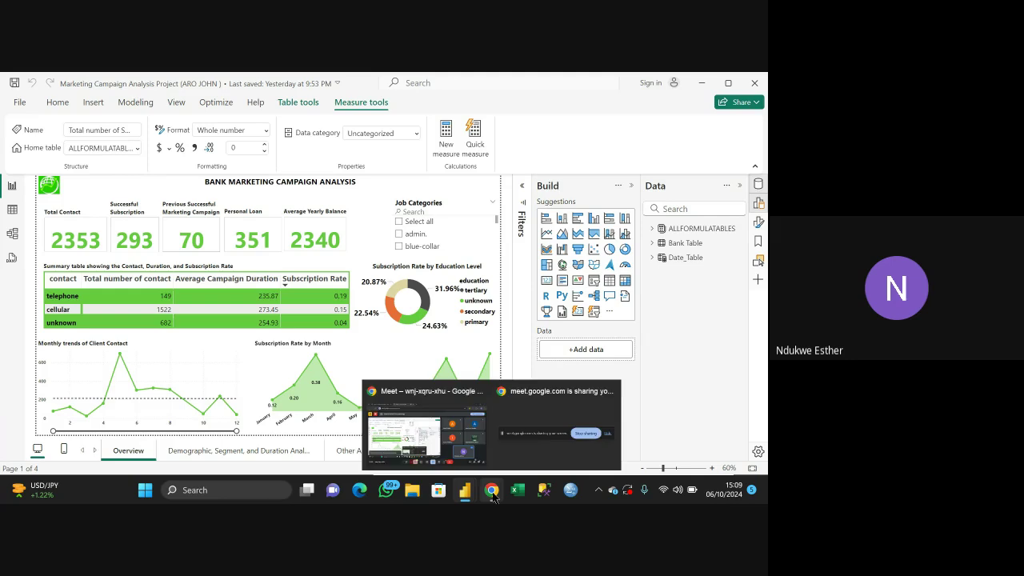
# Switch to the Google Meet call in Chrome and mute the microphone
pyautogui.moveTo(472, 433)
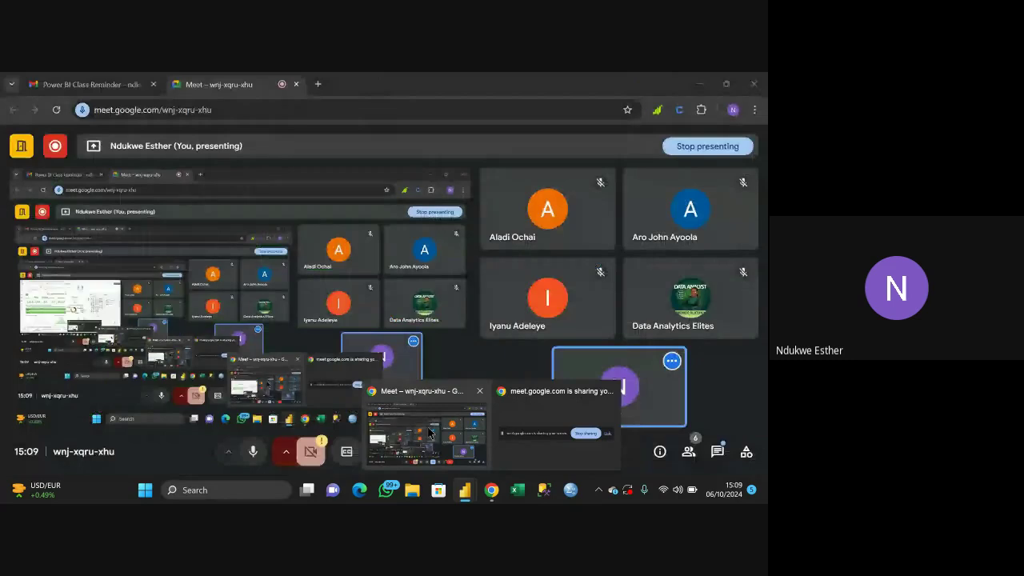
pyautogui.click(428, 432)
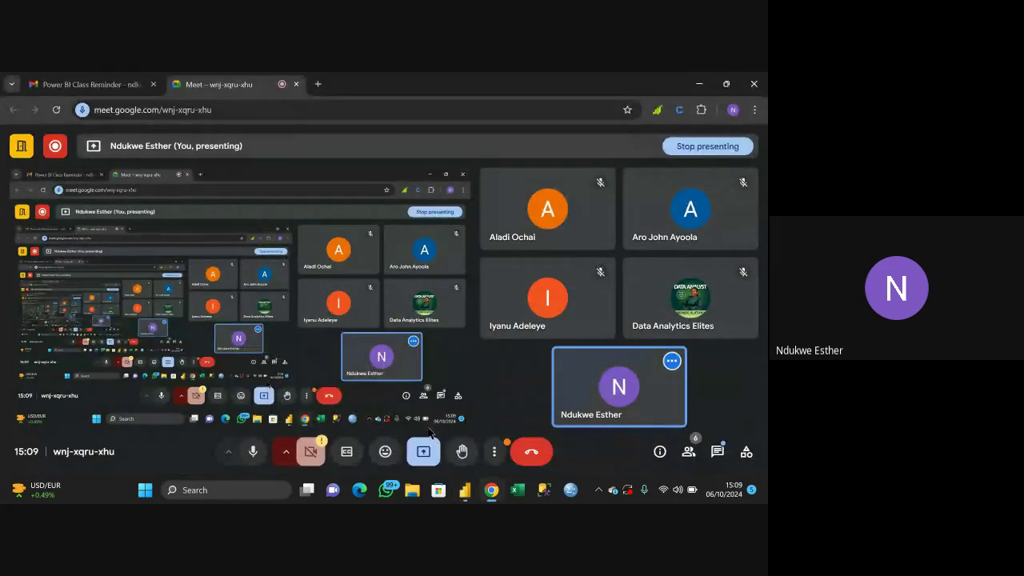
pyautogui.click(253, 454)
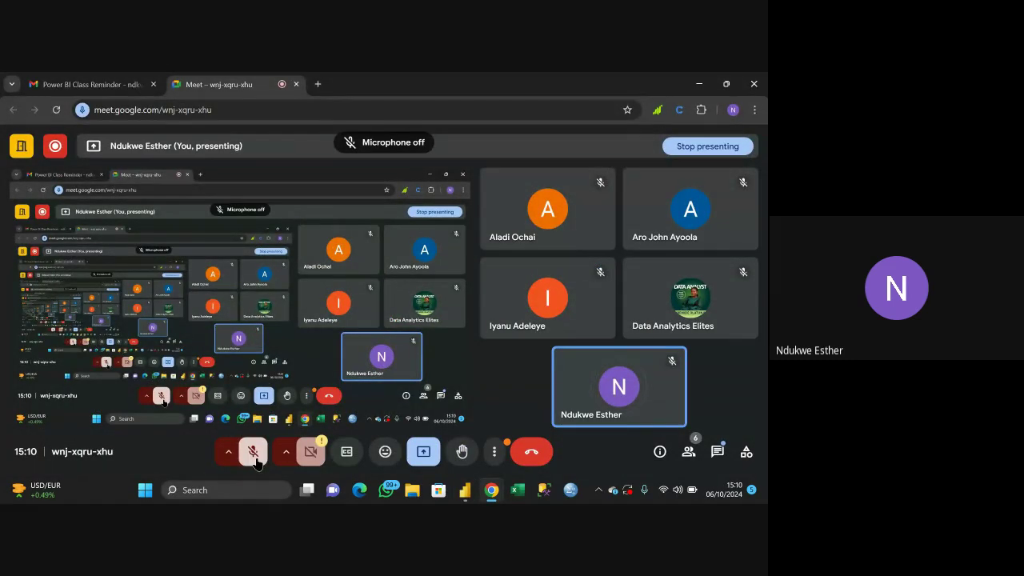
pyautogui.click(250, 453)
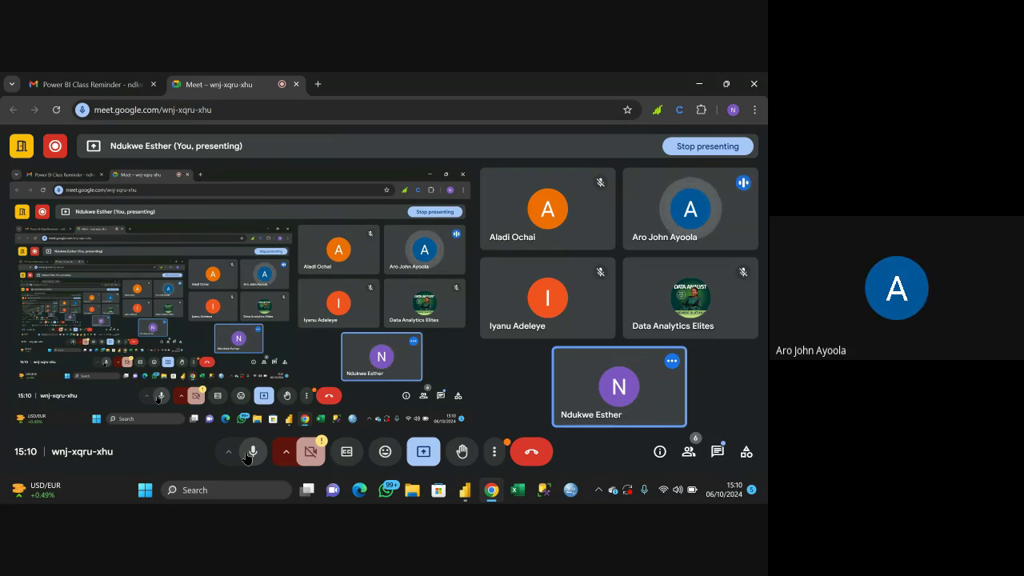
pyautogui.click(249, 455)
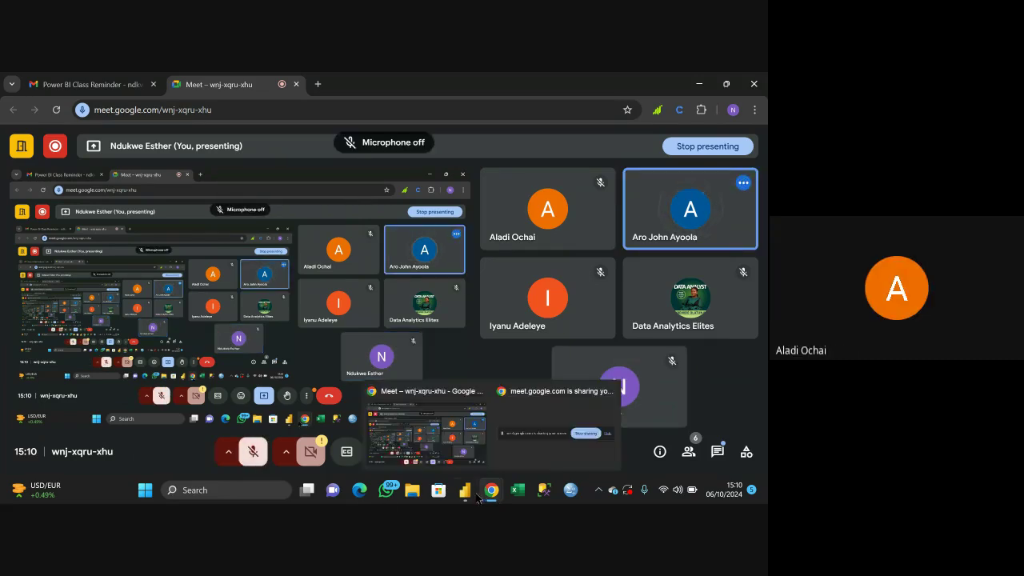
# Switch back to the Marketing Campaign Analysis report in Power BI, collapse the Build and Data panes and close the loading pop-up window
pyautogui.moveTo(465, 488)
pyautogui.click(516, 470)
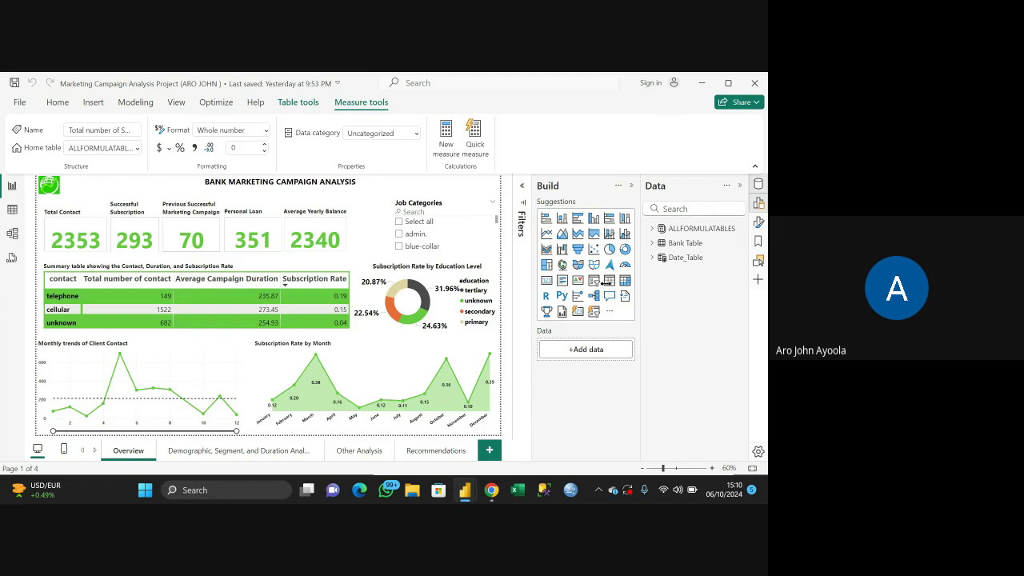
pyautogui.click(740, 188)
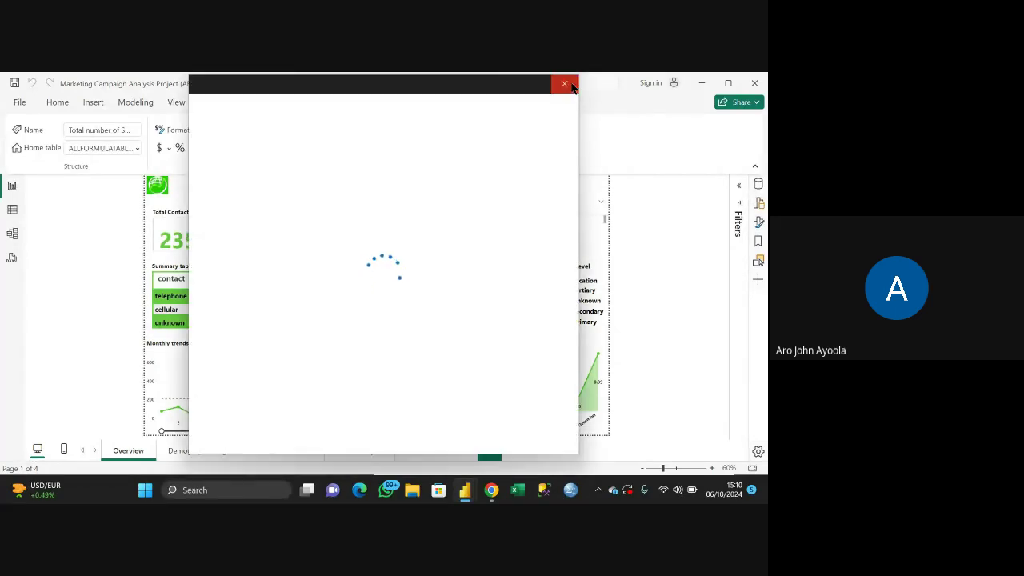
pyautogui.click(565, 84)
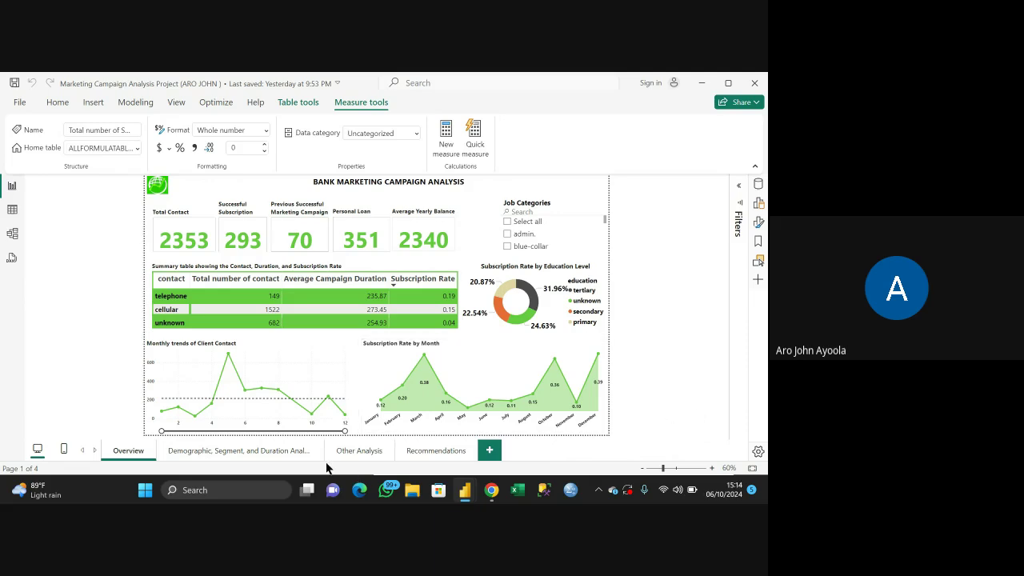
# Examine the Demographic, Segment, and Duration page, the Other Analysis page and the Recommendations page of the report
pyautogui.click(297, 452)
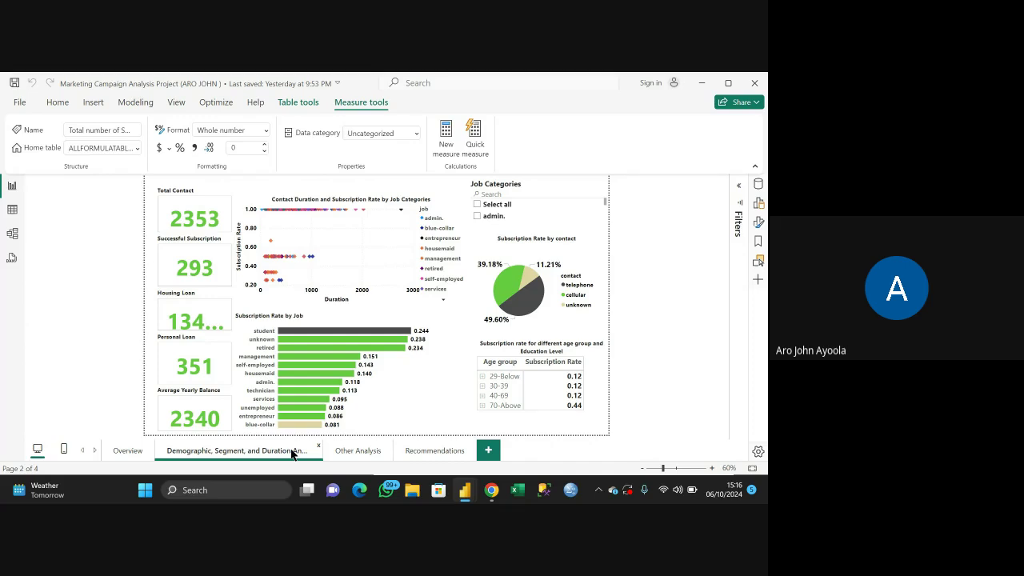
pyautogui.click(350, 450)
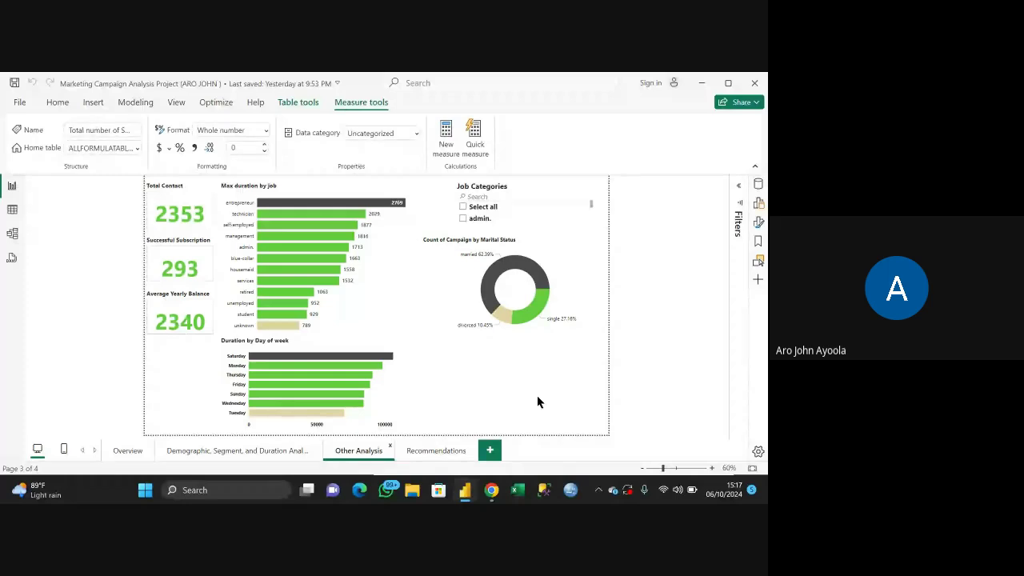
pyautogui.click(436, 451)
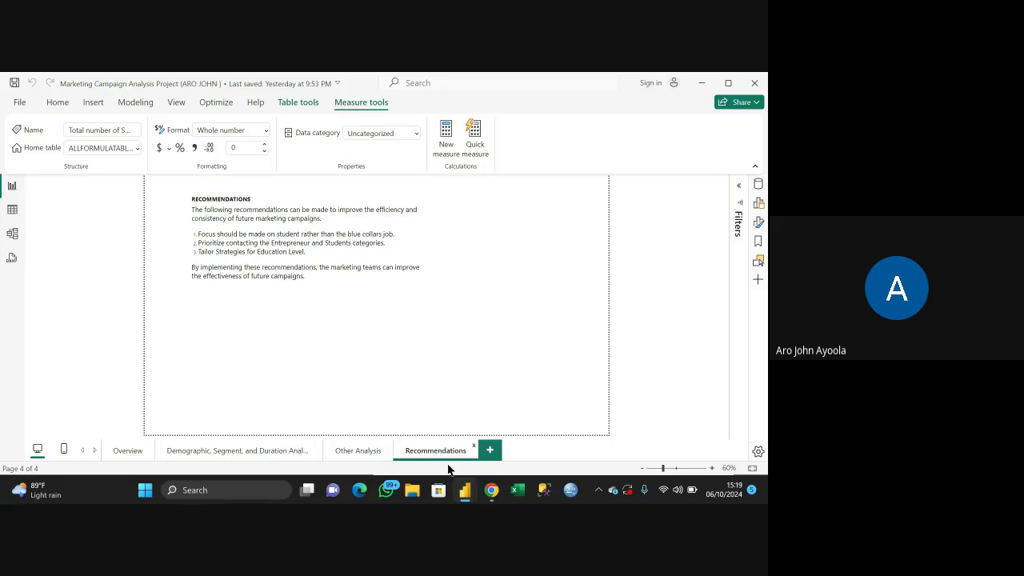
# Switch to the Google Meet call in Chrome and unmute the microphone
pyautogui.moveTo(491, 494)
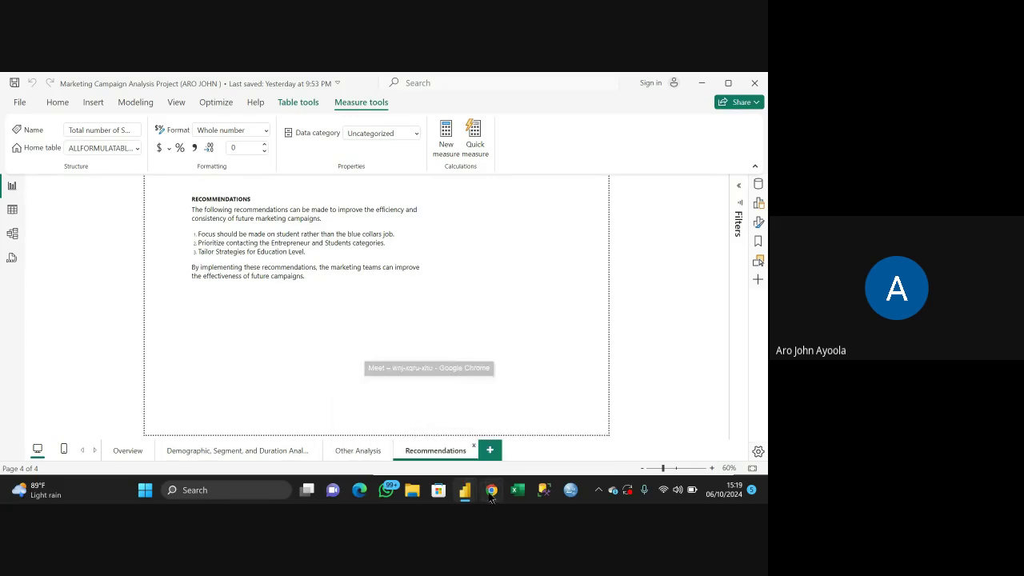
pyautogui.click(461, 439)
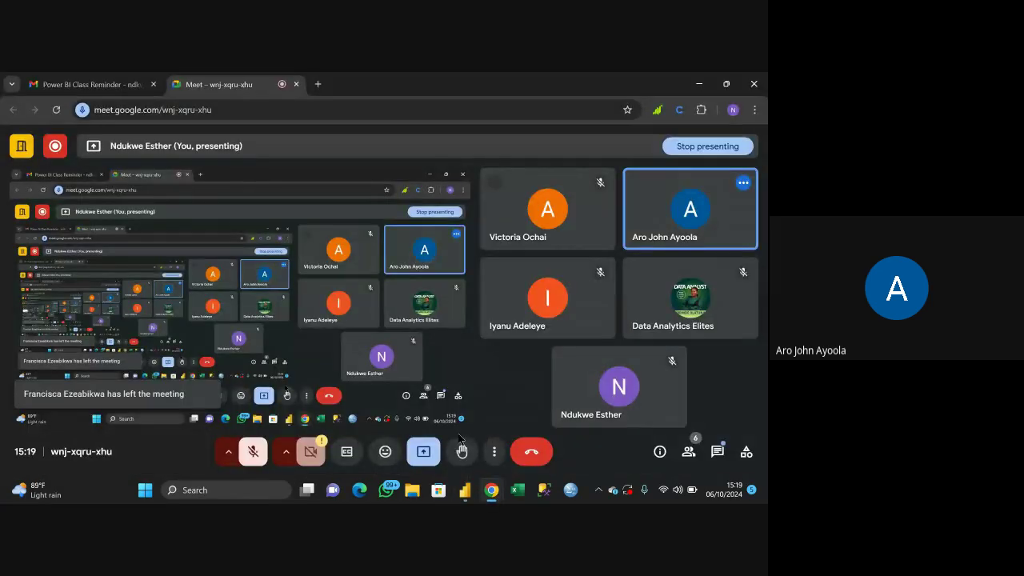
pyautogui.click(253, 453)
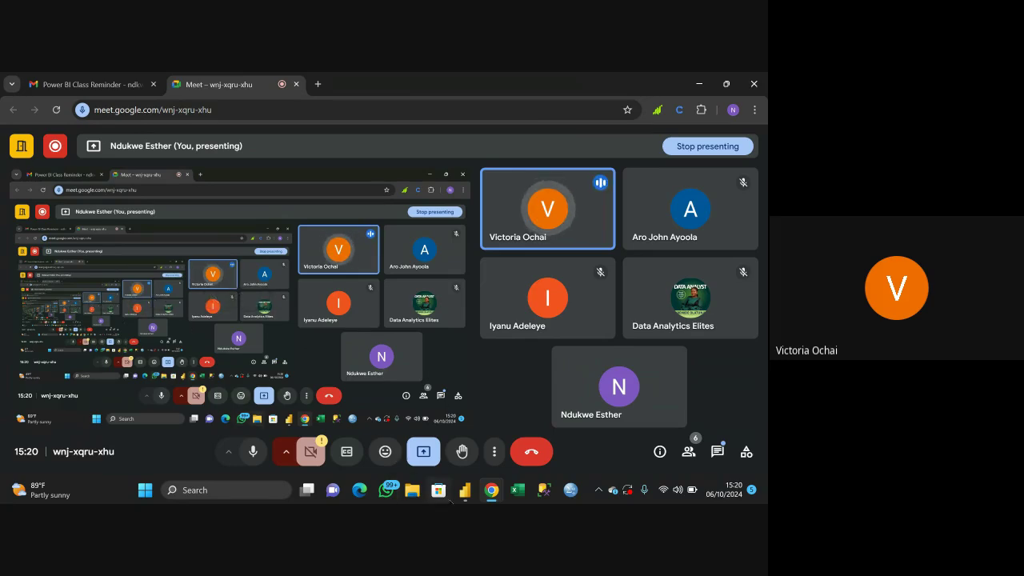
# Return to the Marketing Campaign Analysis report in Power BI and move the Demographic, Segment, and Duration page ahead of Overview
pyautogui.moveTo(467, 496)
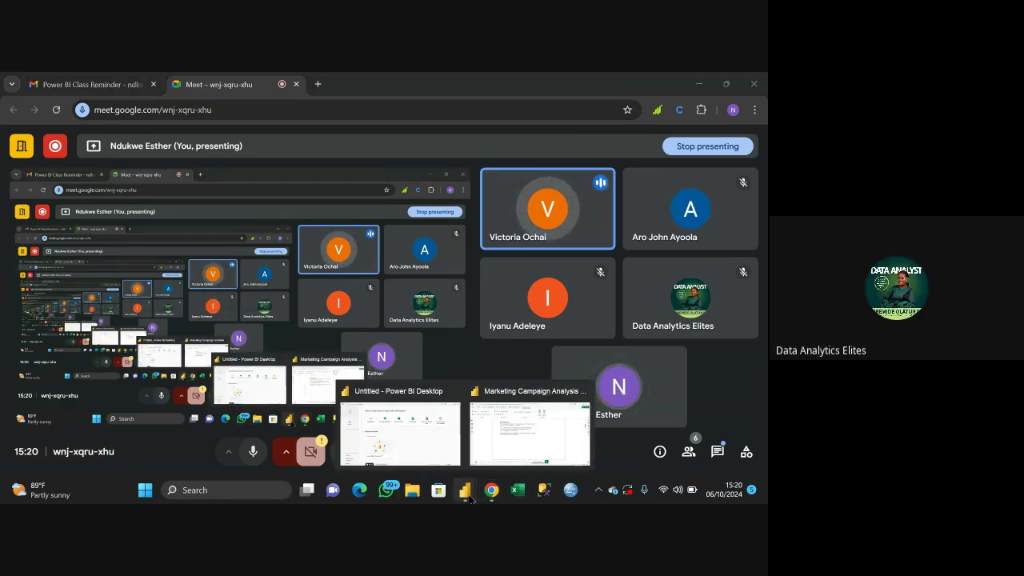
pyautogui.click(492, 436)
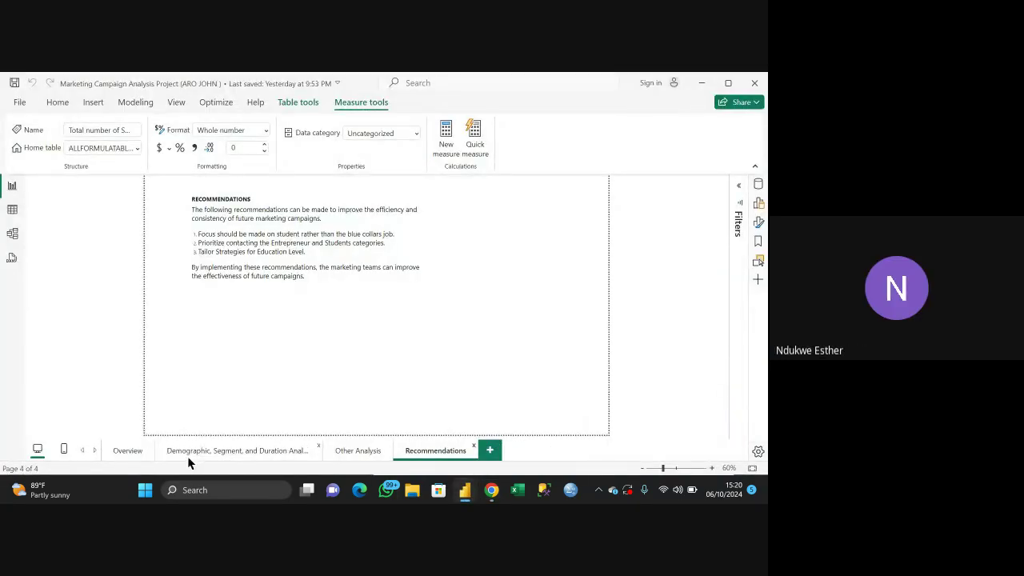
pyautogui.moveTo(196, 453); pyautogui.dragTo(136, 452)
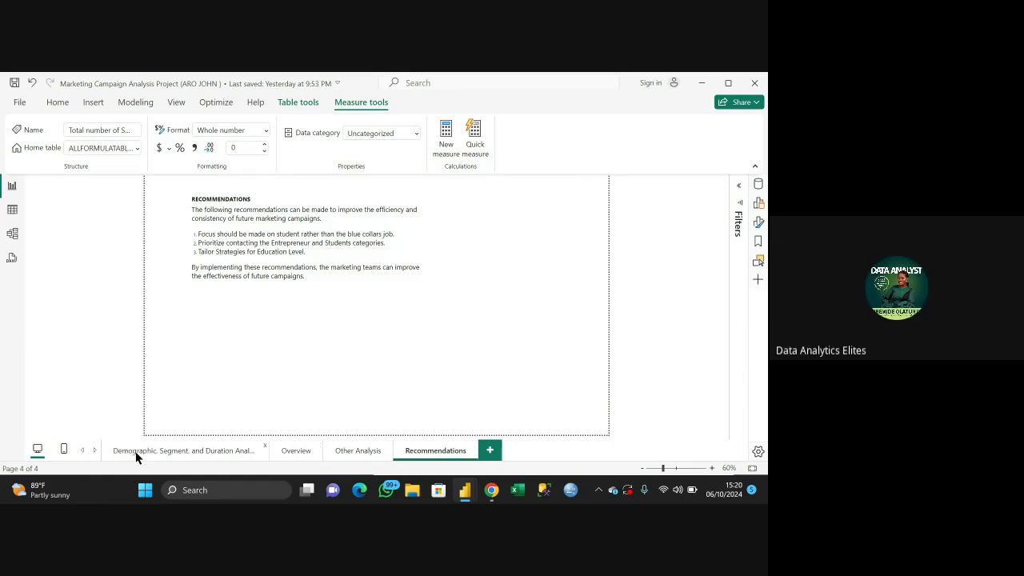
# Open the Overview page and collapse the ribbon to enlarge the report canvas
pyautogui.click(281, 450)
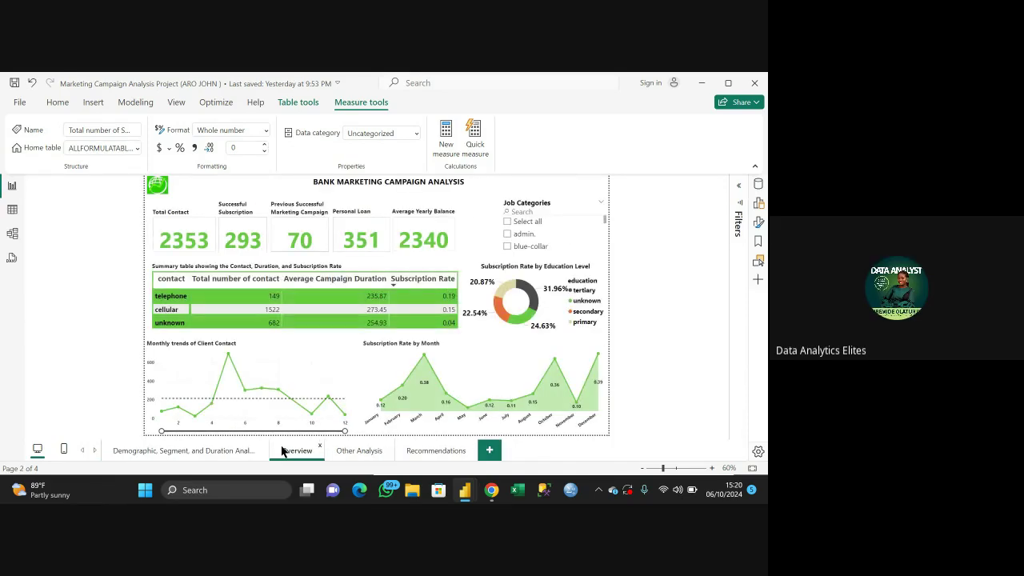
pyautogui.click(754, 170)
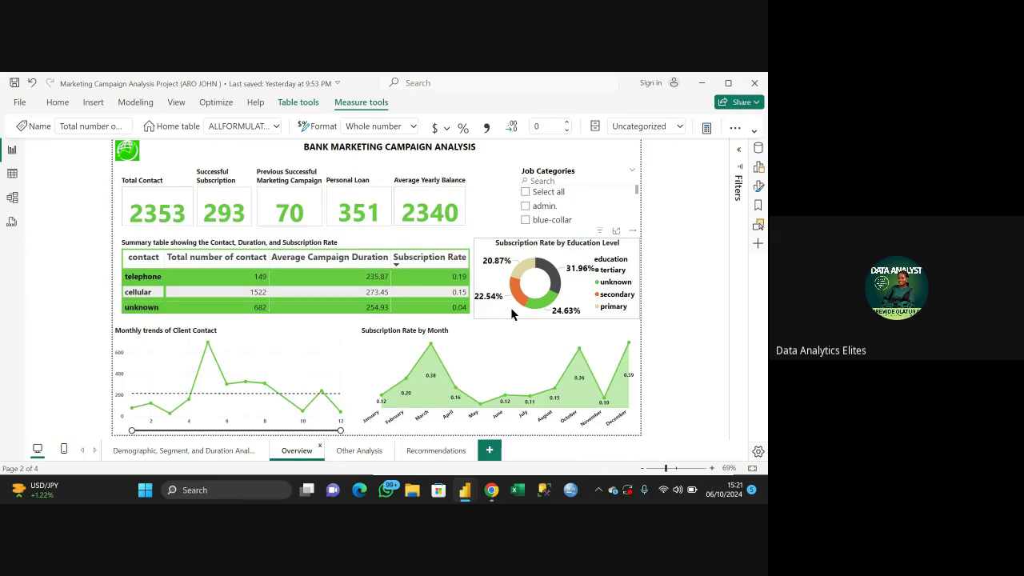
# Filter the Overview page to the admin. job category, clear that filter and deselect the slicer
pyautogui.click(525, 207)
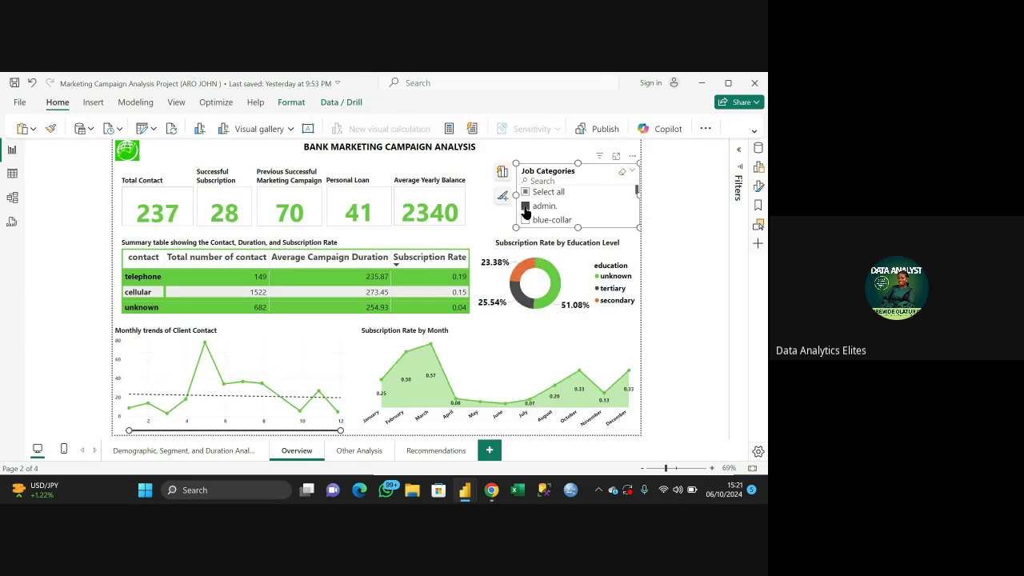
pyautogui.click(524, 207)
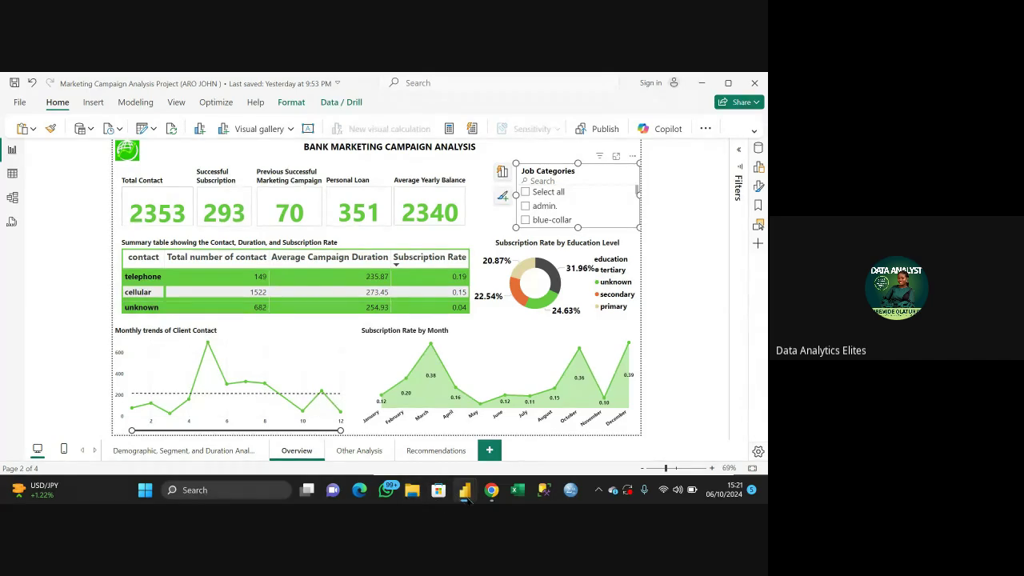
pyautogui.moveTo(466, 496)
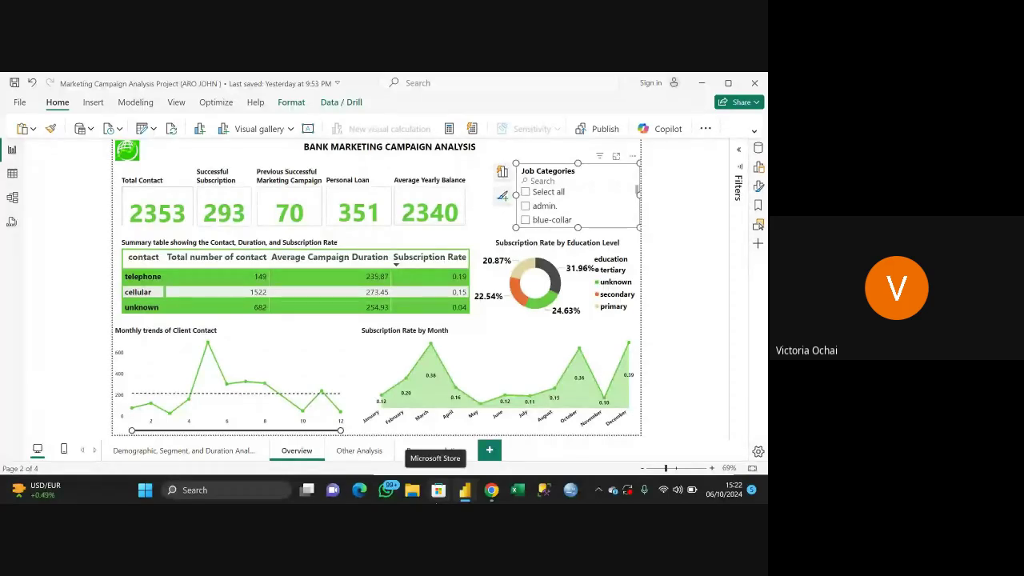
pyautogui.click(490, 223)
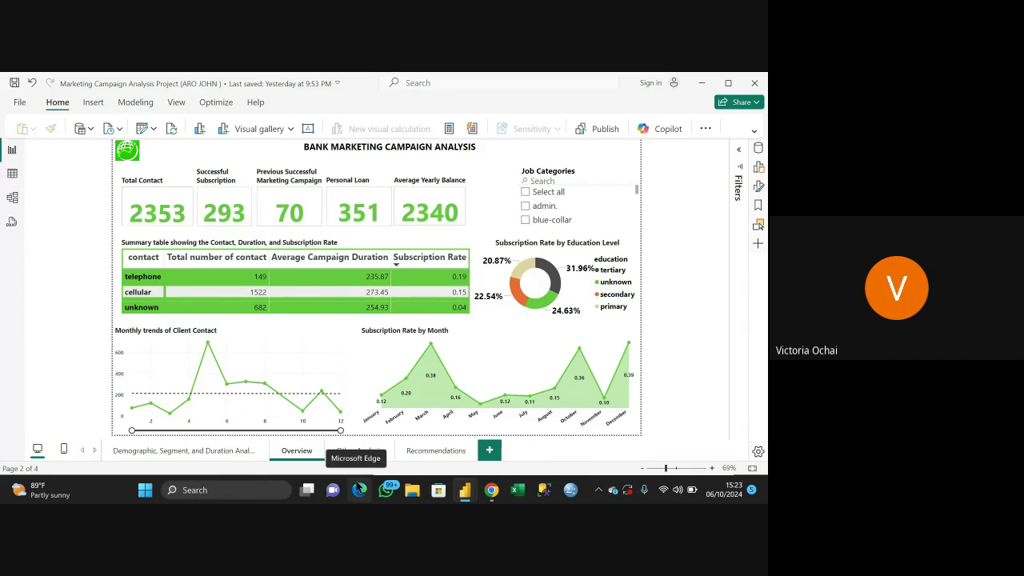
# Try a wider Housing Loan card on the Demographic, Segment, and Duration page and shrink it back to the width of the other cards
pyautogui.click(194, 453)
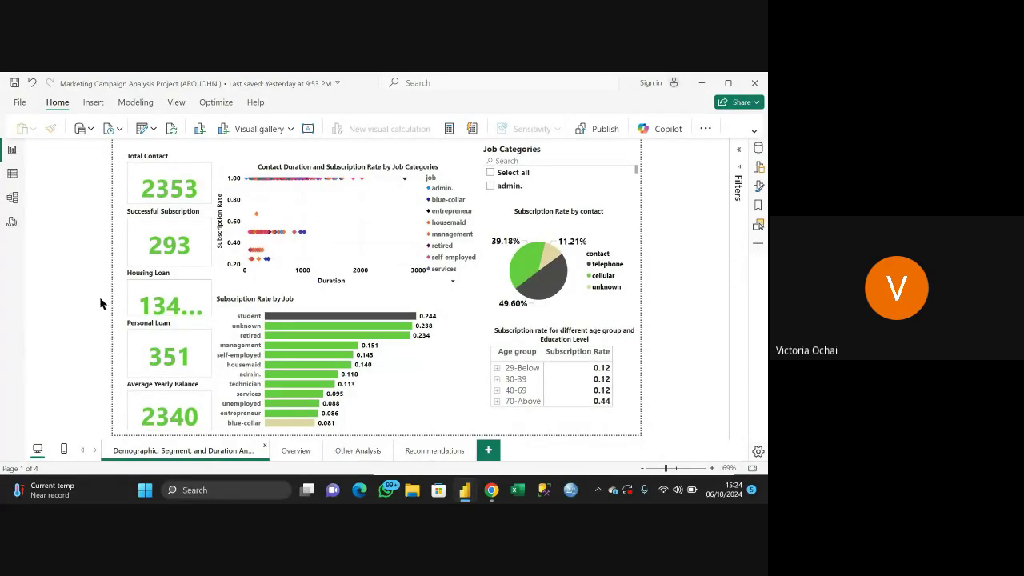
pyautogui.click(210, 307)
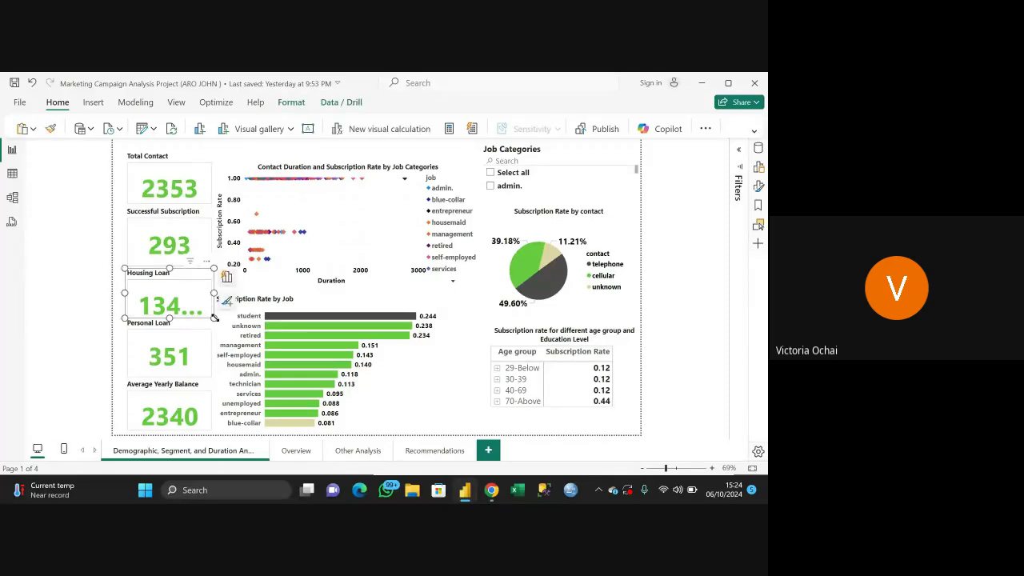
pyautogui.moveTo(214, 318); pyautogui.dragTo(234, 318)
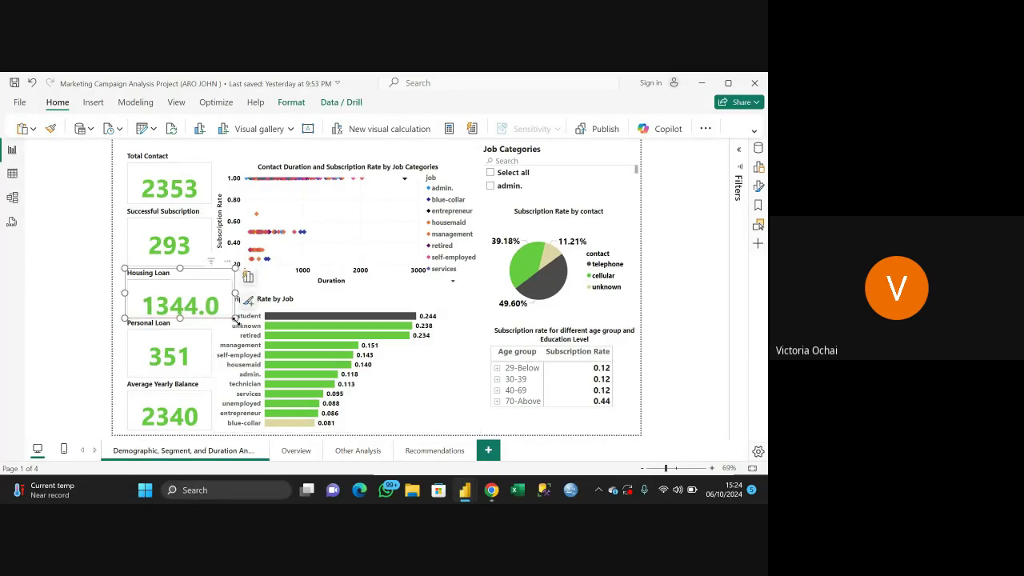
pyautogui.click(237, 328)
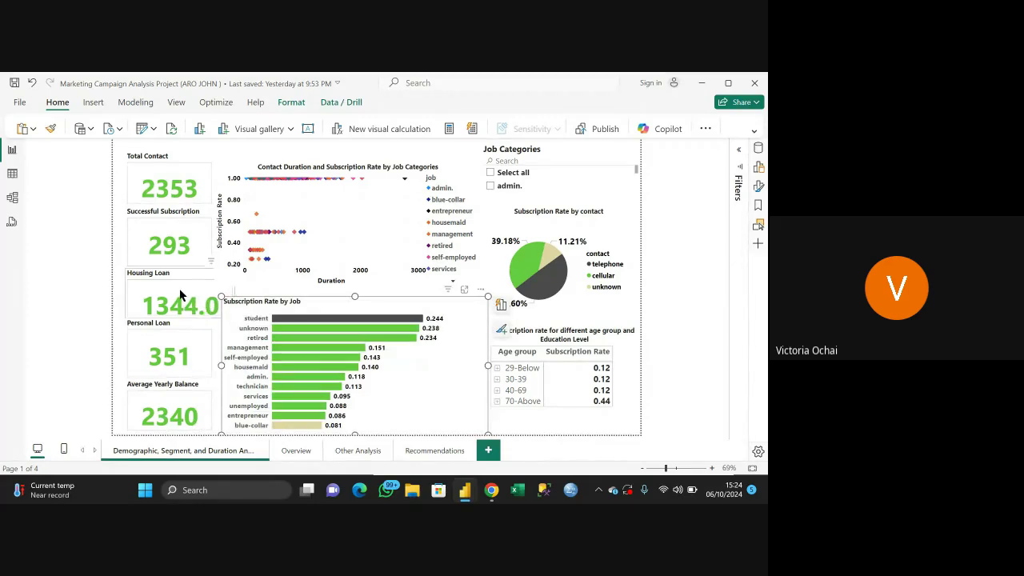
pyautogui.click(180, 295)
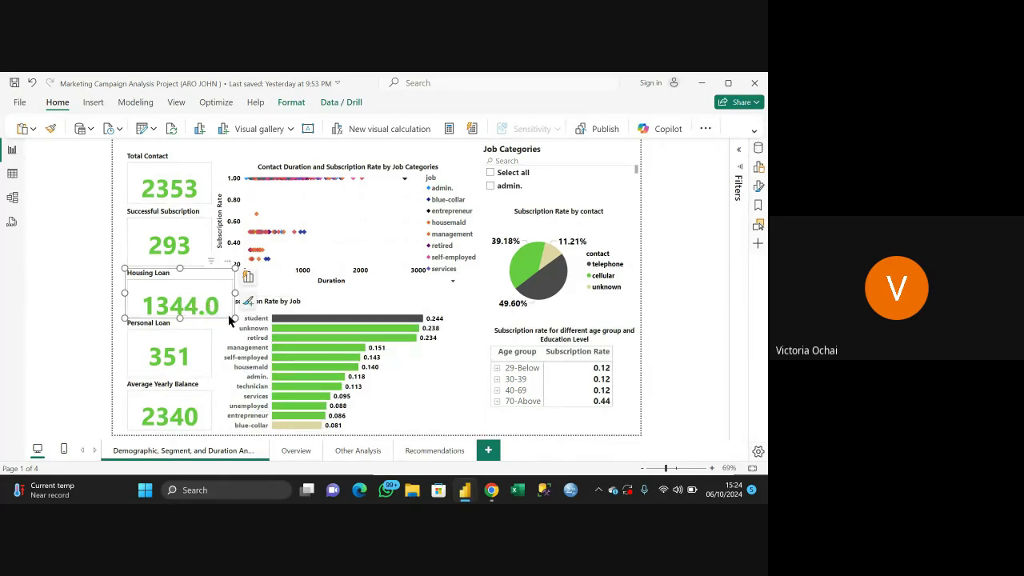
pyautogui.moveTo(235, 317); pyautogui.dragTo(212, 318)
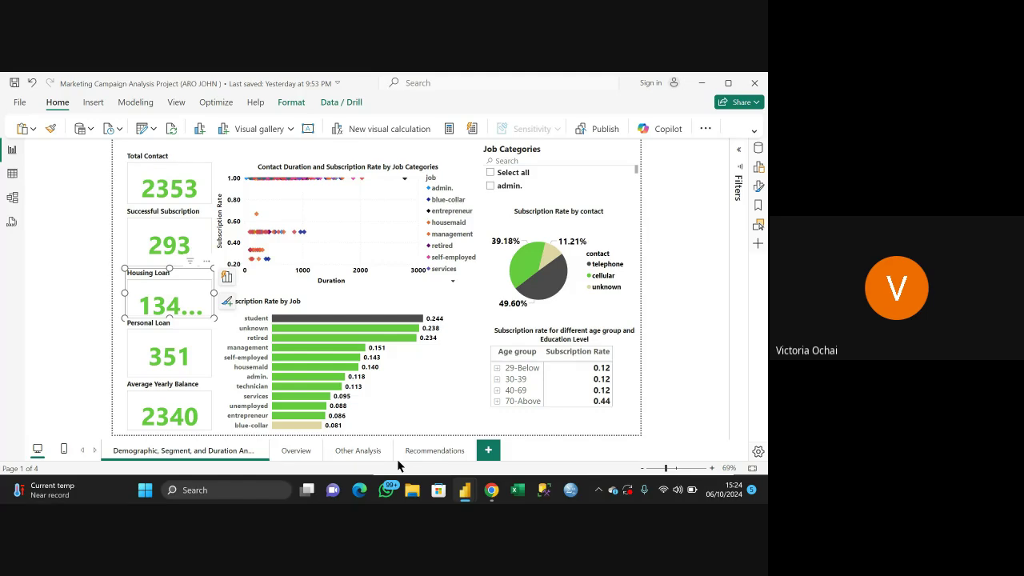
# Look over the Other Analysis page and the Recommendations page
pyautogui.click(349, 453)
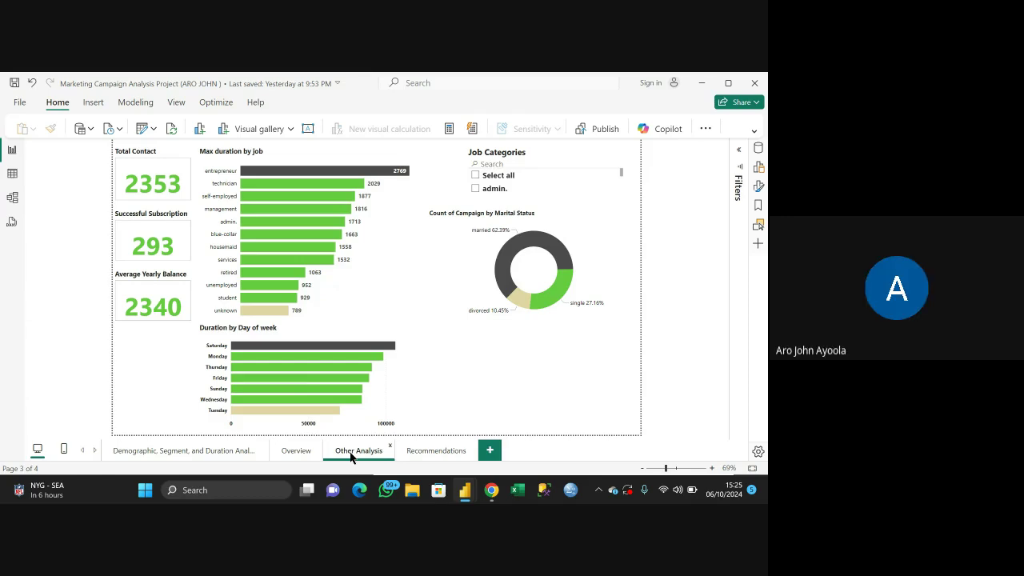
pyautogui.click(414, 450)
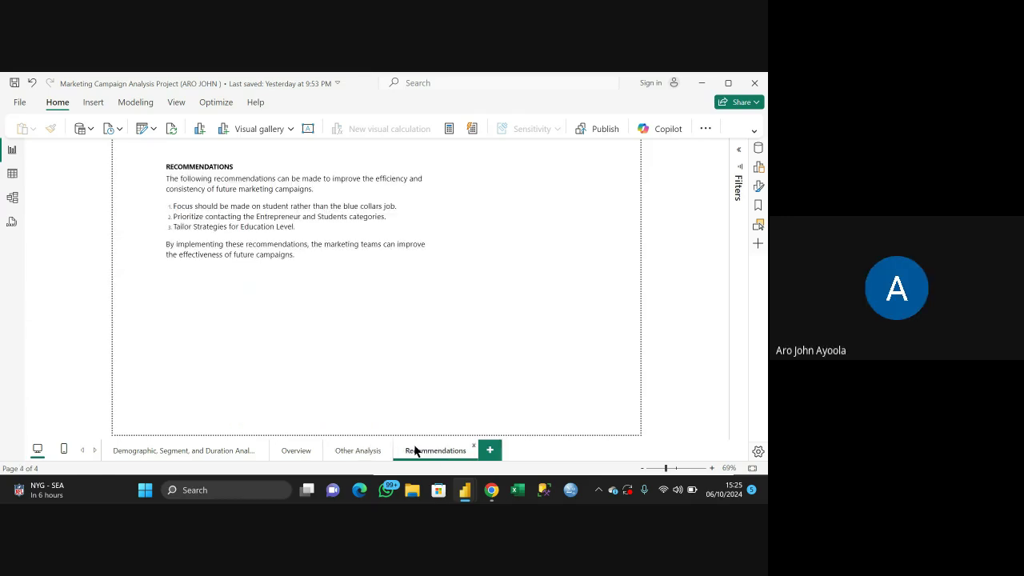
# Widen the Housing Loan card slightly on the Demographic, Segment, and Duration page so its full value fits
pyautogui.click(200, 451)
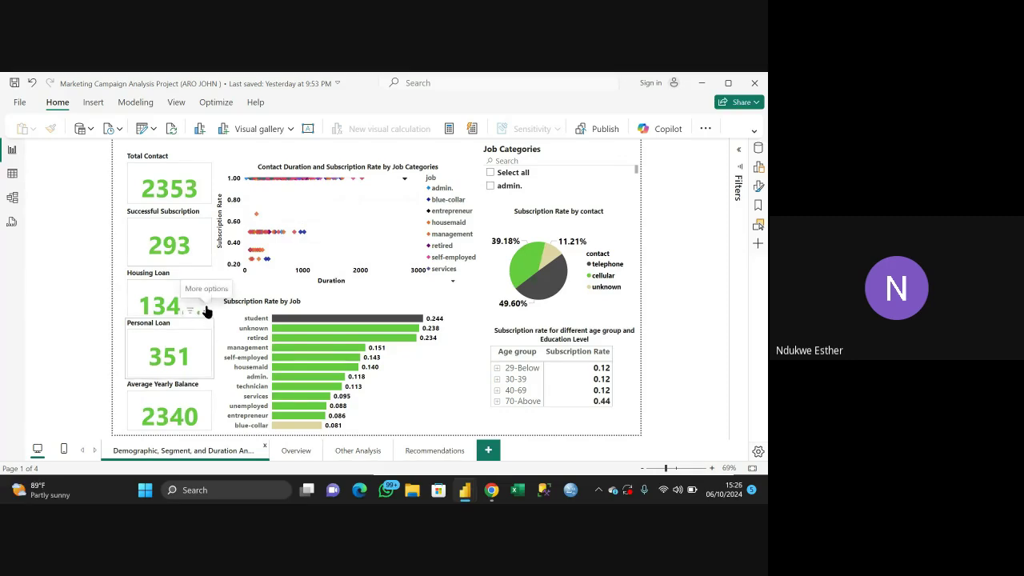
pyautogui.click(204, 314)
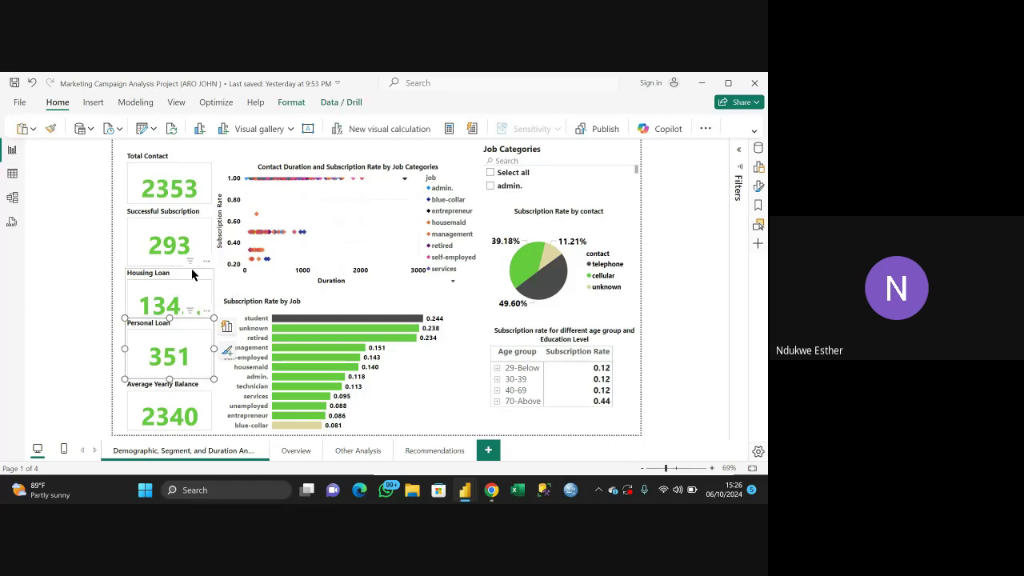
pyautogui.click(193, 284)
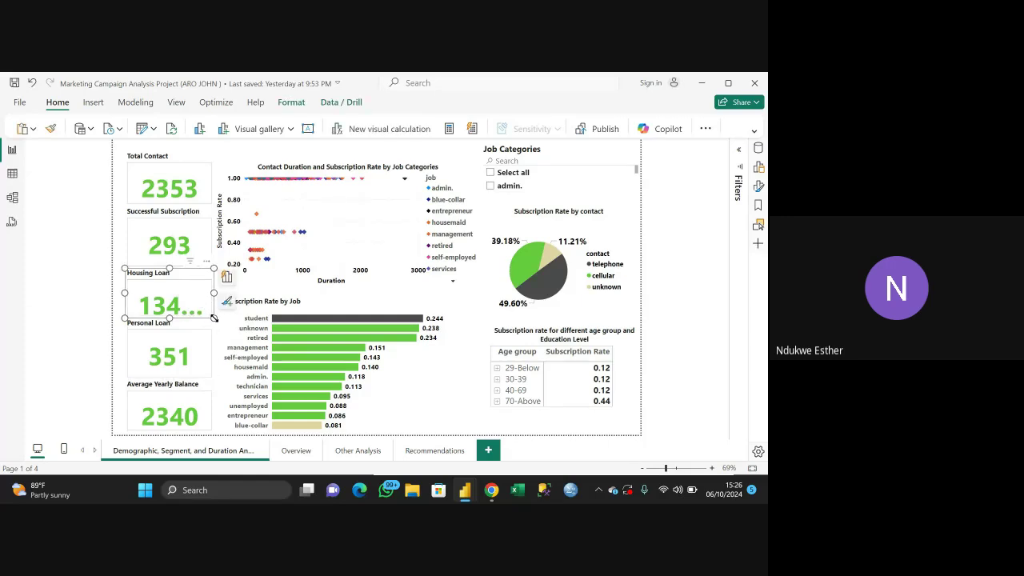
pyautogui.moveTo(213, 318)
pyautogui.mouseDown()
pyautogui.moveTo(226, 315)
pyautogui.moveTo(218, 315)
pyautogui.mouseUp()
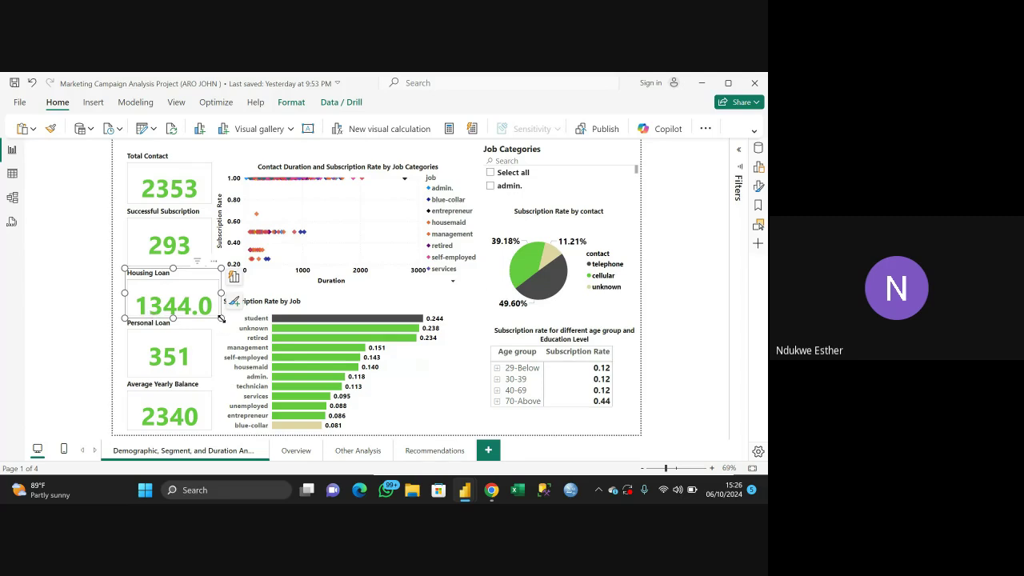
# Narrow the Housing Loan card back to the width of the other cards
pyautogui.moveTo(221, 318); pyautogui.dragTo(212, 320)
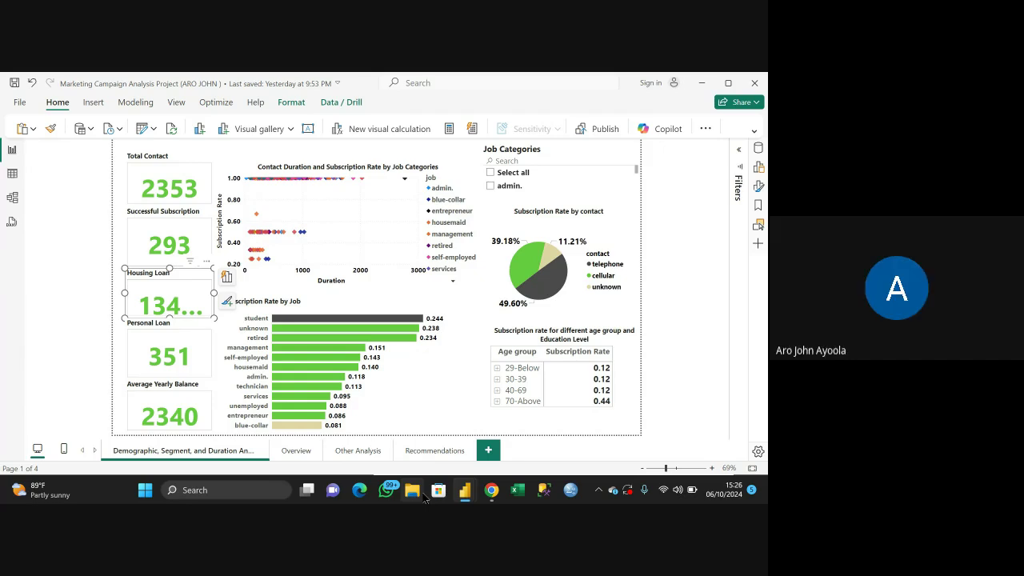
# Switch to the Google Meet call, mute the microphone and stop presenting the screen
pyautogui.hotkey('alt', 'Tab')
pyautogui.click(251, 453)
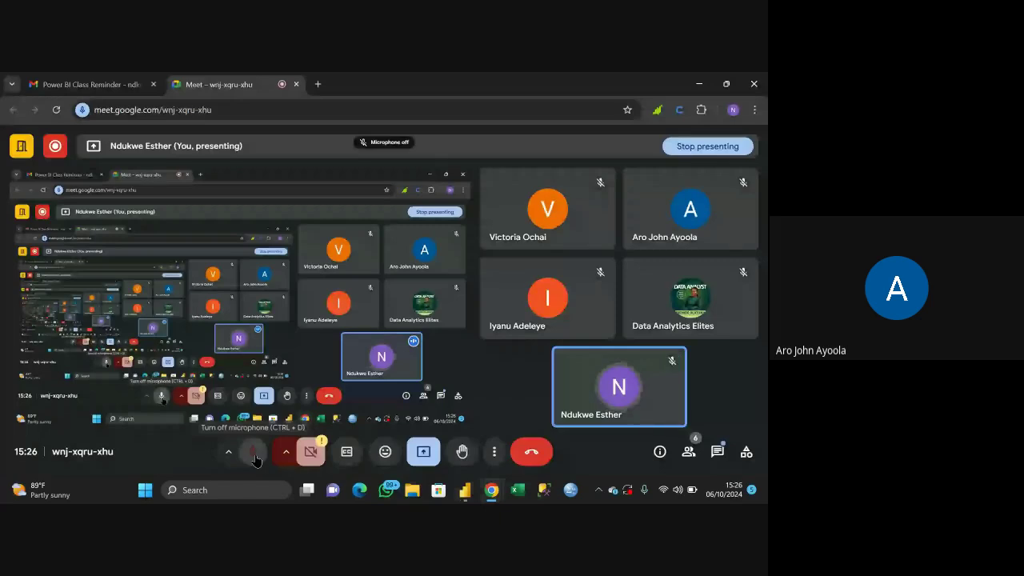
pyautogui.click(254, 455)
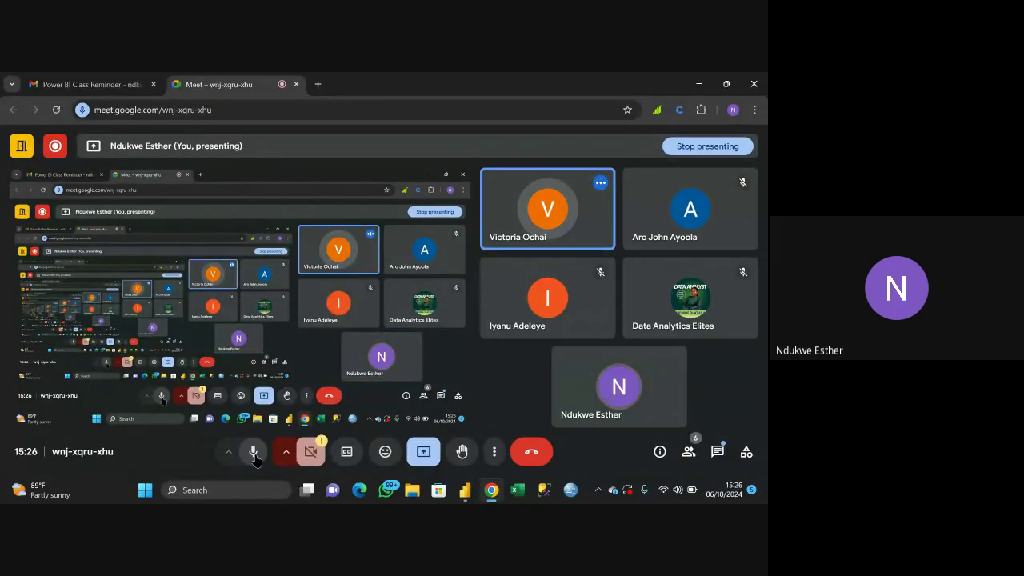
pyautogui.click(257, 455)
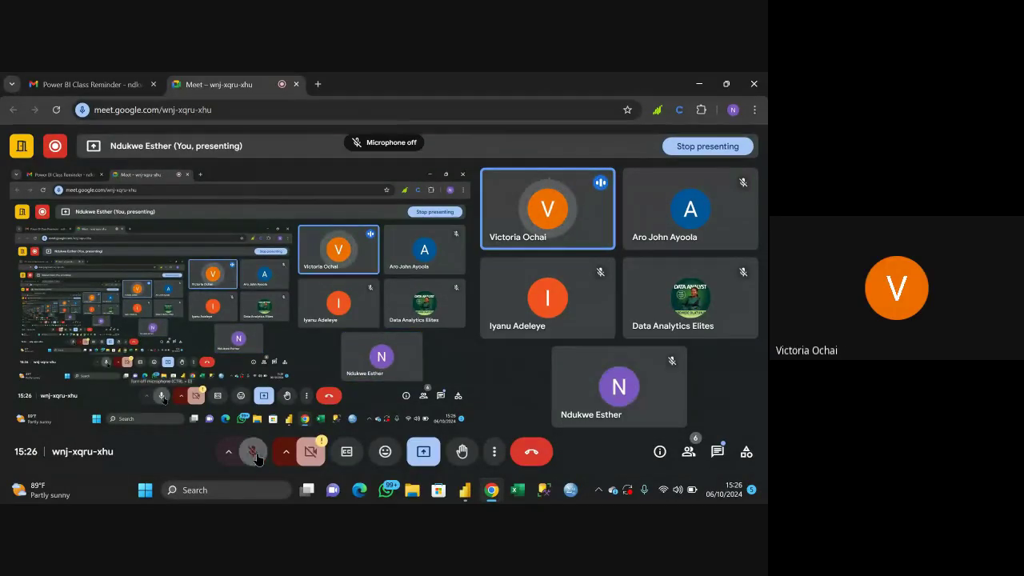
pyautogui.click(420, 458)
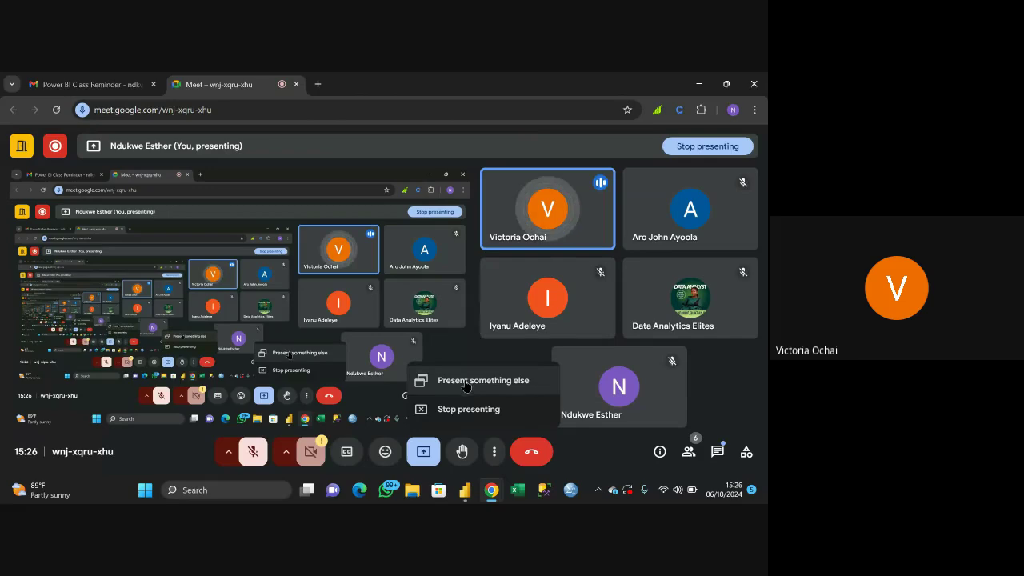
pyautogui.click(466, 410)
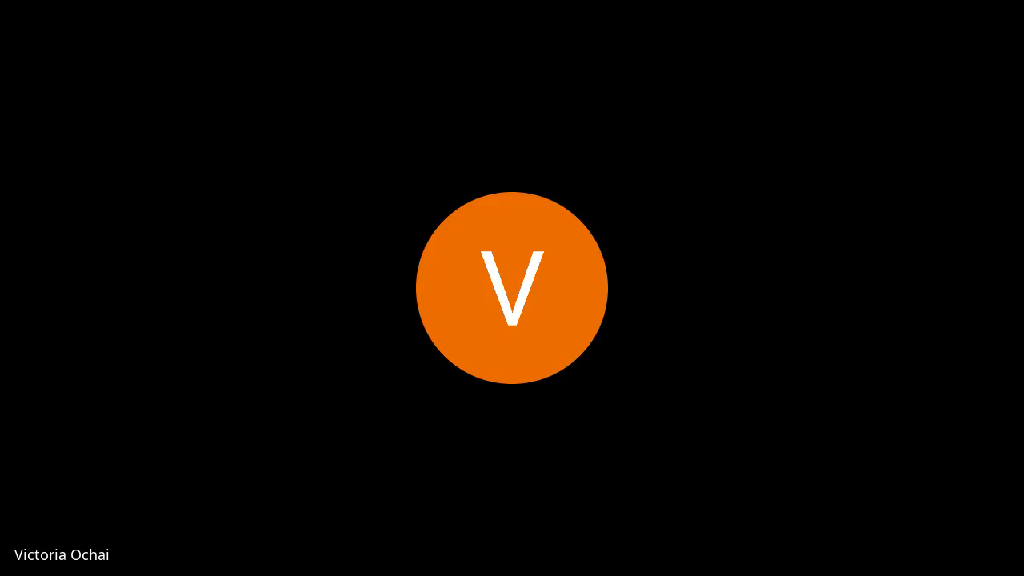
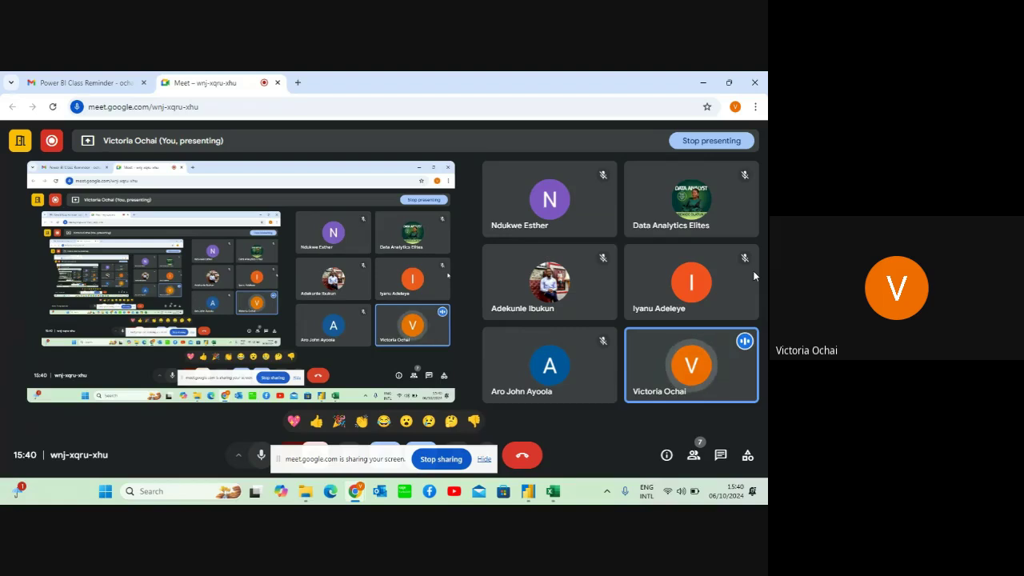
# Switch to the Super Store Data workbook in Excel and look over the Orders column headers from Order ID to Product Name
pyautogui.click(554, 492)
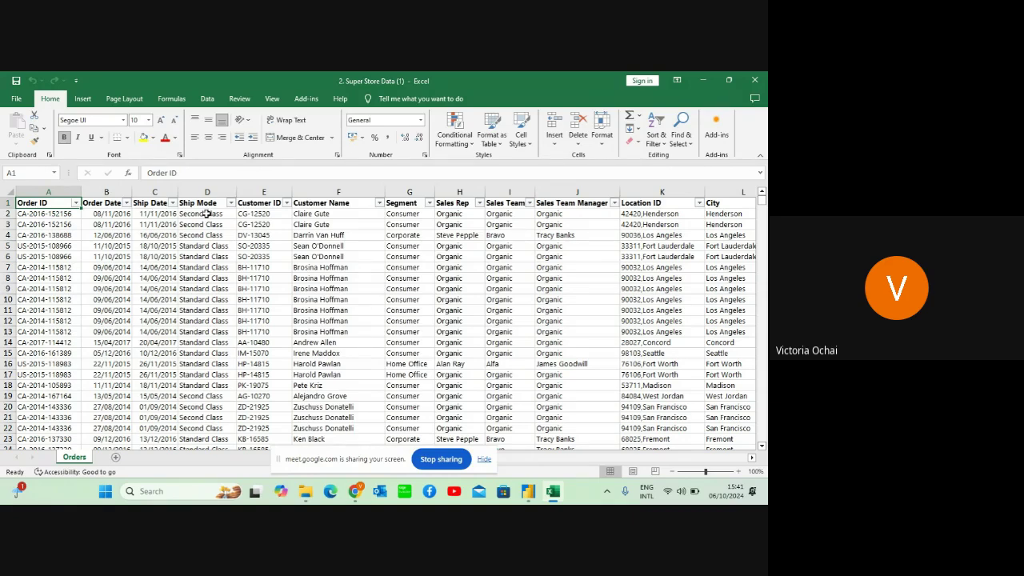
pyautogui.press('Right')
pyautogui.press('Right')
pyautogui.press('Right')
pyautogui.press('Right')
pyautogui.press('Right')
pyautogui.press('Right')
pyautogui.press('Right')
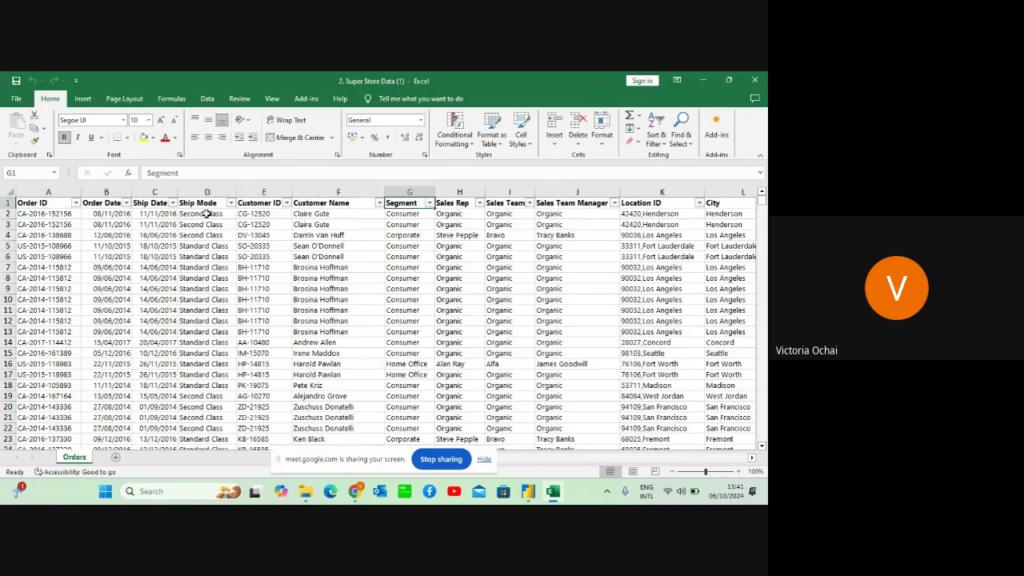
pyautogui.press('Right')
pyautogui.press('Right')
pyautogui.press('Right')
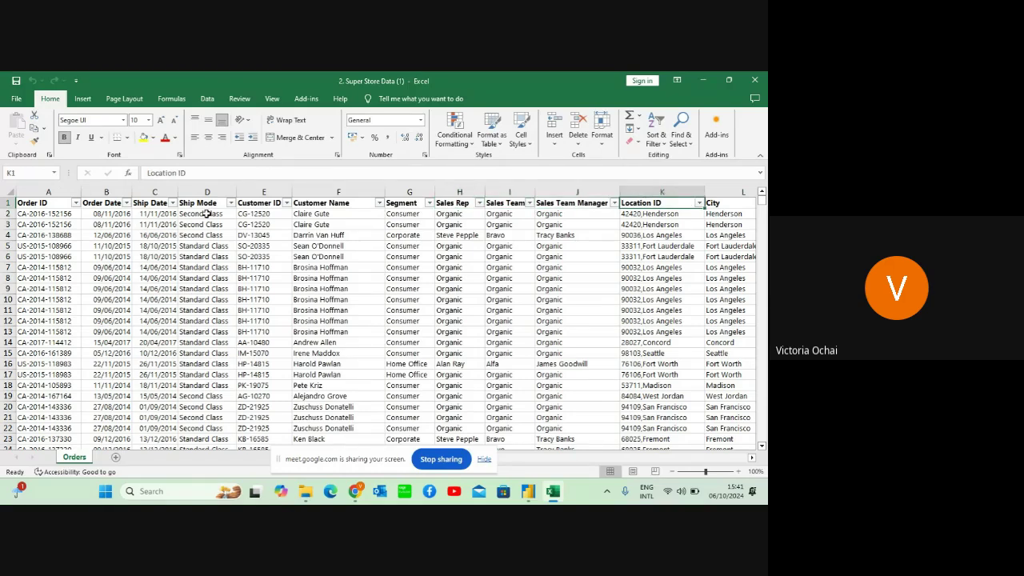
pyautogui.press('Right')
pyautogui.press('Right')
pyautogui.press('Right')
pyautogui.press('Right')
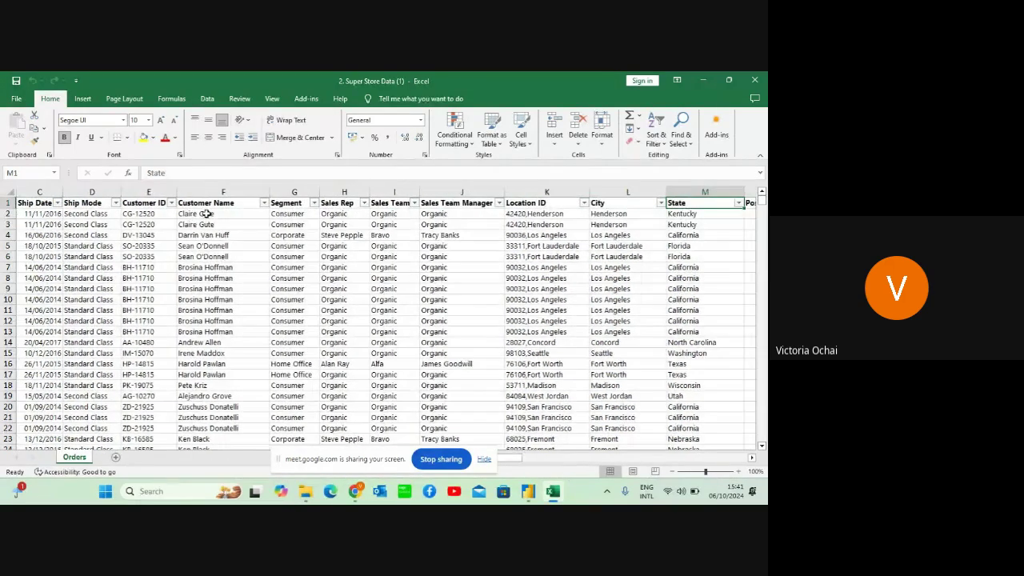
pyautogui.press('Right')
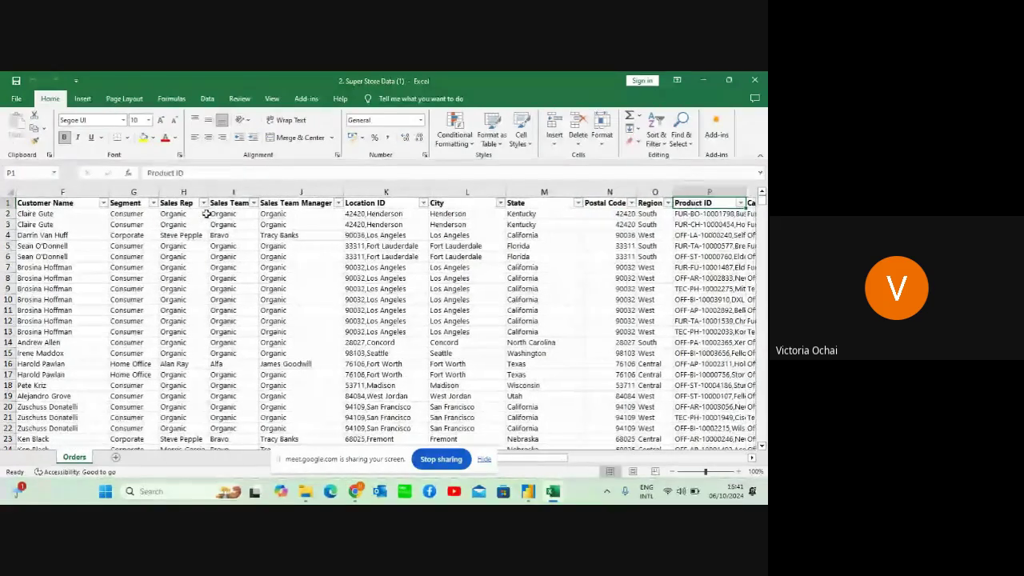
pyautogui.press('Right')
pyautogui.press('Right')
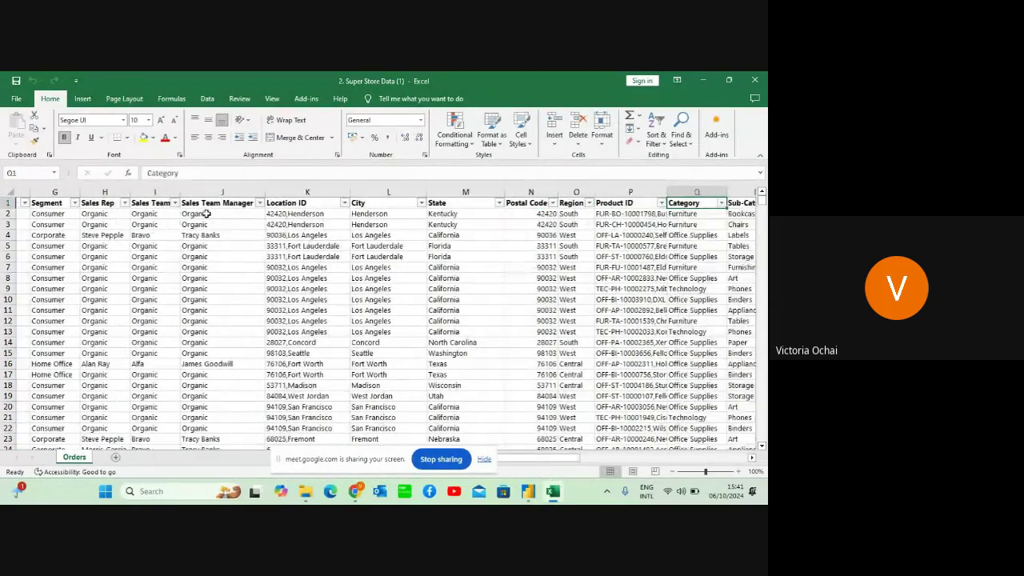
pyautogui.press('Right')
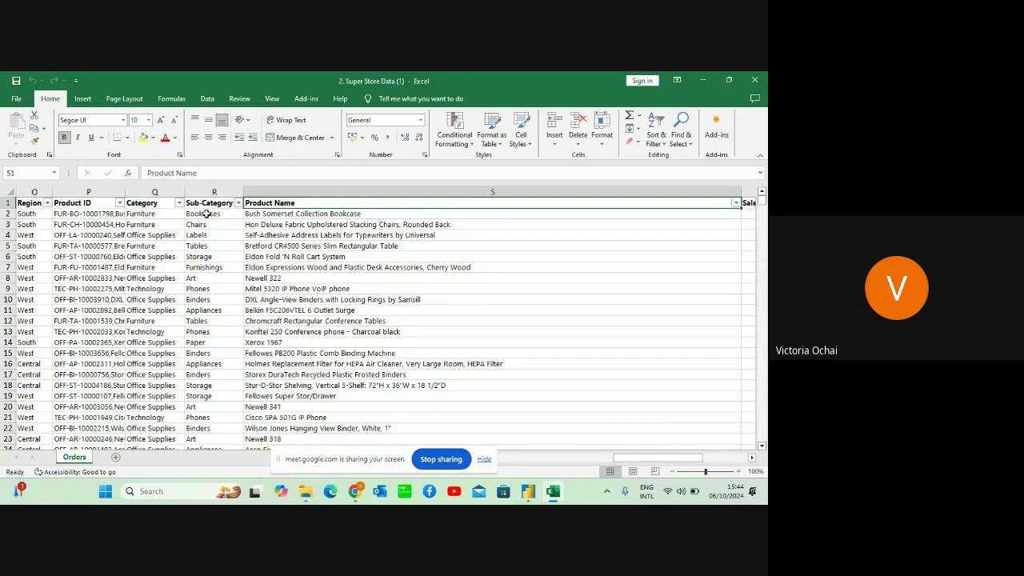
# Copy the header row of the Orders sheet from Order ID through Profit
pyautogui.press('Left')
pyautogui.press('Left')
pyautogui.press('Left')
pyautogui.press('Left')
pyautogui.press('Left')
pyautogui.press('Left')
pyautogui.press('Left')
pyautogui.press('Left')
pyautogui.press('Left')
pyautogui.press('Left')
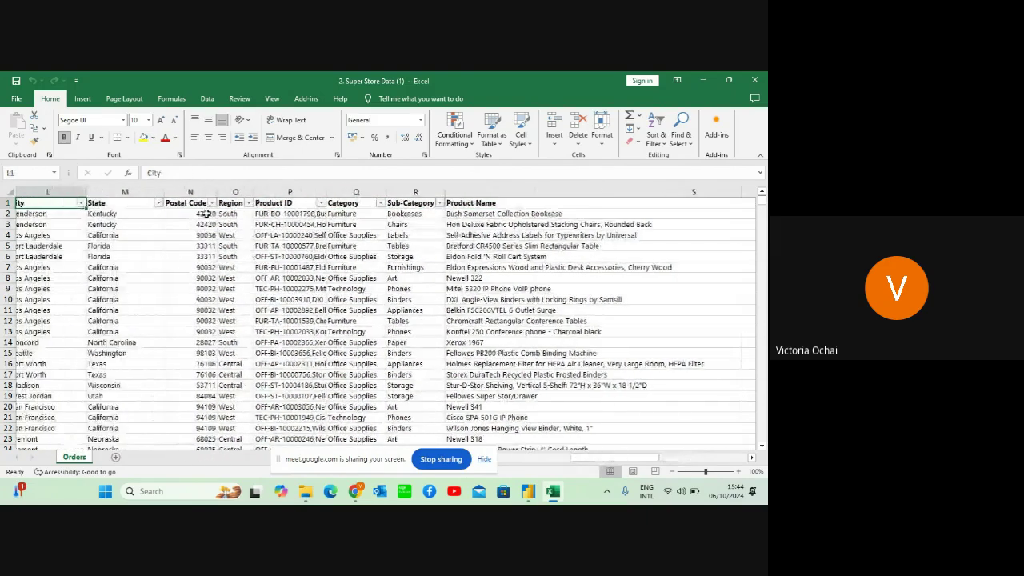
pyautogui.press('Left')
pyautogui.press('Left')
pyautogui.press('Left')
pyautogui.press('Left')
pyautogui.press('Left')
pyautogui.press('Left')
pyautogui.press('Left')
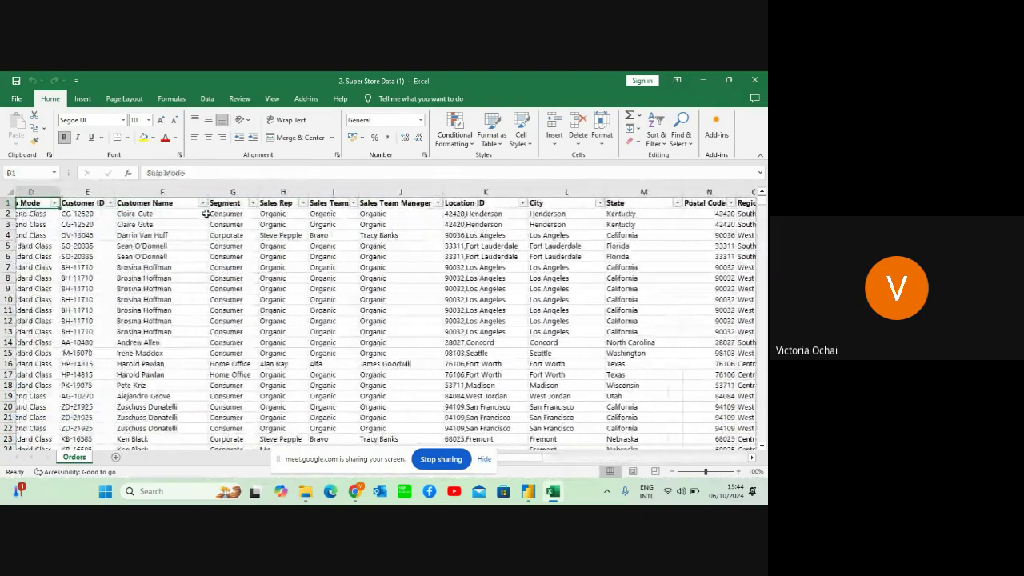
pyautogui.press('Left')
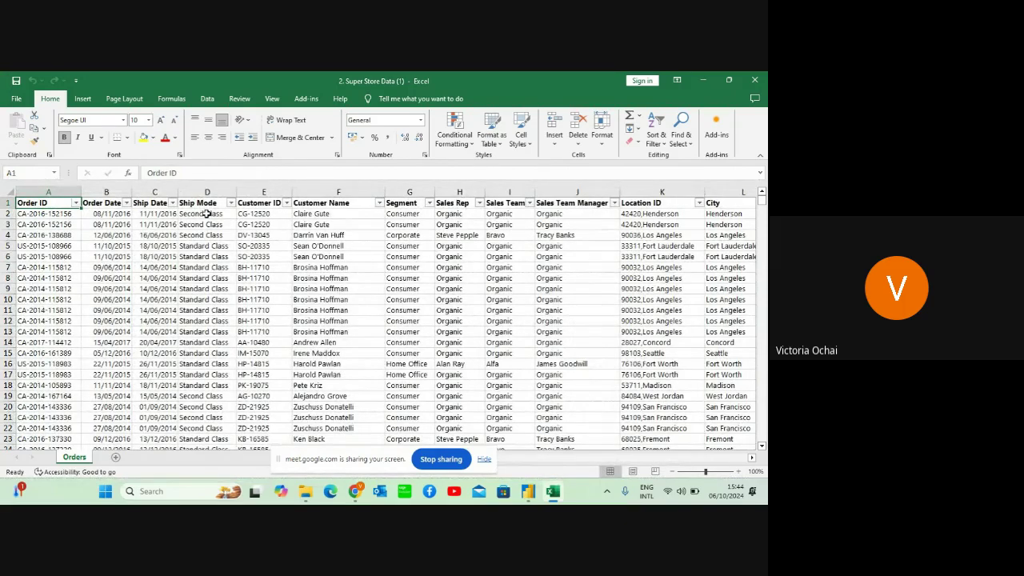
pyautogui.hotkey('shift', 'Right')
pyautogui.hotkey('shift', 'Right')
pyautogui.hotkey('shift', 'Right')
pyautogui.hotkey('shift', 'Right')
pyautogui.hotkey('shift', 'Right')
pyautogui.hotkey('shift', 'Right')
pyautogui.hotkey('shift', 'Right')
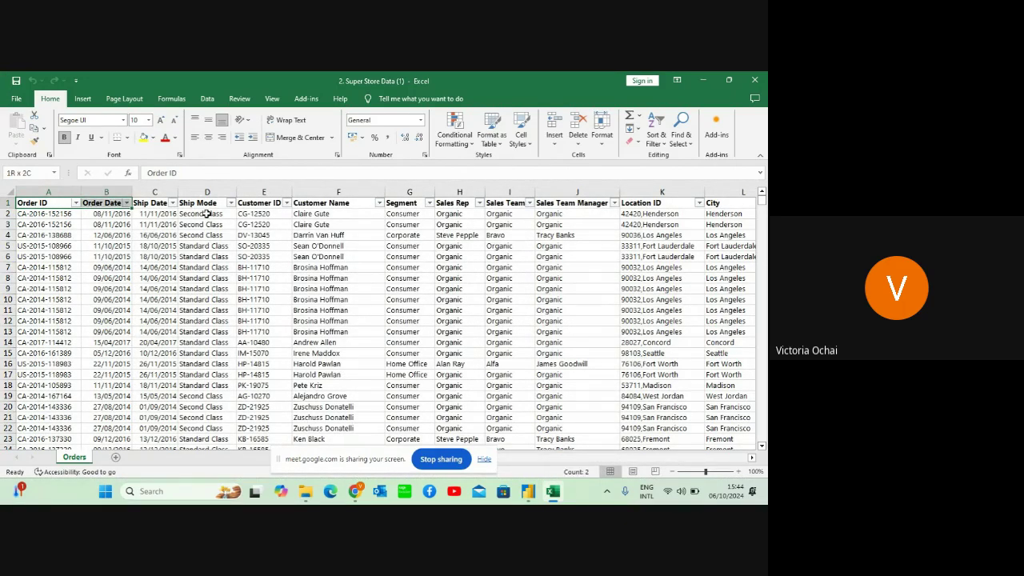
pyautogui.hotkey('shift', 'Right')
pyautogui.hotkey('shift', 'Right')
pyautogui.hotkey('shift', 'Right')
pyautogui.hotkey('shift', 'Right')
pyautogui.hotkey('shift', 'Right')
pyautogui.hotkey('shift', 'Right')
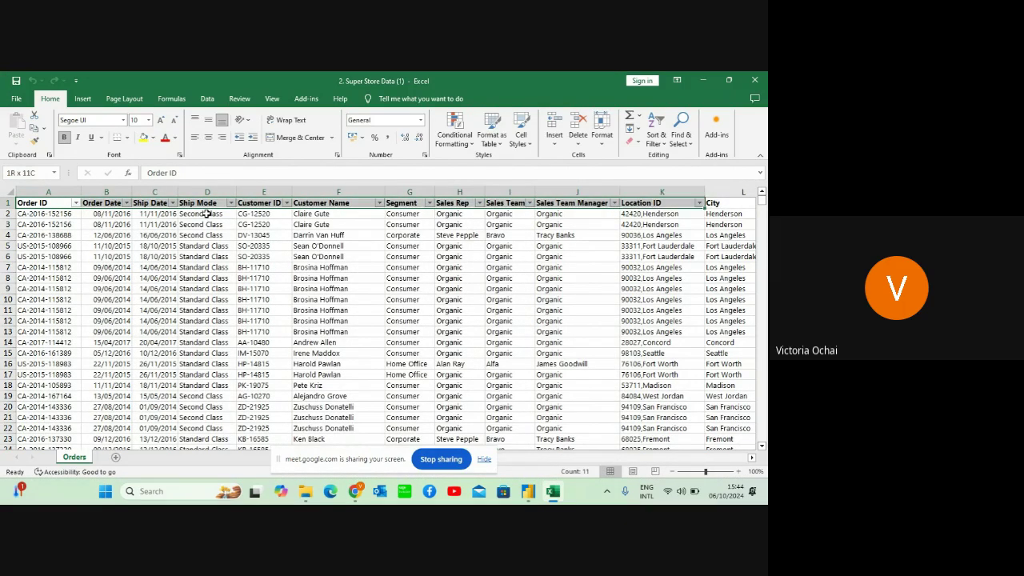
pyautogui.hotkey('shift', 'Right')
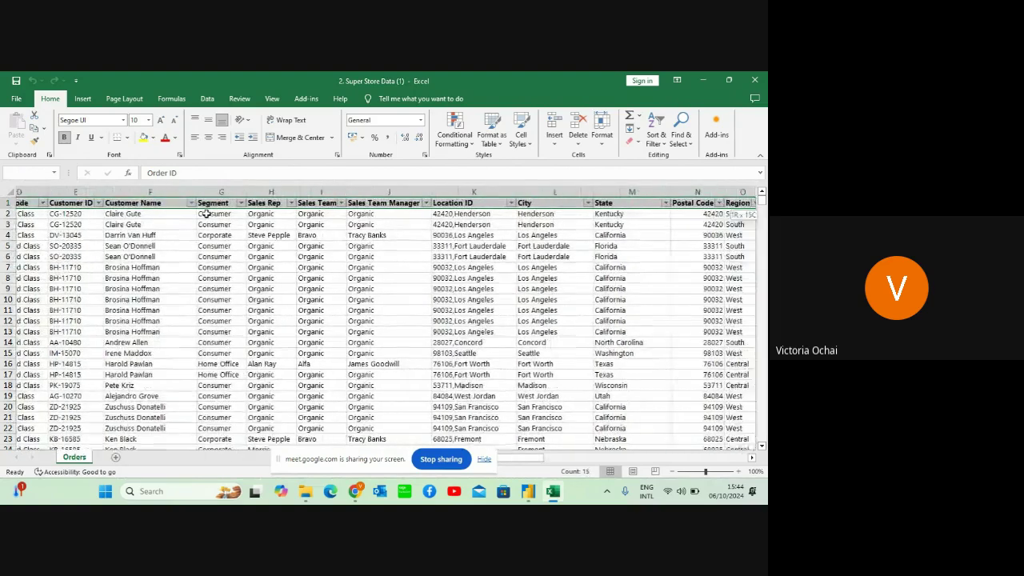
pyautogui.hotkey('shift', 'Right')
pyautogui.hotkey('shift', 'Right')
pyautogui.hotkey('shift', 'Right')
pyautogui.hotkey('shift', 'Right')
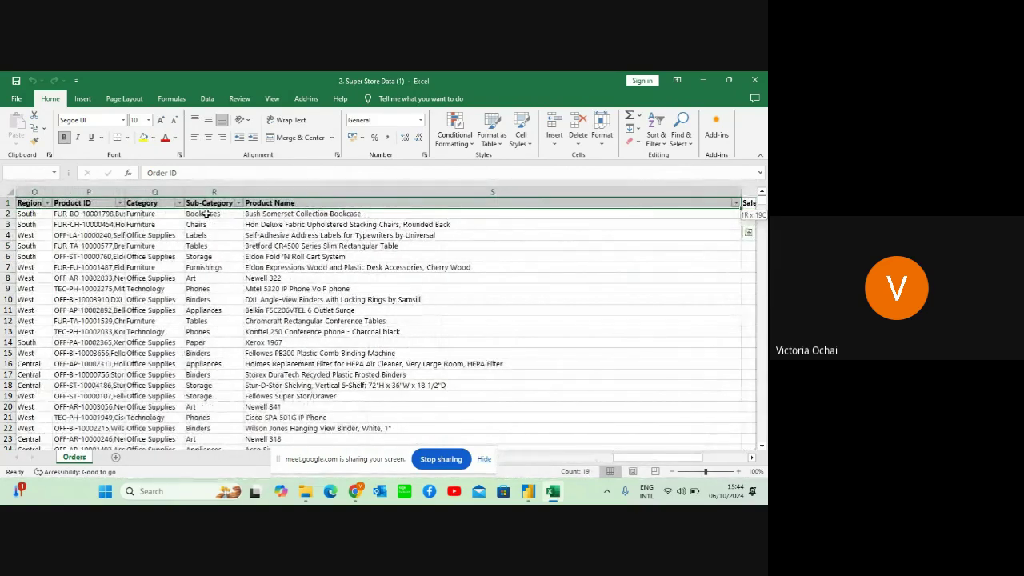
pyautogui.hotkey('shift', 'Right')
pyautogui.hotkey('shift', 'Right')
pyautogui.hotkey('shift', 'Right')
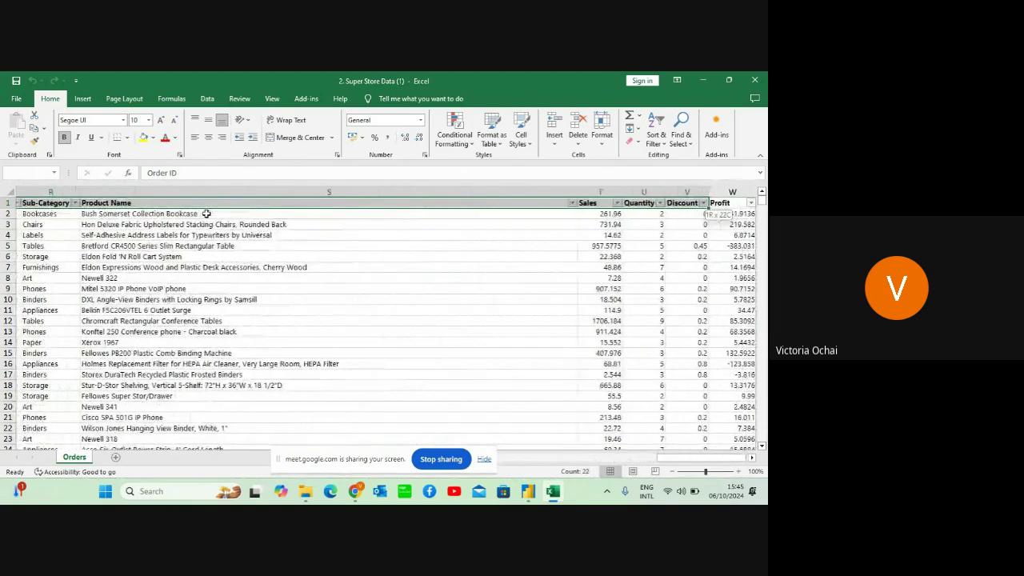
pyautogui.hotkey('shift', 'Right')
pyautogui.hotkey('shift', 'Right')
pyautogui.hotkey('shift', 'Right')
pyautogui.hotkey('shift', 'Right')
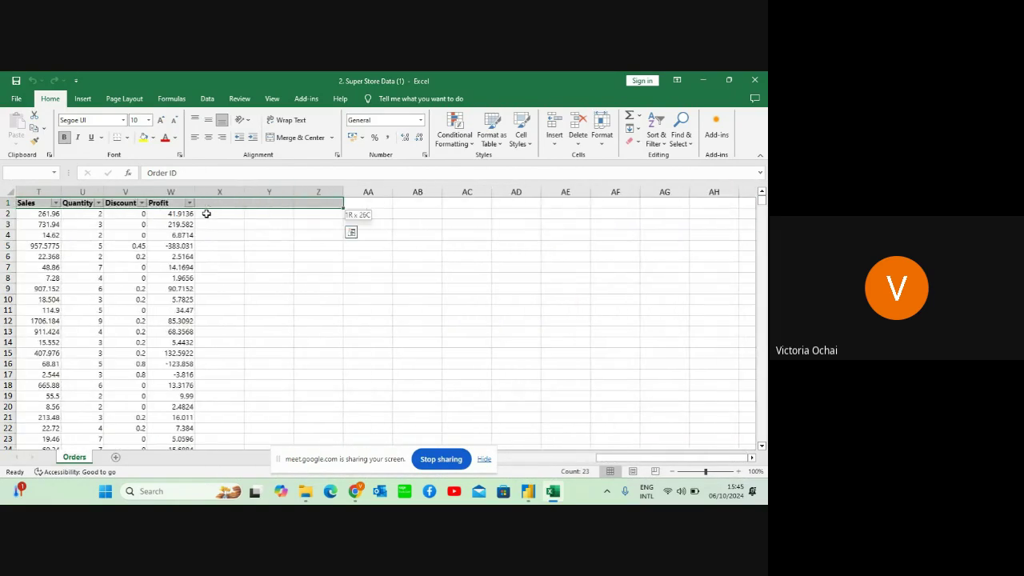
pyautogui.hotkey('shift', 'Left')
pyautogui.hotkey('shift', 'Left')
pyautogui.hotkey('shift', 'Left')
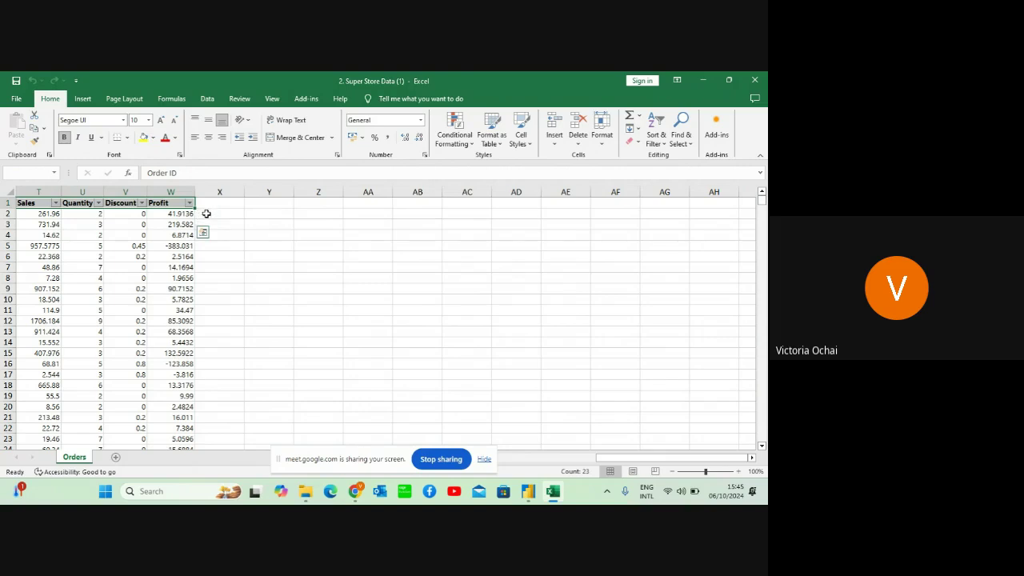
pyautogui.hotkey('ctrl', 'c')
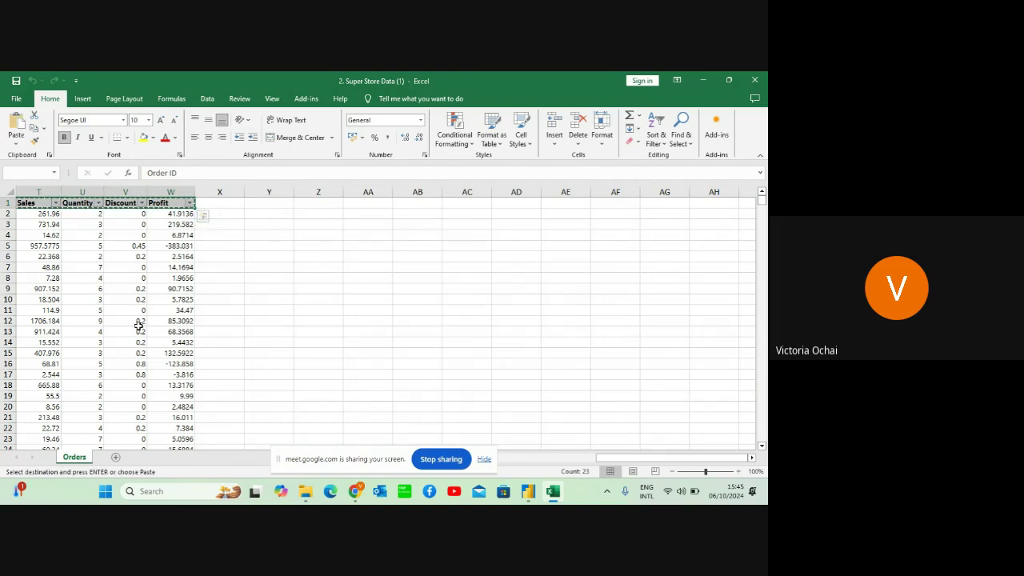
# Add a new sheet and paste the copied headers transposed into a column starting at cell B1
pyautogui.click(116, 456)
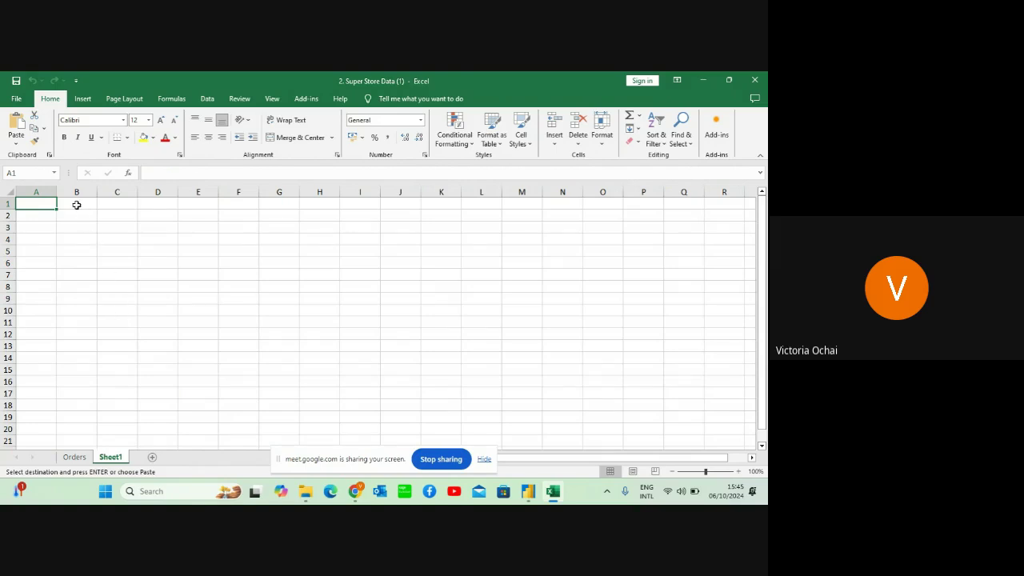
pyautogui.click(77, 205)
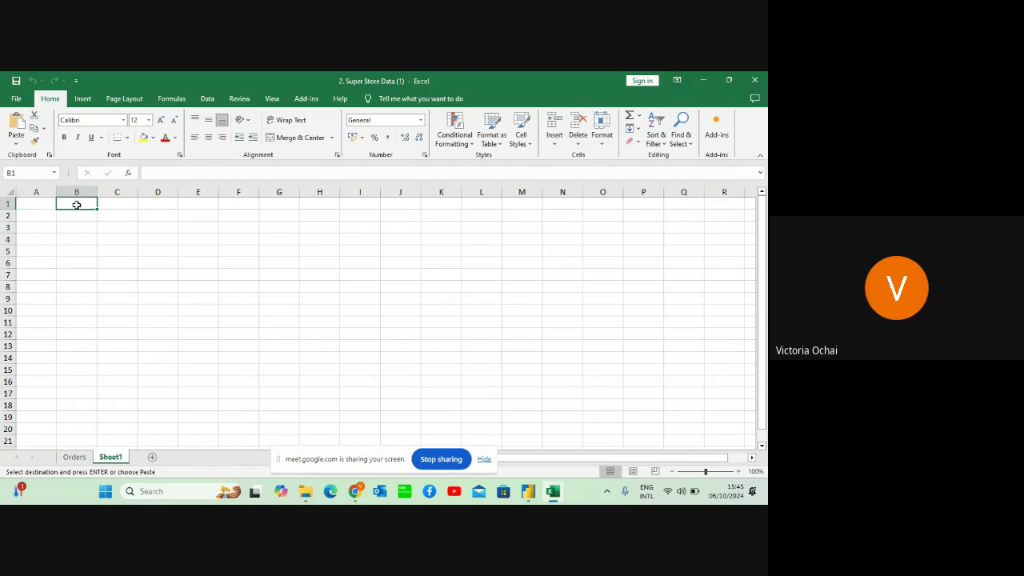
pyautogui.rightClick(77, 206)
pyautogui.moveTo(196, 274)
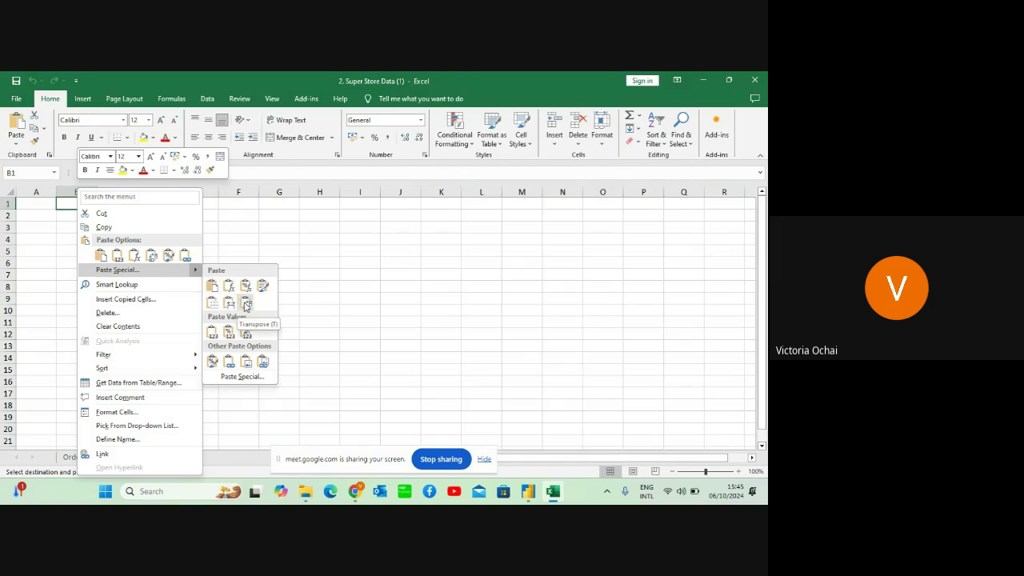
pyautogui.click(245, 305)
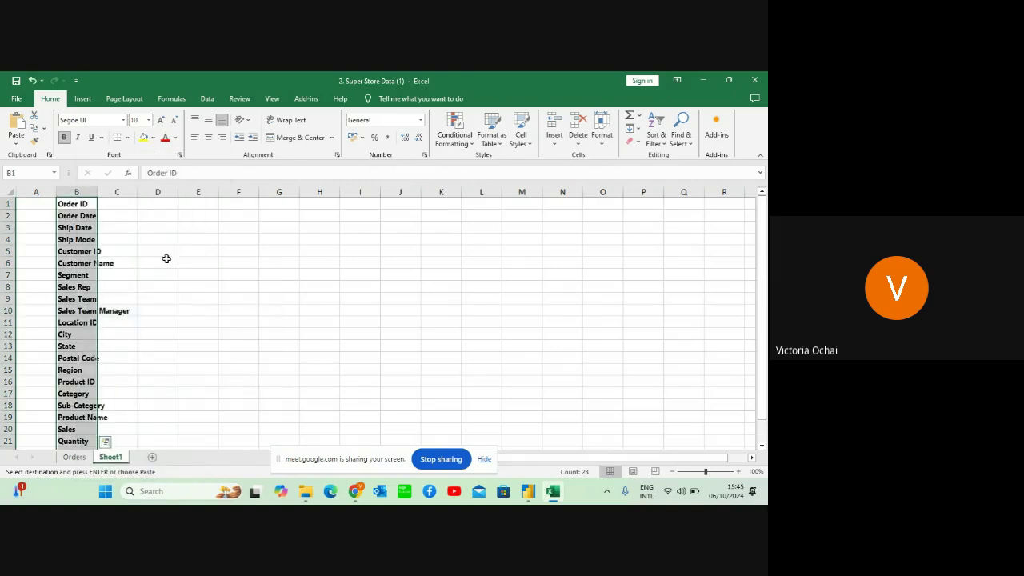
# Look over the transposed field names on the new sheet from Order ID down to Sales Team
pyautogui.click(116, 230)
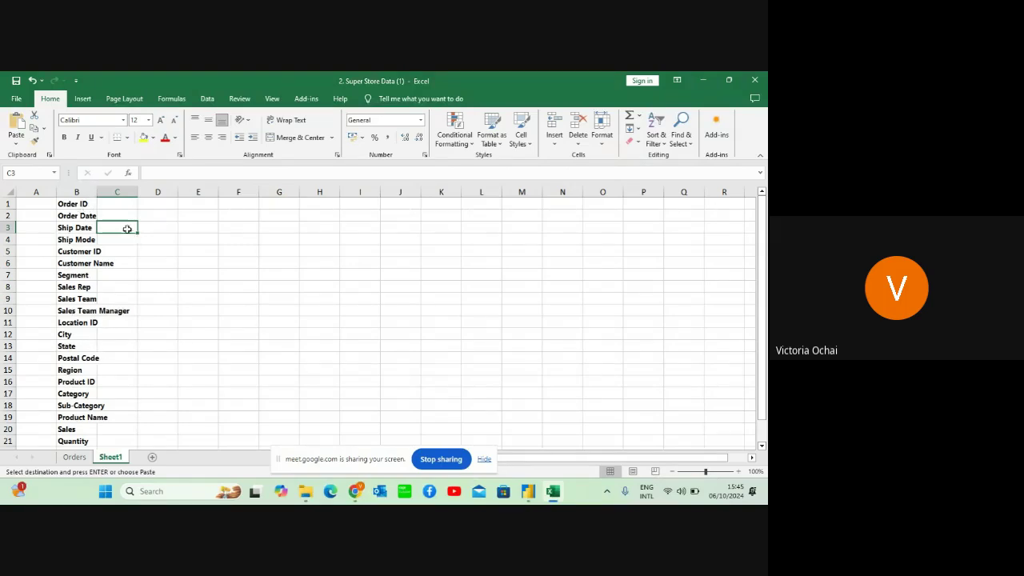
pyautogui.click(113, 204)
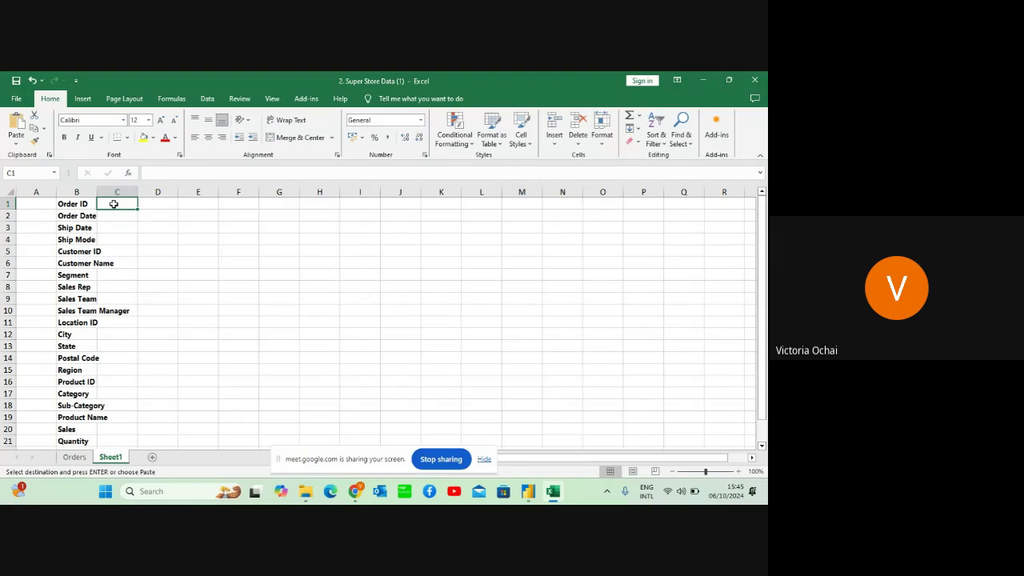
pyautogui.press('Down')
pyautogui.press('Down')
pyautogui.press('Down')
pyautogui.press('Down')
pyautogui.press('Down')
pyautogui.press('Down')
pyautogui.press('Down')
pyautogui.press('Down')
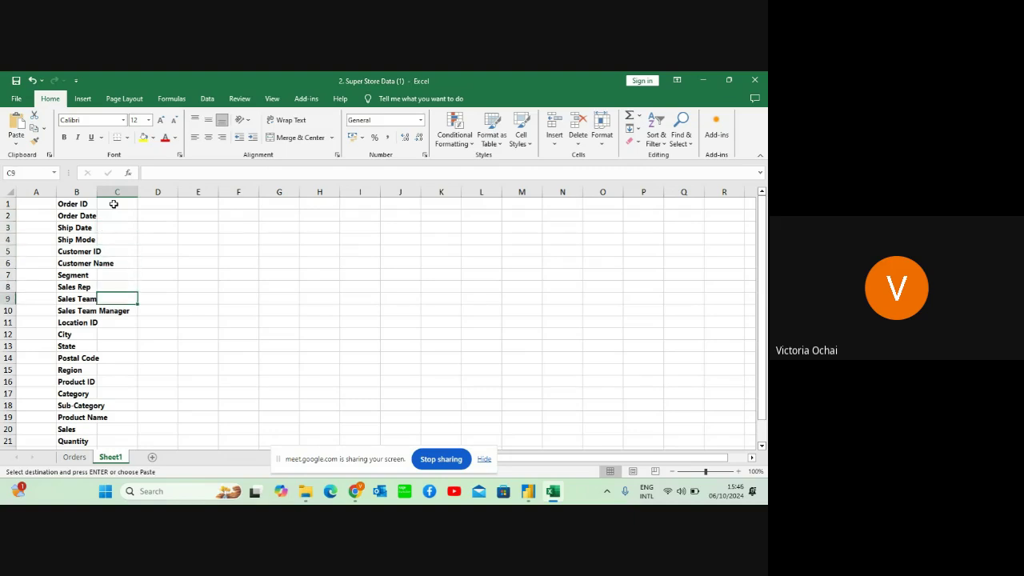
pyautogui.press('Up')
pyautogui.press('Up')
pyautogui.press('Up')
pyautogui.press('Up')
pyautogui.press('Up')
pyautogui.press('Up')
pyautogui.press('Up')
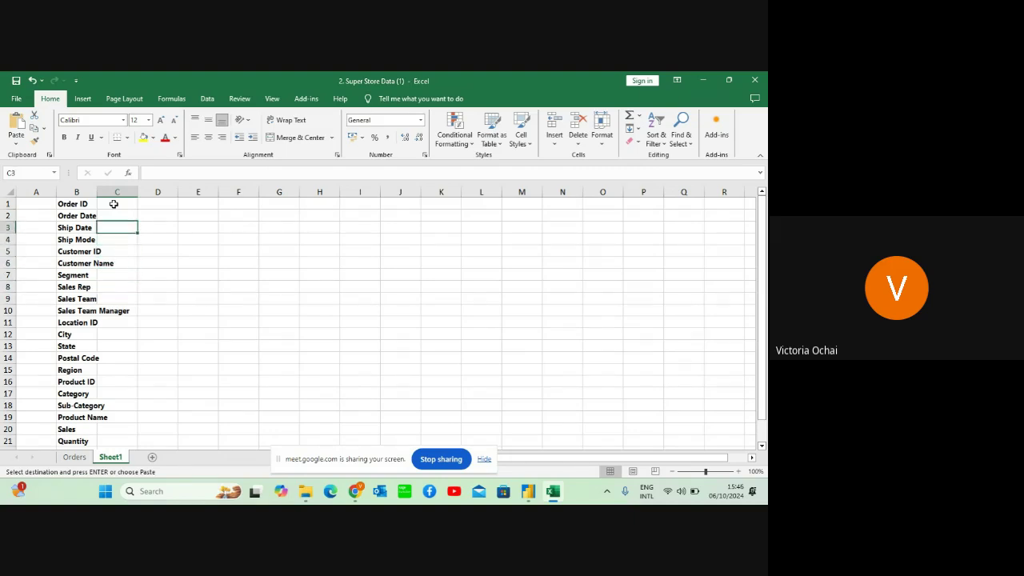
# Enter "Categorical" in cell C1 as the data type of the Order ID field
pyautogui.press('Up')
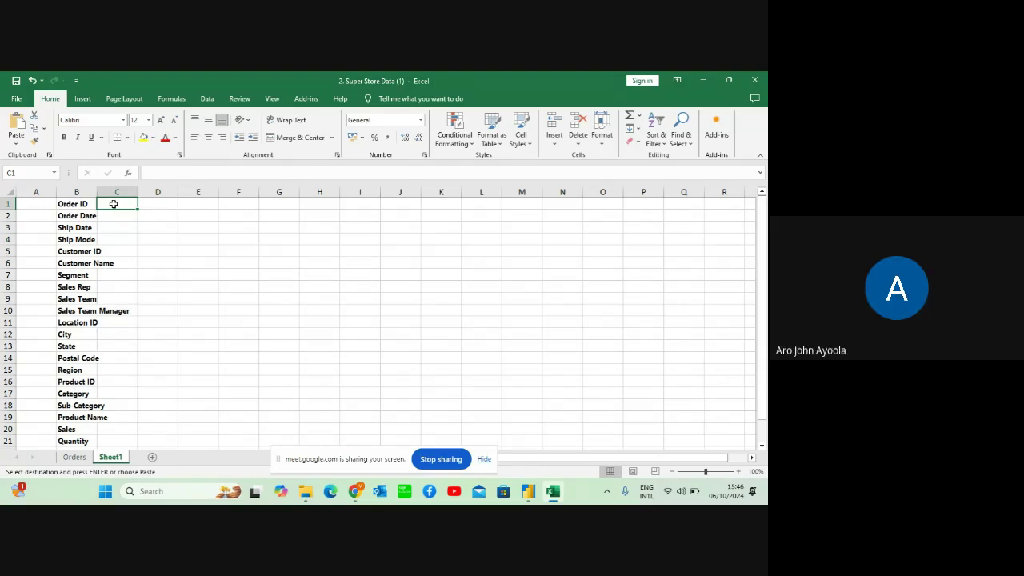
pyautogui.write('C')
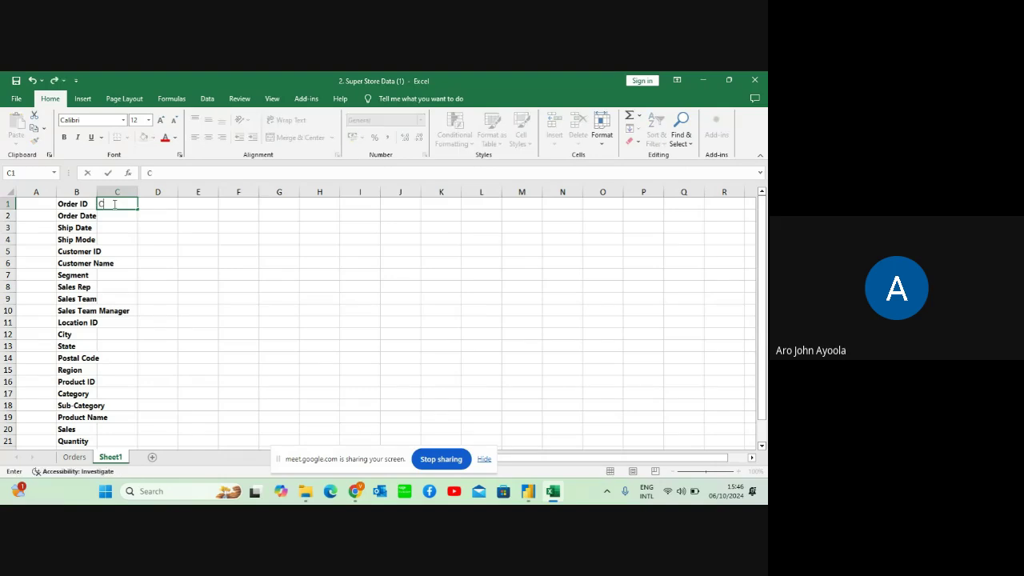
pyautogui.write('ategorical')
pyautogui.press('Return')
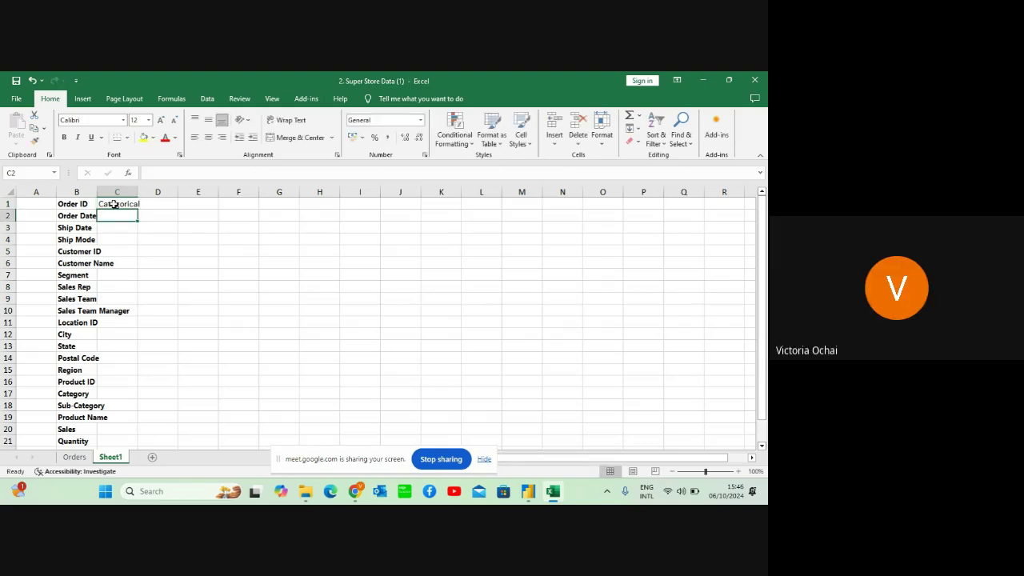
# Copy the Categorical label from C1 into C2 through C19, covering the fields from Order Date to Product Name
pyautogui.click(123, 201)
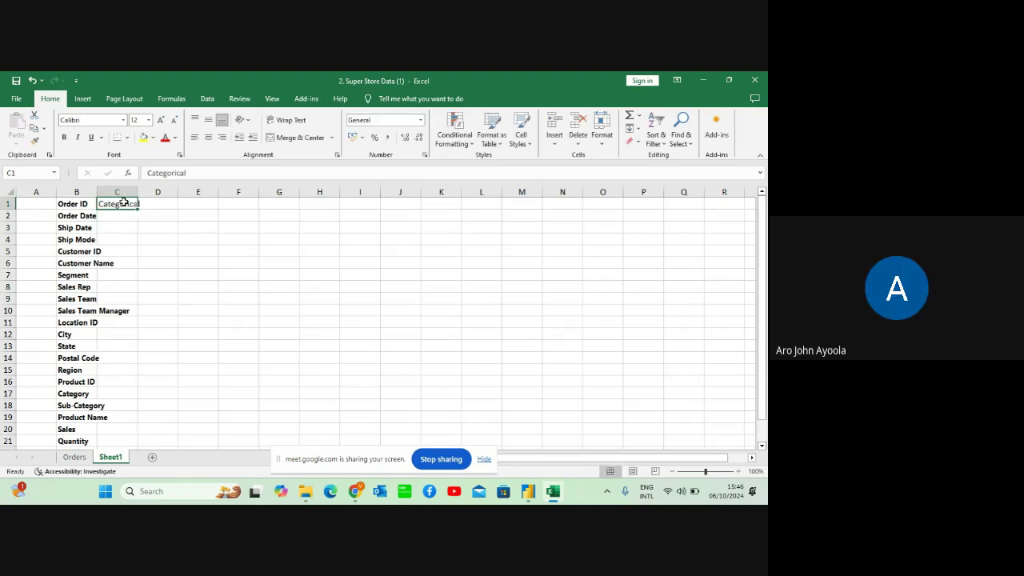
pyautogui.hotkey('ctrl', 'c')
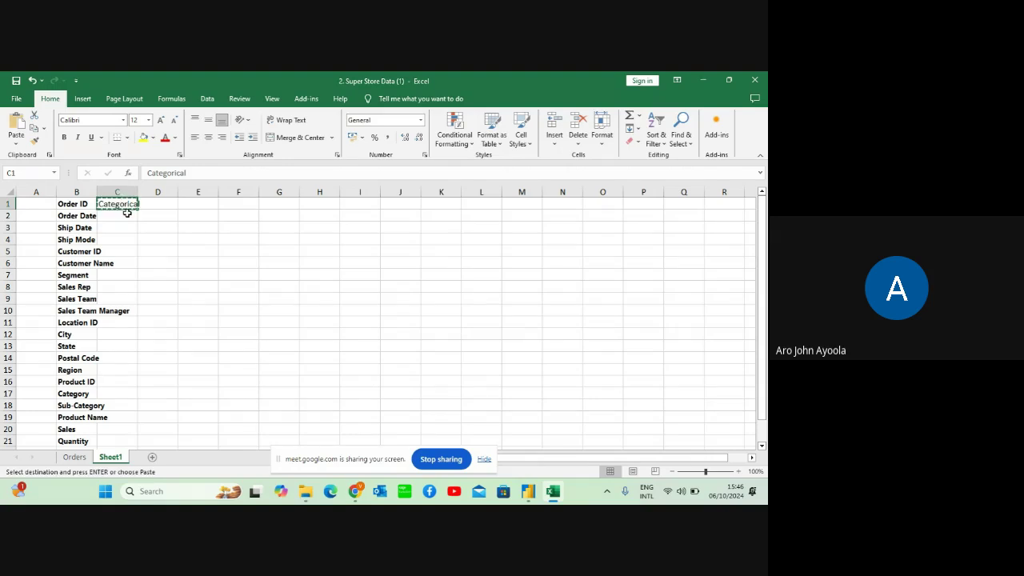
pyautogui.click(127, 213)
pyautogui.hotkey('shift', 'Down')
pyautogui.hotkey('shift', 'Down')
pyautogui.hotkey('shift', 'Down')
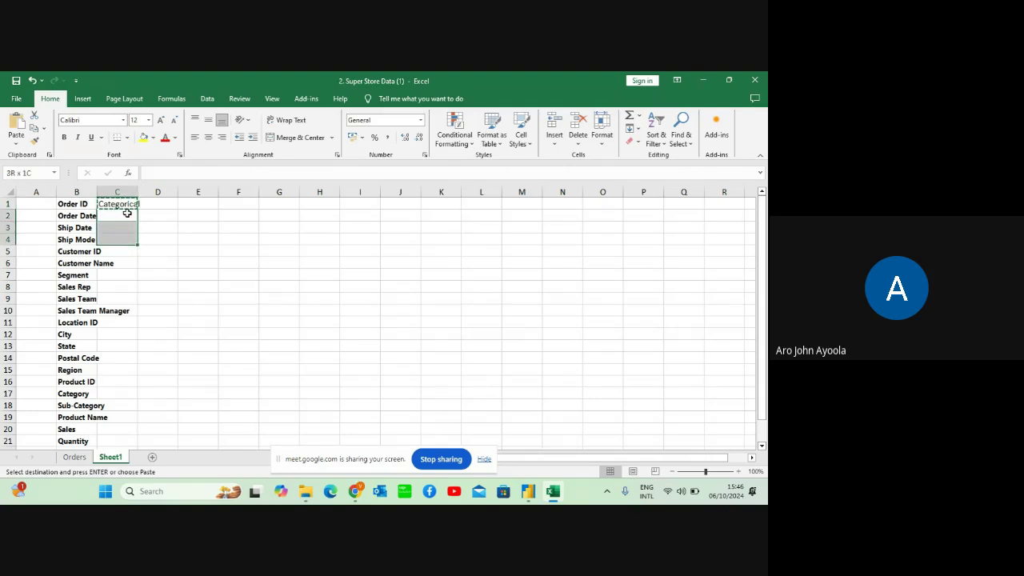
pyautogui.hotkey('shift', 'Down')
pyautogui.hotkey('shift', 'Down')
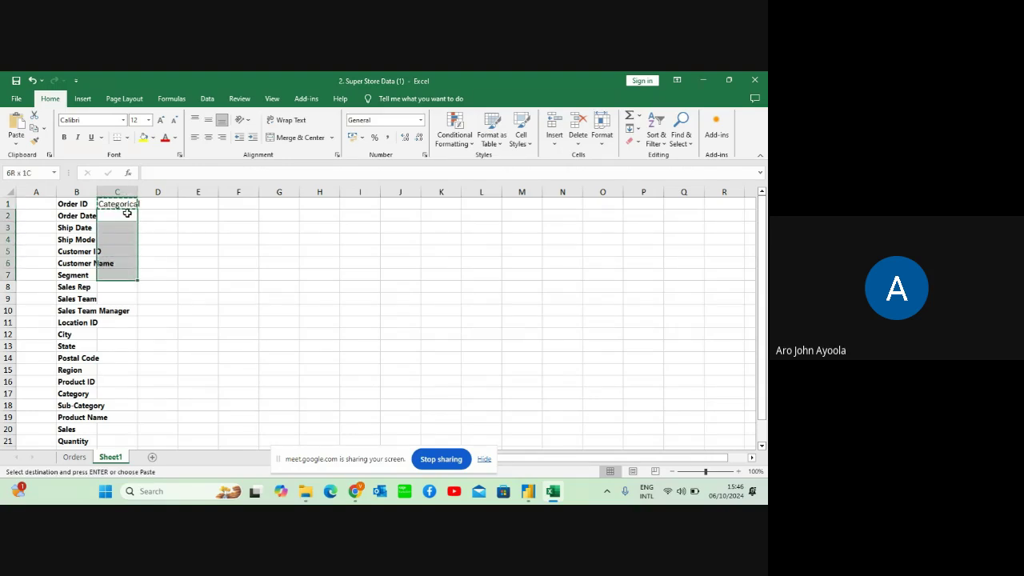
pyautogui.hotkey('shift', 'Down')
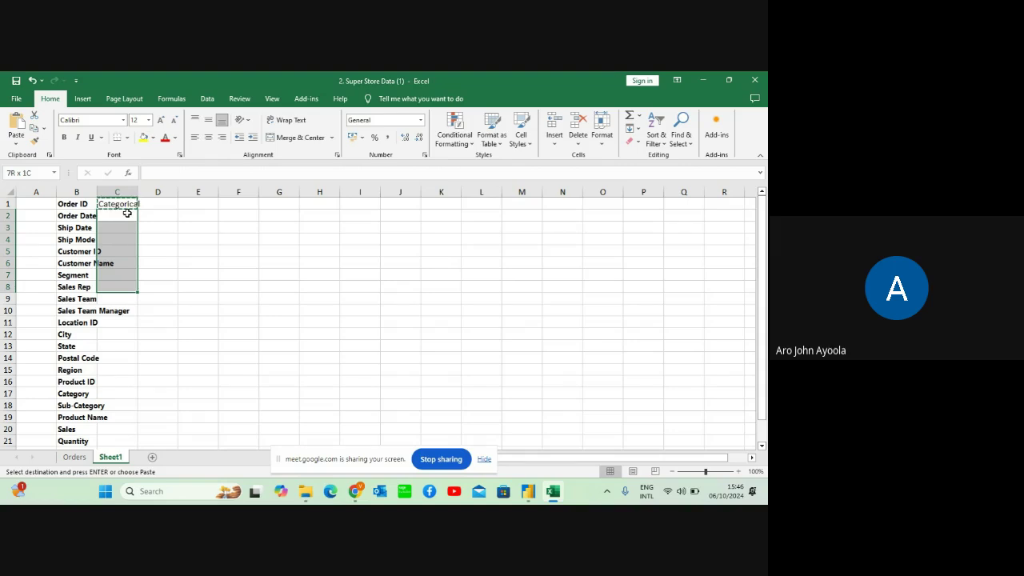
pyautogui.hotkey('shift', 'Down')
pyautogui.hotkey('shift', 'Down')
pyautogui.hotkey('shift', 'Down')
pyautogui.hotkey('shift', 'Down')
pyautogui.hotkey('shift', 'Down')
pyautogui.hotkey('shift', 'Down')
pyautogui.hotkey('shift', 'Down')
pyautogui.hotkey('shift', 'Down')
pyautogui.hotkey('shift', 'Down')
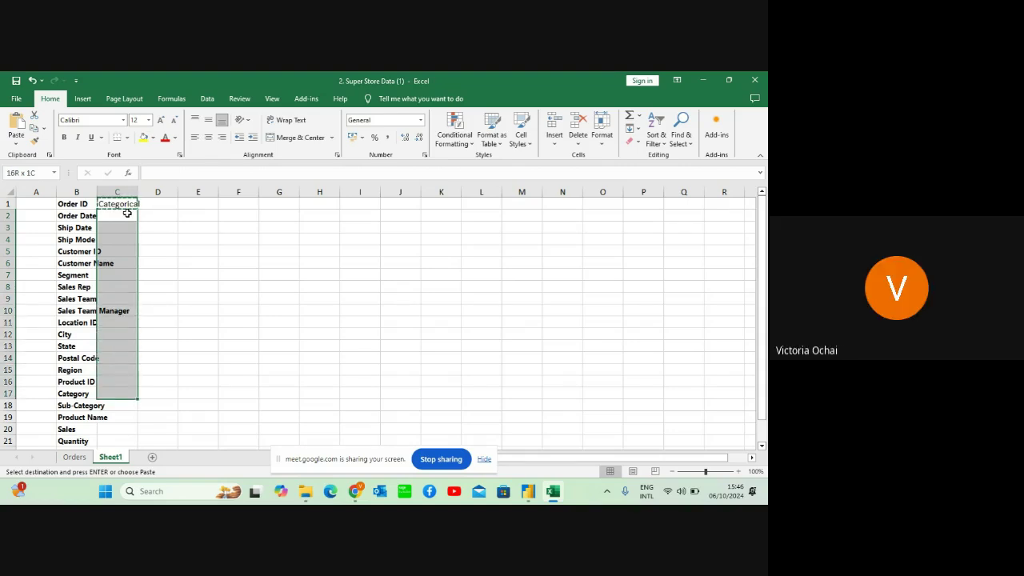
pyautogui.hotkey('shift', 'Down')
pyautogui.hotkey('shift', 'Down')
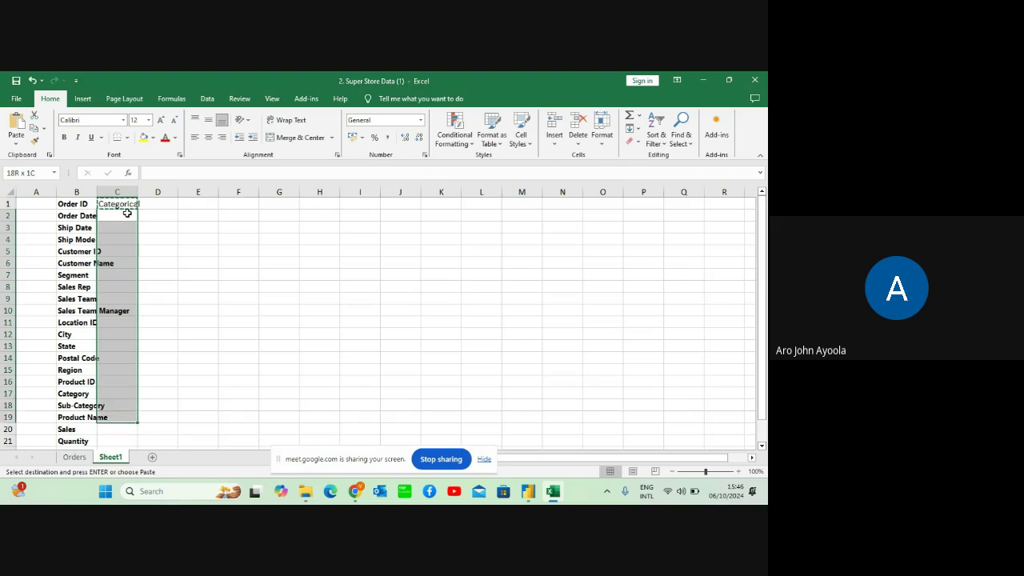
pyautogui.press('Return')
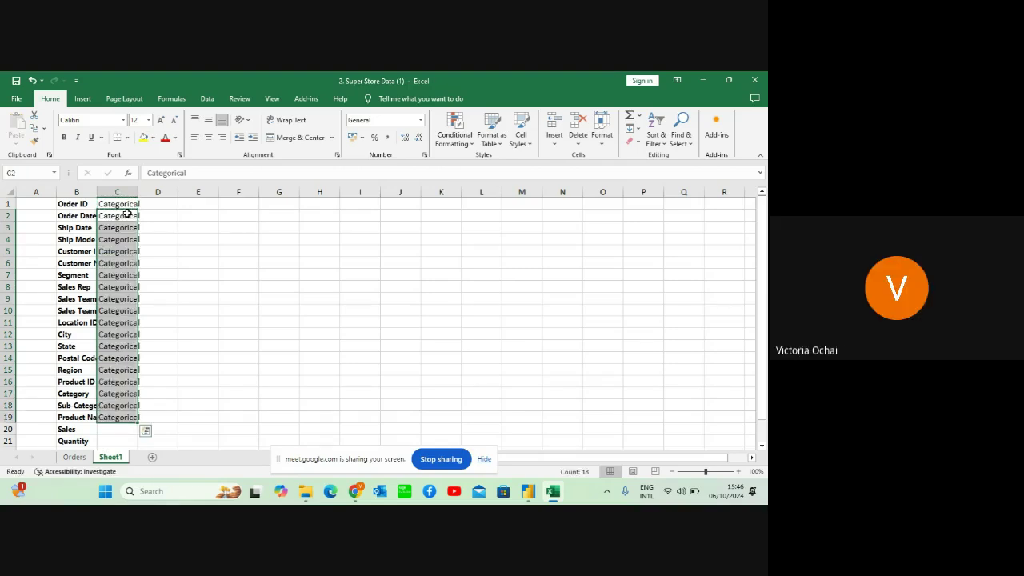
# Enter "Quantitative" in cell C20 as the data type of the Sales field
pyautogui.press('Down')
pyautogui.press('Down')
pyautogui.press('Down')
pyautogui.press('Down')
pyautogui.press('Down')
pyautogui.press('Down')
pyautogui.press('Down')
pyautogui.press('Down')
pyautogui.press('Down')
pyautogui.press('Down')
pyautogui.press('Down')
pyautogui.press('Down')
pyautogui.press('Down')
pyautogui.press('Down')
pyautogui.press('Down')
pyautogui.press('Down')
pyautogui.press('Down')
pyautogui.press('Down')
pyautogui.press('Down')
pyautogui.press('Down')
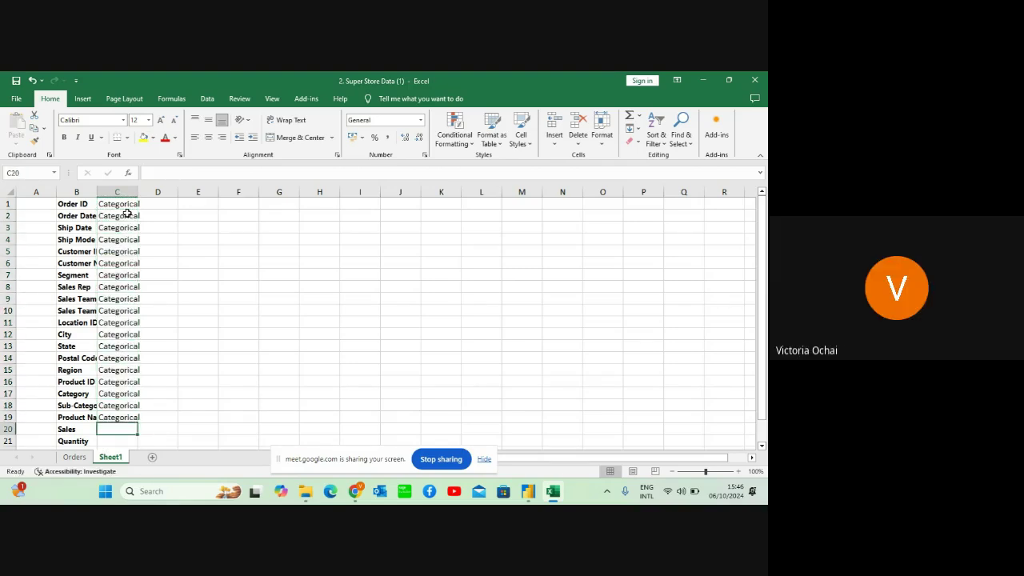
pyautogui.press('Down')
pyautogui.press('Down')
pyautogui.press('Down')
pyautogui.press('Down')
pyautogui.press('Down')
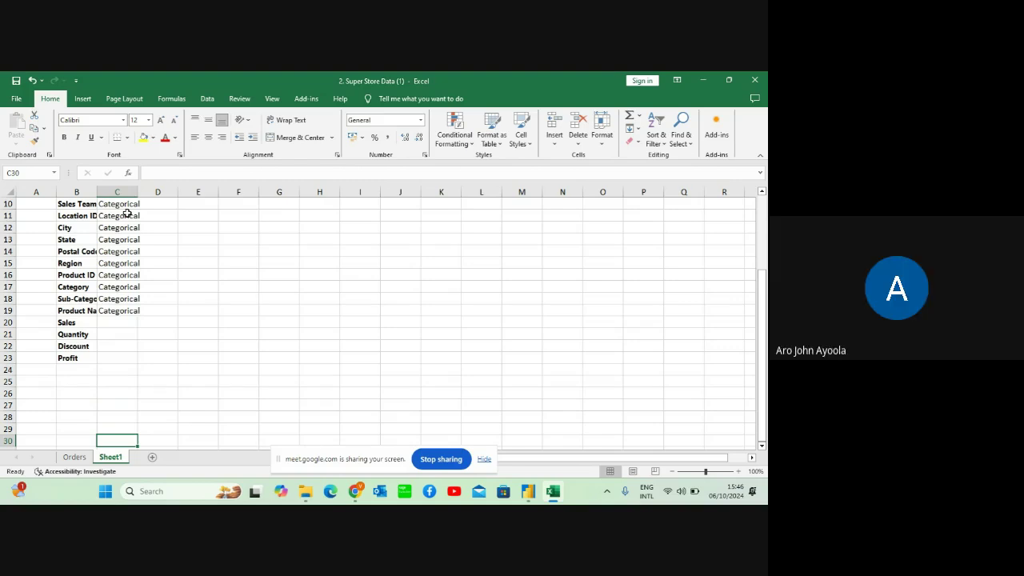
pyautogui.click(104, 323)
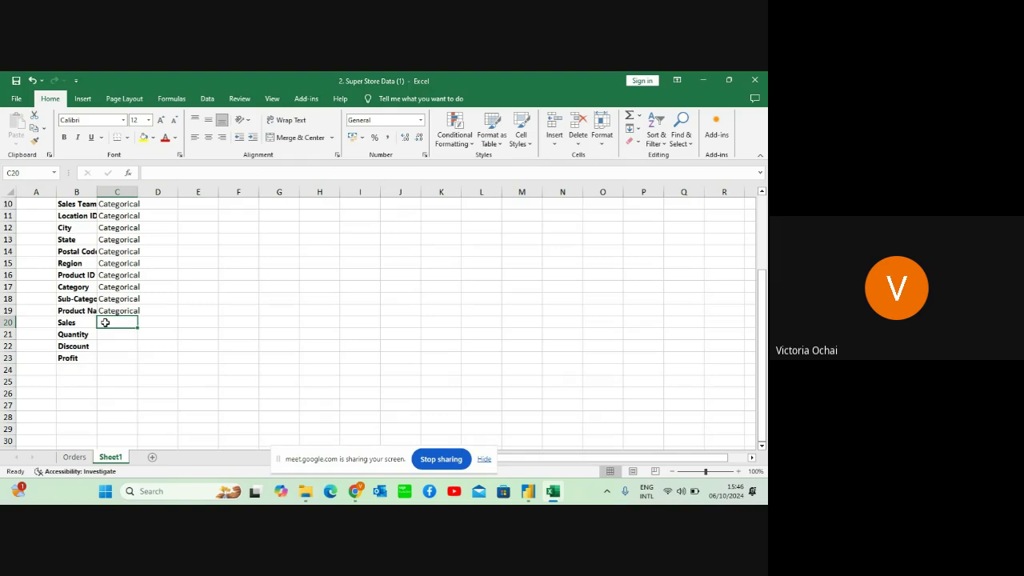
pyautogui.write('Qua')
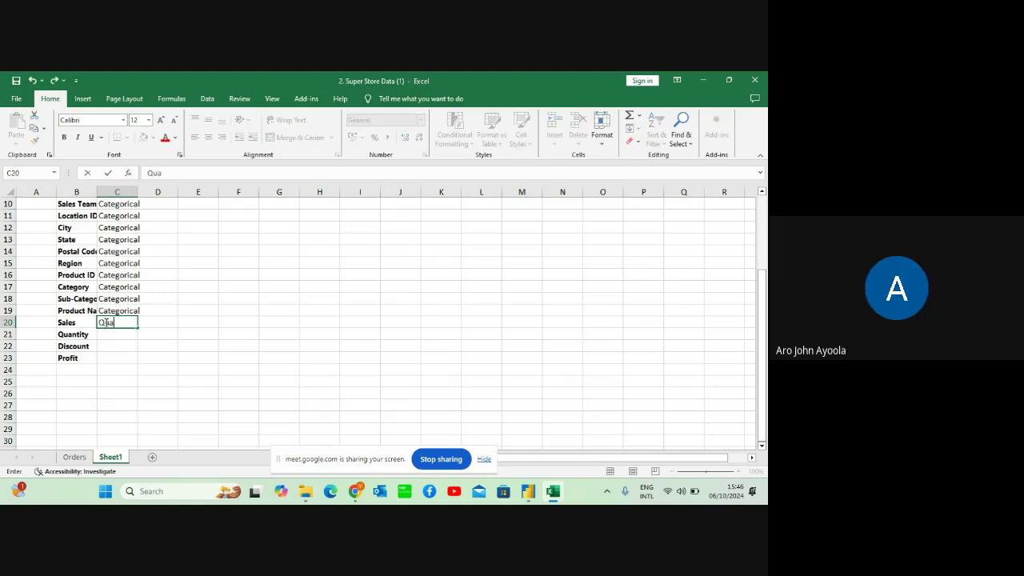
pyautogui.write('ntitative')
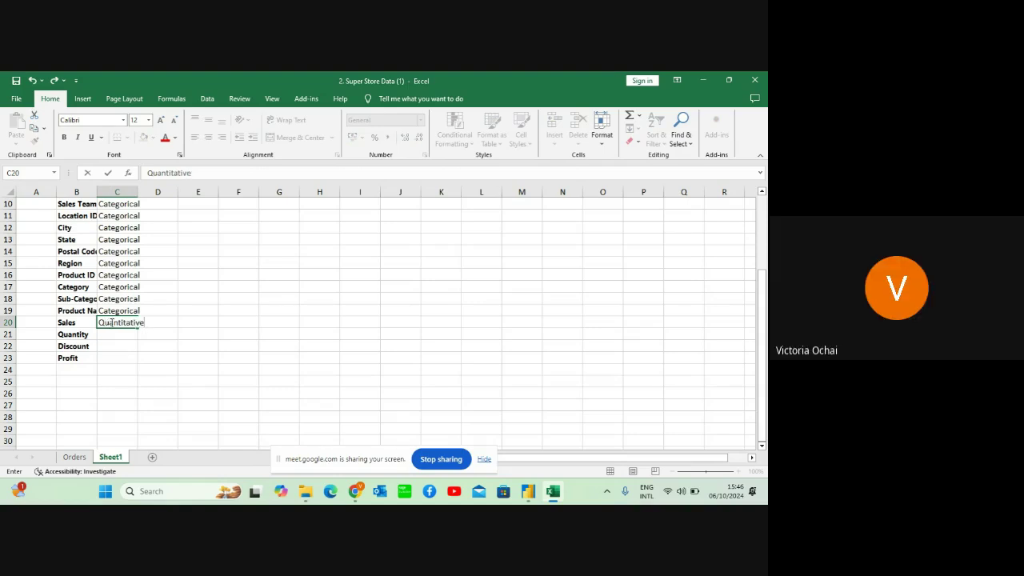
pyautogui.click(154, 312)
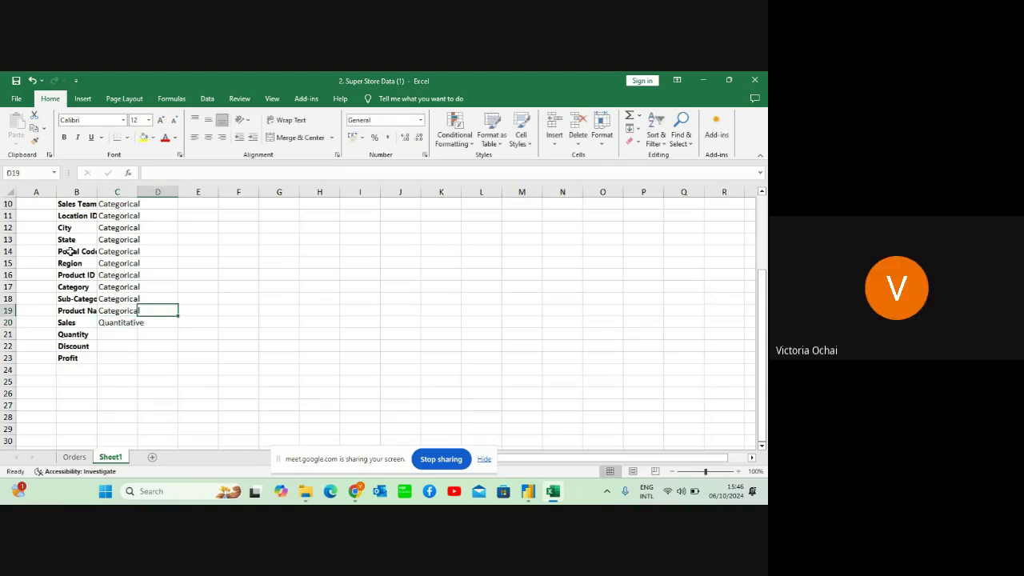
pyautogui.click(118, 324)
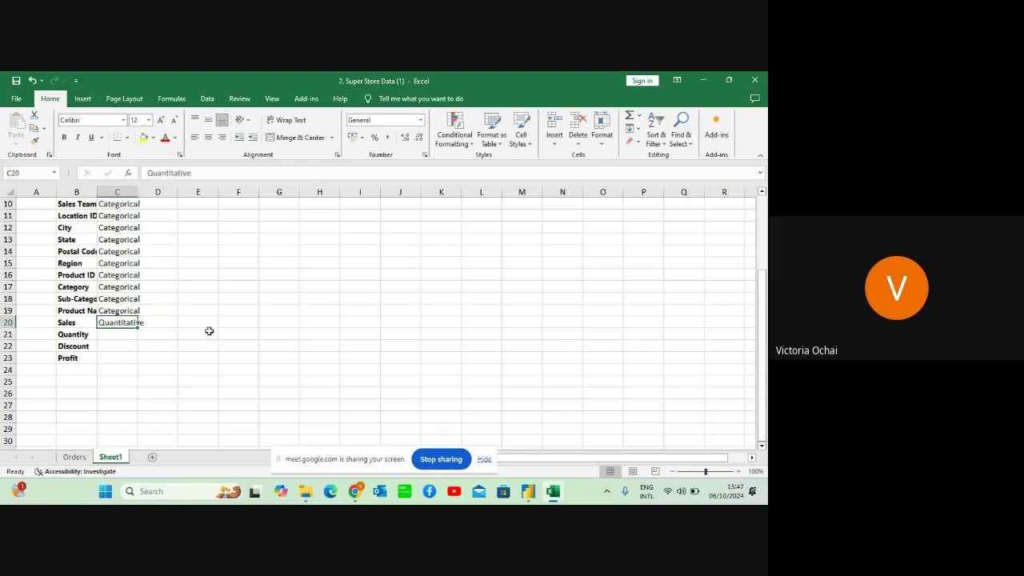
# Check the participants in the Google Meet call window and return to the Super Store Data workbook in Excel
pyautogui.moveTo(356, 499)
pyautogui.click(309, 436)
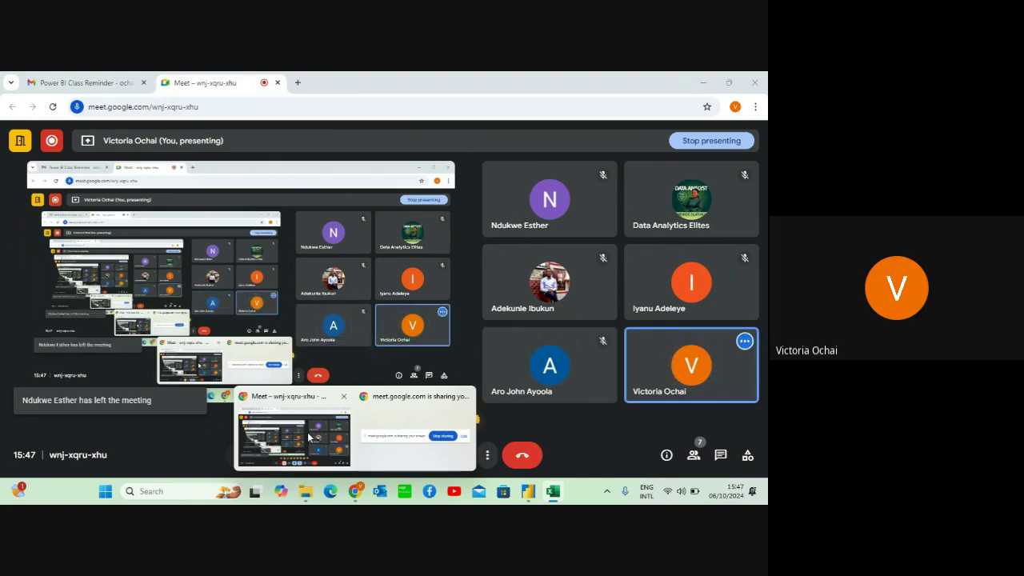
pyautogui.click(308, 437)
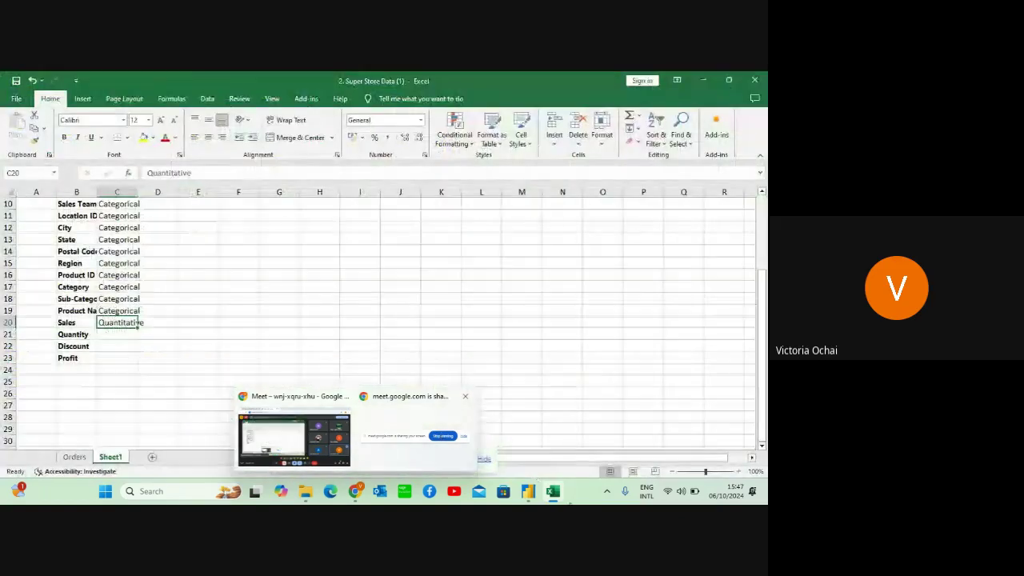
pyautogui.moveTo(556, 500)
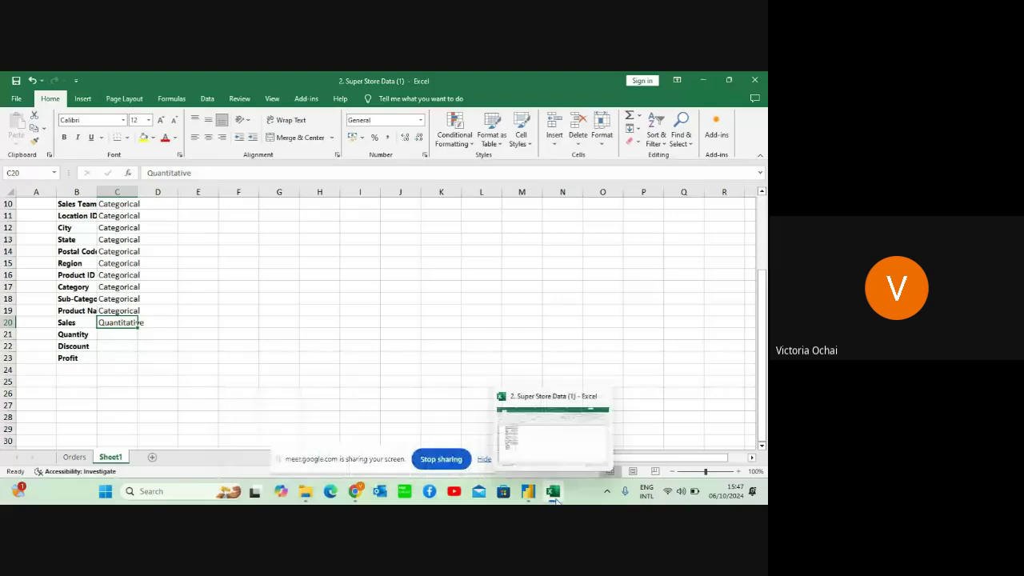
# Review the field list and its data type labels from Order ID down to Profit
pyautogui.click(425, 367)
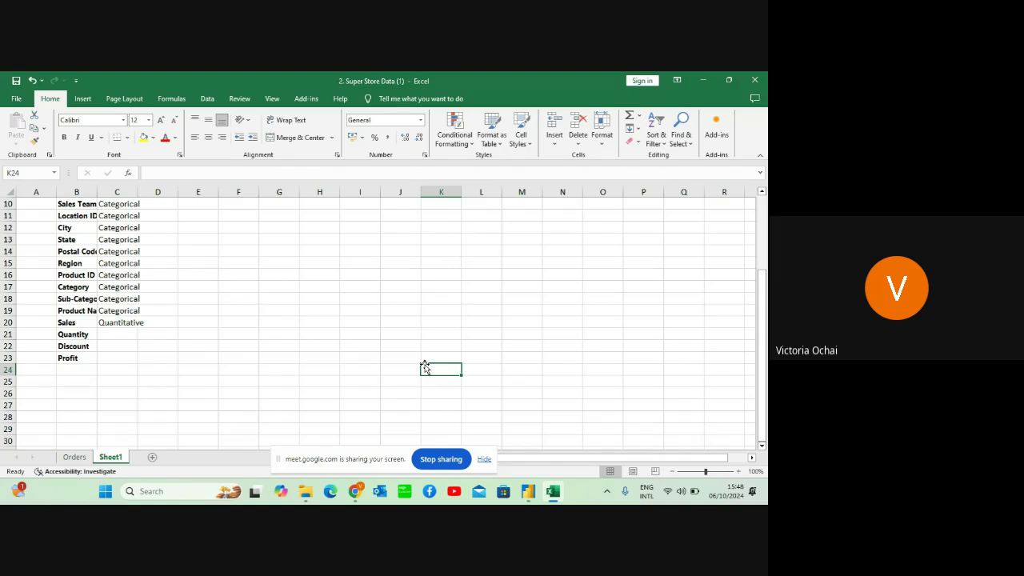
pyautogui.press('Up')
pyautogui.press('Up')
pyautogui.press('Up')
pyautogui.press('Up')
pyautogui.press('Up')
pyautogui.press('Up')
pyautogui.press('Up')
pyautogui.press('Up')
pyautogui.press('Up')
pyautogui.press('Up')
pyautogui.press('Up')
pyautogui.press('Up')
pyautogui.press('Up')
pyautogui.press('Up')
pyautogui.press('Up')
pyautogui.press('Up')
pyautogui.press('Up')
pyautogui.press('Up')
pyautogui.press('Up')
pyautogui.press('Up')
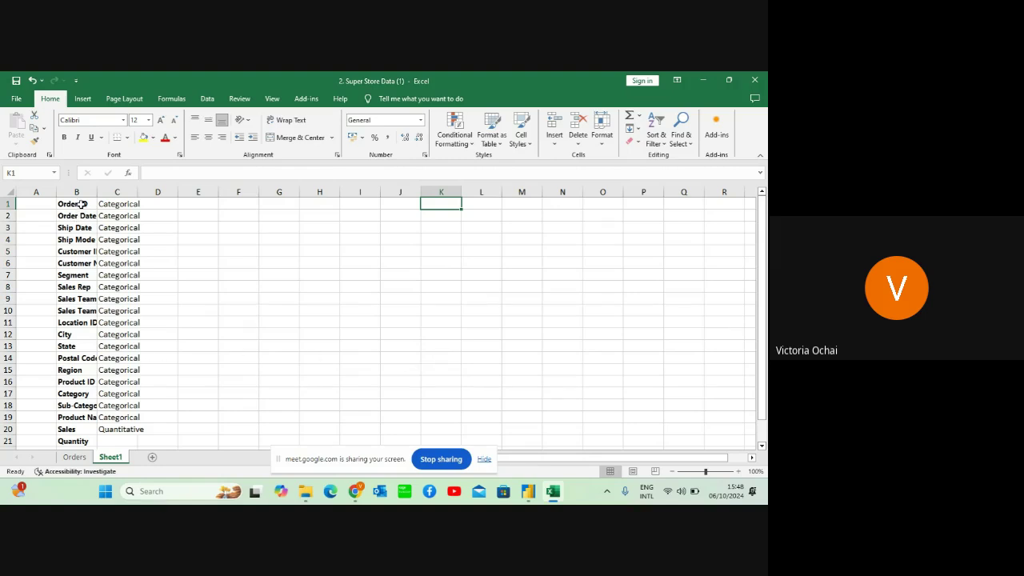
pyautogui.click(134, 244)
pyautogui.press('Down')
pyautogui.press('Down')
pyautogui.press('Down')
pyautogui.press('Down')
pyautogui.press('Down')
pyautogui.press('Down')
pyautogui.press('Down')
pyautogui.press('Down')
pyautogui.press('Down')
pyautogui.press('Down')
pyautogui.press('Down')
pyautogui.press('Down')
pyautogui.press('Down')
pyautogui.press('Down')
pyautogui.press('Down')
pyautogui.press('Down')
pyautogui.press('Down')
pyautogui.press('Down')
pyautogui.press('Down')
pyautogui.press('Down')
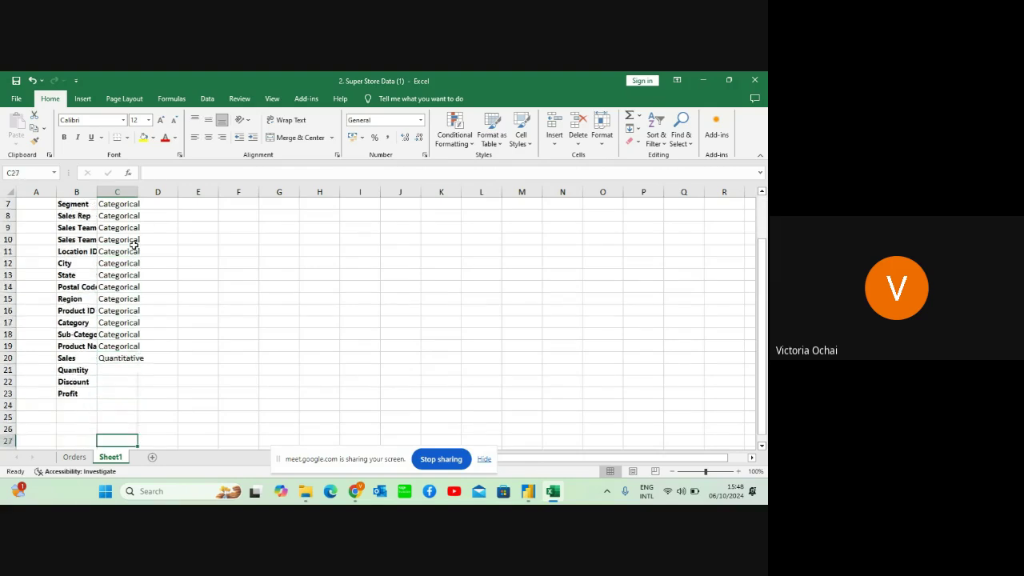
pyautogui.press('Down')
pyautogui.press('Down')
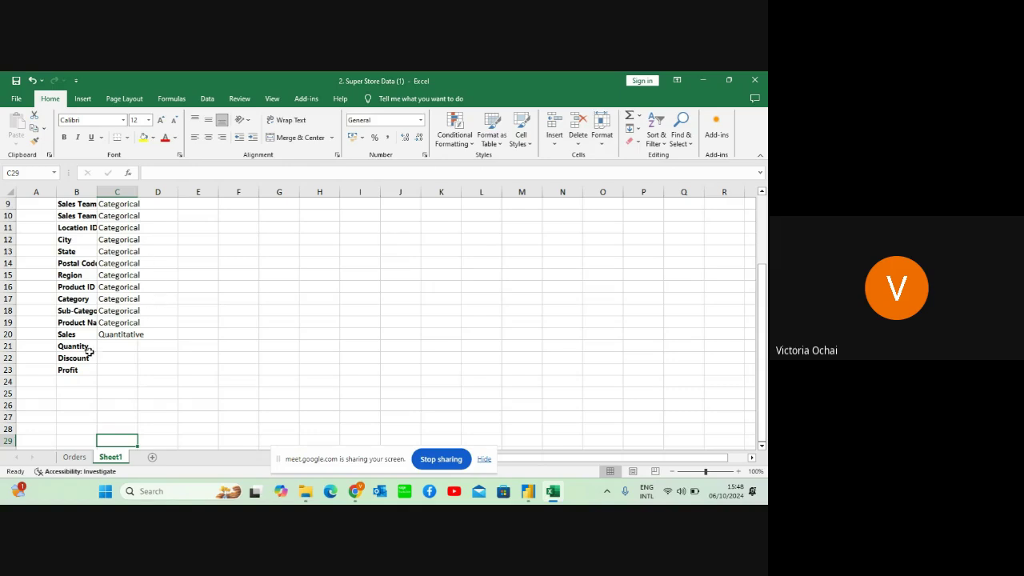
# Copy the Quantitative label from C20 into C21 through C23 for the Quantity, Discount and Profit fields
pyautogui.click(119, 335)
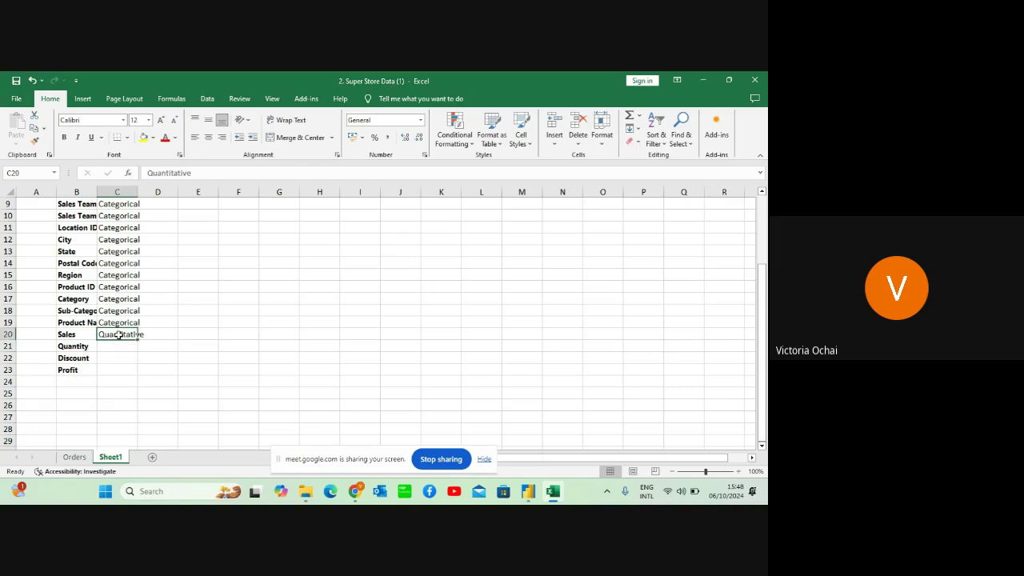
pyautogui.hotkey('ctrl', 'c')
pyautogui.click(126, 344)
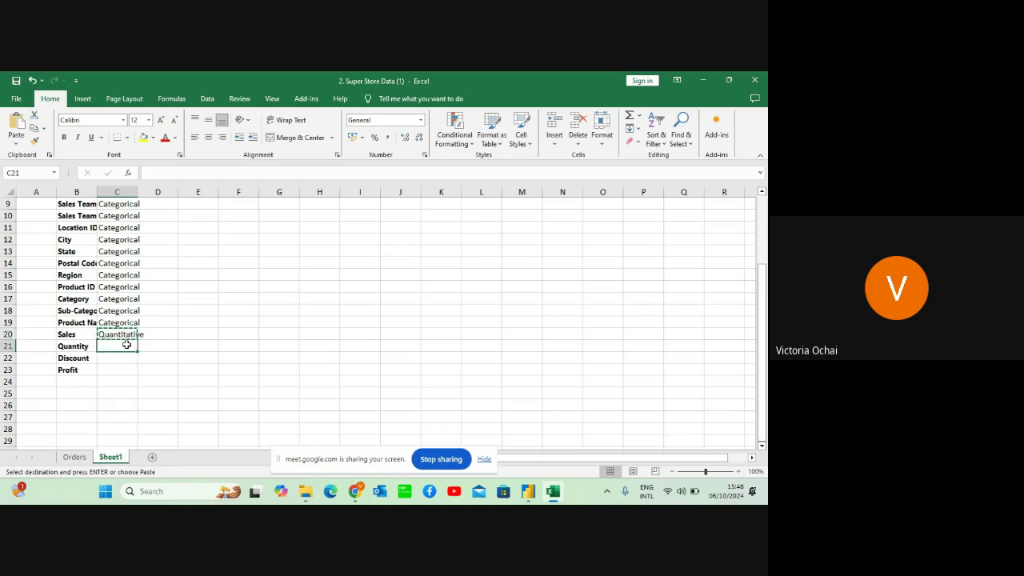
pyautogui.hotkey('shift', 'Down')
pyautogui.hotkey('shift', 'Down')
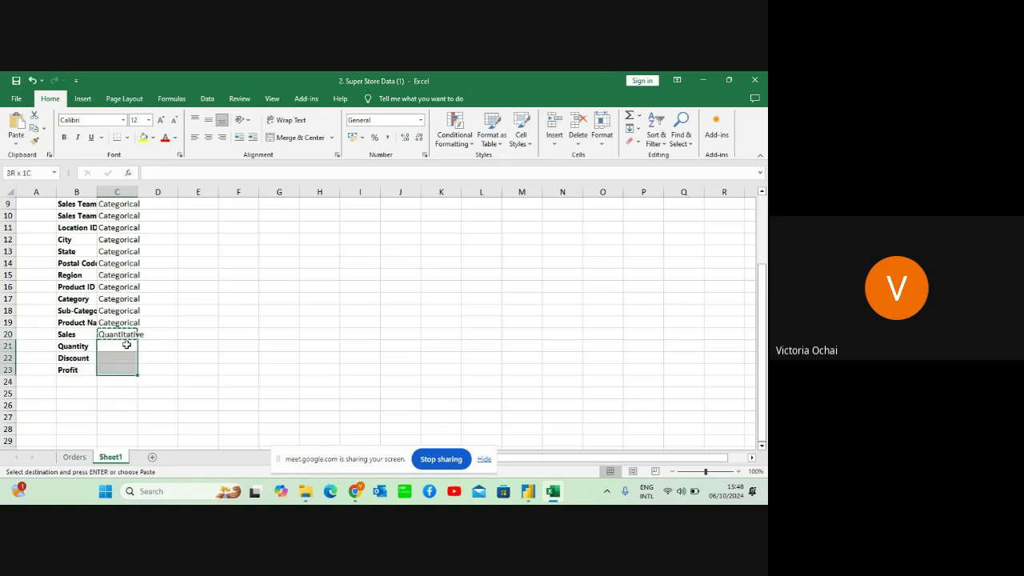
pyautogui.press('Return')
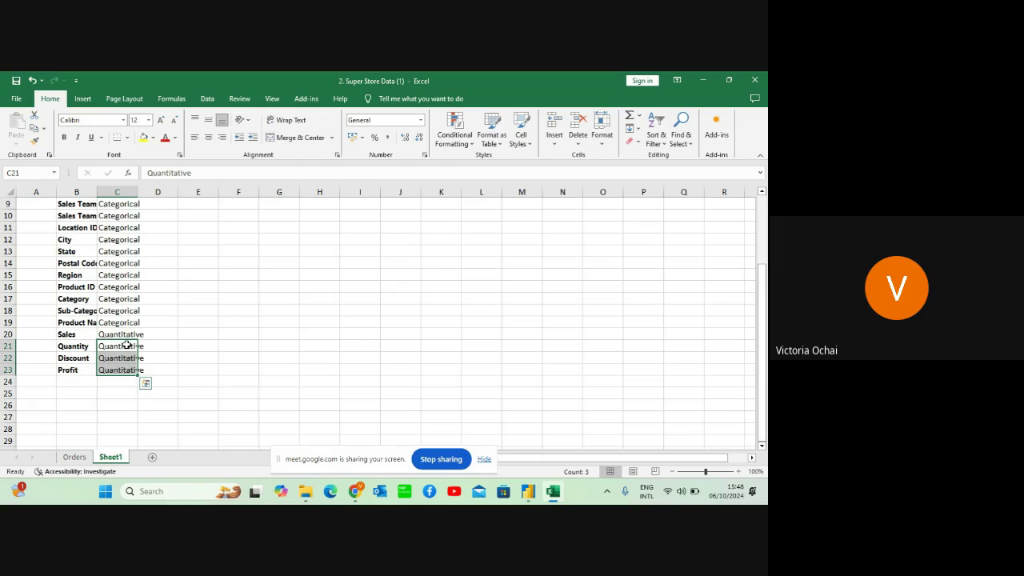
# Look over the data type labels in column C from the quantitative fields back up to Order ID
pyautogui.press('Up')
pyautogui.press('Up')
pyautogui.press('Up')
pyautogui.press('Up')
pyautogui.press('Up')
pyautogui.press('Up')
pyautogui.press('Up')
pyautogui.press('Up')
pyautogui.press('Up')
pyautogui.press('Up')
pyautogui.press('Up')
pyautogui.press('Up')
pyautogui.press('Up')
pyautogui.press('Up')
pyautogui.press('Up')
pyautogui.press('Up')
pyautogui.press('Up')
pyautogui.press('Up')
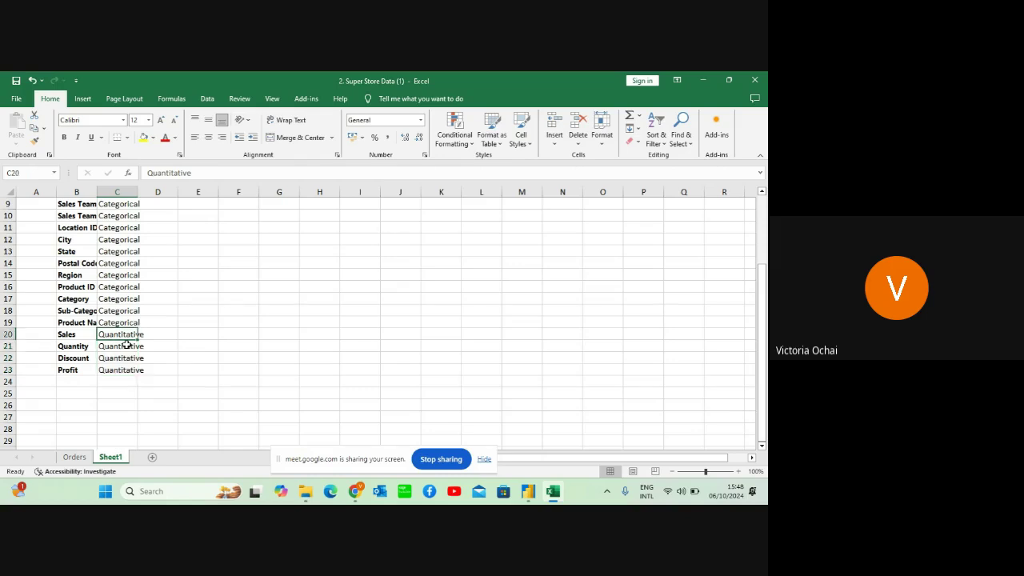
pyautogui.press('Up')
pyautogui.press('Up')
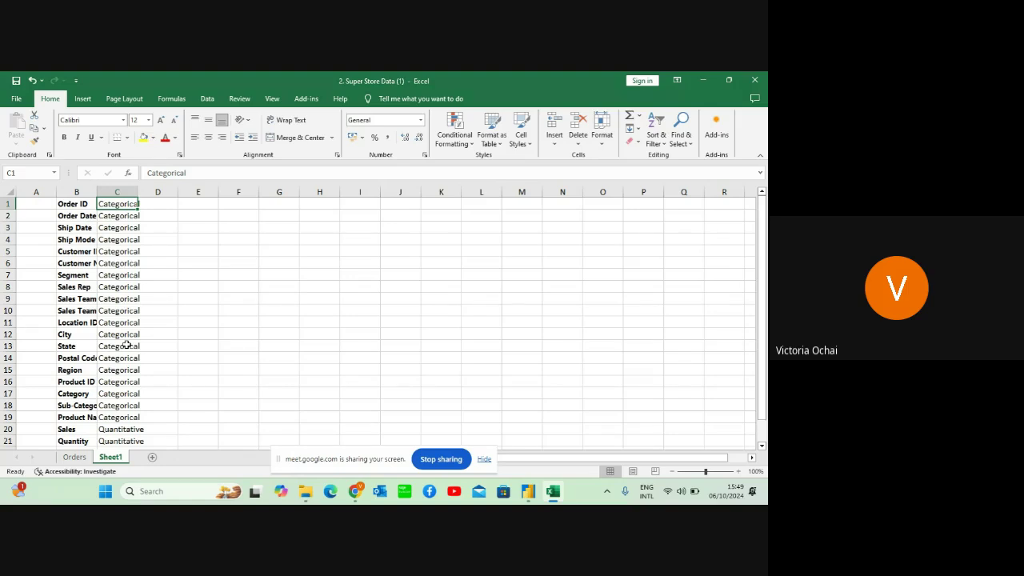
pyautogui.click(165, 251)
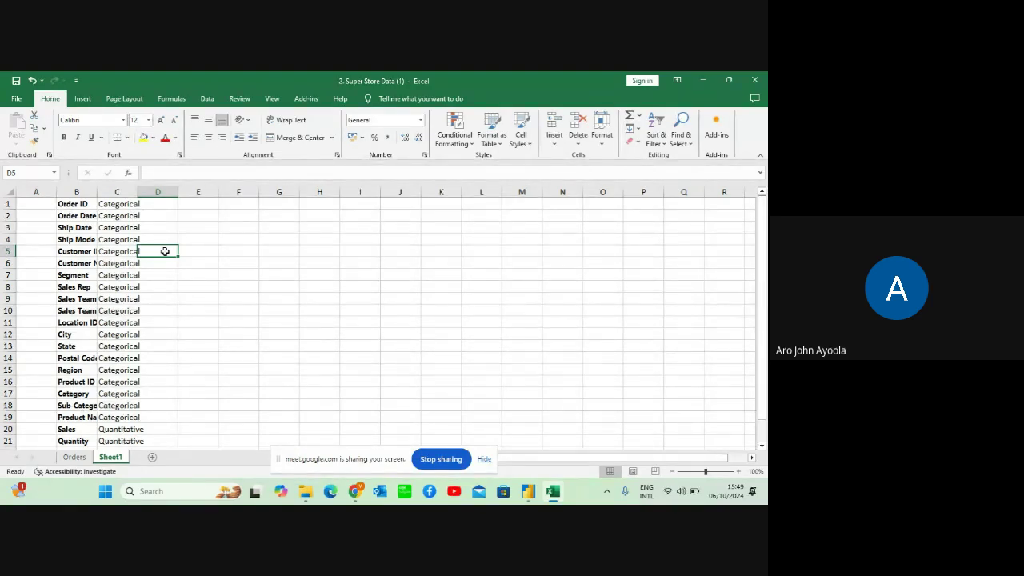
# Widen column B to roughly three times its width so the full field names fit
pyautogui.click(90, 185)
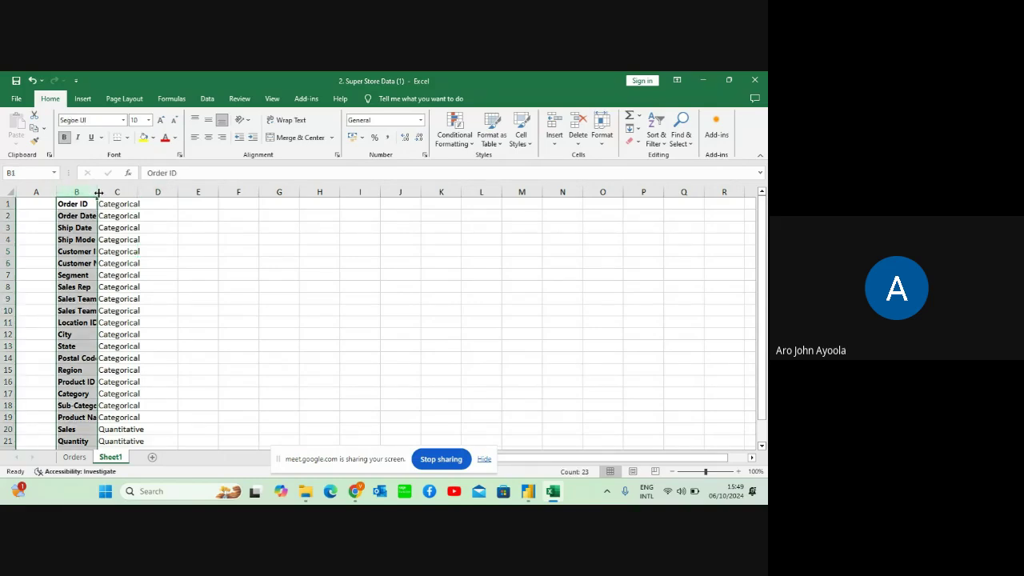
pyautogui.moveTo(98, 193); pyautogui.dragTo(178, 189)
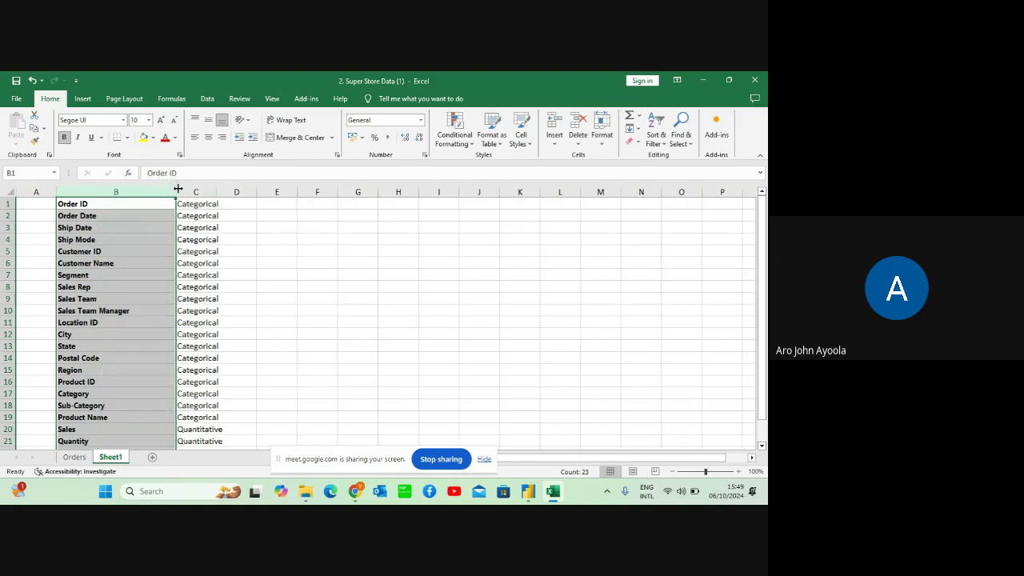
pyautogui.click(196, 228)
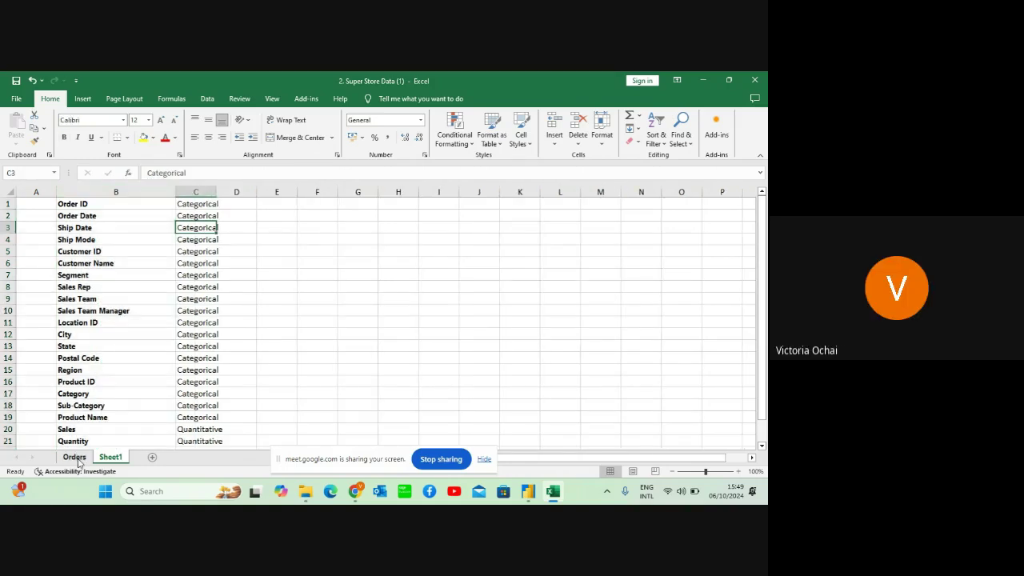
# Look over the column headers of the Orders sheet from Order ID to Ship Mode
pyautogui.click(75, 457)
pyautogui.hotkey('ctrl', 'Home')
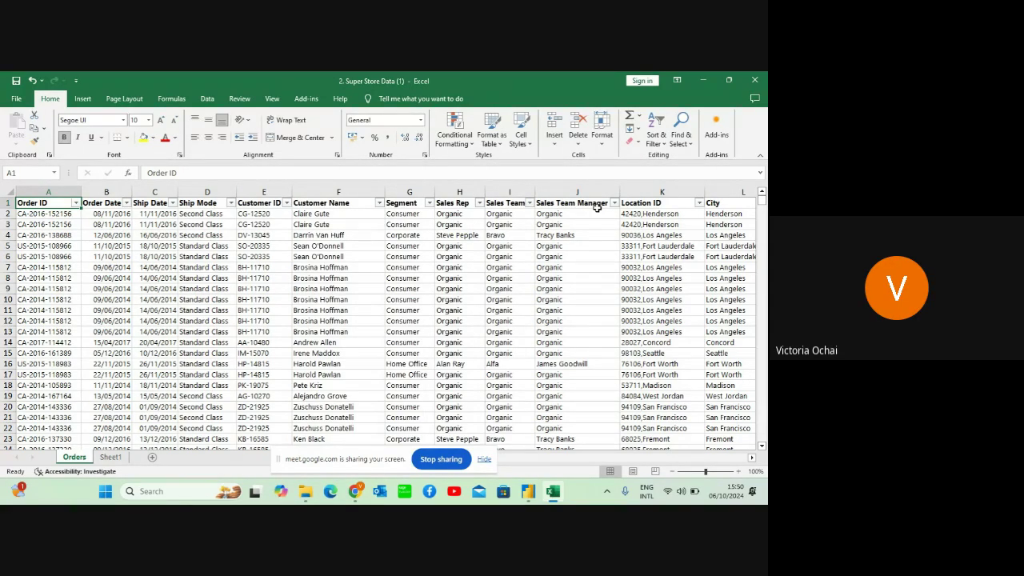
pyautogui.press('Right')
pyautogui.press('Right')
pyautogui.press('Right')
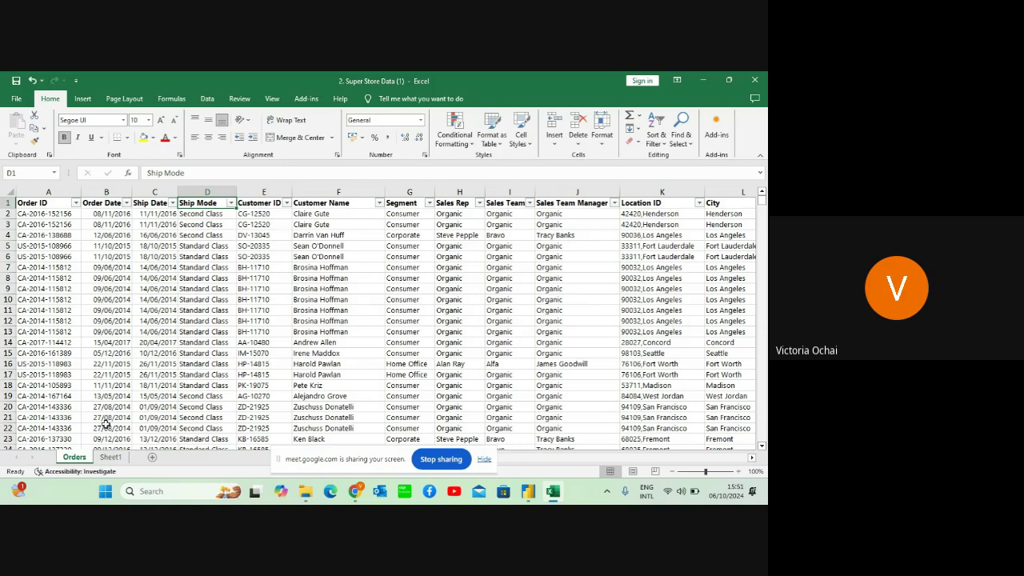
# Copy the Customer ID, Customer Name and Segment fields from B5:B7 of Sheet1 to G7 and fill the copies yellow
pyautogui.click(110, 457)
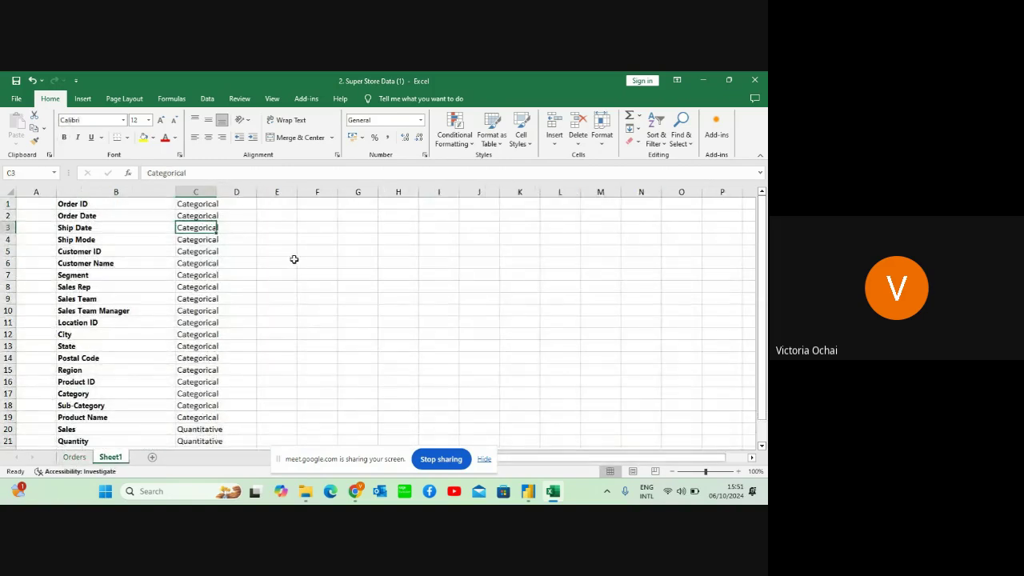
pyautogui.click(130, 252)
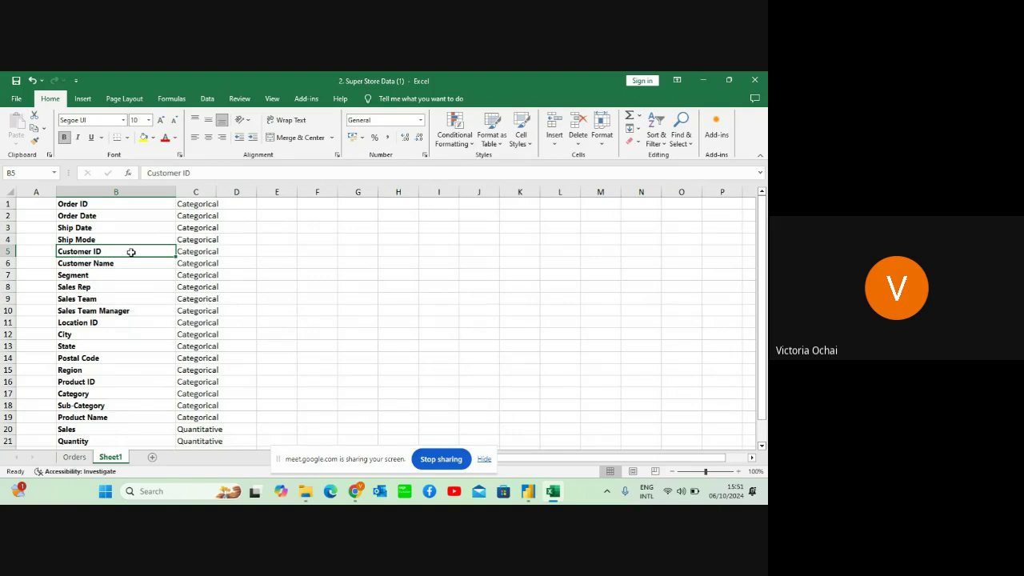
pyautogui.moveTo(131, 252); pyautogui.dragTo(132, 275)
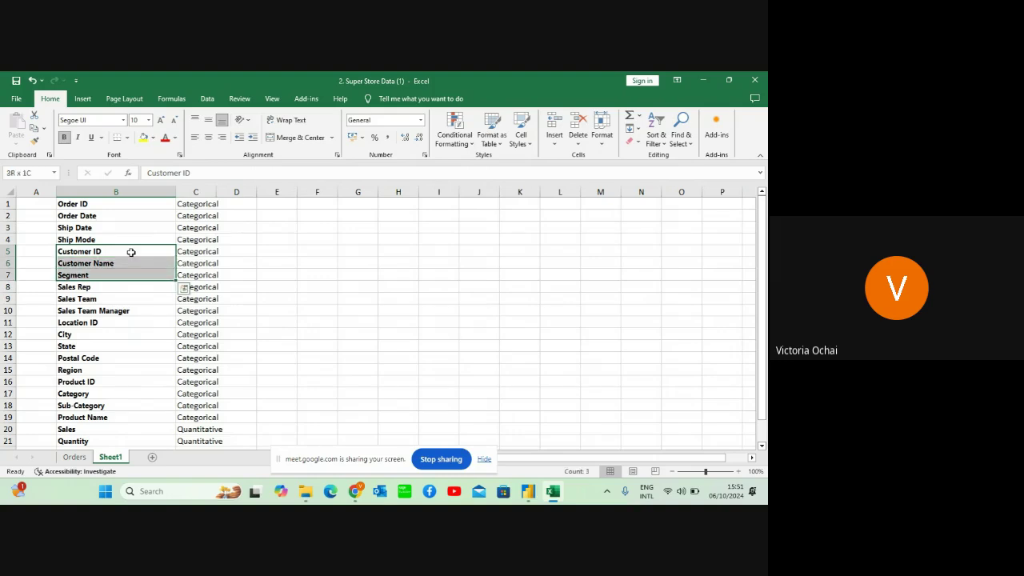
pyautogui.hotkey('ctrl', 'c')
pyautogui.click(347, 277)
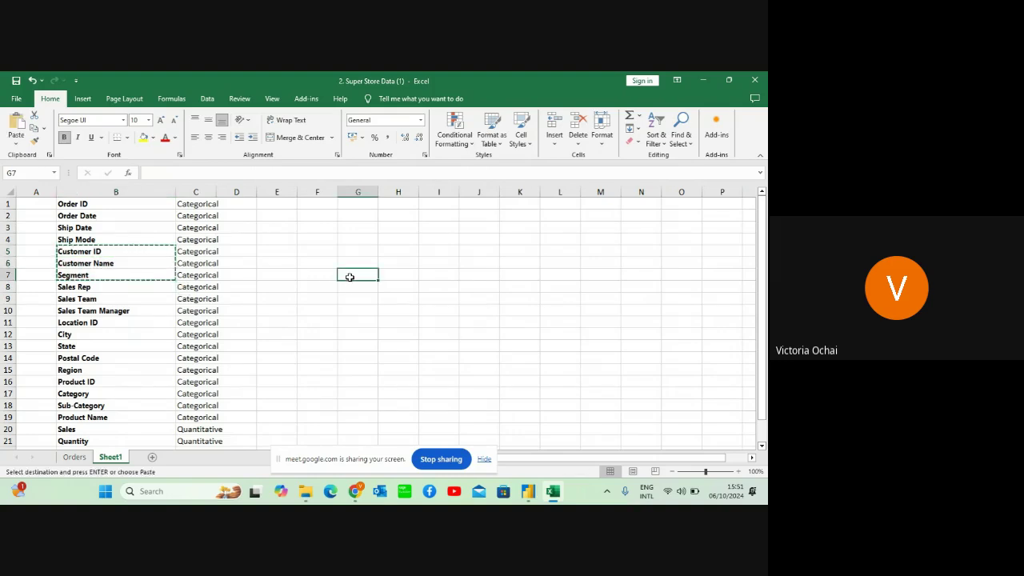
pyautogui.press('Return')
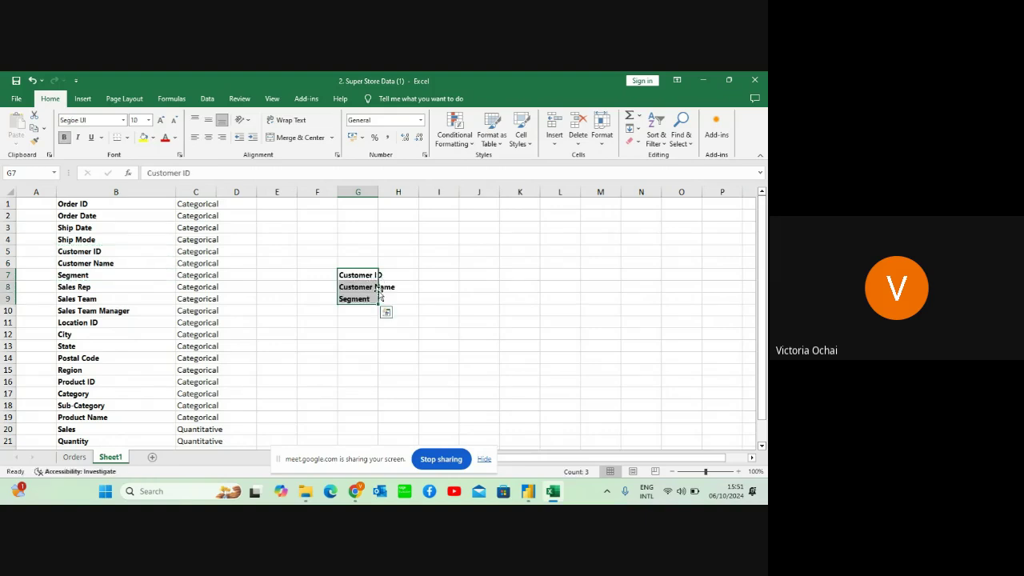
pyautogui.click(143, 138)
# Examine the Orders sheet's column headers from Ship Mode through the sales team fields to State
pyautogui.click(74, 458)
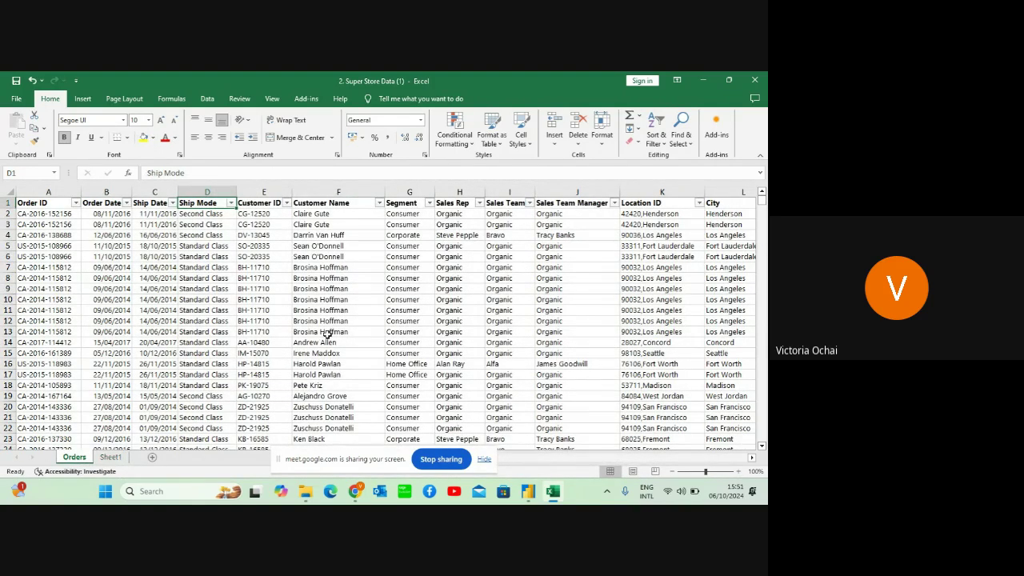
pyautogui.press('Right')
pyautogui.press('Right')
pyautogui.press('Right')
pyautogui.press('Right')
pyautogui.press('Right')
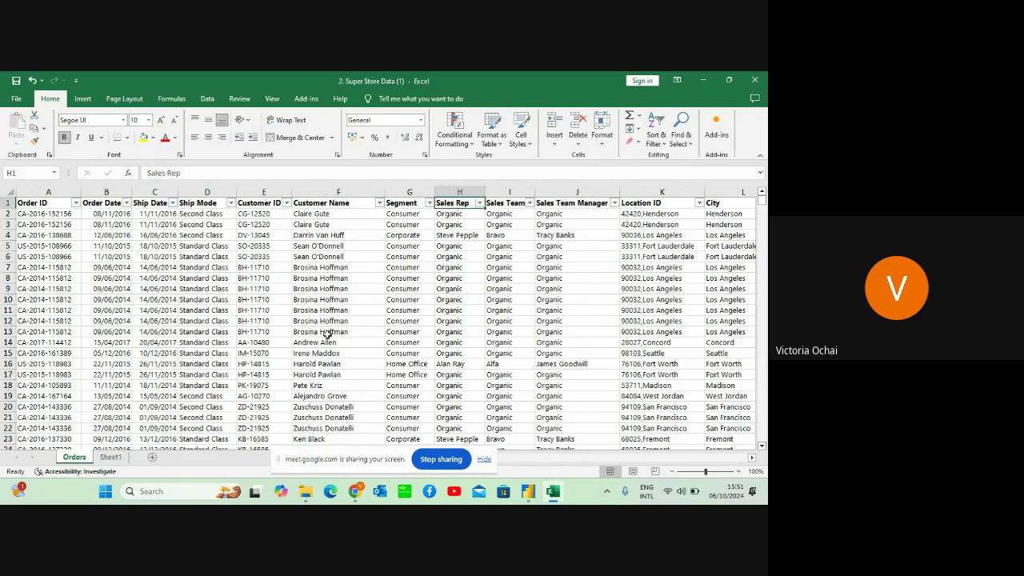
pyautogui.press('Right')
pyautogui.press('Right')
pyautogui.press('Right')
pyautogui.press('Right')
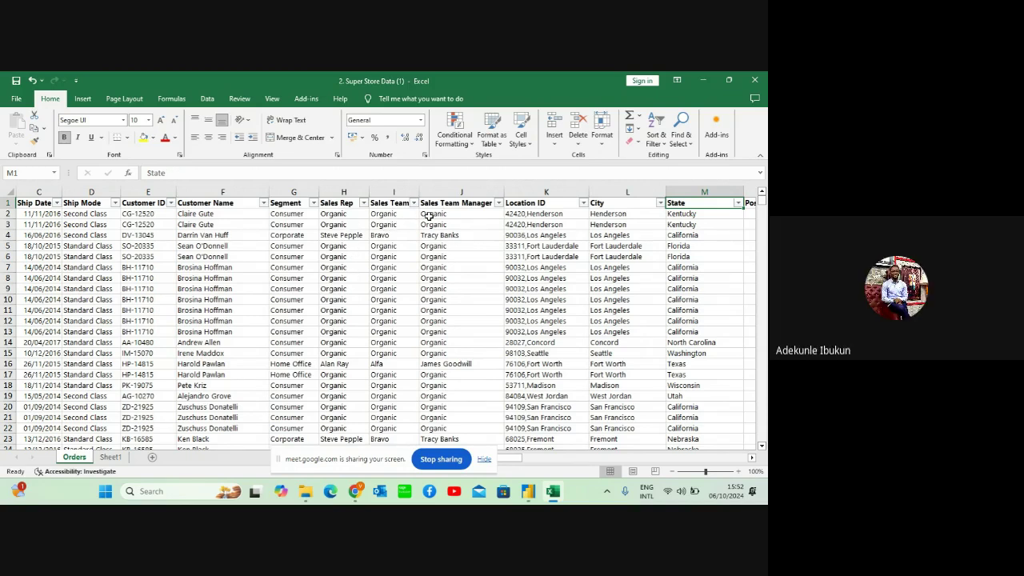
# Copy the Sales Rep, Sales Team and Sales Team Manager fields from B8:B10 of Sheet1 to J7 and fill the copies light green
pyautogui.click(110, 457)
pyautogui.click(106, 287)
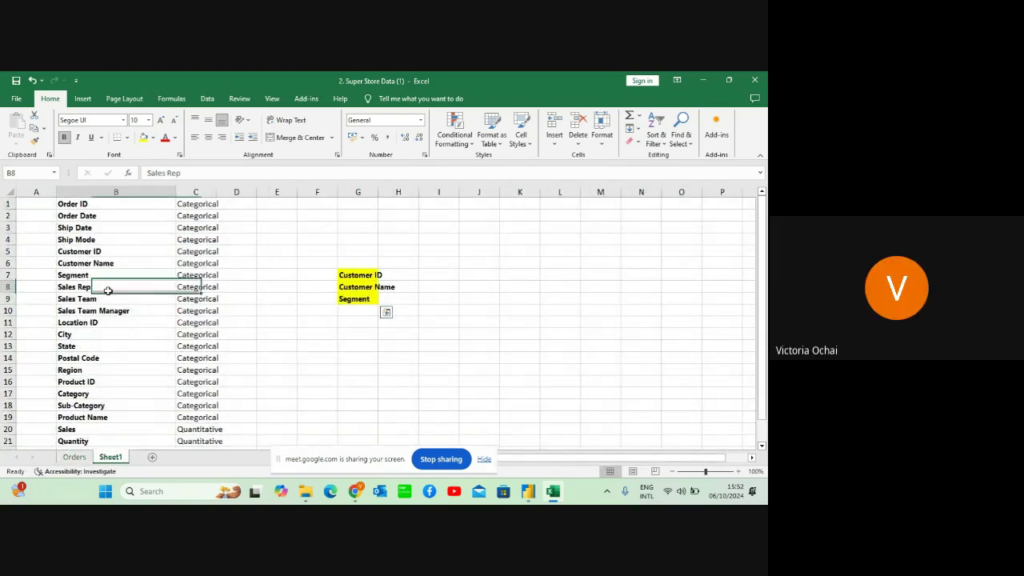
pyautogui.hotkey('shift', 'Down')
pyautogui.hotkey('shift', 'Down')
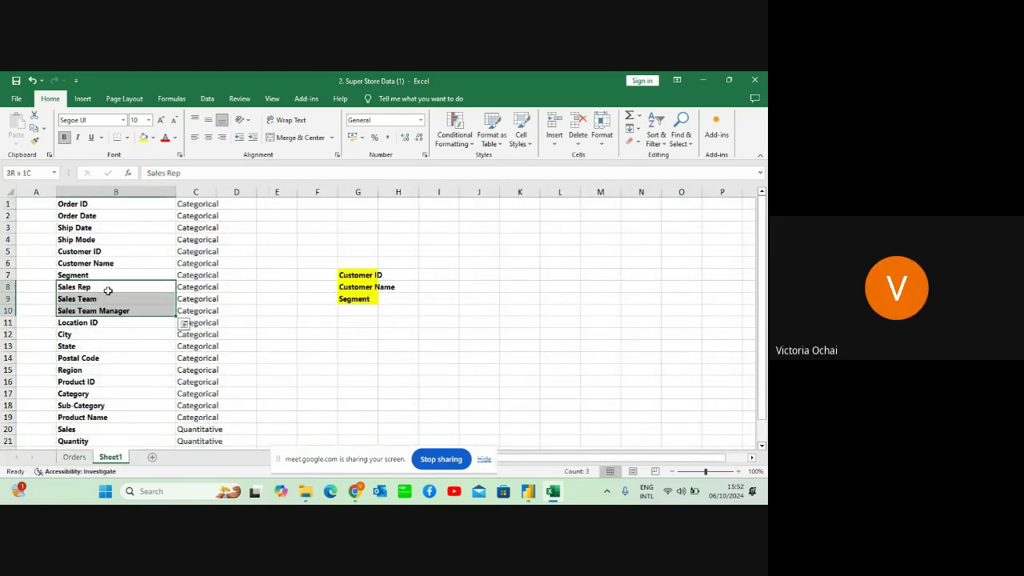
pyautogui.hotkey('ctrl', 'c')
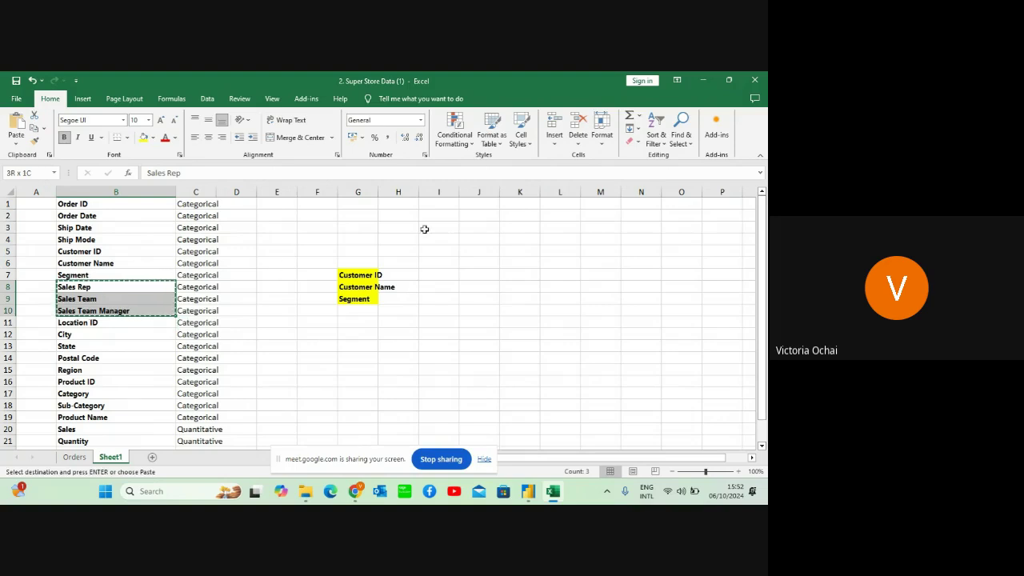
pyautogui.click(477, 277)
pyautogui.press('Return')
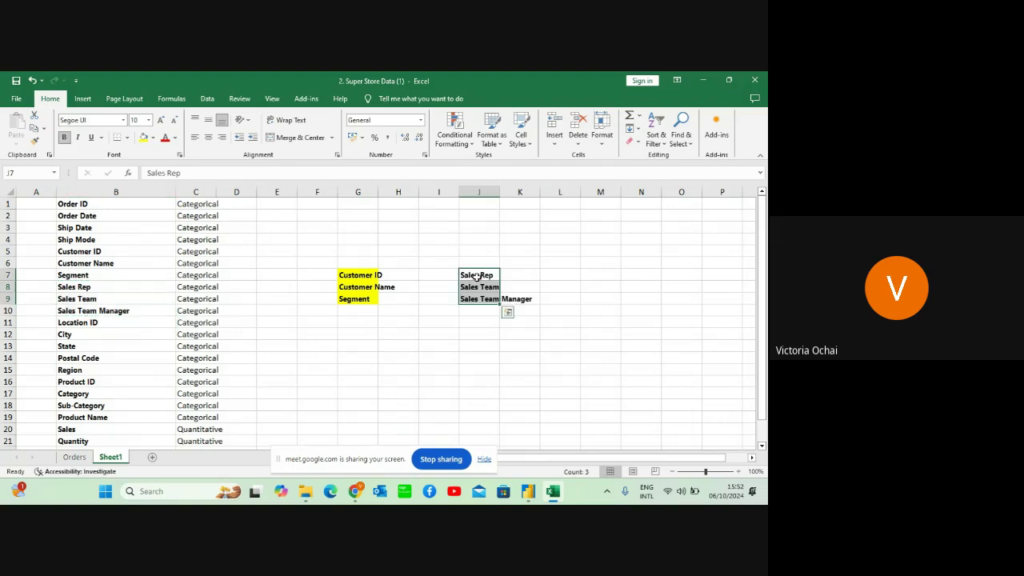
pyautogui.click(155, 138)
pyautogui.click(183, 265)
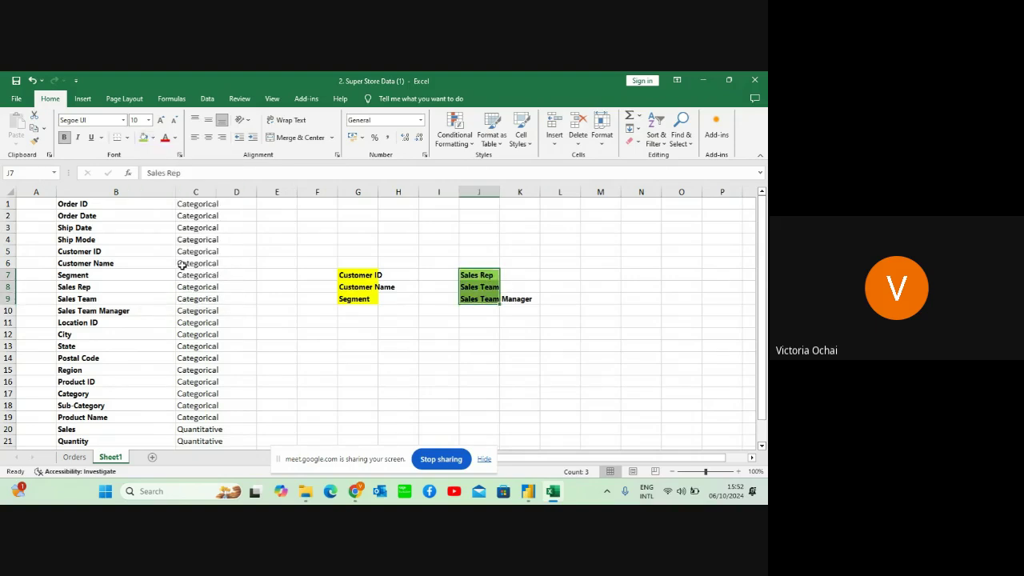
pyautogui.click(490, 262)
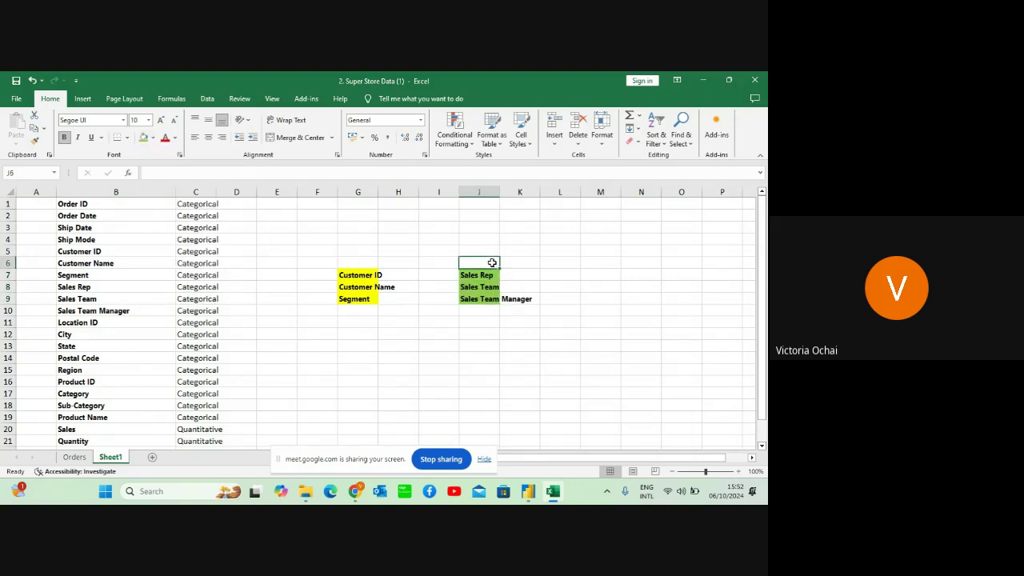
# Try copying the Location ID through Postal Code headers from the Orders sheet to G12 of Sheet1, and undo the paste
pyautogui.click(75, 456)
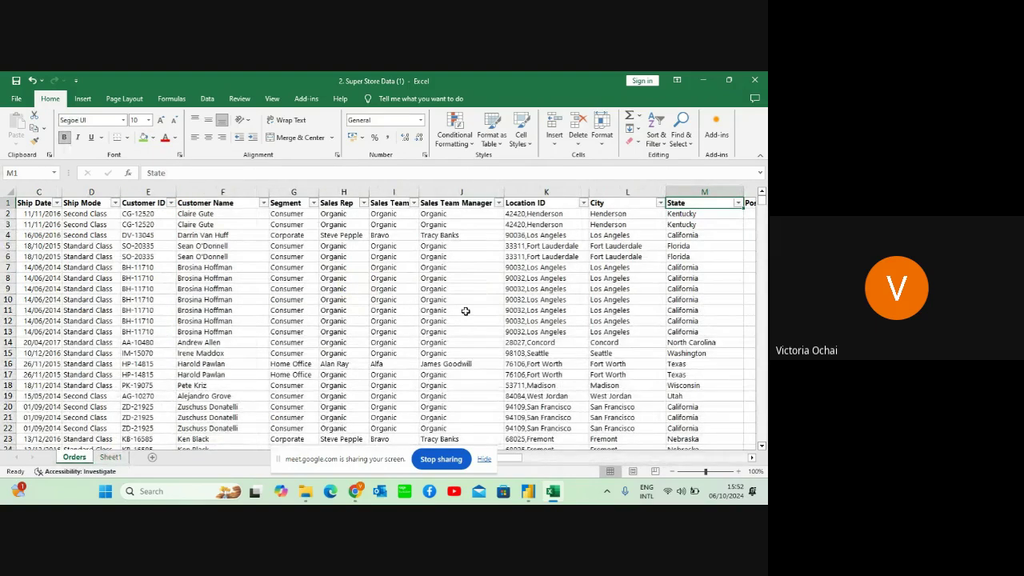
pyautogui.press('Right')
pyautogui.press('Right')
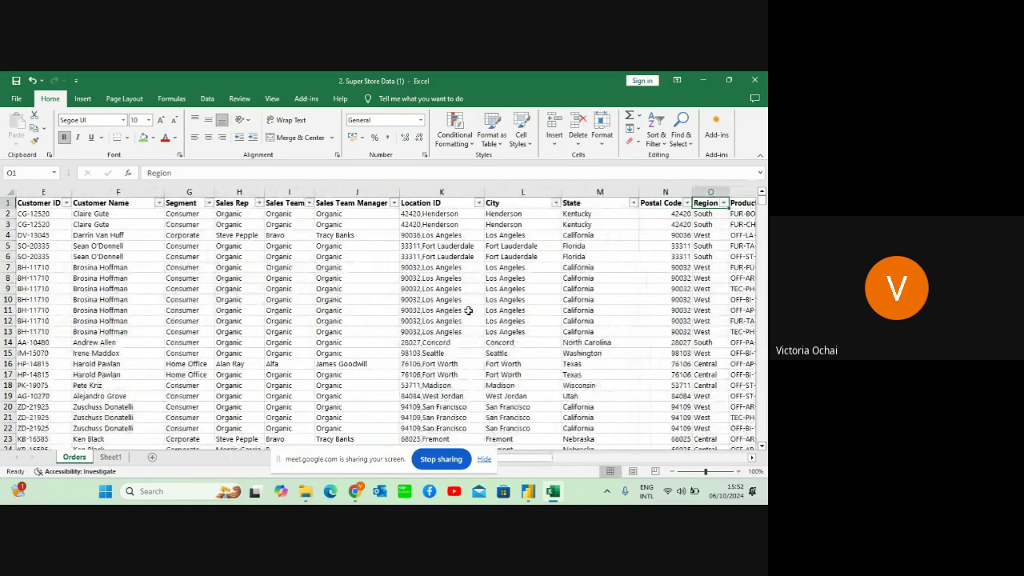
pyautogui.press('Right')
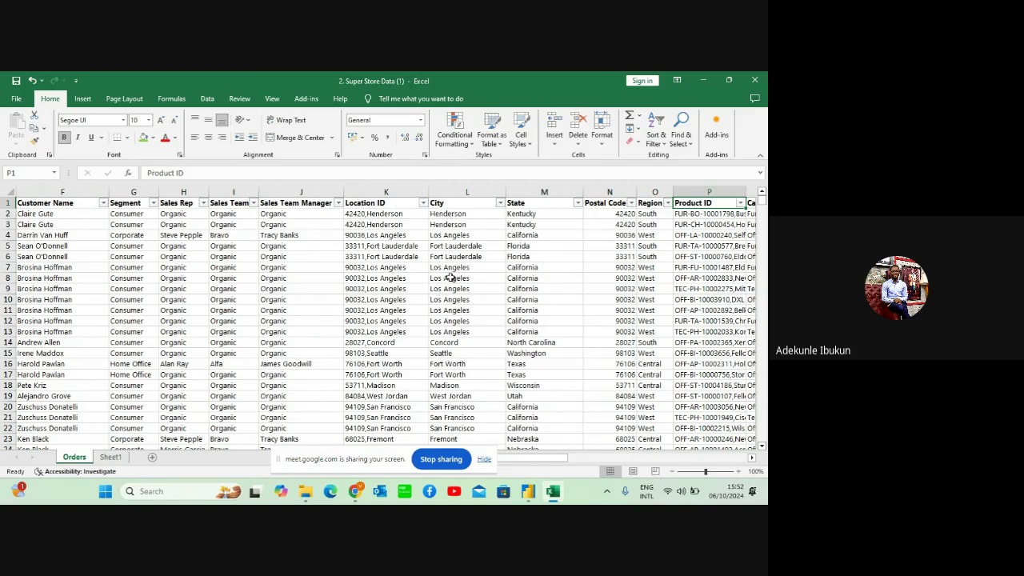
pyautogui.click(381, 205)
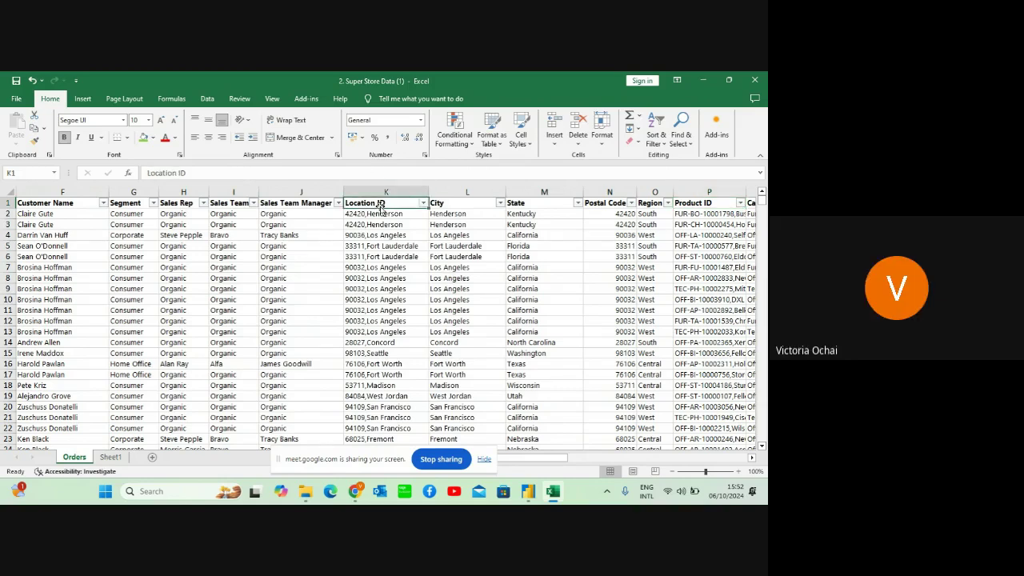
pyautogui.hotkey('shift', 'Right')
pyautogui.hotkey('shift', 'Right')
pyautogui.hotkey('shift', 'Right')
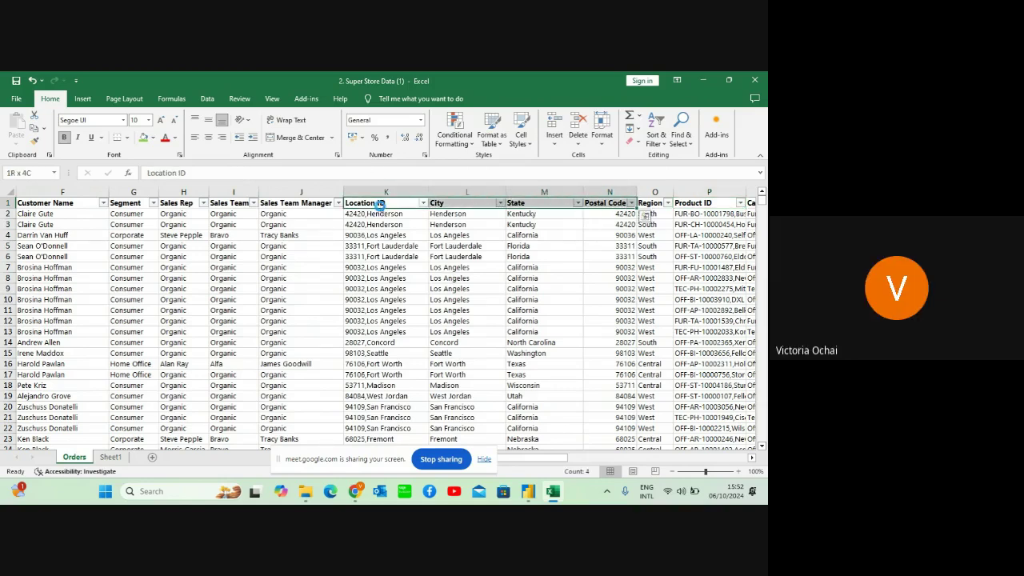
pyautogui.hotkey('ctrl', 'c')
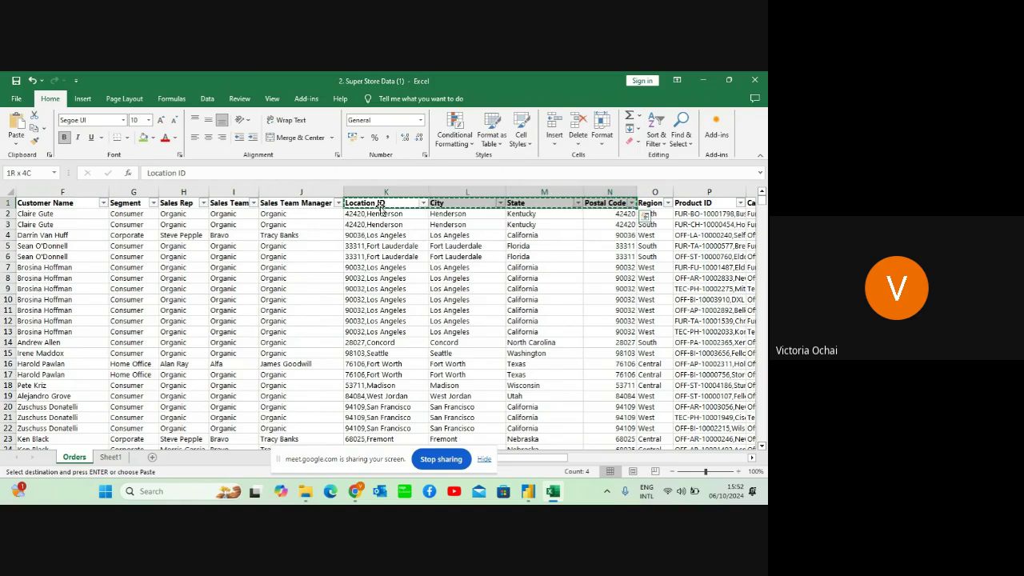
pyautogui.click(113, 460)
pyautogui.click(361, 337)
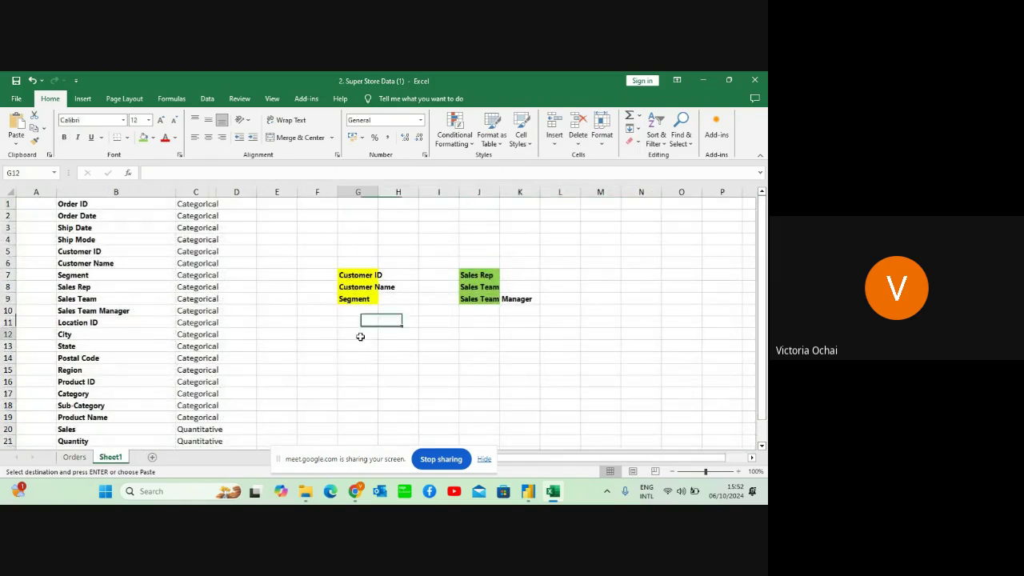
pyautogui.hotkey('ctrl', 'v')
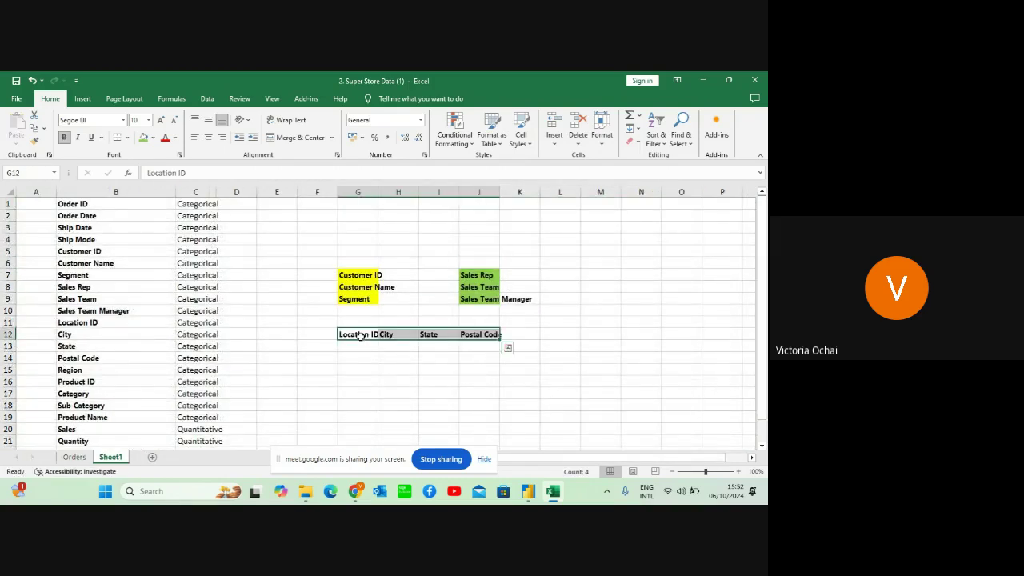
pyautogui.hotkey('ctrl', 'z')
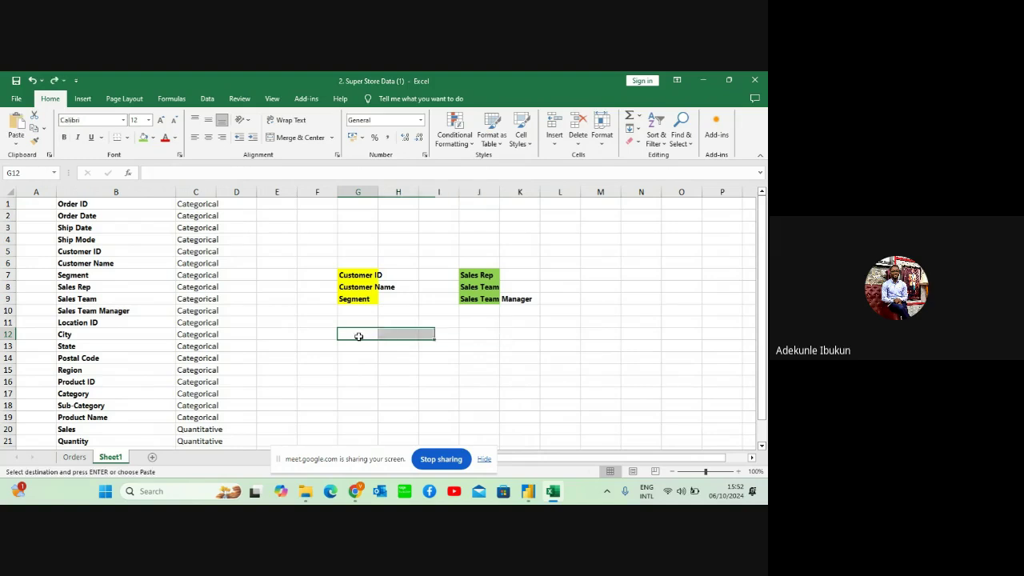
pyautogui.click(72, 459)
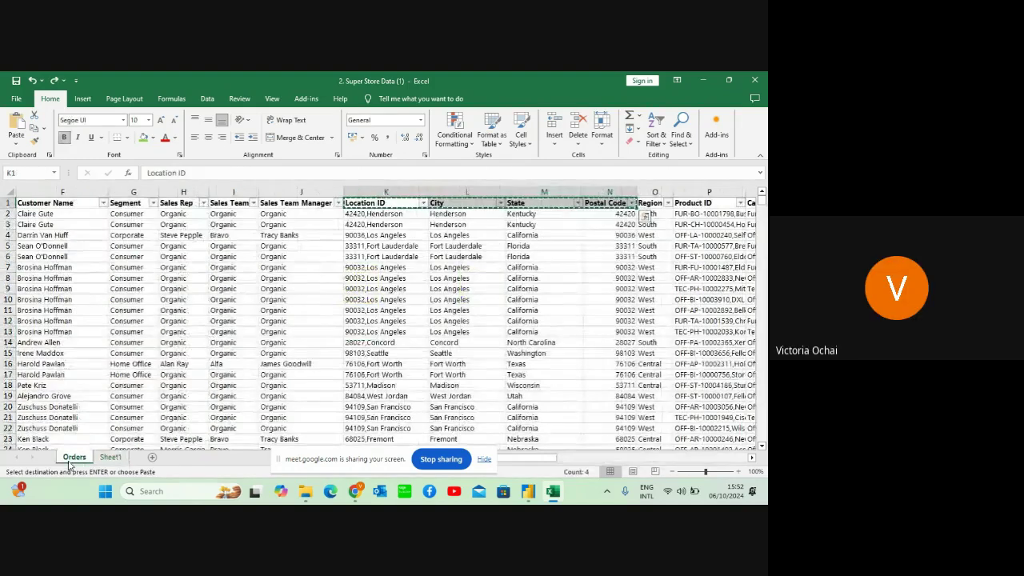
pyautogui.click(384, 205)
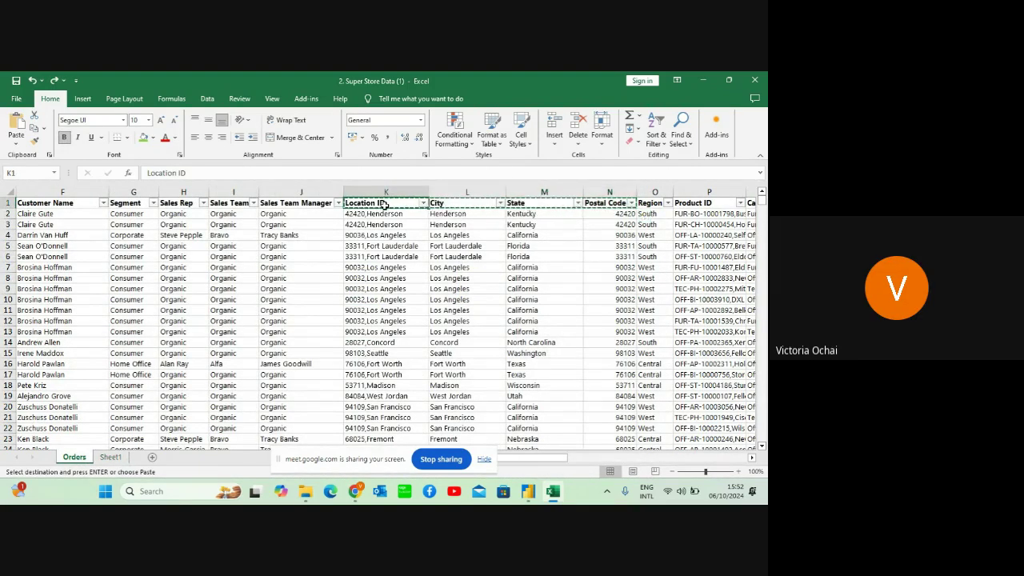
pyautogui.hotkey('shift', 'Right')
pyautogui.hotkey('shift', 'Right')
pyautogui.hotkey('shift', 'Right')
pyautogui.hotkey('shift', 'Right')
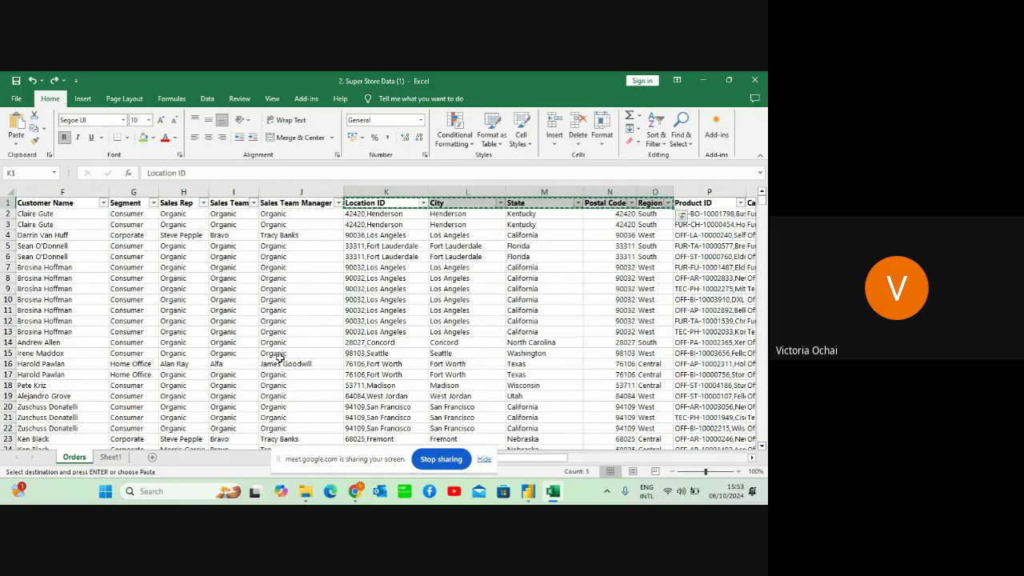
pyautogui.click(120, 459)
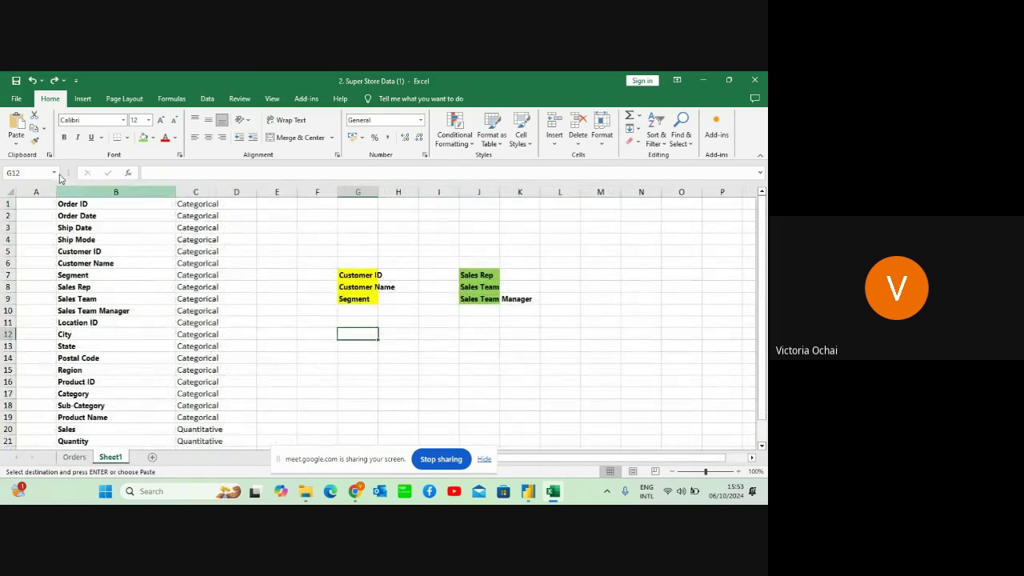
# Save the workbook
pyautogui.click(15, 81)
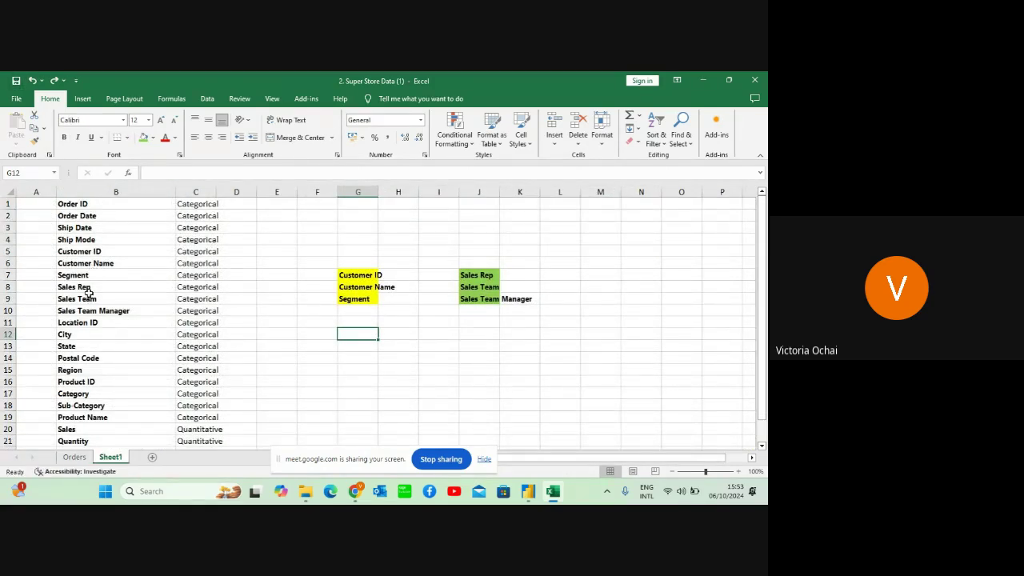
# Copy the Location ID, City, State, Postal Code and Region fields from B11:B15 to G12 and fill the copies green
pyautogui.click(93, 323)
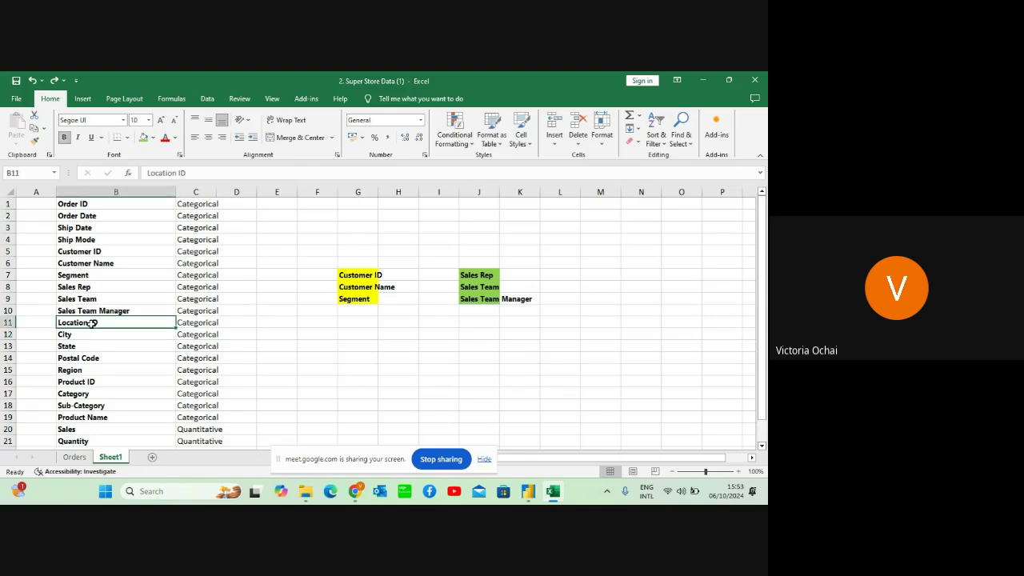
pyautogui.hotkey('shift', 'Down')
pyautogui.hotkey('shift', 'Down')
pyautogui.hotkey('shift', 'Down')
pyautogui.hotkey('shift', 'Down')
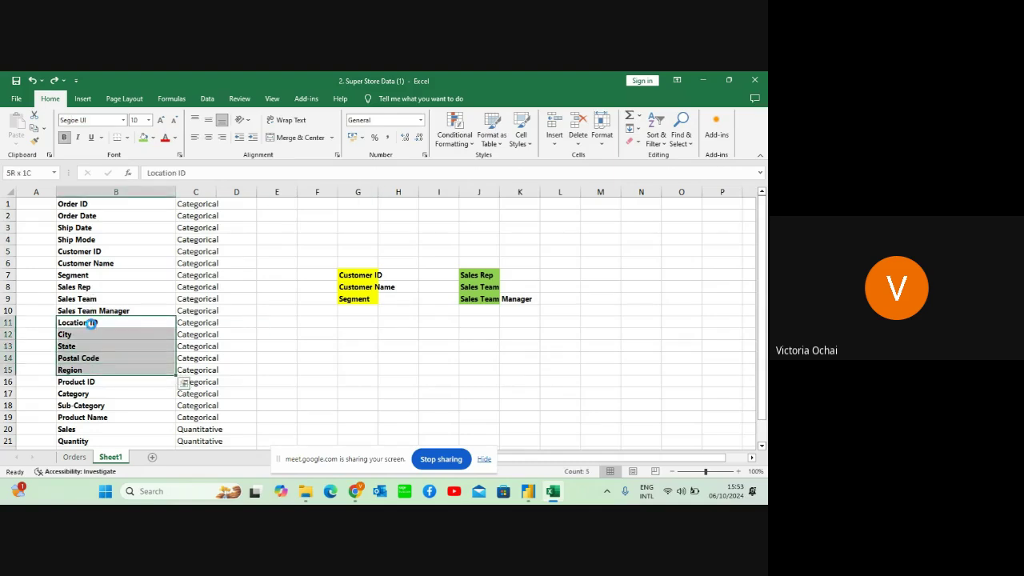
pyautogui.hotkey('ctrl', 'c')
pyautogui.click(354, 336)
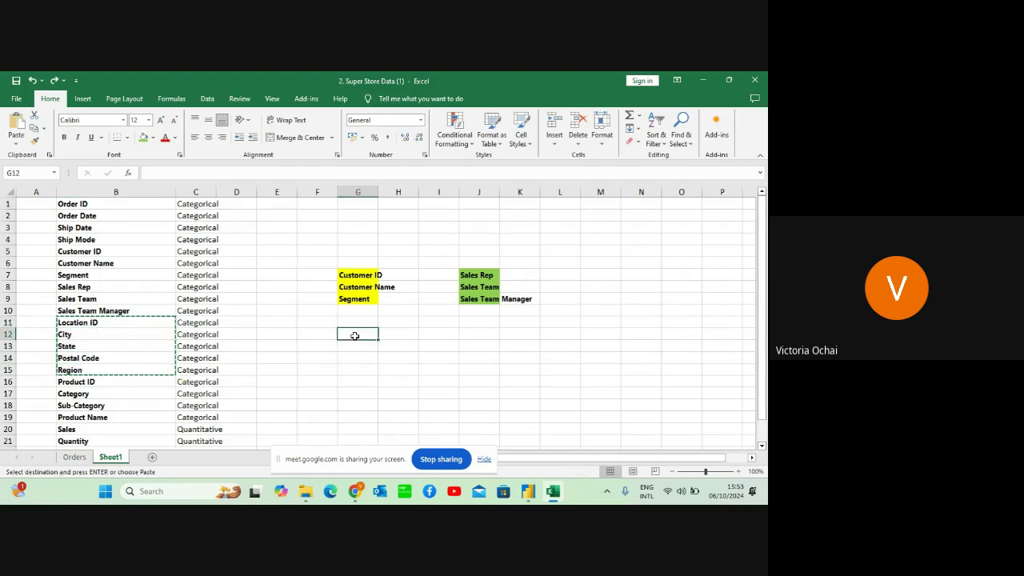
pyautogui.hotkey('ctrl', 'v')
pyautogui.press('Escape')
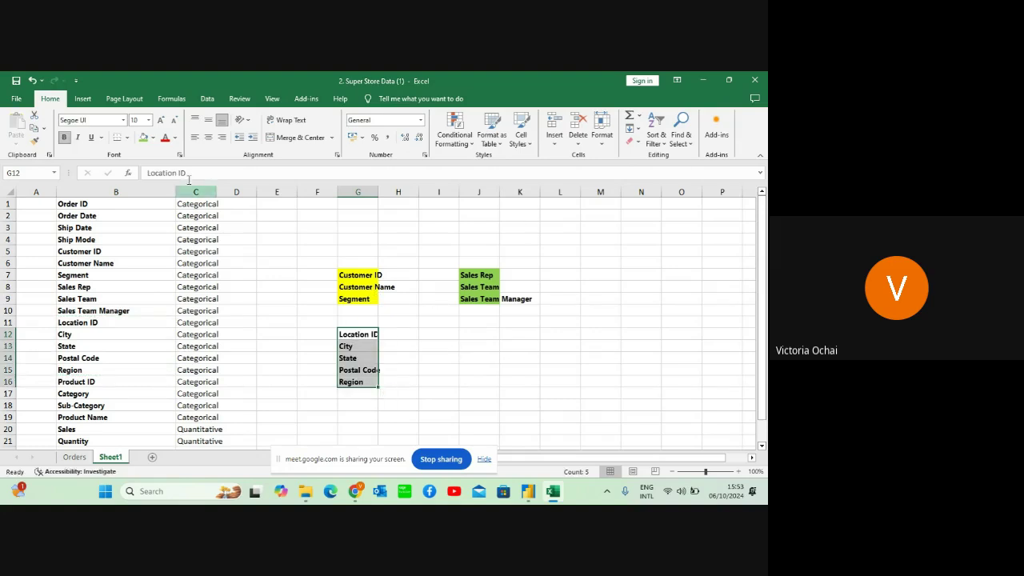
pyautogui.click(154, 141)
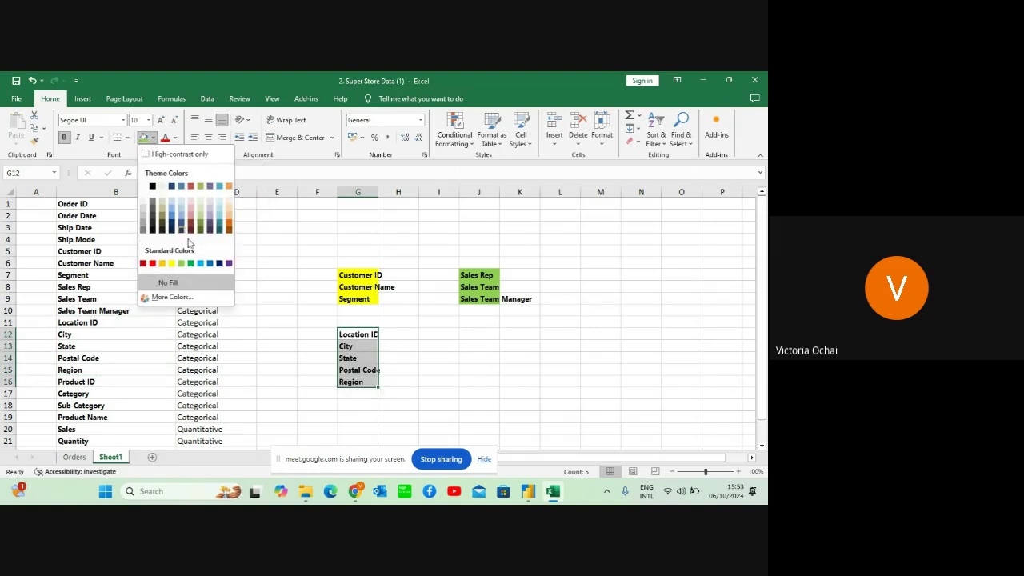
pyautogui.click(189, 253)
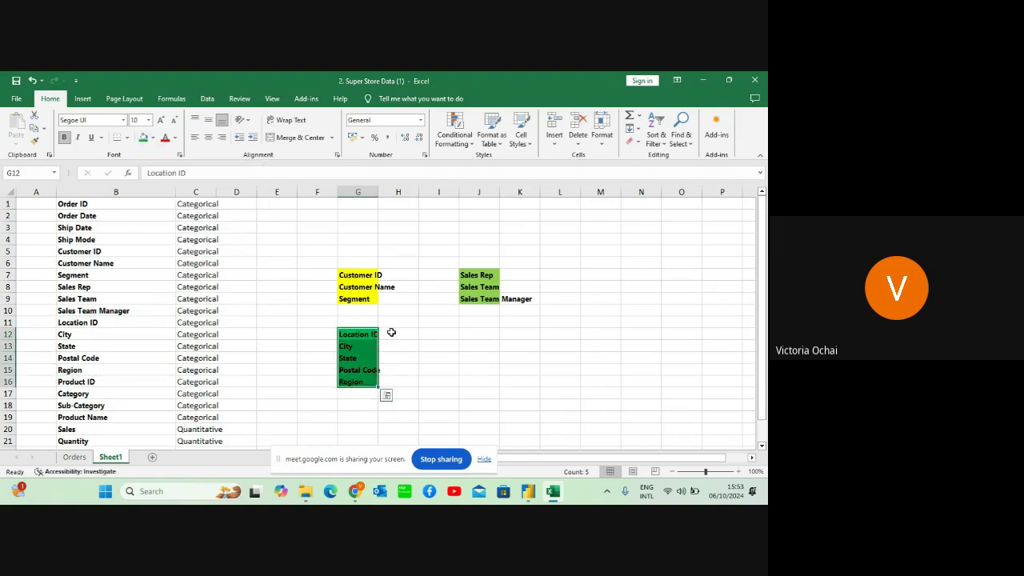
# Examine the remaining fields in column B of Sheet1, from Postal Code down to Sales
pyautogui.click(493, 335)
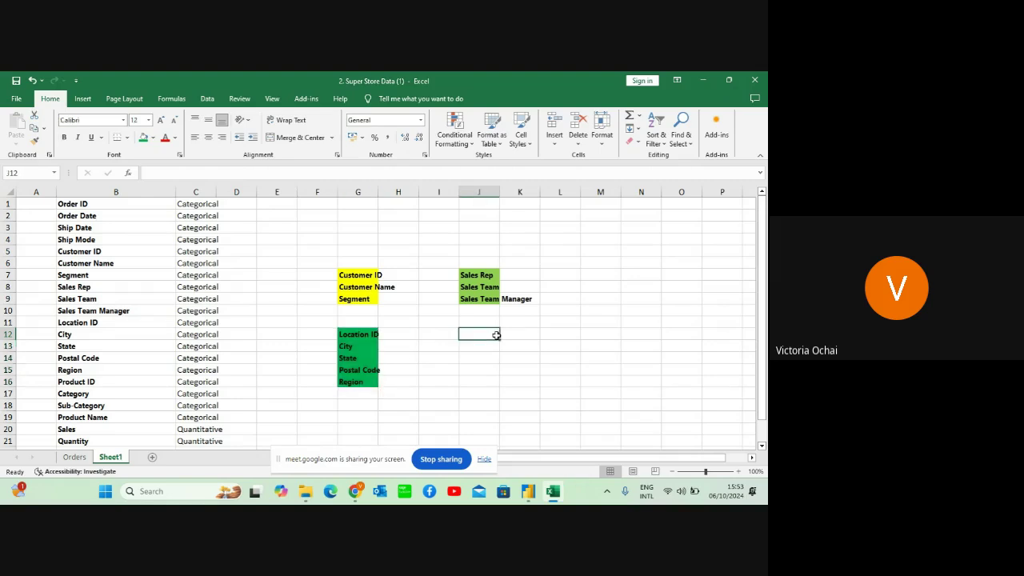
pyautogui.press('Down')
pyautogui.press('Down')
pyautogui.press('Down')
pyautogui.press('Down')
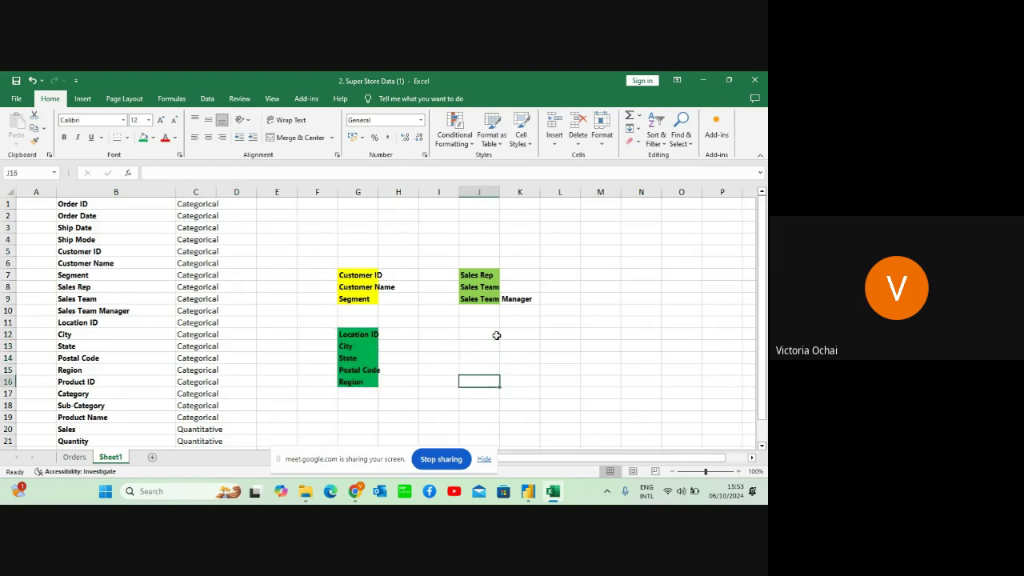
pyautogui.click(142, 355)
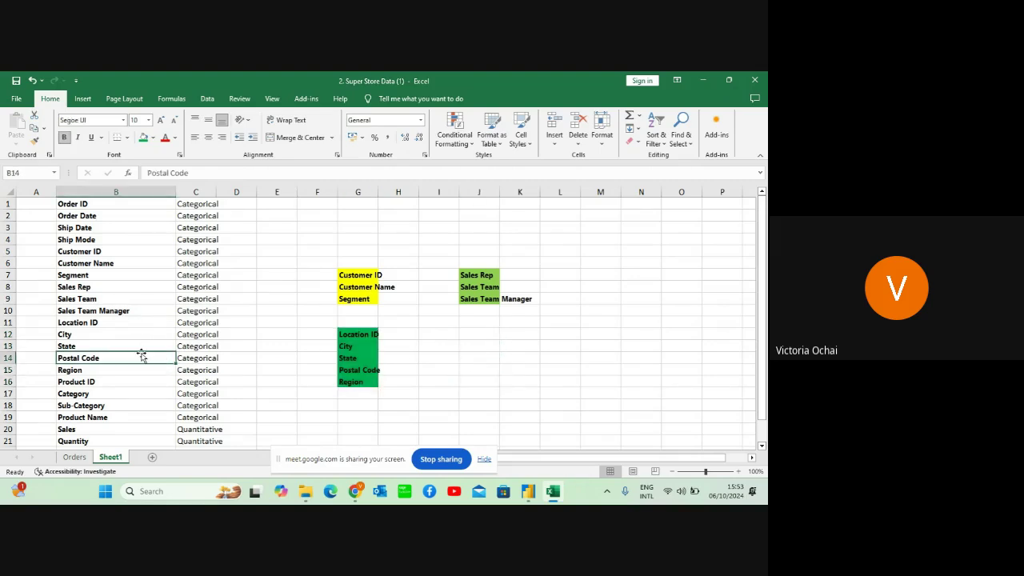
pyautogui.press('Down')
pyautogui.press('Down')
pyautogui.press('Down')
pyautogui.press('Down')
pyautogui.press('Down')
pyautogui.press('Down')
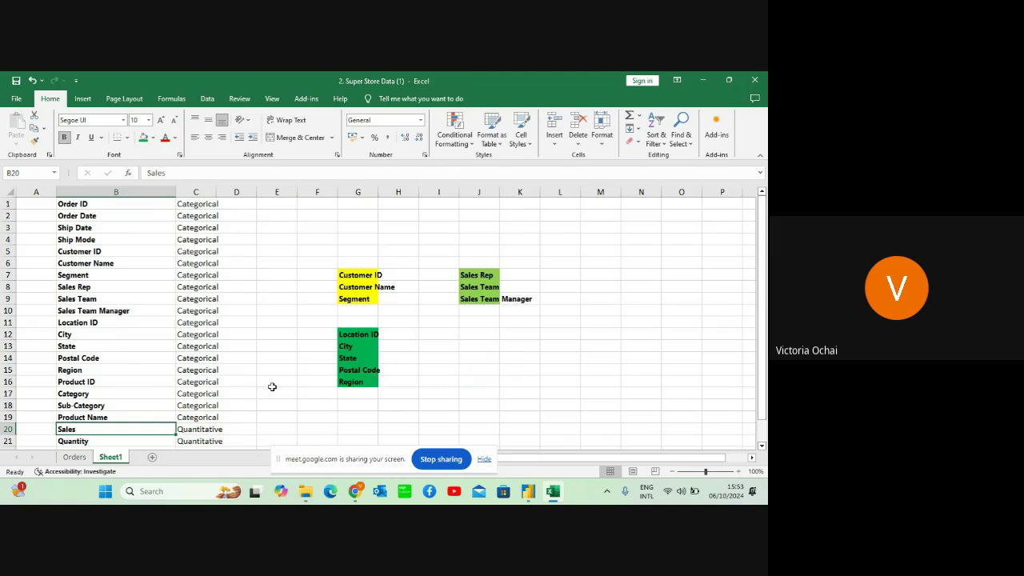
# Copy the Product ID, Category, Sub-Category and Product Name fields from B16:B19 to J12
pyautogui.click(97, 381)
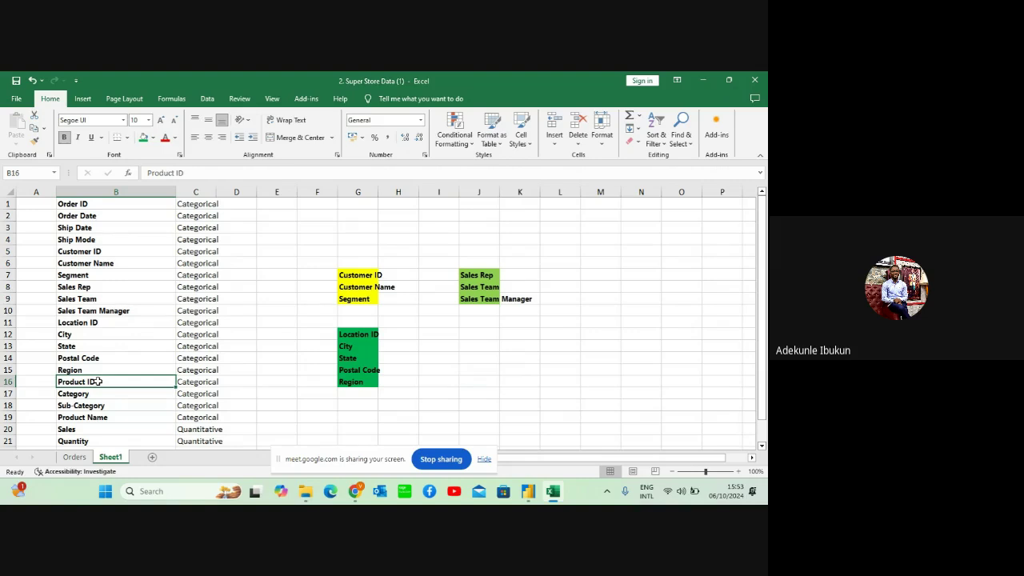
pyautogui.hotkey('shift', 'Down')
pyautogui.hotkey('shift', 'Down')
pyautogui.hotkey('shift', 'Down')
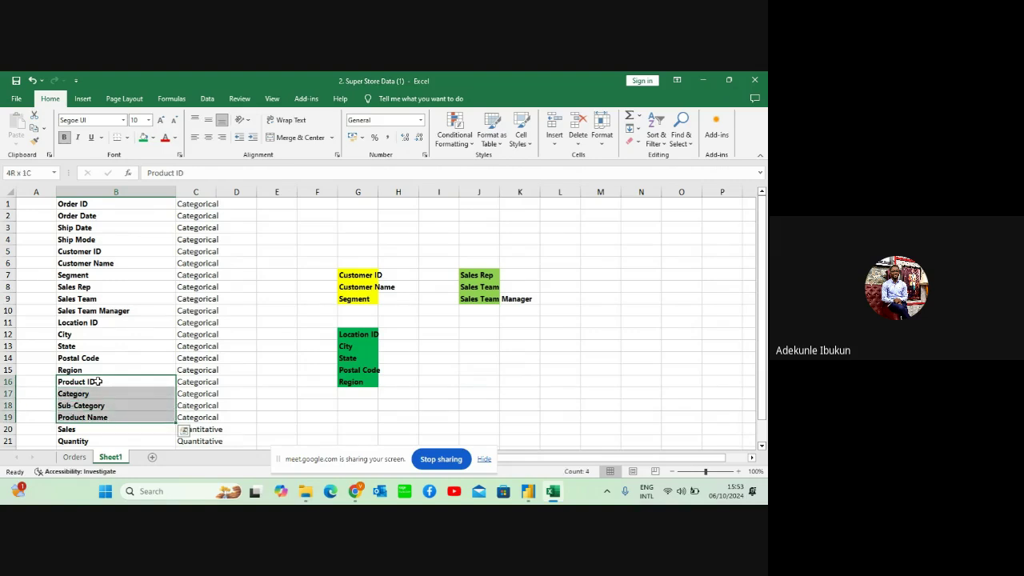
pyautogui.hotkey('ctrl', 'c')
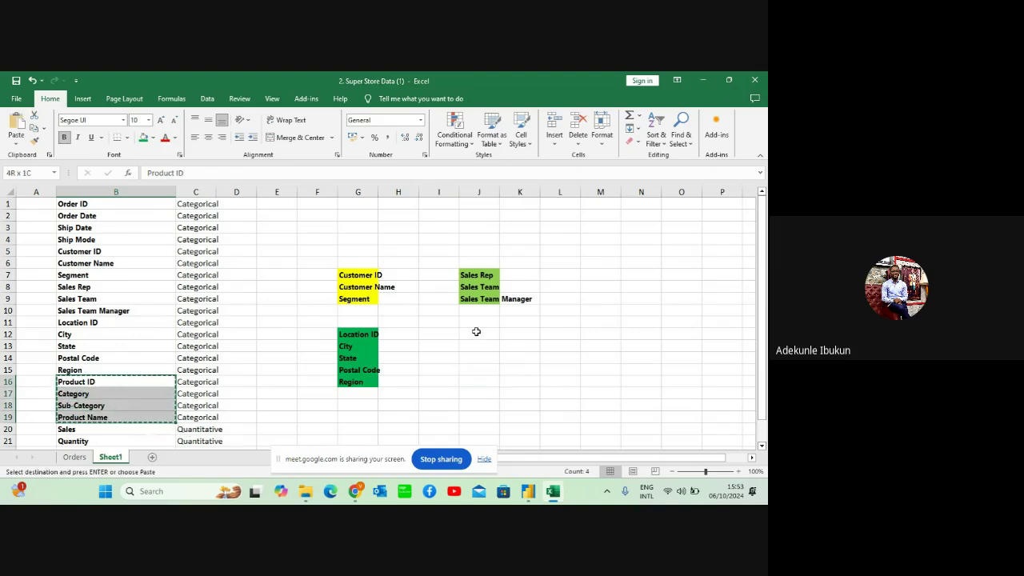
pyautogui.click(477, 334)
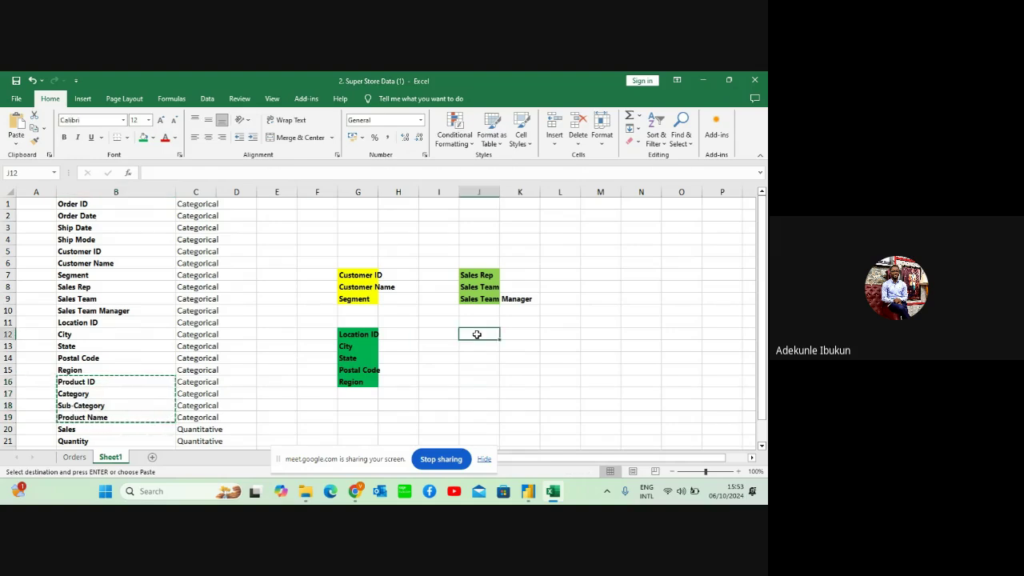
pyautogui.press('Return')
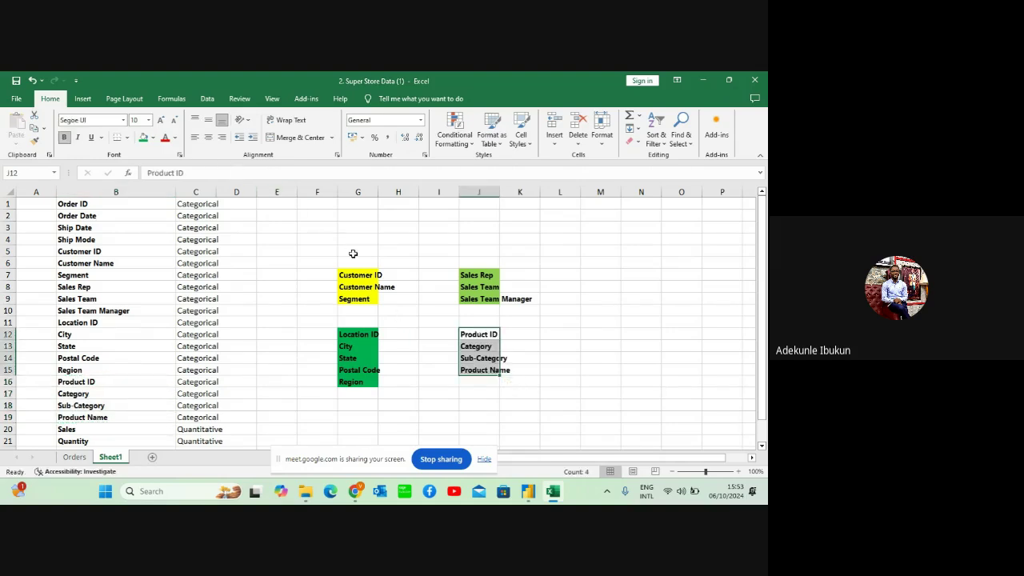
pyautogui.click(451, 287)
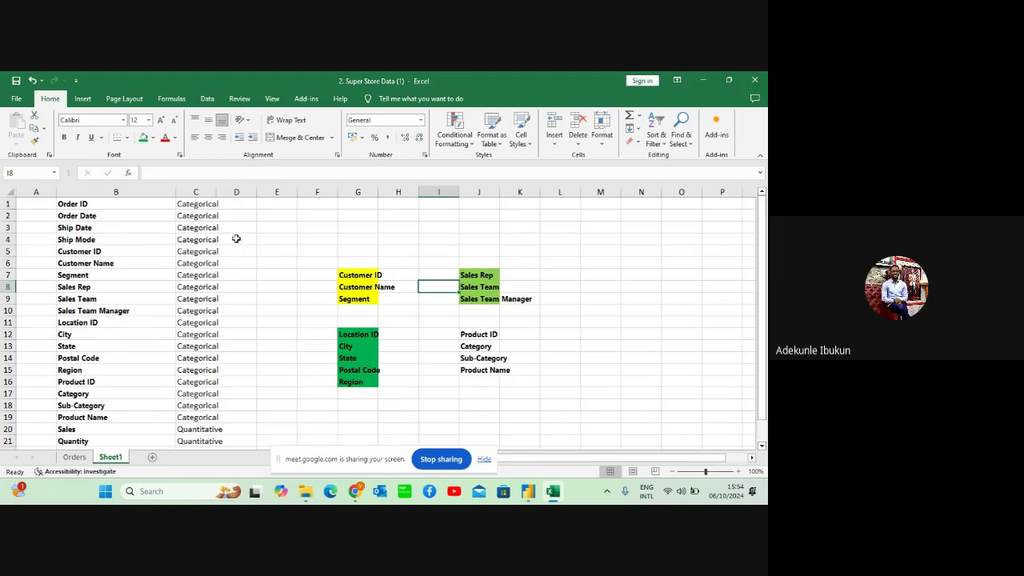
# Look over the Orders sheet's data, going back to the Order ID column
pyautogui.click(73, 457)
pyautogui.click(183, 366)
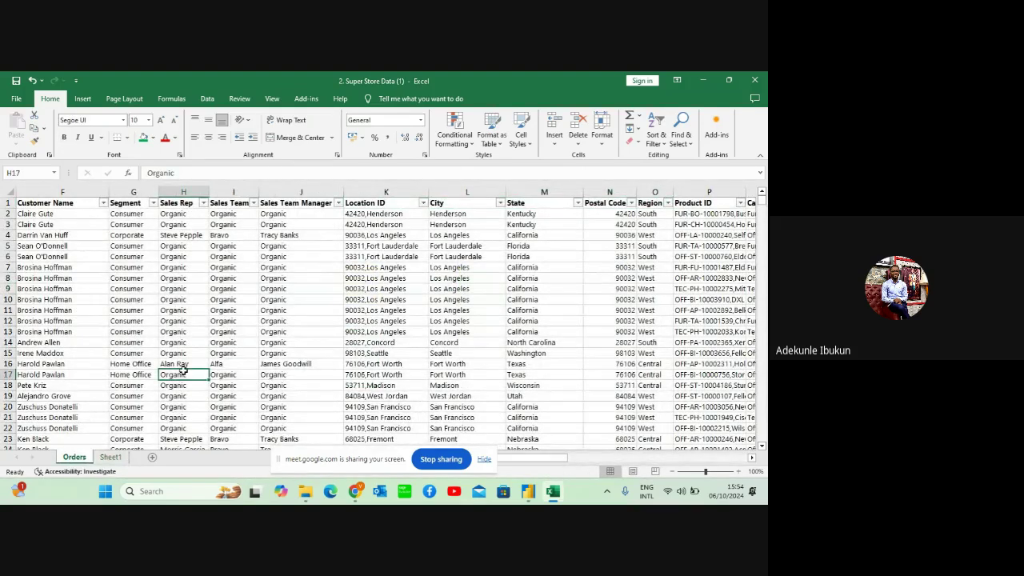
pyautogui.press('Down')
pyautogui.press('Left')
pyautogui.press('Home')
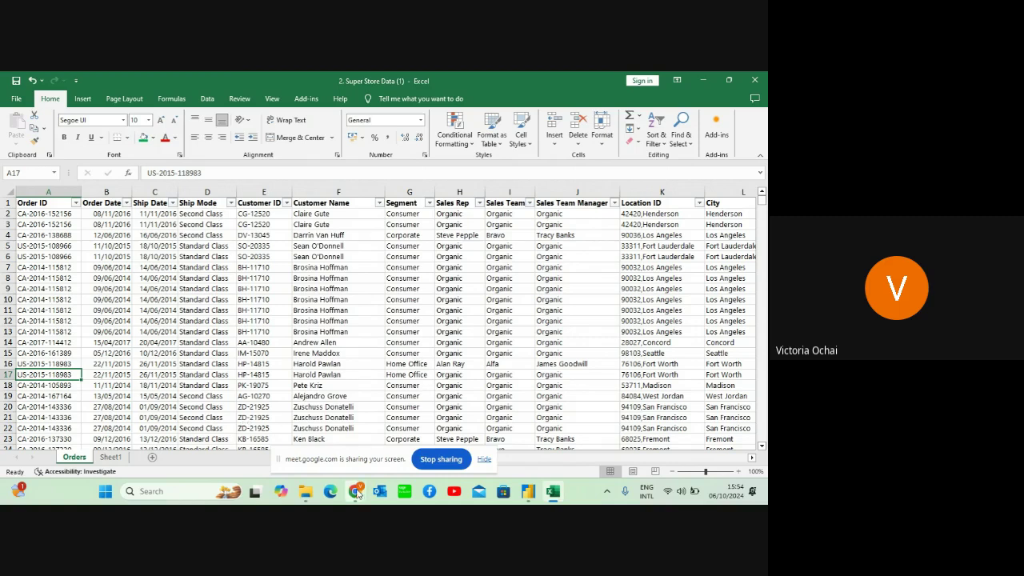
# Switch to the Google Meet call in Chrome to check on the participants, and return to the Super Store workbook in Excel
pyautogui.moveTo(354, 484)
pyautogui.moveTo(329, 426)
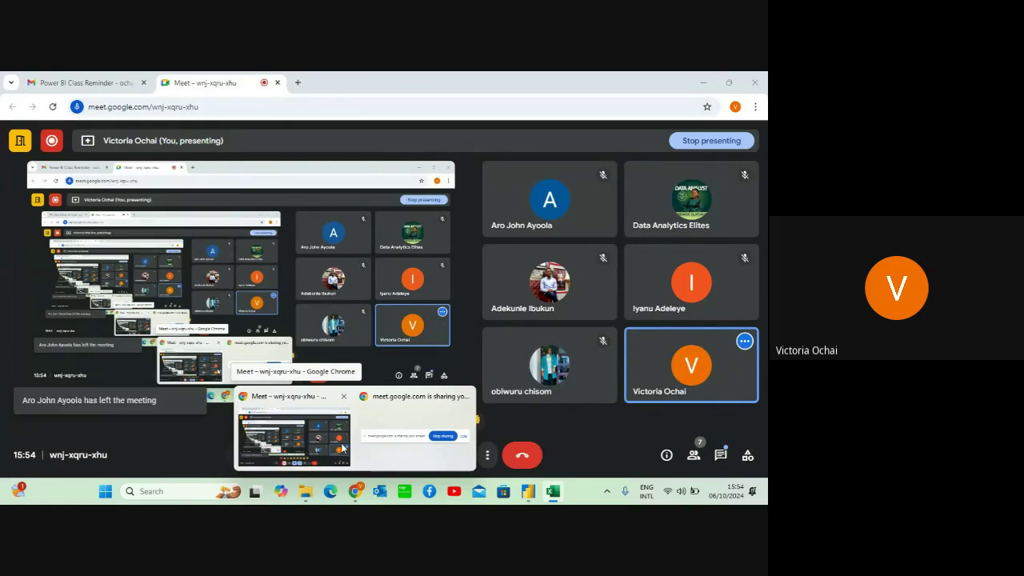
pyautogui.click(344, 450)
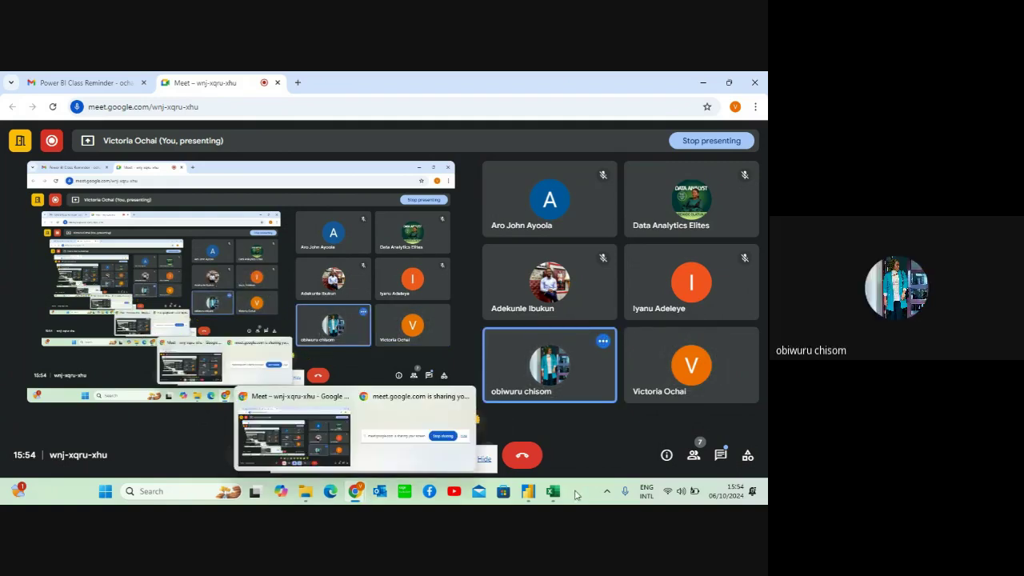
pyautogui.moveTo(554, 496)
pyautogui.click(562, 436)
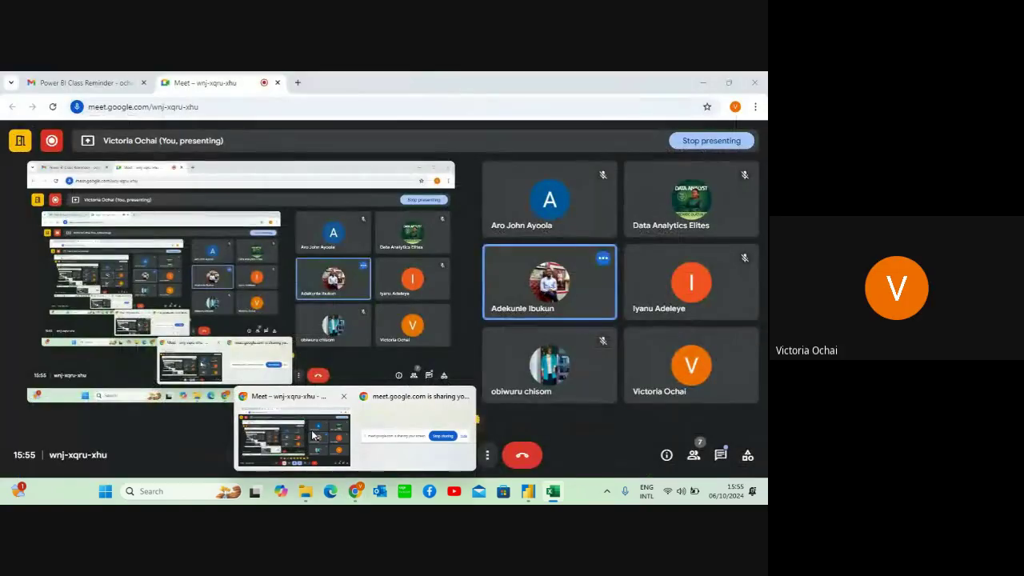
pyautogui.click(313, 435)
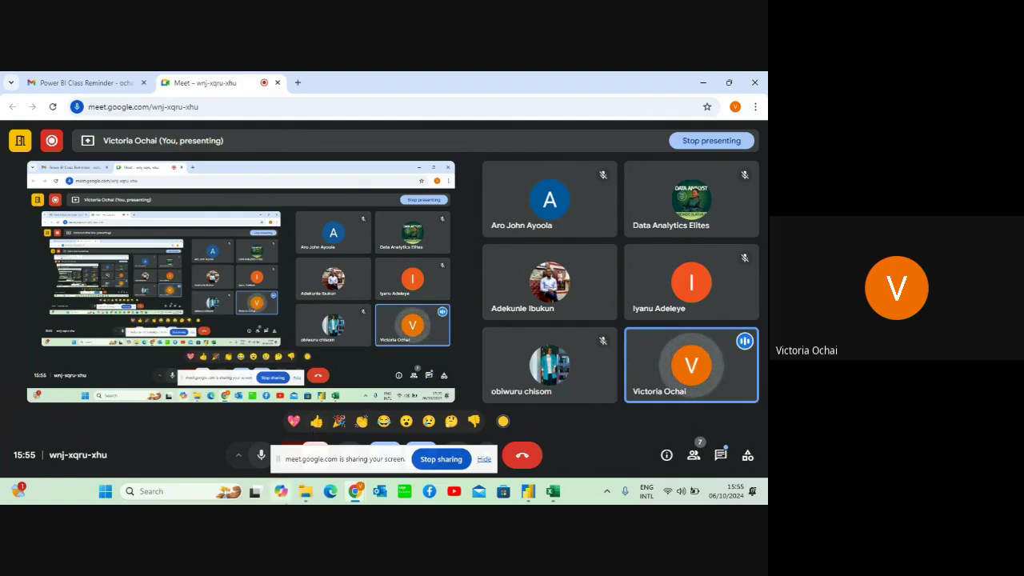
pyautogui.moveTo(558, 496)
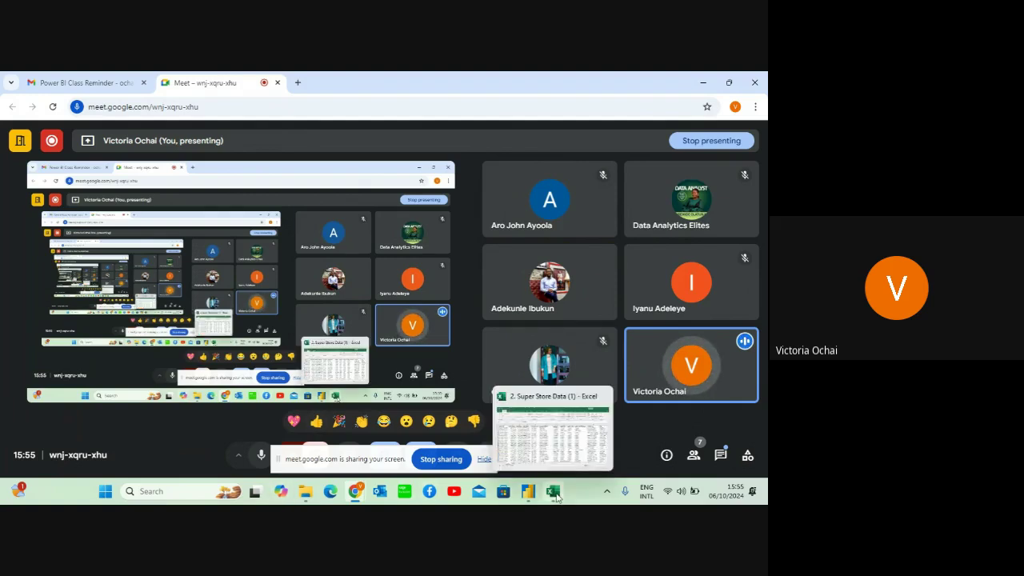
pyautogui.click(563, 436)
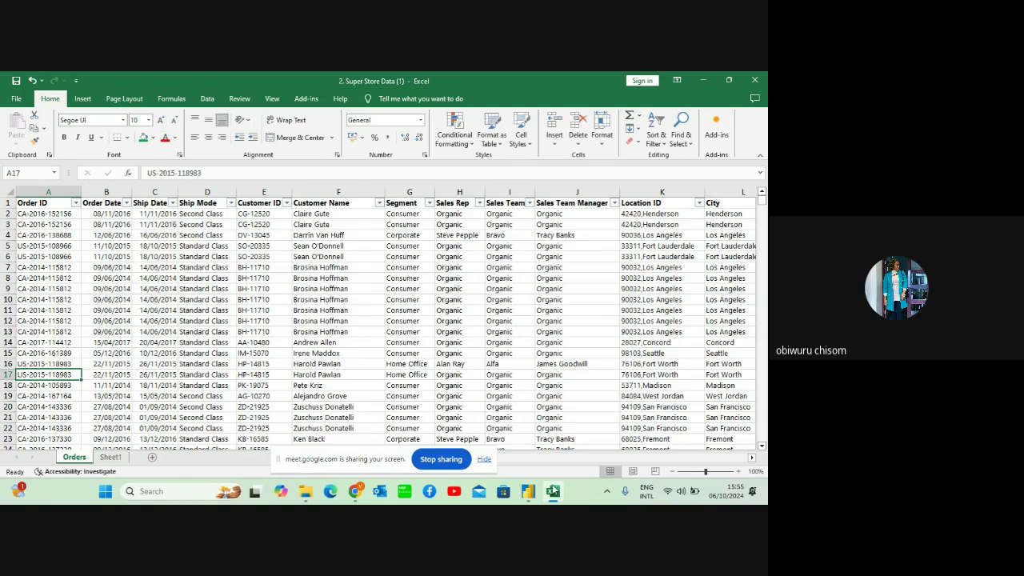
pyautogui.moveTo(552, 496)
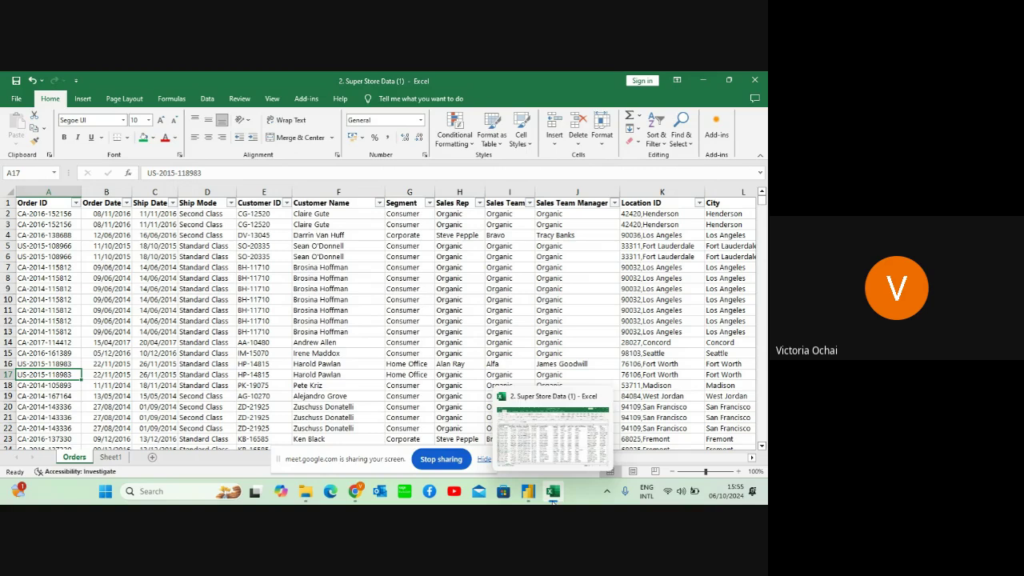
# Compare the Orders sheet's columns with the grouped field blocks on Sheet1
pyautogui.click(111, 456)
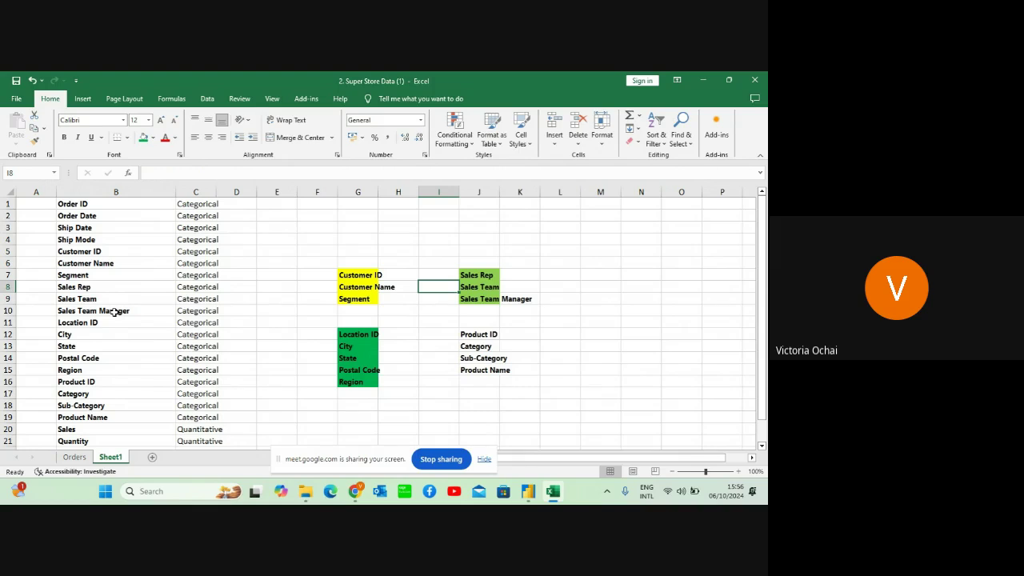
pyautogui.click(74, 457)
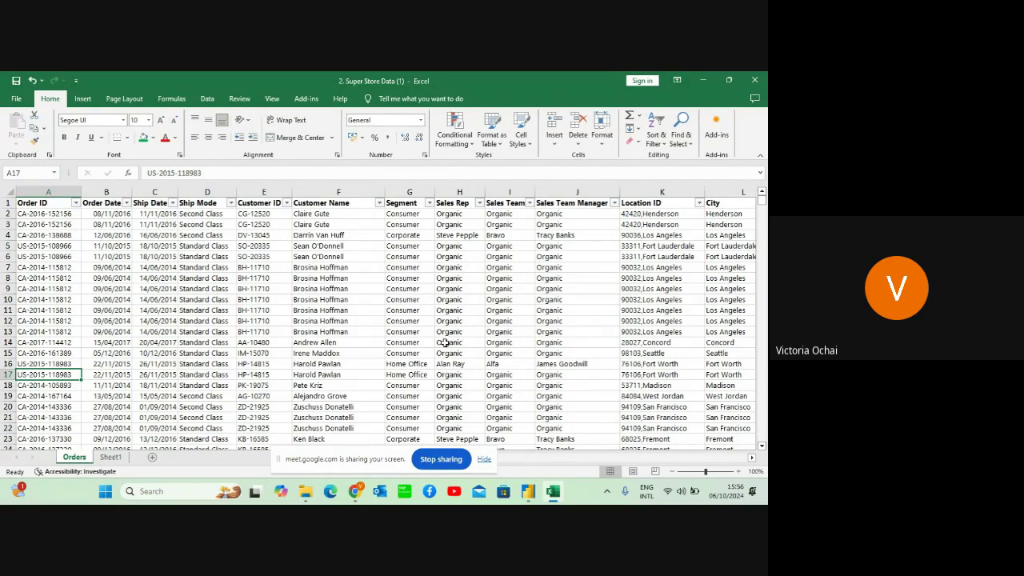
pyautogui.click(112, 457)
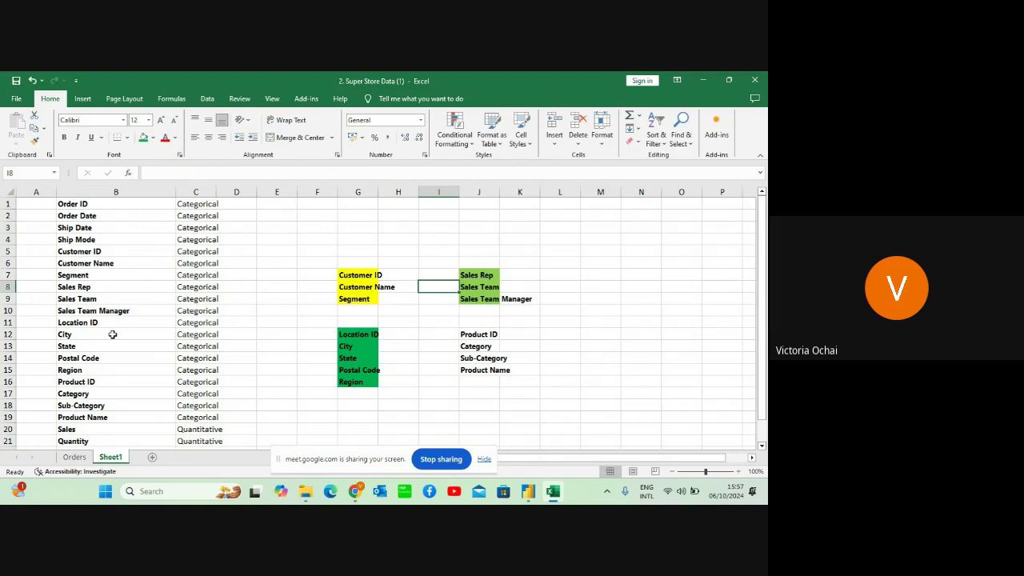
pyautogui.click(77, 456)
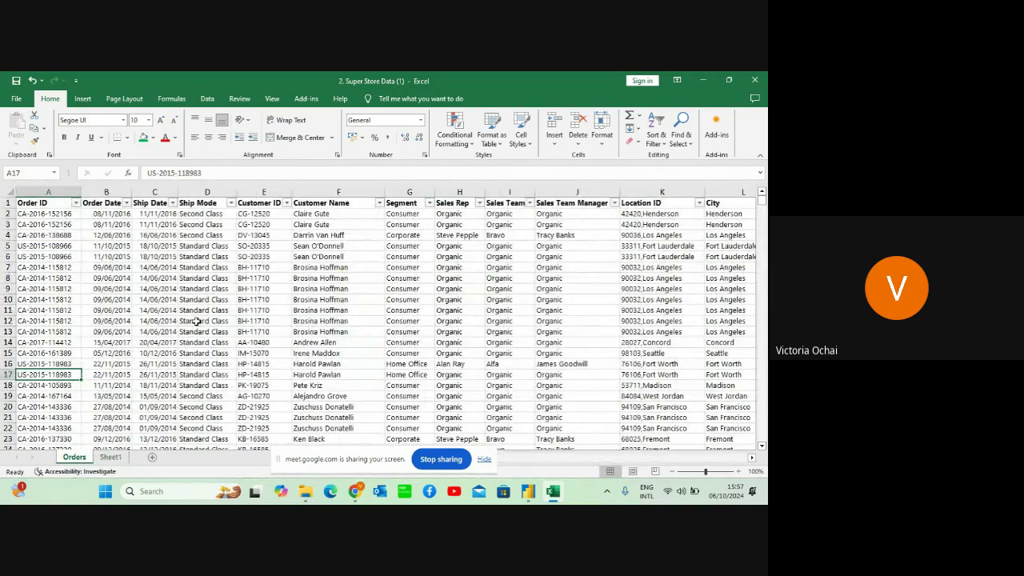
pyautogui.click(111, 459)
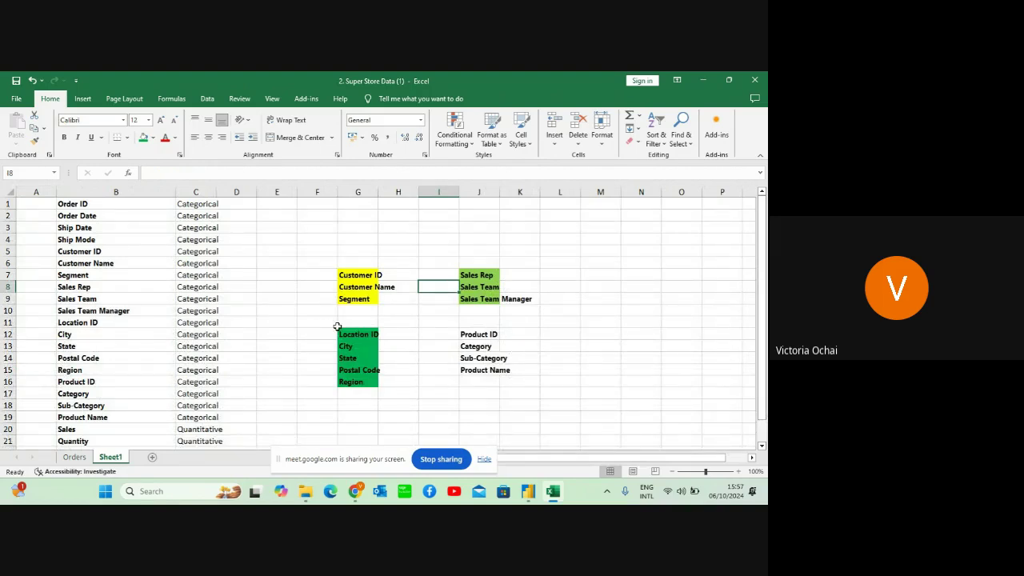
# Enter the heading "Dim customer" in G6 above the yellow customer block
pyautogui.click(357, 262)
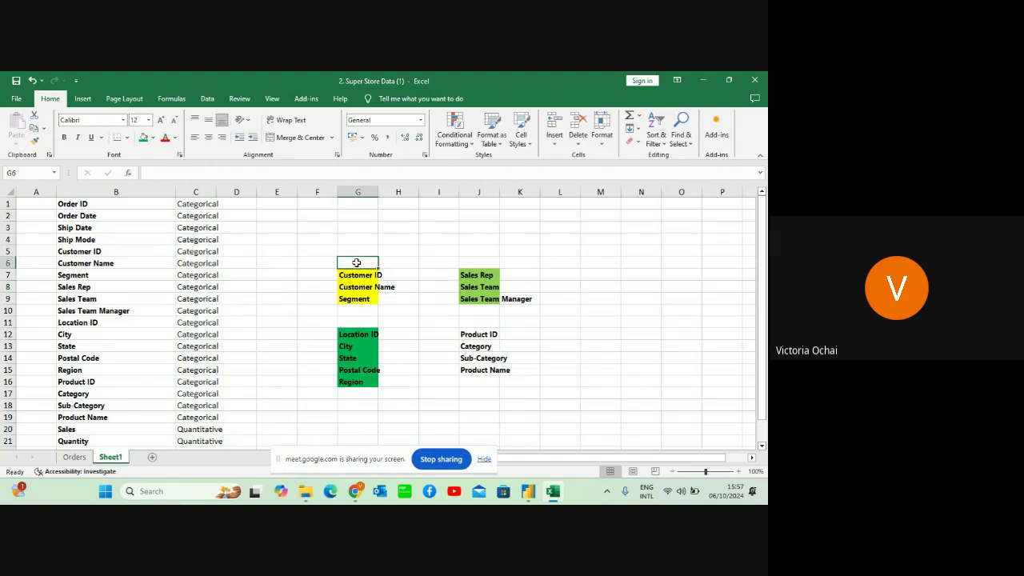
pyautogui.write('d')
pyautogui.write('i')
pyautogui.press('BackSpace')
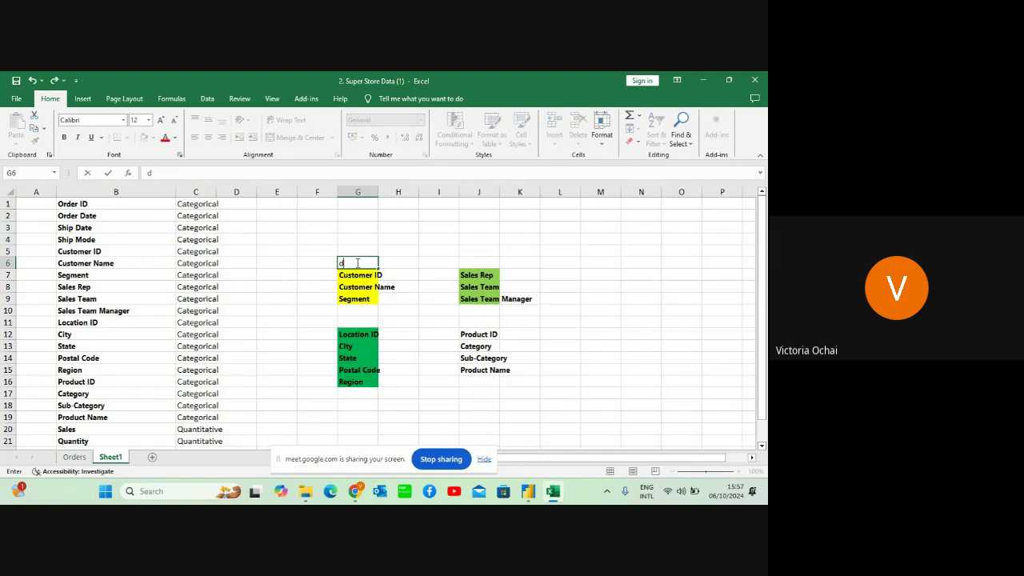
pyautogui.press('BackSpace')
pyautogui.write('Dim customer')
# Enter the heading "Dim Sales" in J6 above the light green sales team block
pyautogui.click(480, 260)
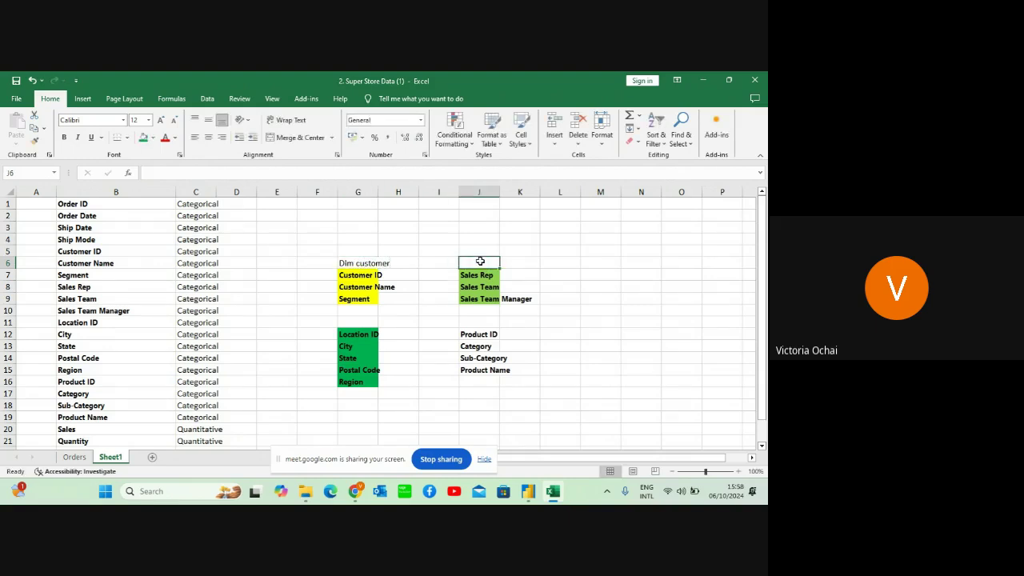
pyautogui.write('Dim')
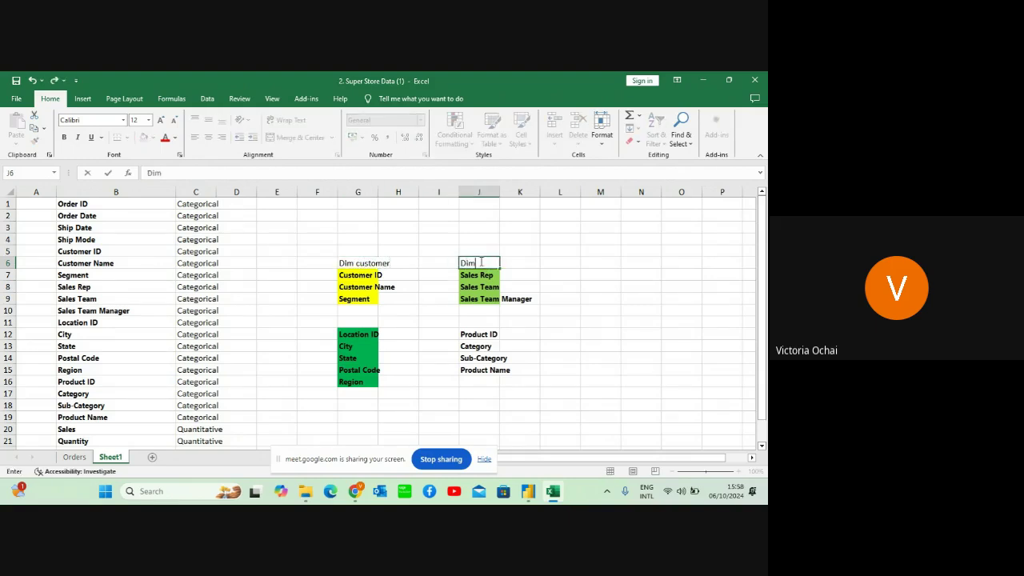
pyautogui.write(' Slae')
pyautogui.press('BackSpace')
pyautogui.press('BackSpace')
pyautogui.press('BackSpace')
pyautogui.write('ales')
# Enter the headings "Dim Locatin" in G11 above the green location block and "Dim product" in J11 above the product block
pyautogui.click(354, 321)
pyautogui.write('D')
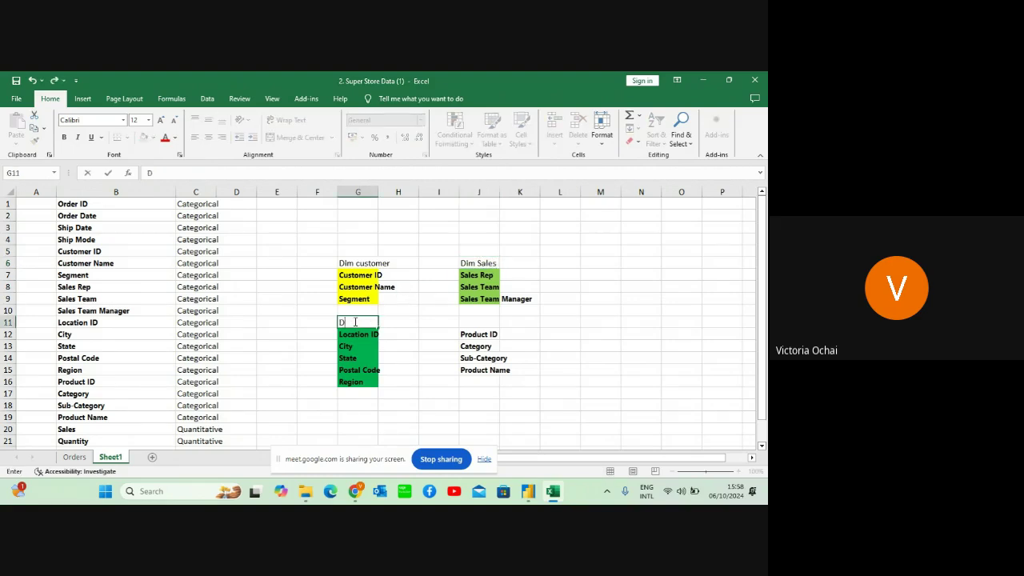
pyautogui.write('im Locatin')
pyautogui.click(497, 321)
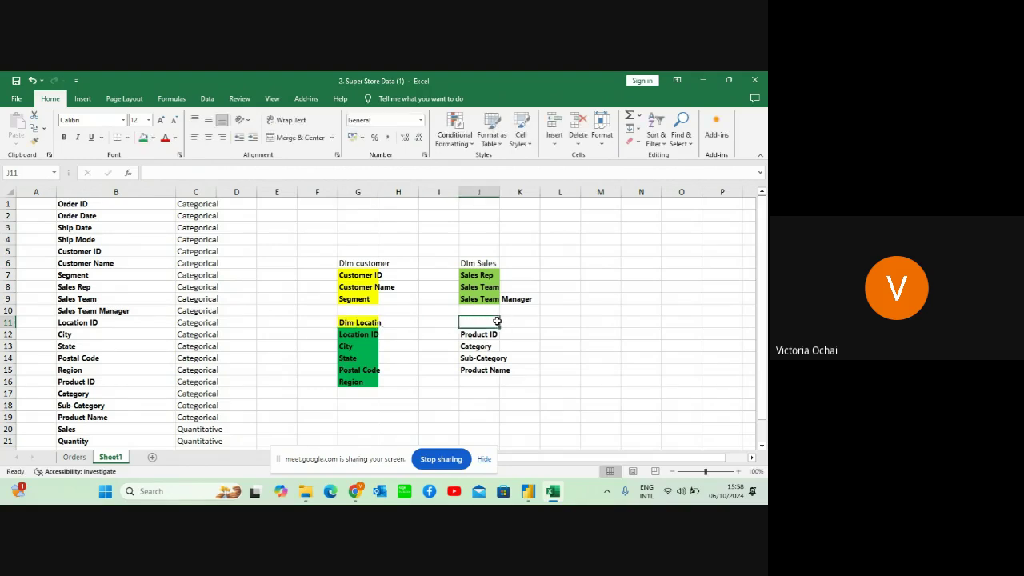
pyautogui.write('D')
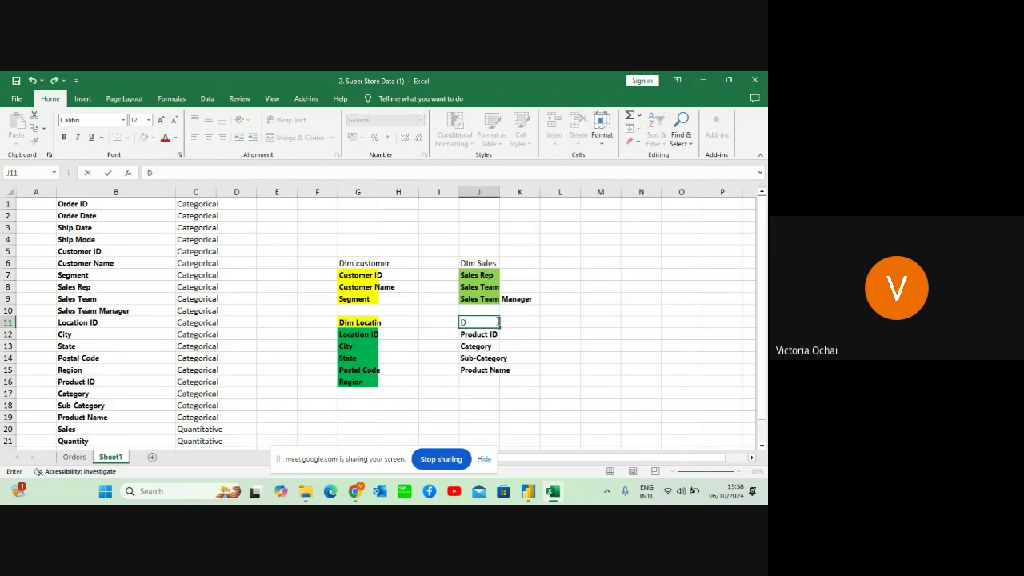
pyautogui.write('im product')
# Copy the fields Order ID through Ship Mode from B1:B4 to I7:I10, widening column I to make room between the dimension blocks
pyautogui.click(120, 206)
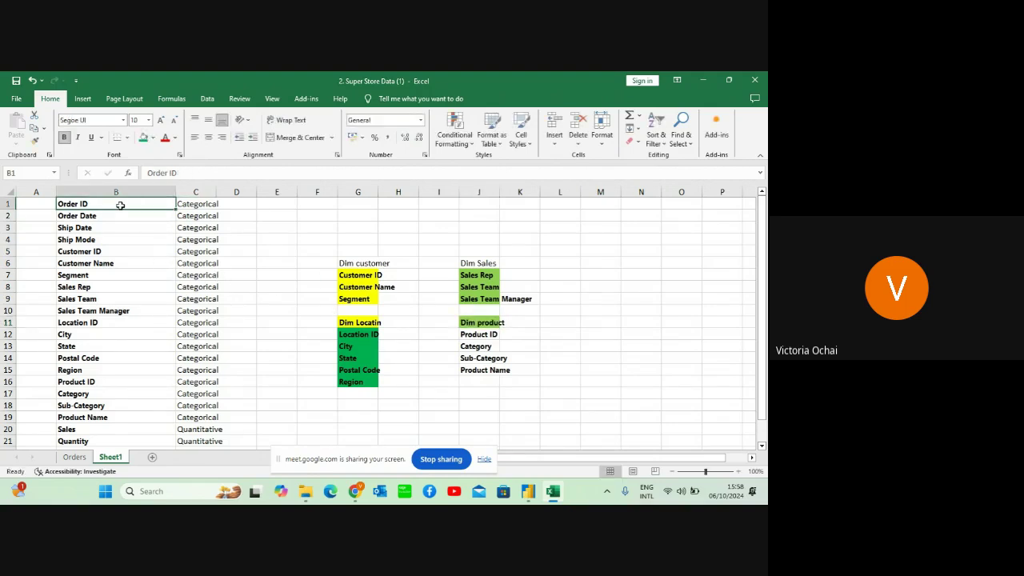
pyautogui.hotkey('shift', 'Down')
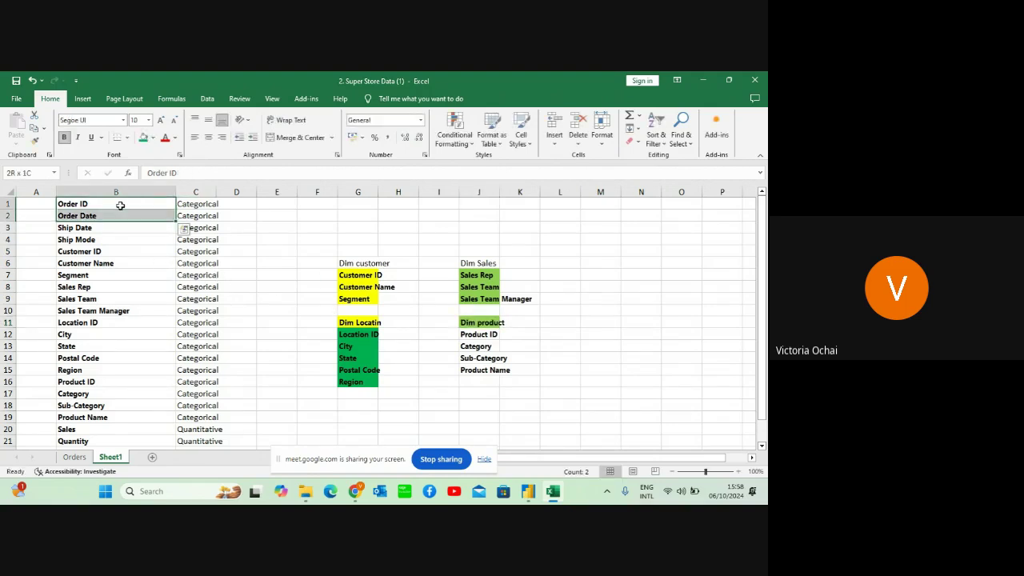
pyautogui.hotkey('shift', 'Down')
pyautogui.hotkey('shift', 'Down')
pyautogui.hotkey('ctrl', 'c')
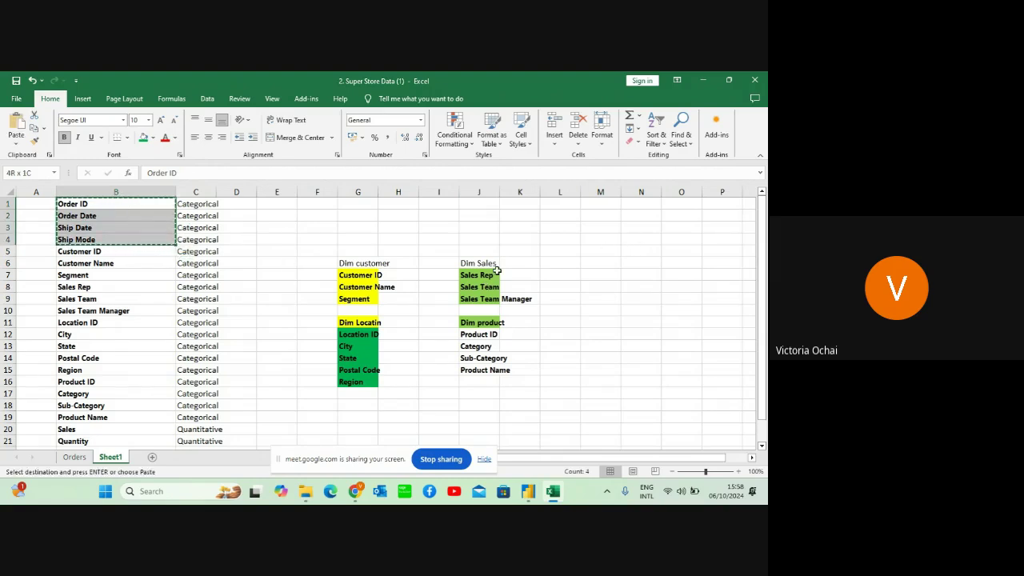
pyautogui.click(423, 275)
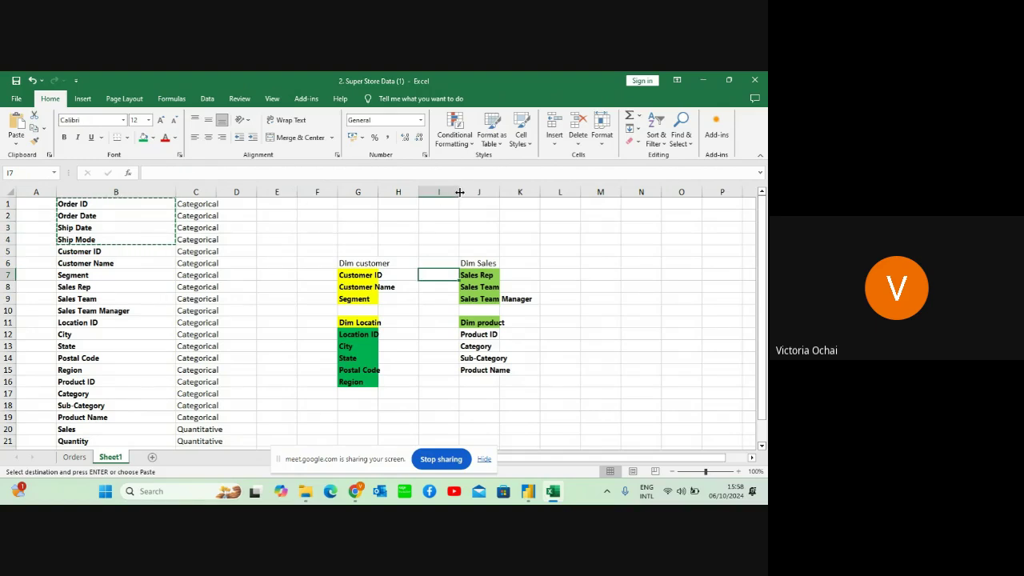
pyautogui.moveTo(458, 193); pyautogui.dragTo(534, 183)
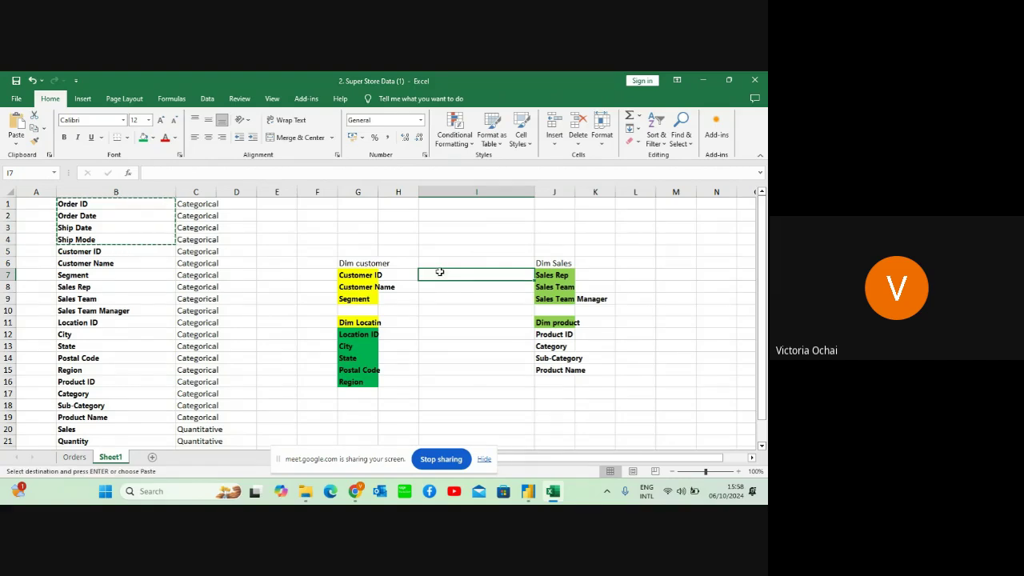
pyautogui.press('Return')
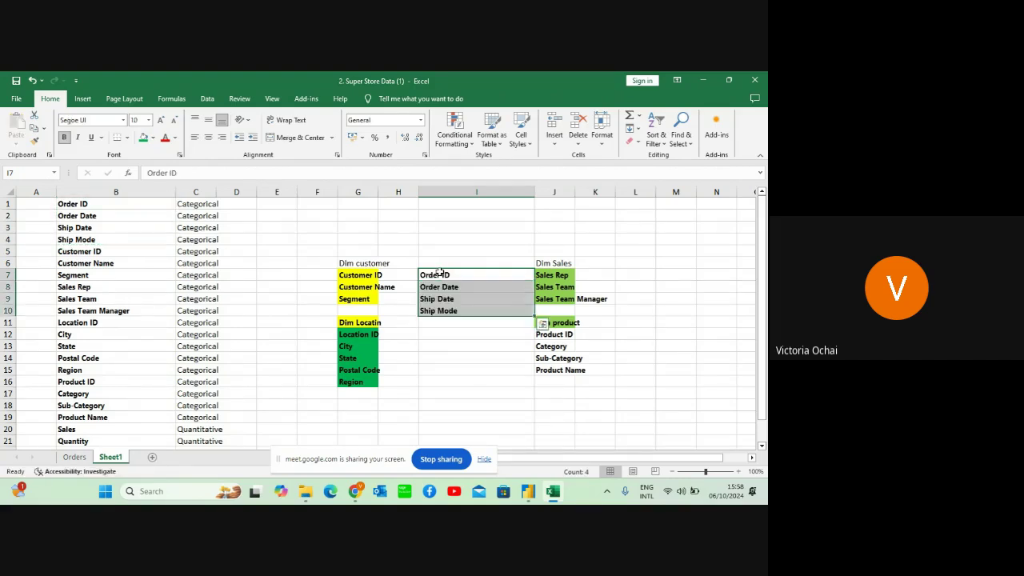
pyautogui.click(454, 346)
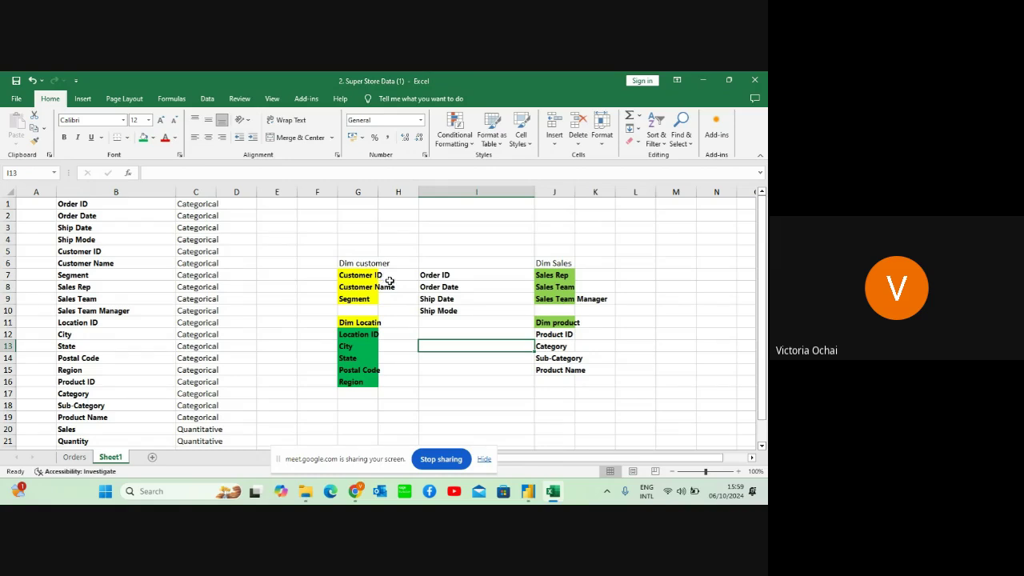
# Correct the heading in G11 above the green block to "Dim Location"
pyautogui.click(380, 323)
pyautogui.click(372, 323)
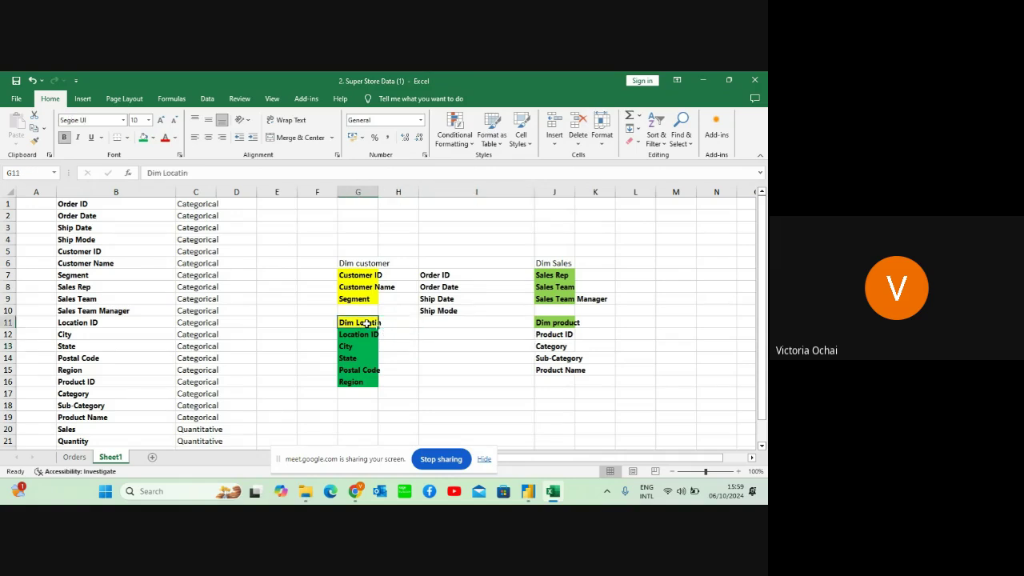
pyautogui.click(193, 173)
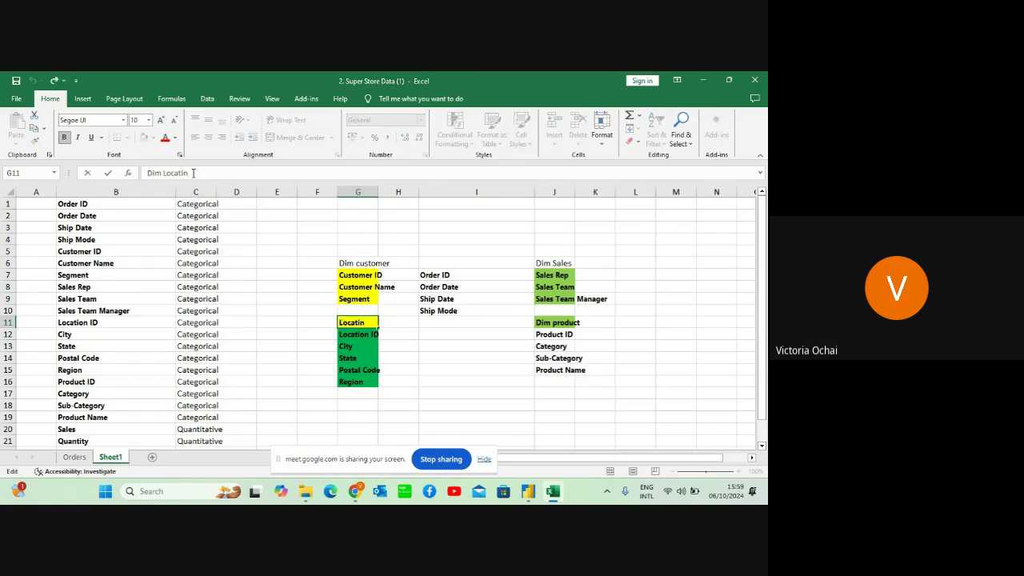
pyautogui.press('BackSpace')
pyautogui.write('0n')
pyautogui.press('BackSpace')
pyautogui.press('BackSpace')
pyautogui.write('on')
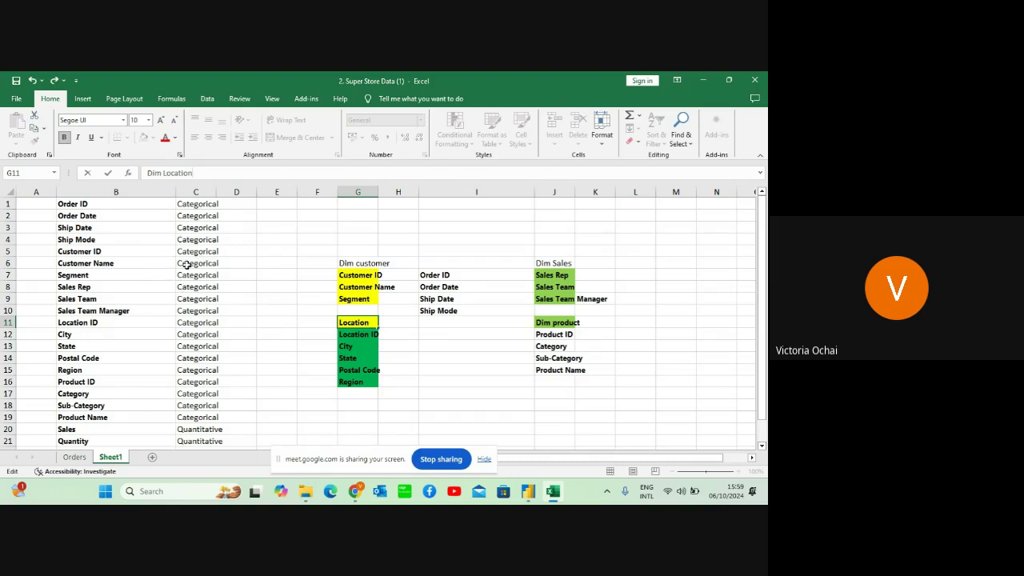
pyautogui.click(244, 247)
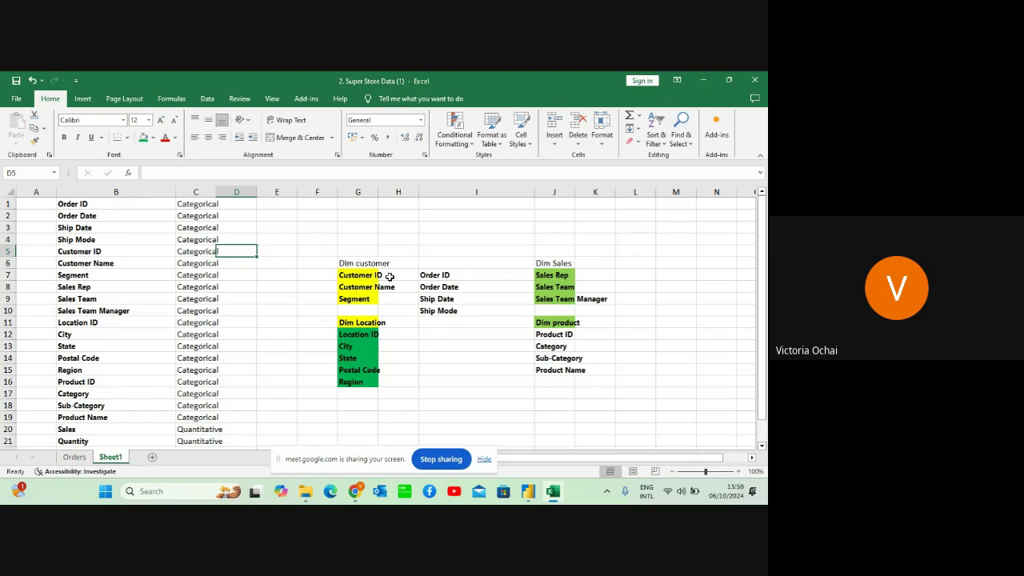
# Mark Customer ID as a primary key by entering "PK" in D5
pyautogui.click(242, 289)
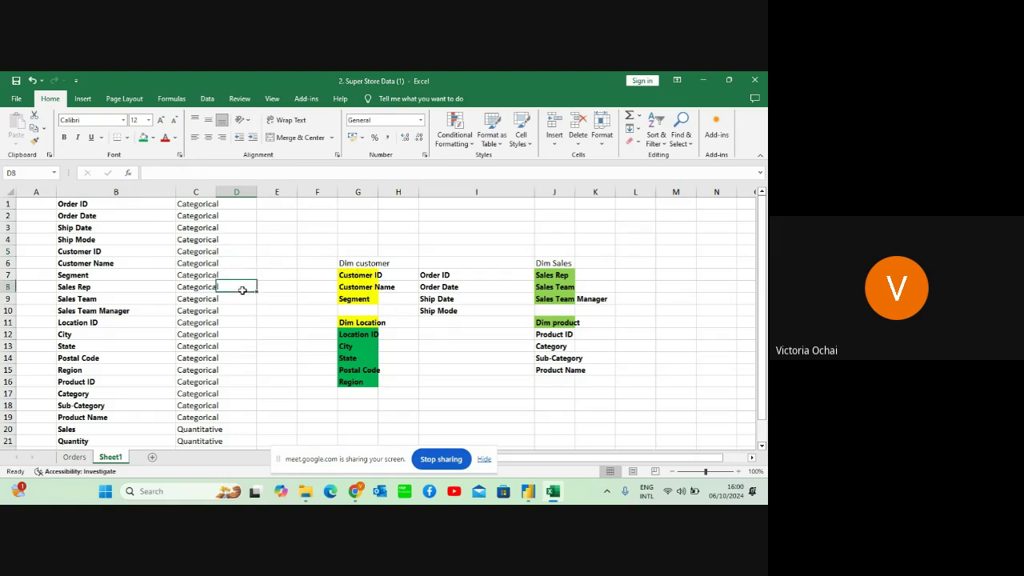
pyautogui.click(233, 256)
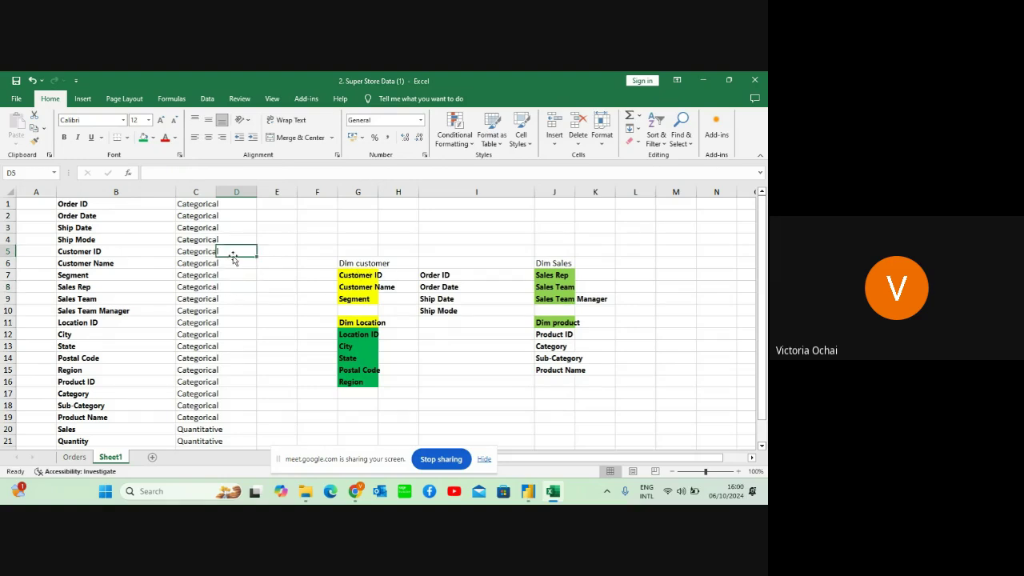
pyautogui.doubleClick(233, 256)
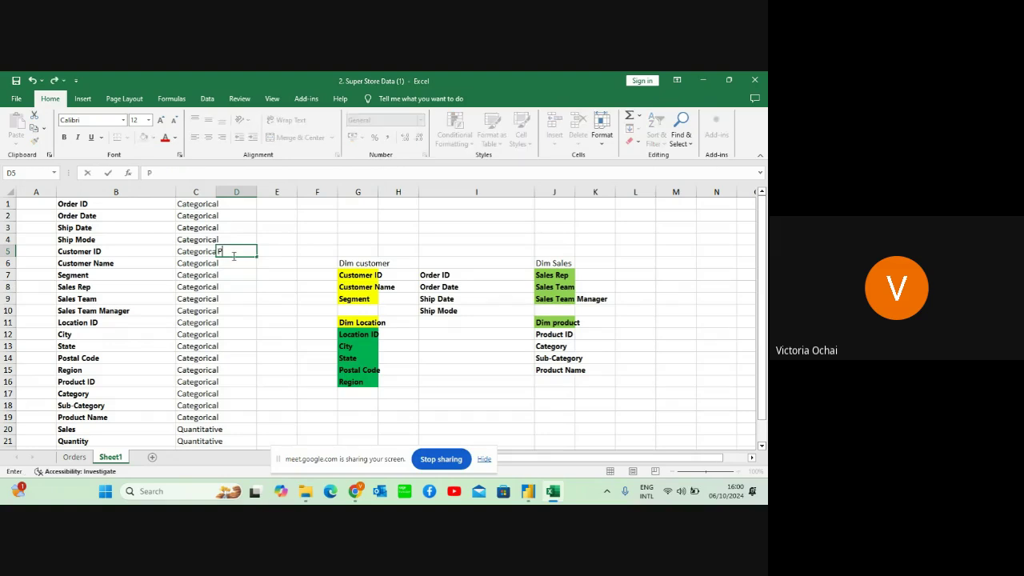
pyautogui.write('PK')
pyautogui.click(246, 313)
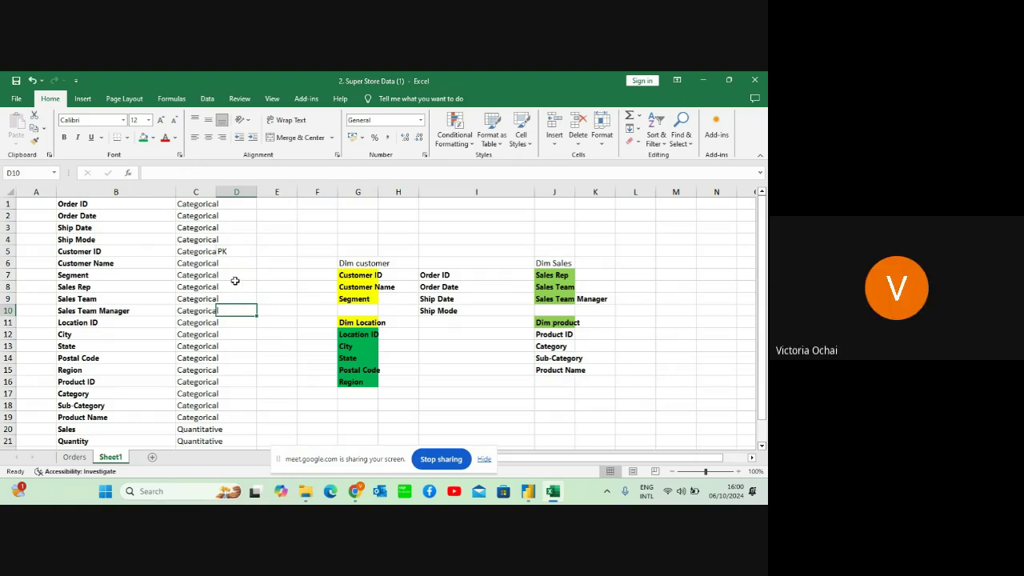
# Mark Location ID and Product ID as primary keys by entering "PK" in D11 and D16
pyautogui.click(238, 286)
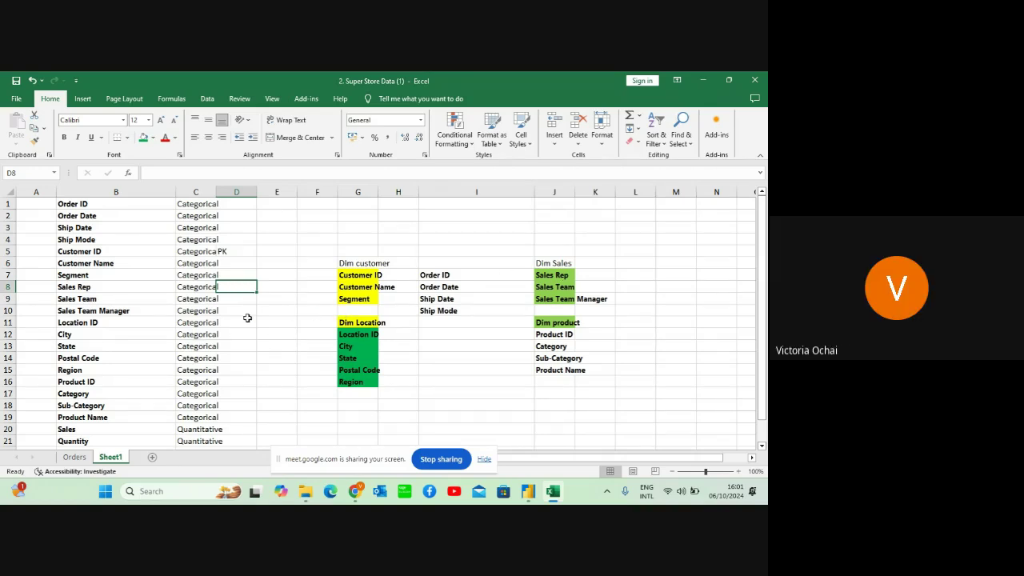
pyautogui.click(246, 319)
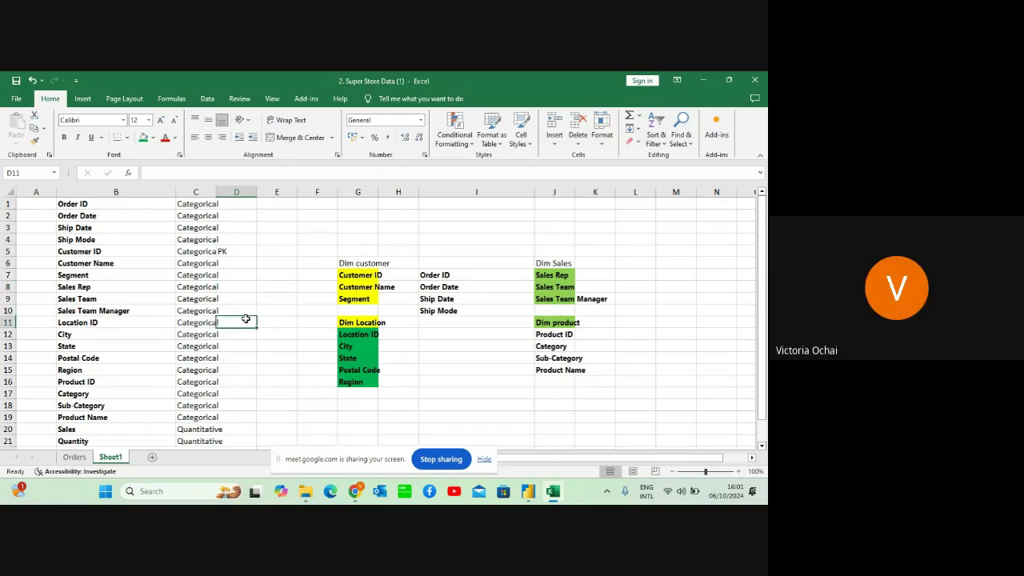
pyautogui.write('PK')
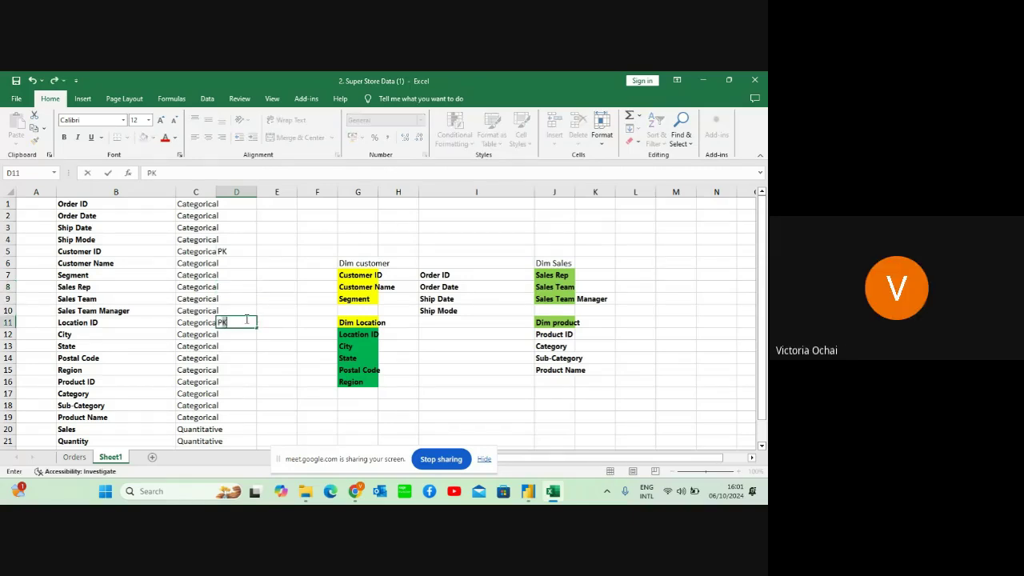
pyautogui.click(256, 392)
pyautogui.click(247, 380)
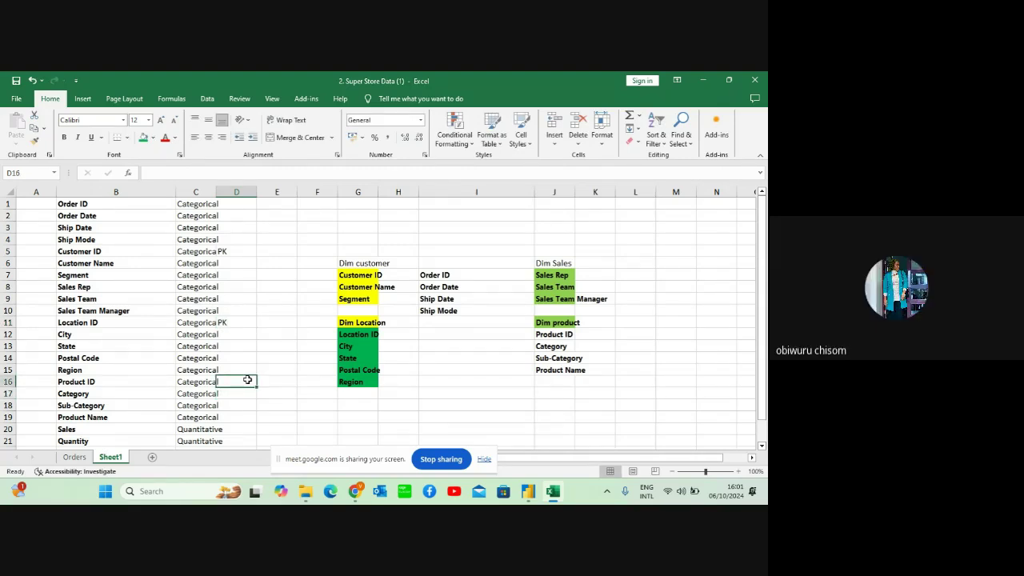
pyautogui.write('PK')
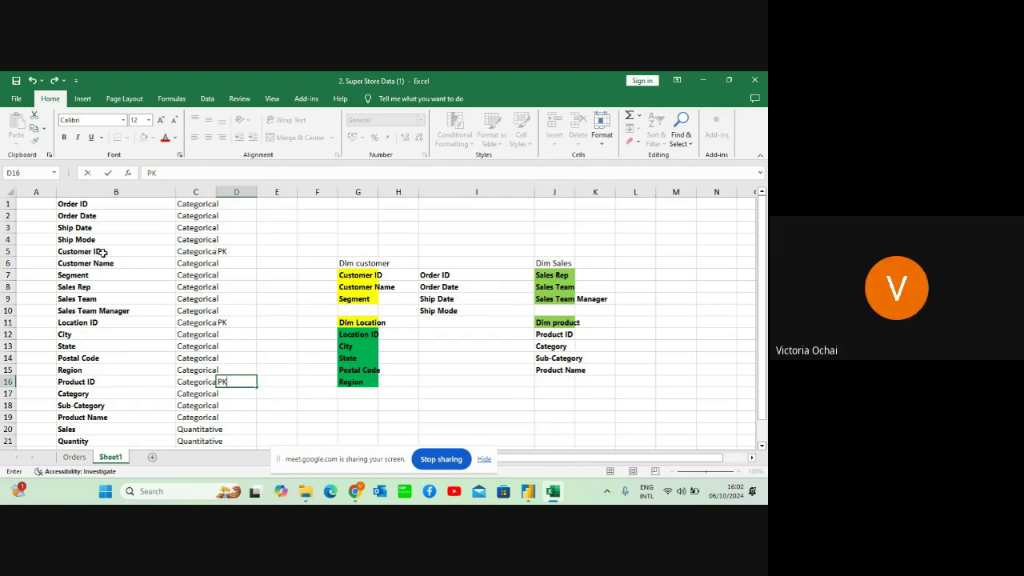
# Copy Customer ID from G7 to I11 and Location ID from G12 to I12, below the order fields
pyautogui.click(372, 275)
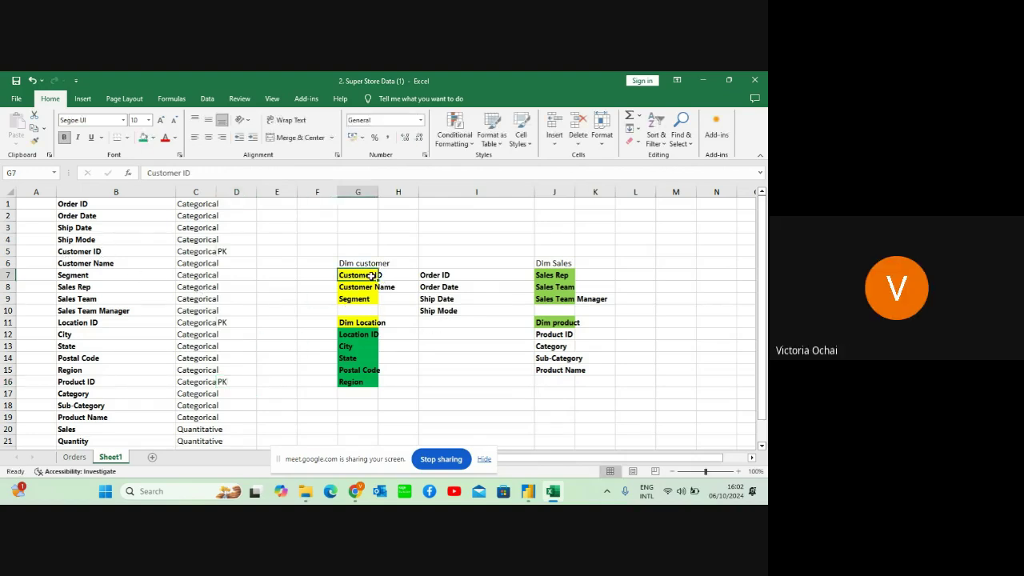
pyautogui.hotkey('ctrl', 'c')
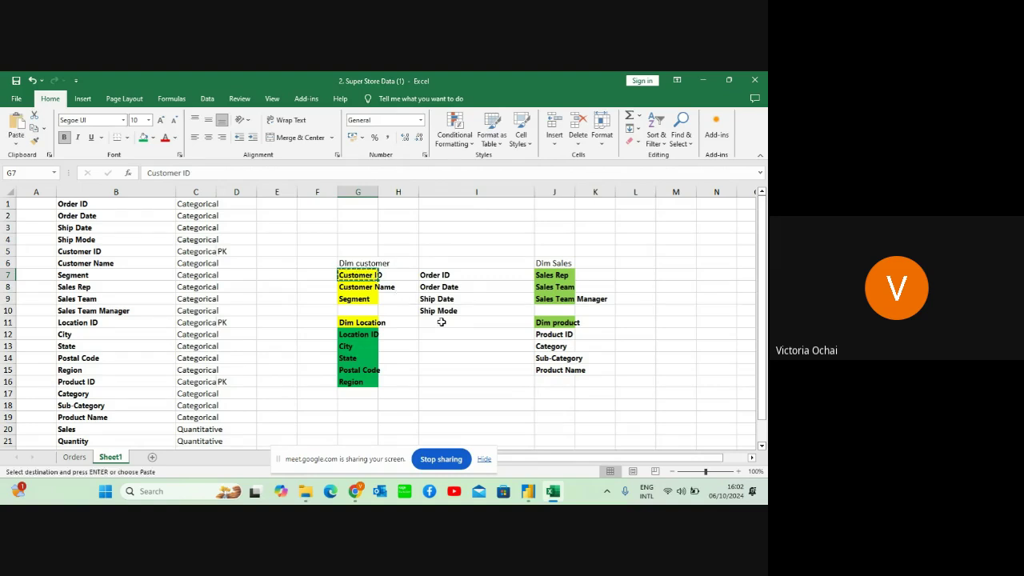
pyautogui.click(441, 322)
pyautogui.press('Return')
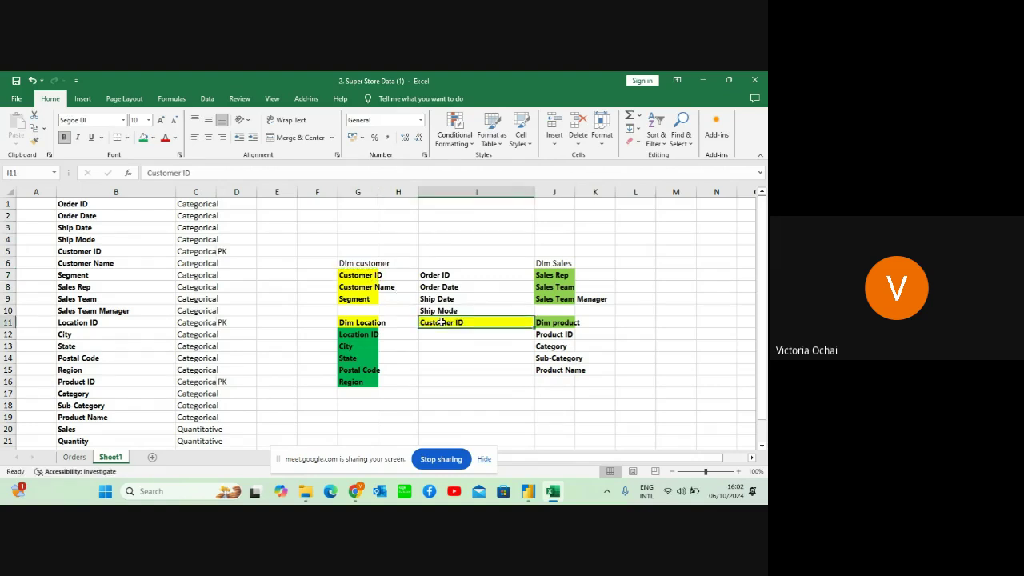
pyautogui.click(357, 335)
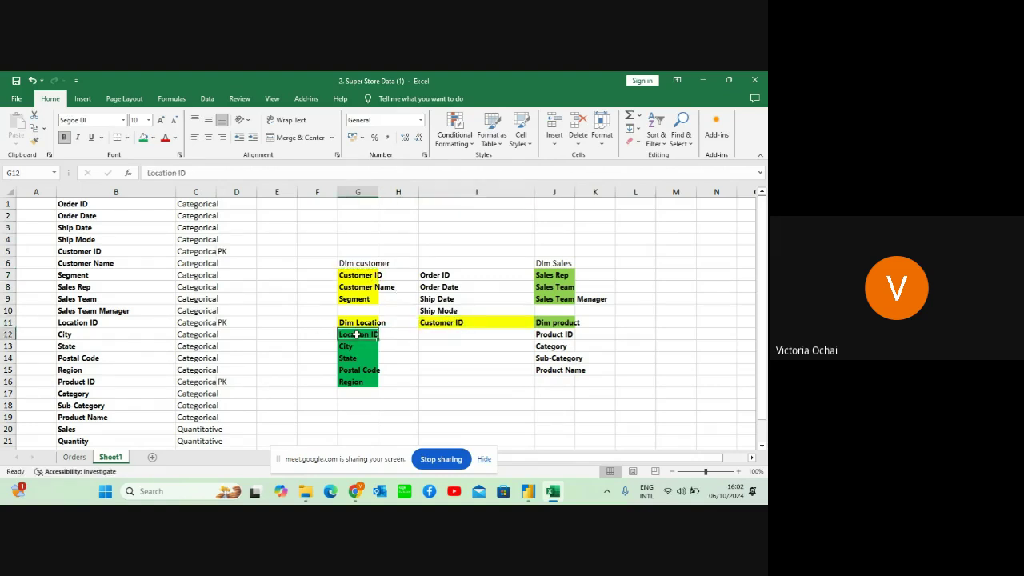
pyautogui.hotkey('ctrl', 'c')
pyautogui.click(443, 334)
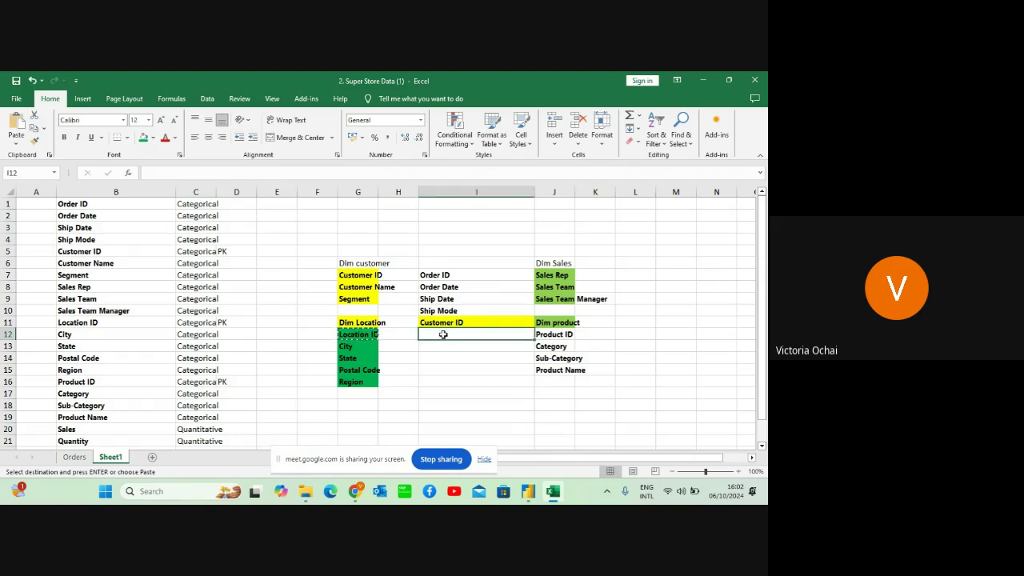
pyautogui.press('Return')
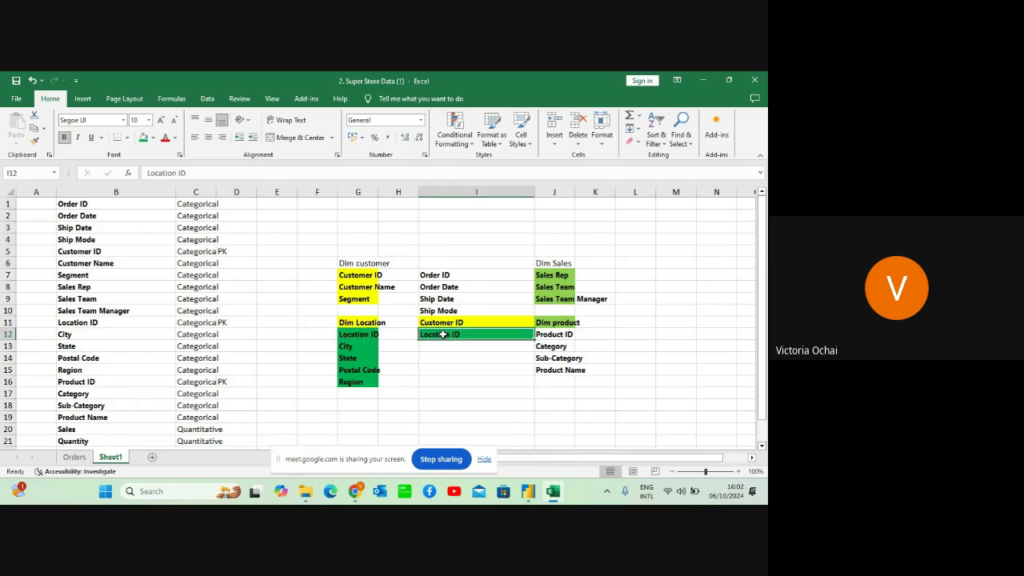
# Copy Sales Rep from J7 to I13 and Product ID from J12 to I14, extending the central field block
pyautogui.click(561, 275)
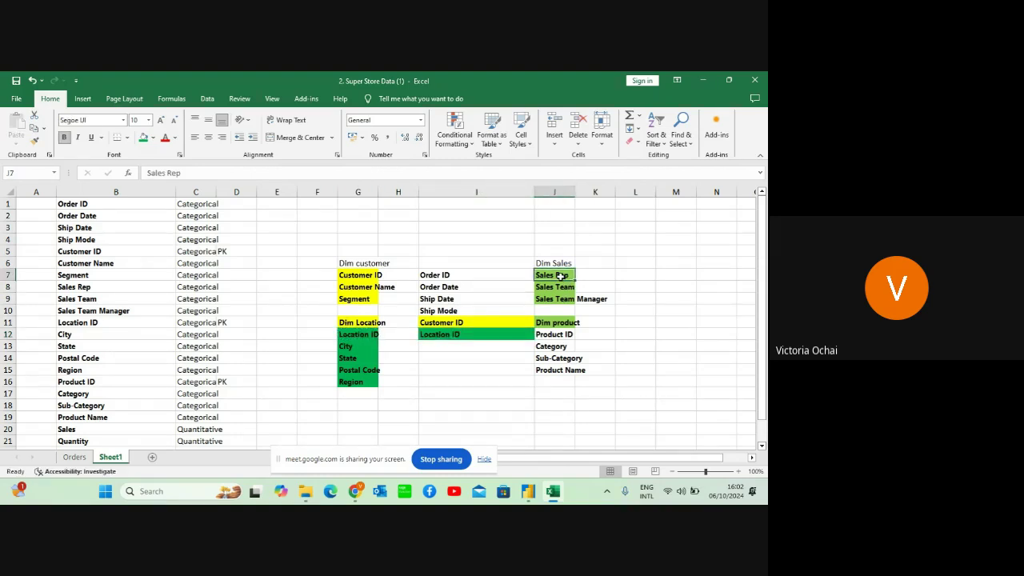
pyautogui.hotkey('ctrl', 'c')
pyautogui.click(460, 348)
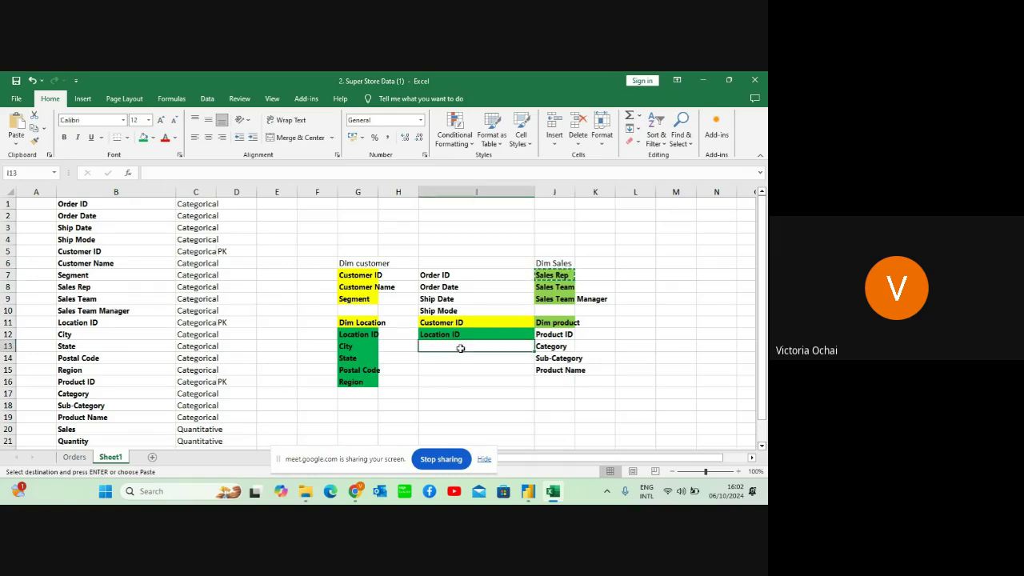
pyautogui.press('Return')
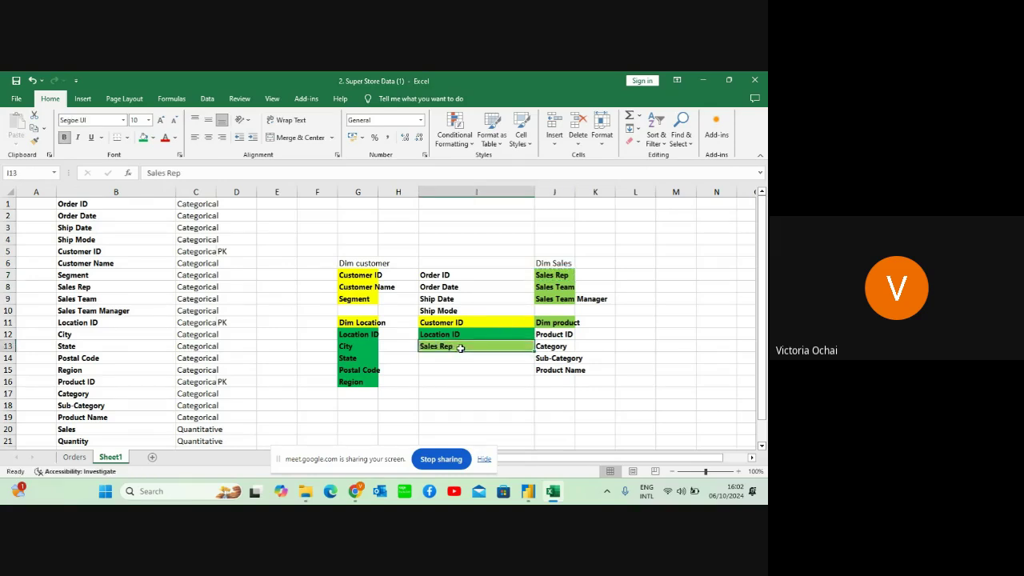
pyautogui.click(558, 335)
pyautogui.hotkey('ctrl', 'c')
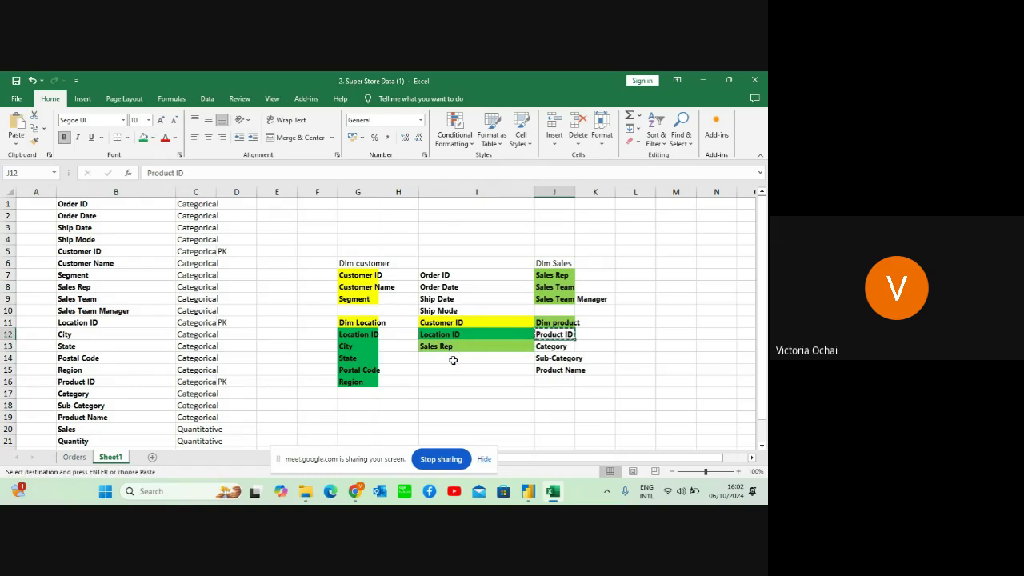
pyautogui.click(453, 360)
pyautogui.press('Return')
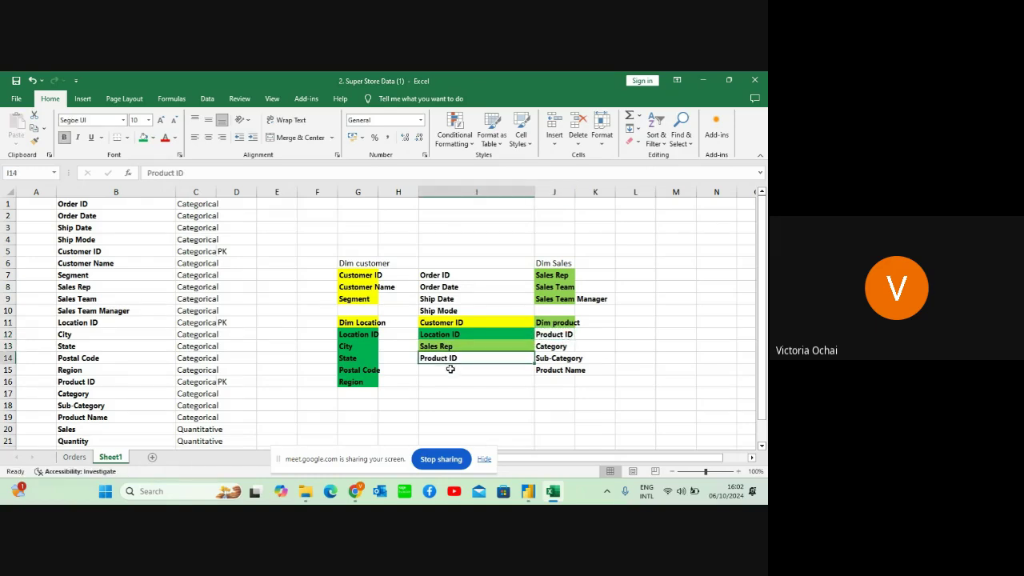
# Examine the remaining fields at the end of the field list in column B
pyautogui.press('Down')
pyautogui.press('Down')
pyautogui.press('Down')
pyautogui.press('Down')
pyautogui.press('Down')
pyautogui.press('Down')
pyautogui.press('Down')
pyautogui.press('Down')
pyautogui.press('Down')
pyautogui.press('Down')
pyautogui.press('Down')
pyautogui.press('Down')
pyautogui.press('Down')
pyautogui.press('Down')
pyautogui.press('Down')
pyautogui.press('Down')
pyautogui.press('Down')
pyautogui.press('Down')
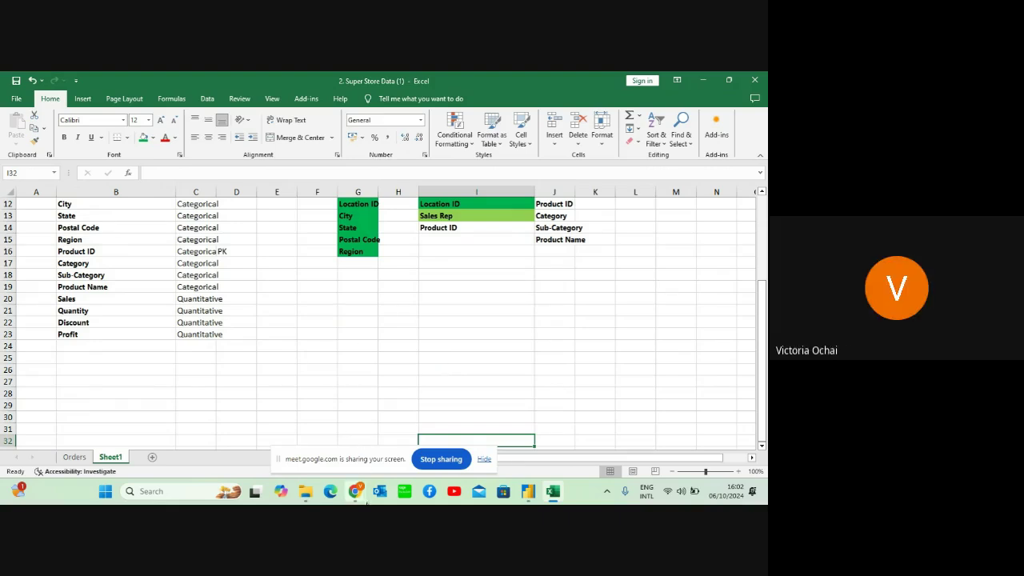
# Review the dimension table layout on Sheet1 and compare it with the source columns on the Orders sheet
pyautogui.moveTo(356, 491)
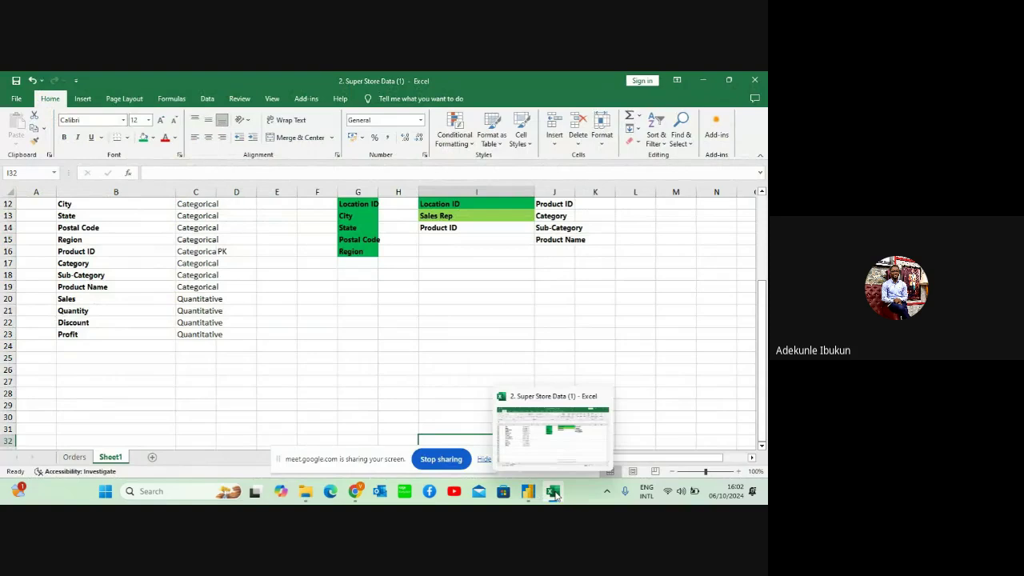
pyautogui.moveTo(554, 493)
pyautogui.click(414, 299)
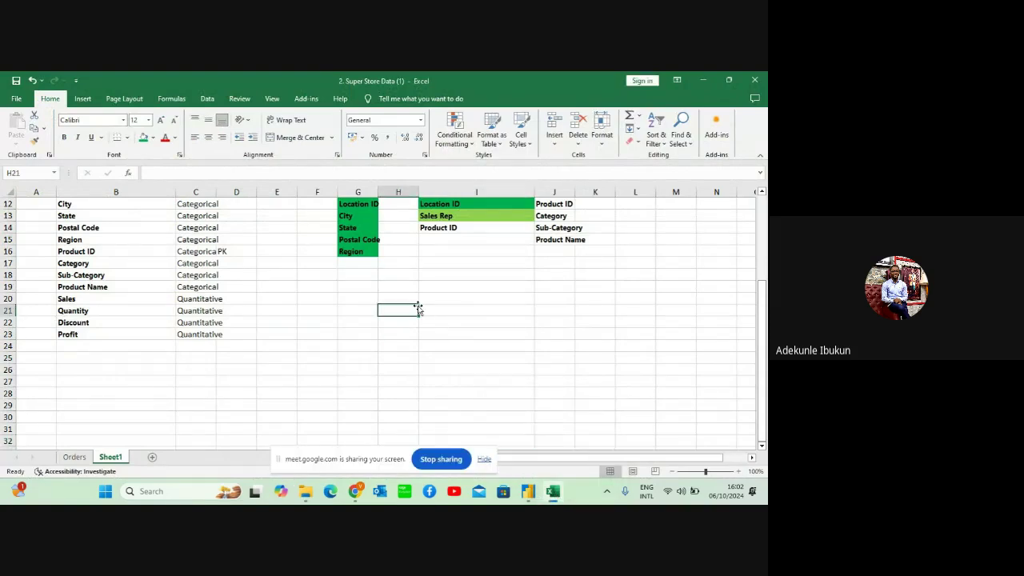
pyautogui.hotkey('ctrl', 'Up')
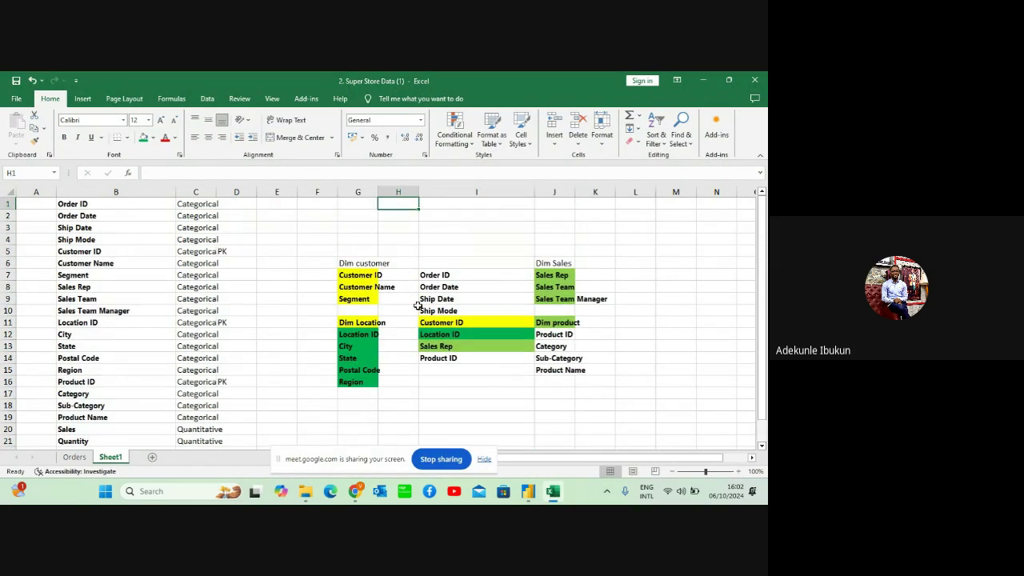
pyautogui.click(74, 458)
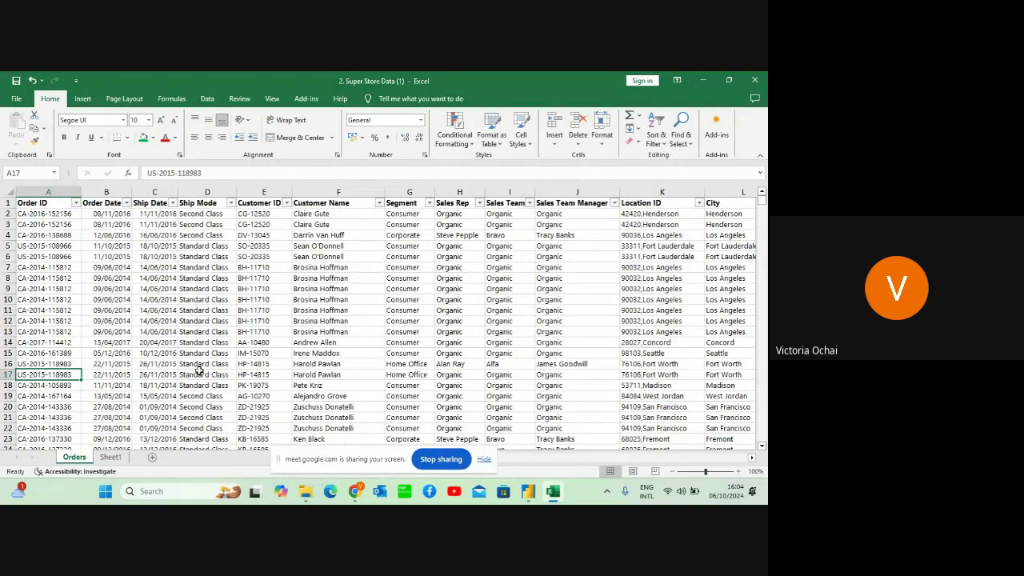
pyautogui.click(110, 457)
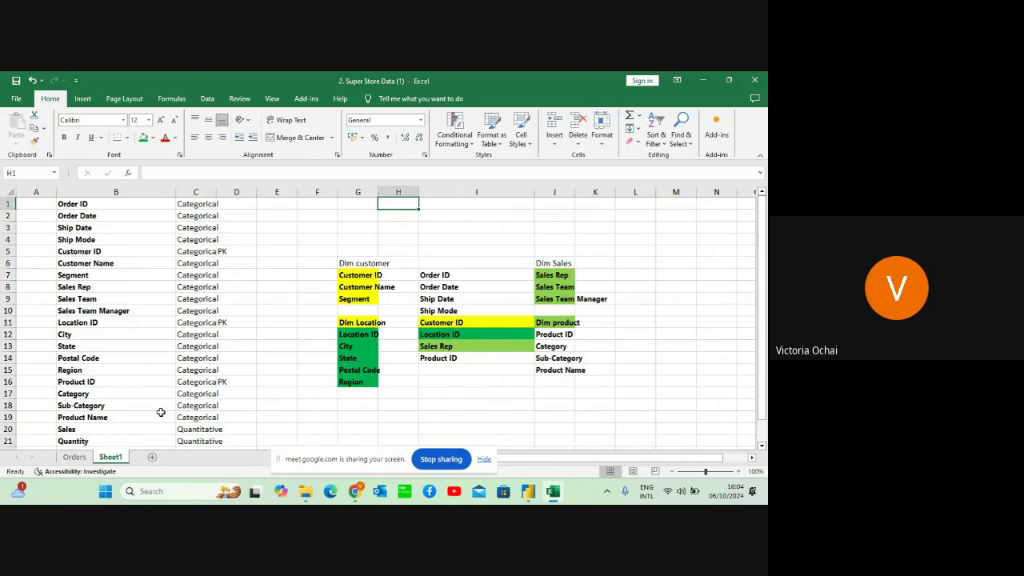
# Copy Sales, Quantity, Discount and Profit from B20:B23 to I15:I18, below Product ID in the central field block
pyautogui.press('Down')
pyautogui.press('Down')
pyautogui.press('Down')
pyautogui.press('Down')
pyautogui.press('Down')
pyautogui.press('Down')
pyautogui.press('Down')
pyautogui.press('Down')
pyautogui.press('Down')
pyautogui.press('Down')
pyautogui.press('Down')
pyautogui.press('Down')
pyautogui.press('Down')
pyautogui.press('Down')
pyautogui.press('Down')
pyautogui.press('Down')
pyautogui.press('Down')
pyautogui.press('Down')
pyautogui.press('Down')
pyautogui.press('Down')
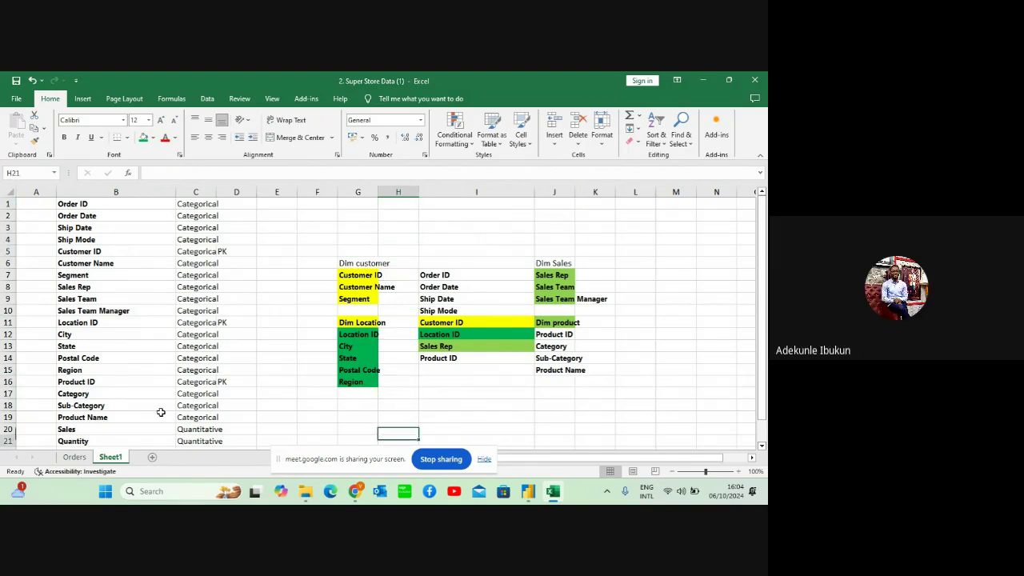
pyautogui.press('Down')
pyautogui.press('Down')
pyautogui.press('Down')
pyautogui.press('Down')
pyautogui.press('Down')
pyautogui.press('Down')
pyautogui.press('Down')
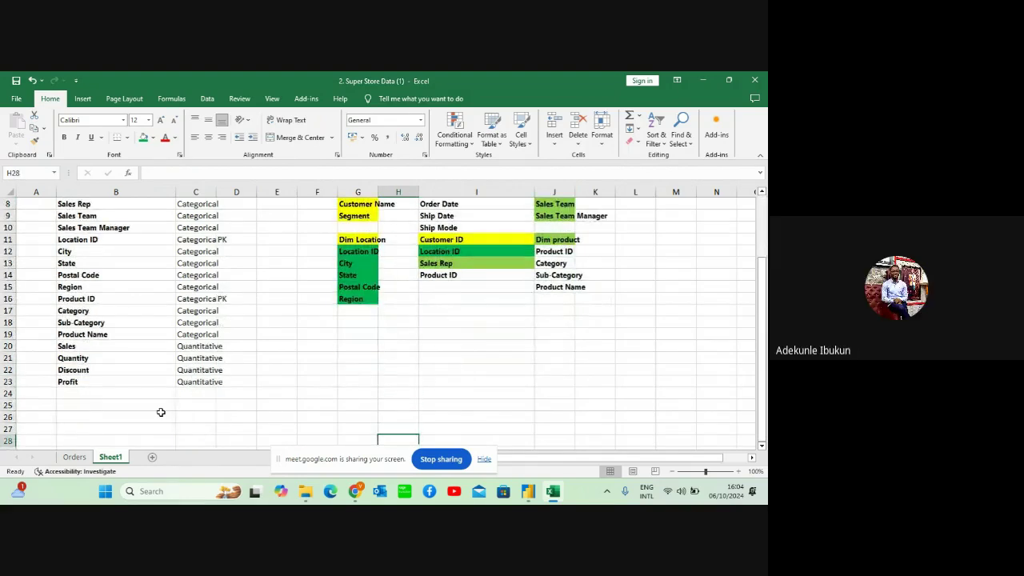
pyautogui.click(71, 346)
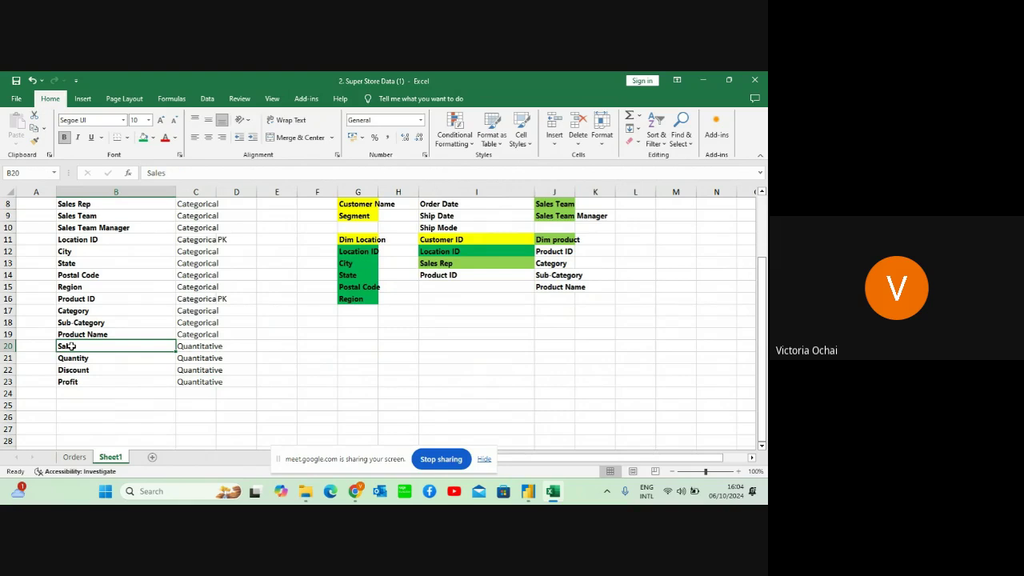
pyautogui.hotkey('shift', 'Down')
pyautogui.hotkey('shift', 'Down')
pyautogui.hotkey('shift', 'Down')
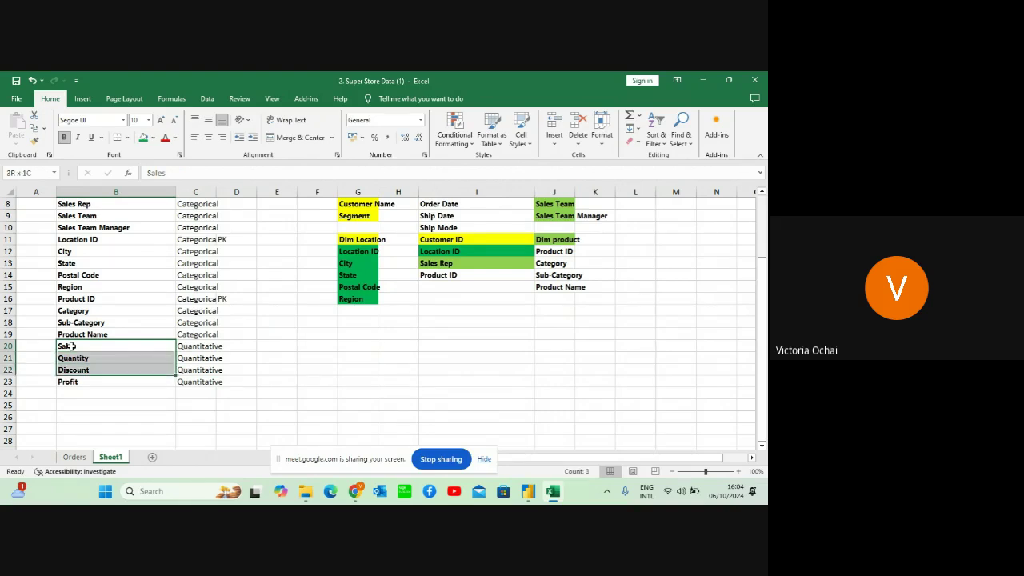
pyautogui.hotkey('ctrl', 'c')
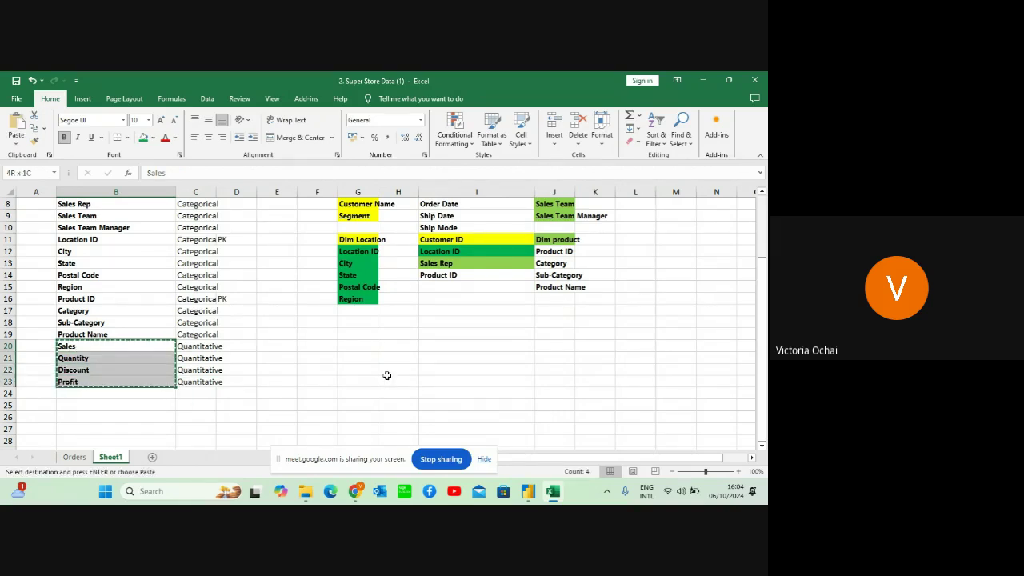
pyautogui.click(439, 286)
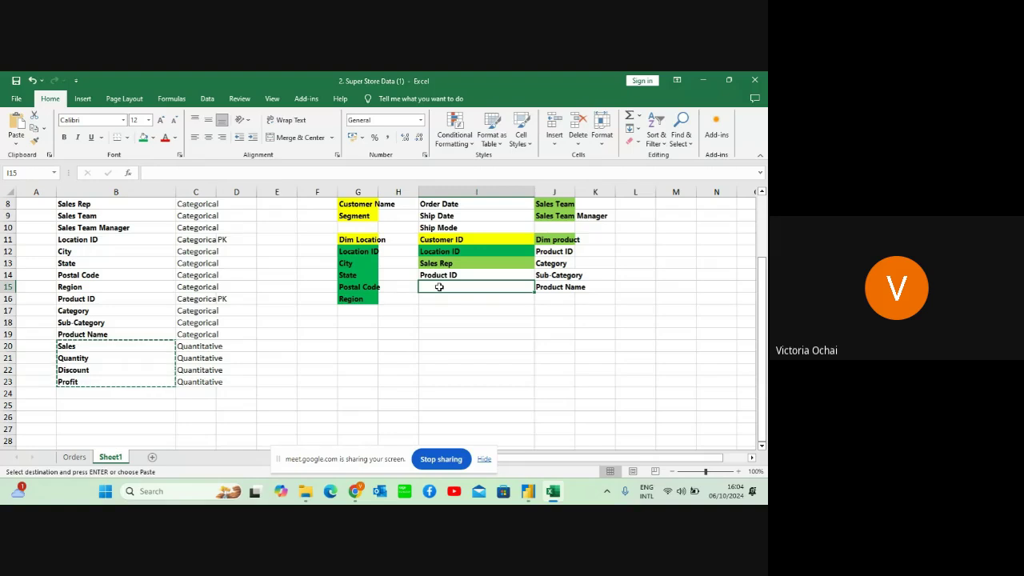
pyautogui.press('Return')
# Examine the extended central block beside the dimension tables, and look over the Orders sheet once more
pyautogui.press('Up')
pyautogui.press('Up')
pyautogui.press('Up')
pyautogui.press('Up')
pyautogui.press('Up')
pyautogui.press('Up')
pyautogui.press('Up')
pyautogui.press('Up')
pyautogui.press('Up')
pyautogui.press('Up')
pyautogui.press('Up')
pyautogui.press('Up')
pyautogui.press('Up')
pyautogui.press('Up')
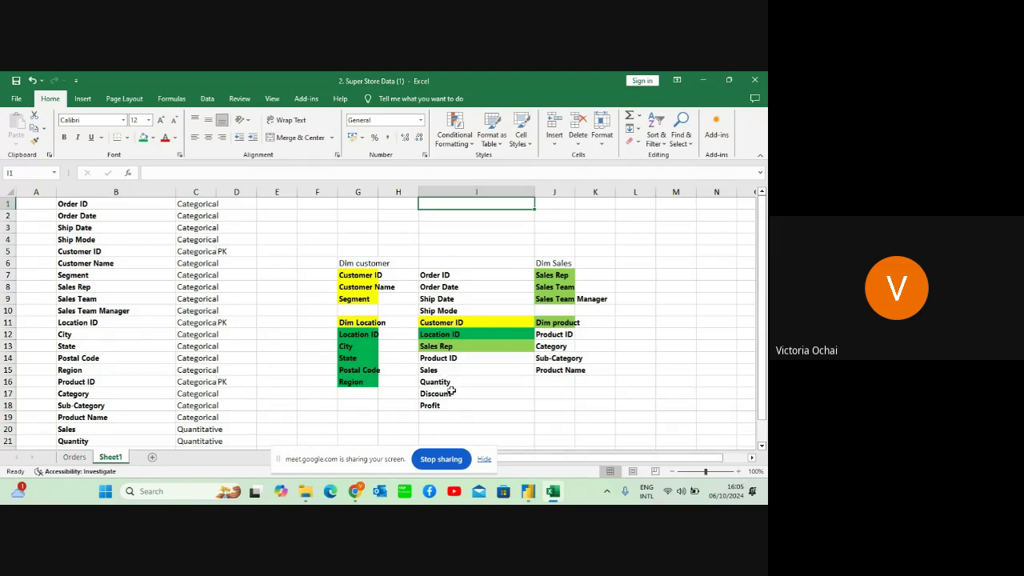
pyautogui.click(80, 457)
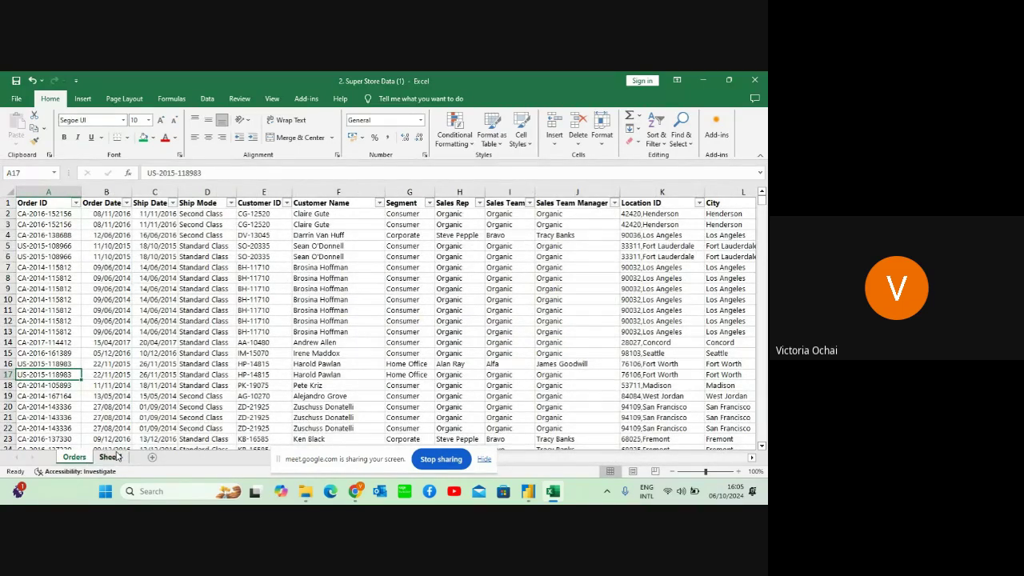
pyautogui.click(112, 457)
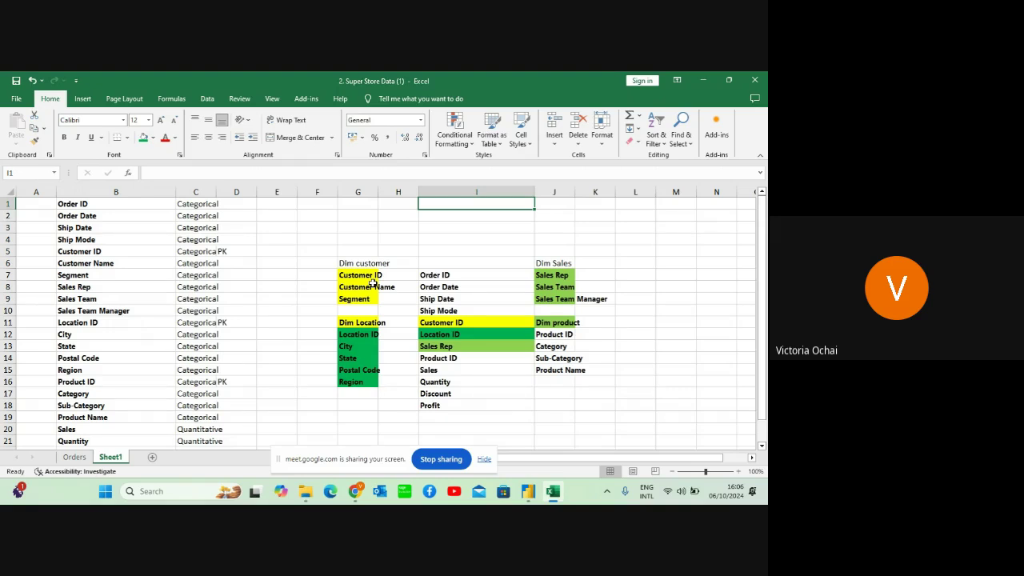
# Switch to Power BI Desktop and open the Excel workbook "2. Super Store Data (1)" from Downloads as the data source
pyautogui.moveTo(527, 491)
pyautogui.click(510, 426)
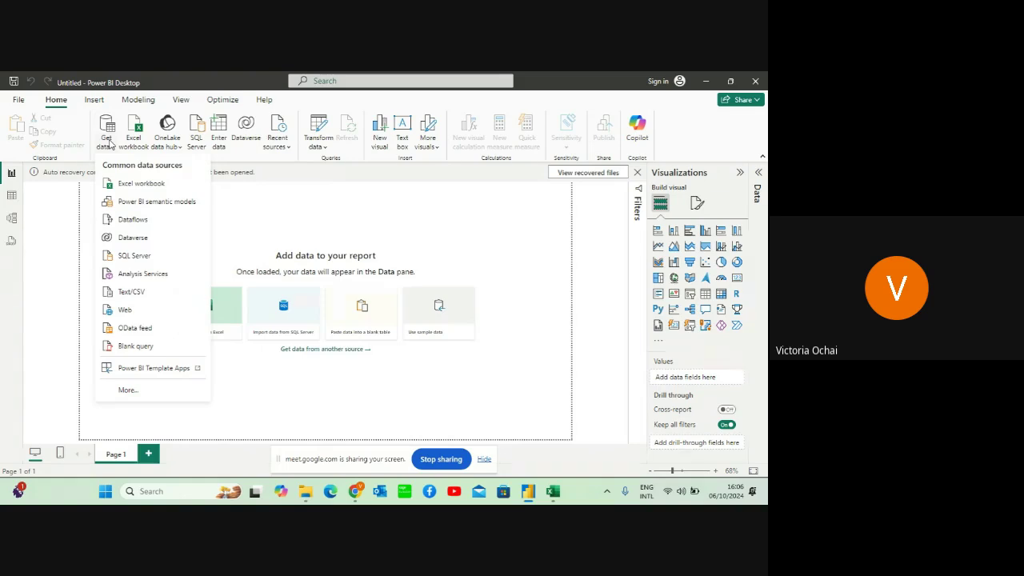
pyautogui.click(135, 185)
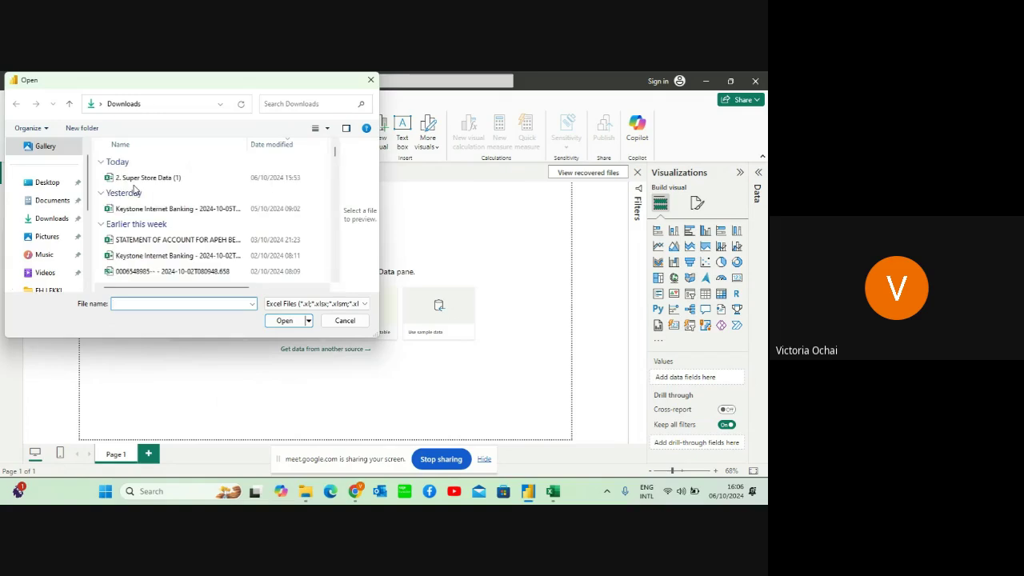
pyautogui.click(152, 178)
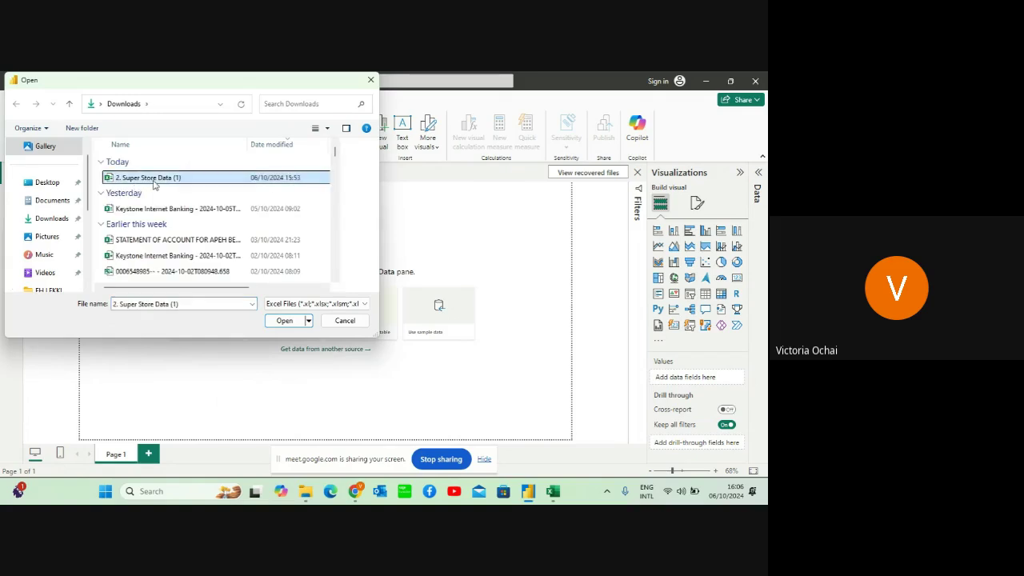
pyautogui.click(284, 320)
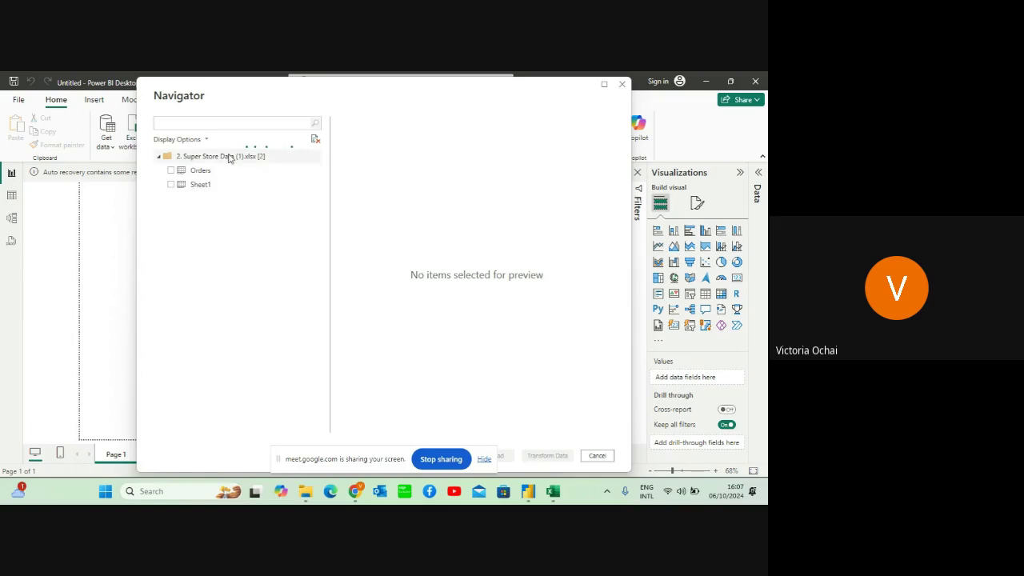
# Select the Orders sheet for import, check its preview columns through Profit, and open it for transformation in Power Query Editor
pyautogui.click(171, 174)
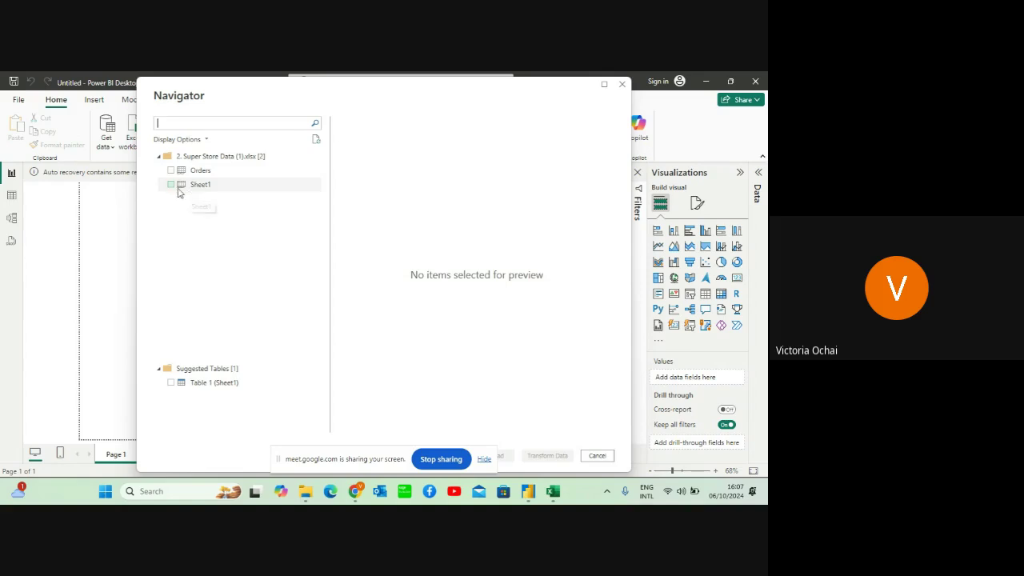
pyautogui.click(171, 172)
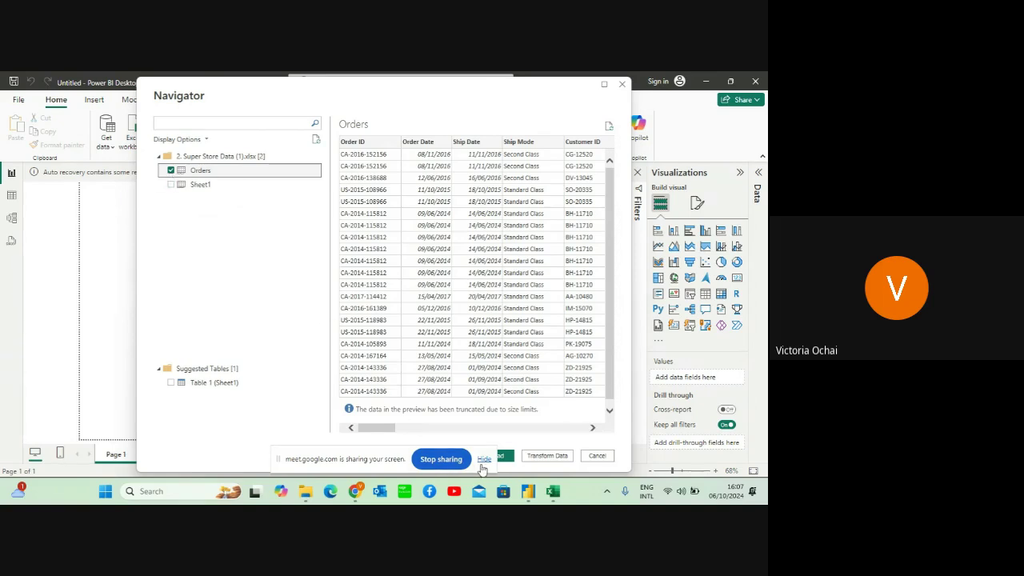
pyautogui.click(483, 459)
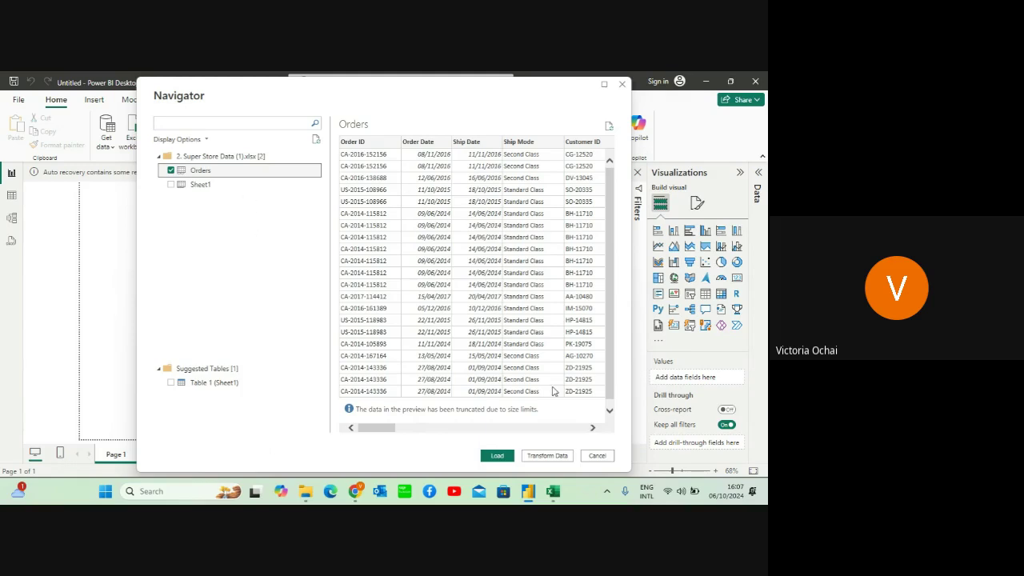
pyautogui.click(595, 428)
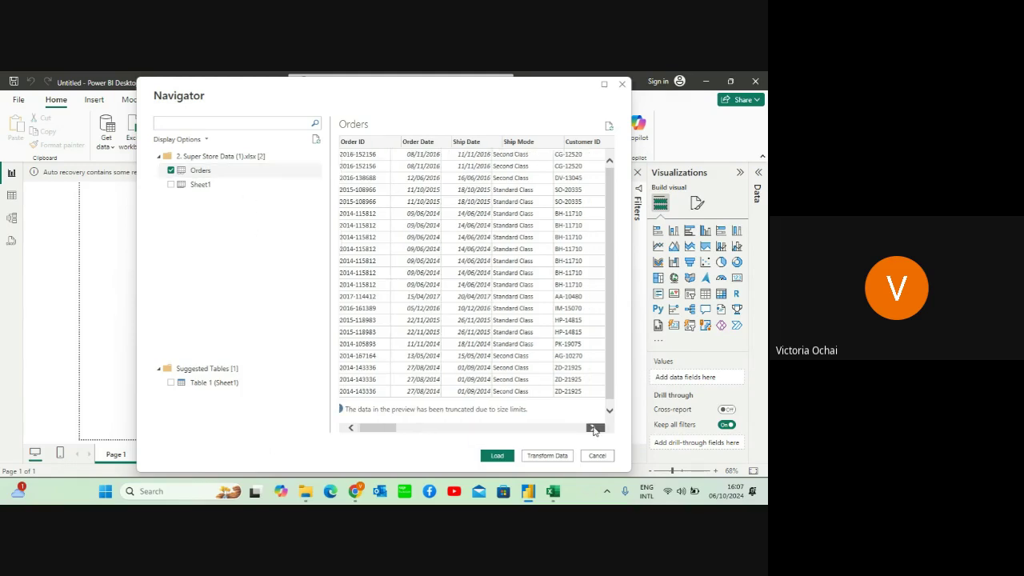
pyautogui.moveTo(595, 428); pyautogui.dragTo(594, 429)
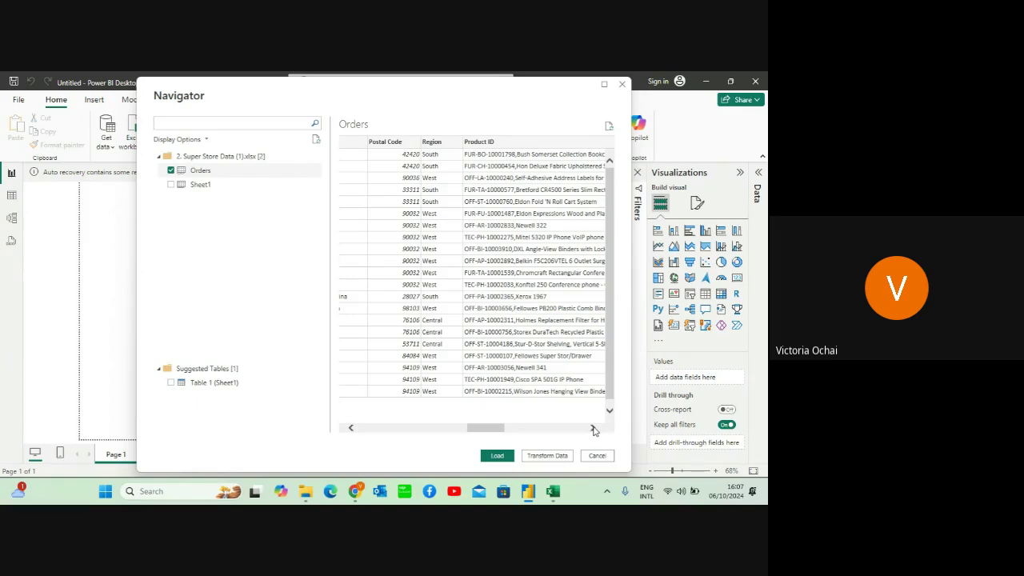
pyautogui.moveTo(593, 430); pyautogui.dragTo(594, 429)
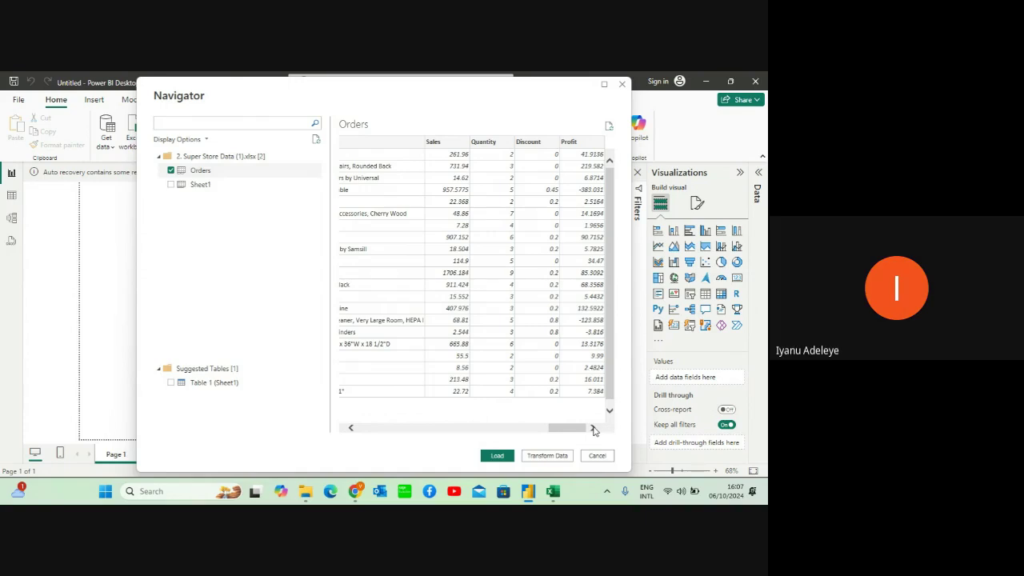
pyautogui.click(562, 456)
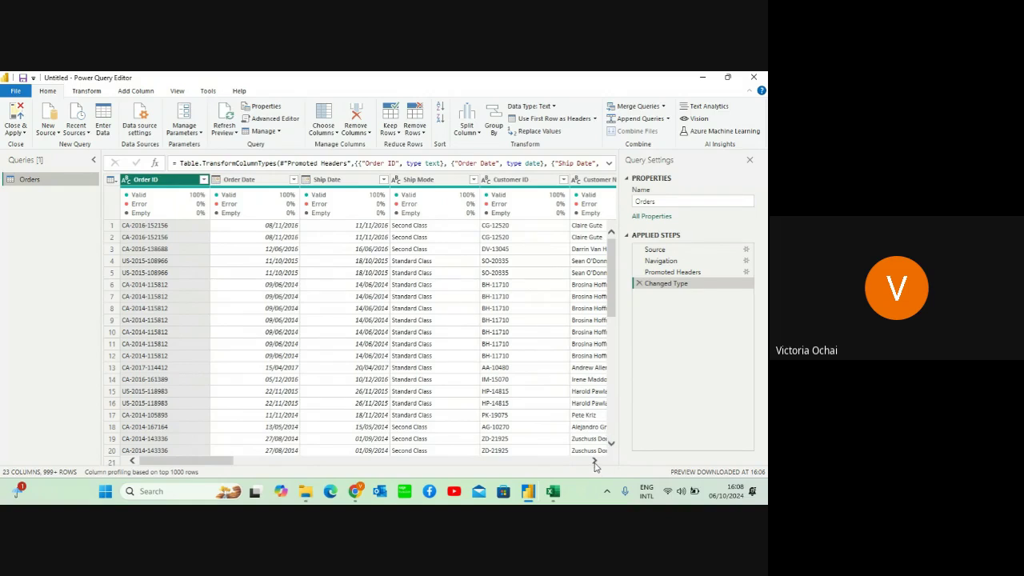
# Examine the columns of the Orders query from Order ID to the sales figures, including data types and column quality
pyautogui.moveTo(594, 462); pyautogui.dragTo(596, 465)
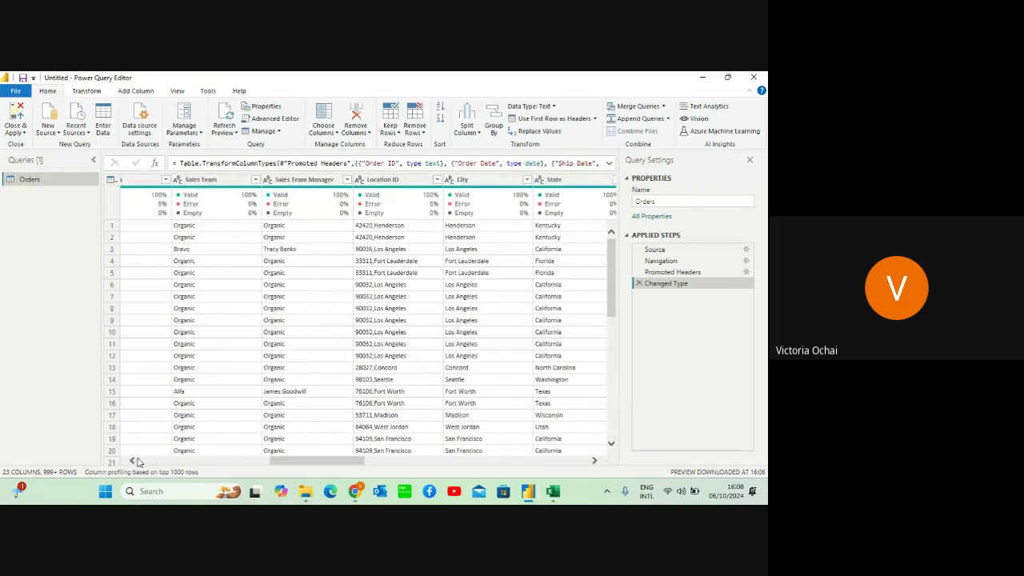
pyautogui.moveTo(135, 462); pyautogui.dragTo(136, 462)
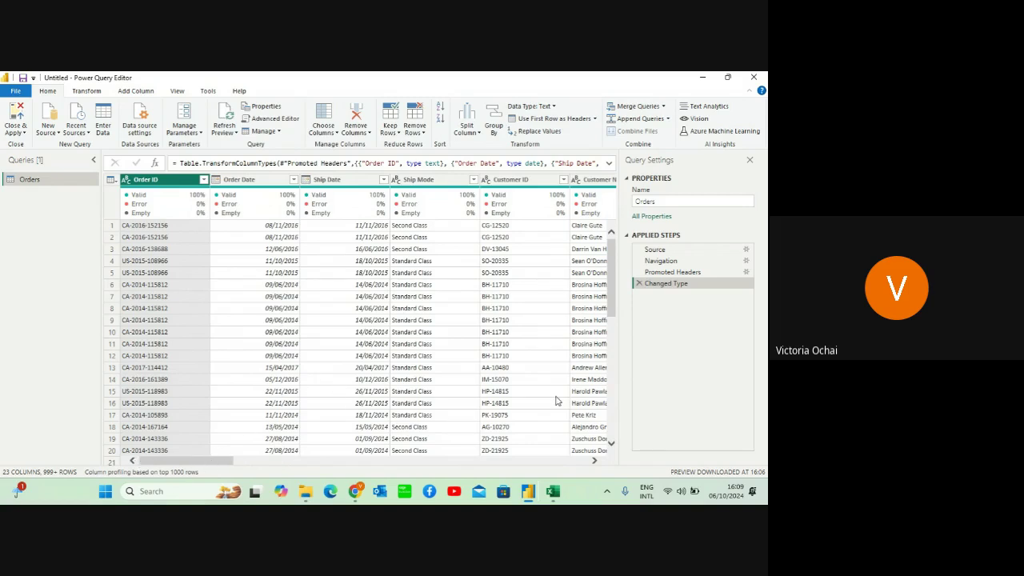
pyautogui.click(594, 461)
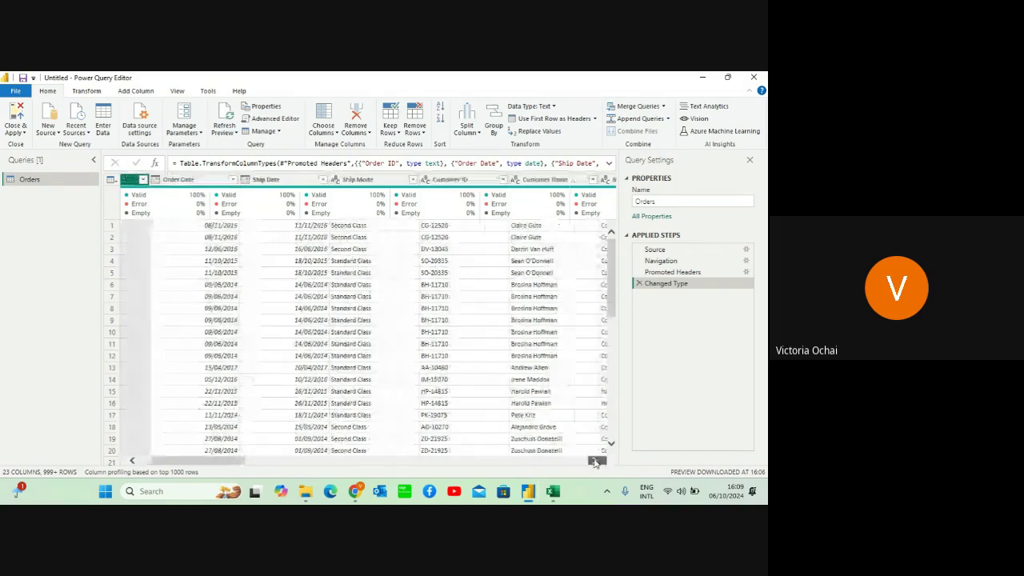
pyautogui.moveTo(594, 461); pyautogui.dragTo(594, 461)
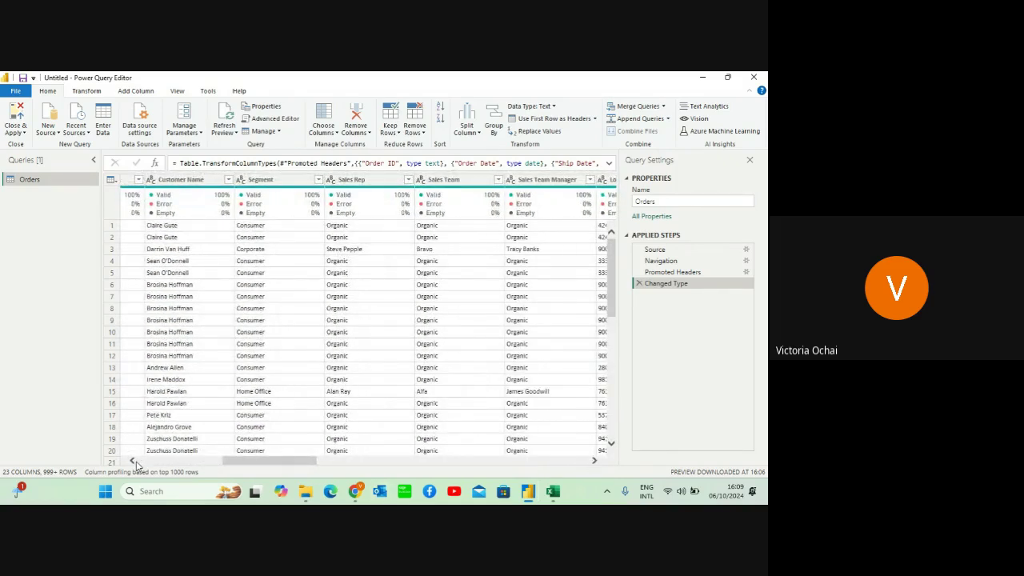
pyautogui.moveTo(136, 464); pyautogui.dragTo(136, 464)
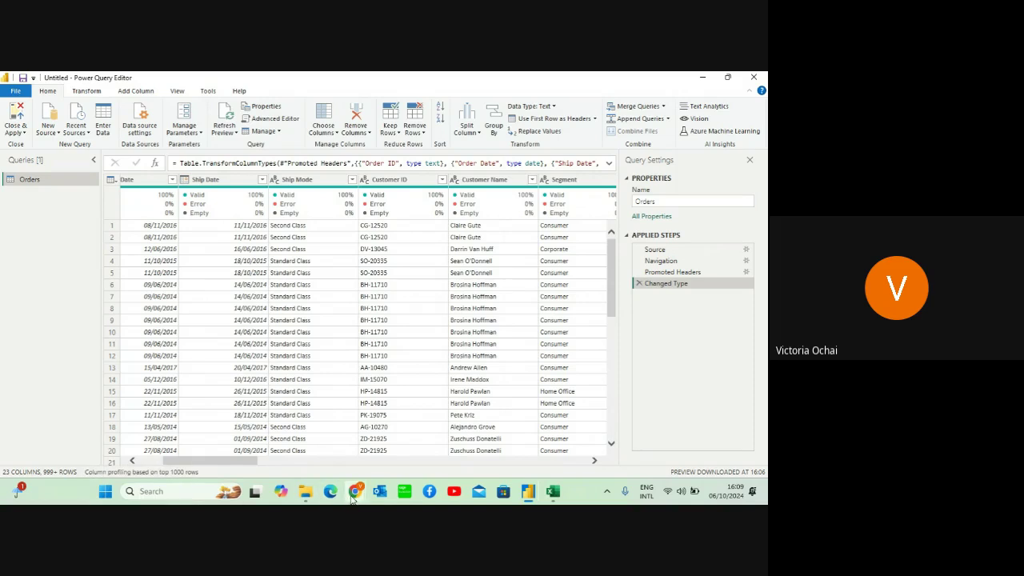
pyautogui.moveTo(354, 494)
pyautogui.click(307, 433)
pyautogui.moveTo(355, 496)
pyautogui.moveTo(225, 200)
pyautogui.hscroll(6, 594, 463)
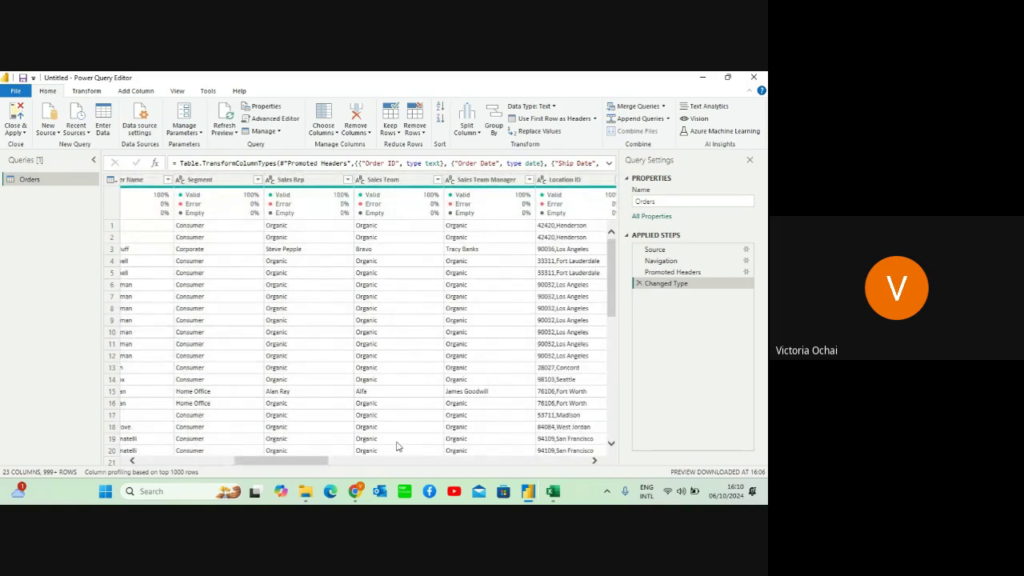
pyautogui.hscroll(-6, 132, 463)
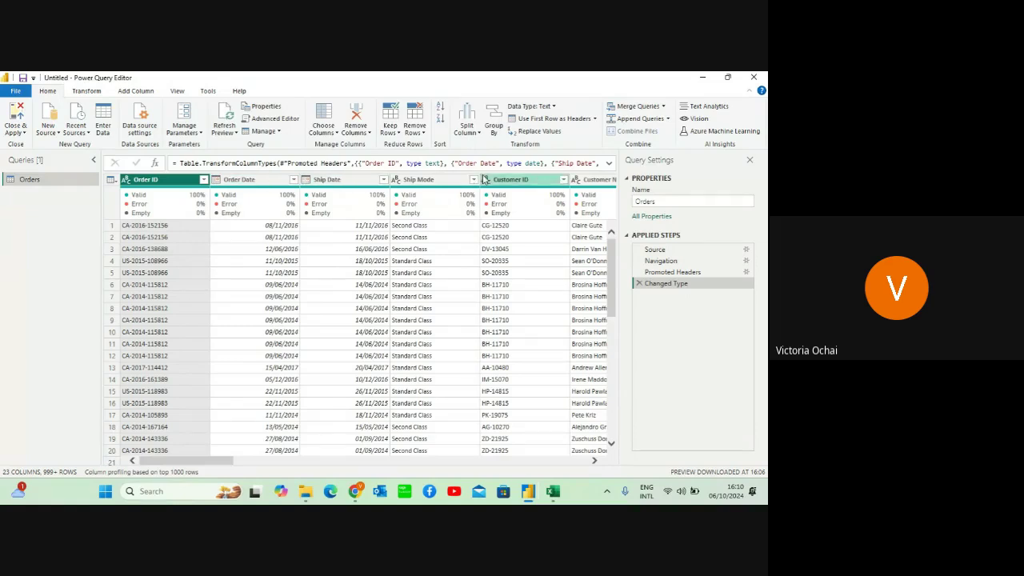
pyautogui.click(593, 461)
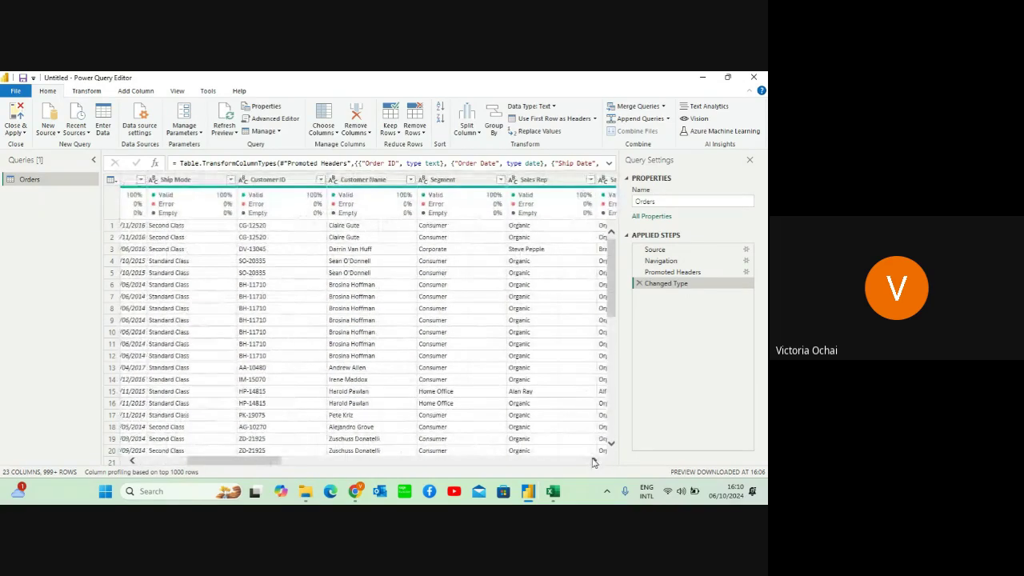
pyautogui.click(132, 463)
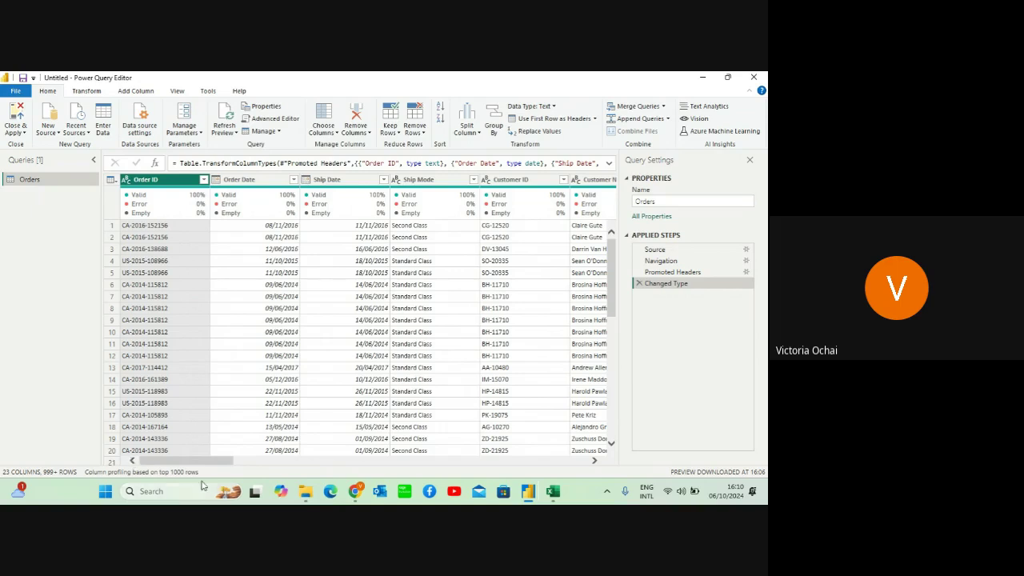
pyautogui.click(594, 462)
pyautogui.moveTo(594, 461); pyautogui.dragTo(595, 463)
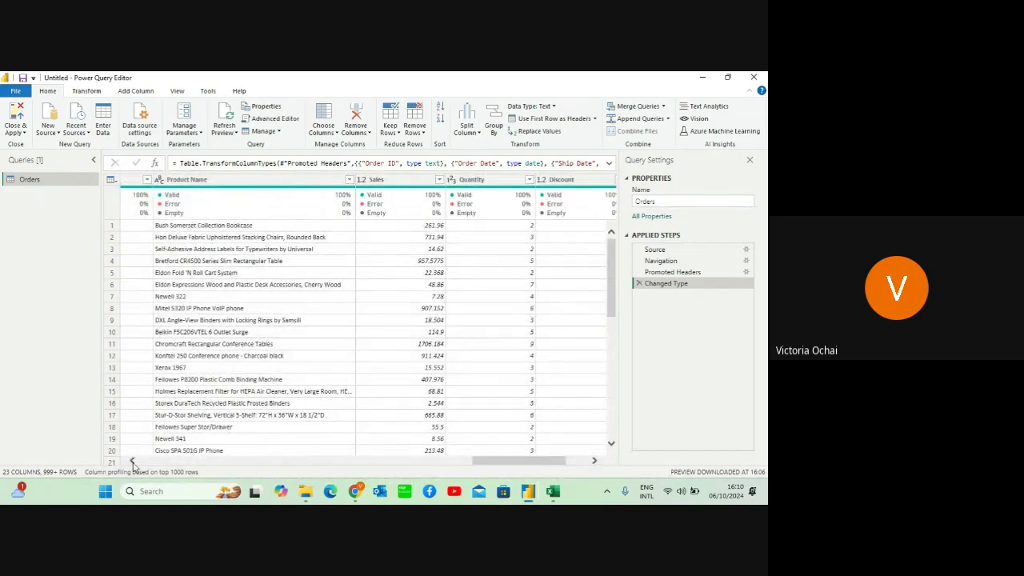
# Switch to the Excel workbook to review the planned dimension and fact tables, check the Meet call, and return to Power Query Editor
pyautogui.moveTo(134, 464); pyautogui.dragTo(134, 464)
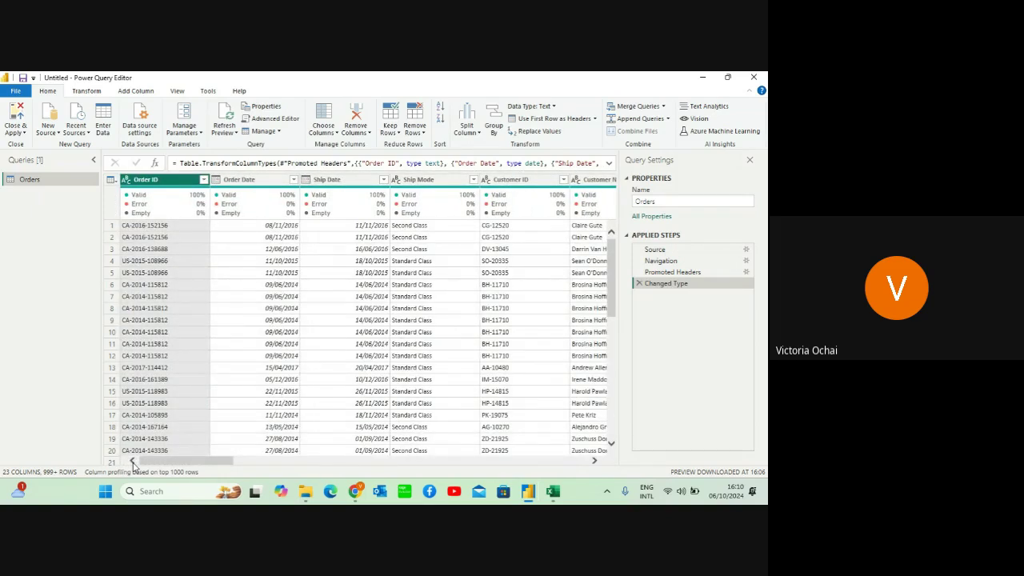
pyautogui.click(562, 497)
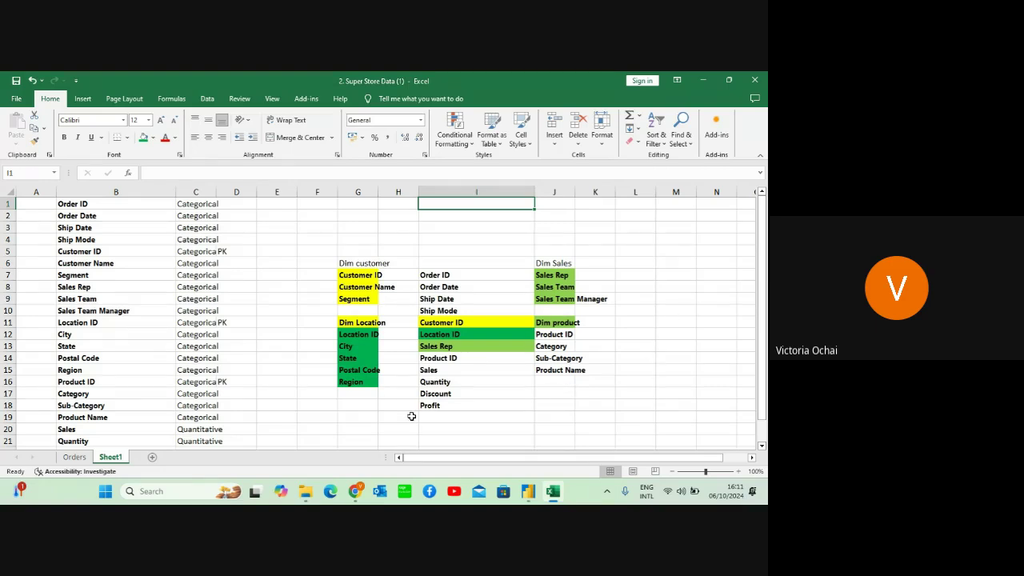
pyautogui.moveTo(355, 491)
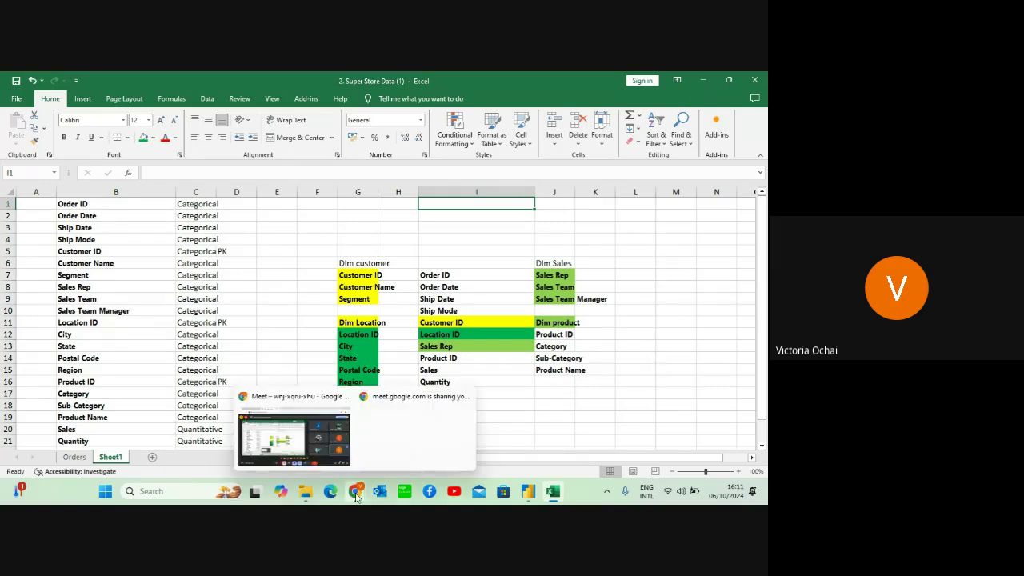
pyautogui.click(318, 436)
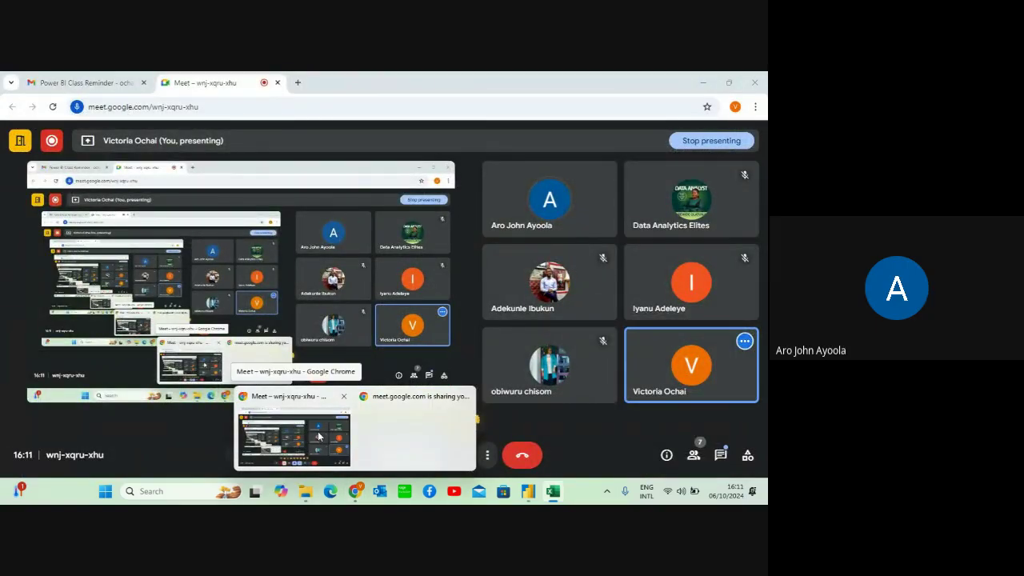
pyautogui.click(318, 436)
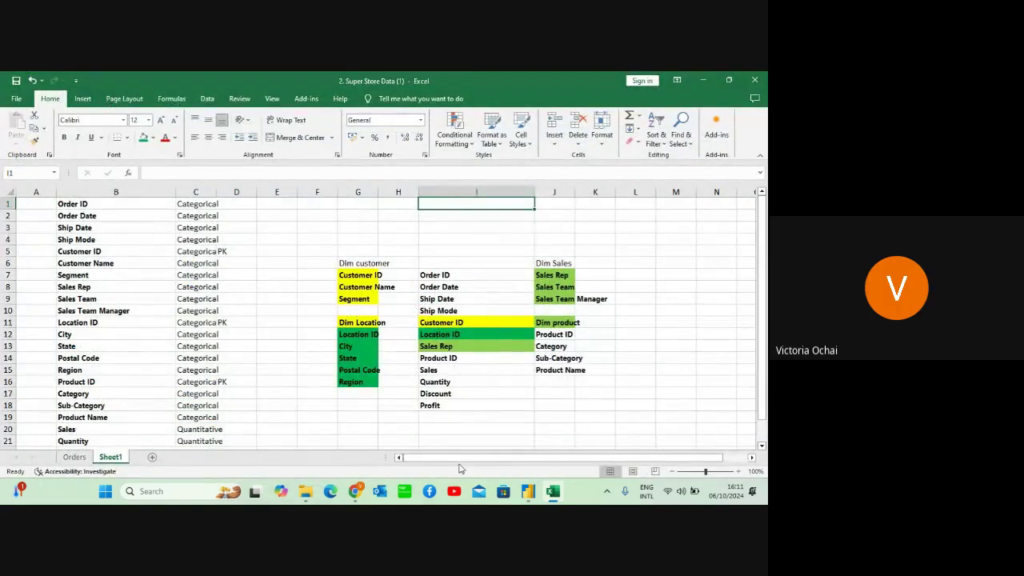
pyautogui.moveTo(528, 491)
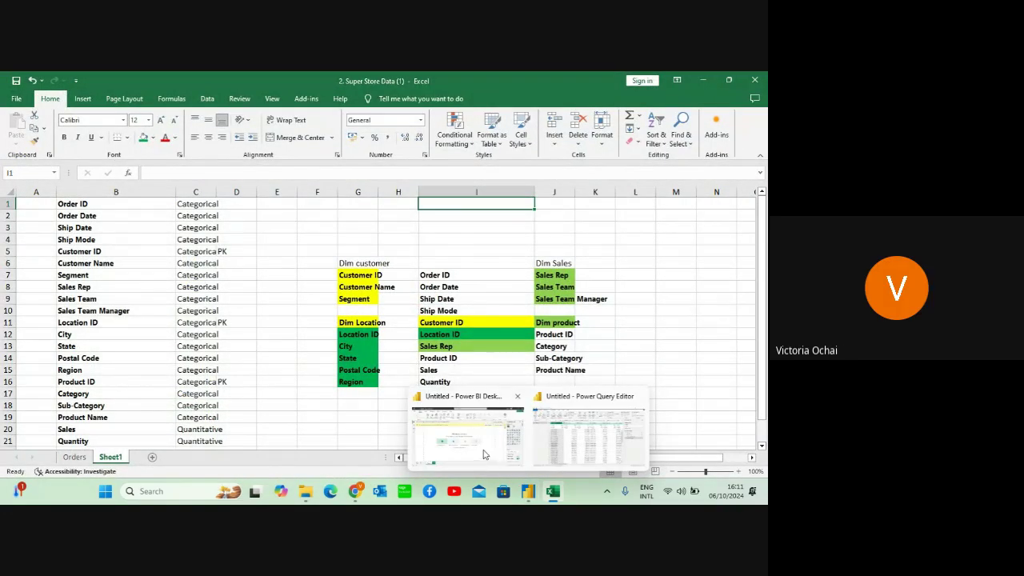
pyautogui.click(516, 444)
pyautogui.click(588, 436)
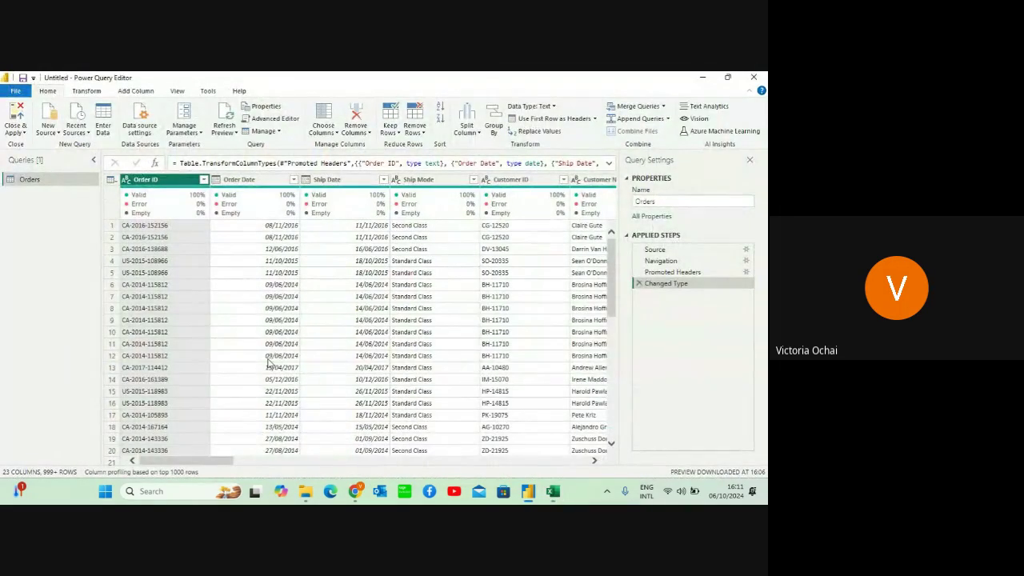
# Recheck the dimension tables planned on Sheet1 of the Excel workbook, and go back to the Orders query in Power Query Editor
pyautogui.rightClick(51, 186)
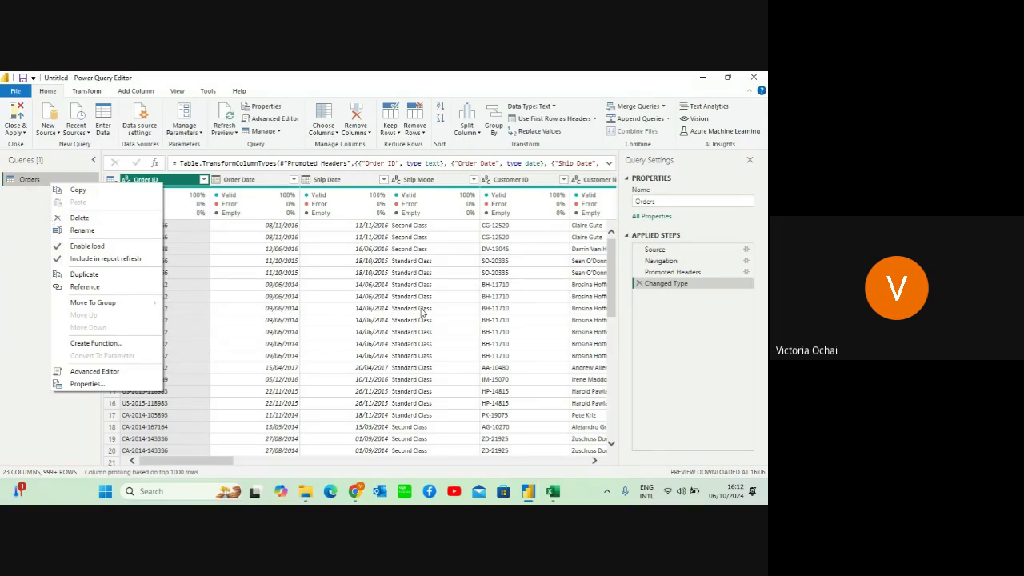
pyautogui.moveTo(558, 484)
pyautogui.moveTo(565, 452)
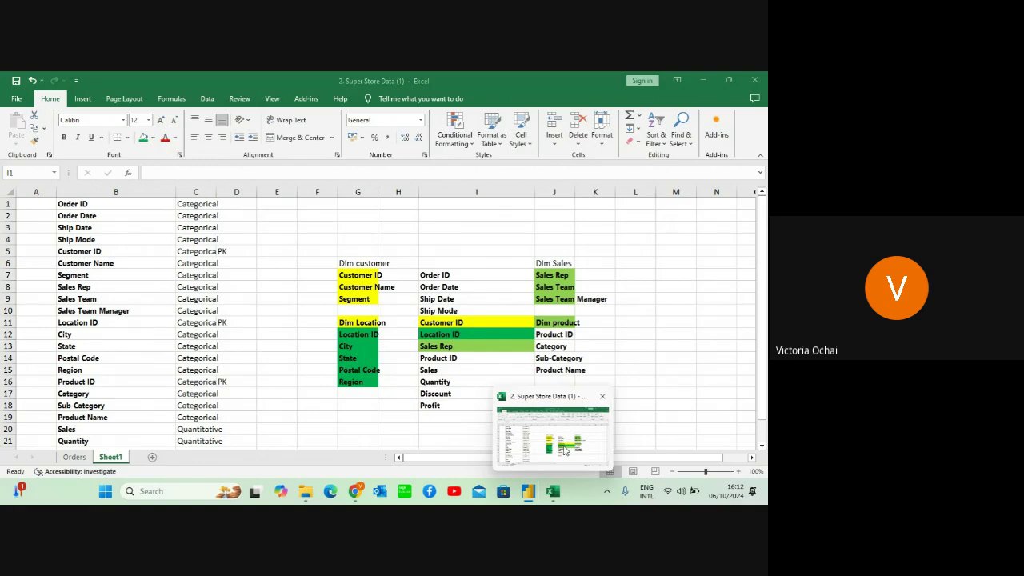
pyautogui.click(564, 450)
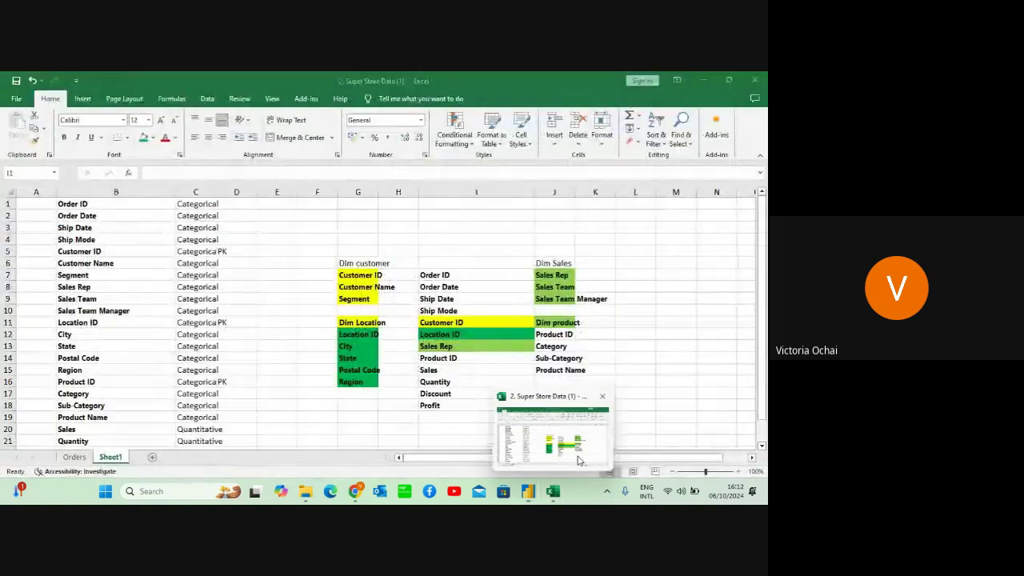
pyautogui.click(581, 461)
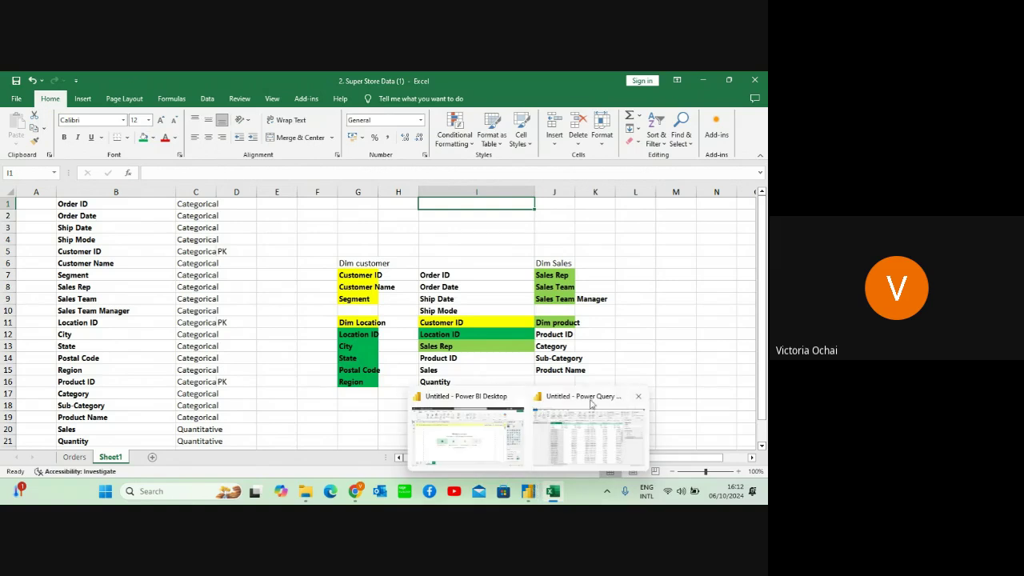
pyautogui.click(590, 439)
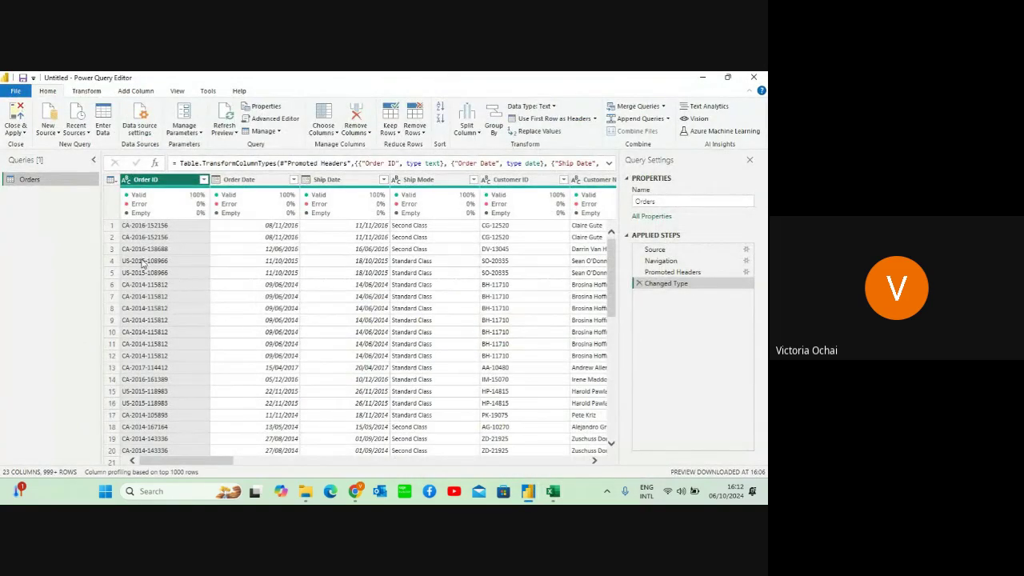
# Make four duplicates of the Orders query, one for each planned dimension table
pyautogui.rightClick(58, 185)
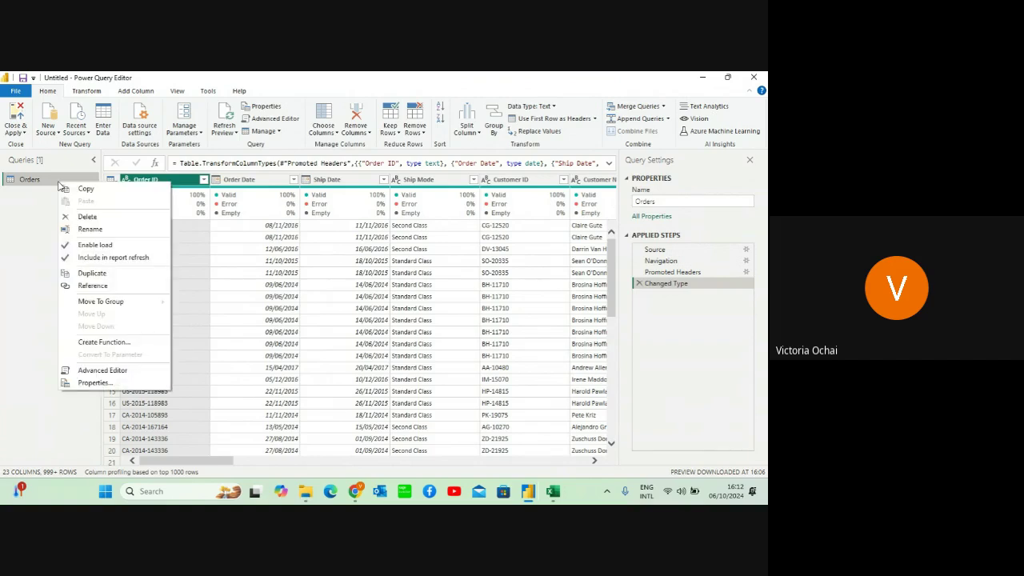
pyautogui.click(92, 273)
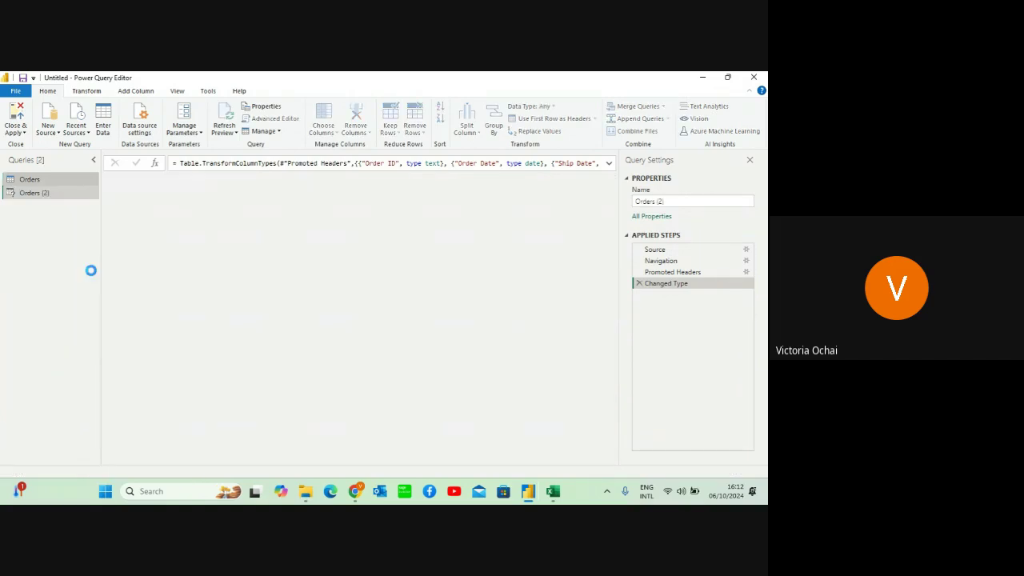
pyautogui.rightClick(69, 197)
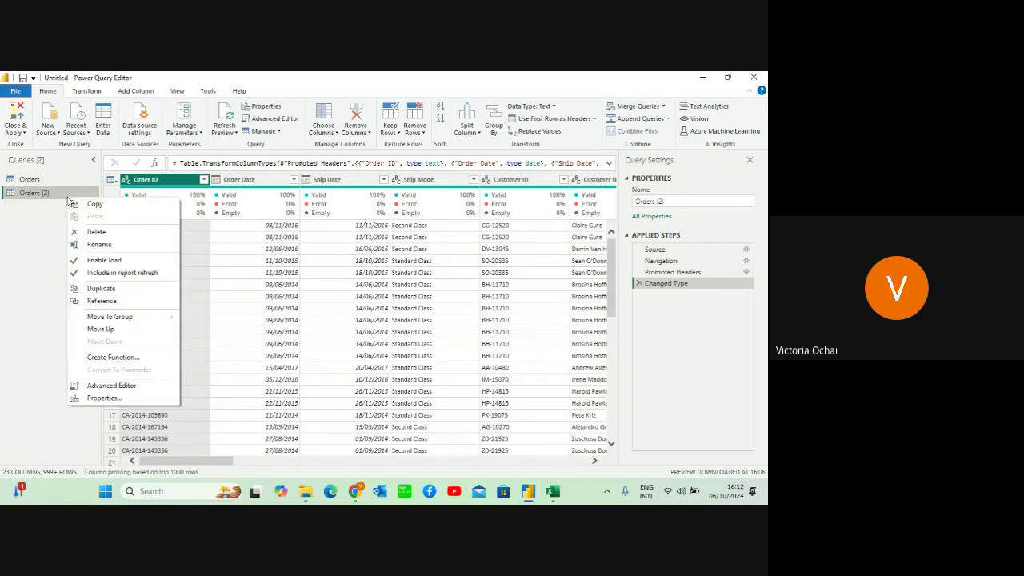
pyautogui.click(92, 290)
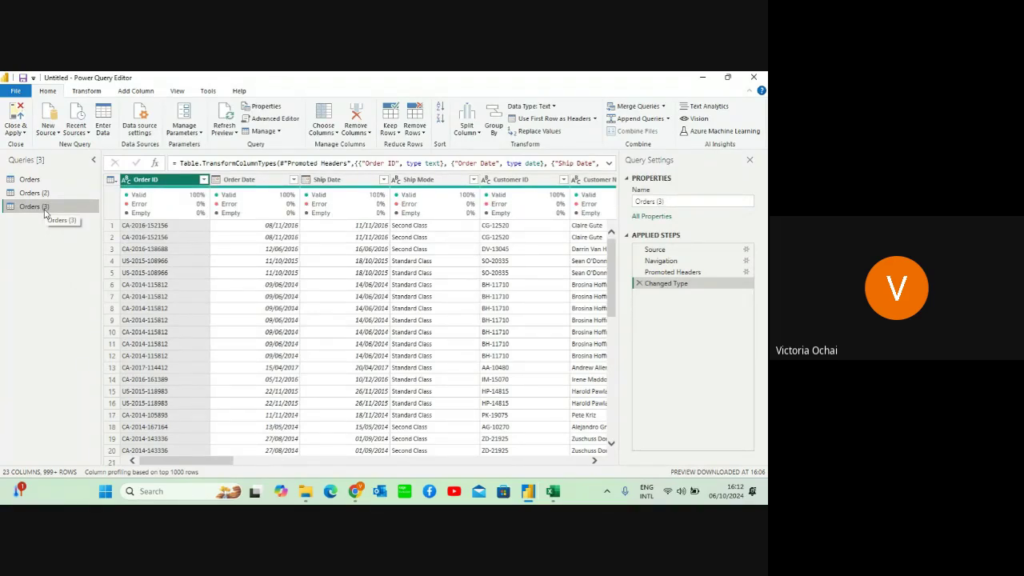
pyautogui.rightClick(46, 213)
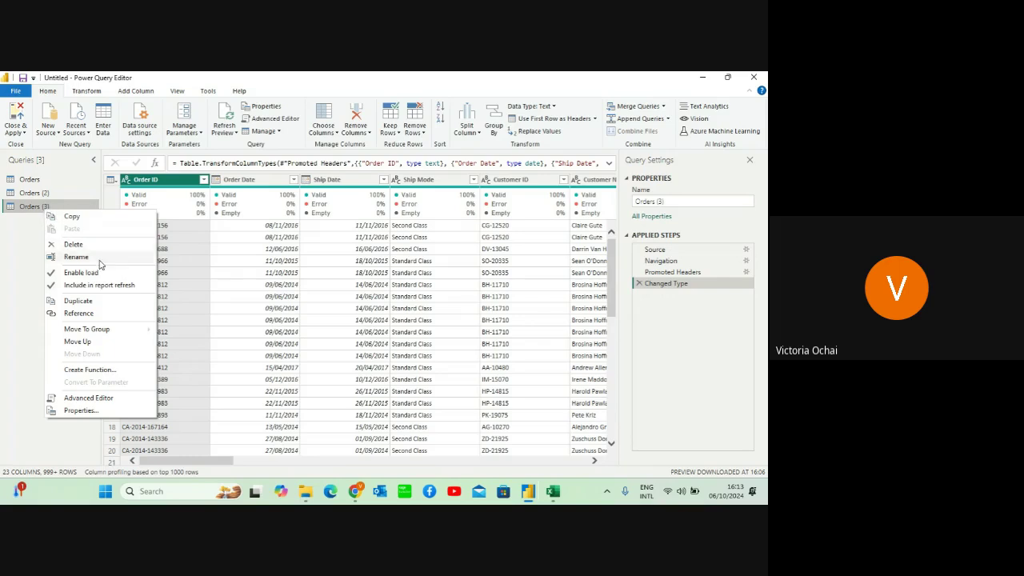
pyautogui.click(106, 306)
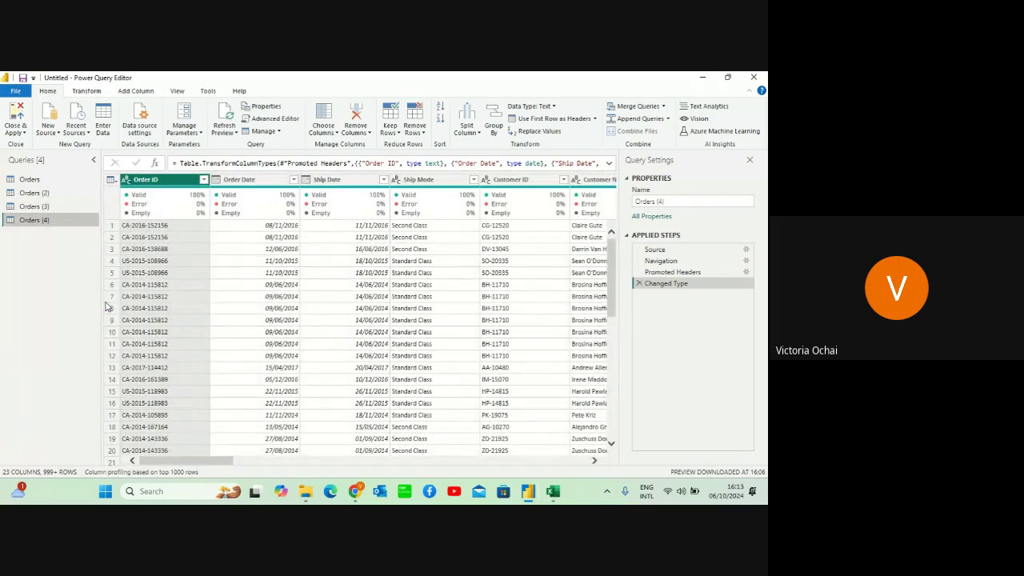
pyautogui.rightClick(57, 226)
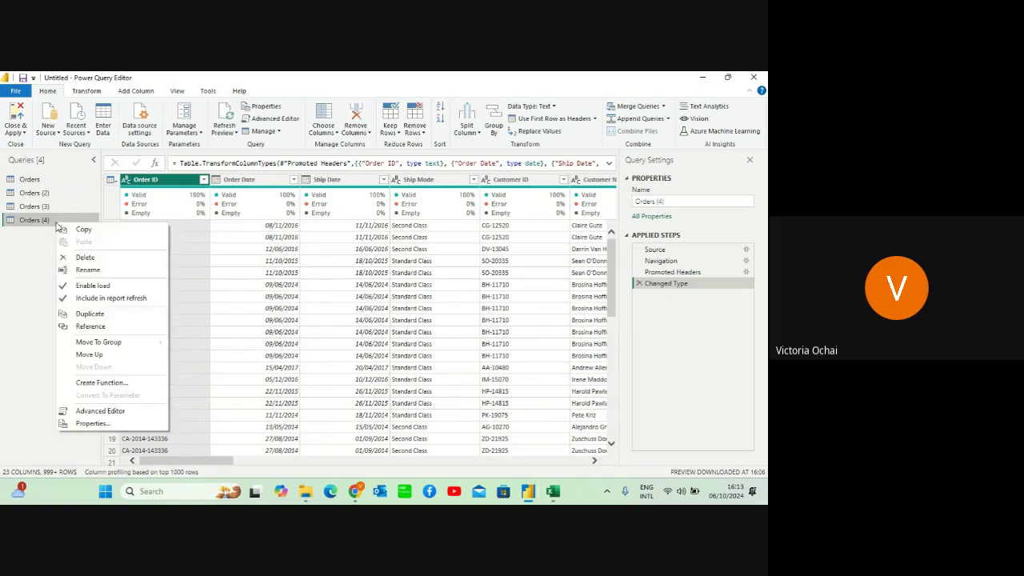
pyautogui.click(87, 317)
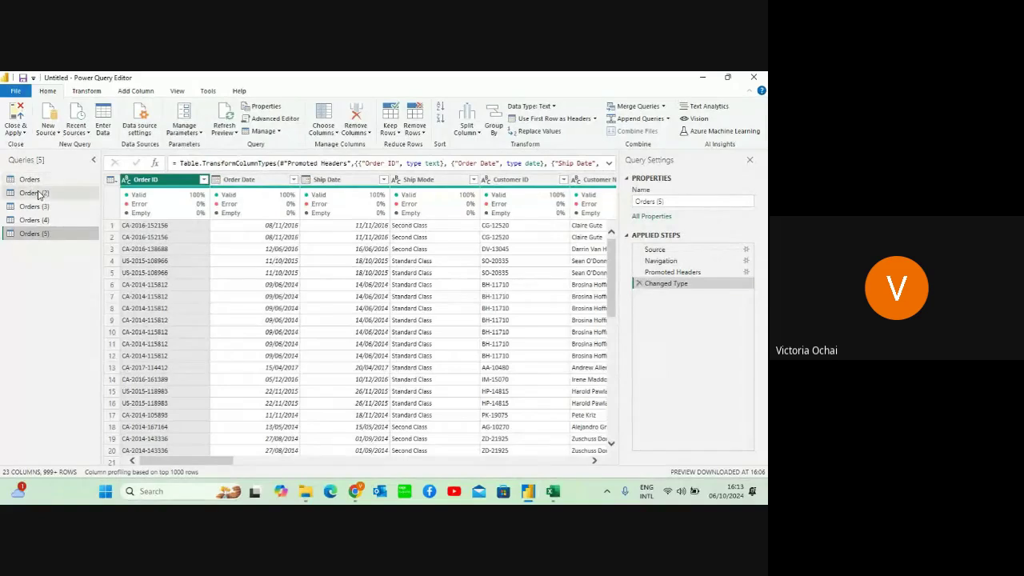
# Rename the Orders (2) query as Dim Customer
pyautogui.click(37, 193)
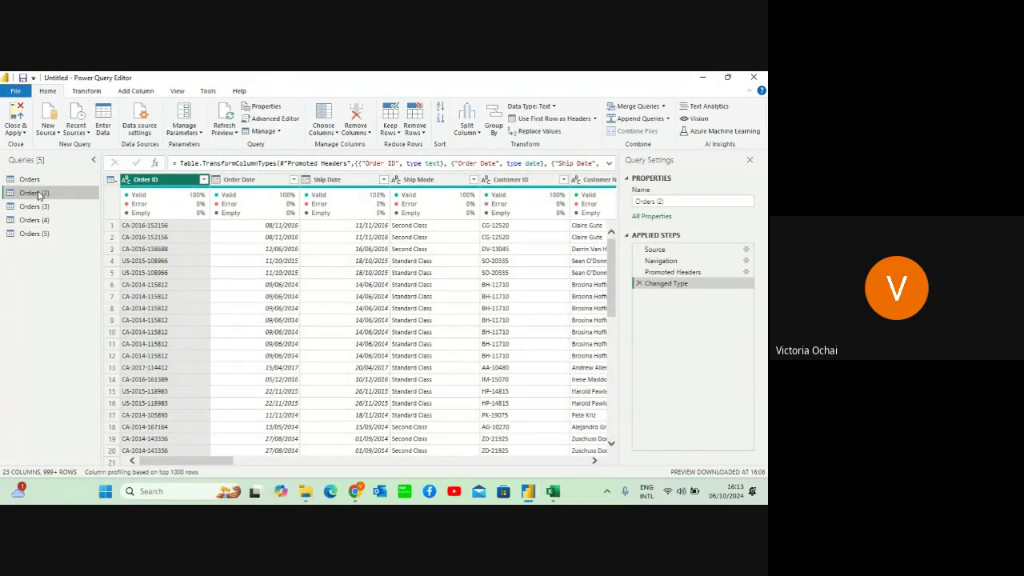
pyautogui.rightClick(38, 195)
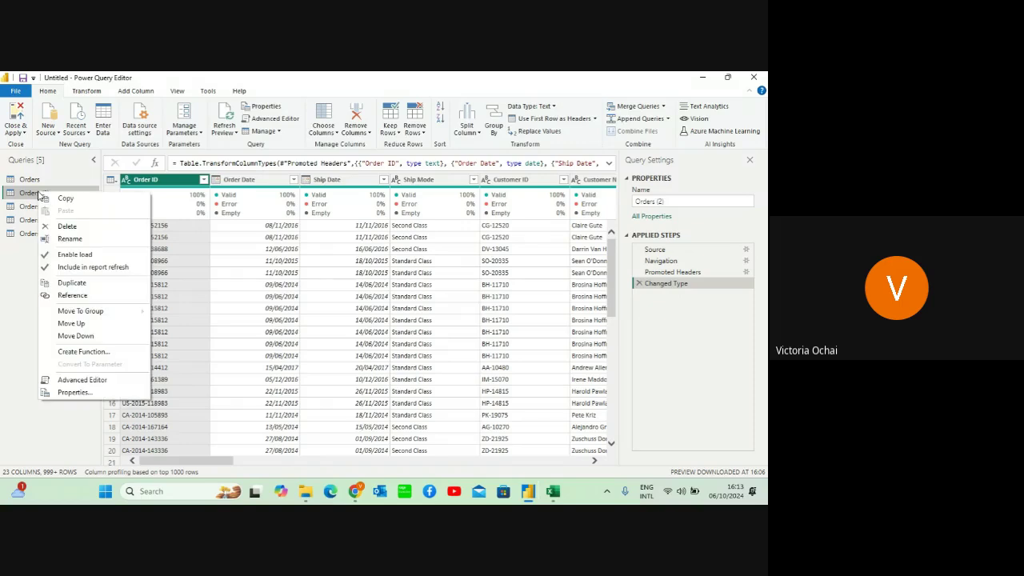
pyautogui.click(70, 238)
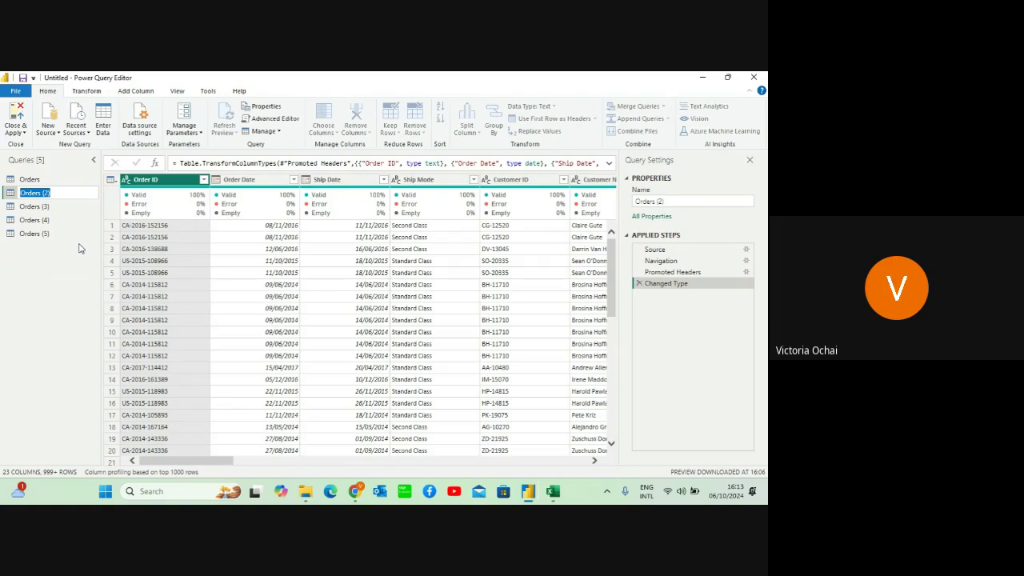
pyautogui.write('Dim')
pyautogui.write('Customer')
pyautogui.press('Return')
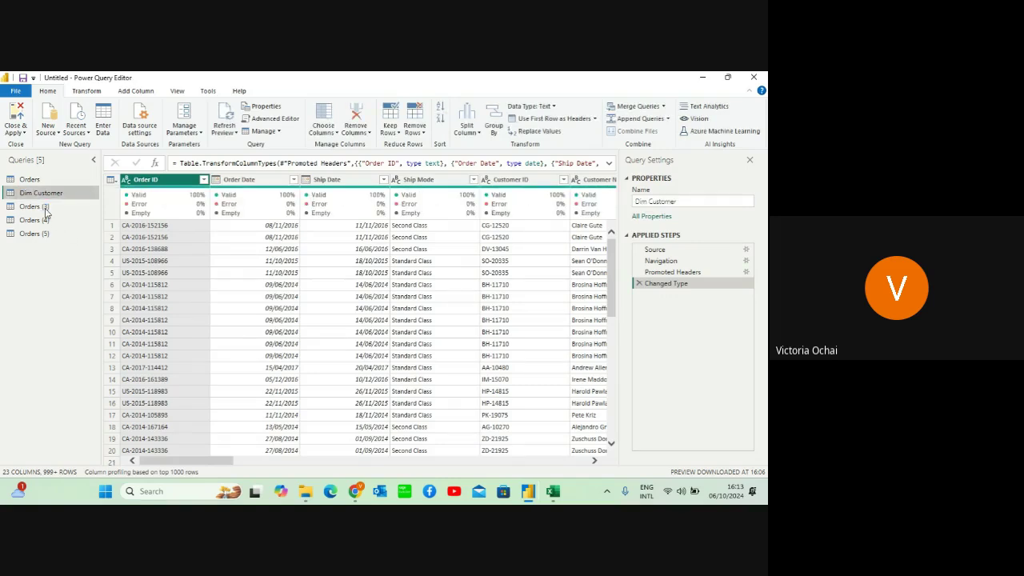
# Rename the Orders (3) query as Dim Product
pyautogui.rightClick(46, 210)
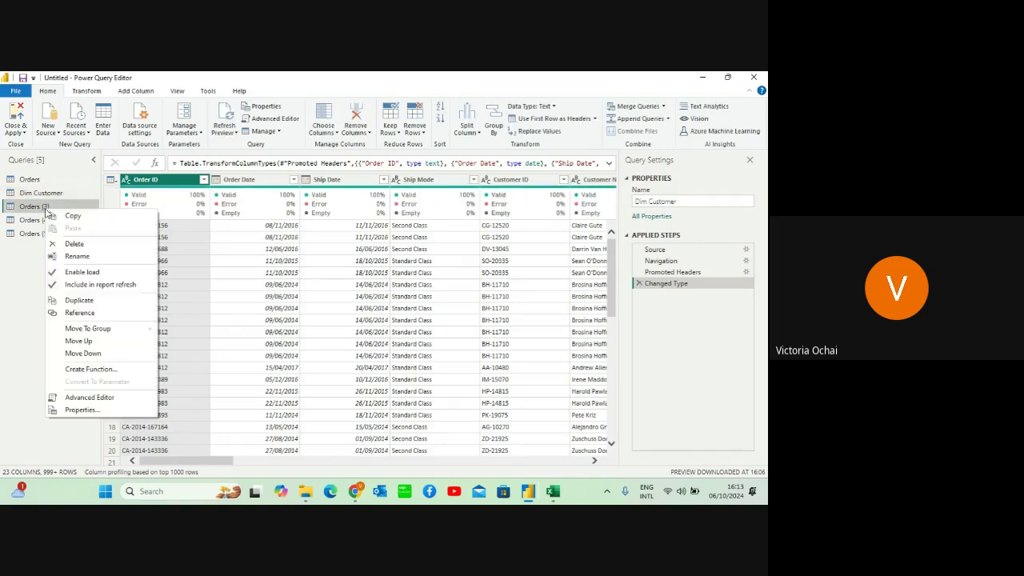
pyautogui.click(77, 256)
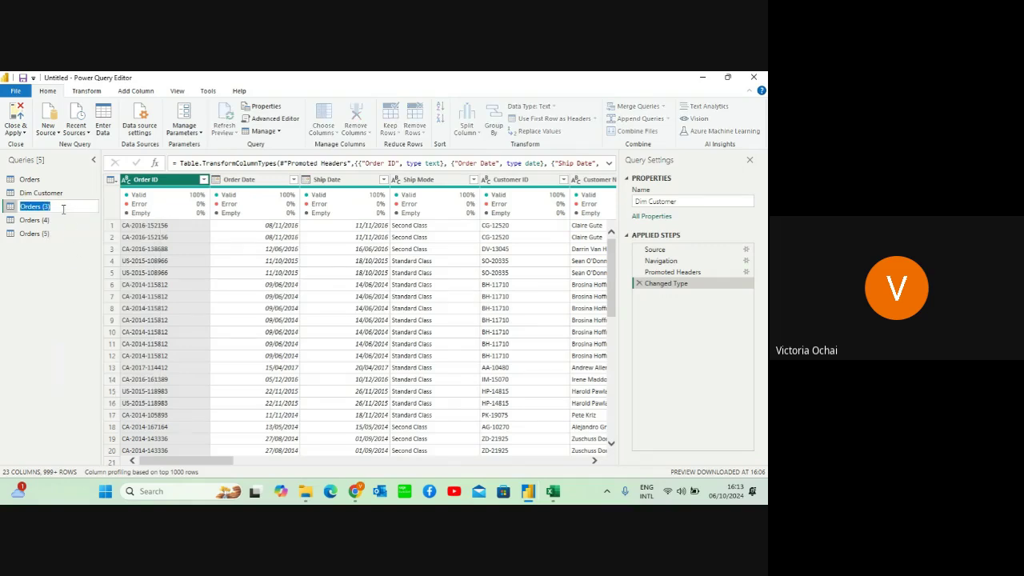
pyautogui.press('BackSpace')
pyautogui.write('Dim Product')
pyautogui.press('Return')
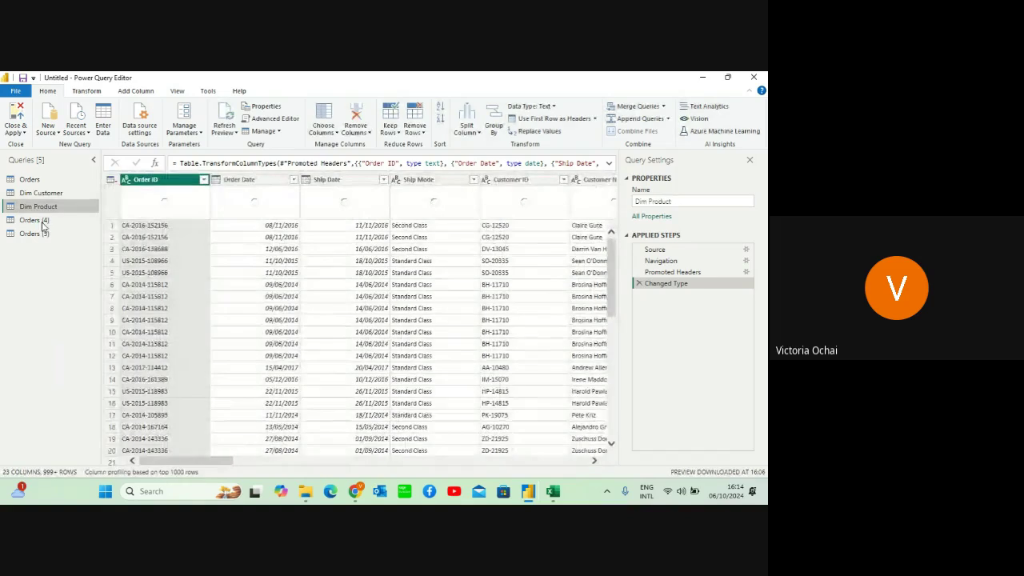
# Rename the Orders (4) query as Dim Sales
pyautogui.click(38, 219)
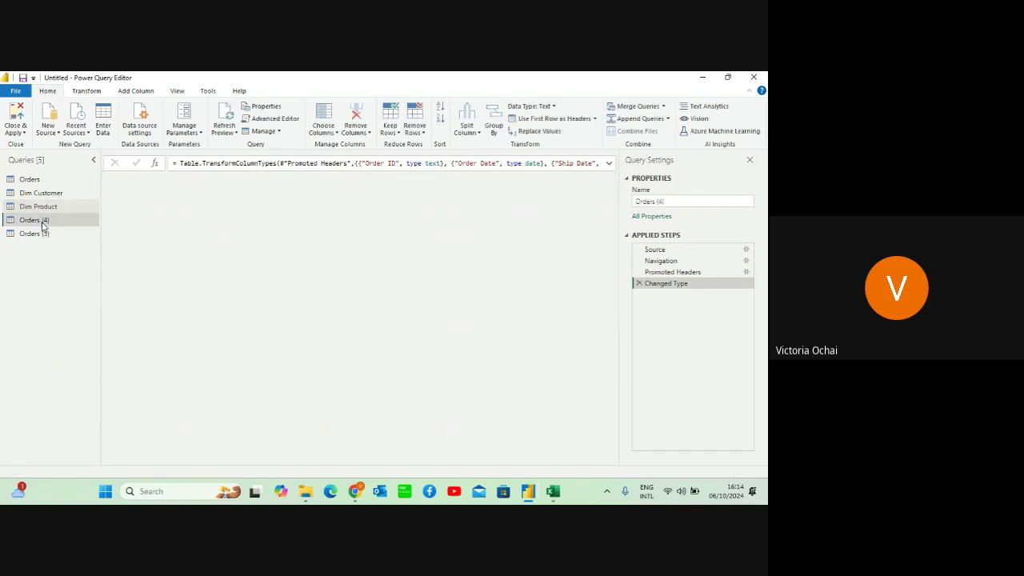
pyautogui.rightClick(44, 222)
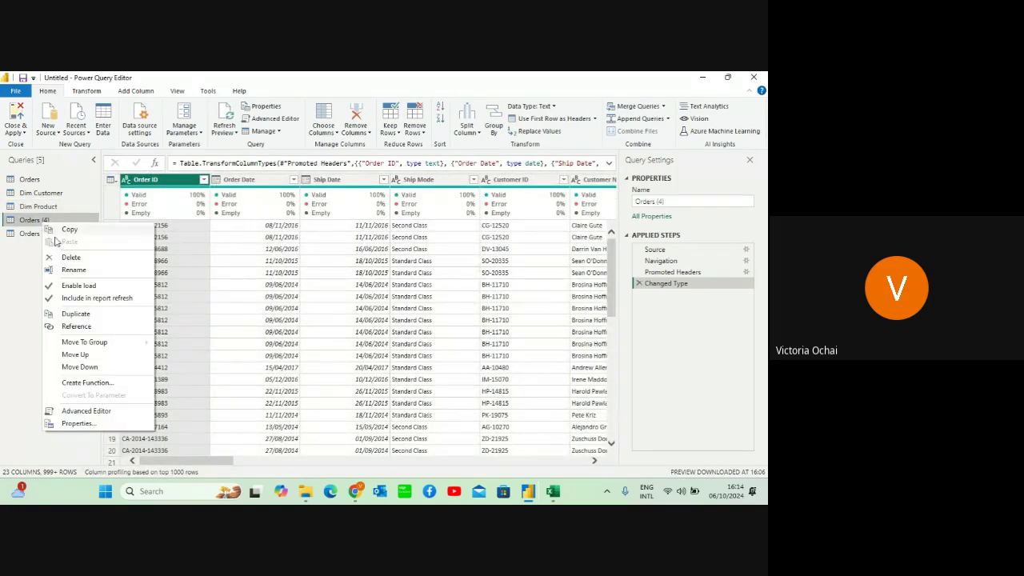
pyautogui.click(69, 271)
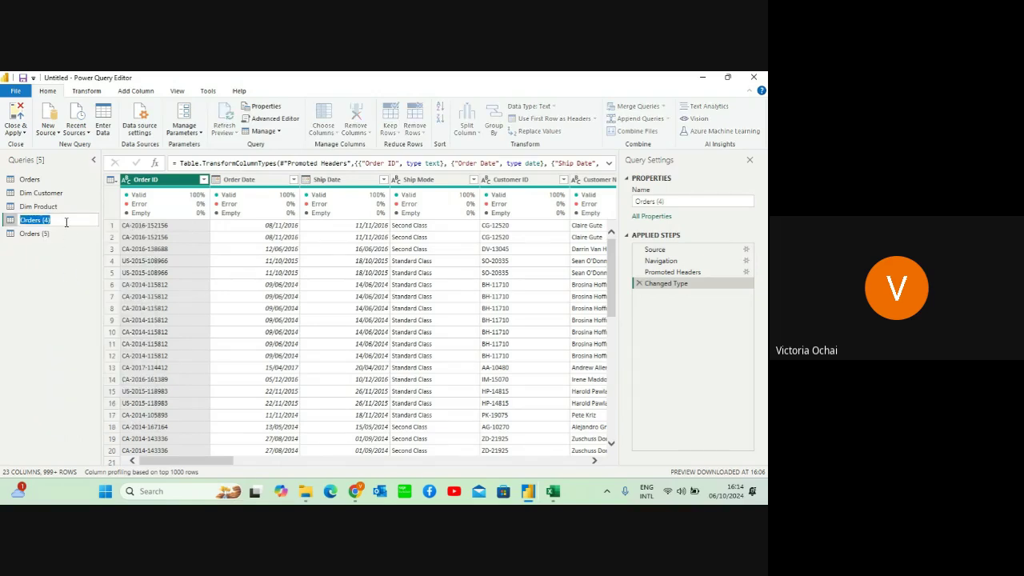
pyautogui.write('D')
pyautogui.write('im')
pyautogui.write(' S')
pyautogui.write('lae')
pyautogui.press('BackSpace')
pyautogui.press('BackSpace')
pyautogui.press('BackSpace')
pyautogui.write('ales')
pyautogui.press('Return')
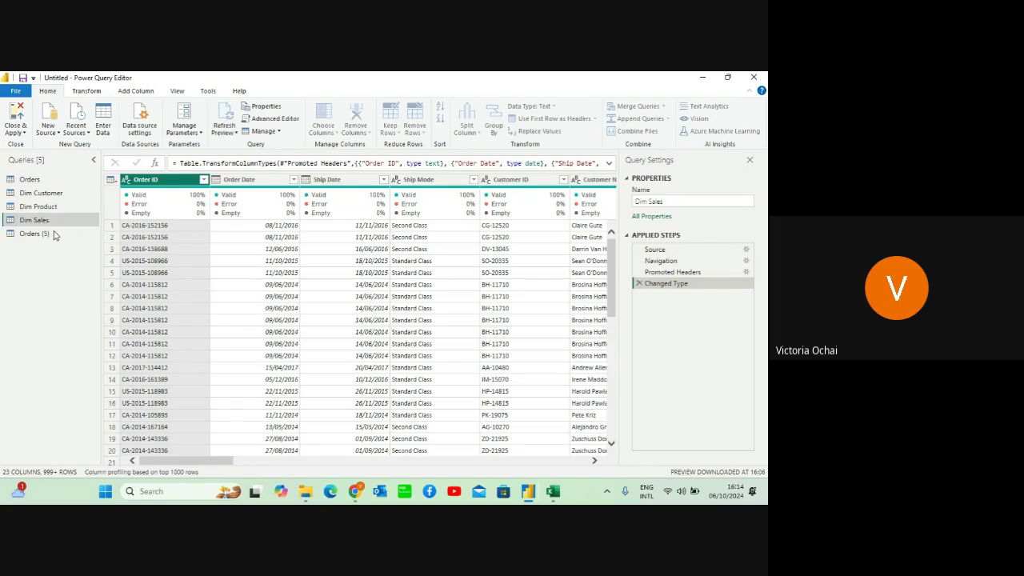
# Rename the Orders (5) query as Dim Location
pyautogui.click(33, 234)
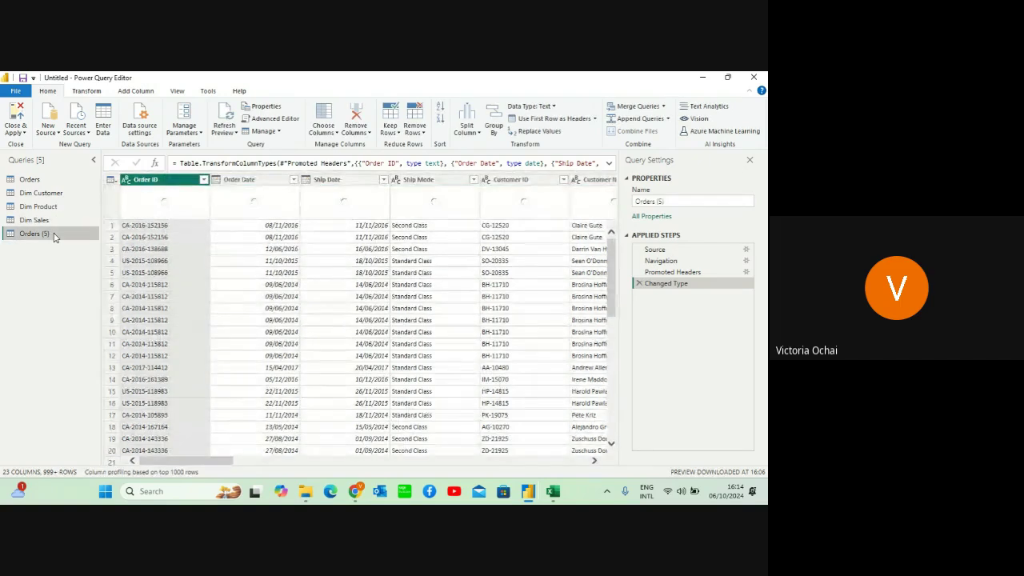
pyautogui.rightClick(56, 238)
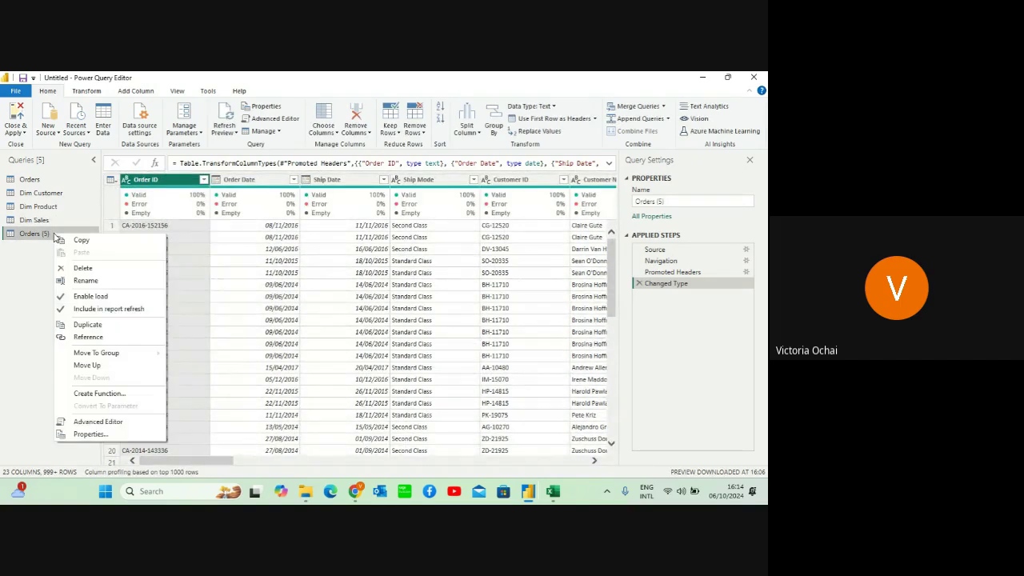
pyautogui.click(80, 282)
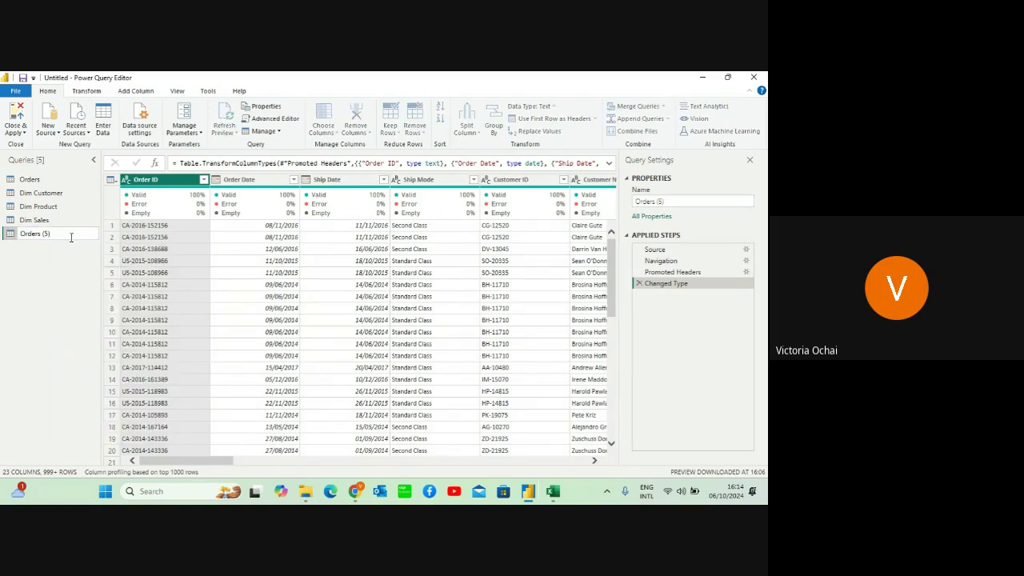
pyautogui.press('BackSpace')
pyautogui.press('BackSpace')
pyautogui.press('BackSpace')
pyautogui.press('BackSpace')
pyautogui.press('BackSpace')
pyautogui.press('BackSpace')
pyautogui.press('BackSpace')
pyautogui.press('BackSpace')
pyautogui.press('BackSpace')
pyautogui.write('Dim Location')
pyautogui.press('Return')
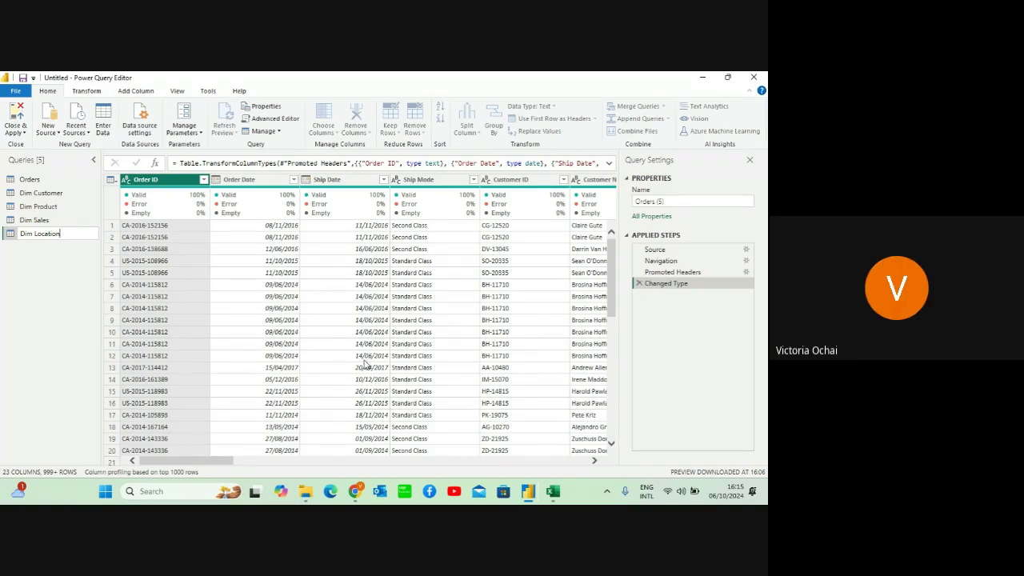
# Switch to the Super Store Data workbook in Excel and select the header row of the Orders sheet
pyautogui.click(550, 495)
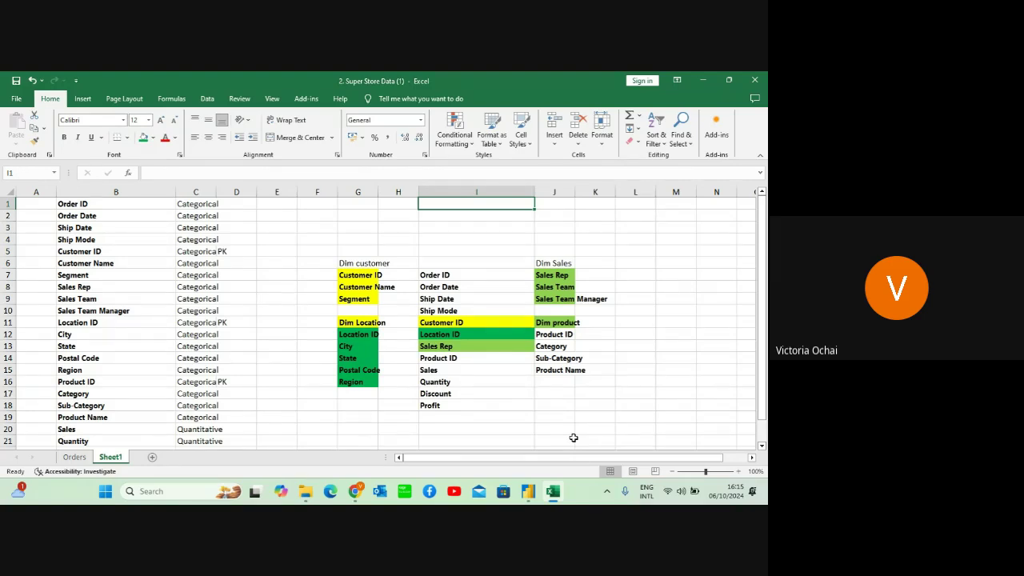
pyautogui.click(75, 457)
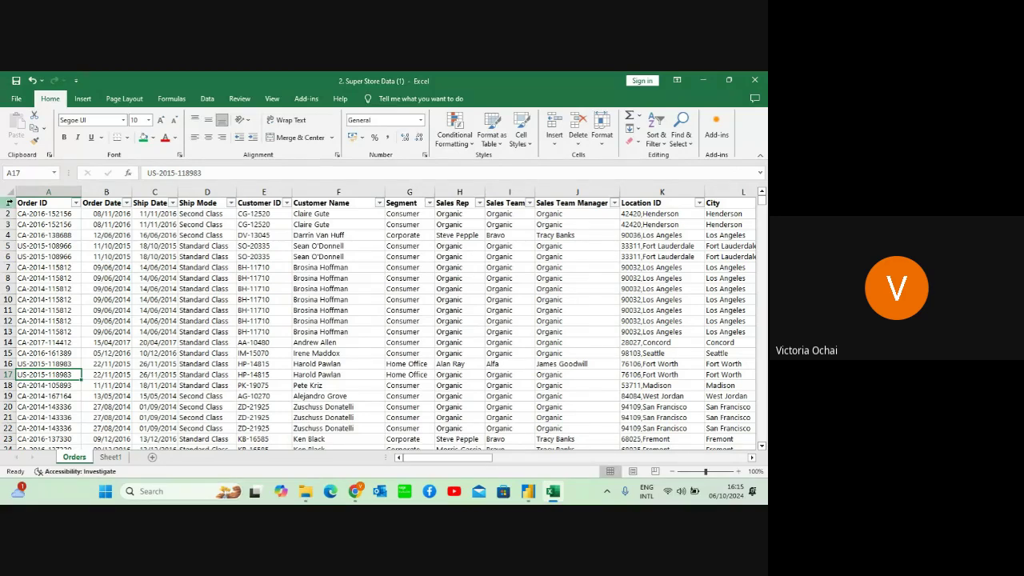
pyautogui.click(9, 202)
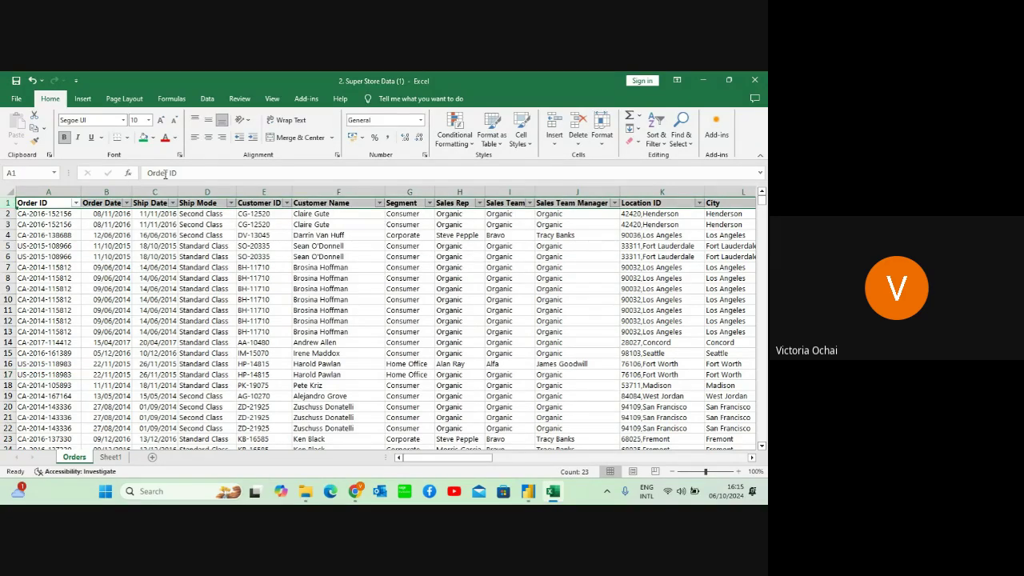
# Review the field list in column B of Sheet1, from Sales Team Manager up to Order ID
pyautogui.click(110, 457)
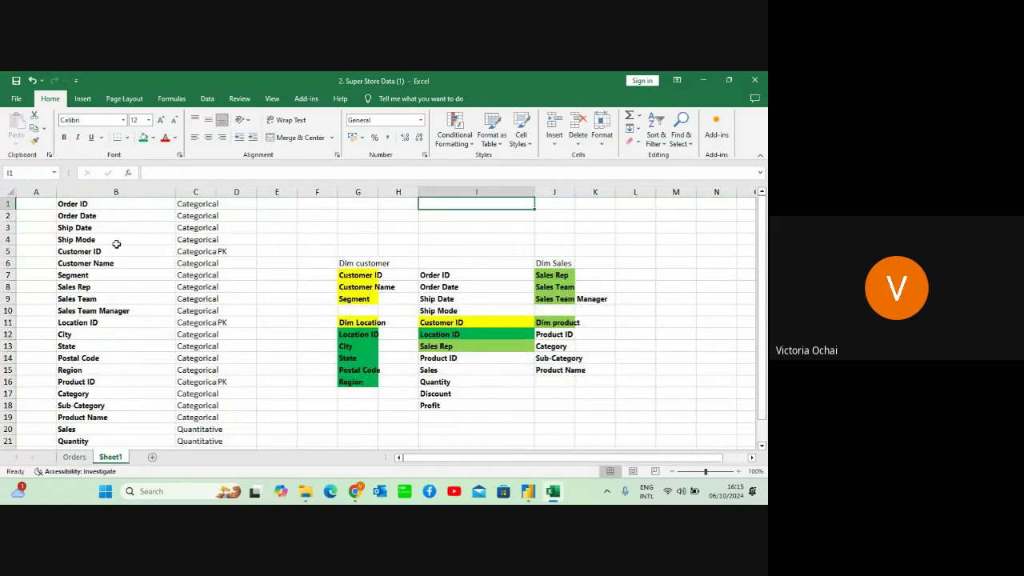
pyautogui.click(122, 308)
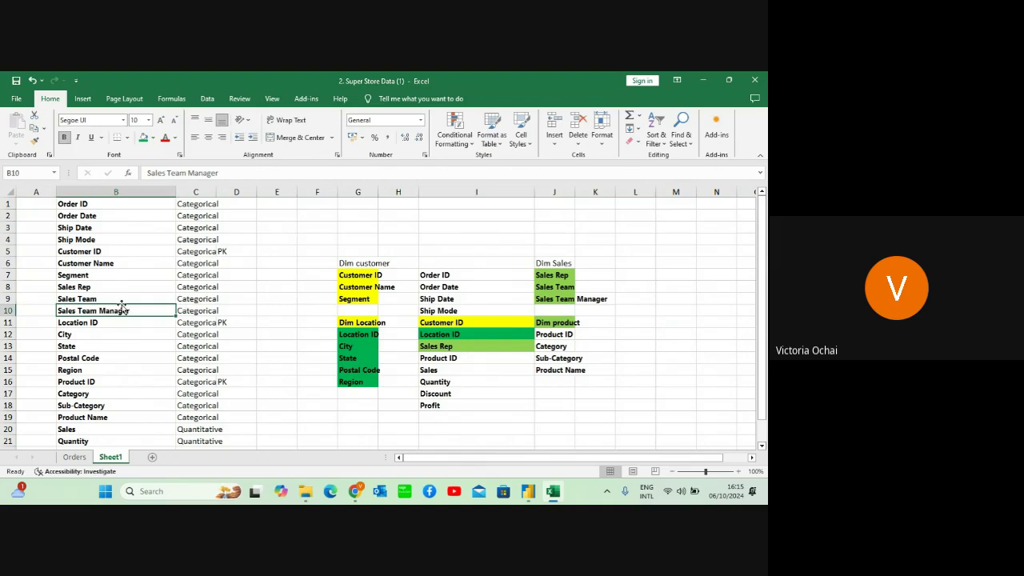
pyautogui.press('Up')
pyautogui.press('Up')
pyautogui.press('Up')
pyautogui.press('Up')
pyautogui.press('Up')
pyautogui.press('Up')
pyautogui.press('Up')
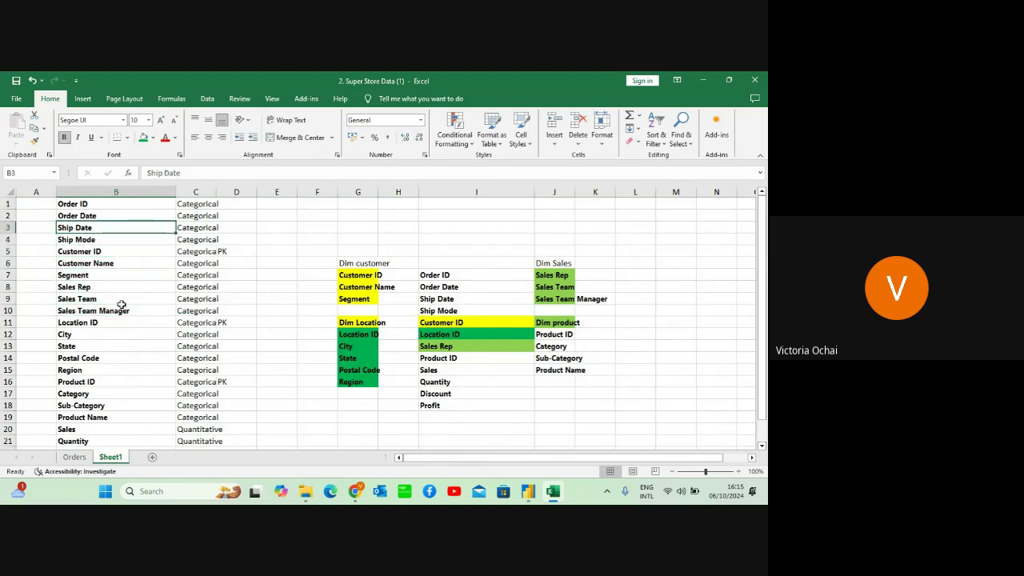
pyautogui.press('Up')
pyautogui.press('Up')
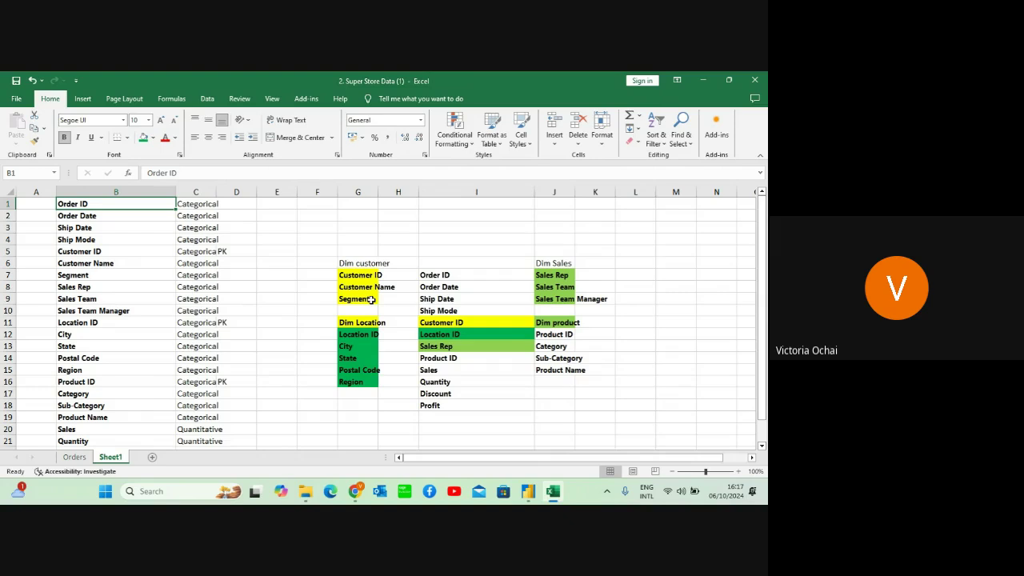
# Compare the Orders sheet and the Power Query table list with the planned dimension and fact tables in Sheet1
pyautogui.click(74, 457)
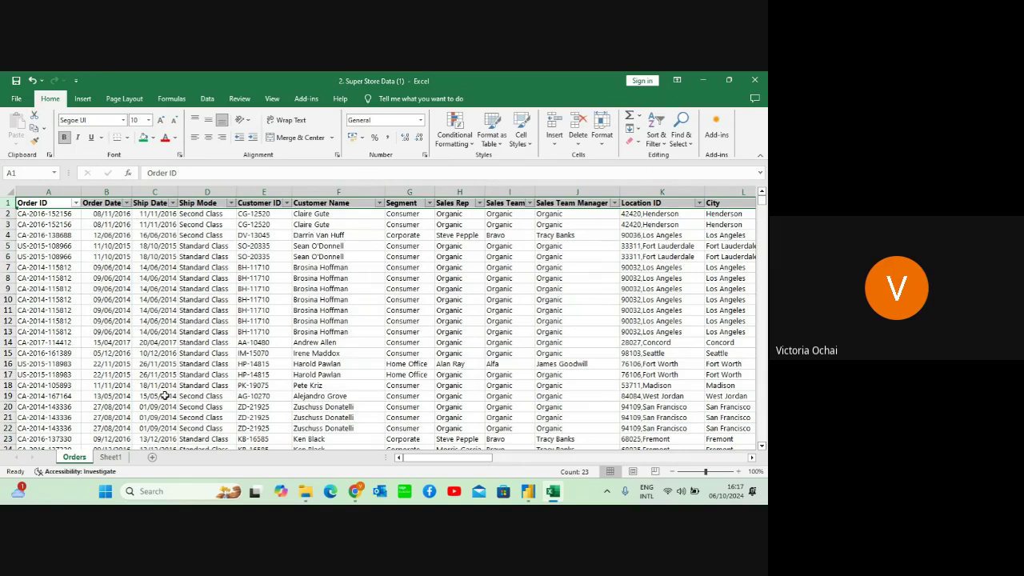
pyautogui.click(112, 457)
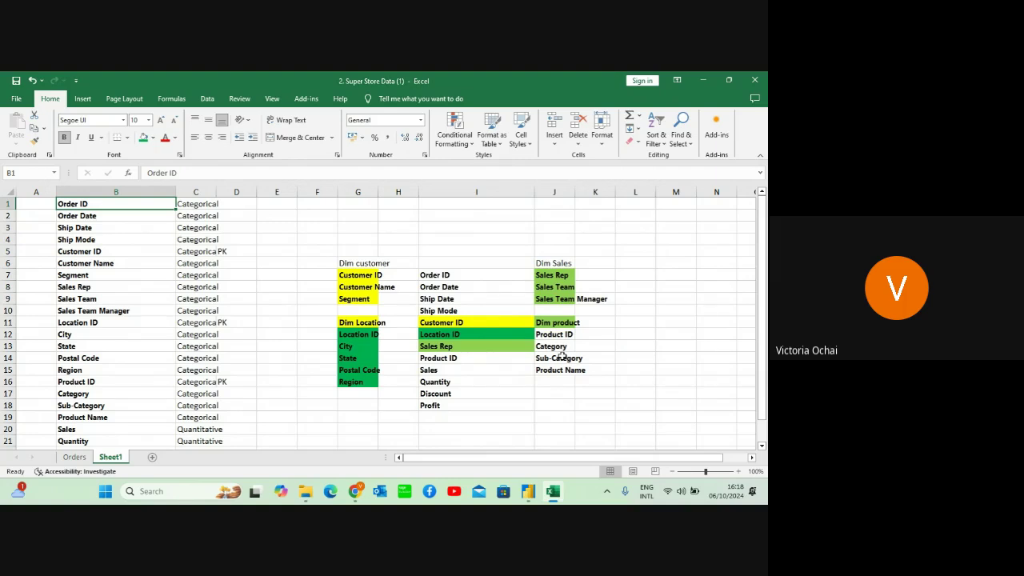
pyautogui.click(73, 457)
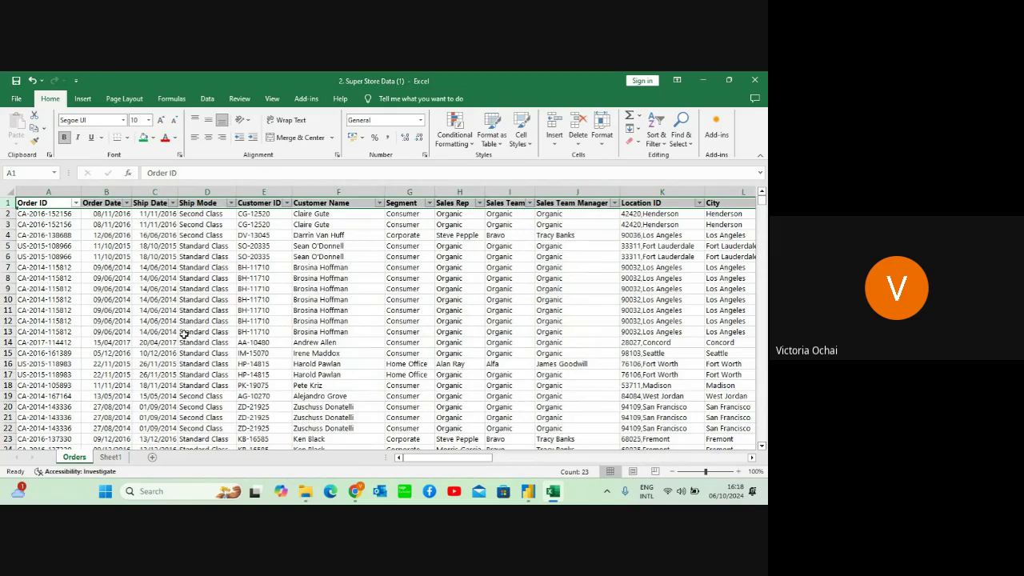
pyautogui.moveTo(527, 496)
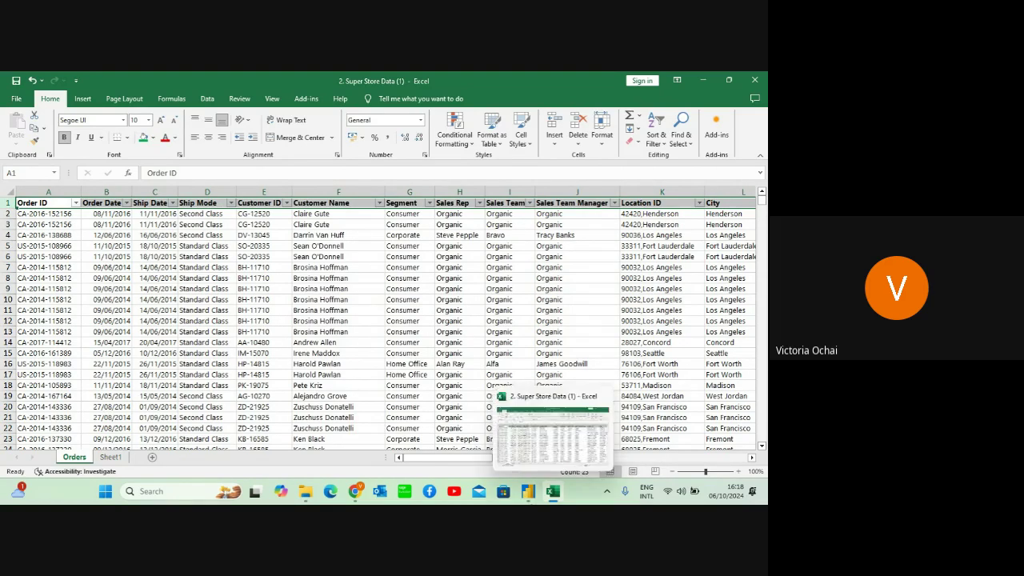
pyautogui.click(595, 440)
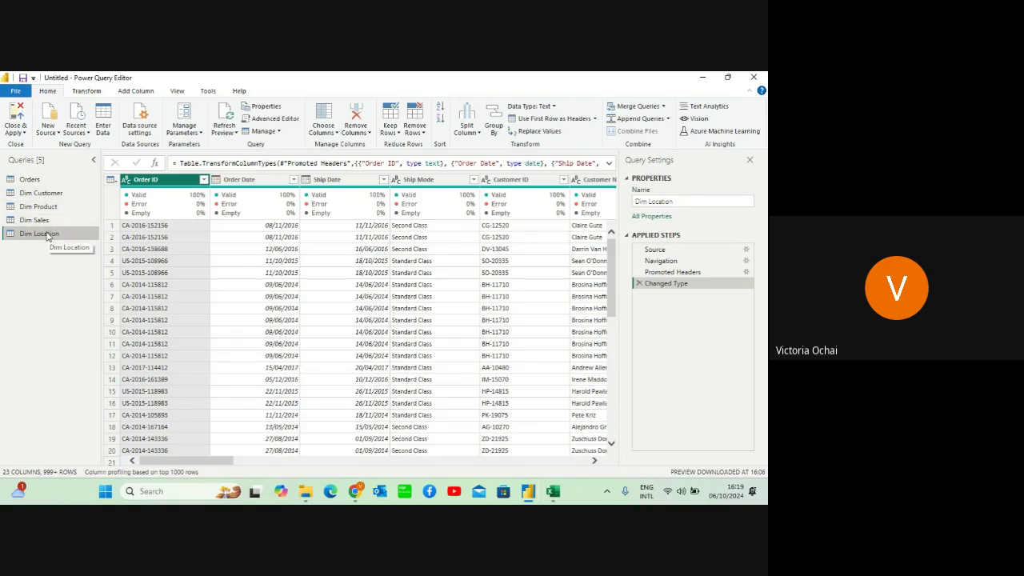
pyautogui.moveTo(555, 484)
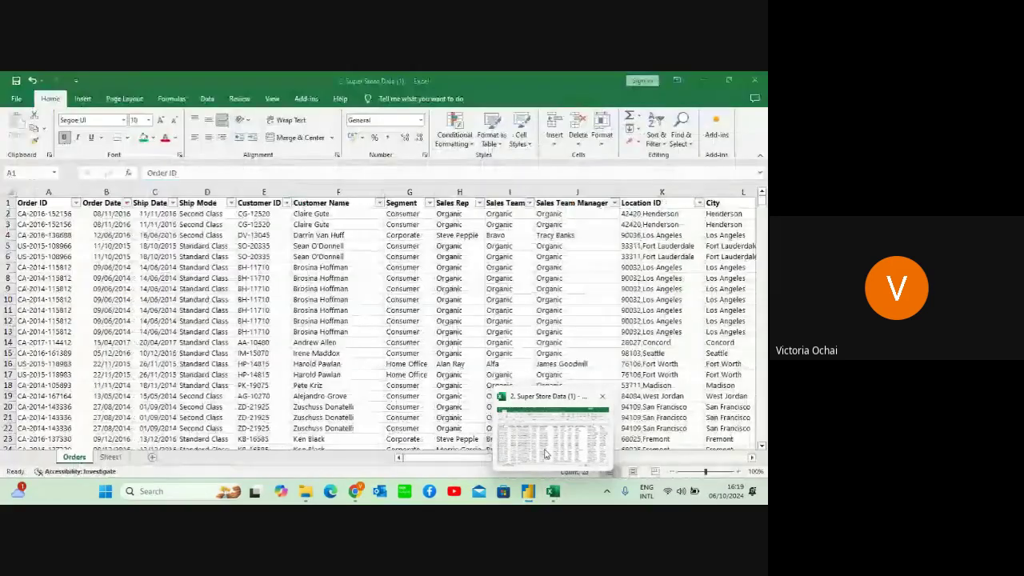
pyautogui.click(545, 453)
pyautogui.click(110, 457)
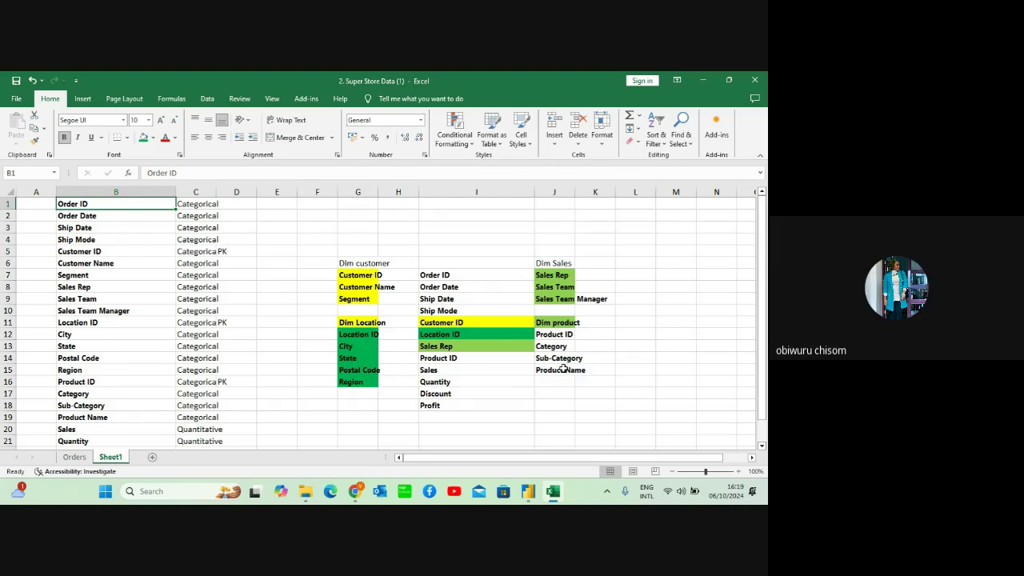
# Switch to Power Query Editor and keep only the Customer ID, Customer Name and Segment columns in the Dim Customer query
pyautogui.moveTo(529, 489)
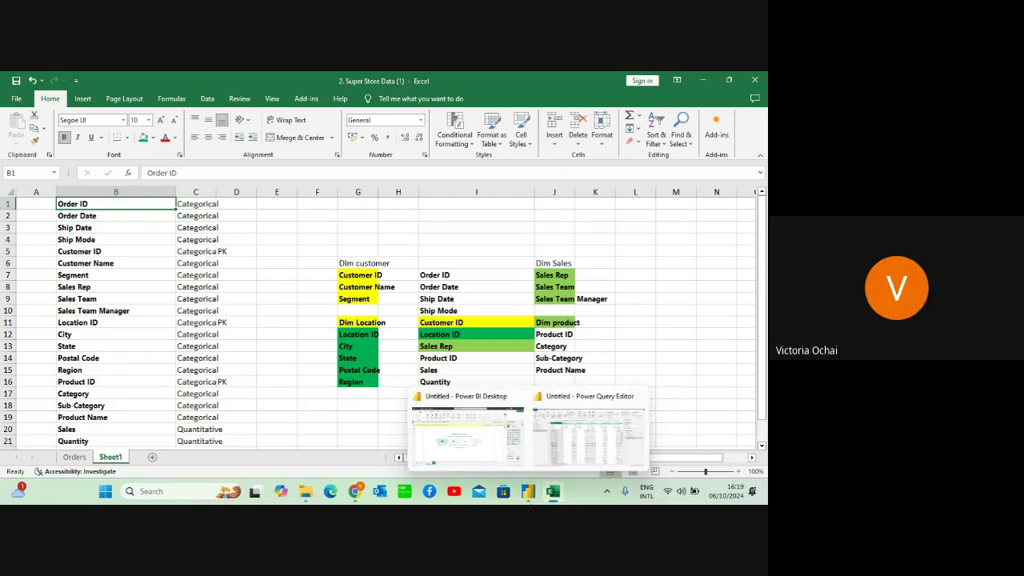
pyautogui.click(582, 448)
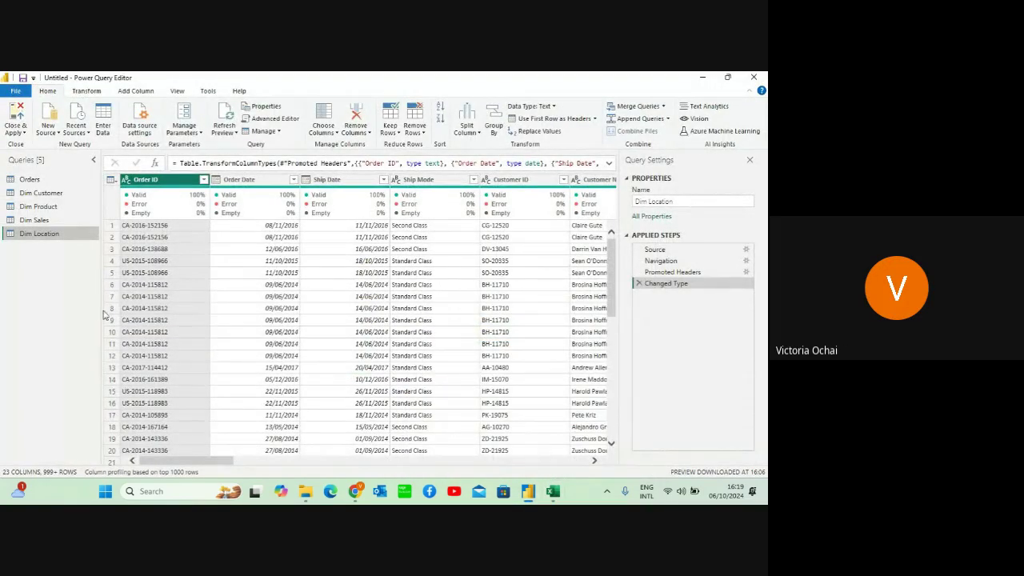
pyautogui.click(52, 194)
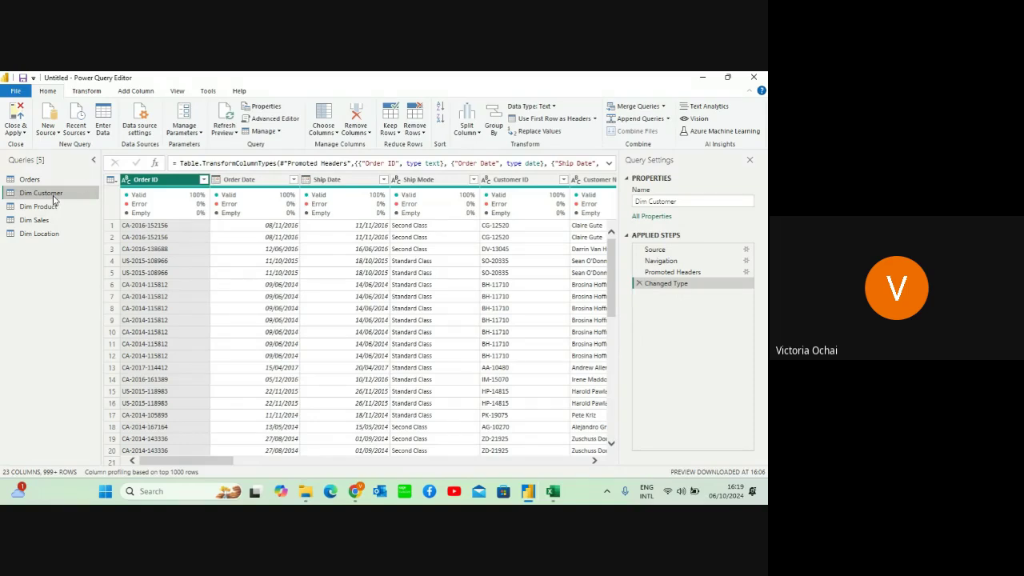
pyautogui.click(330, 133)
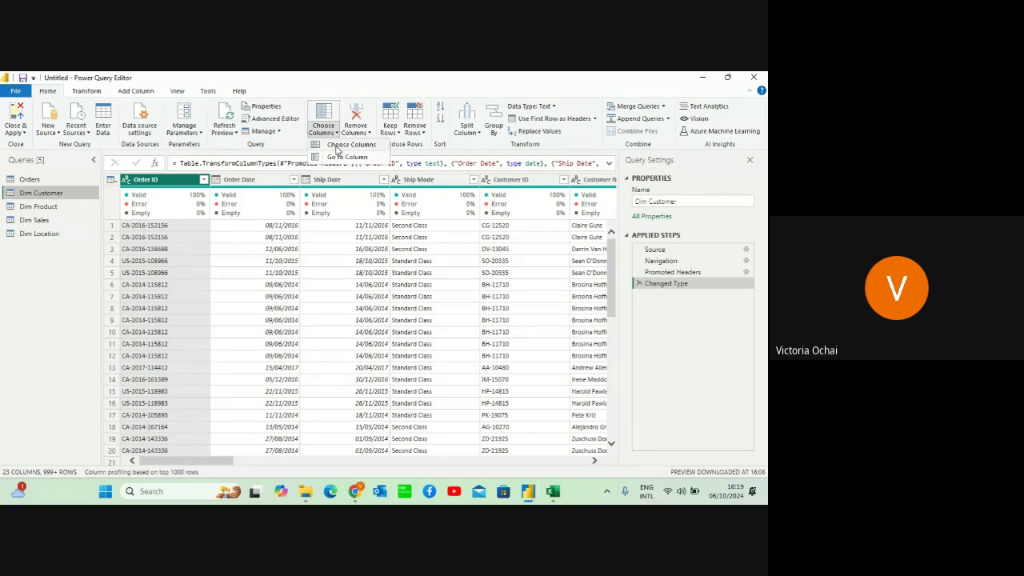
pyautogui.click(338, 147)
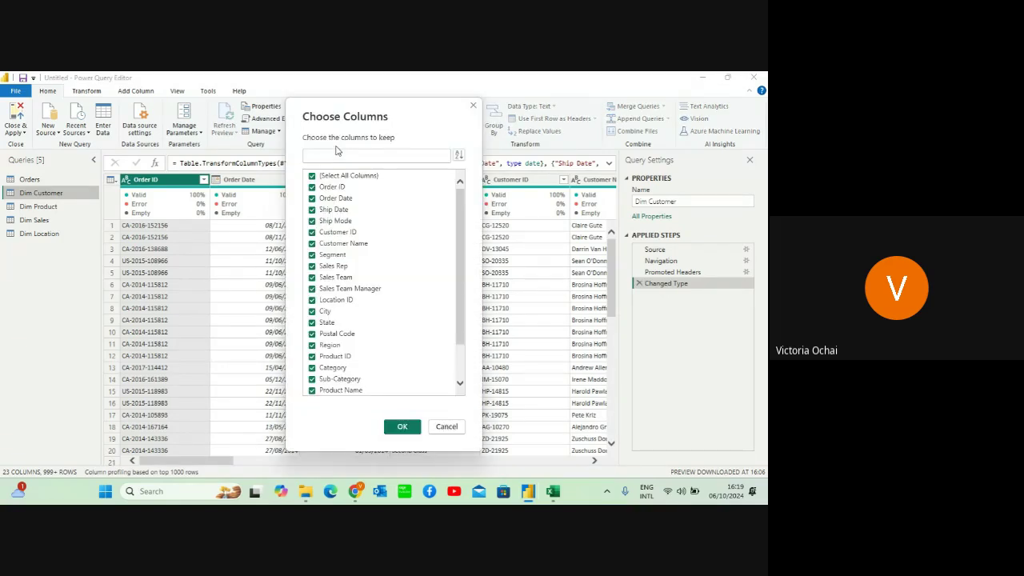
pyautogui.click(312, 177)
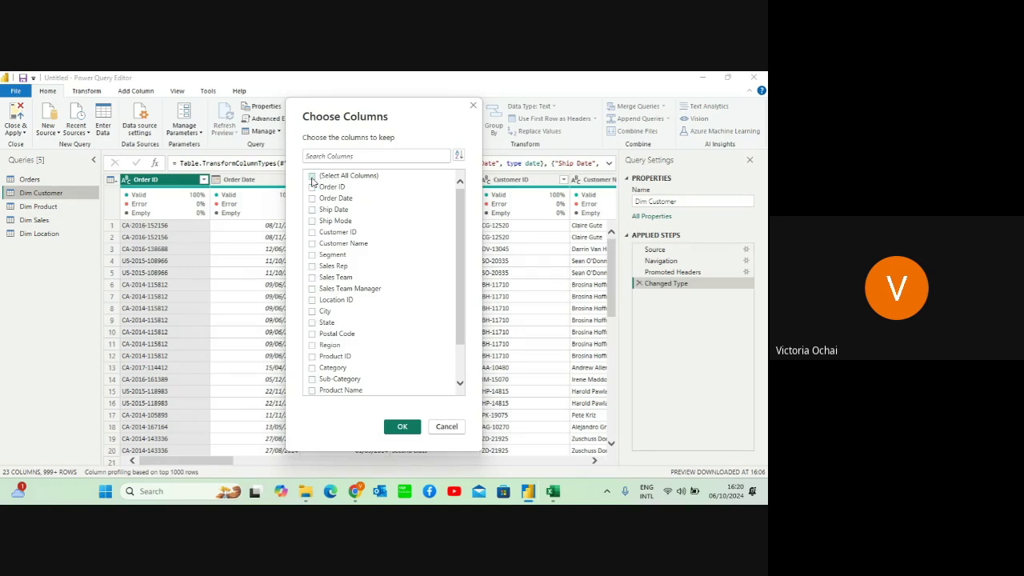
pyautogui.click(312, 232)
pyautogui.click(312, 243)
pyautogui.click(312, 254)
pyautogui.click(402, 426)
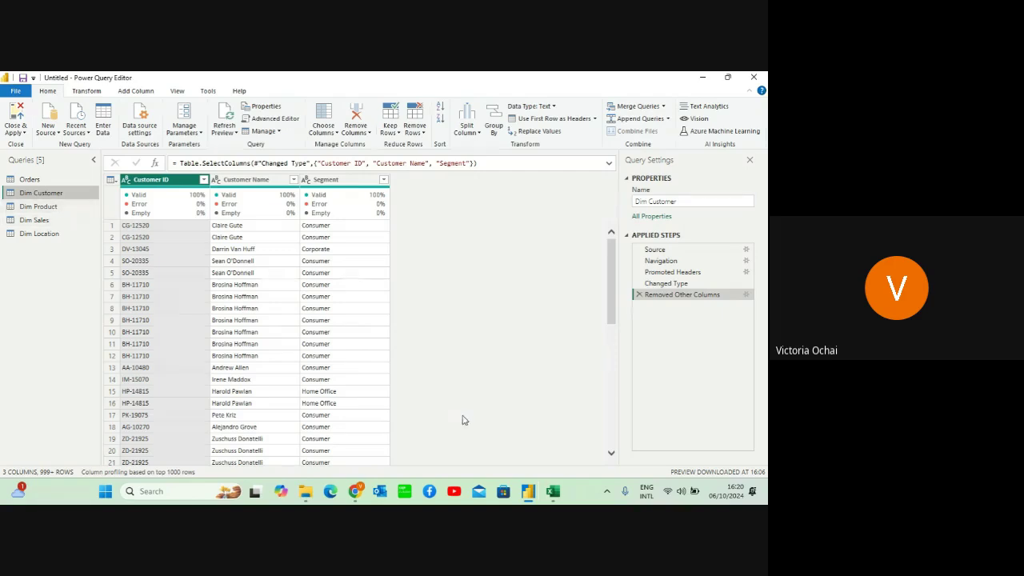
# Check the planned Dim customer columns on the Excel sheet and return to Power Query Editor
pyautogui.moveTo(565, 493)
pyautogui.click(562, 475)
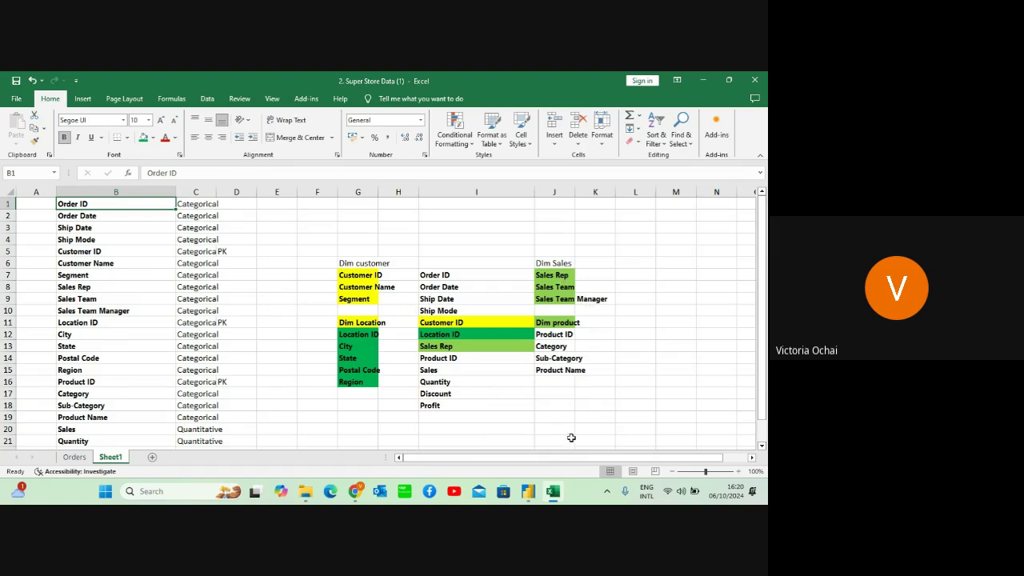
pyautogui.moveTo(530, 489)
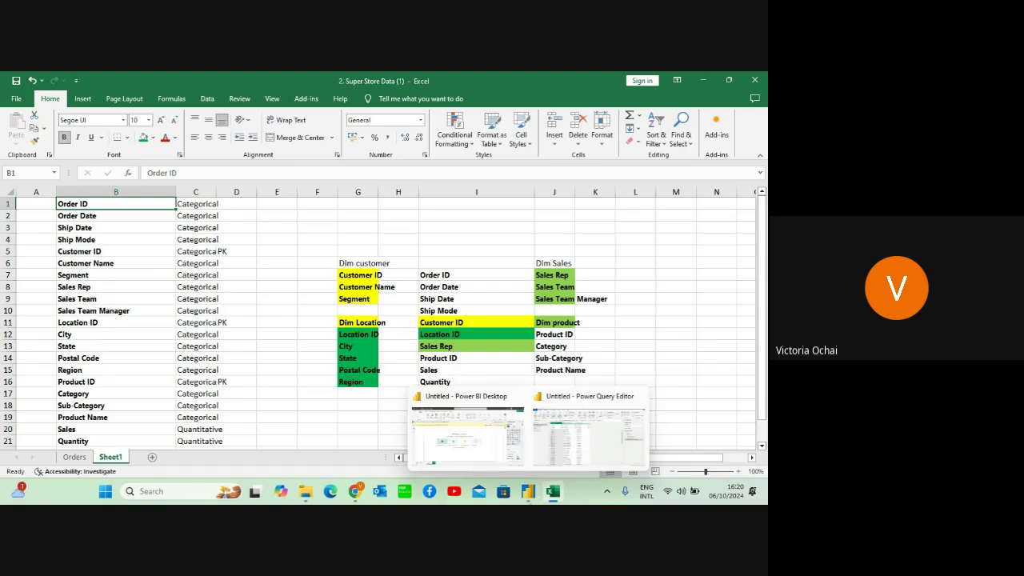
pyautogui.click(590, 448)
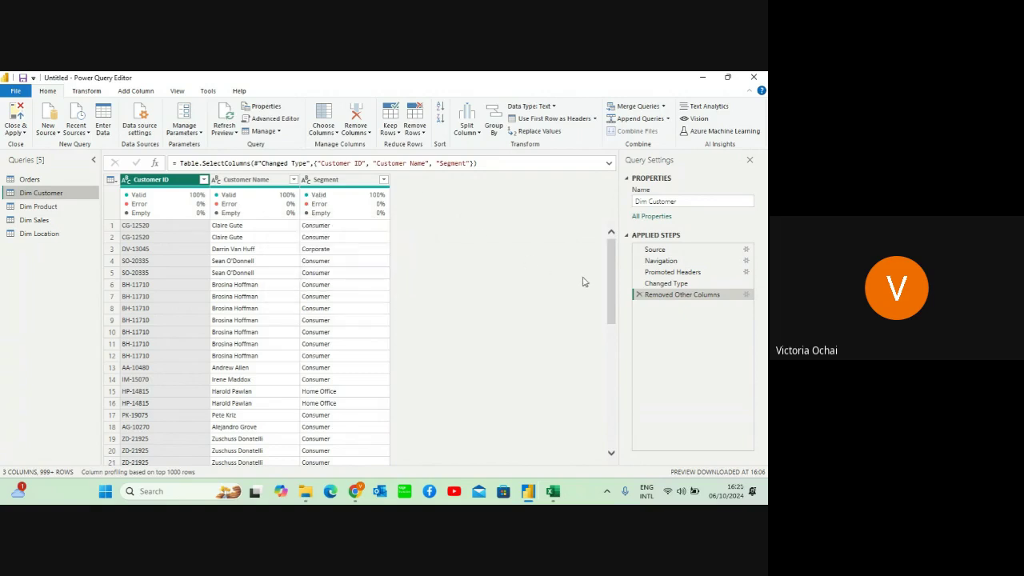
# Delete the Removed Other Columns step from Dim Customer and examine its Customer ID, Customer Name and Segment columns
pyautogui.click(639, 295)
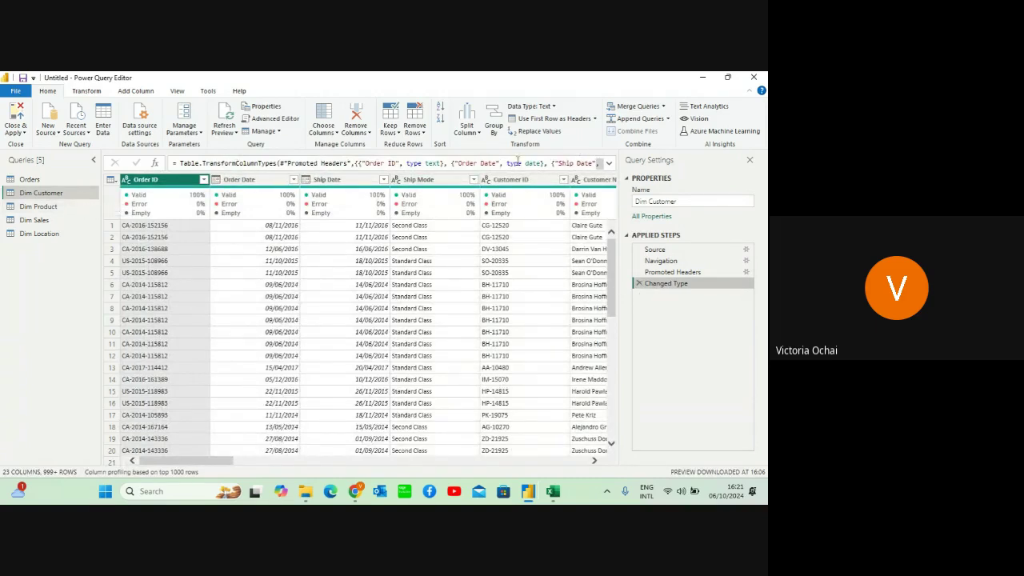
pyautogui.click(595, 461)
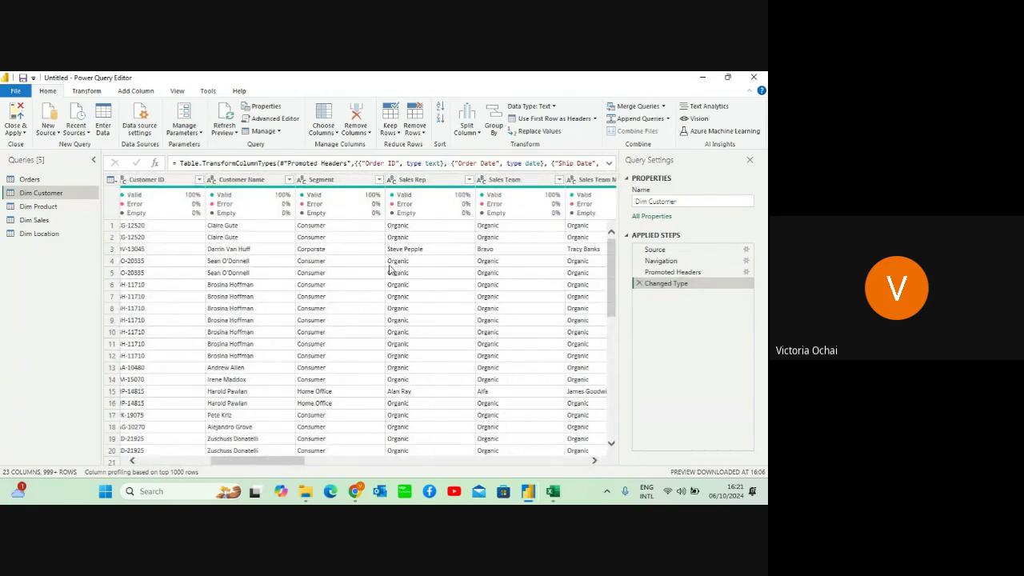
pyautogui.click(186, 181)
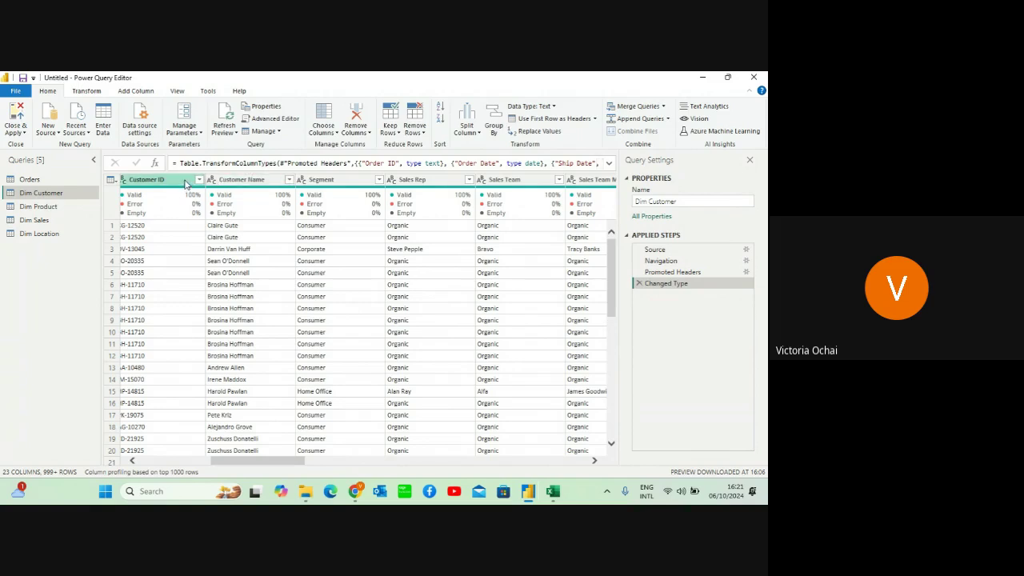
pyautogui.click(222, 183)
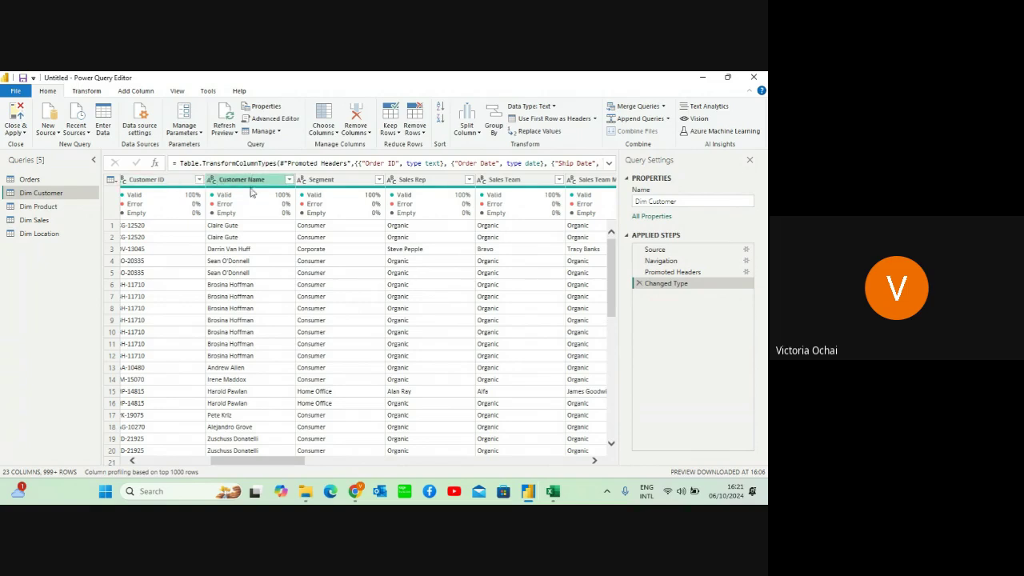
pyautogui.moveTo(317, 188)
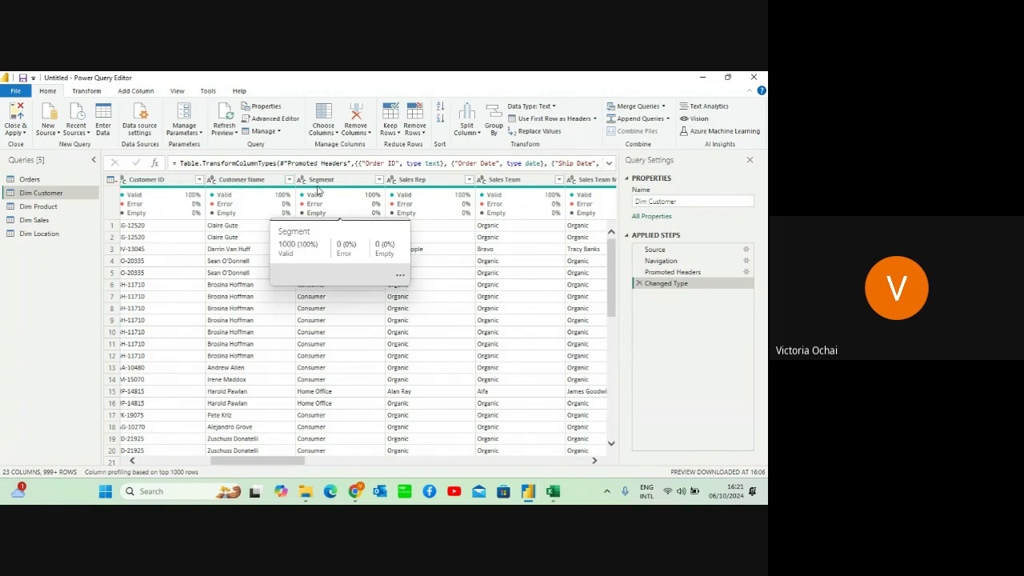
pyautogui.moveTo(388, 205)
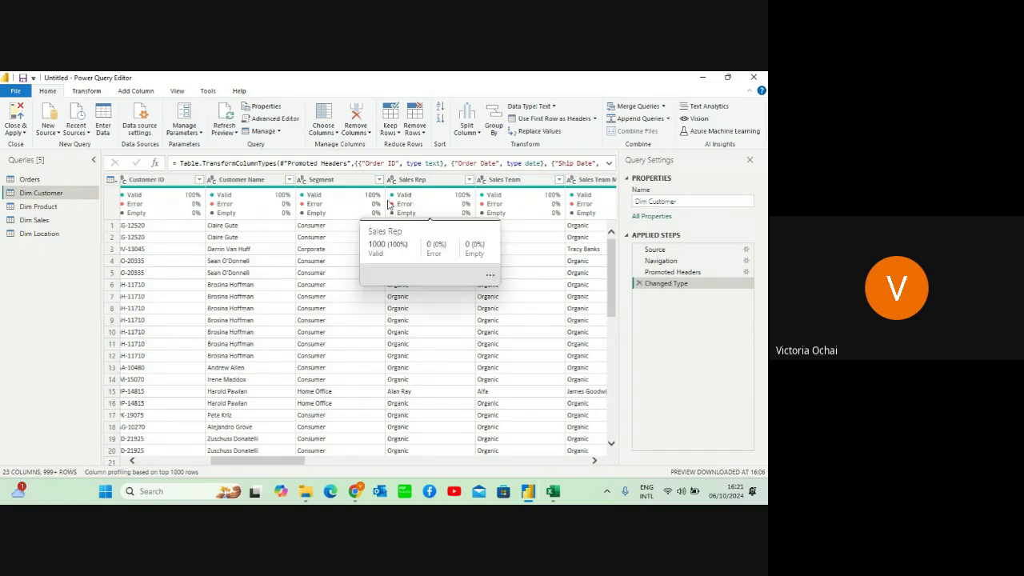
pyautogui.moveTo(359, 191)
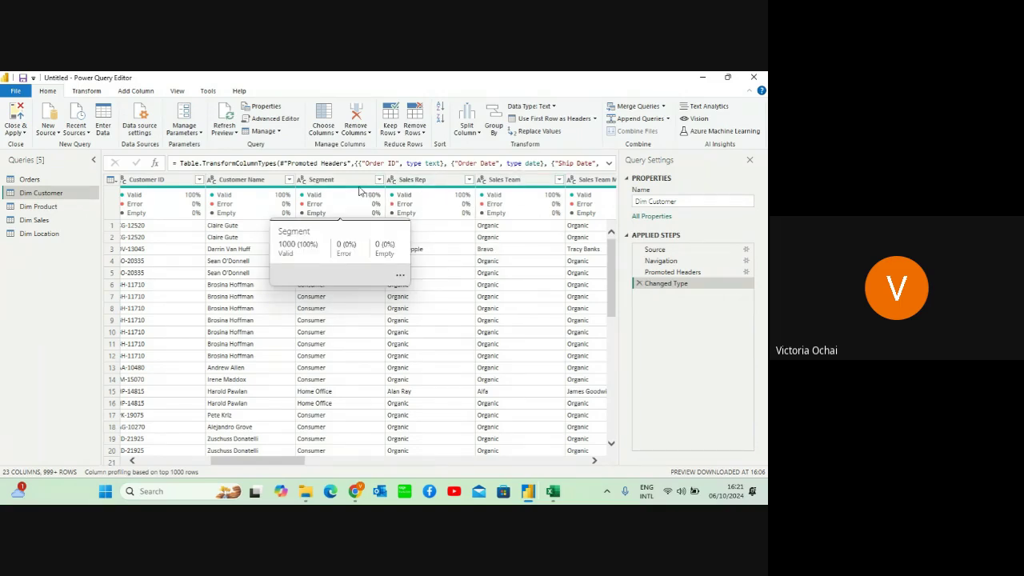
pyautogui.moveTo(223, 195)
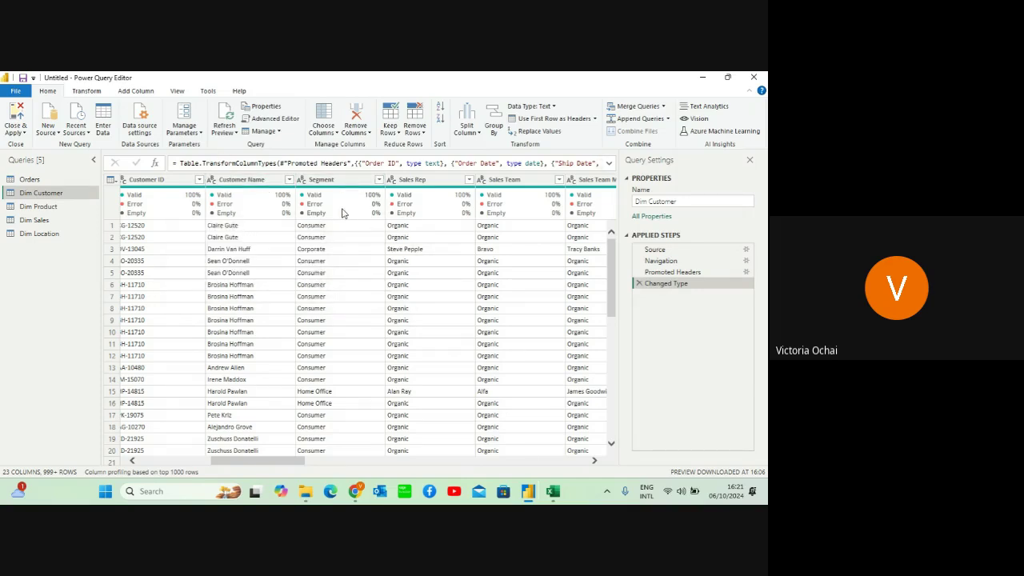
# Choose only the Customer ID, Customer Name and Segment columns to keep in the Dim Customer query
pyautogui.click(338, 134)
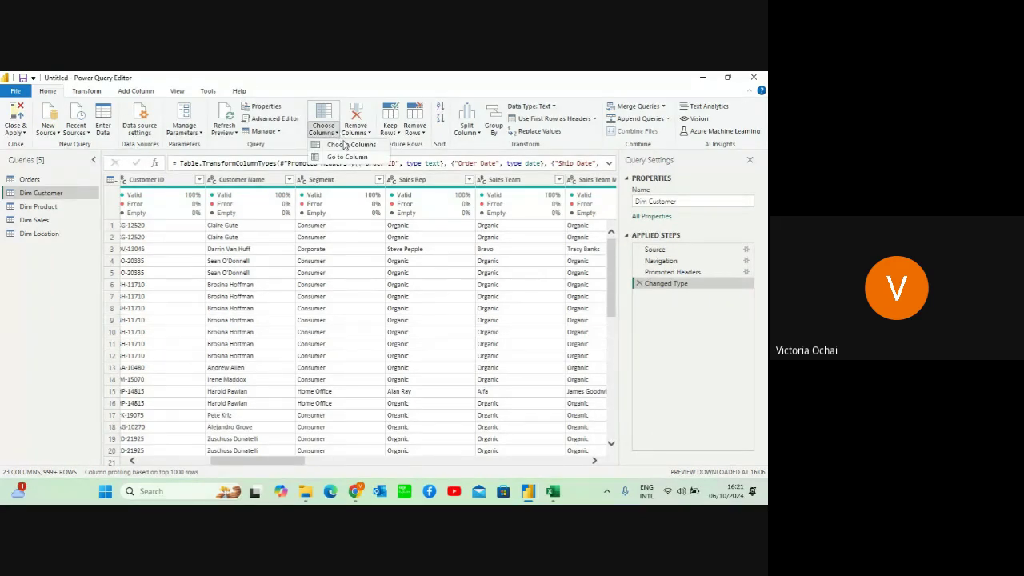
pyautogui.click(347, 144)
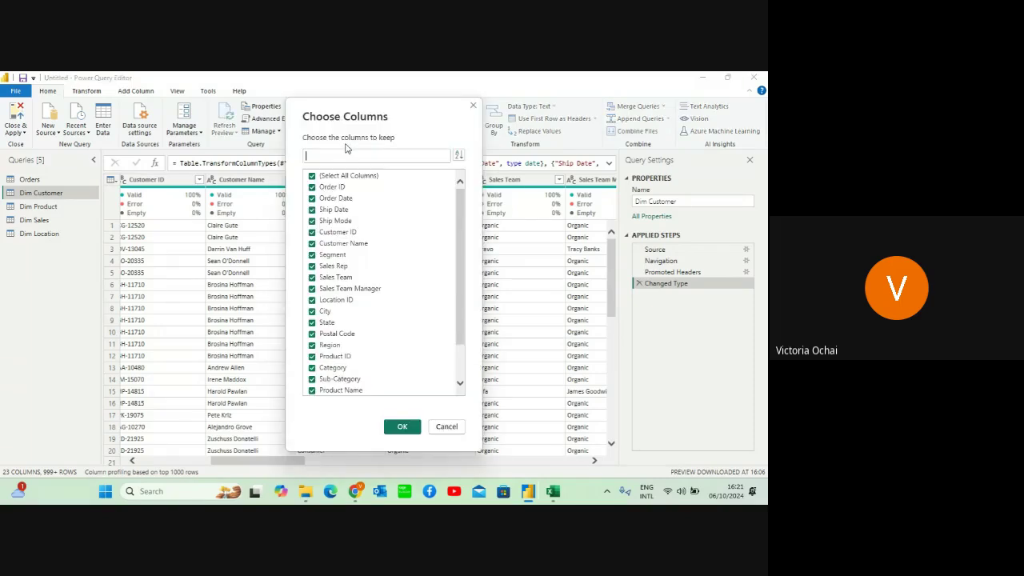
pyautogui.click(313, 177)
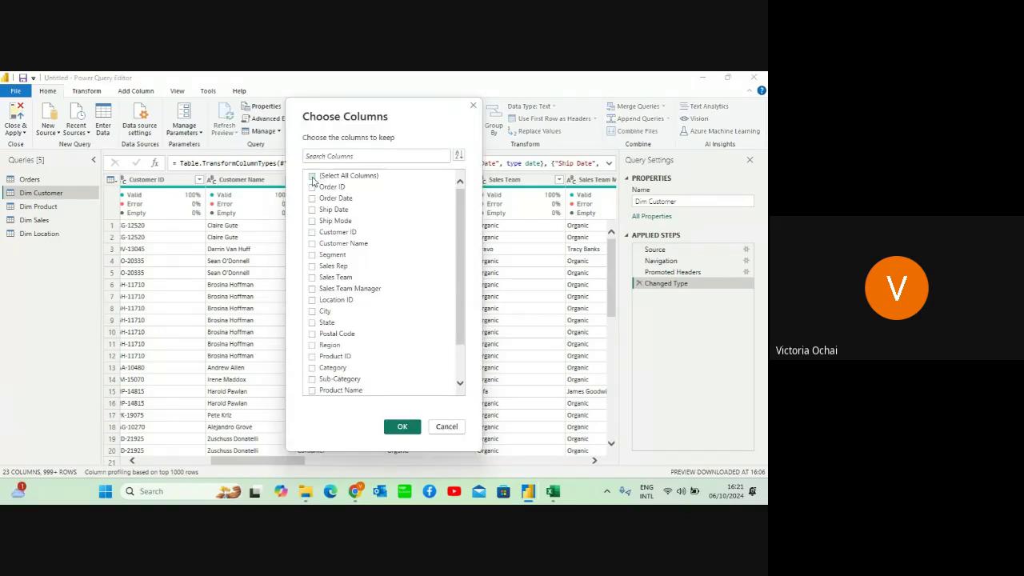
pyautogui.click(312, 232)
pyautogui.click(312, 244)
pyautogui.click(312, 256)
pyautogui.click(397, 427)
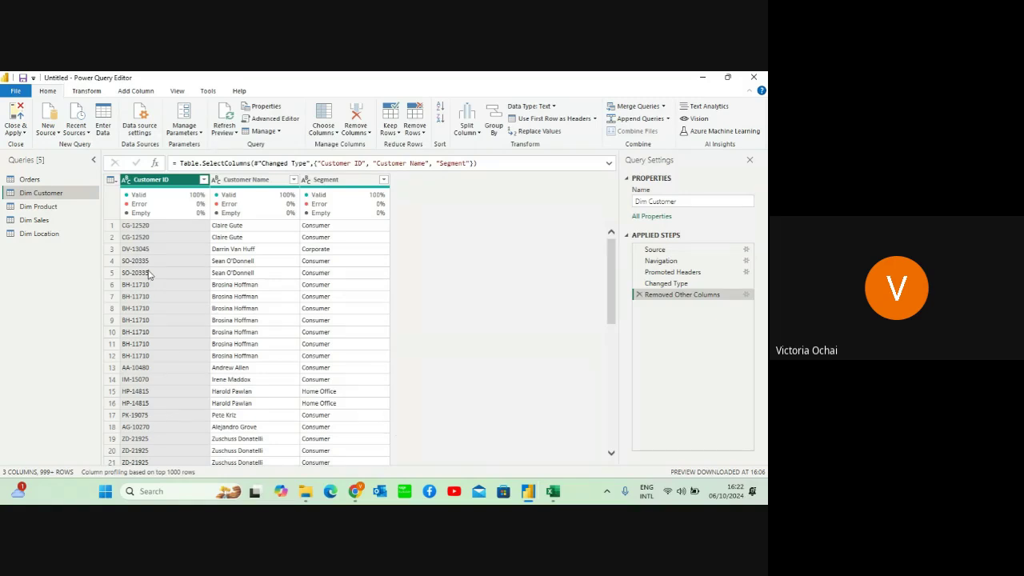
# In the Dim Product query, select the adjacent Product ID, Category, Sub-Category and Product Name columns and remove all other columns
pyautogui.click(29, 207)
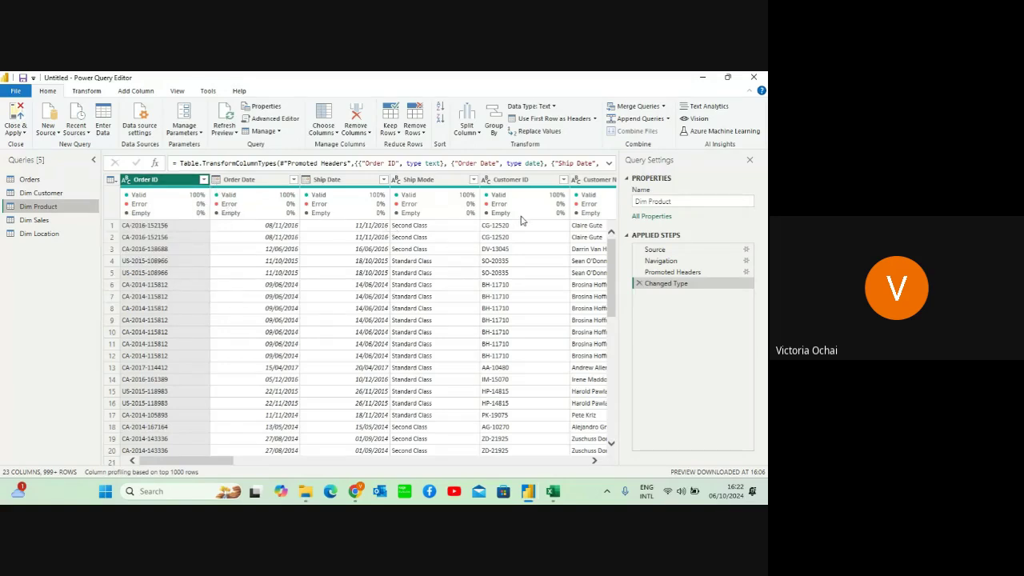
pyautogui.click(594, 461)
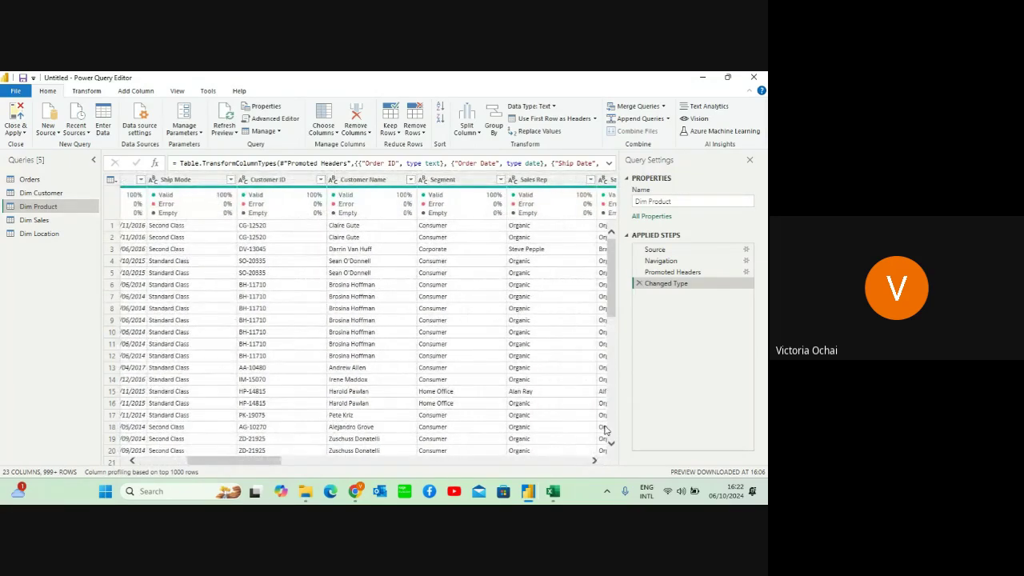
pyautogui.click(594, 461)
pyautogui.click(594, 461)
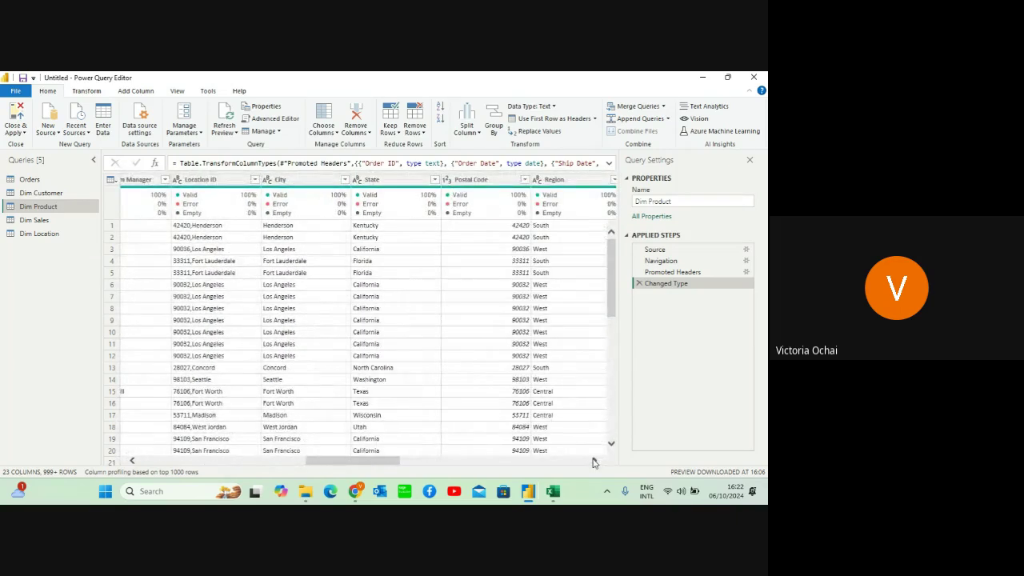
pyautogui.click(594, 462)
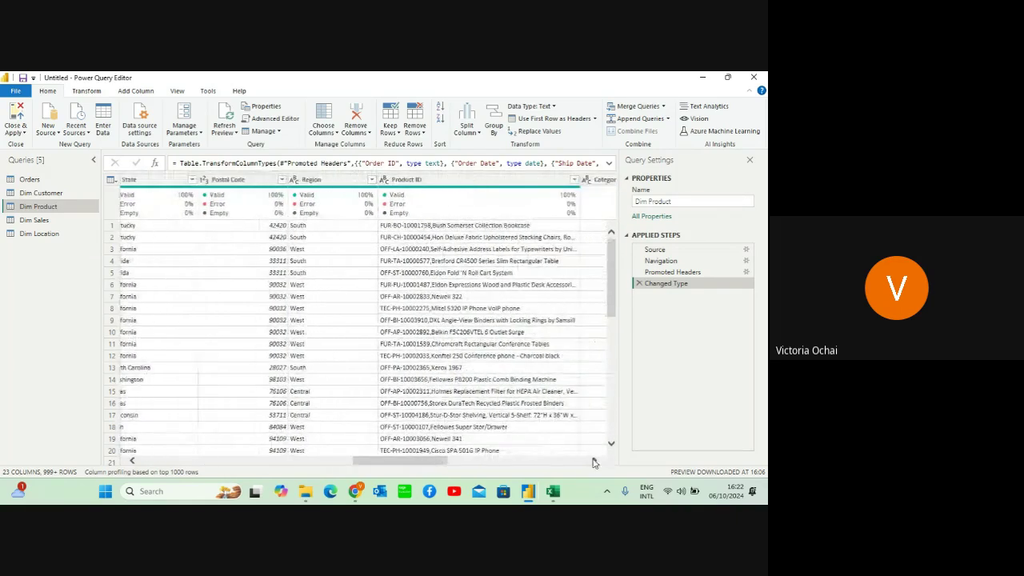
pyautogui.click(400, 182)
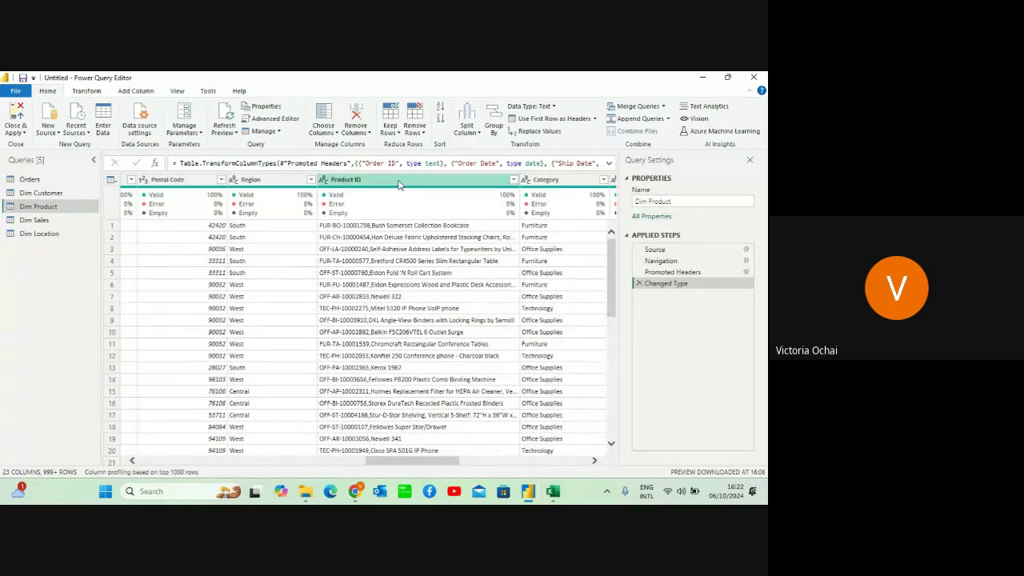
pyautogui.click(400, 183)
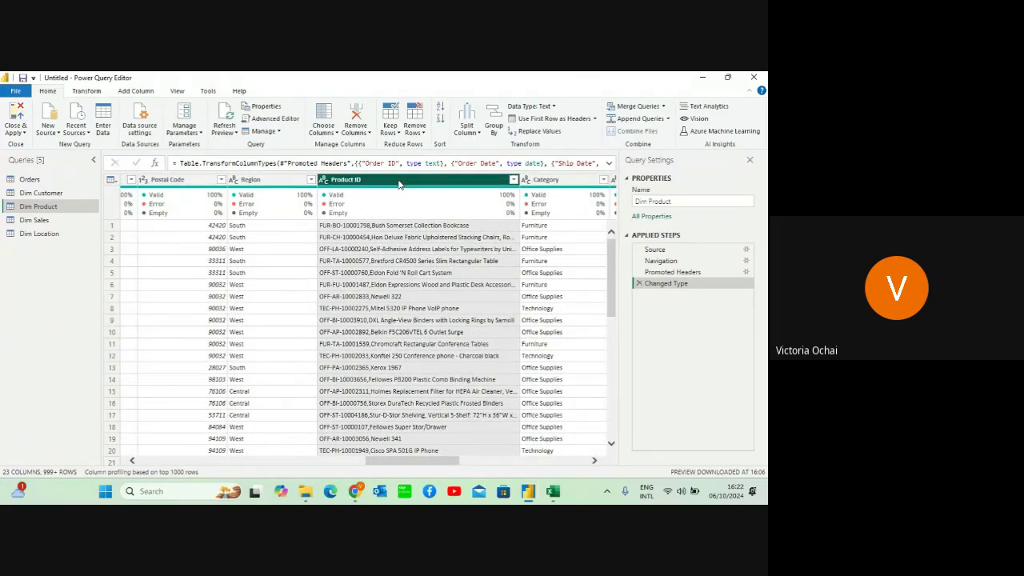
pyautogui.hotkey('shift', 'Right')
pyautogui.hotkey('shift', 'Right')
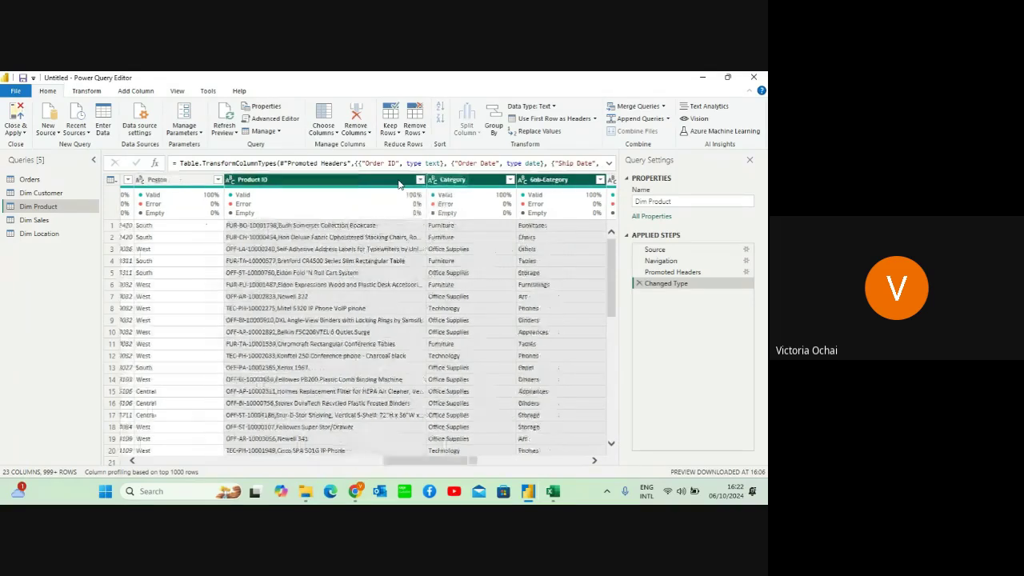
pyautogui.hotkey('shift', 'Right')
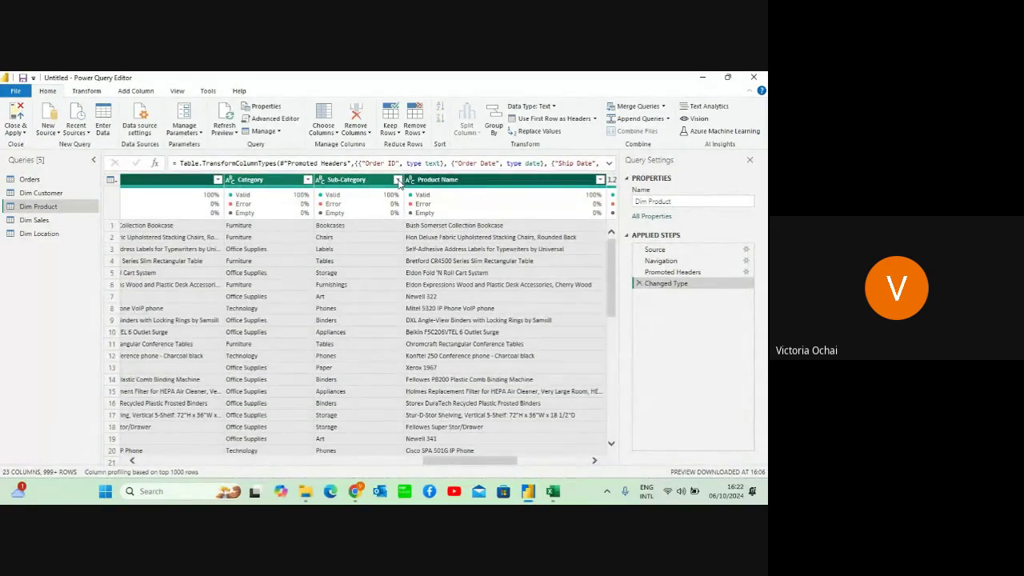
pyautogui.hotkey('shift', 'Right')
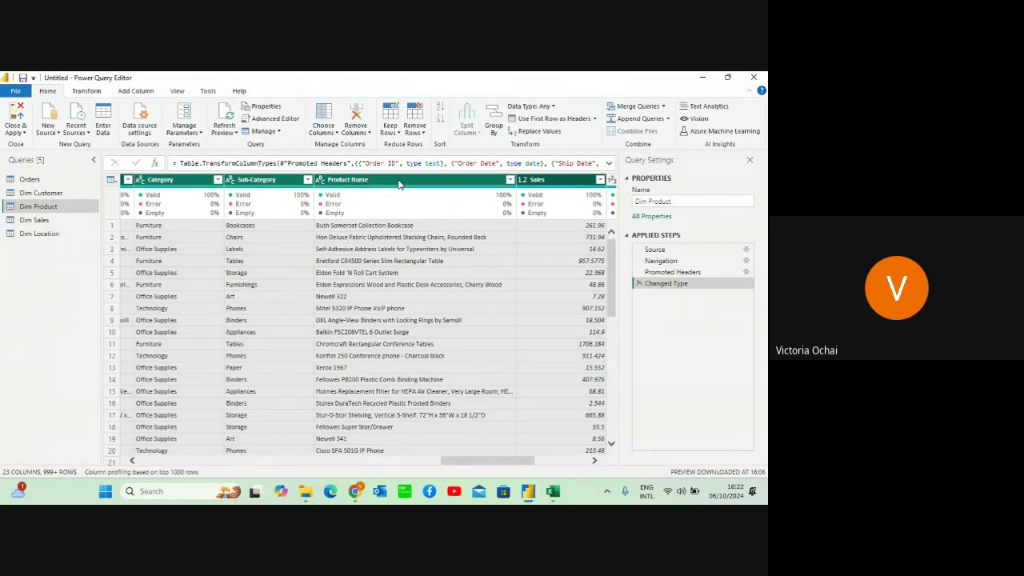
pyautogui.hotkey('shift', 'Left')
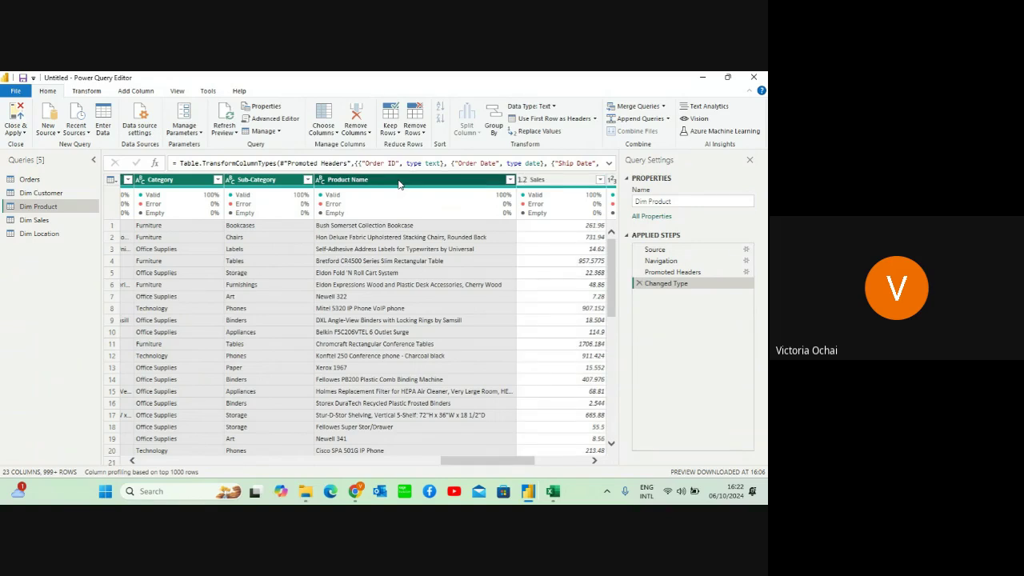
pyautogui.rightClick(399, 184)
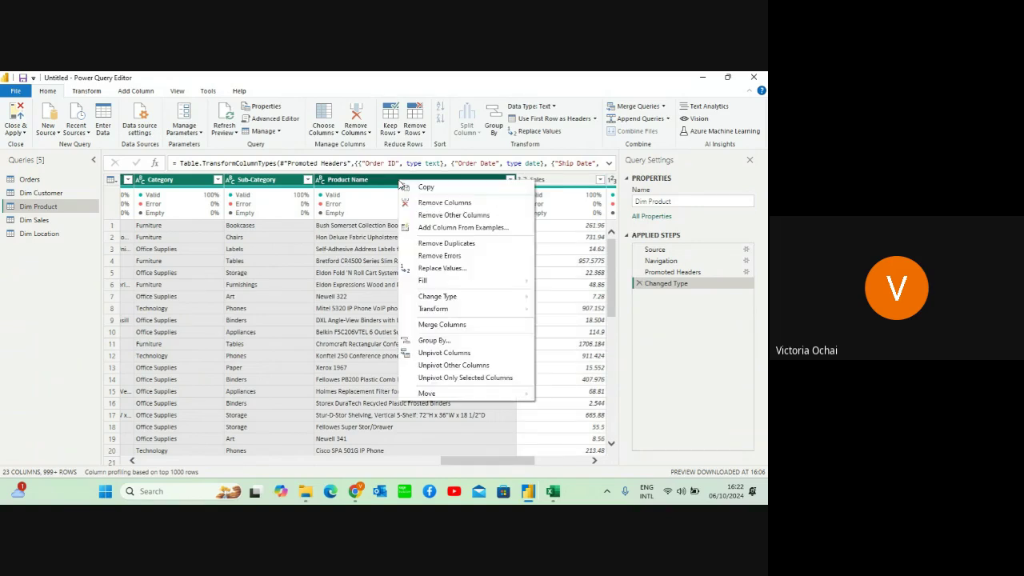
pyautogui.click(429, 216)
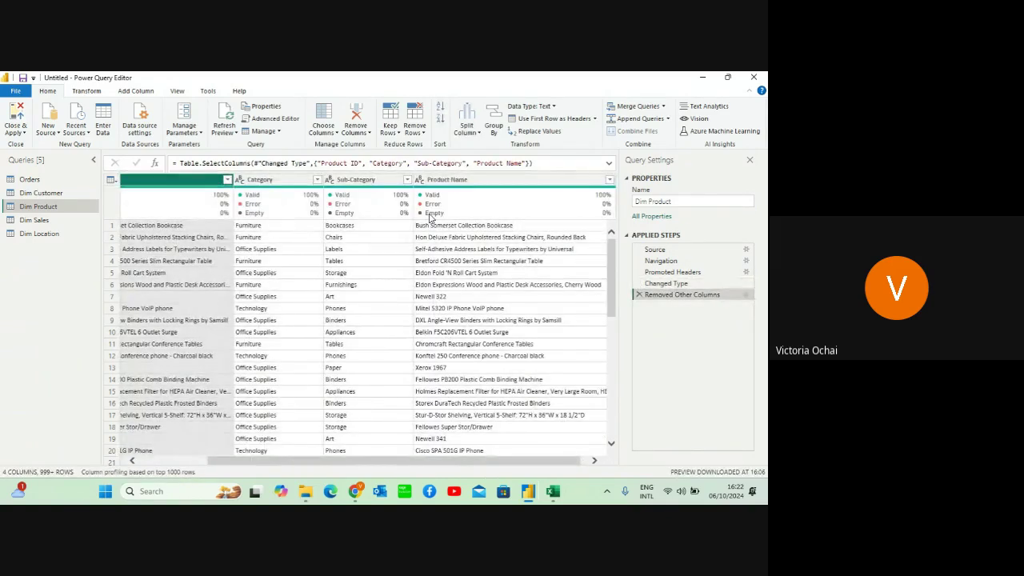
pyautogui.click(134, 462)
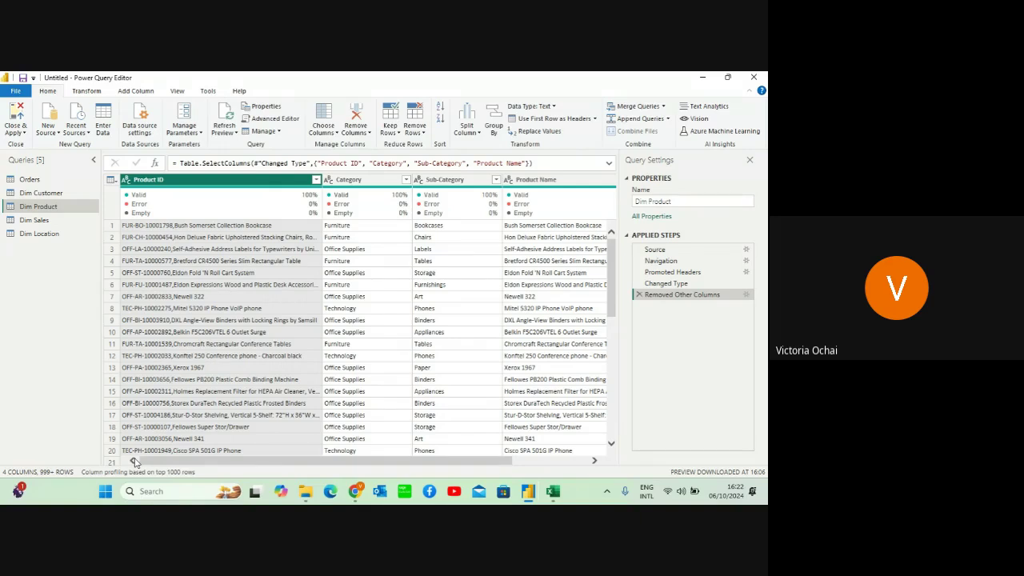
pyautogui.click(333, 140)
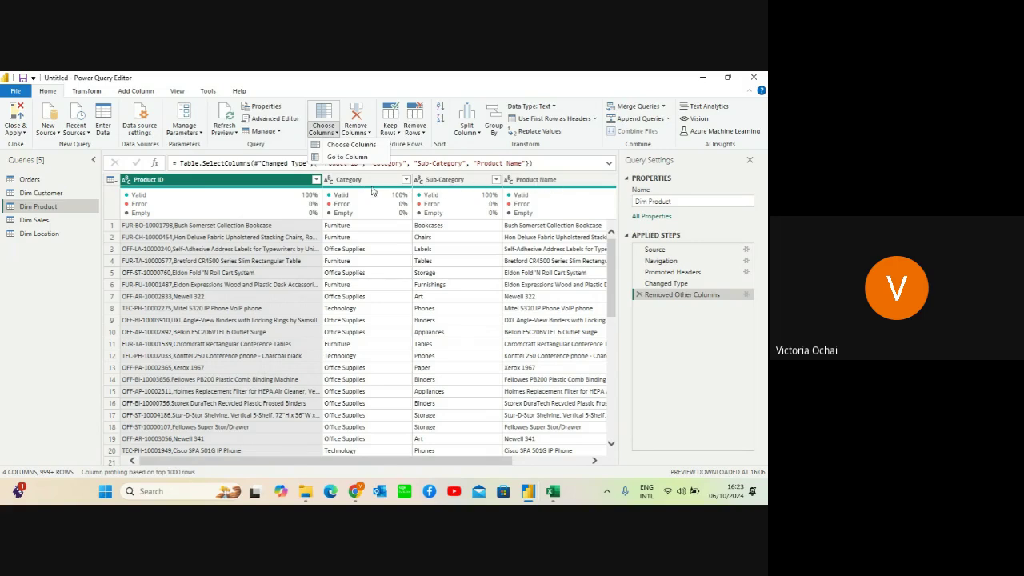
# Open the Dim Sales query and check its planned columns in Excel's Sheet1, returning to Power Query Editor
pyautogui.click(36, 220)
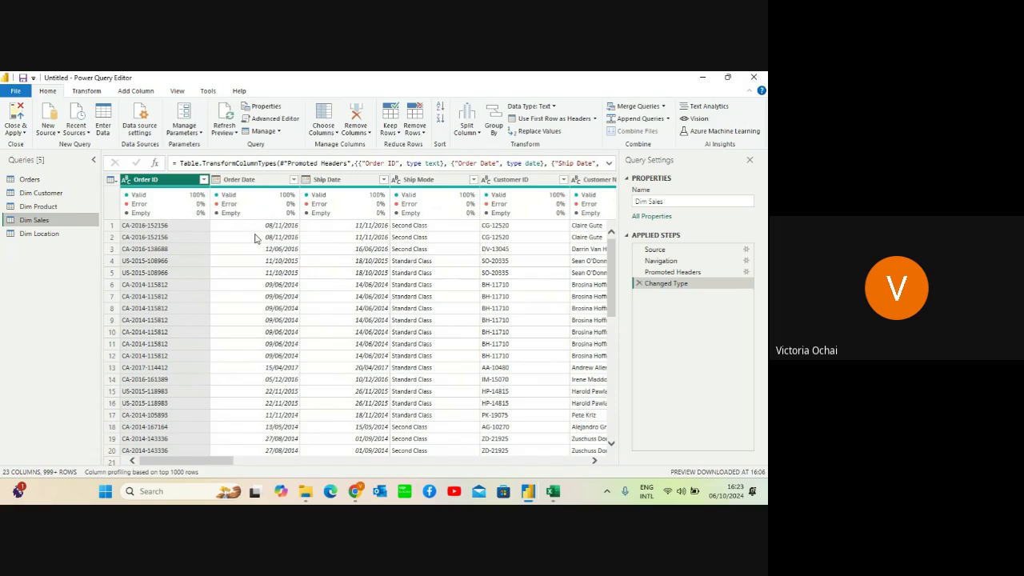
pyautogui.moveTo(553, 491)
pyautogui.moveTo(573, 448)
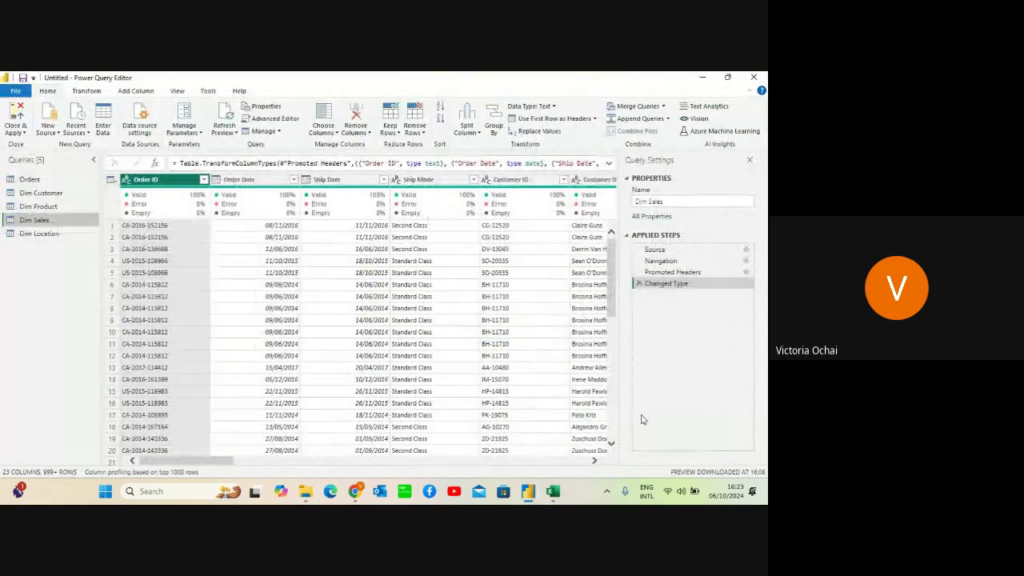
pyautogui.click(573, 451)
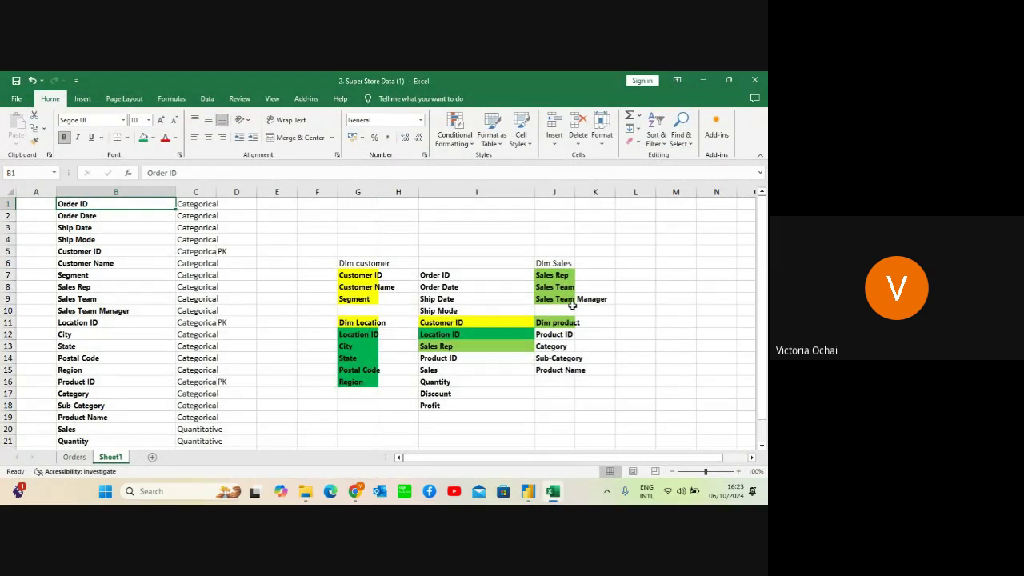
pyautogui.moveTo(532, 491)
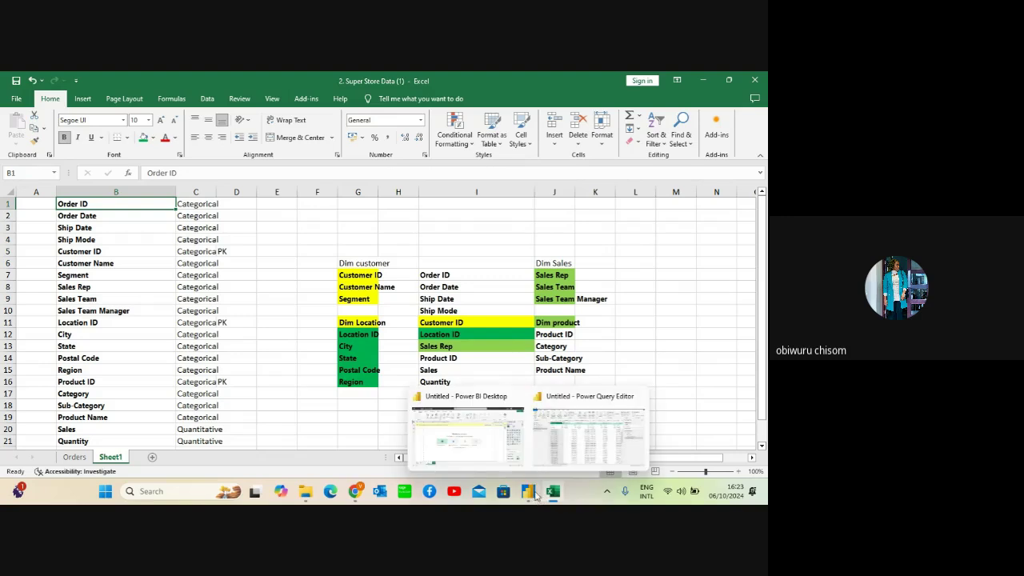
pyautogui.click(581, 444)
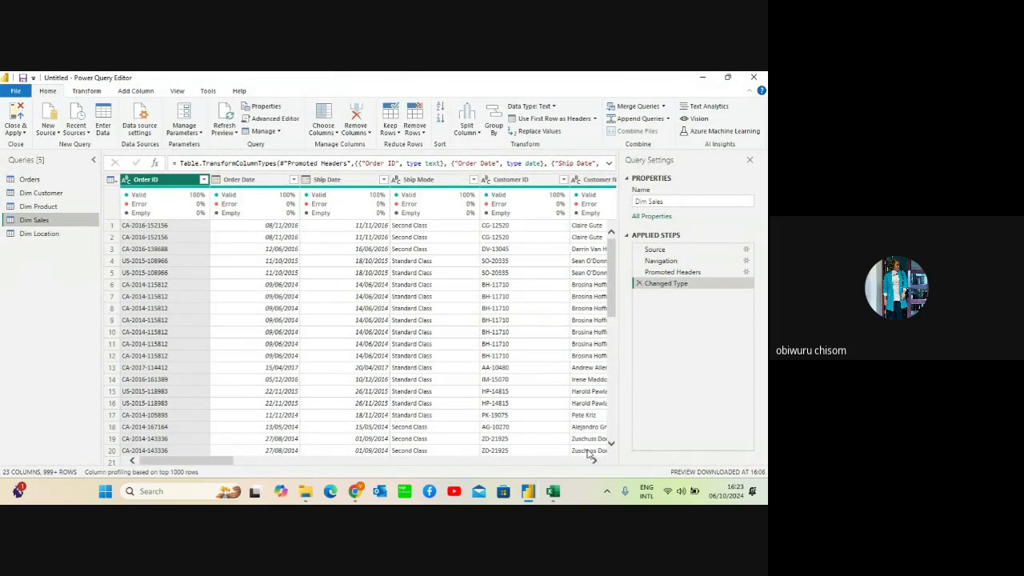
pyautogui.click(592, 461)
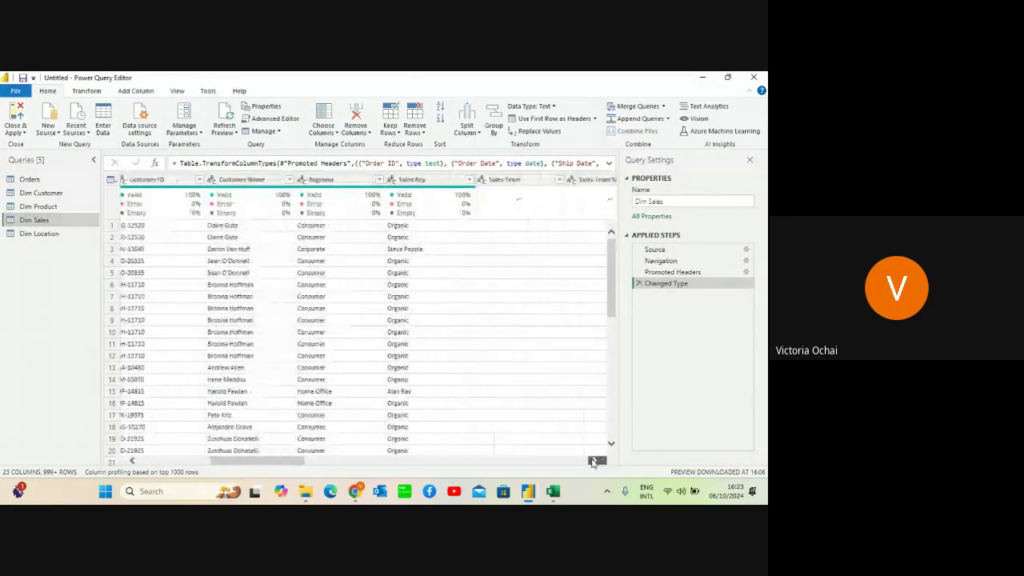
pyautogui.click(592, 461)
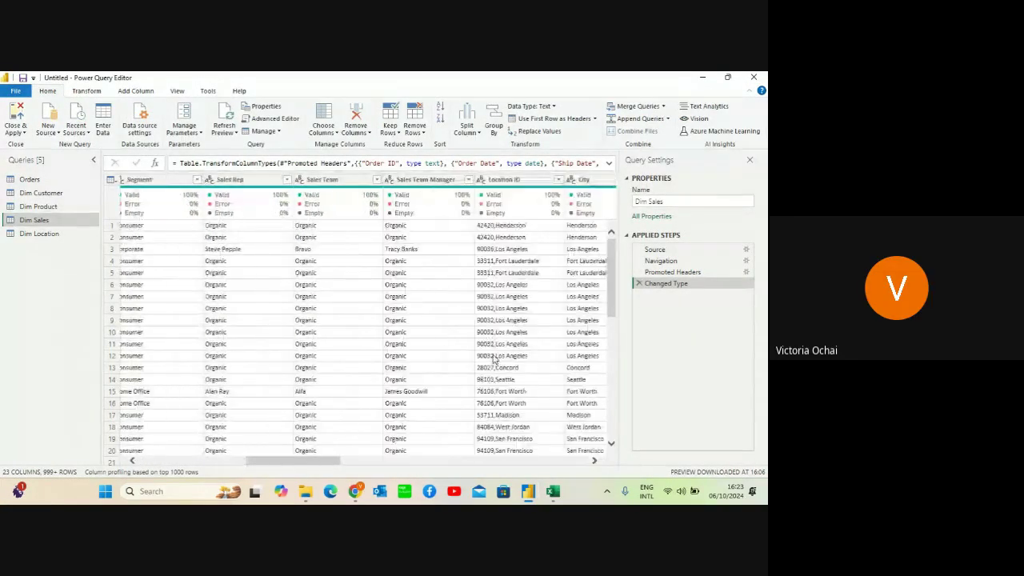
pyautogui.click(268, 180)
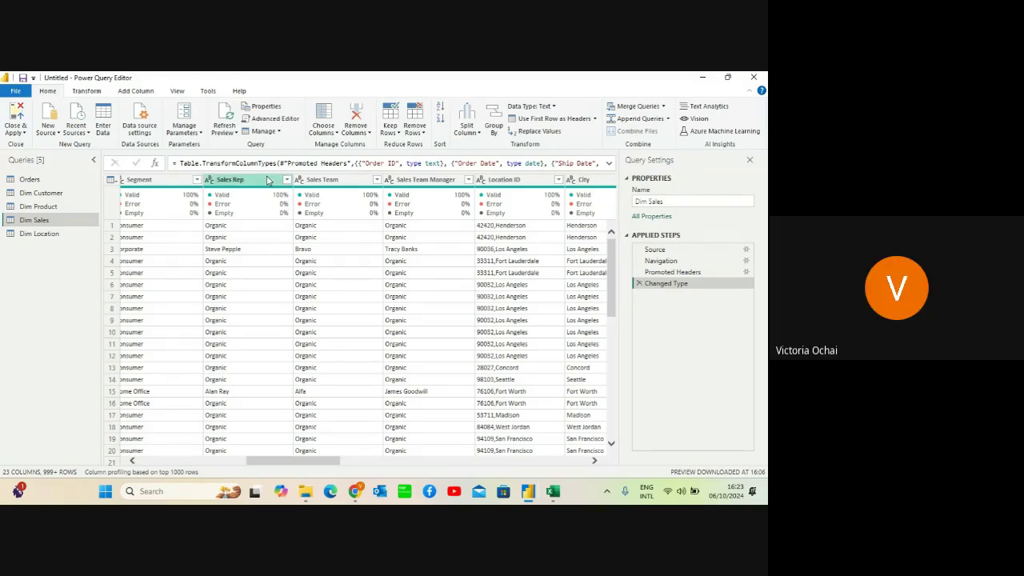
pyautogui.press('Right')
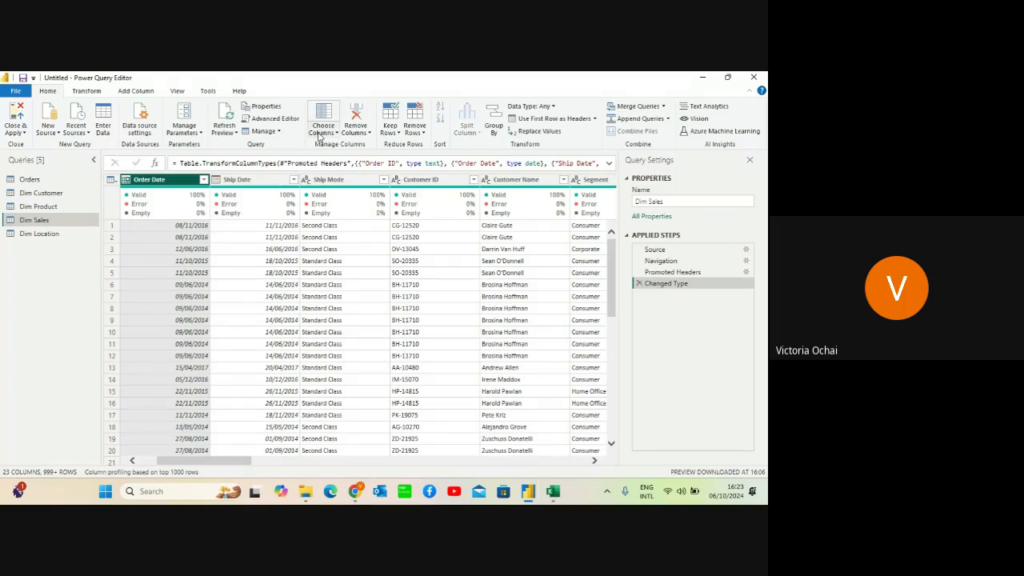
# Choose only the Sales Rep, Sales Team and Sales Team Manager columns to keep in the Dim Sales query
pyautogui.click(335, 134)
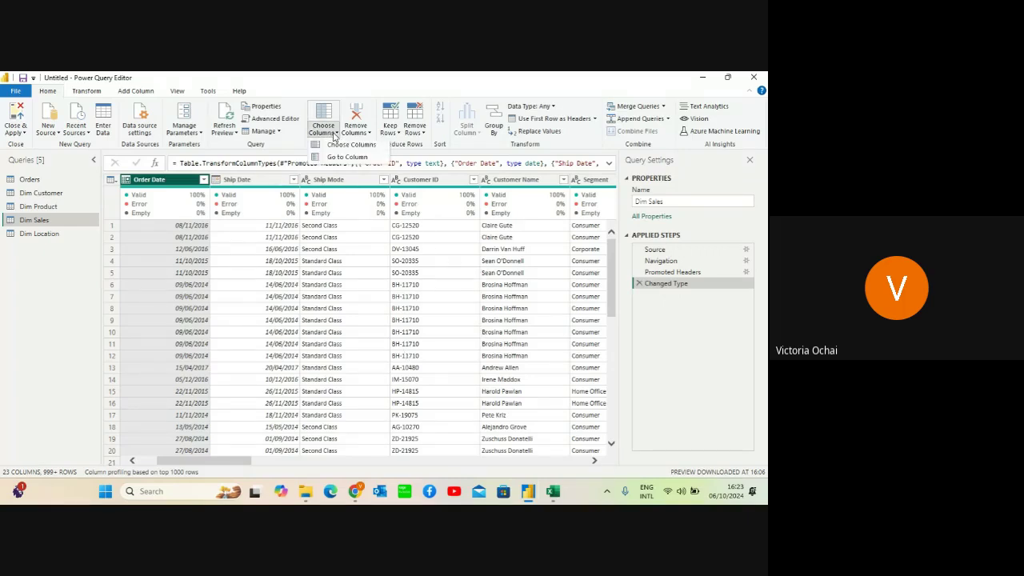
pyautogui.click(344, 145)
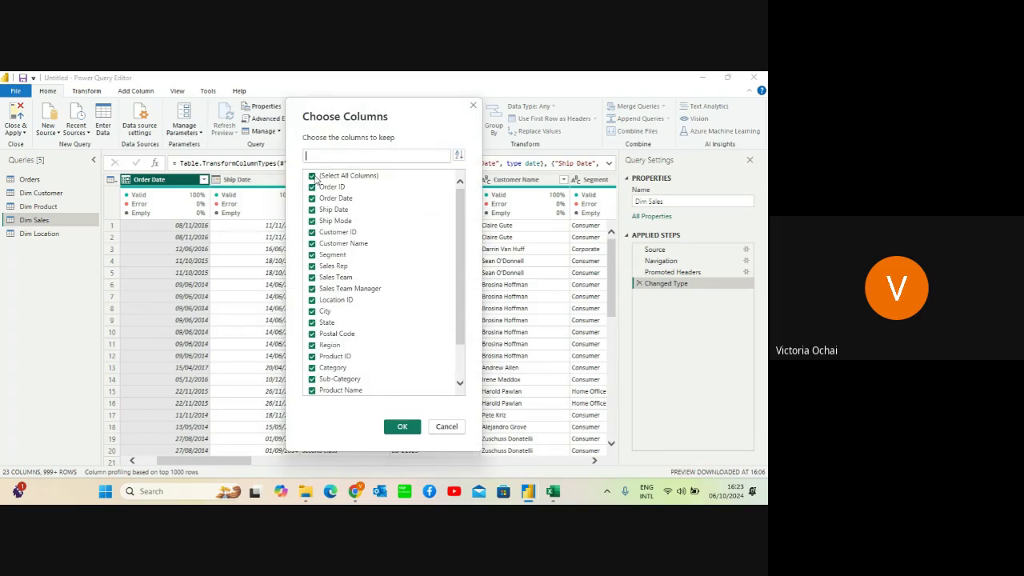
pyautogui.click(312, 175)
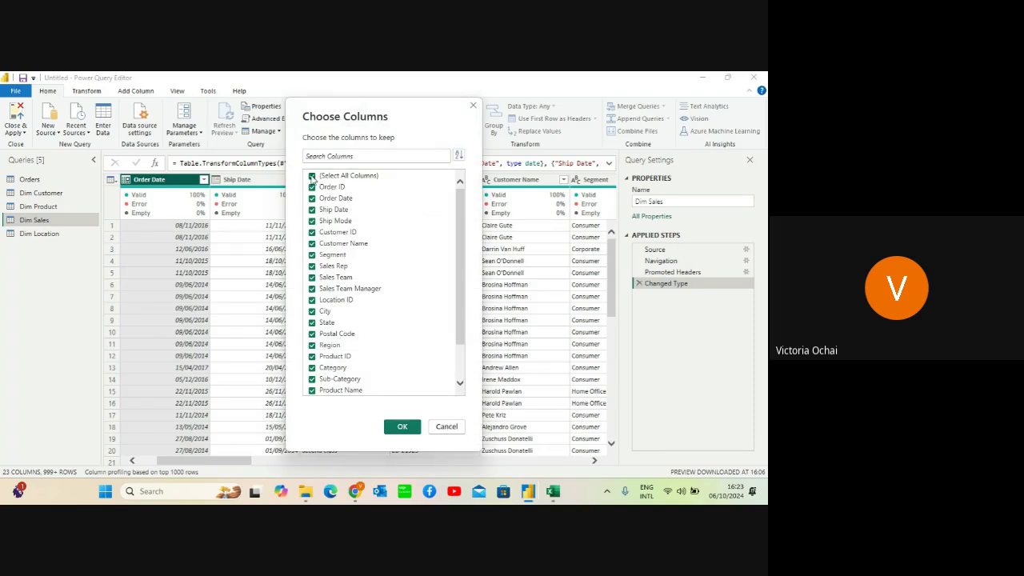
pyautogui.click(312, 267)
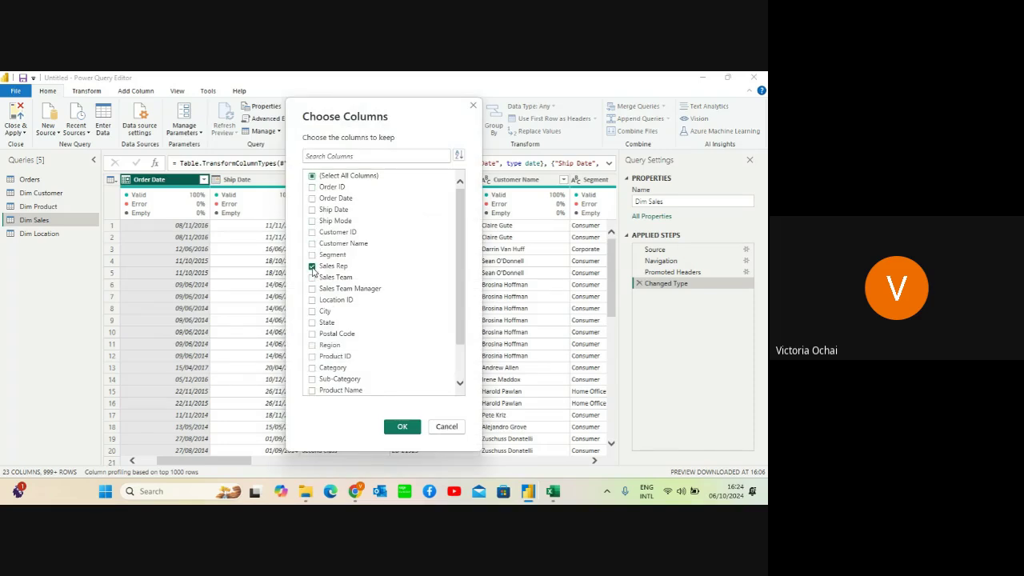
pyautogui.click(313, 277)
pyautogui.click(402, 426)
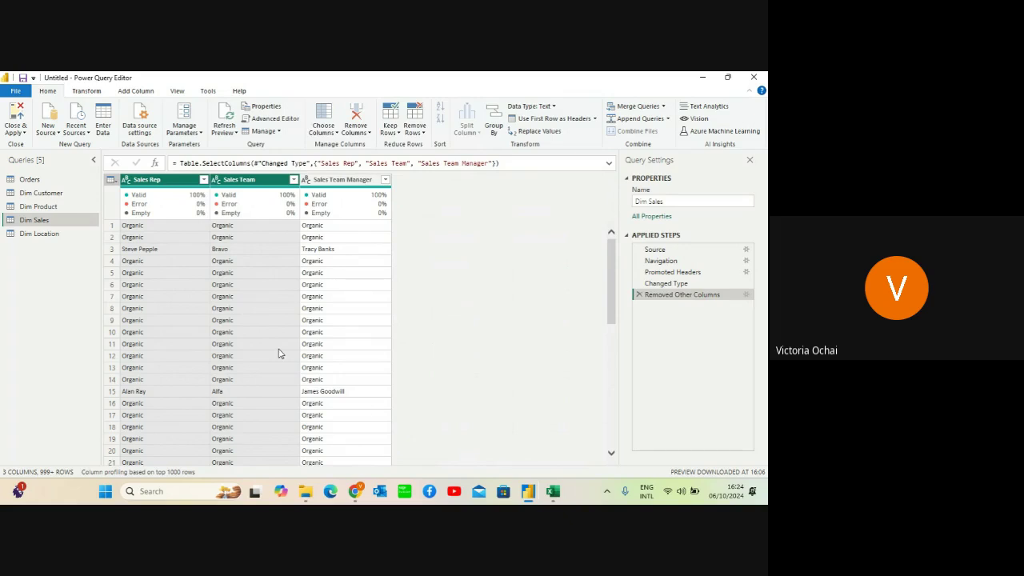
# Choose only the Location ID, City, State, Postal Code and Region columns to keep in the Dim Location query
pyautogui.click(51, 235)
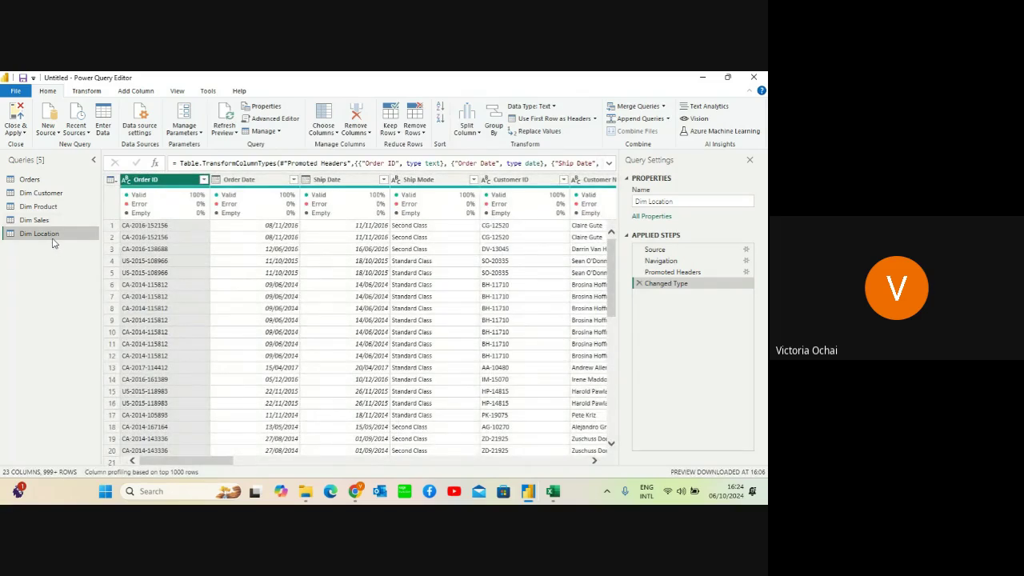
pyautogui.click(335, 133)
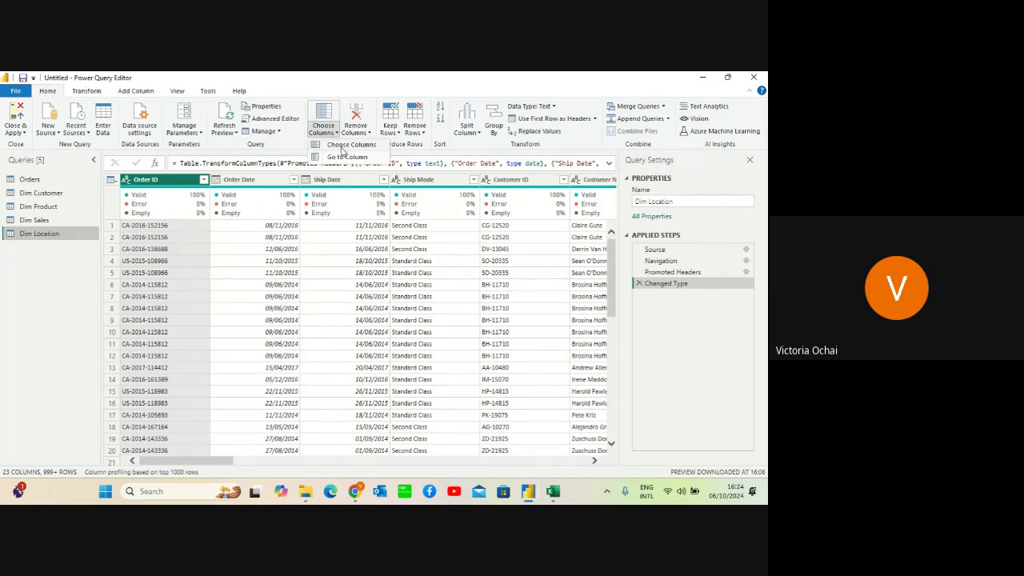
pyautogui.click(342, 151)
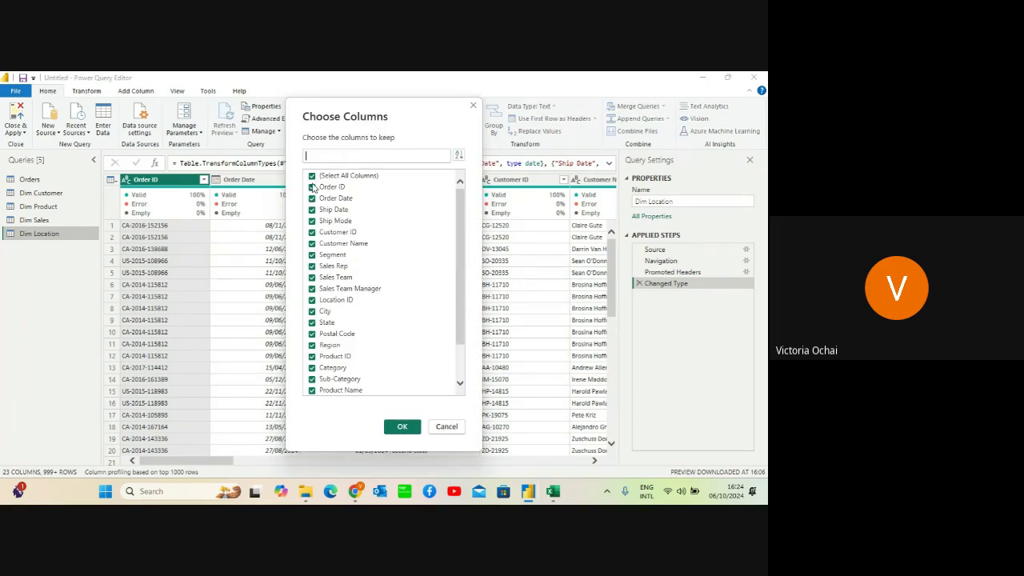
pyautogui.click(312, 176)
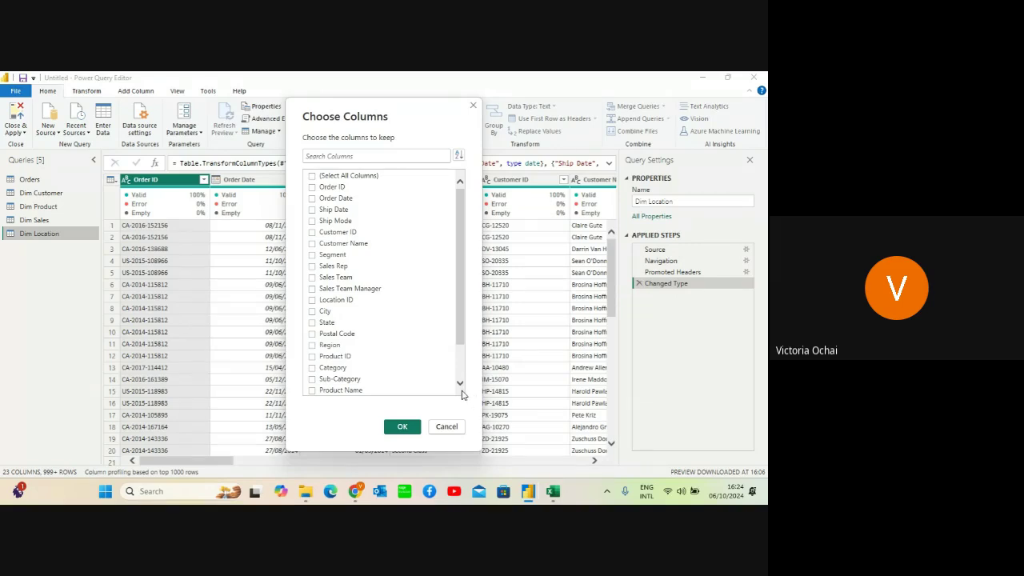
pyautogui.click(462, 392)
pyautogui.click(463, 392)
pyautogui.click(463, 392)
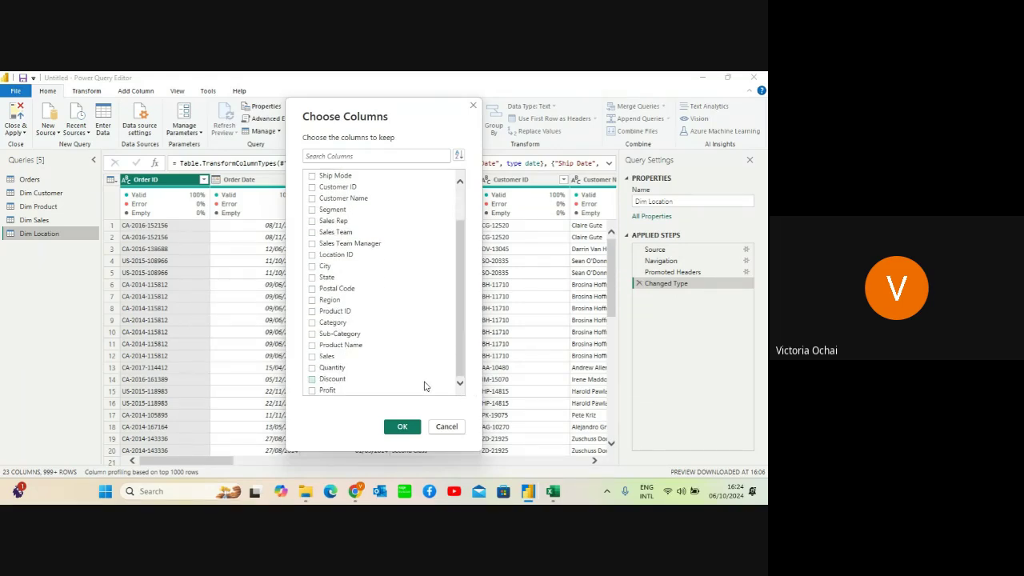
pyautogui.click(312, 255)
pyautogui.click(312, 266)
pyautogui.click(413, 432)
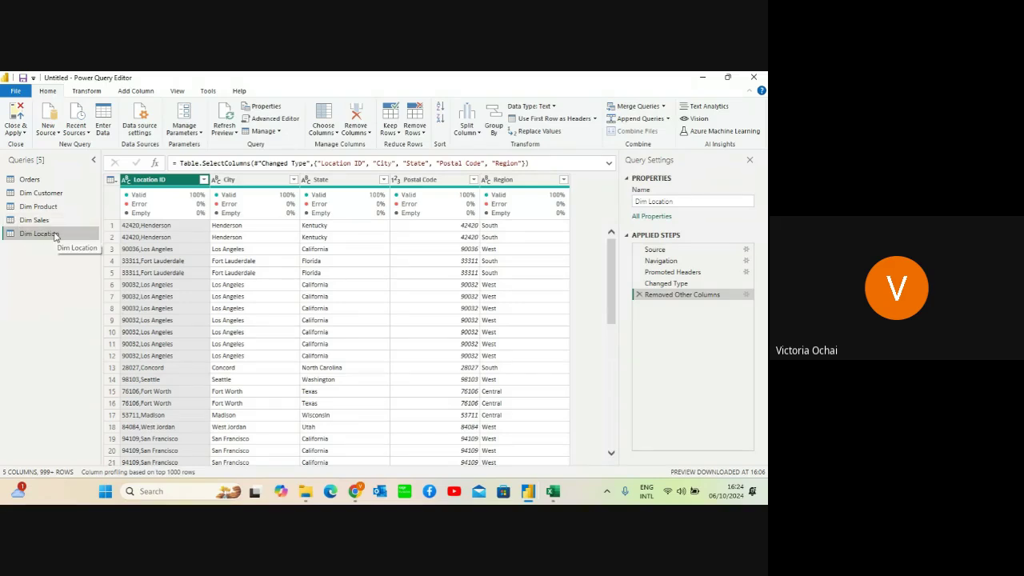
# Open the Orders query and check its planned fact table columns in Excel's Sheet1, returning to Power Query Editor
pyautogui.click(32, 179)
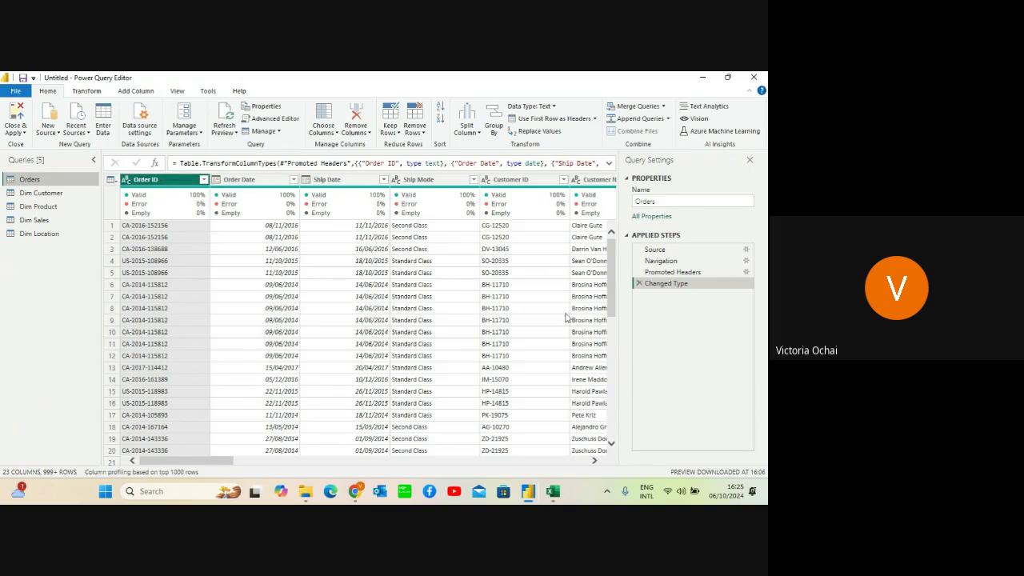
pyautogui.moveTo(557, 496)
pyautogui.click(550, 425)
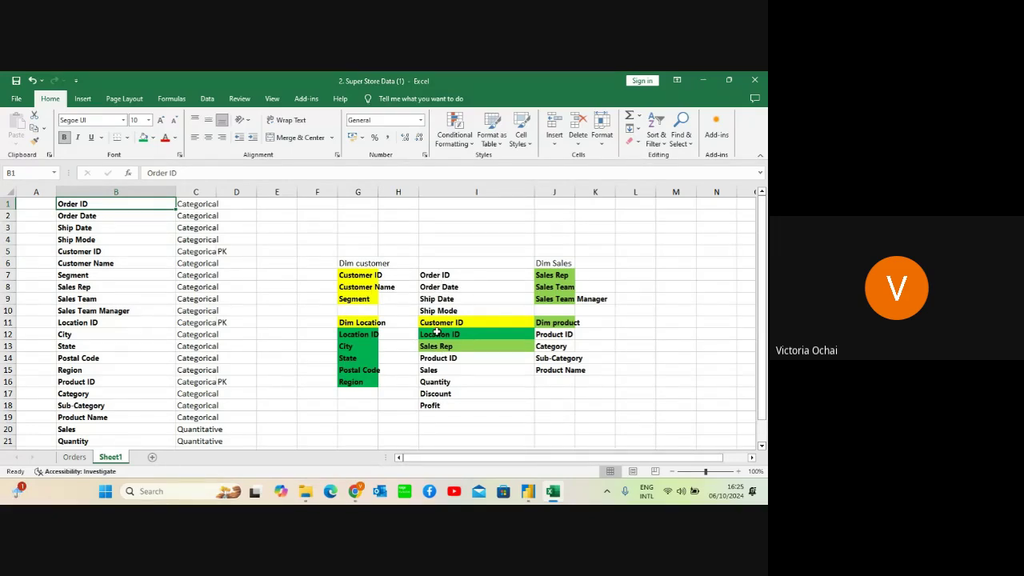
pyautogui.moveTo(528, 494)
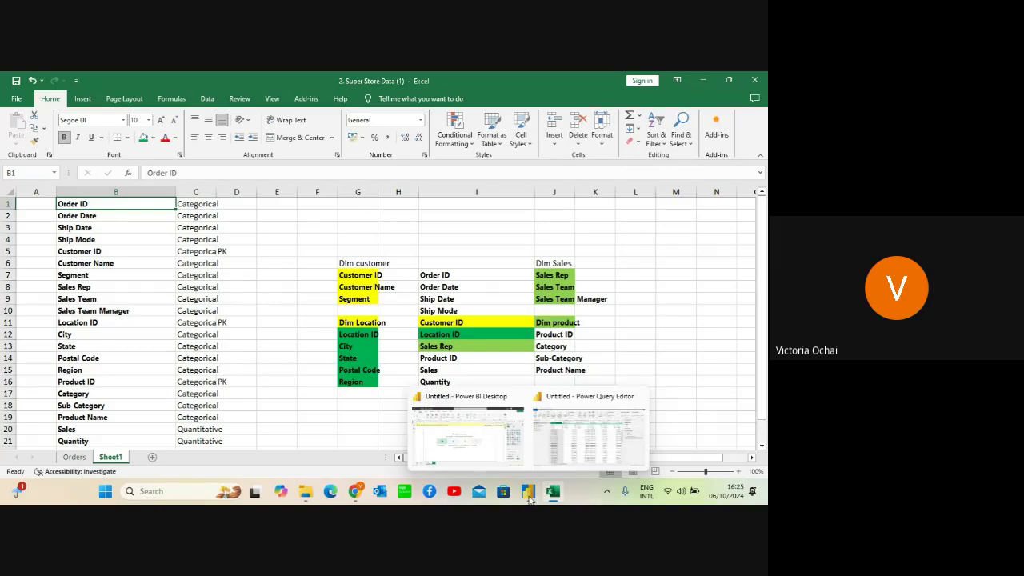
pyautogui.click(605, 415)
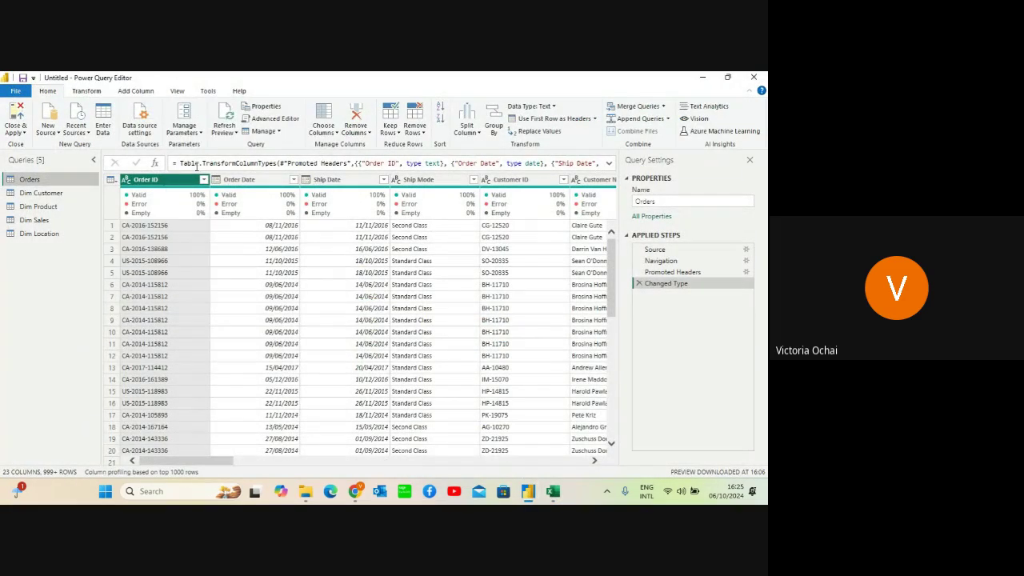
# In the Orders query's column choice, keep only Order ID, Order Date, Ship Date, Ship Mode, Customer ID, Sales Rep, Location ID and Product ID
pyautogui.click(335, 134)
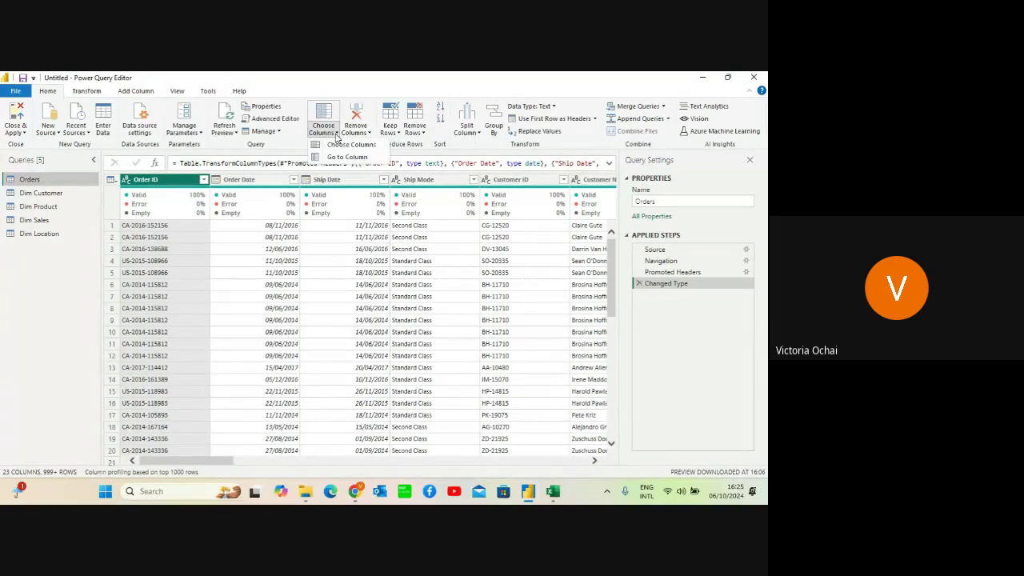
pyautogui.click(335, 135)
pyautogui.click(335, 134)
pyautogui.click(340, 147)
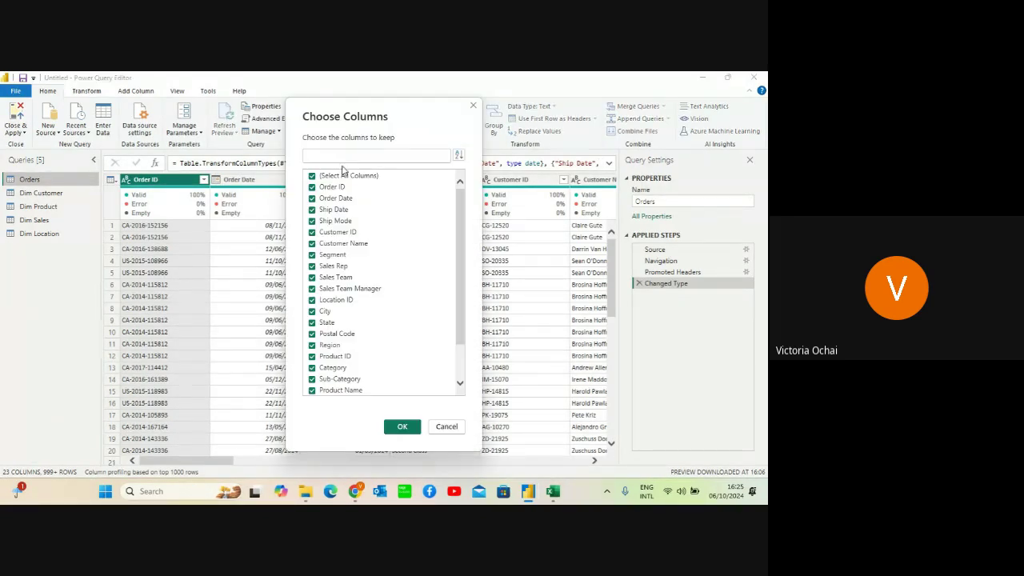
pyautogui.click(312, 176)
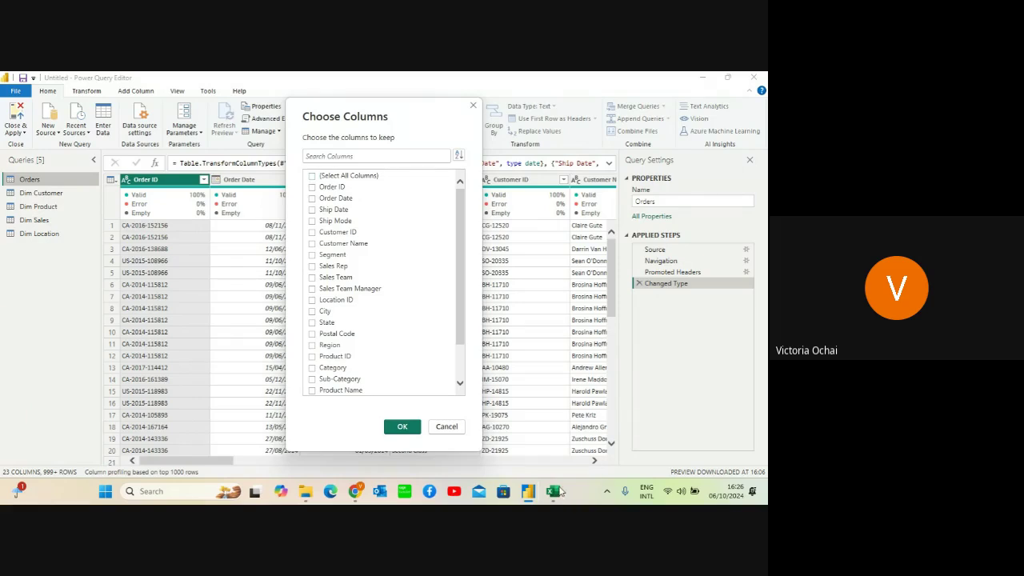
pyautogui.moveTo(553, 487)
pyautogui.moveTo(561, 448)
pyautogui.click(313, 188)
pyautogui.click(313, 198)
pyautogui.click(312, 211)
pyautogui.click(312, 267)
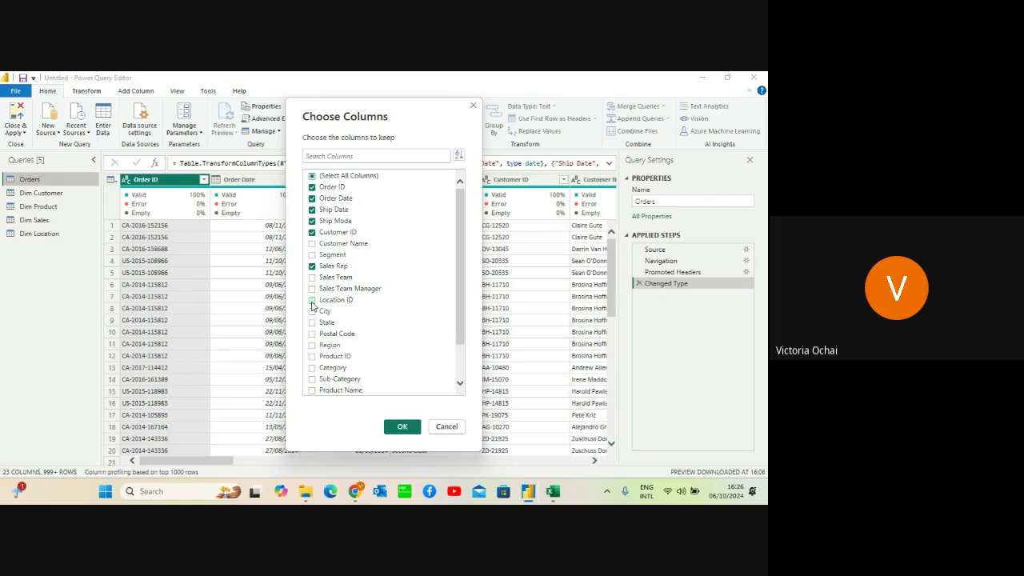
pyautogui.click(312, 300)
pyautogui.click(312, 357)
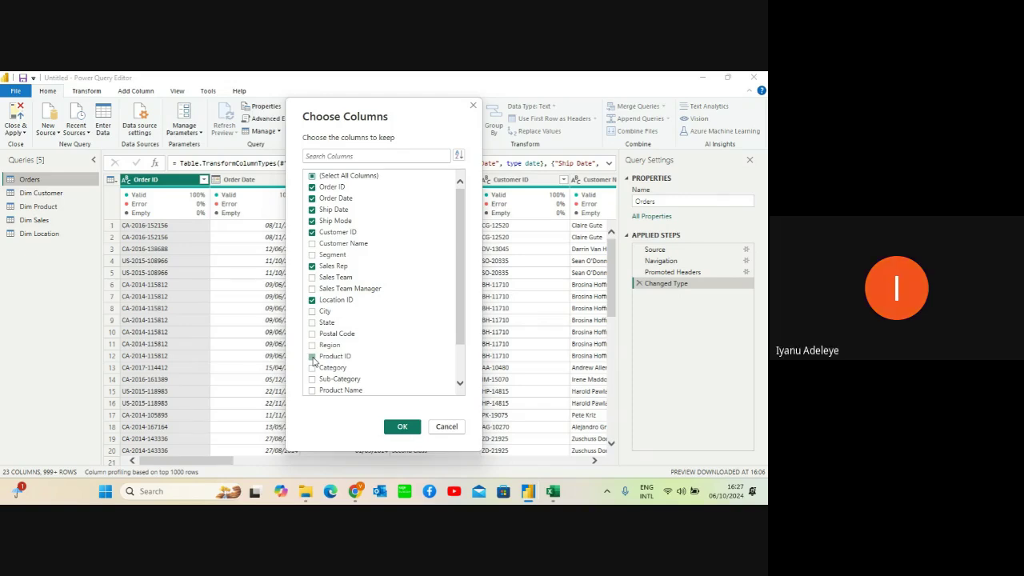
# Add Sales, Quantity, Discount and Profit to the Orders columns to keep and apply the column choice
pyautogui.click(460, 385)
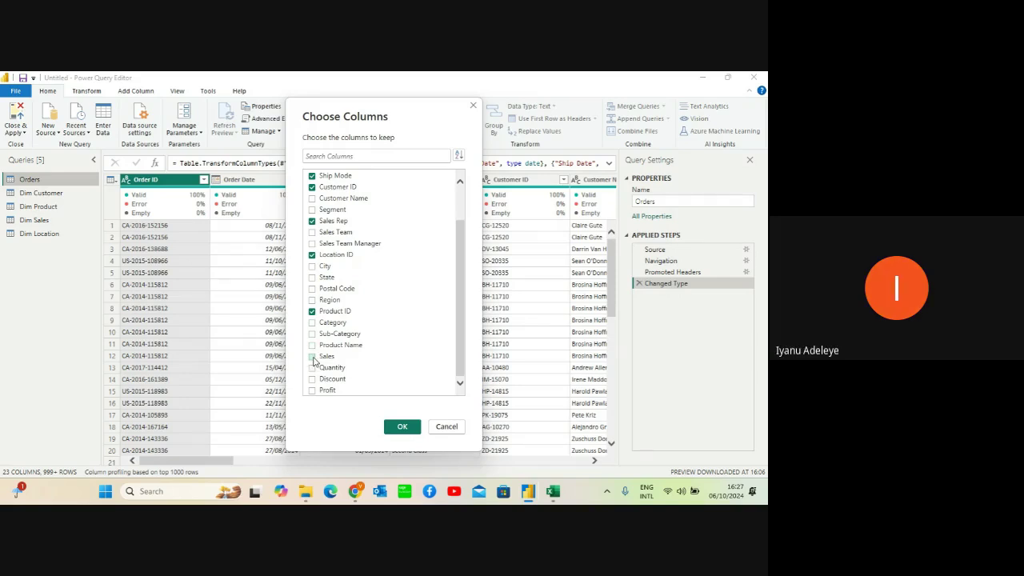
pyautogui.click(312, 357)
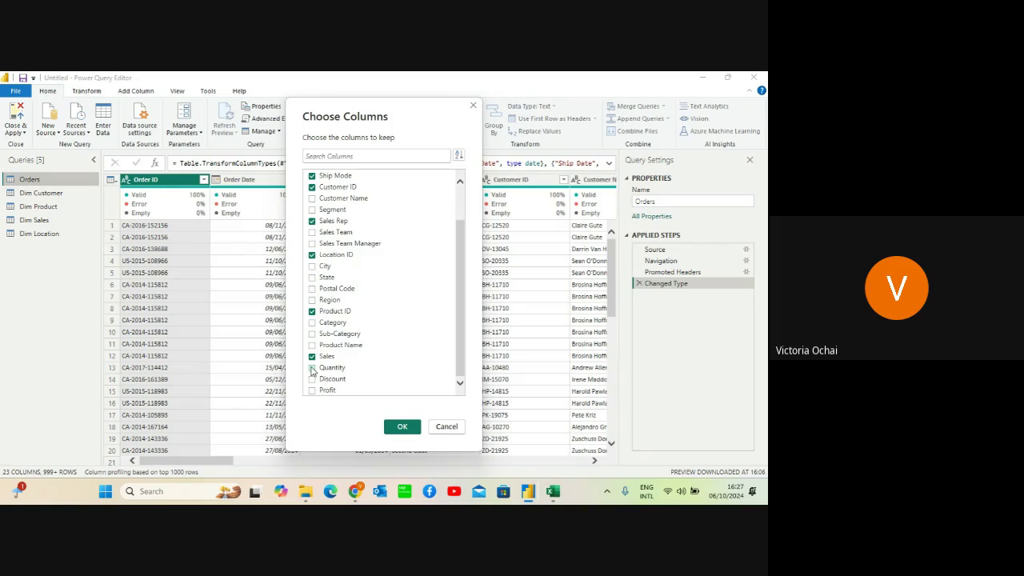
pyautogui.click(312, 368)
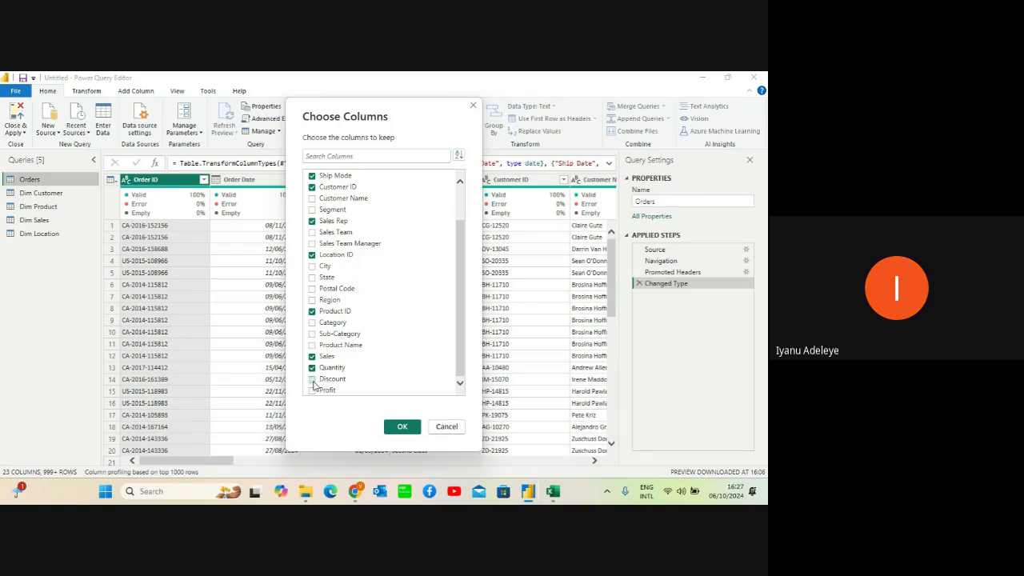
pyautogui.click(312, 379)
pyautogui.click(312, 390)
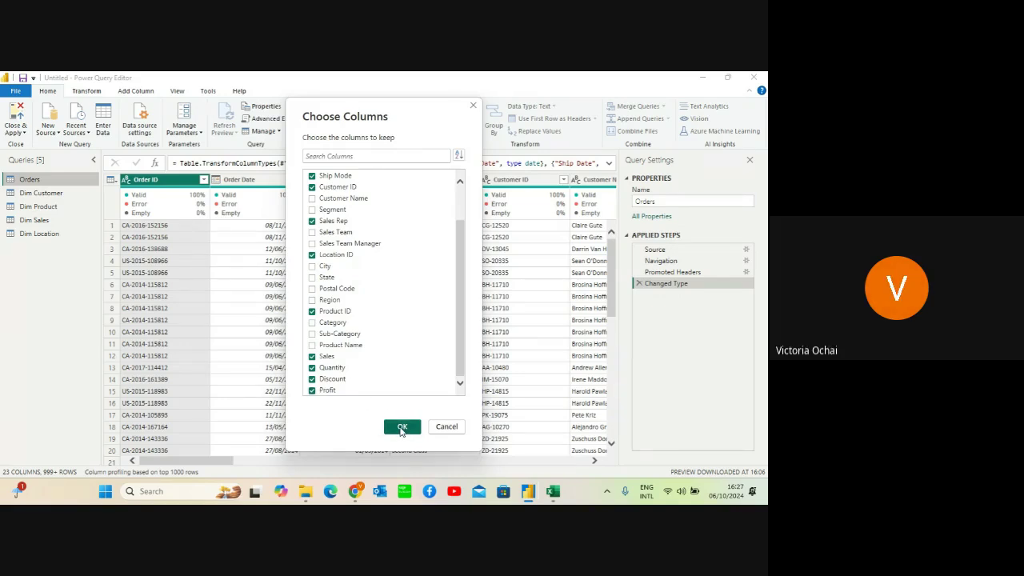
pyautogui.click(403, 428)
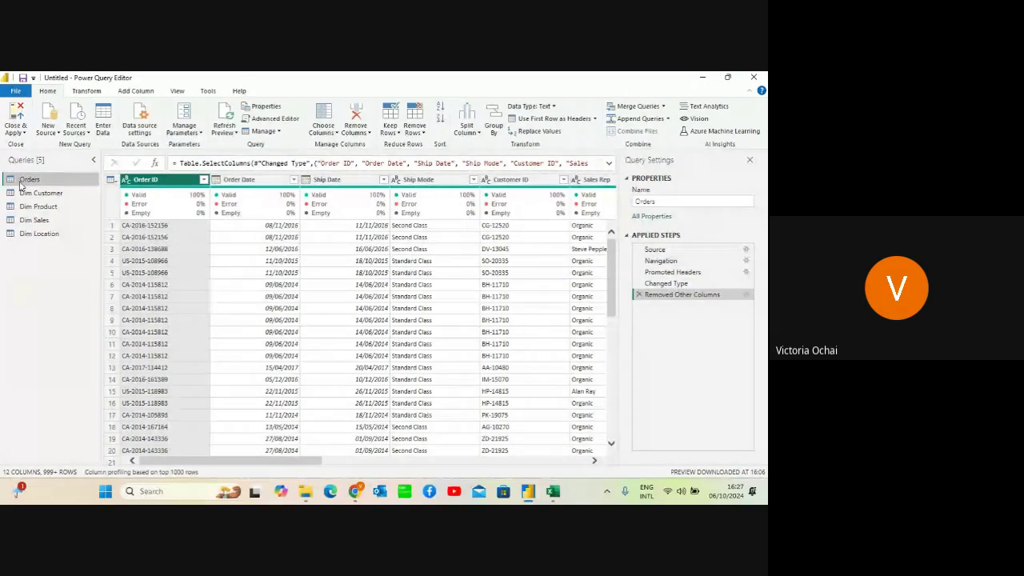
# Examine the remaining columns of the Orders query one by one, from Order ID through Profit
pyautogui.click(160, 180)
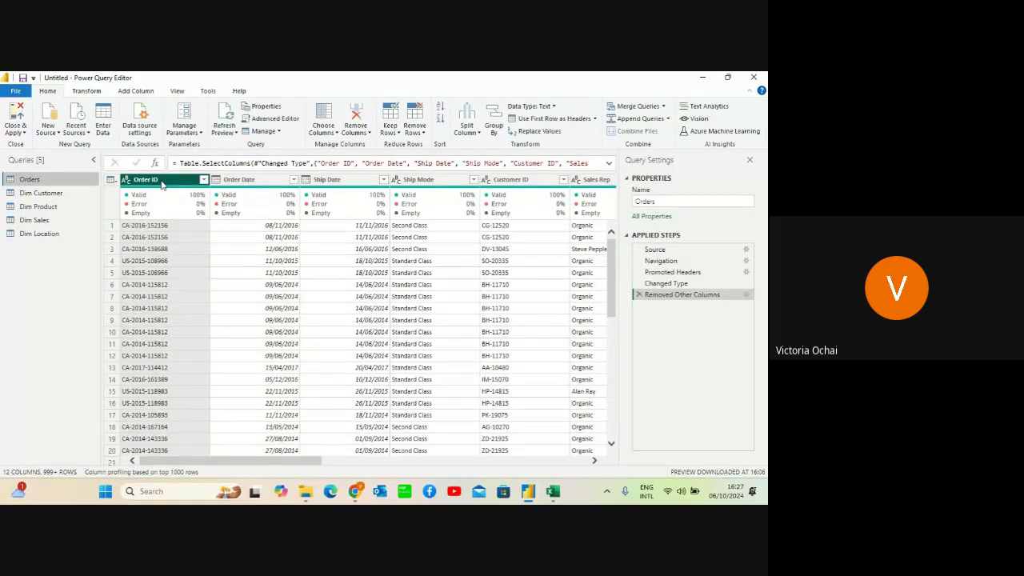
pyautogui.click(256, 198)
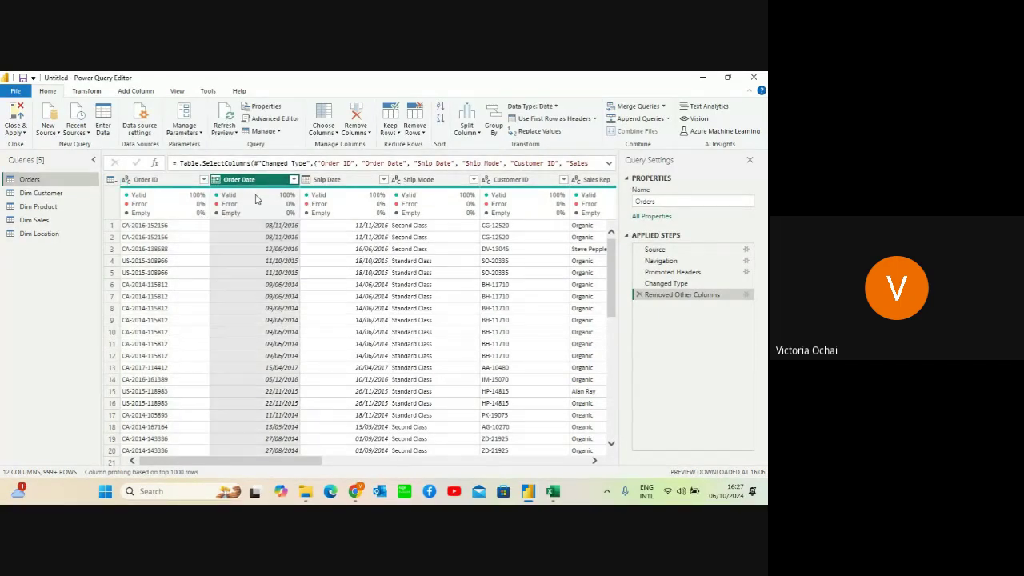
pyautogui.click(358, 192)
pyautogui.press('Right')
pyautogui.press('Right')
pyautogui.press('Right')
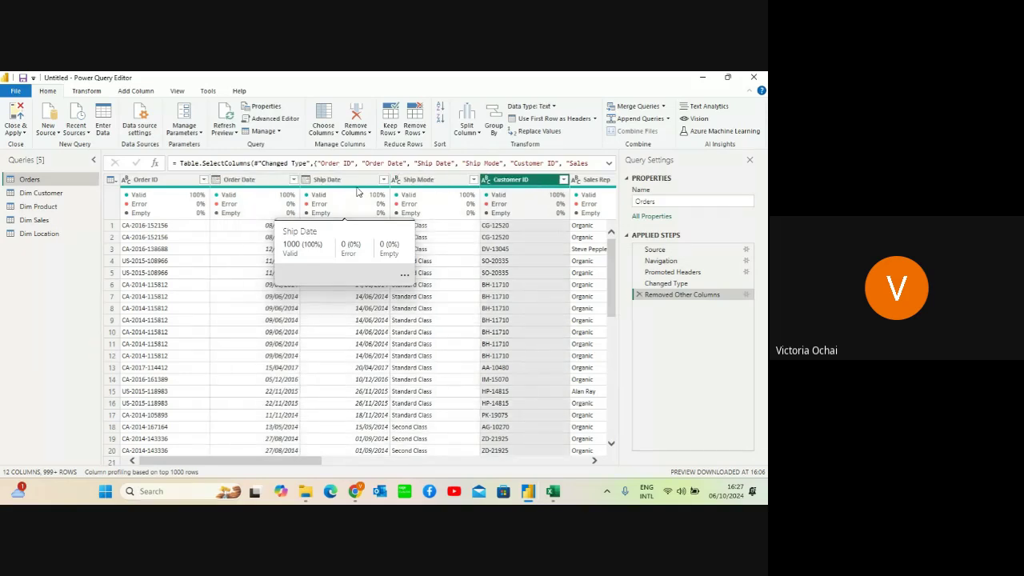
pyautogui.press('Right')
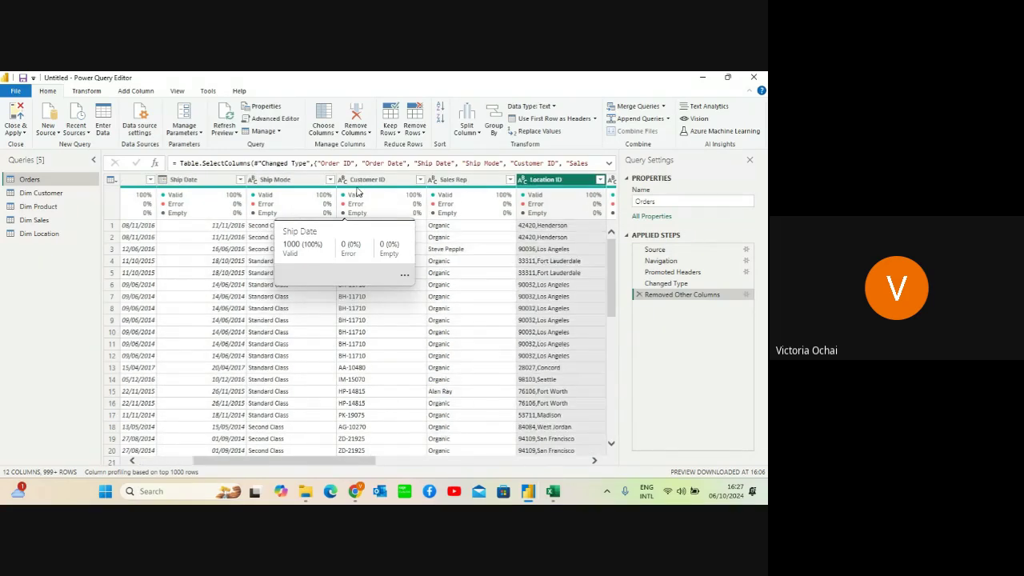
pyautogui.press('Right')
pyautogui.press('Right')
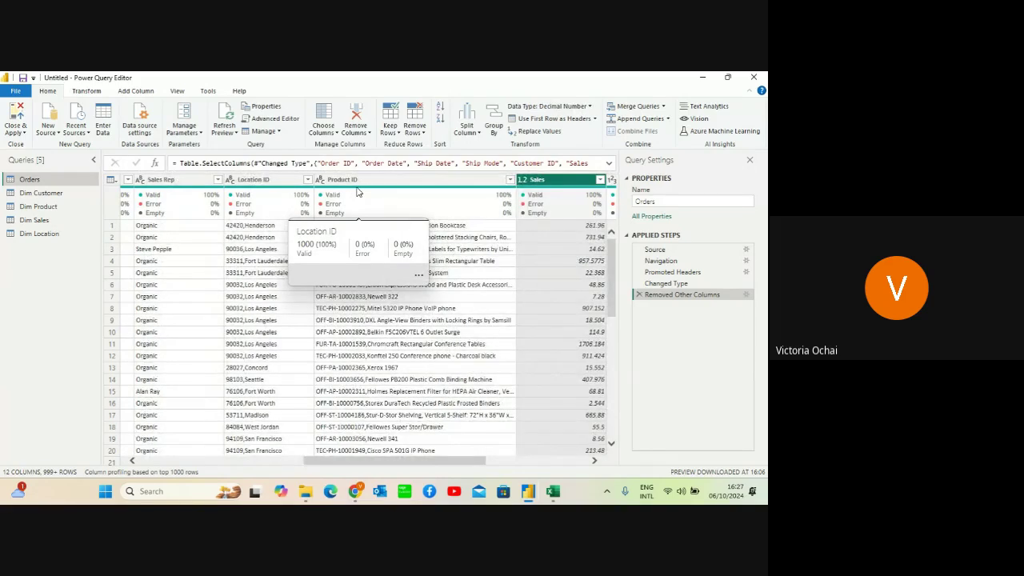
pyautogui.press('Right')
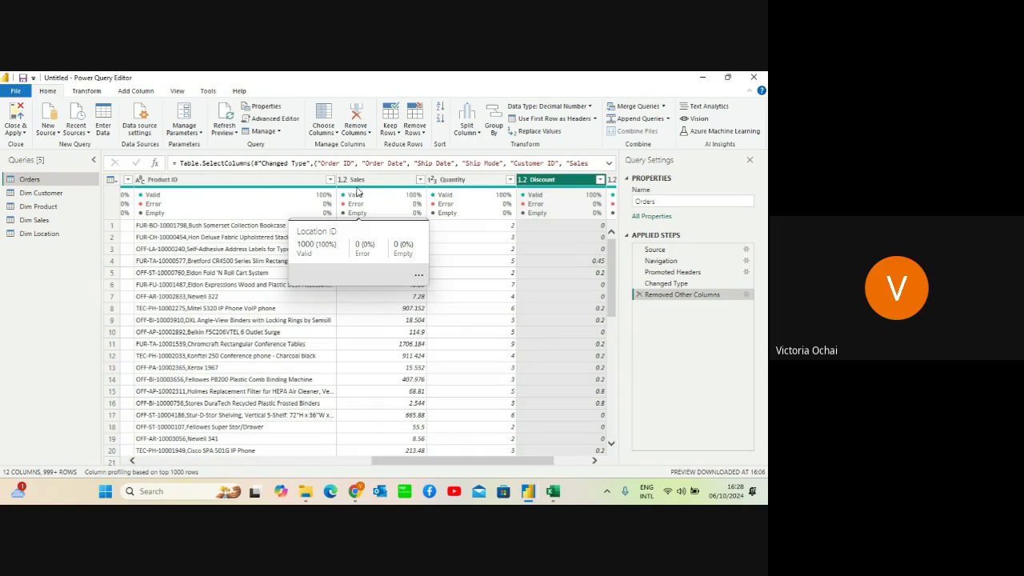
pyautogui.press('Right')
pyautogui.press('Right')
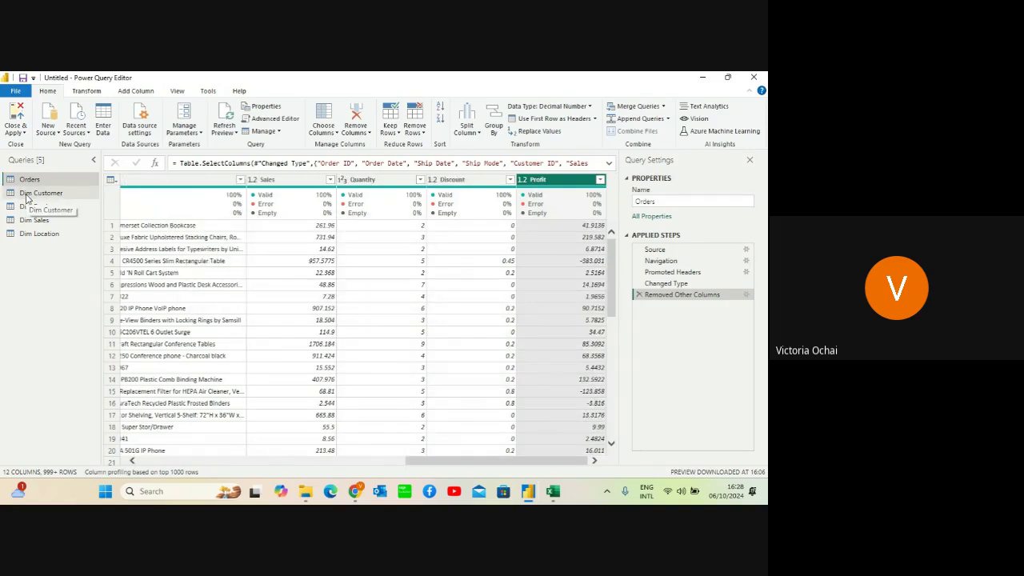
# Select the Customer ID, Customer Name and Segment columns together in the Dim Customer query and open their column options
pyautogui.click(26, 195)
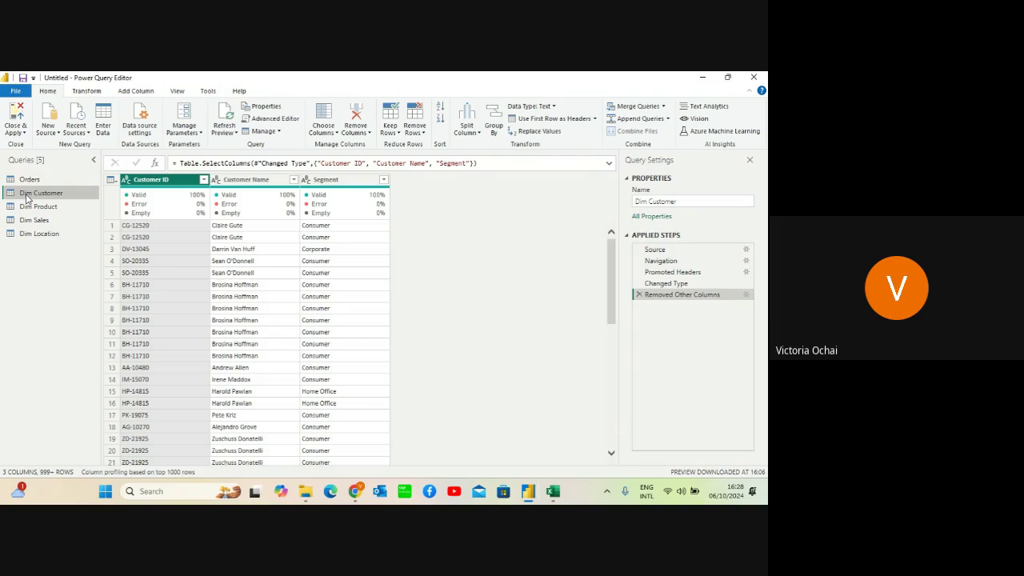
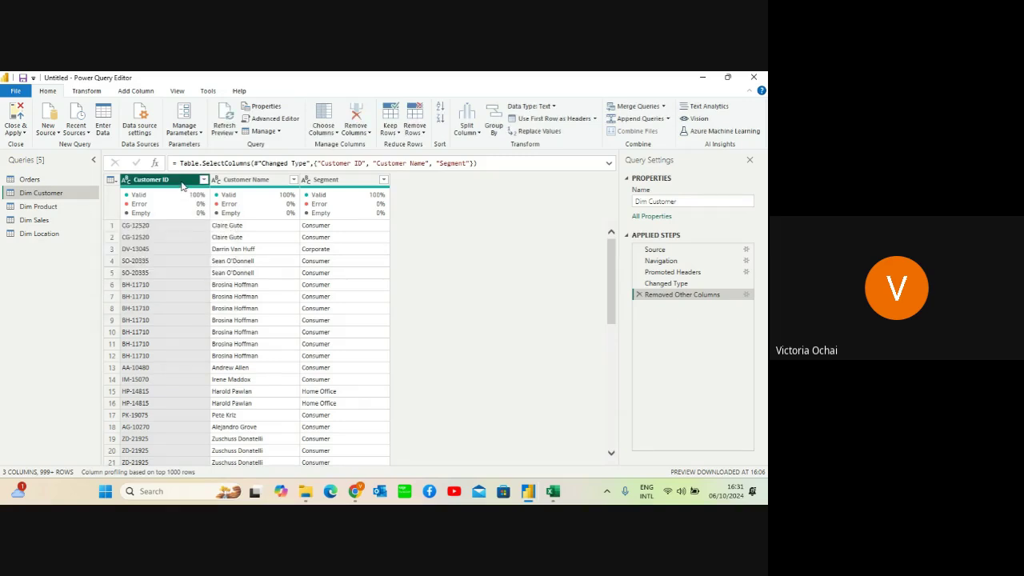
pyautogui.hotkey('shift', 'Right')
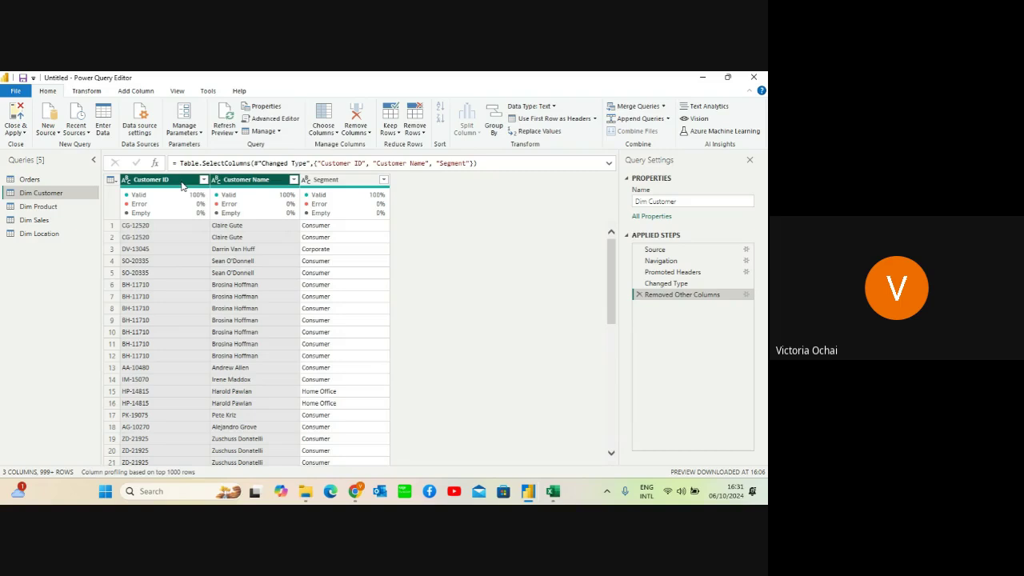
pyautogui.hotkey('shift', 'Right')
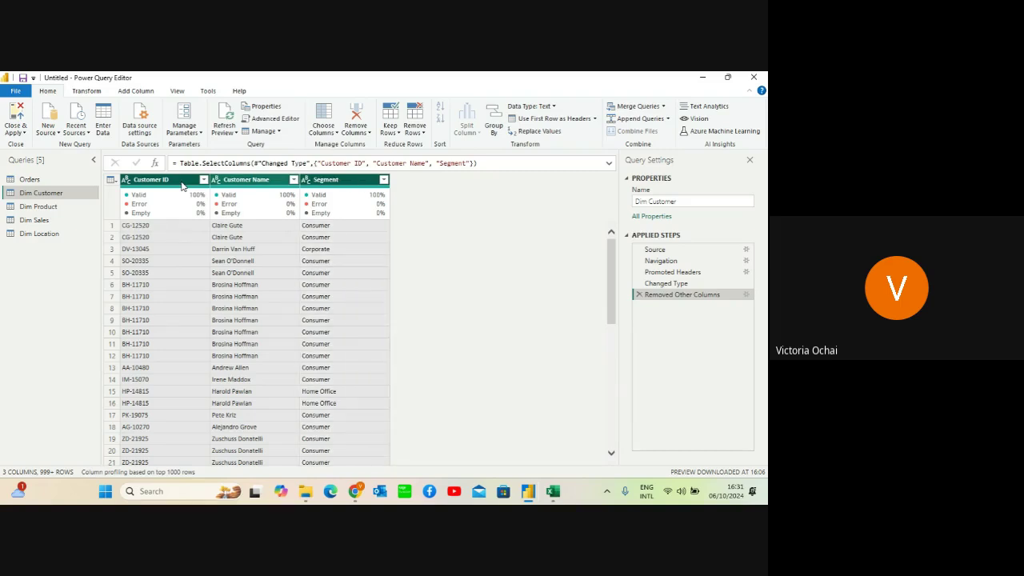
pyautogui.rightClick(182, 186)
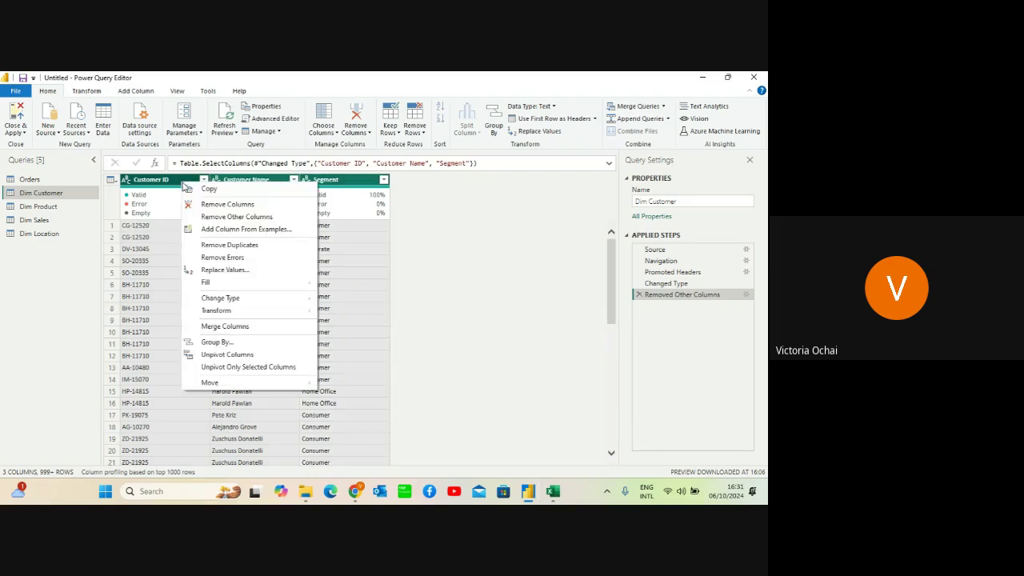
# Remove duplicate rows from the Dim Customer query across the Customer ID, Customer Name and Segment columns
pyautogui.click(210, 247)
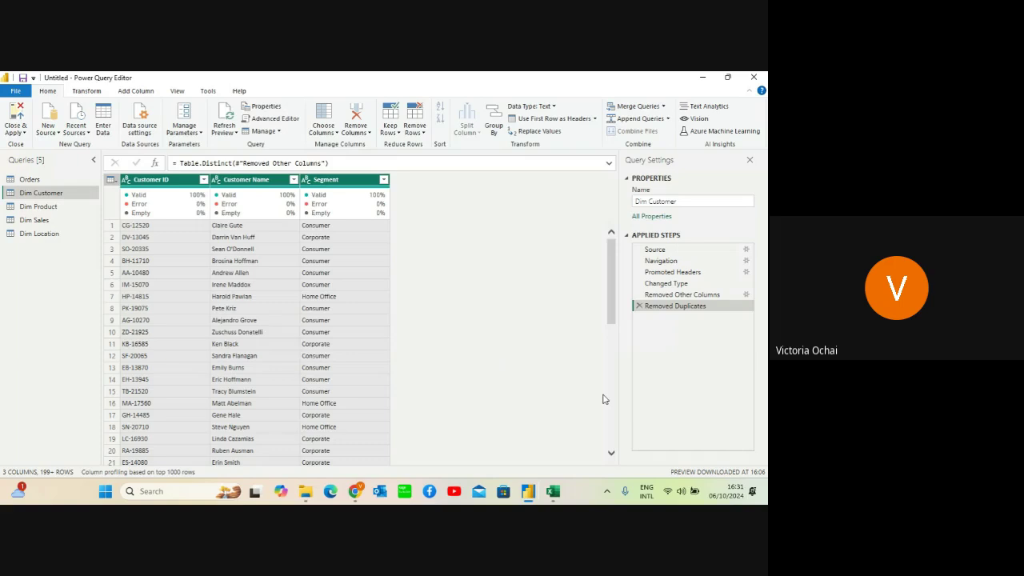
pyautogui.click(612, 454)
pyautogui.click(612, 455)
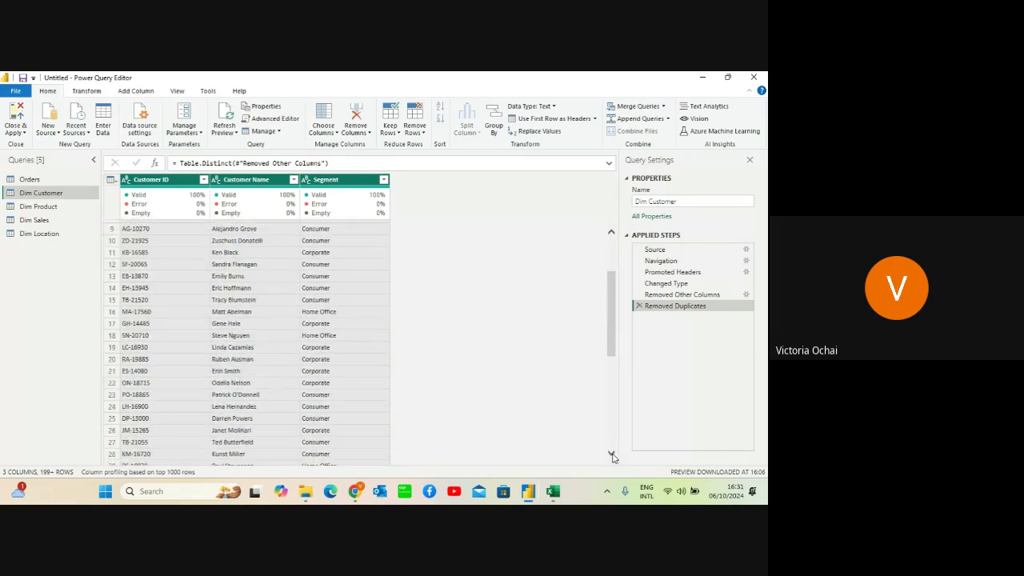
pyautogui.click(611, 213)
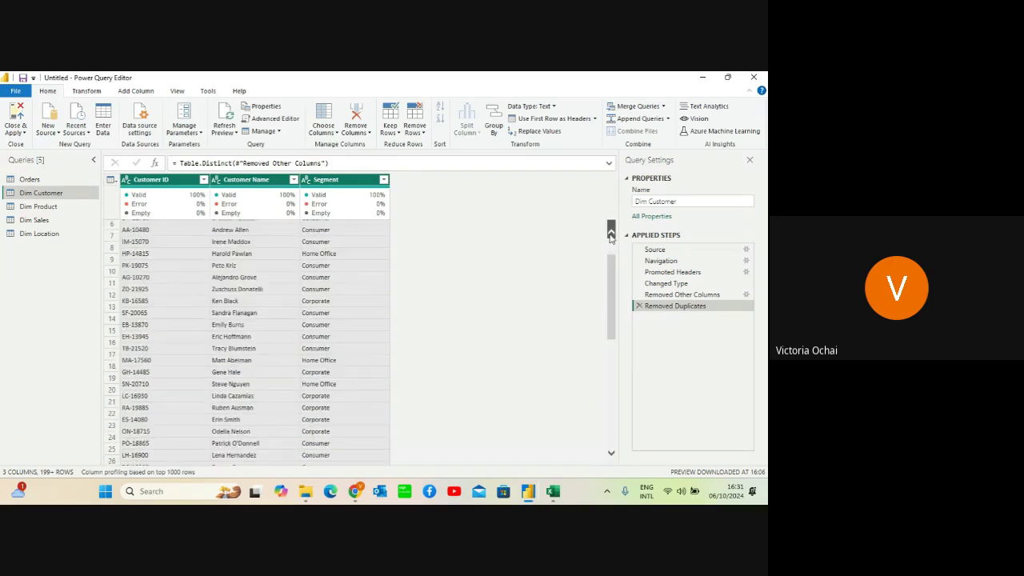
pyautogui.click(611, 214)
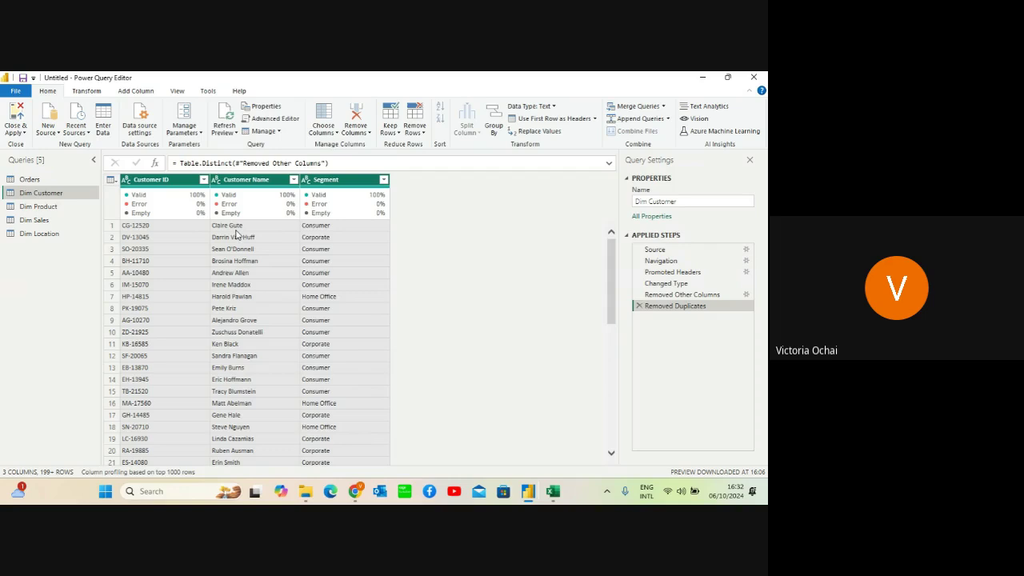
# Open the Dim Product query
pyautogui.click(71, 206)
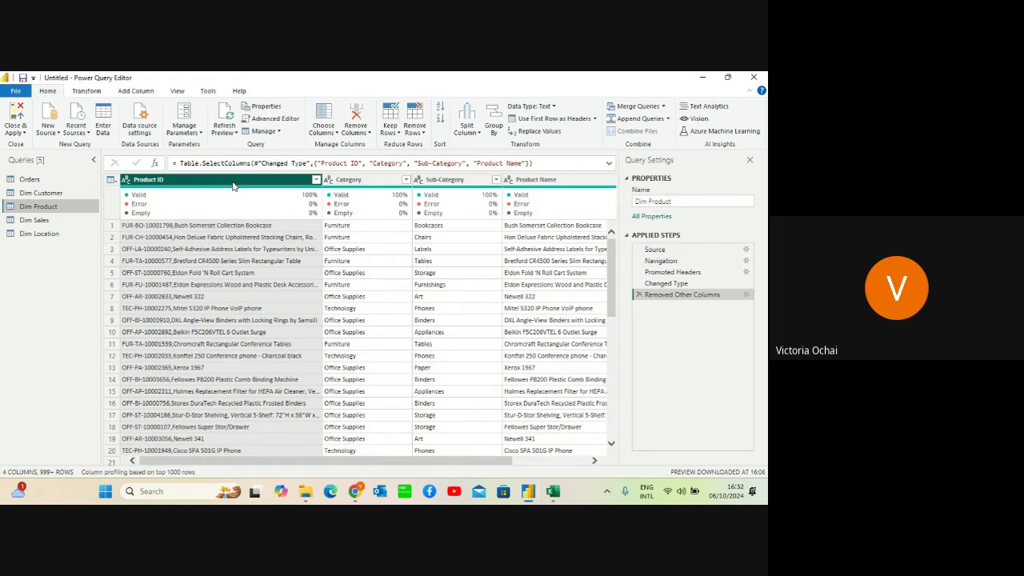
pyautogui.click(348, 179)
pyautogui.click(293, 181)
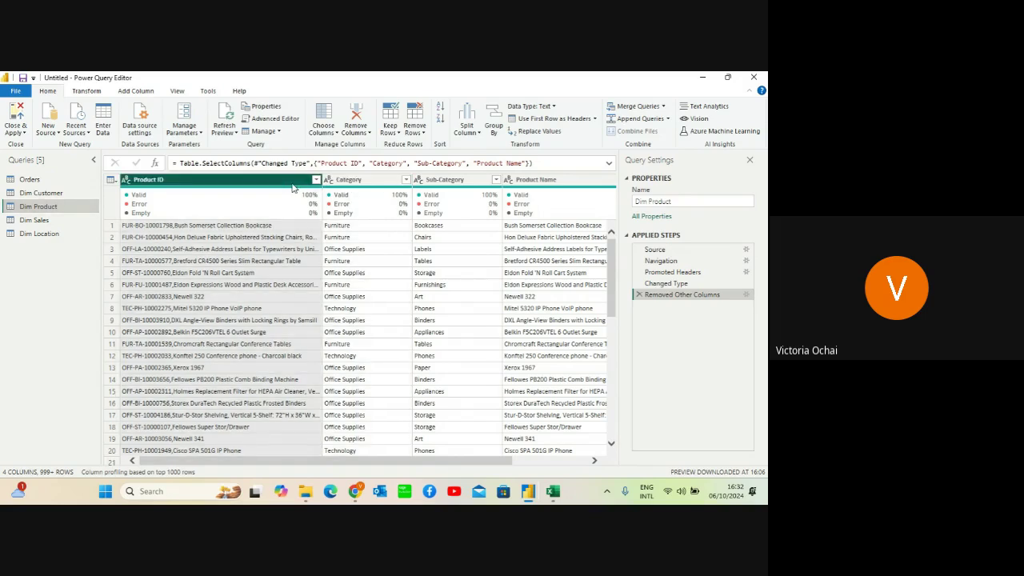
pyautogui.keyDown('ctrl'); pyautogui.click(361, 181); pyautogui.keyUp('ctrl')
pyautogui.keyDown('ctrl'); pyautogui.click(443, 181); pyautogui.keyUp('ctrl')
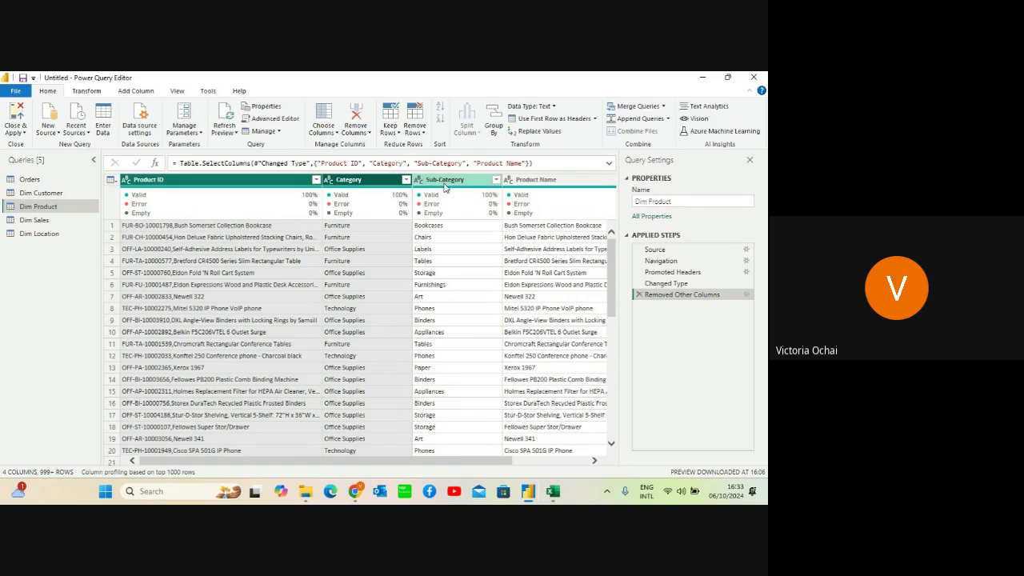
pyautogui.keyDown('ctrl'); pyautogui.click(528, 181); pyautogui.keyUp('ctrl')
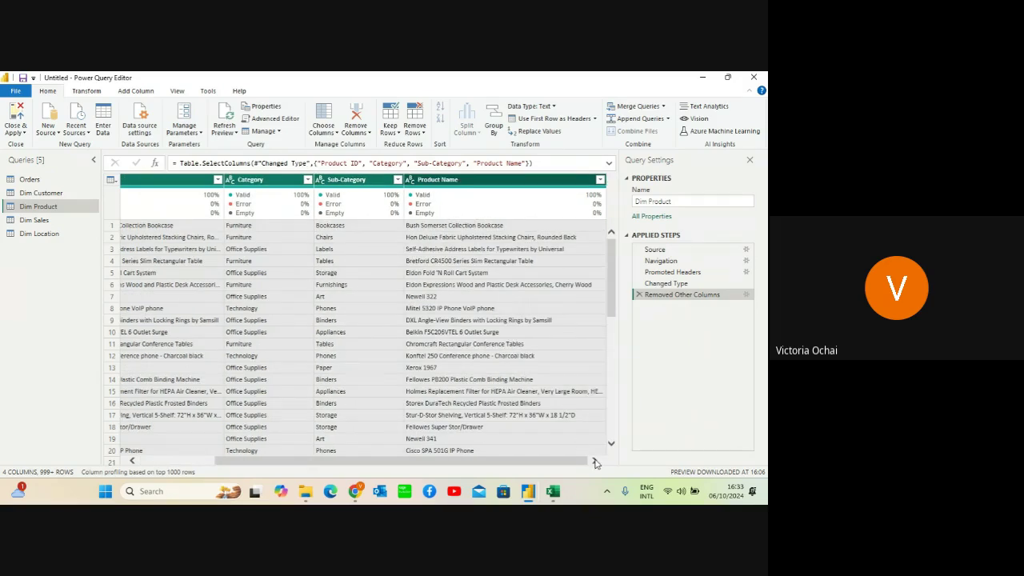
pyautogui.rightClick(460, 186)
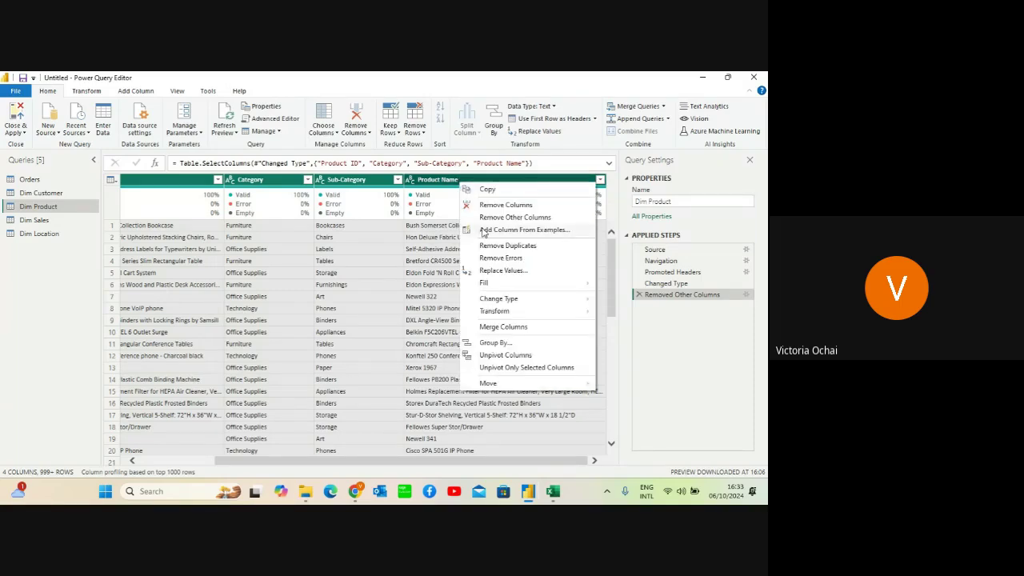
pyautogui.click(437, 253)
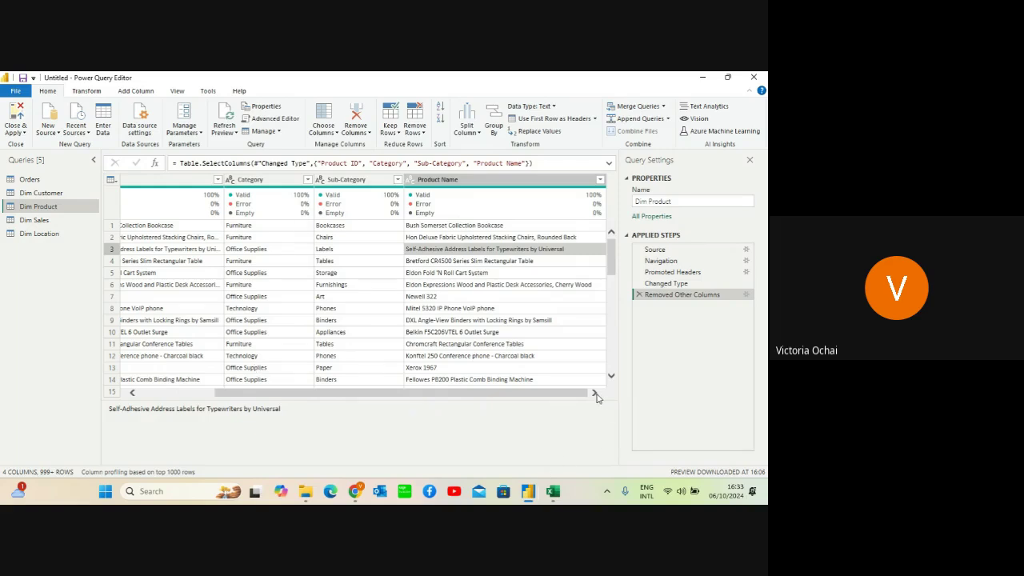
pyautogui.click(595, 394)
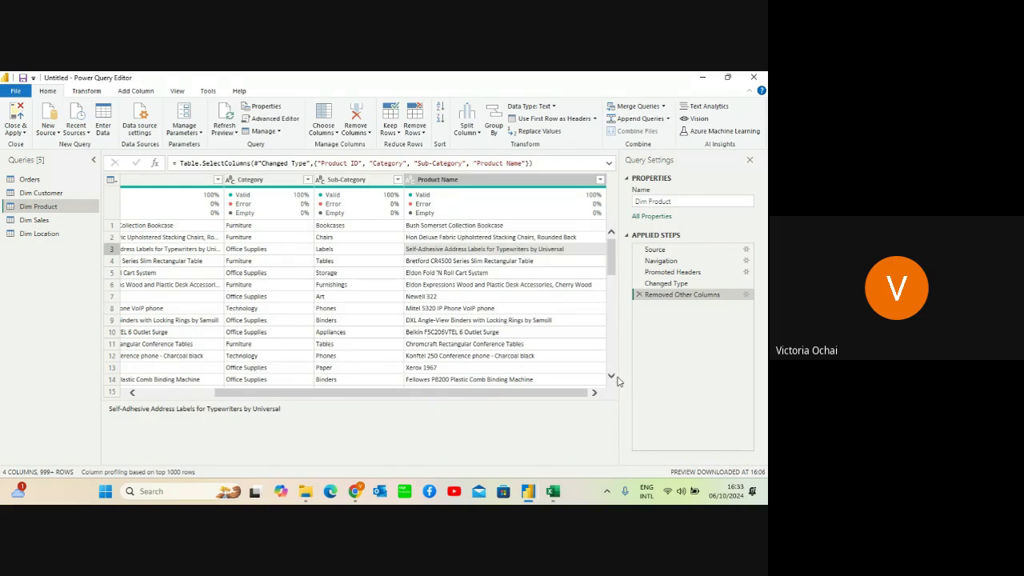
pyautogui.scroll(-1, 613, 379)
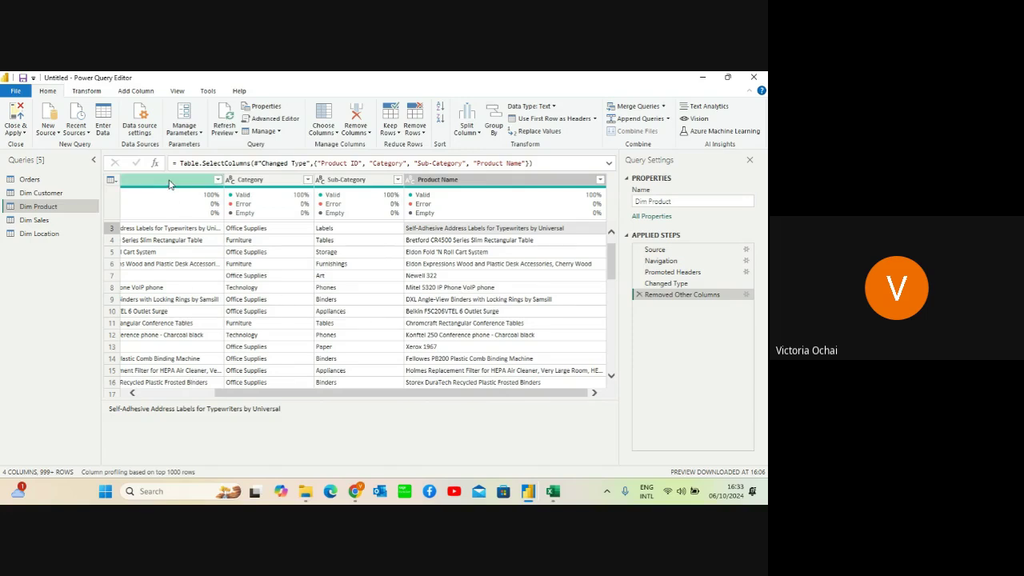
pyautogui.click(132, 395)
pyautogui.click(132, 395)
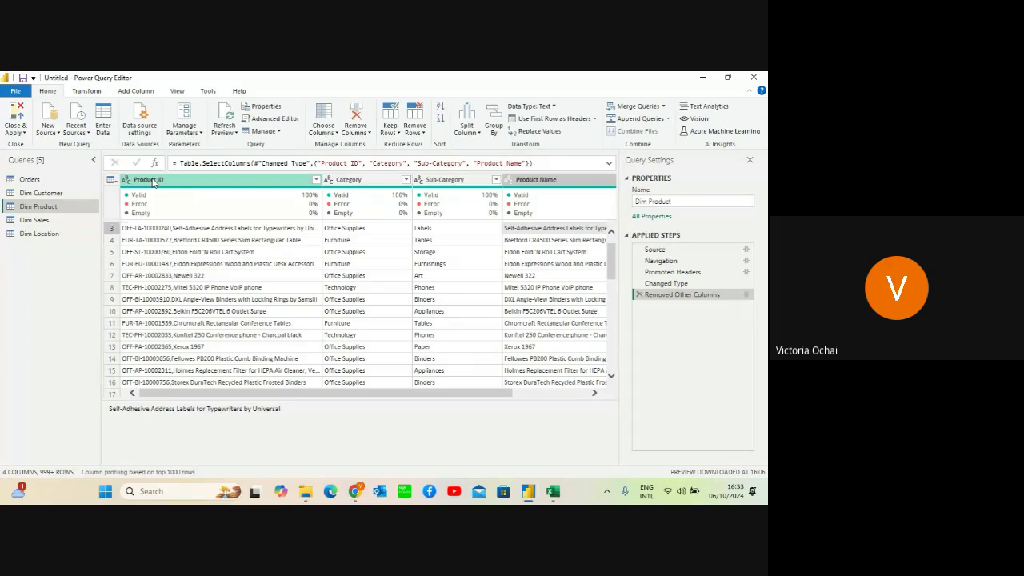
# Remove duplicate rows from Dim Product across the Product ID, Category, Sub-Category and Product Name columns
pyautogui.click(152, 180)
pyautogui.hotkey('shift', 'Right')
pyautogui.hotkey('shift', 'Right')
pyautogui.hotkey('shift', 'Right')
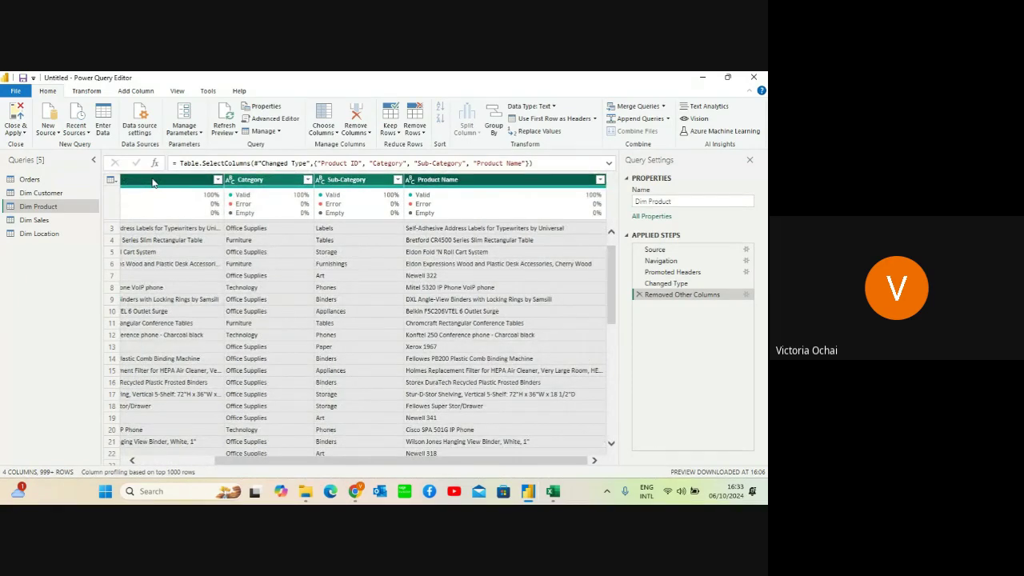
pyautogui.rightClick(153, 182)
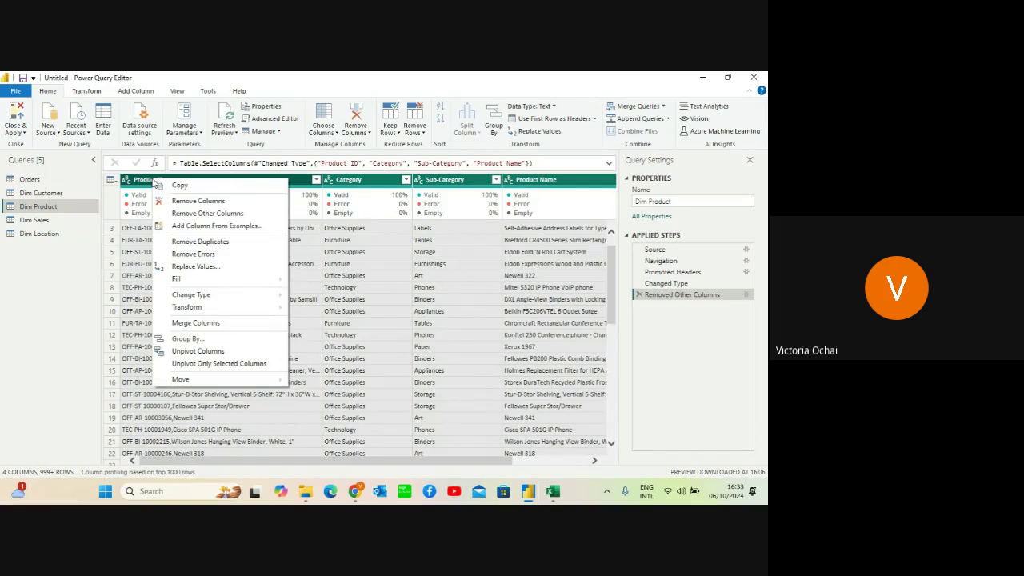
pyautogui.click(200, 242)
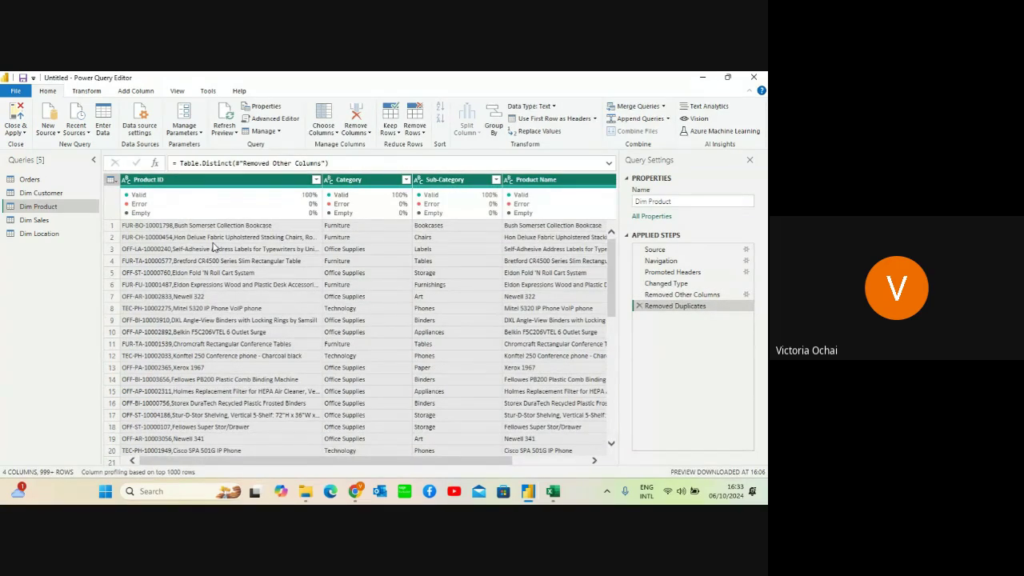
pyautogui.click(611, 444)
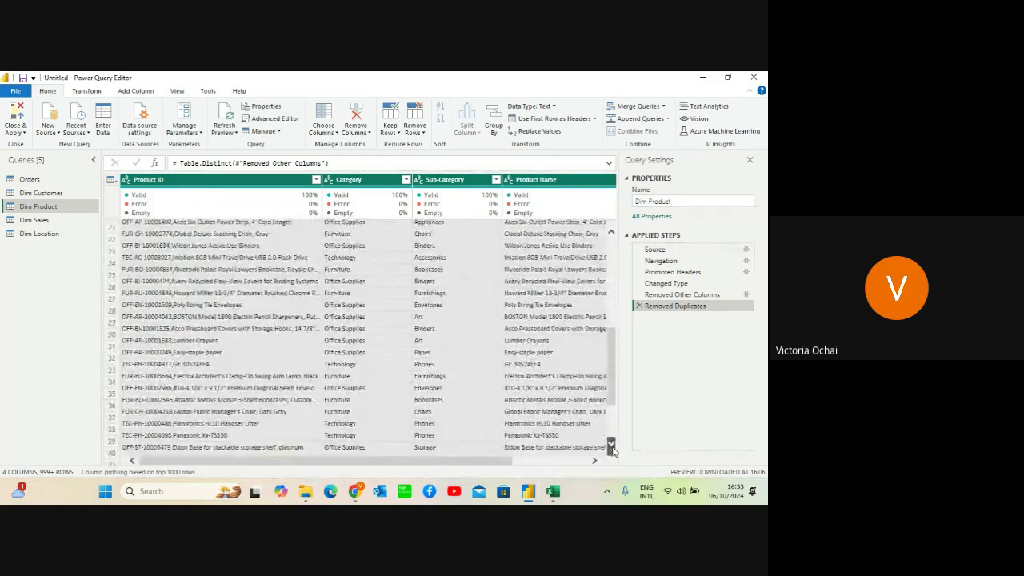
pyautogui.click(612, 446)
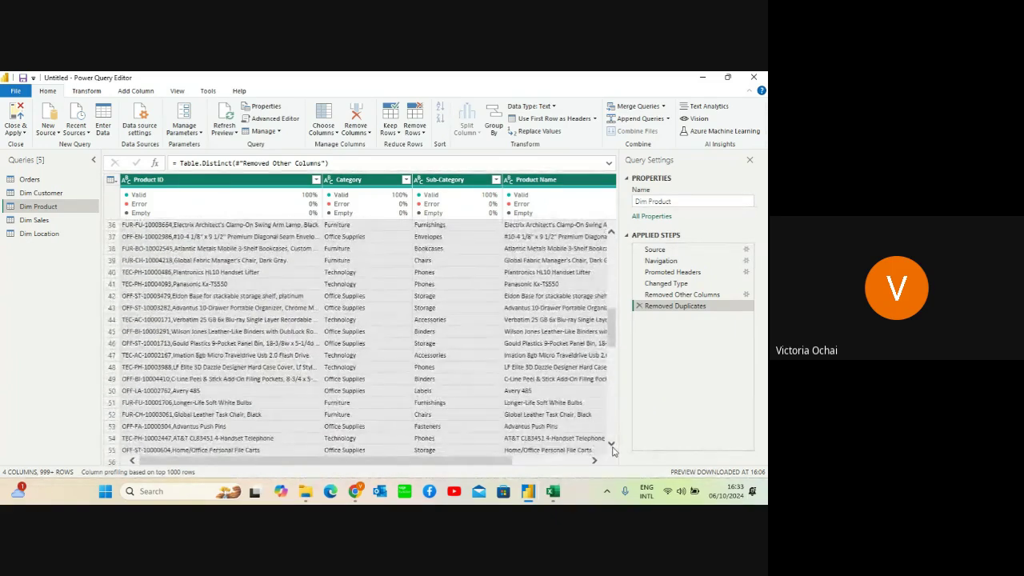
pyautogui.click(612, 445)
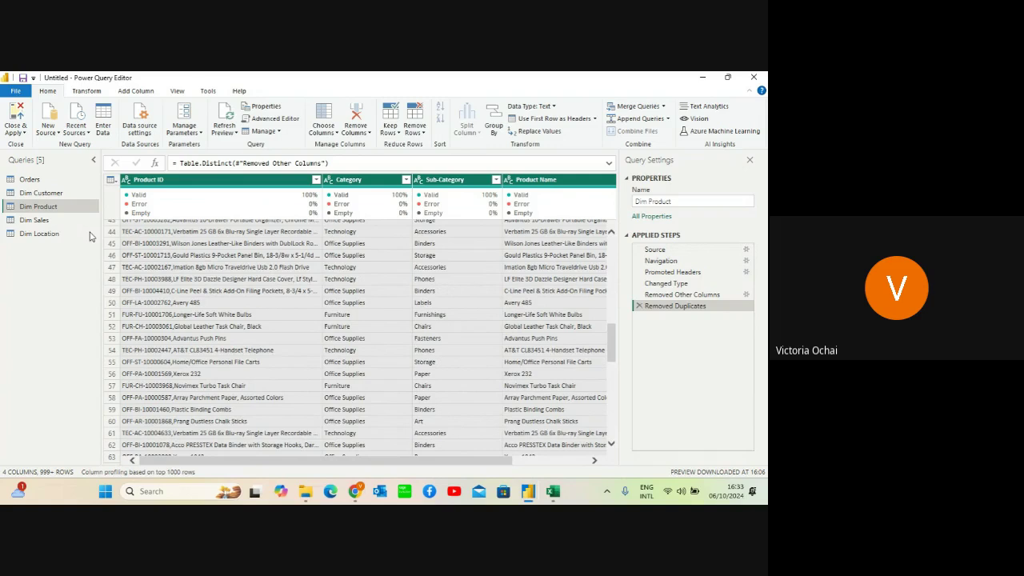
# Remove duplicate rows from the Dim Sales query across the Sales Rep, Sales Team and Sales Team Manager columns
pyautogui.click(72, 222)
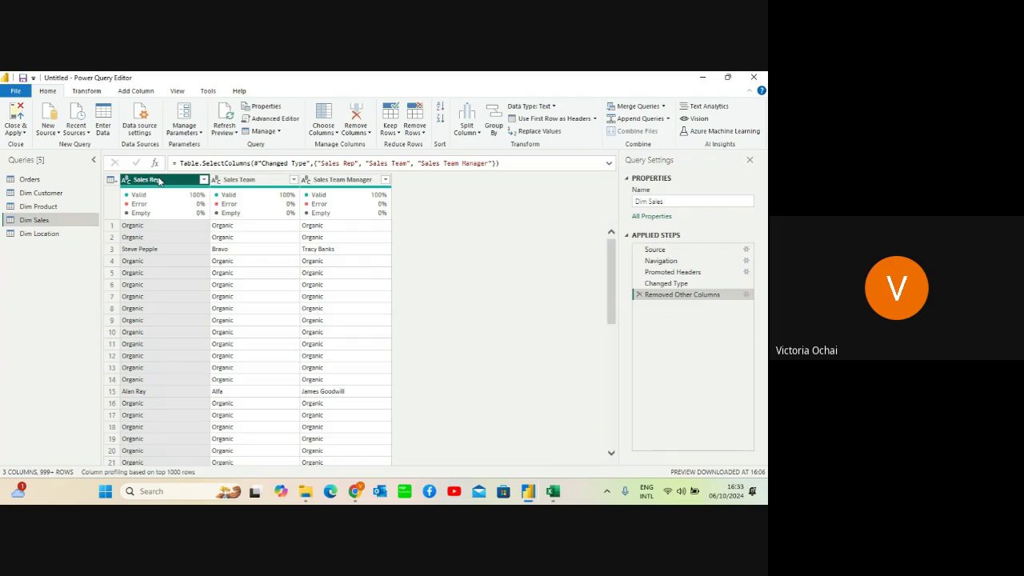
pyautogui.hotkey('shift', 'Right')
pyautogui.hotkey('shift', 'Right')
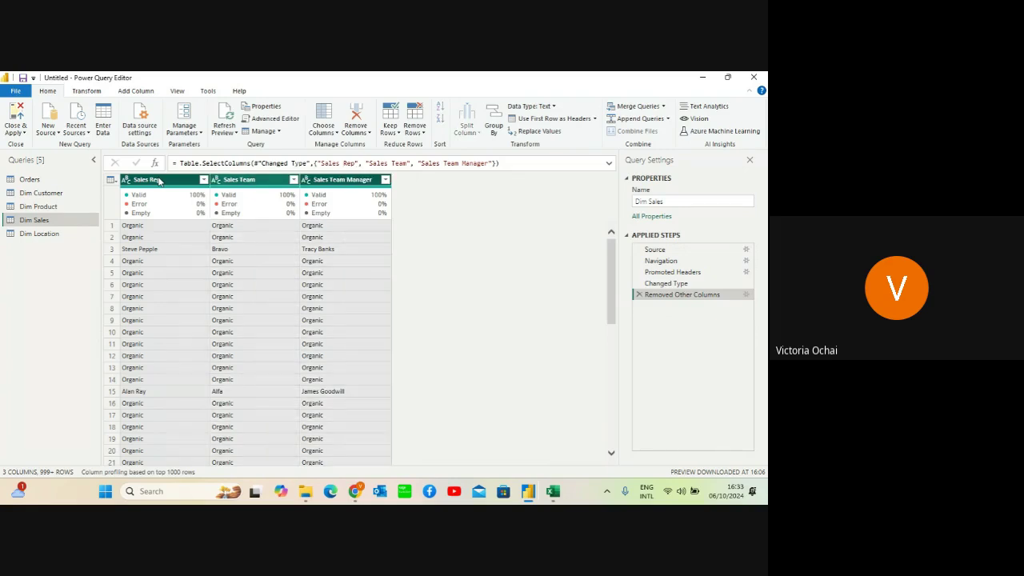
pyautogui.rightClick(237, 184)
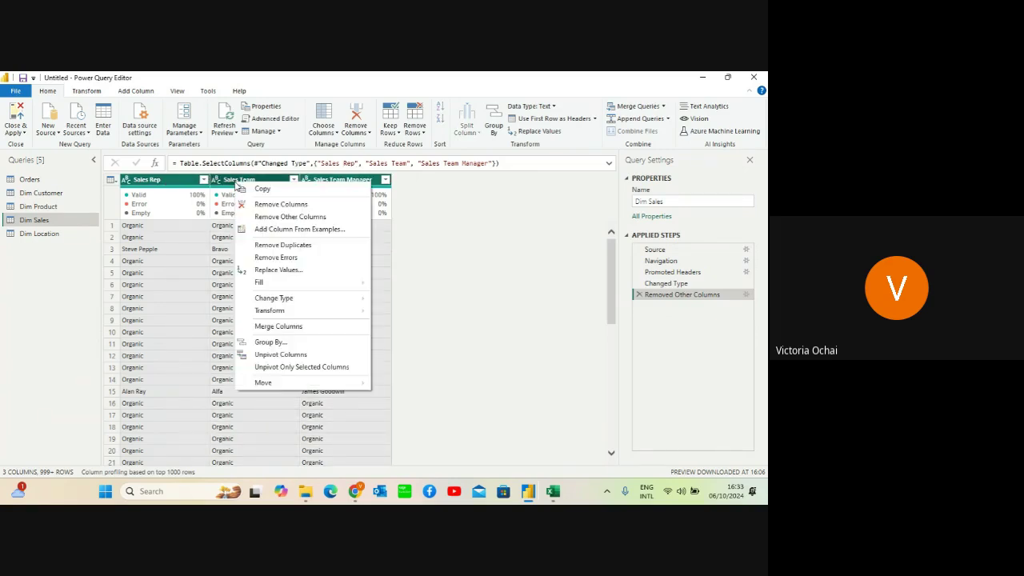
pyautogui.click(273, 246)
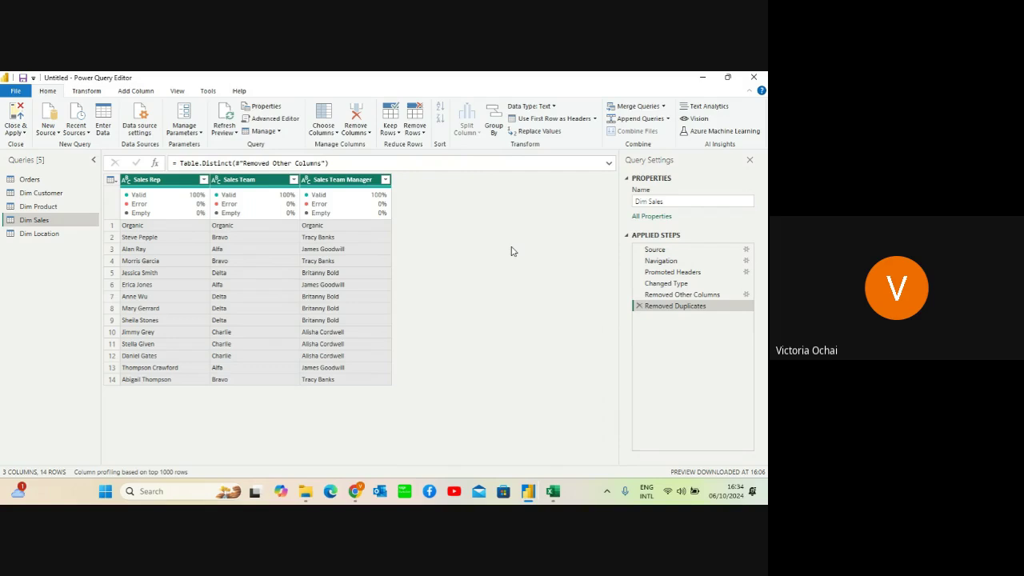
# Remove duplicate rows from the Dim Location query across the Location ID, City, State, Postal Code and Region columns
pyautogui.click(63, 234)
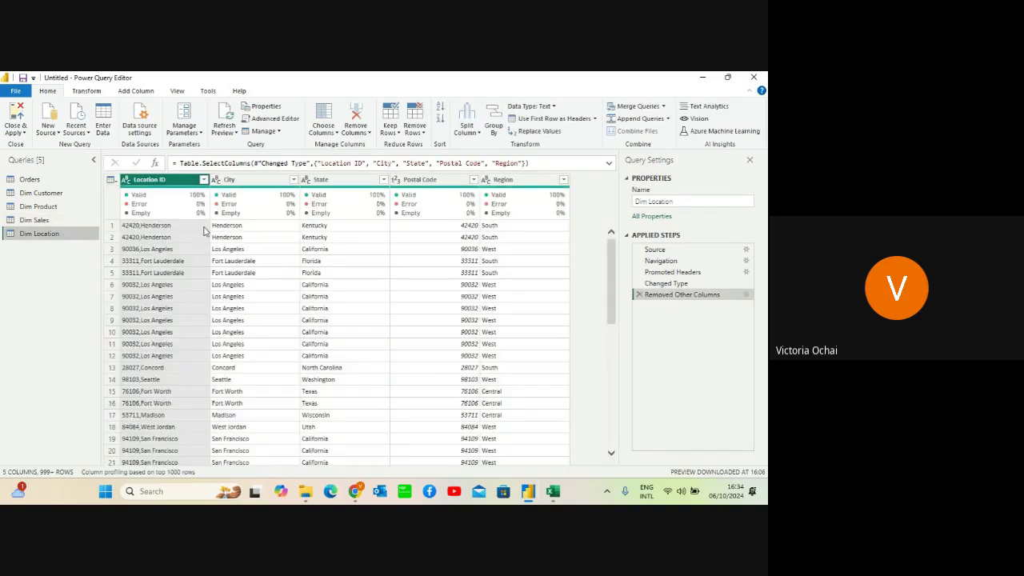
pyautogui.click(168, 183)
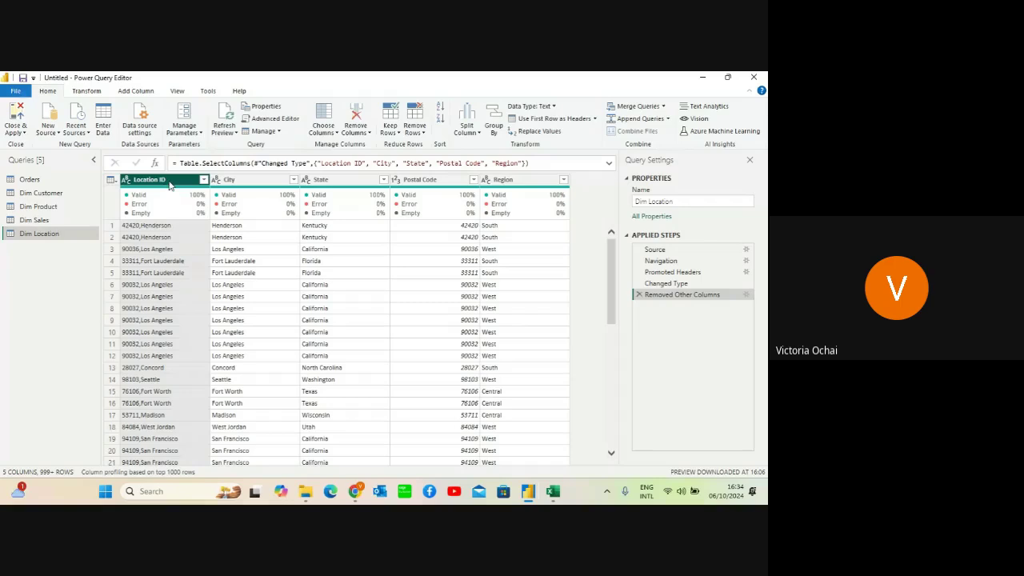
pyautogui.hotkey('shift', 'Right')
pyautogui.hotkey('shift', 'Right')
pyautogui.hotkey('shift', 'Right')
pyautogui.hotkey('shift', 'Right')
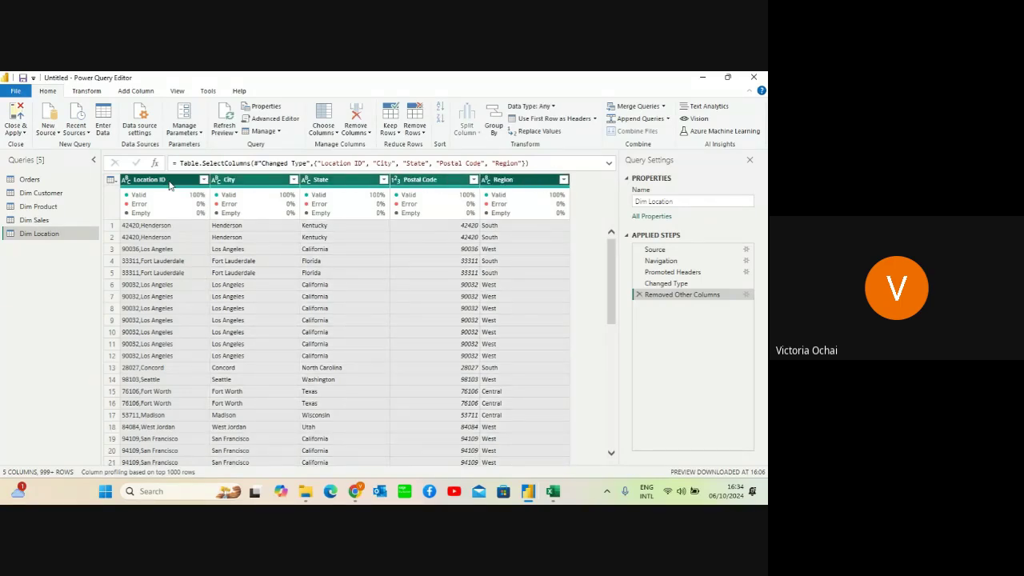
pyautogui.rightClick(169, 185)
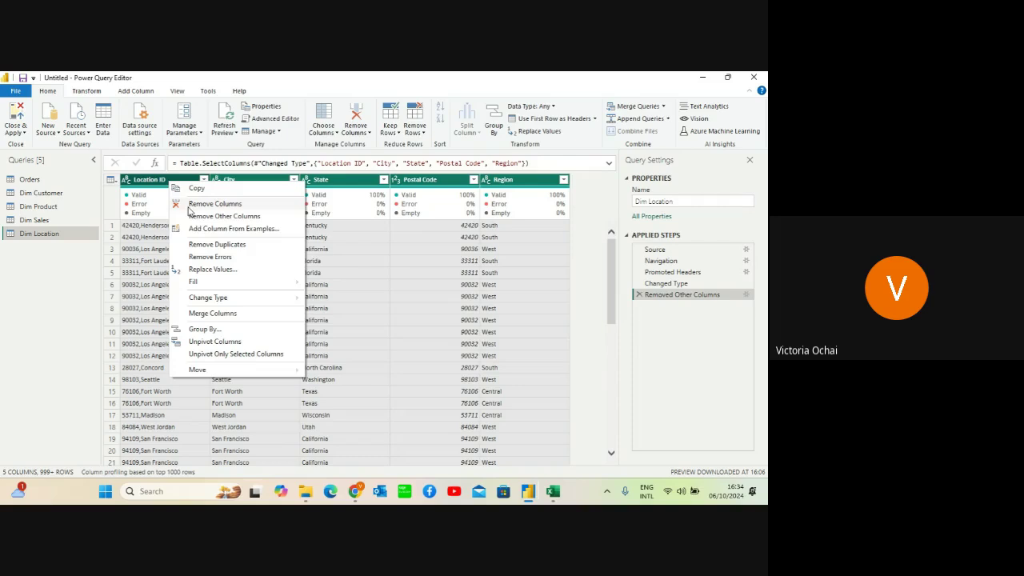
pyautogui.click(201, 245)
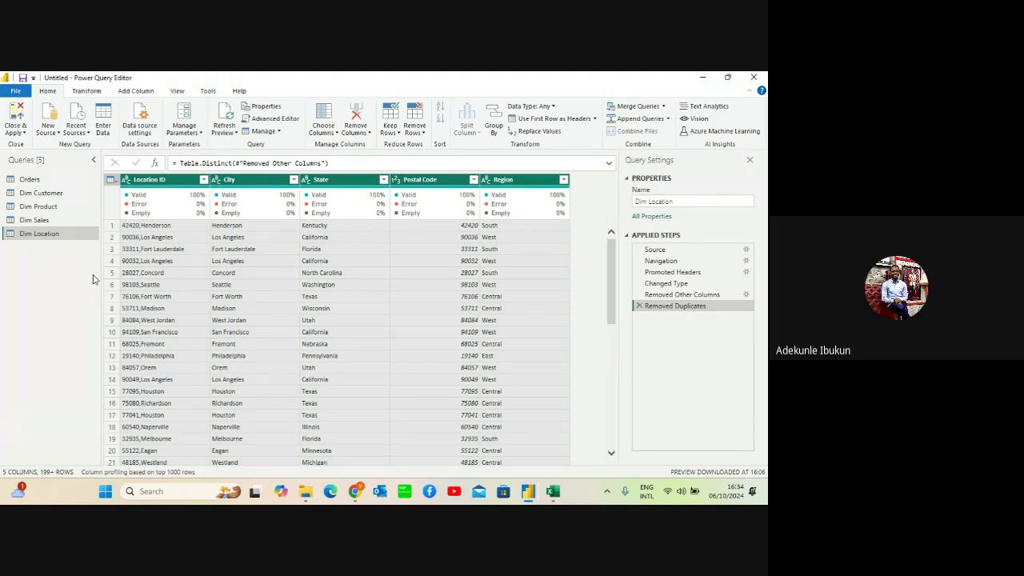
# Examine the deduplicated Dim Product query, comparing the Product ID, Category, Sub-Category and Product Name columns
pyautogui.click(48, 208)
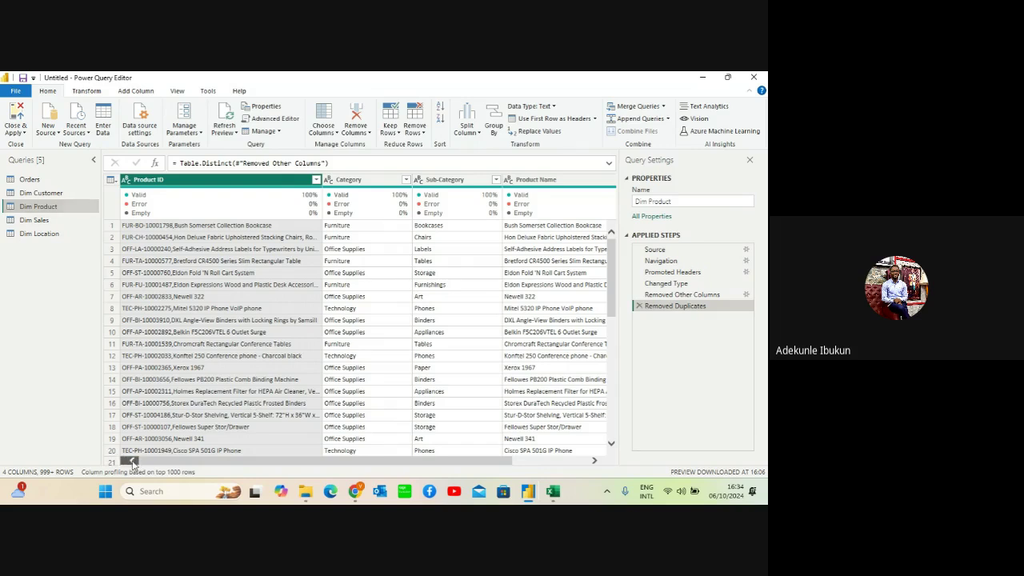
pyautogui.click(595, 462)
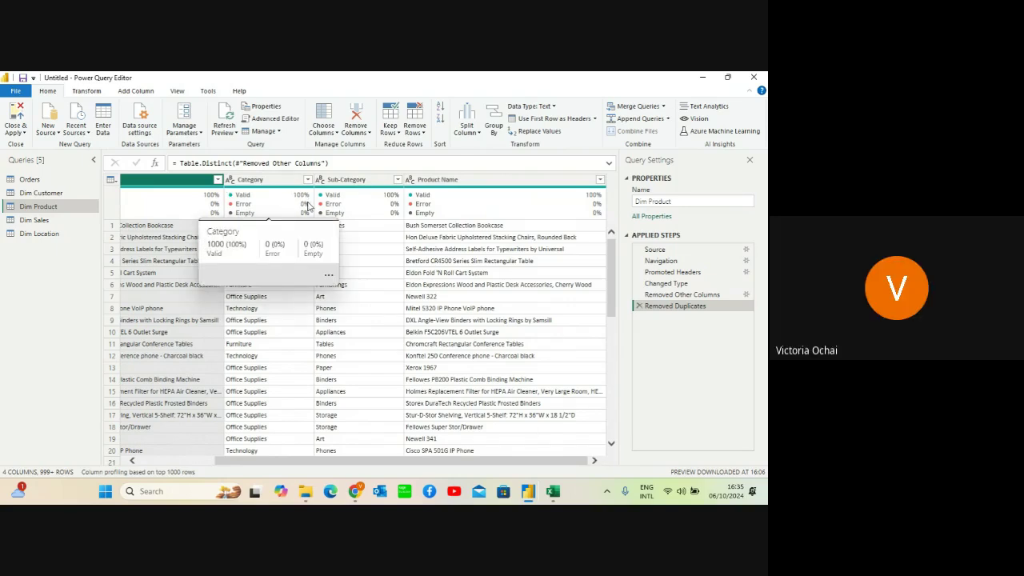
pyautogui.click(452, 228)
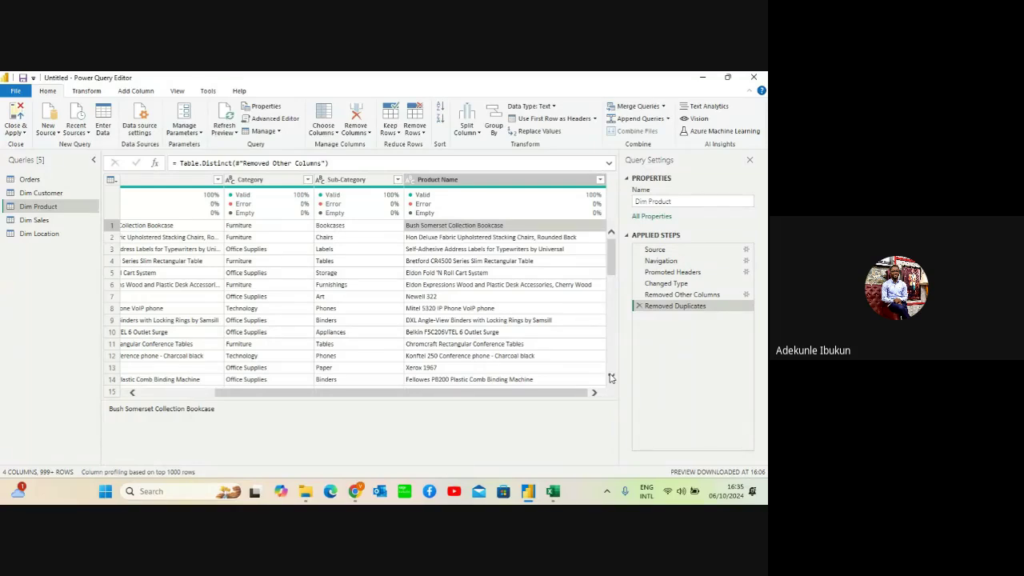
pyautogui.click(611, 376)
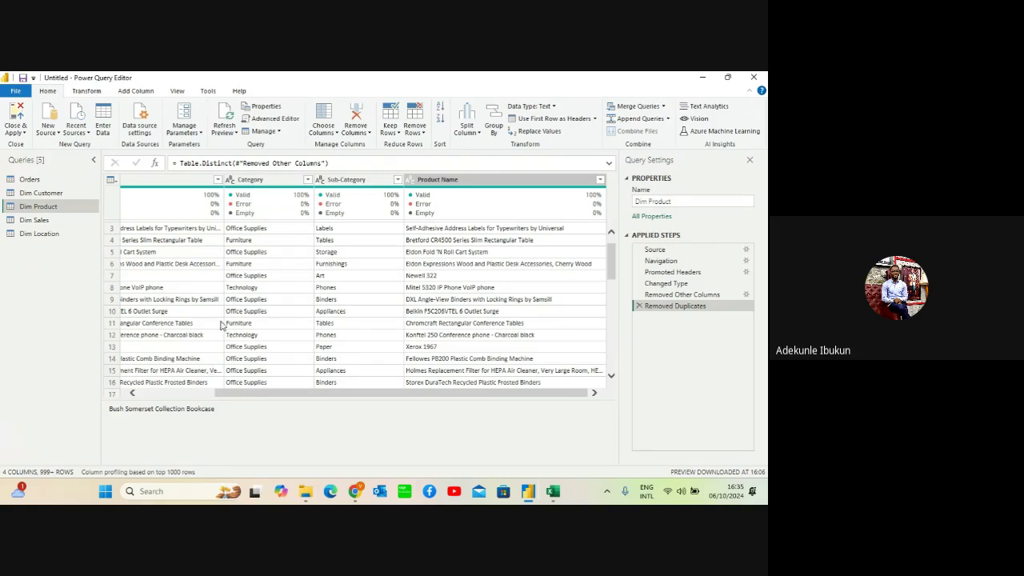
pyautogui.click(132, 393)
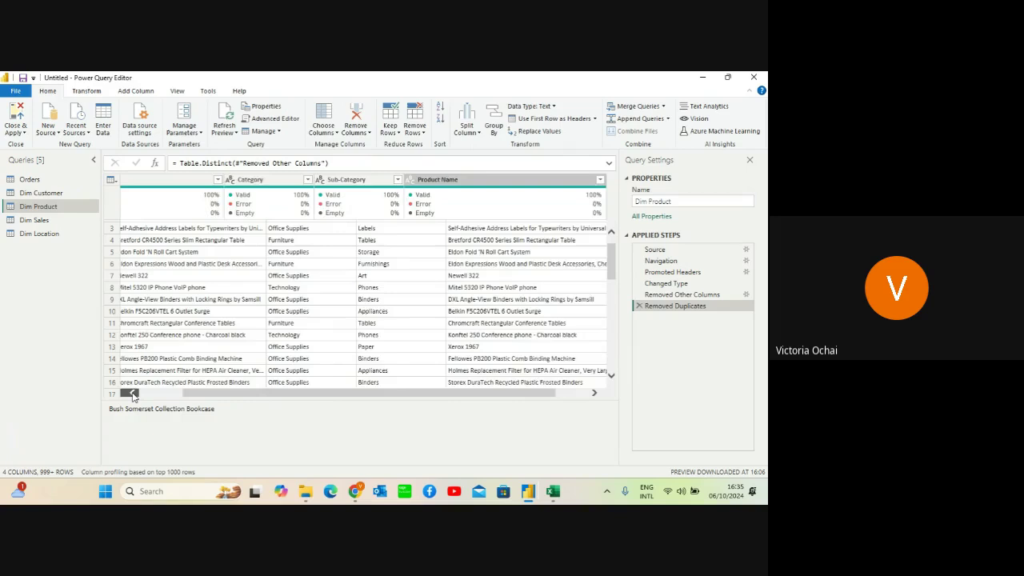
pyautogui.click(132, 393)
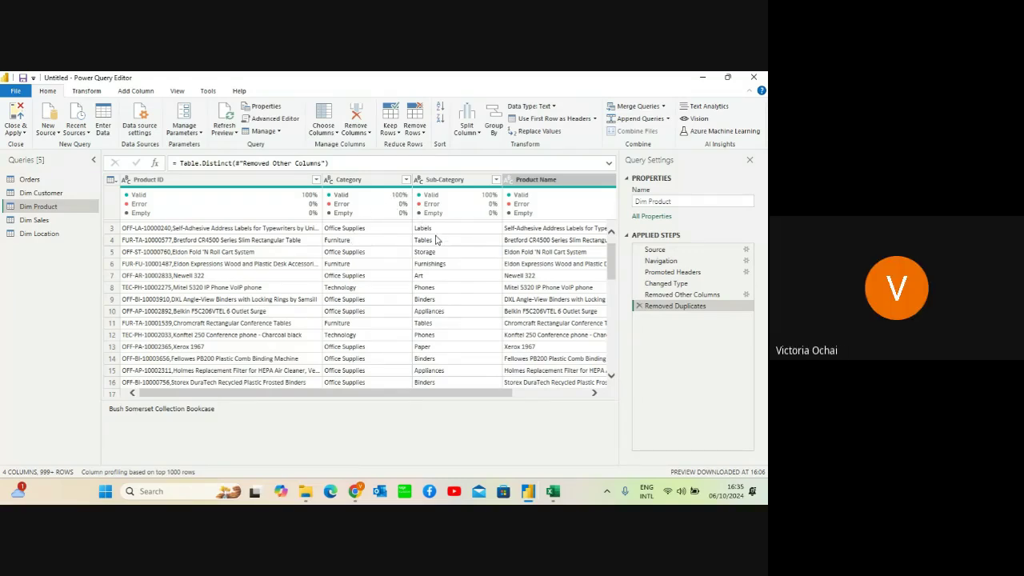
pyautogui.click(598, 393)
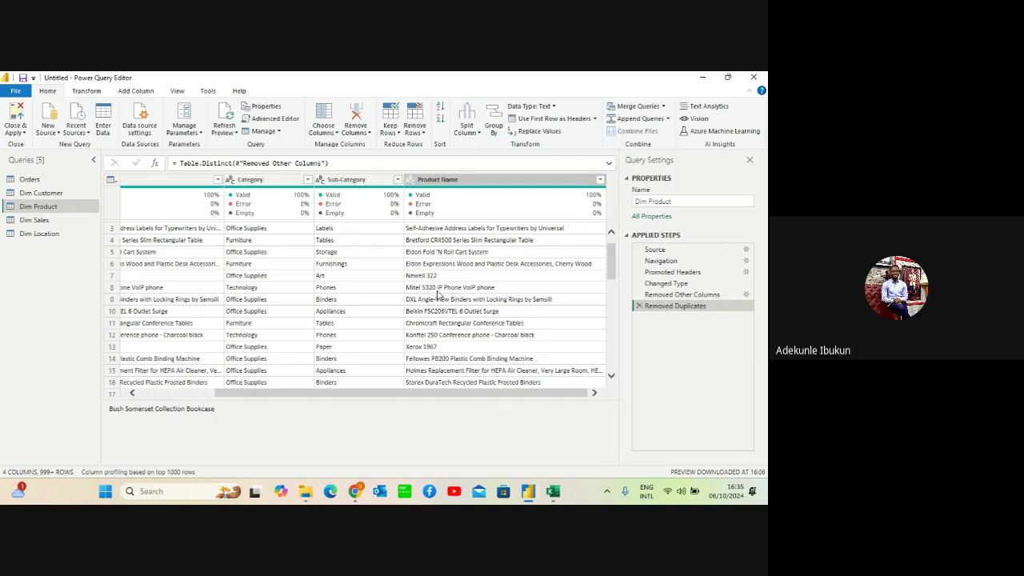
# Inspect individual Product Name entries in the Dim Product query and compare them with the Product ID column
pyautogui.click(428, 264)
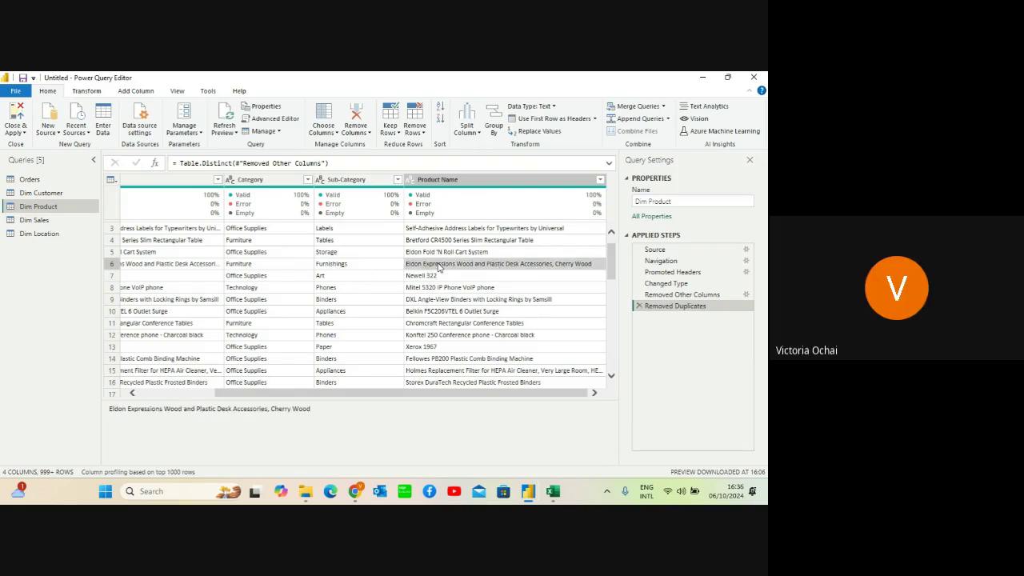
pyautogui.click(468, 278)
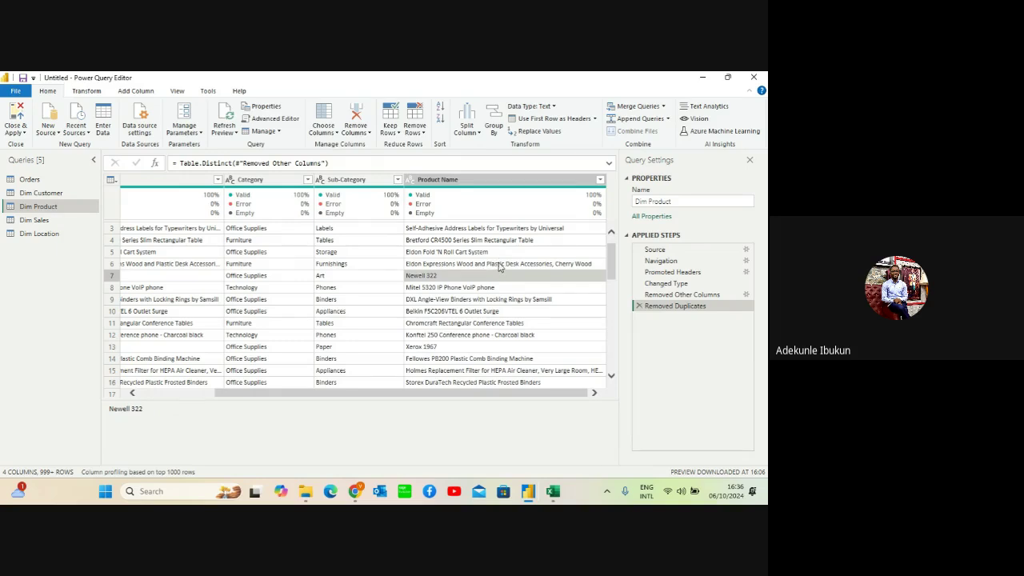
pyautogui.click(498, 264)
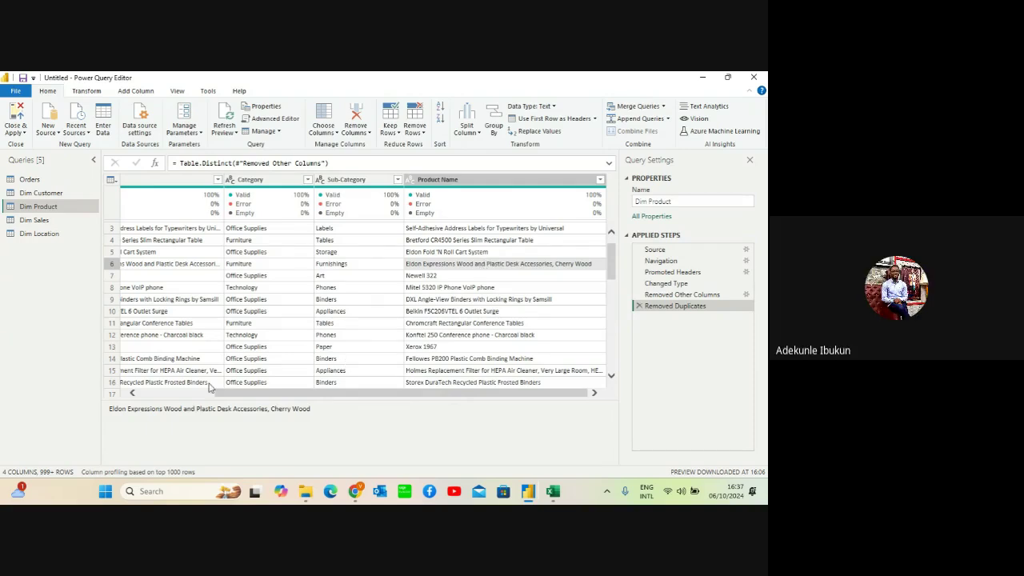
pyautogui.hscroll(-4, 131, 394)
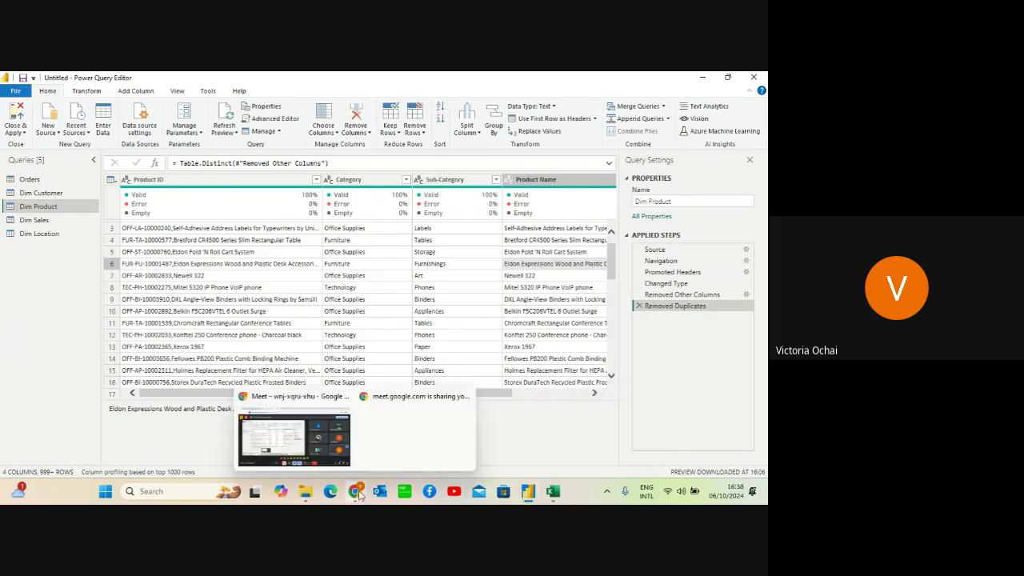
pyautogui.click(295, 445)
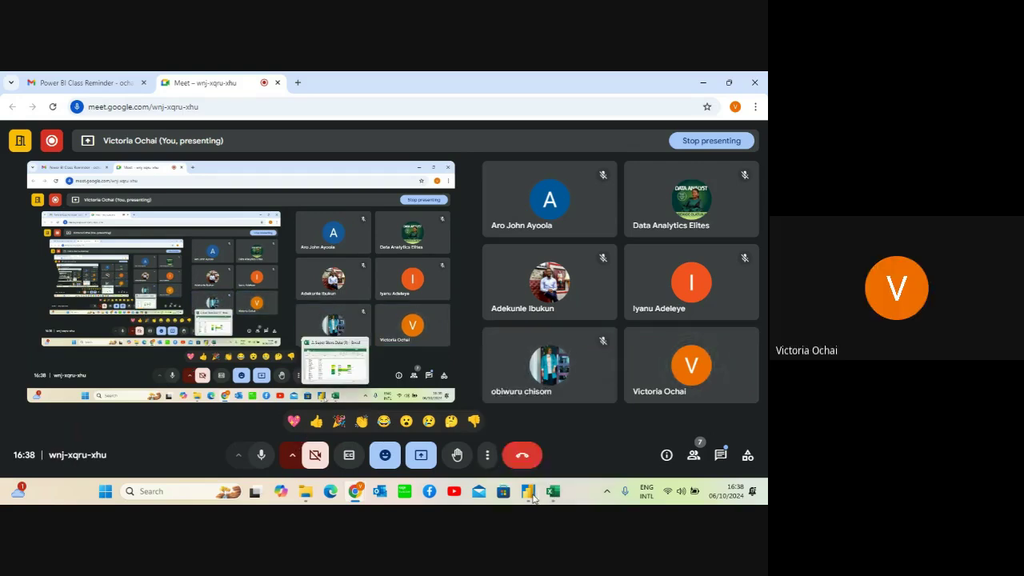
pyautogui.moveTo(528, 490)
pyautogui.click(582, 448)
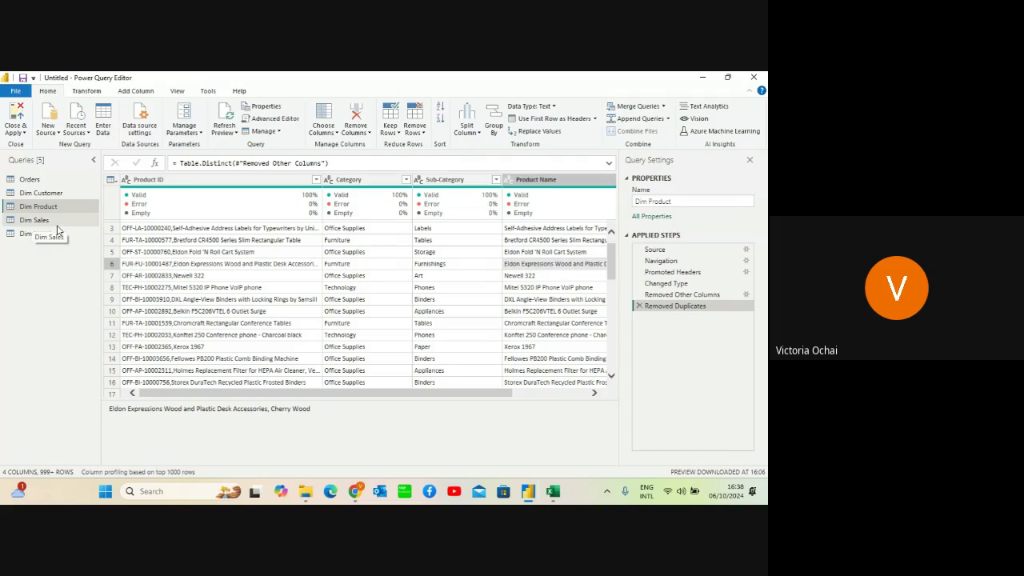
# Close the query editor from the Orders query and apply all pending query changes to the data model
pyautogui.doubleClick(42, 180)
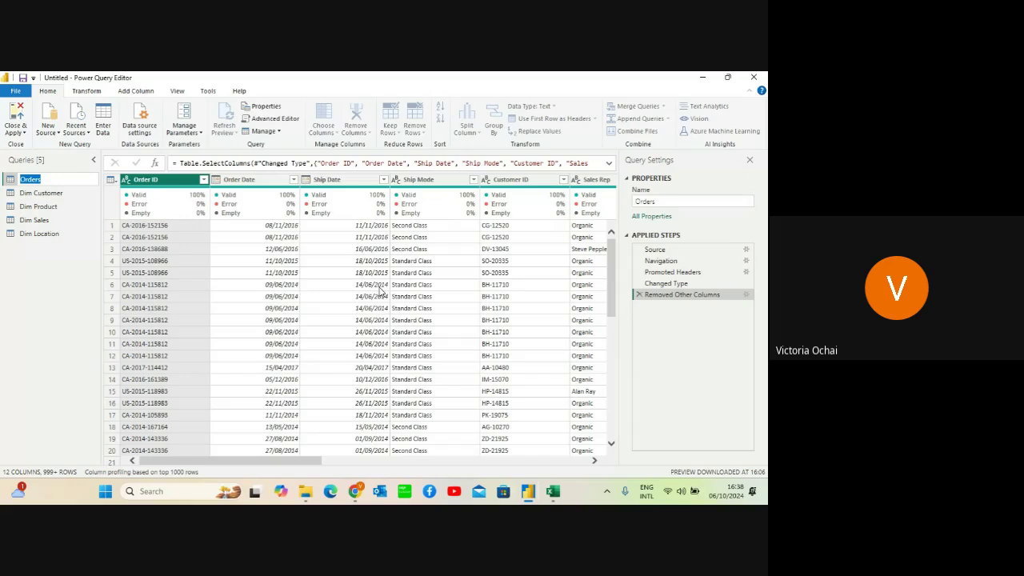
pyautogui.click(64, 265)
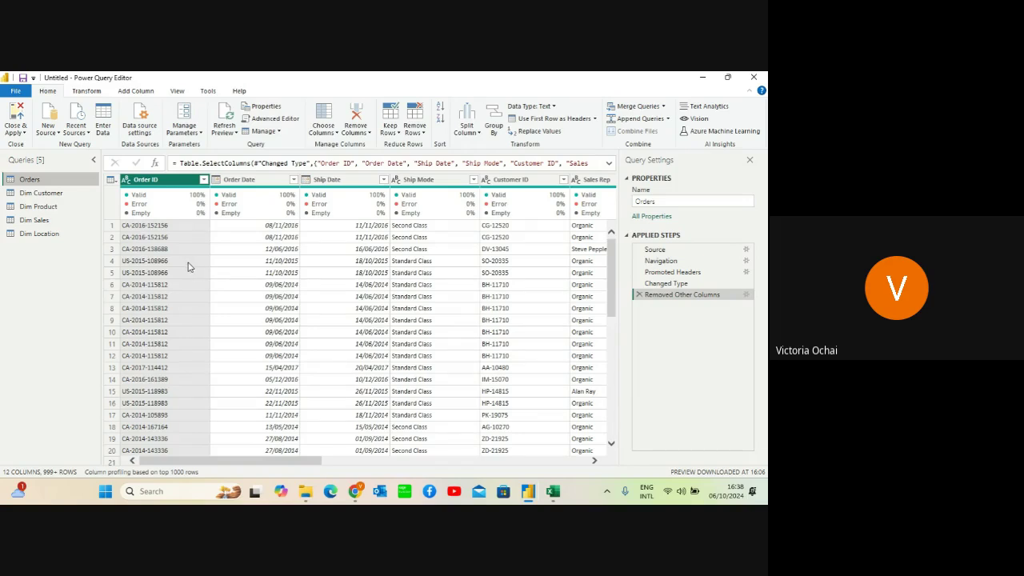
pyautogui.click(25, 135)
pyautogui.click(40, 146)
pyautogui.moveTo(551, 491)
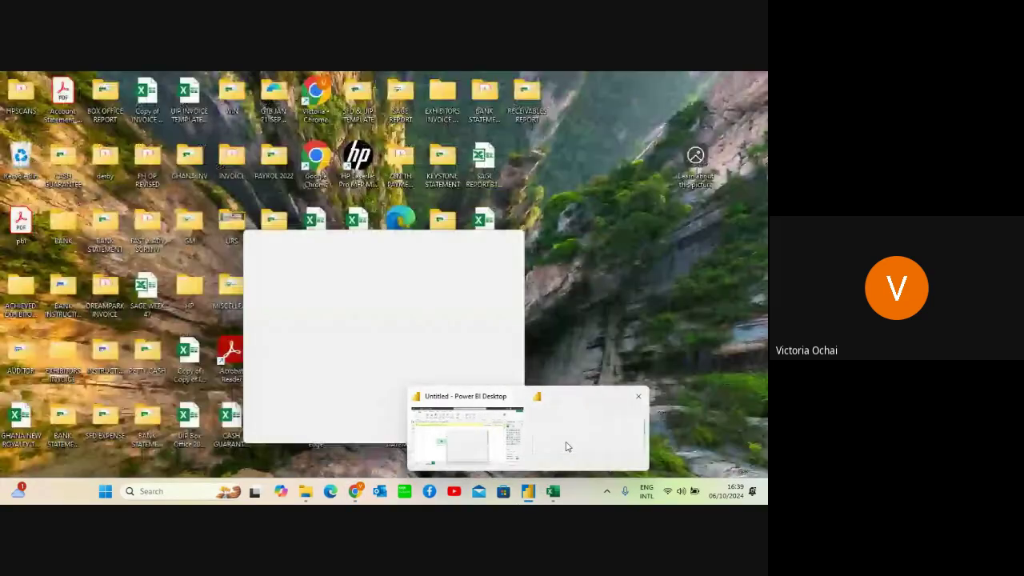
pyautogui.click(566, 447)
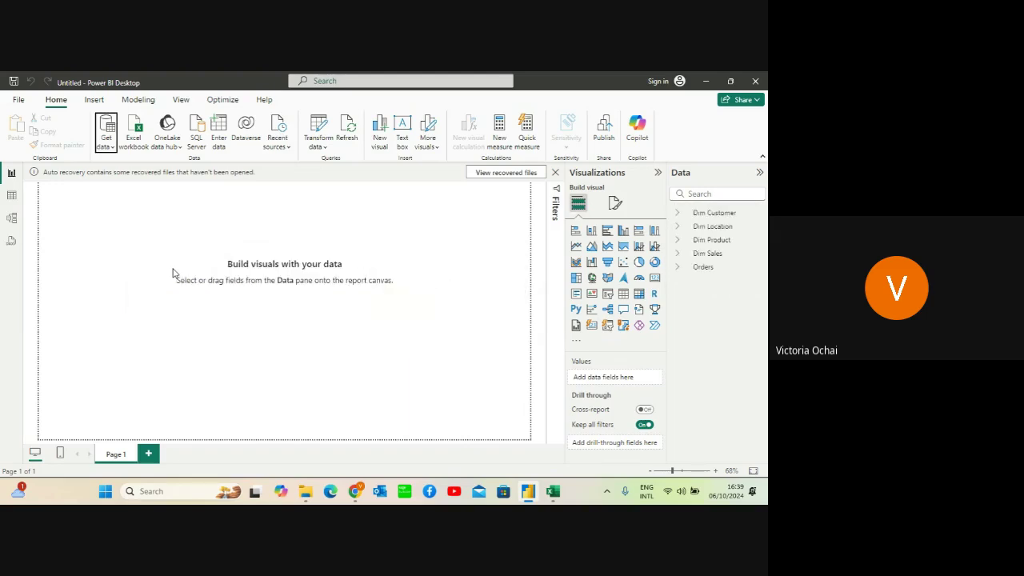
# Show the model's relationship diagram and collapse the Properties and Data panes to widen the canvas
pyautogui.click(12, 196)
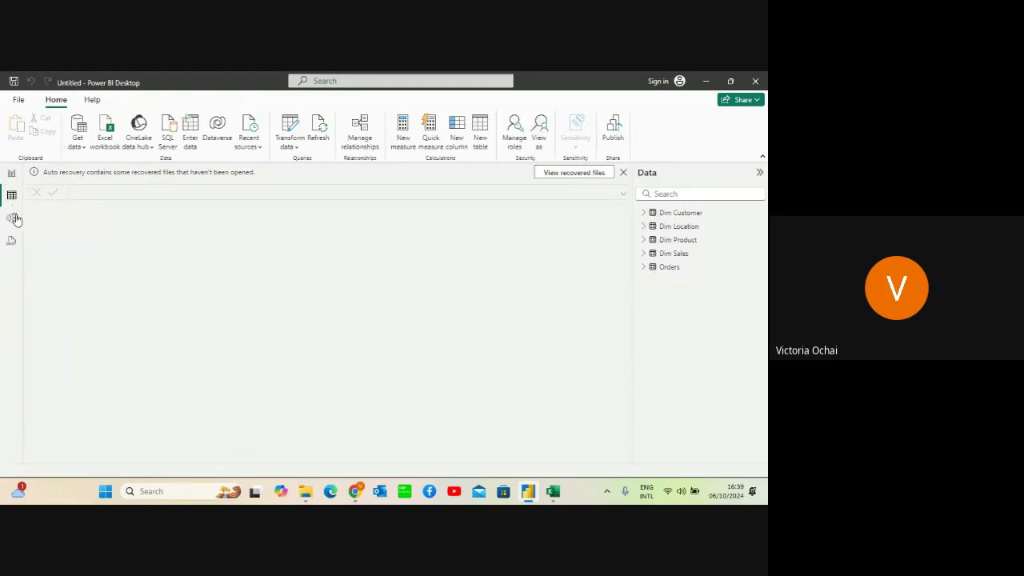
pyautogui.click(14, 218)
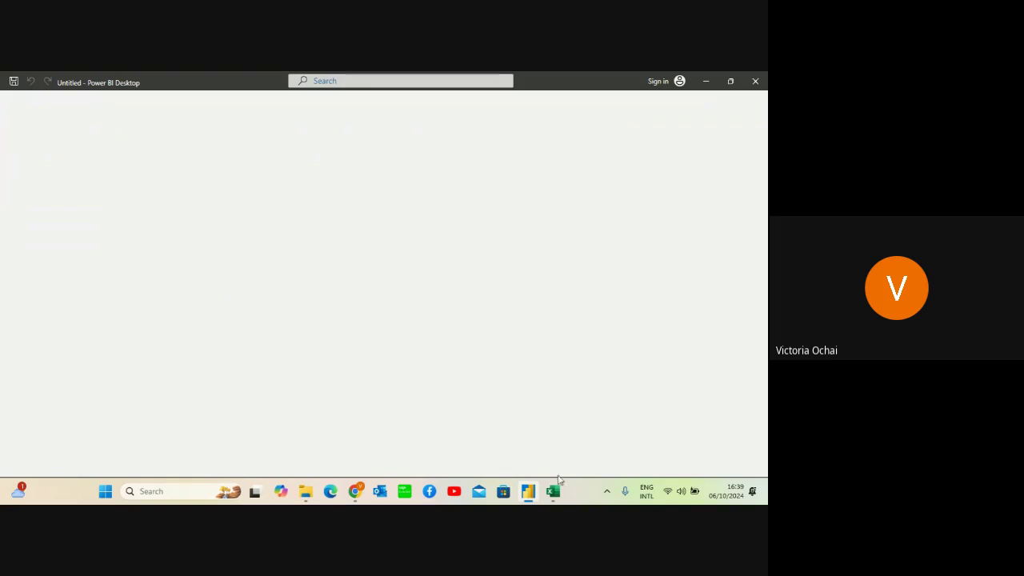
pyautogui.moveTo(528, 487)
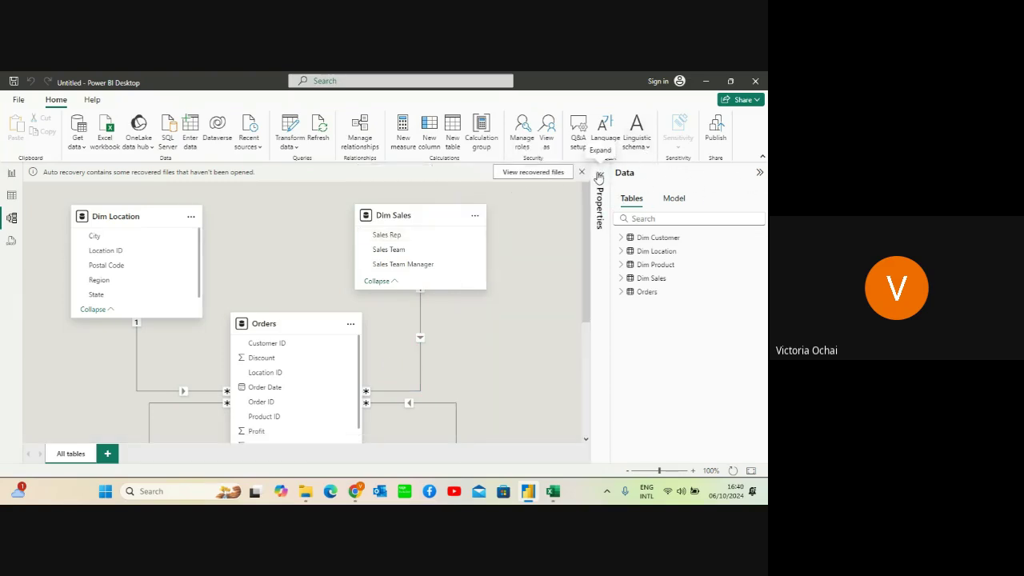
pyautogui.click(599, 177)
pyautogui.click(602, 175)
pyautogui.click(759, 174)
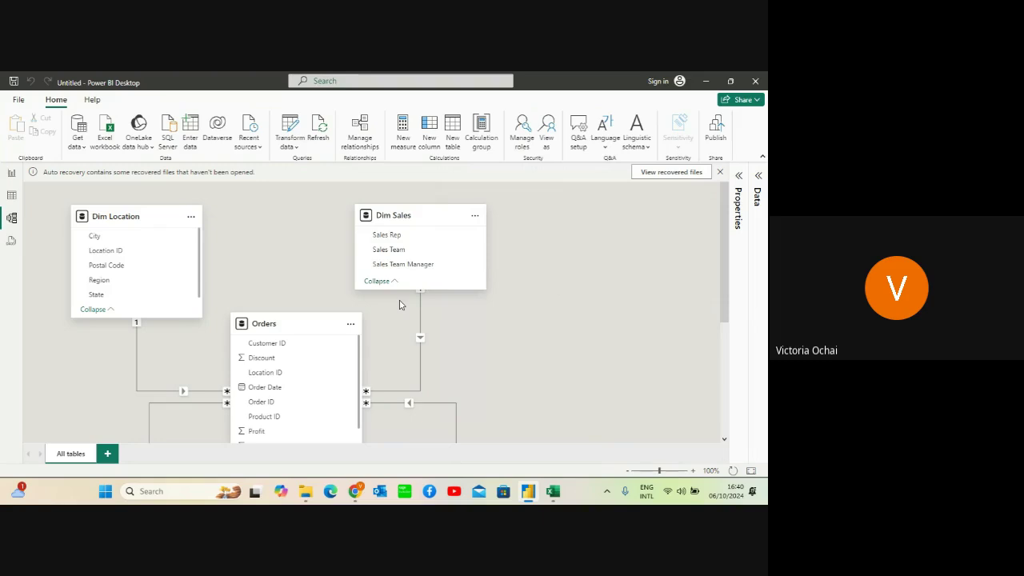
# Inspect the relationship between Dim Location and Orders to see which fields it connects
pyautogui.click(137, 339)
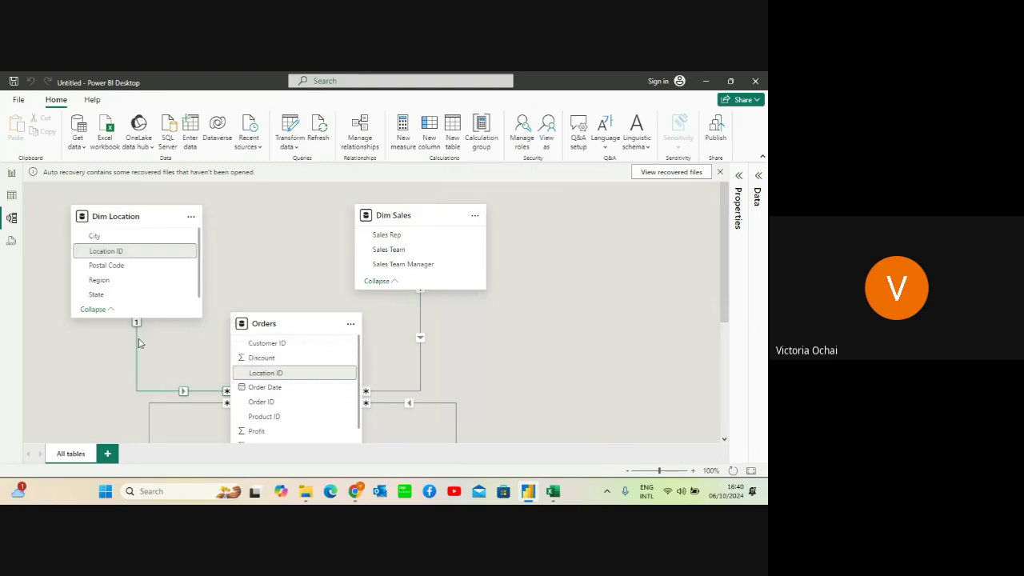
pyautogui.click(335, 198)
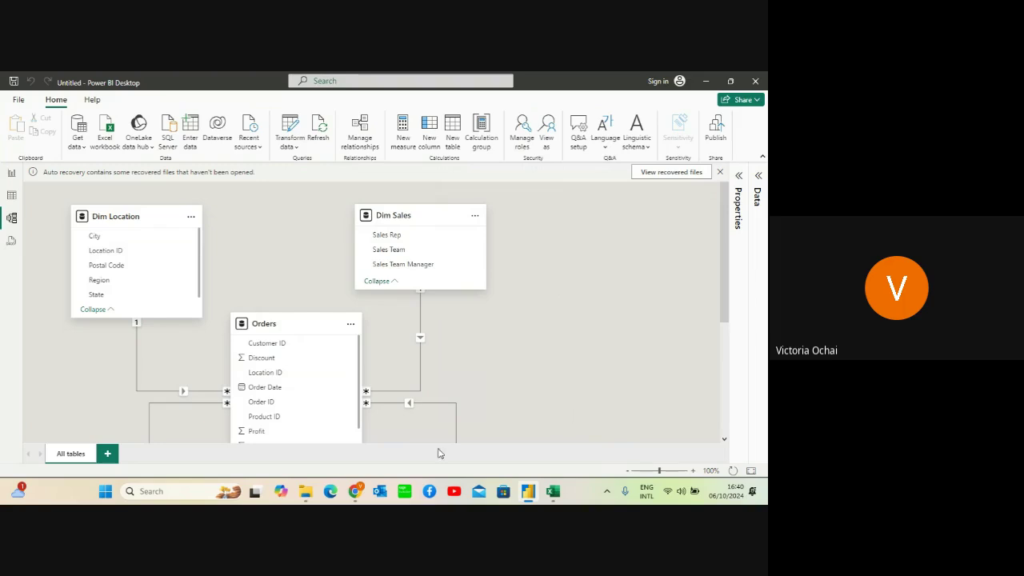
pyautogui.moveTo(356, 491)
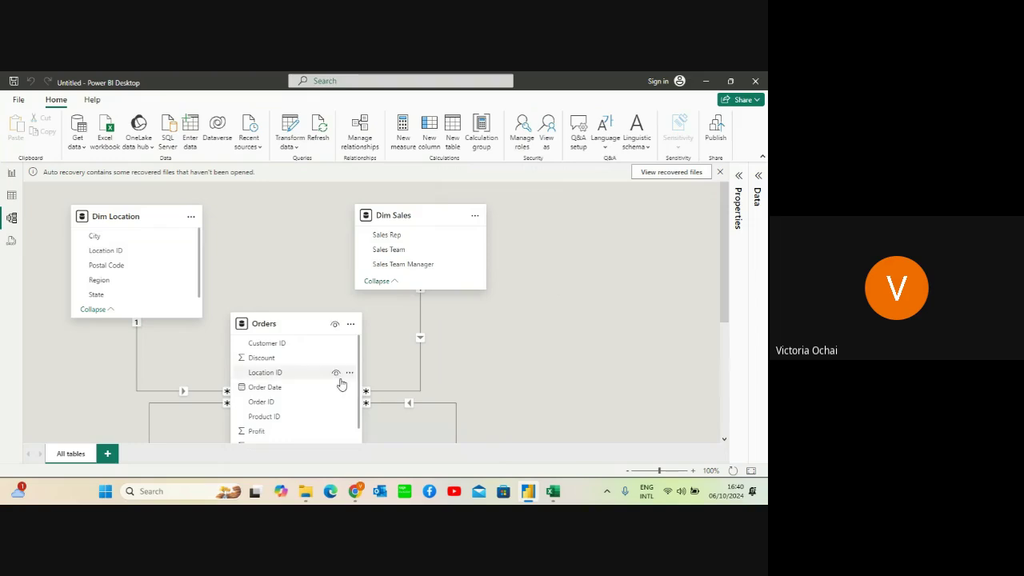
pyautogui.rightClick(136, 344)
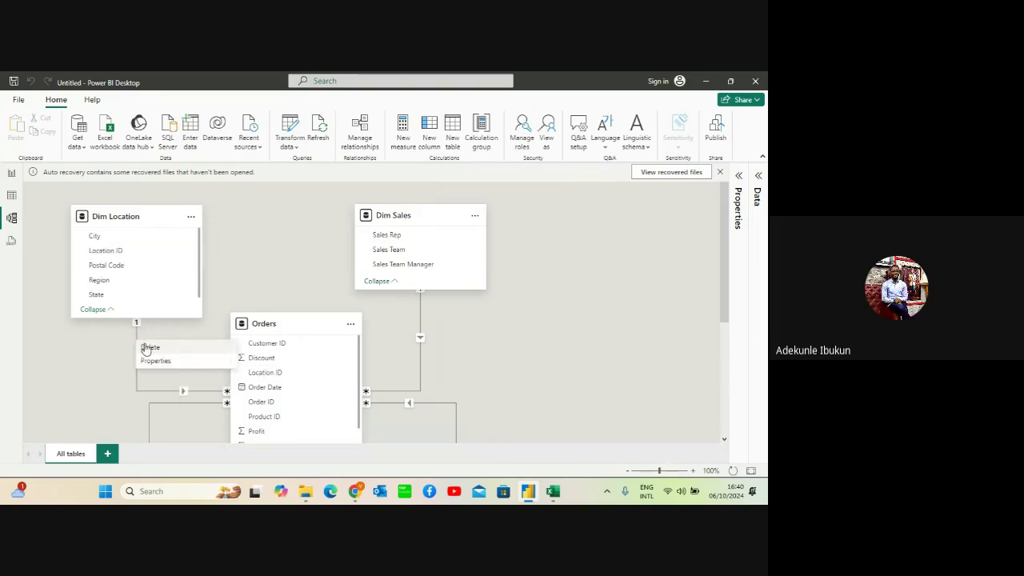
pyautogui.click(146, 347)
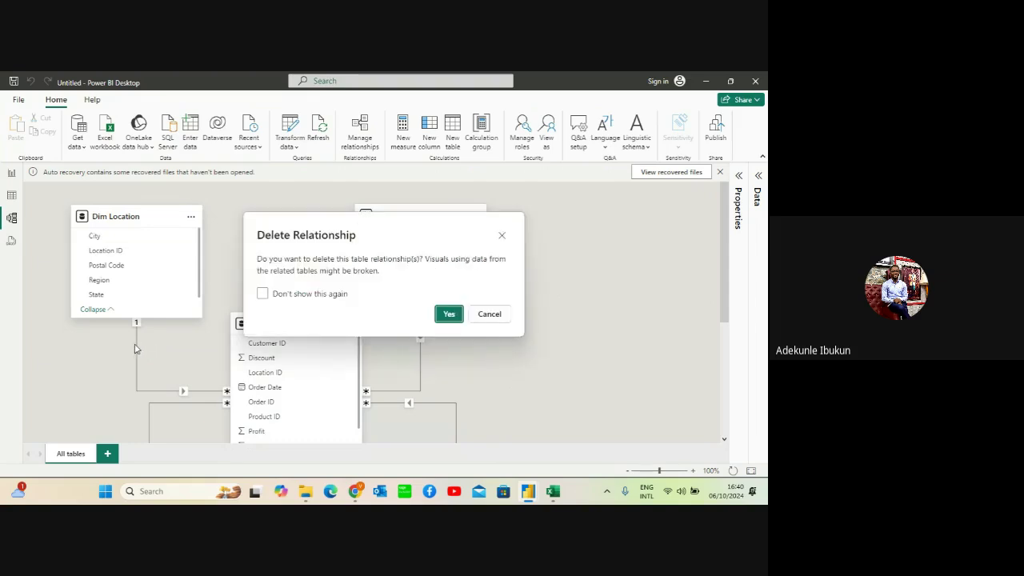
pyautogui.click(502, 235)
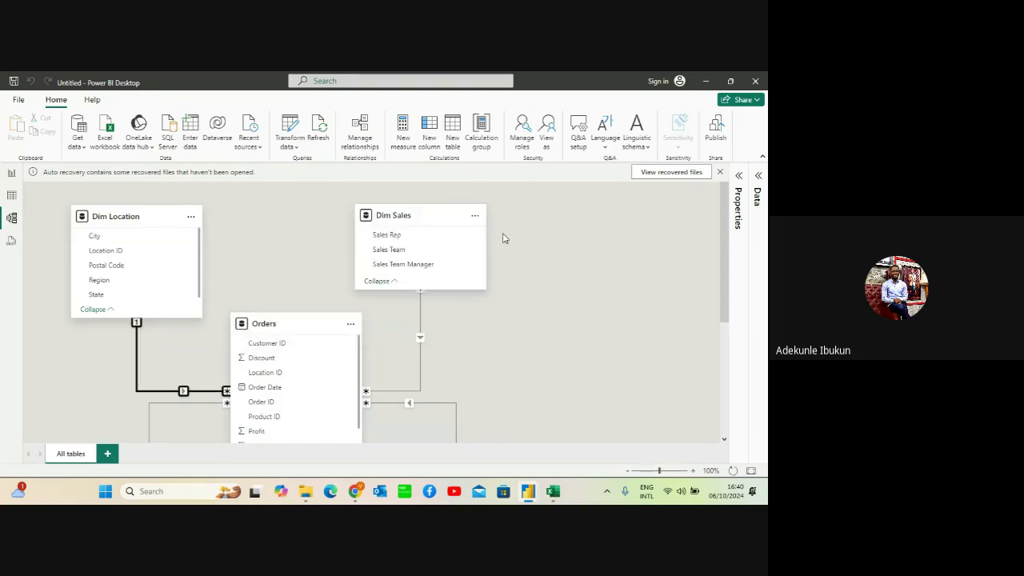
pyautogui.rightClick(136, 348)
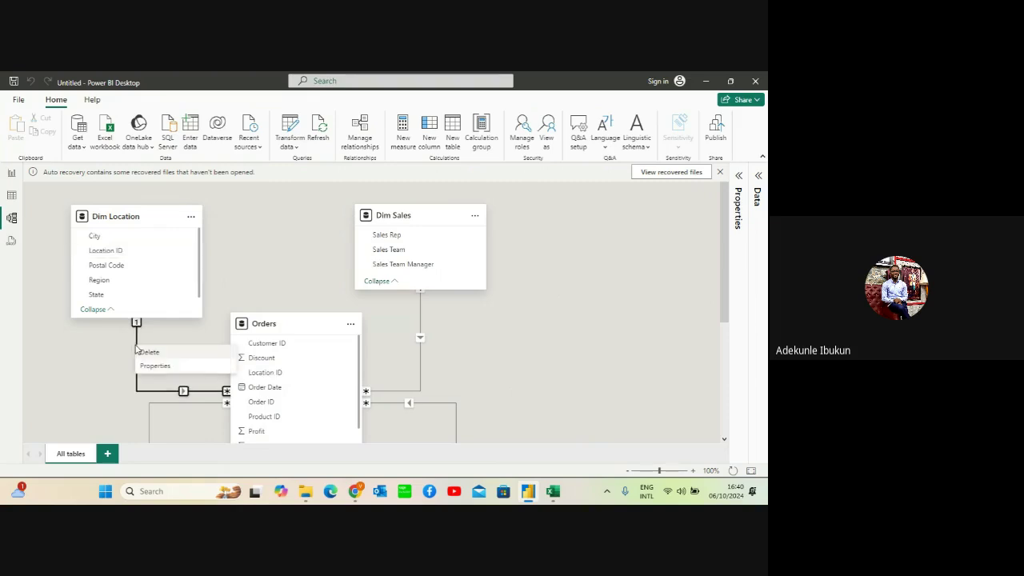
pyautogui.click(146, 354)
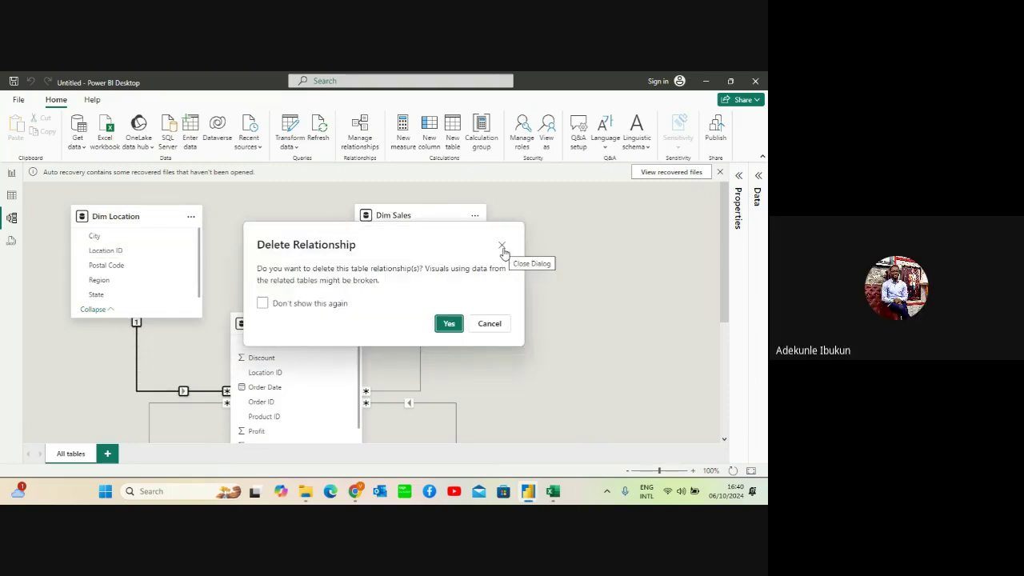
pyautogui.click(488, 322)
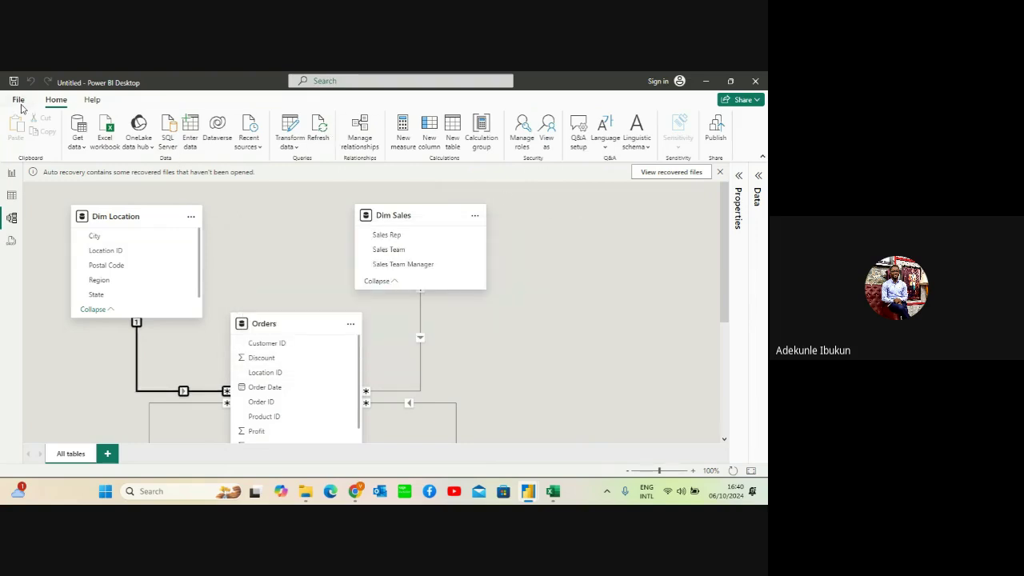
pyautogui.click(19, 103)
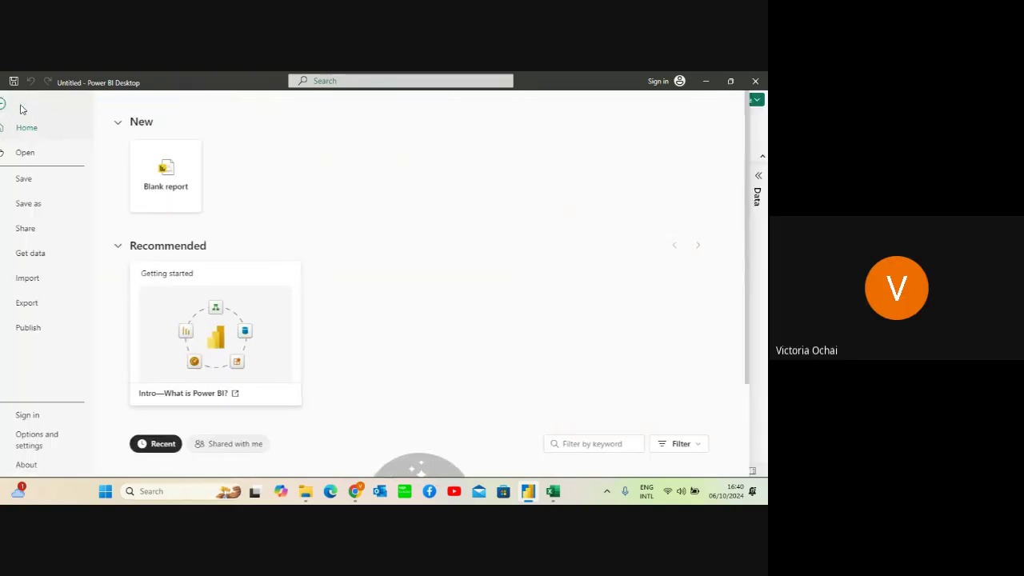
pyautogui.click(19, 105)
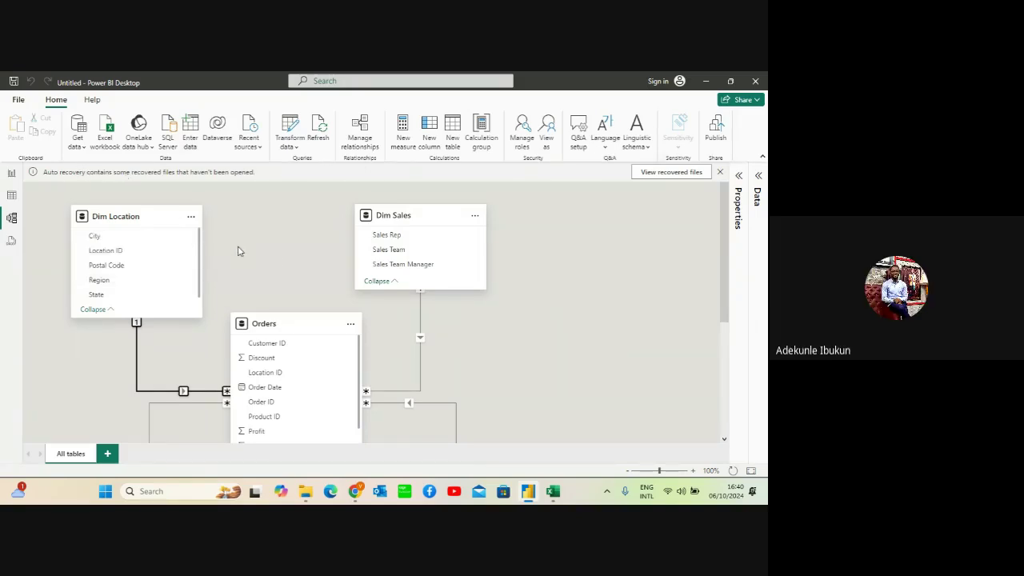
# Examine the relationship lines and key fields linking the Orders table to the Customer, Product, Location and Sales dimension tables
pyautogui.click(725, 439)
pyautogui.scroll(-5, 724, 439)
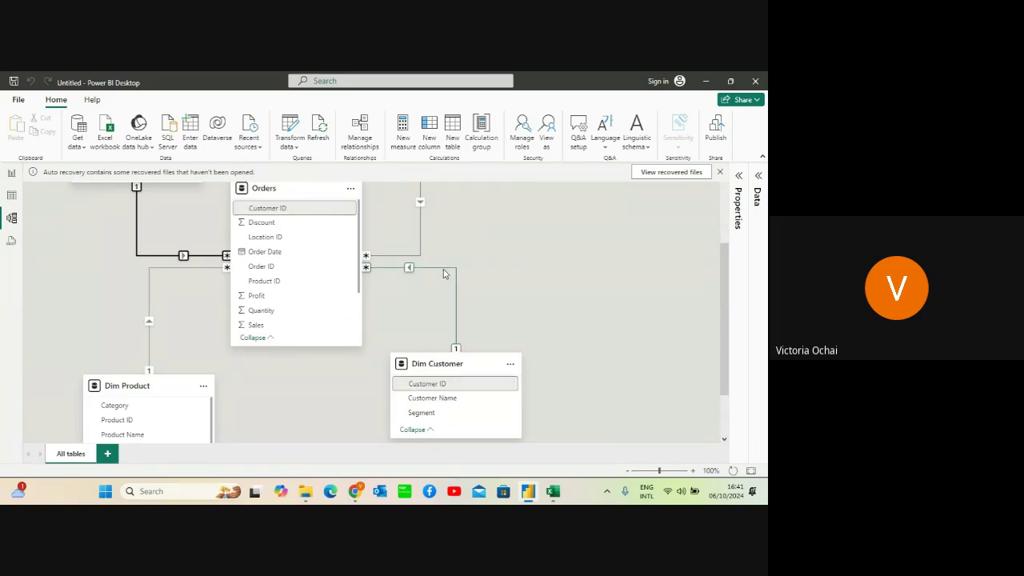
pyautogui.click(448, 385)
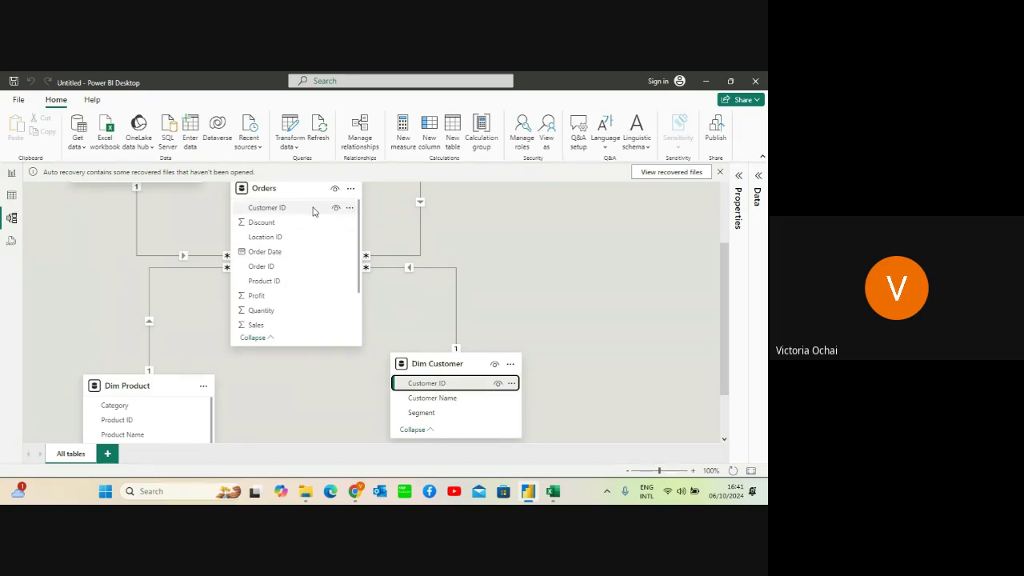
pyautogui.click(145, 411)
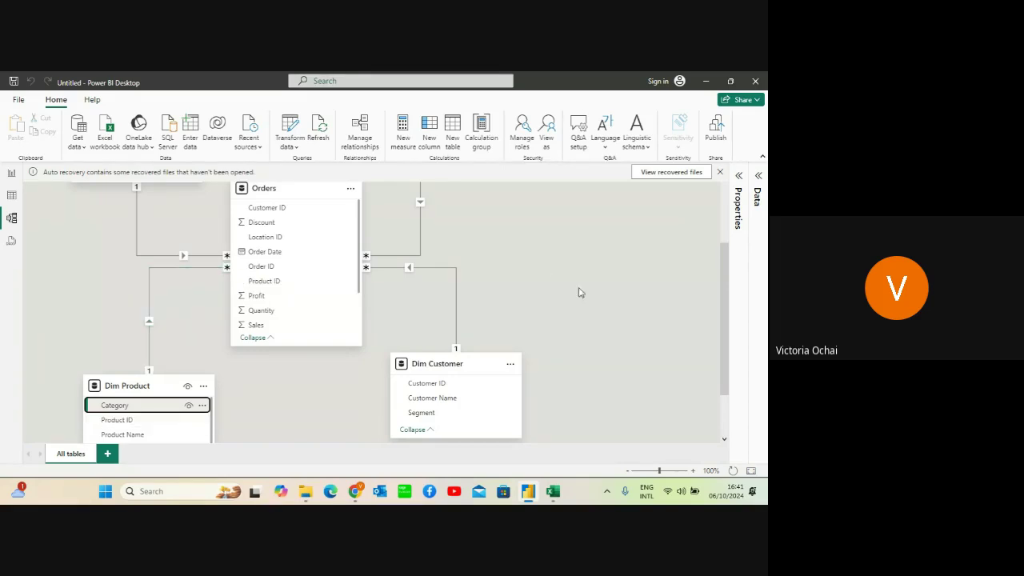
pyautogui.click(726, 195)
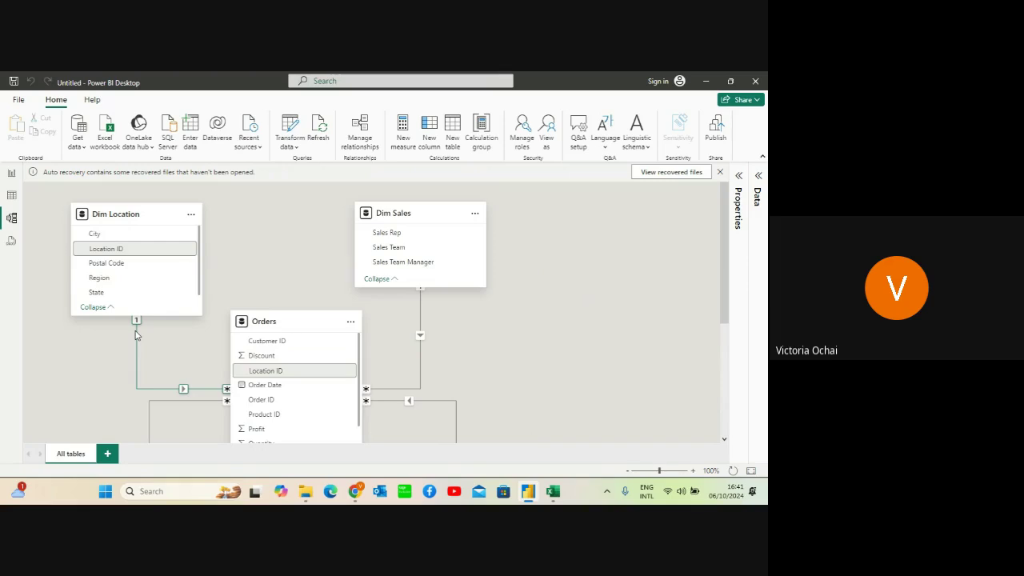
pyautogui.click(259, 375)
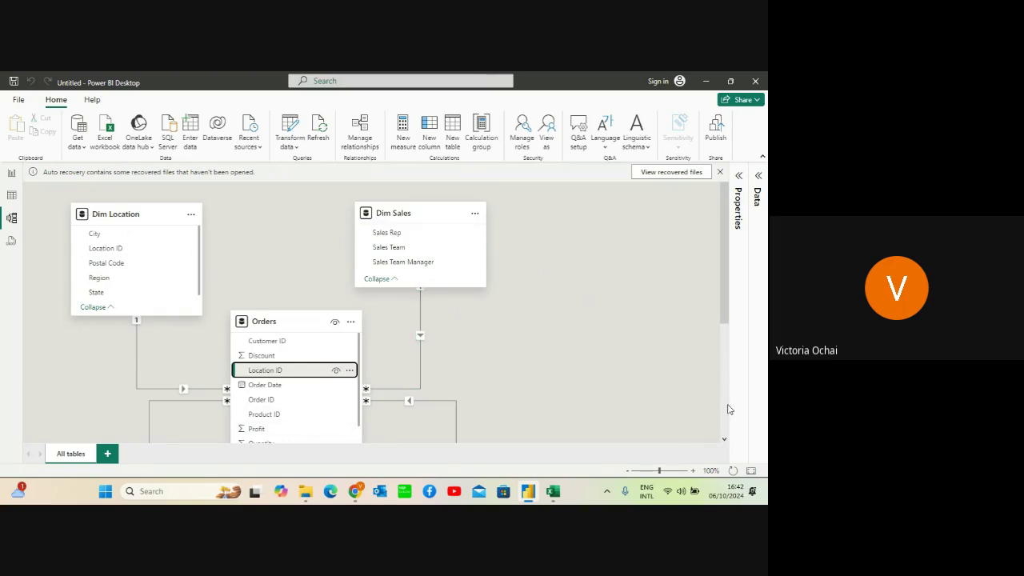
pyautogui.click(724, 439)
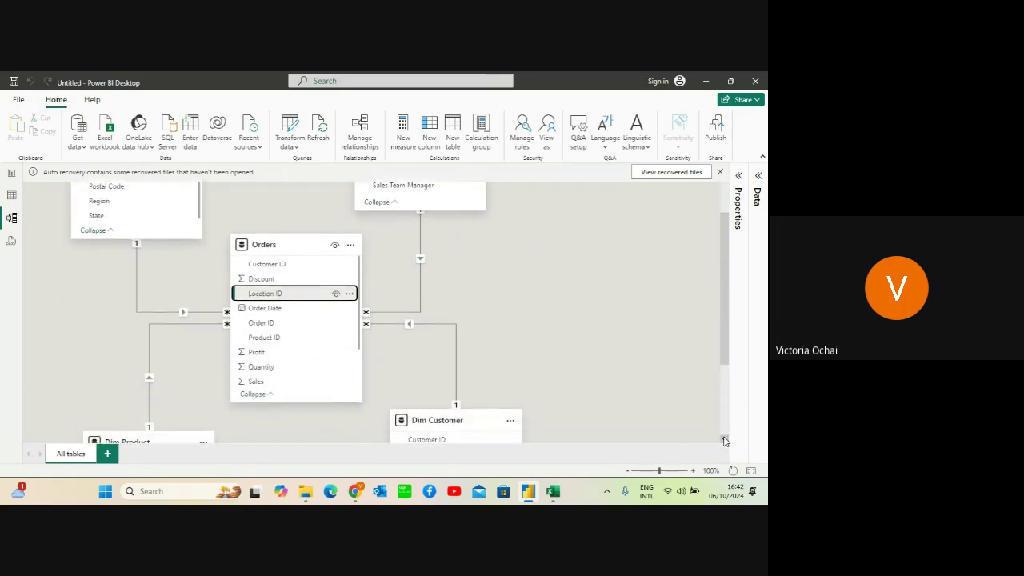
pyautogui.click(724, 440)
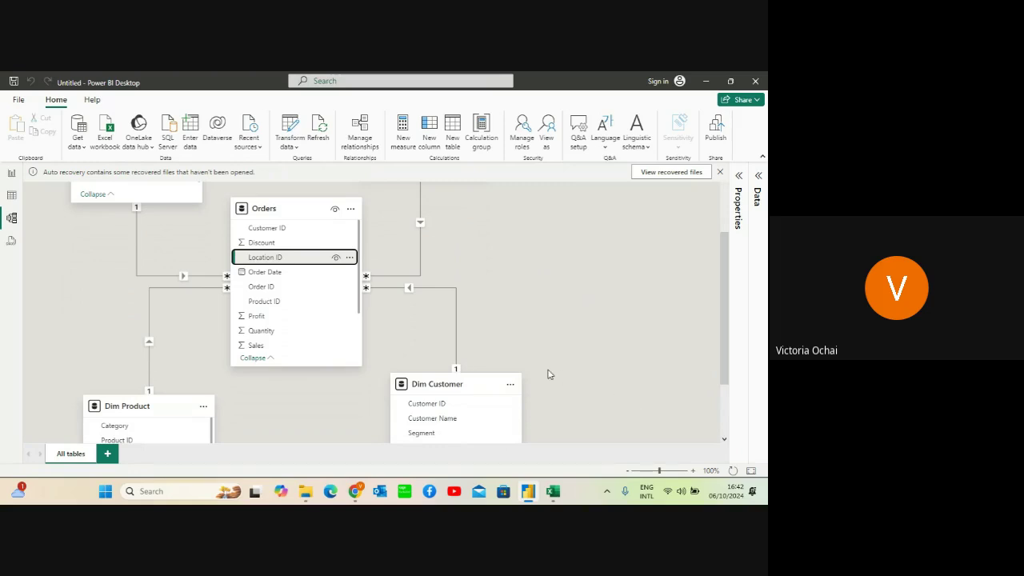
pyautogui.click(19, 102)
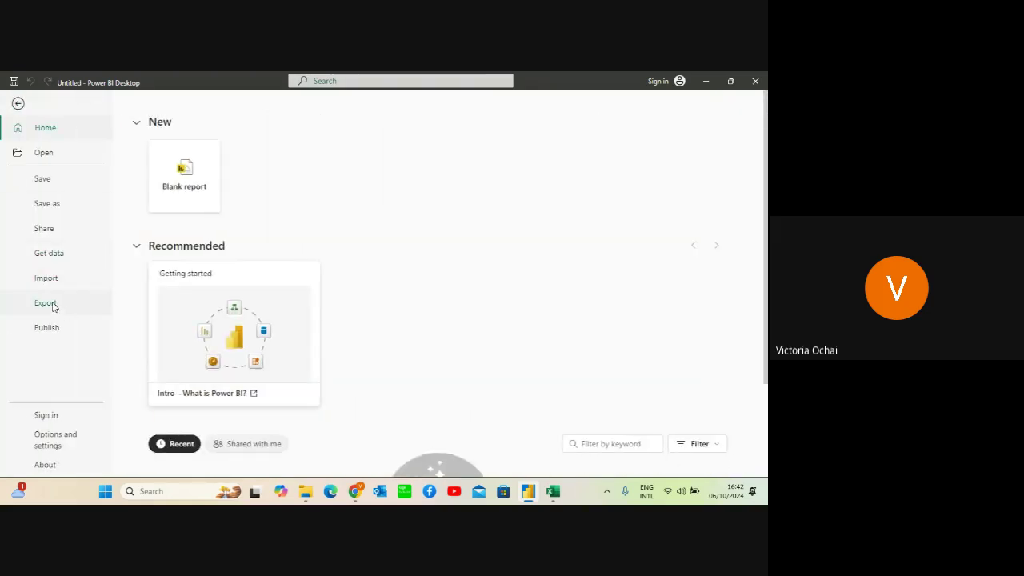
pyautogui.click(68, 256)
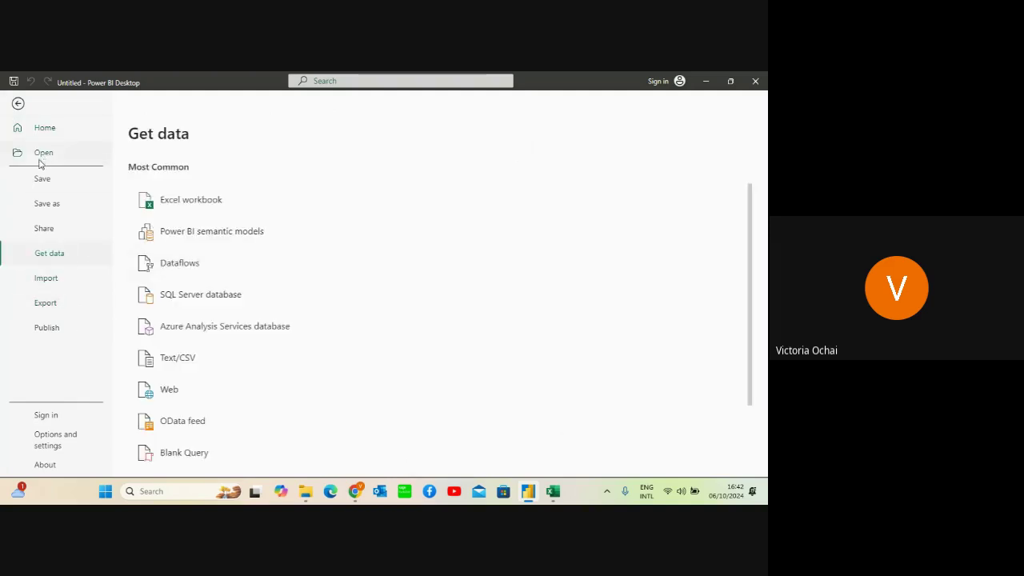
pyautogui.click(50, 447)
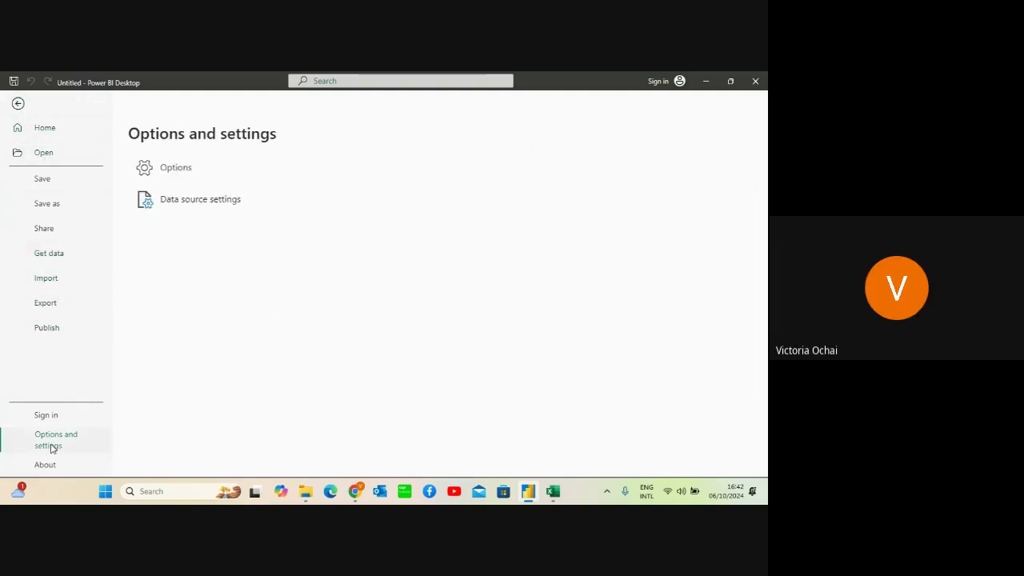
pyautogui.click(196, 204)
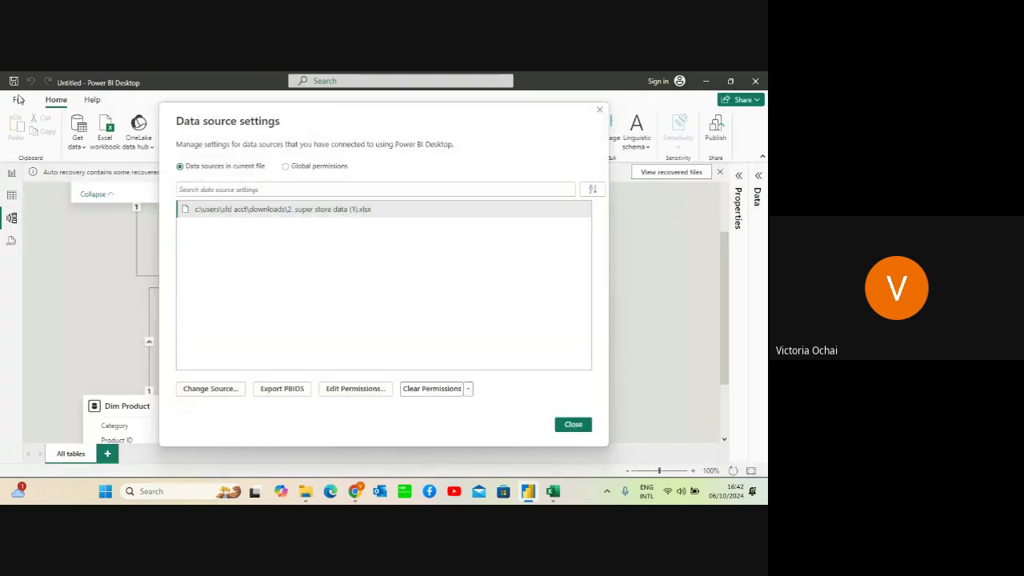
pyautogui.click(599, 110)
# Turn off autodetection of new relationships and auto date/time in the current file's data load options
pyautogui.click(19, 100)
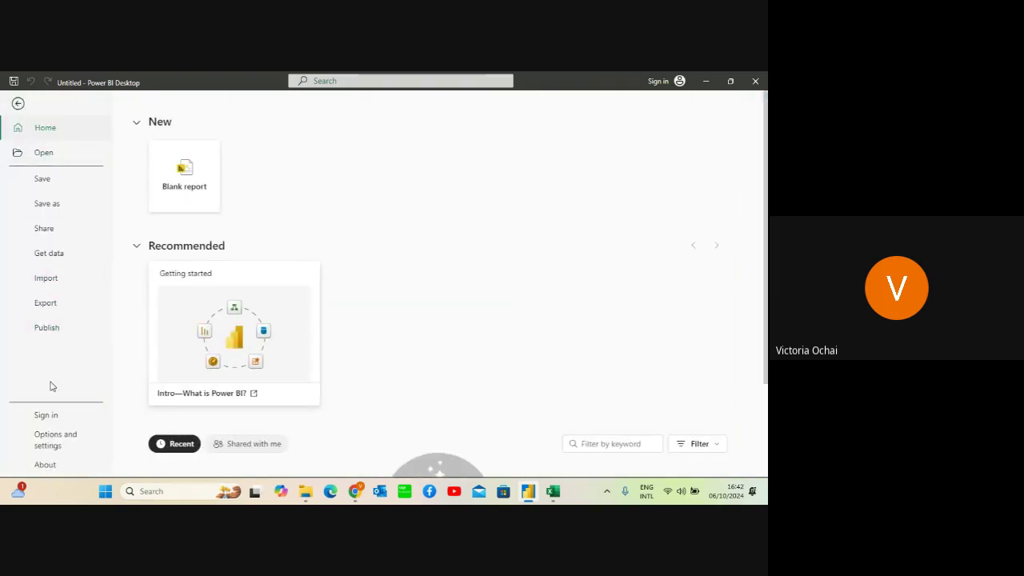
pyautogui.click(48, 444)
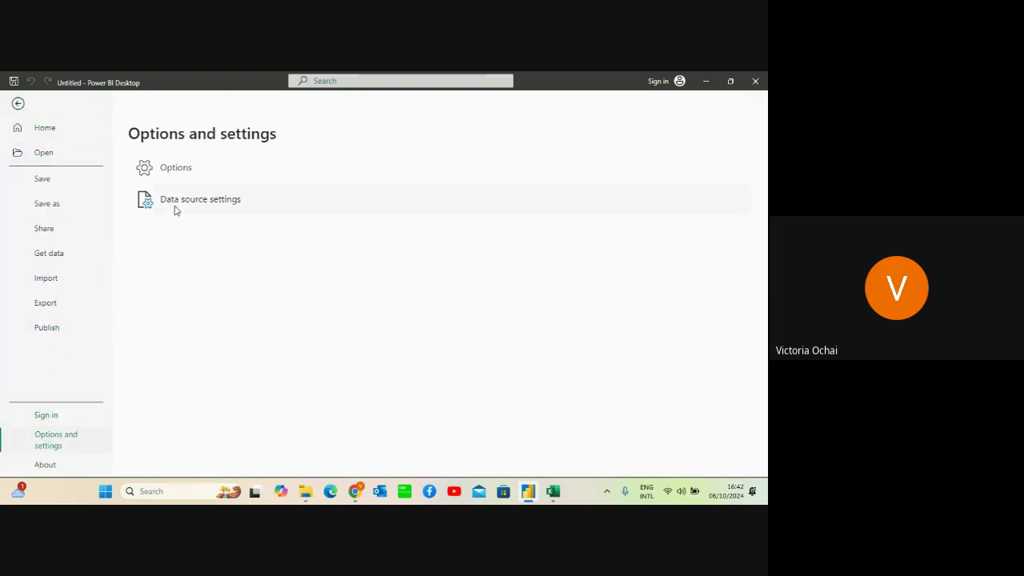
pyautogui.click(189, 168)
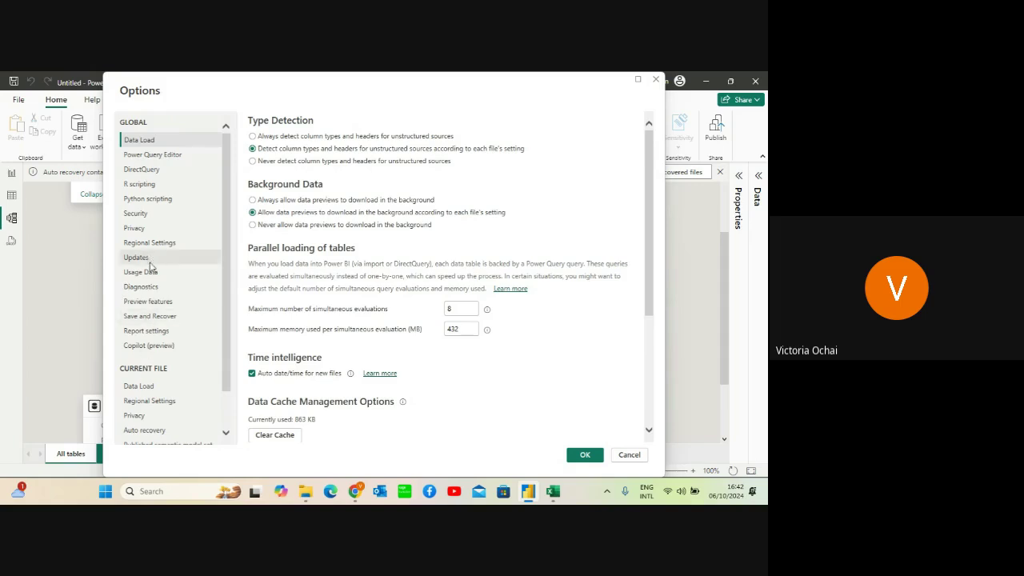
pyautogui.click(168, 391)
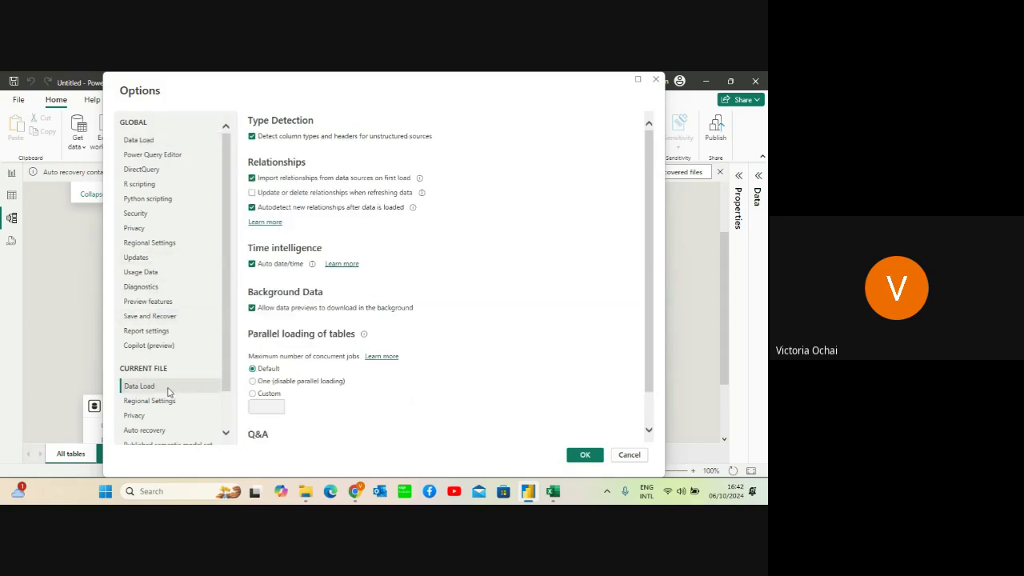
pyautogui.click(253, 264)
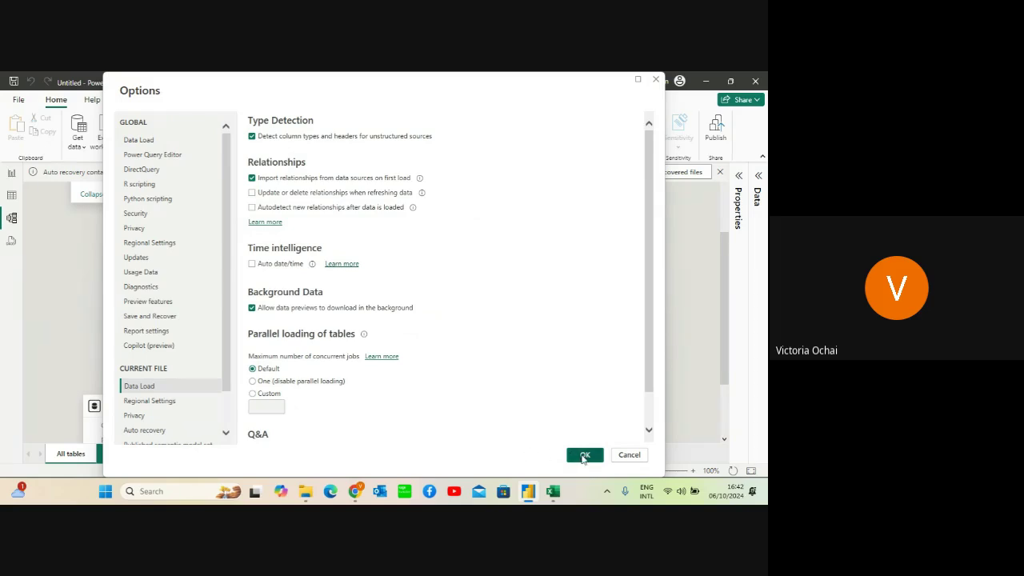
pyautogui.click(583, 454)
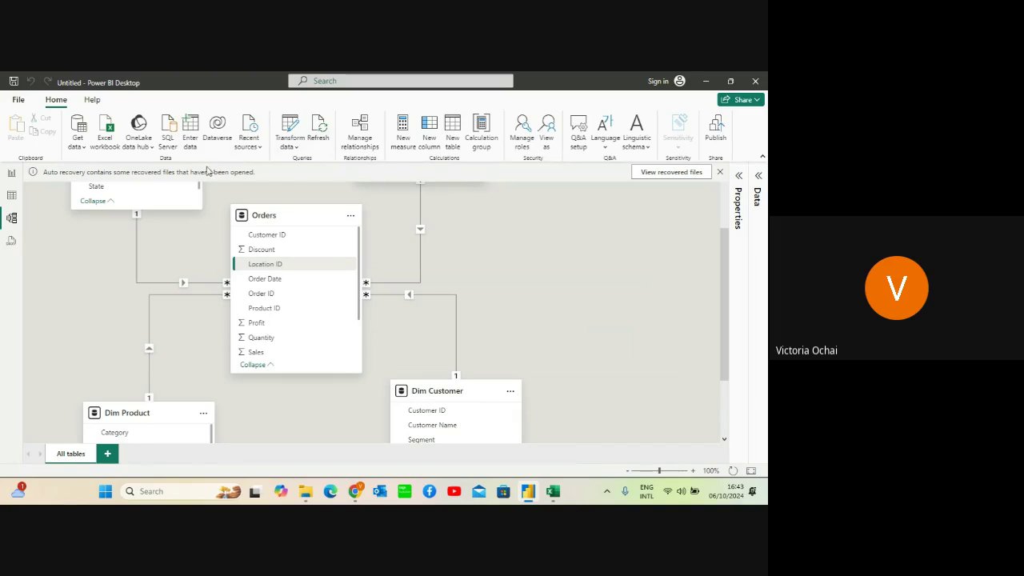
# Open the query editor and close it again, applying any pending query changes to the model
pyautogui.click(290, 134)
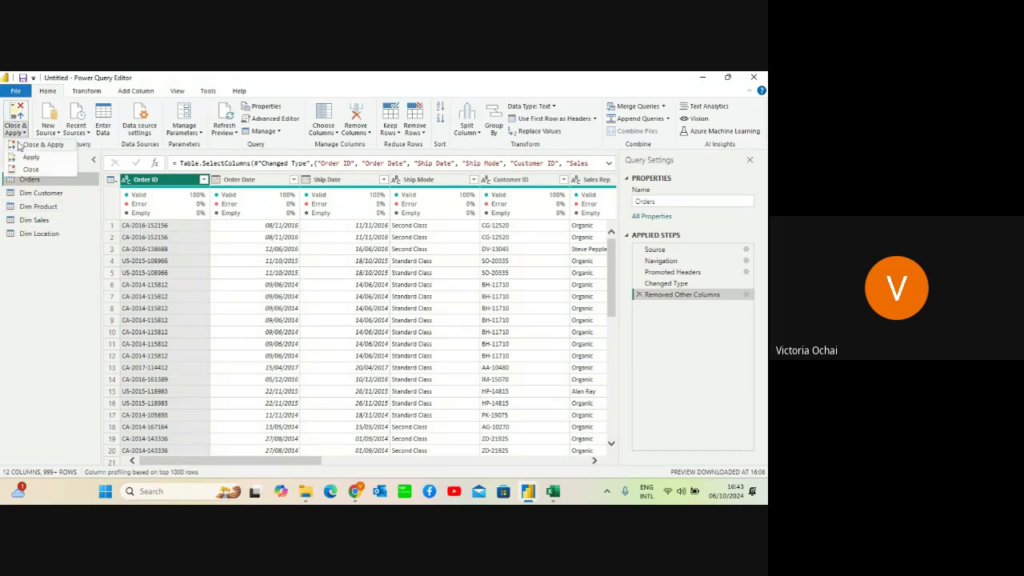
pyautogui.click(19, 143)
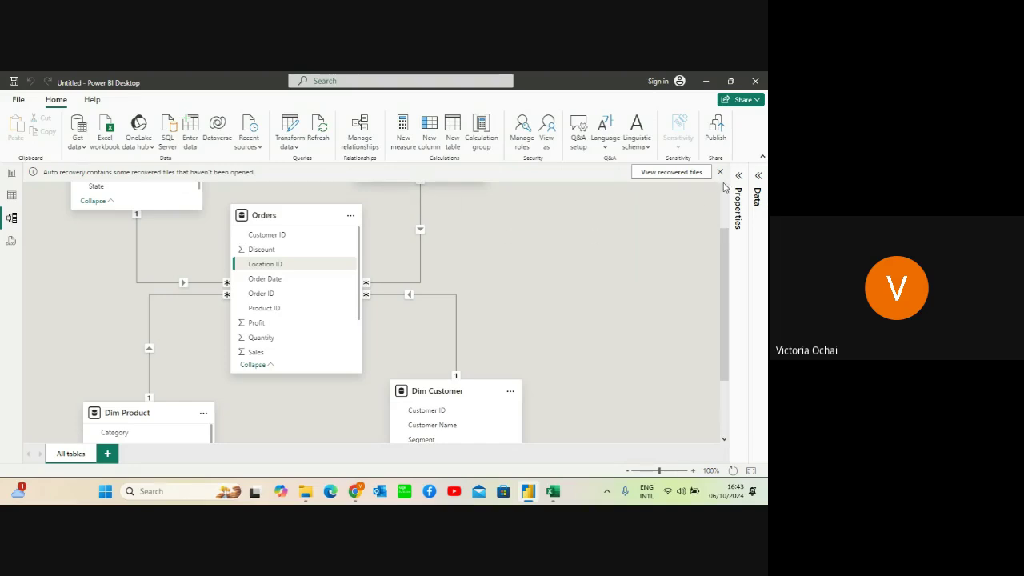
# Examine the Orders, Dim Location and Dim Sales tables and the relationship lines drawn between them
pyautogui.scroll(3, 723, 186)
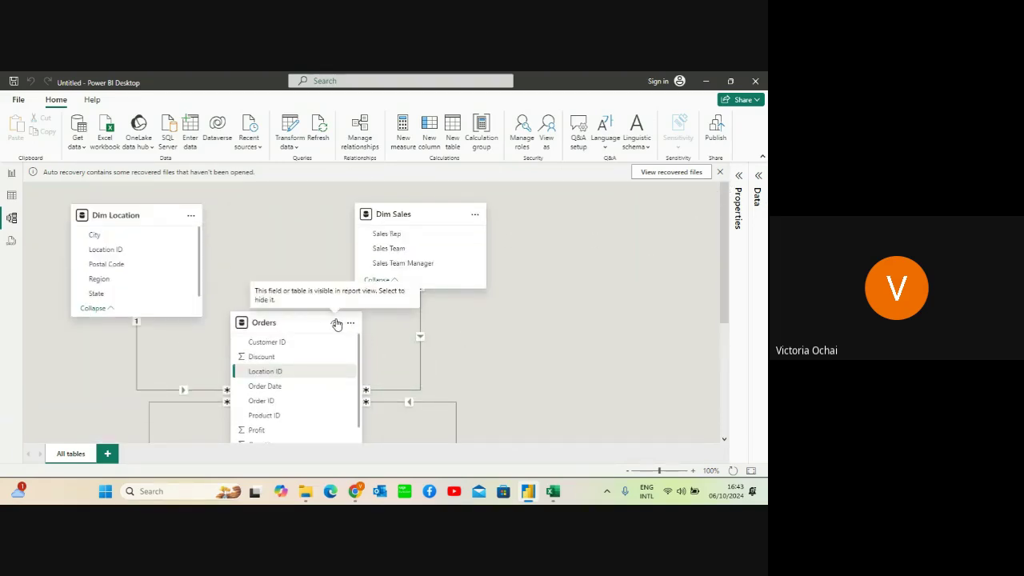
pyautogui.click(293, 325)
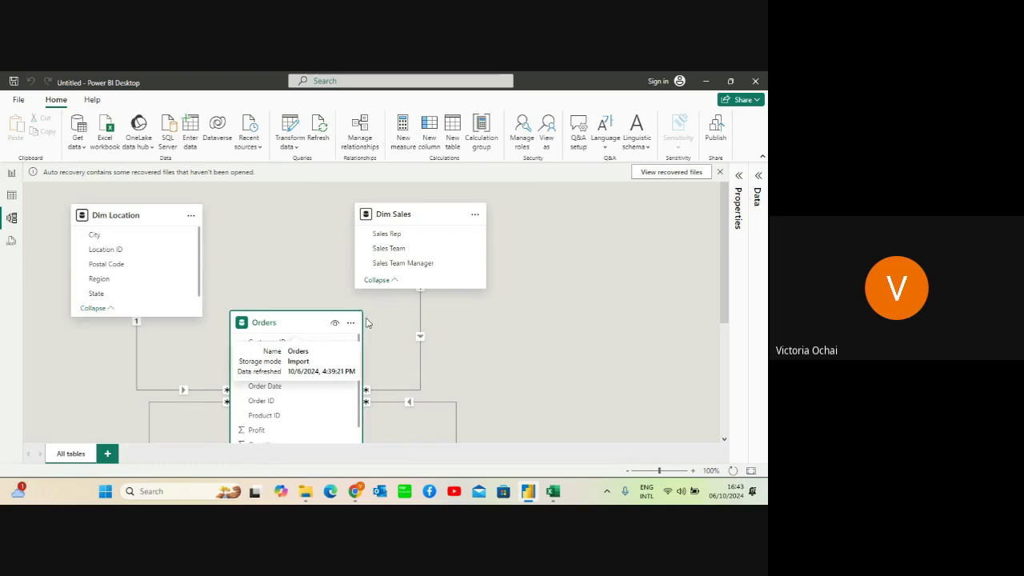
pyautogui.moveTo(323, 312); pyautogui.dragTo(316, 309)
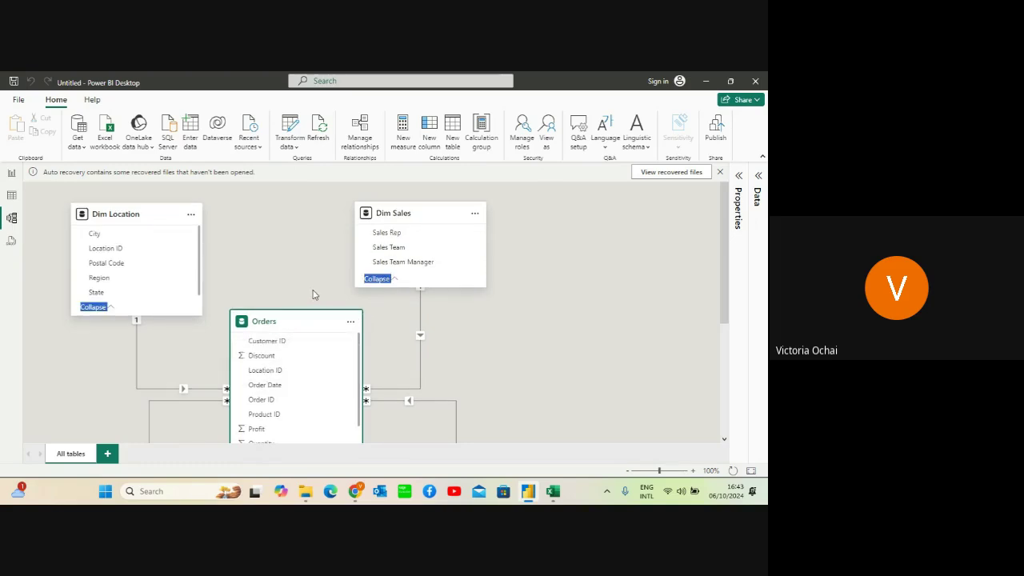
pyautogui.scroll(-1, 313, 293)
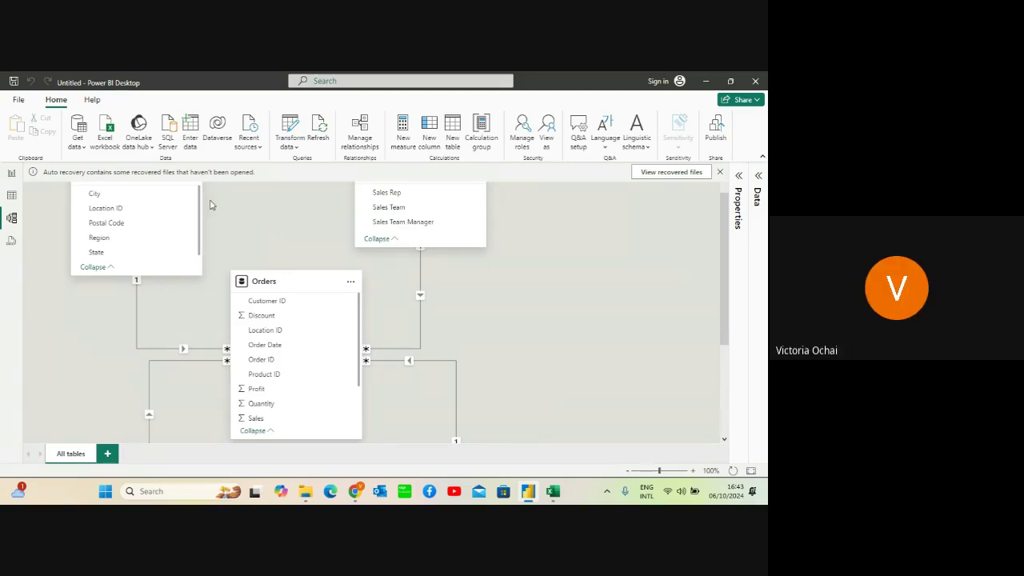
pyautogui.scroll(1, 729, 192)
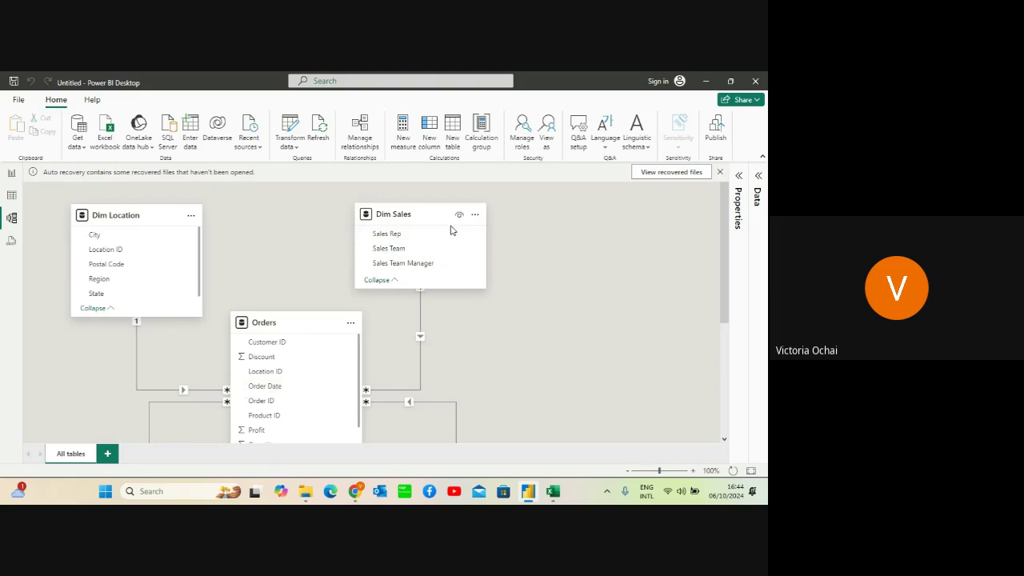
pyautogui.click(438, 212)
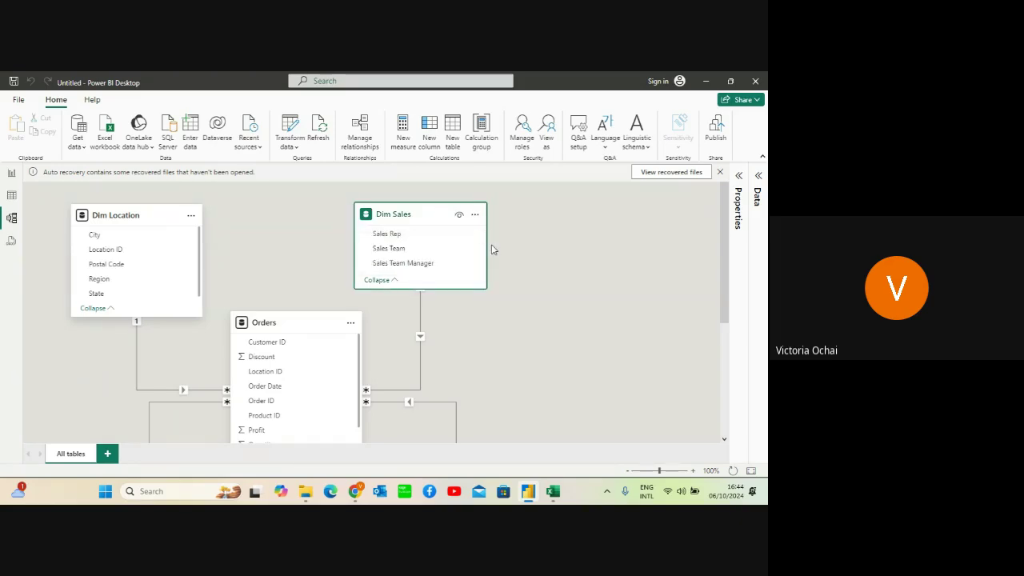
pyautogui.click(458, 263)
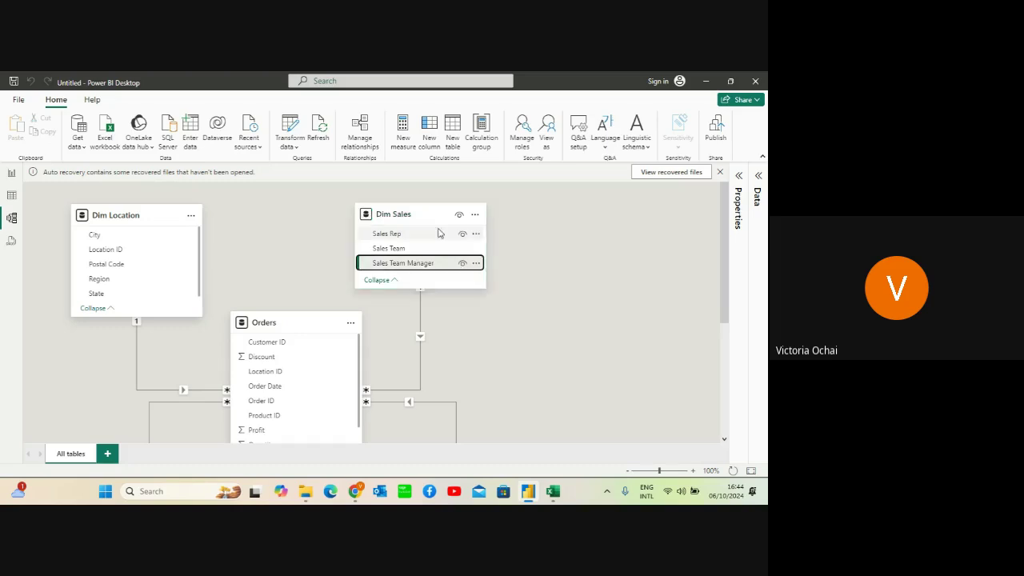
pyautogui.click(431, 206)
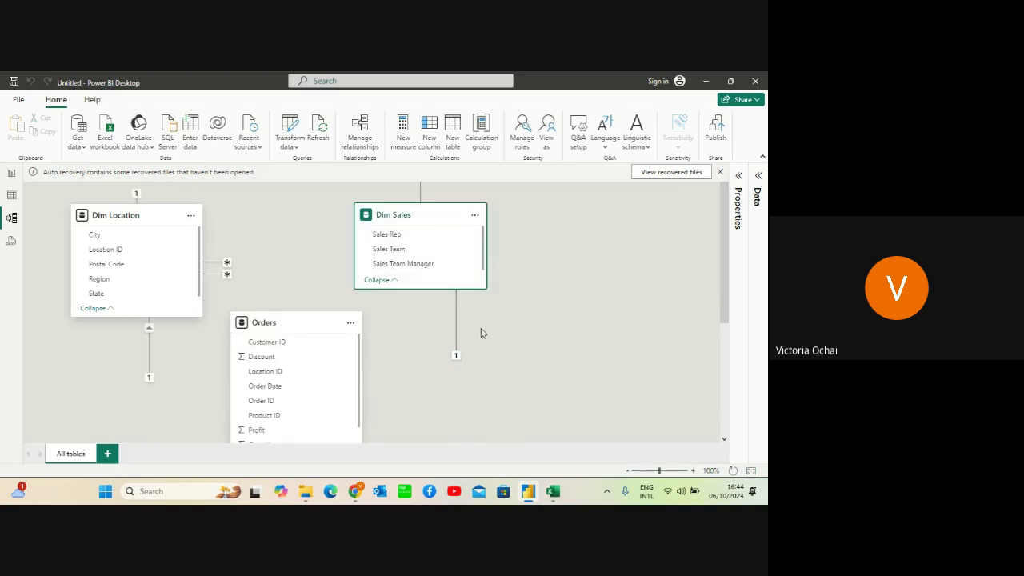
pyautogui.scroll(-1, 483, 323)
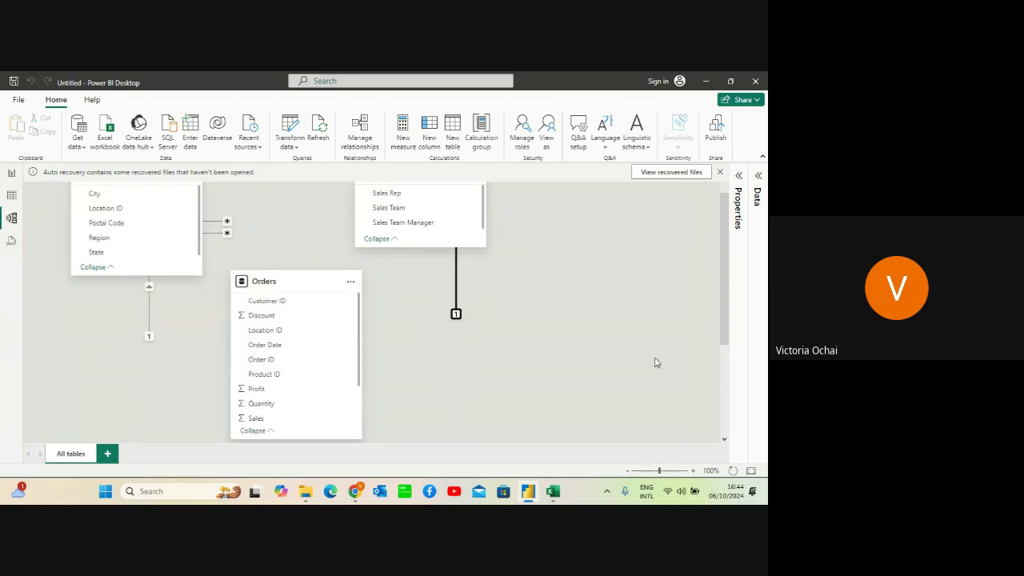
pyautogui.scroll(1, 724, 192)
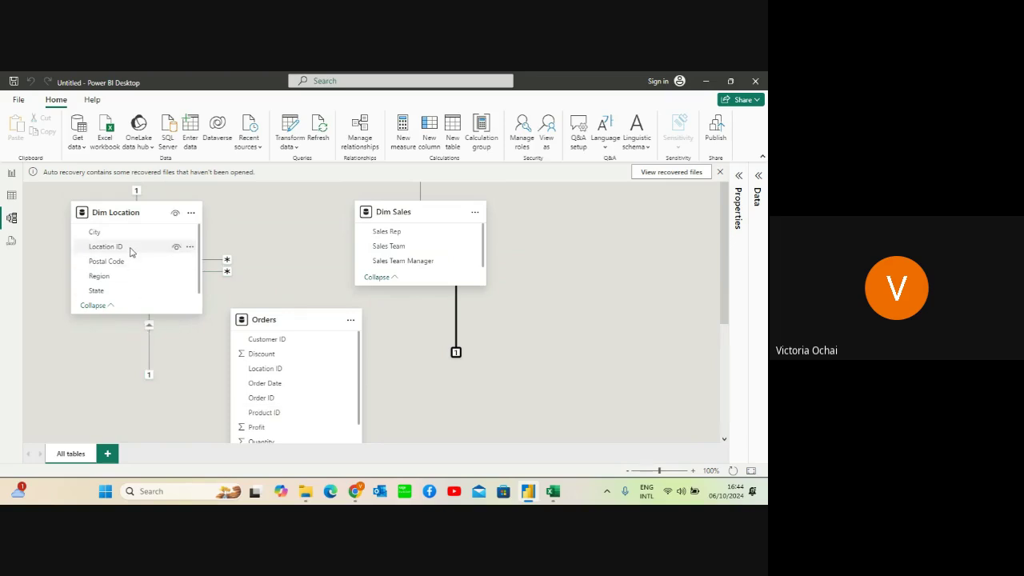
# Try to create a relationship from Location ID in Dim Location to the Orders table
pyautogui.moveTo(132, 249); pyautogui.dragTo(241, 370)
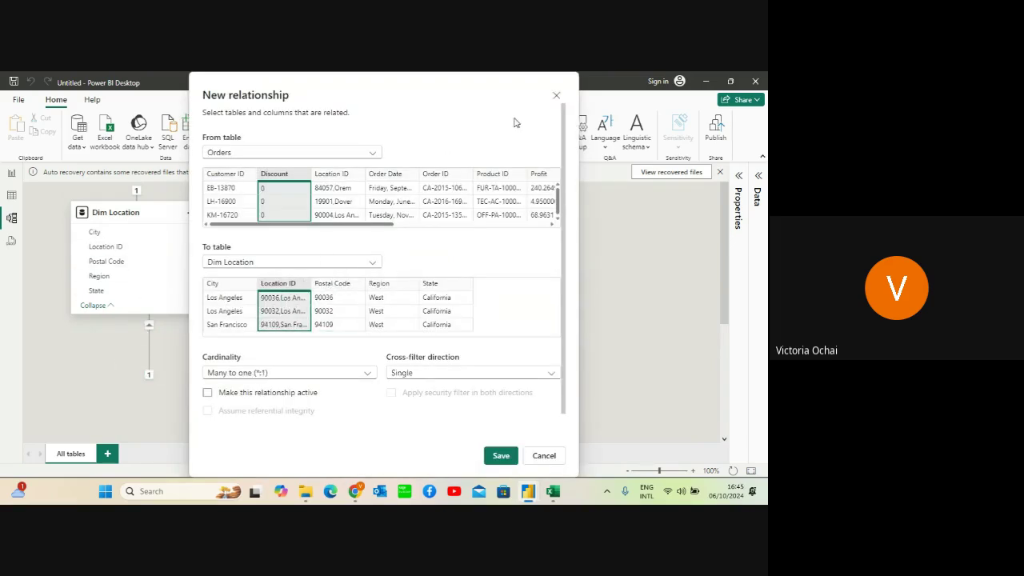
pyautogui.click(557, 97)
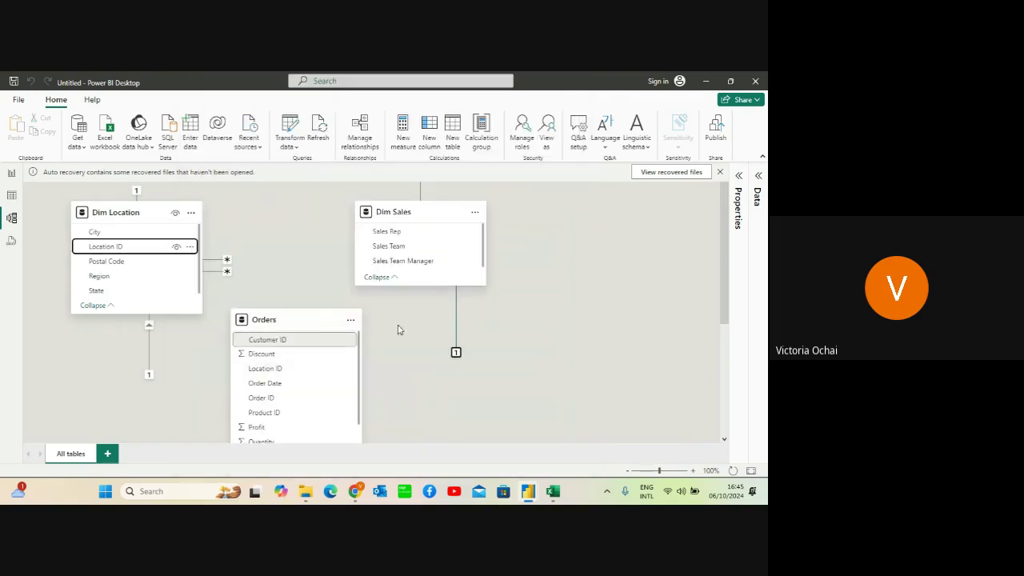
pyautogui.scroll(-1, 318, 269)
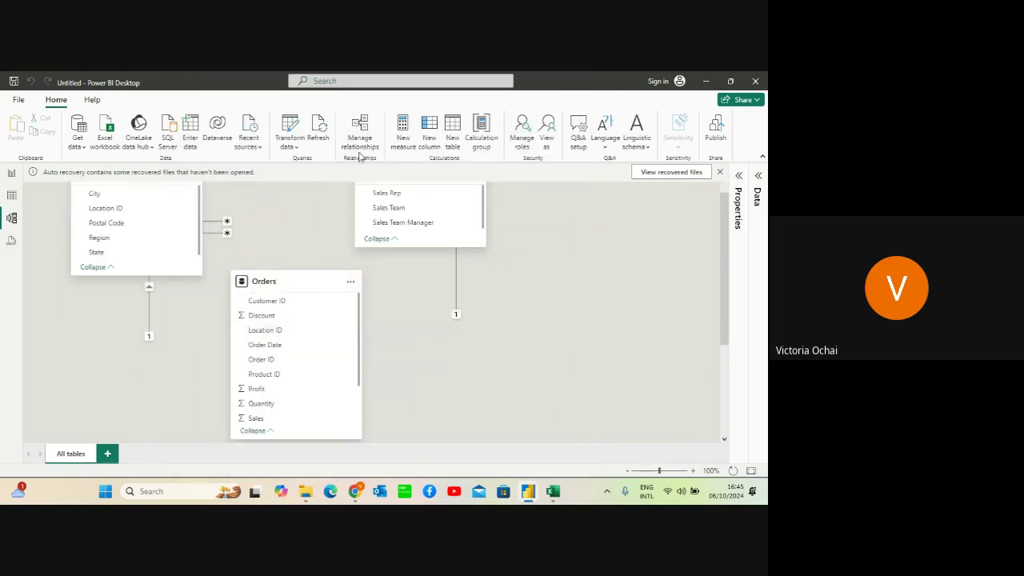
pyautogui.click(296, 146)
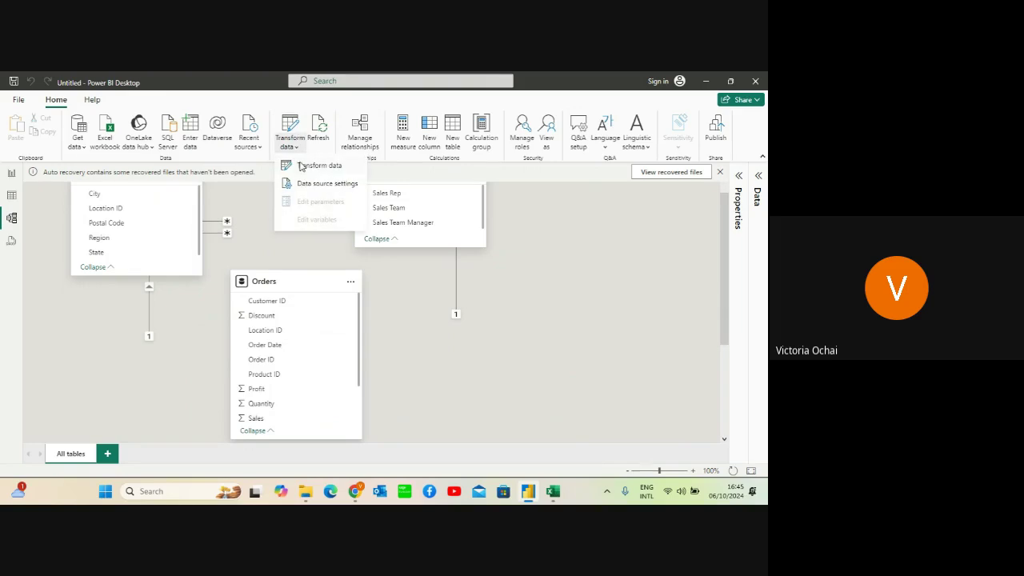
pyautogui.click(304, 165)
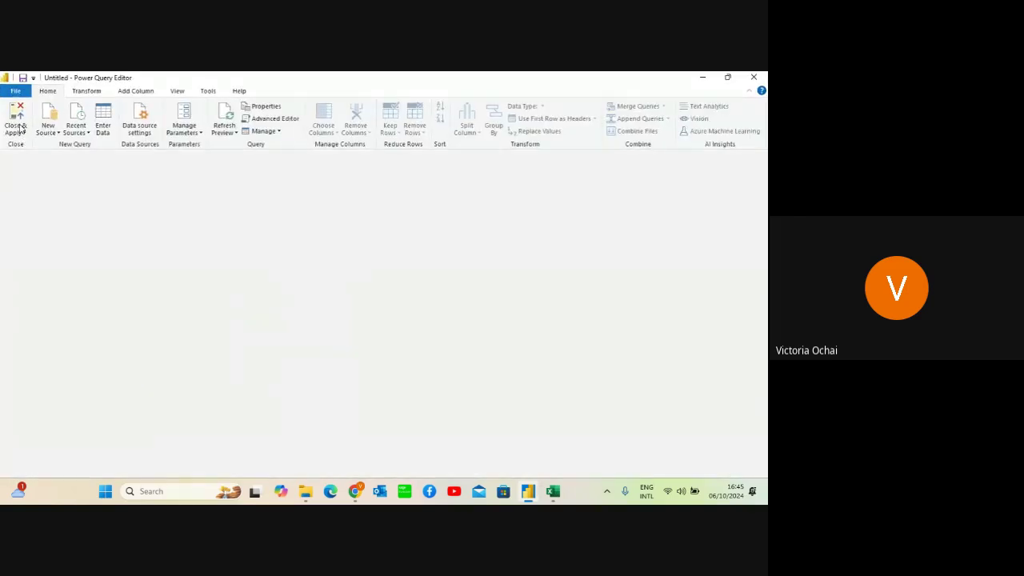
pyautogui.click(20, 131)
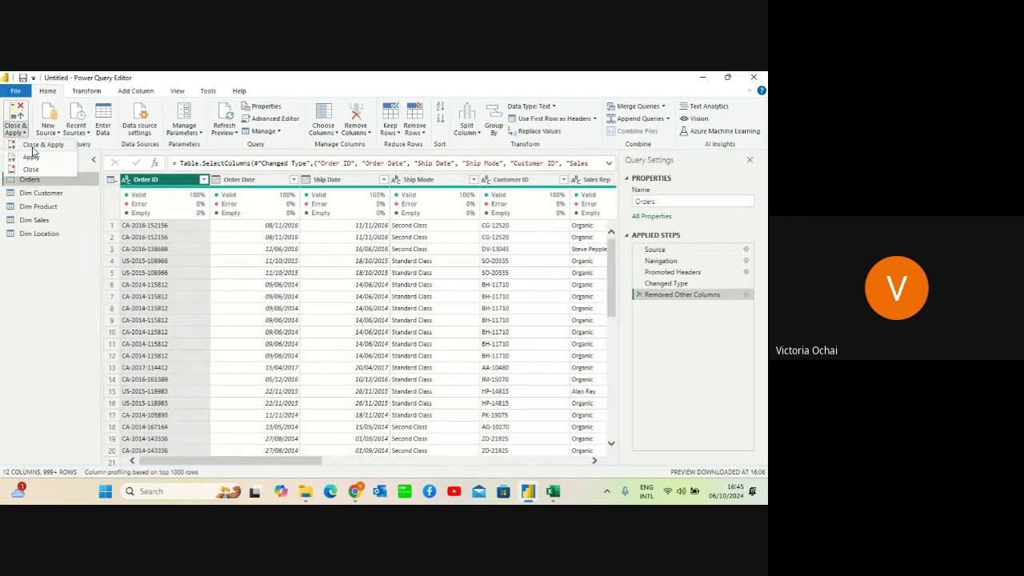
pyautogui.click(31, 170)
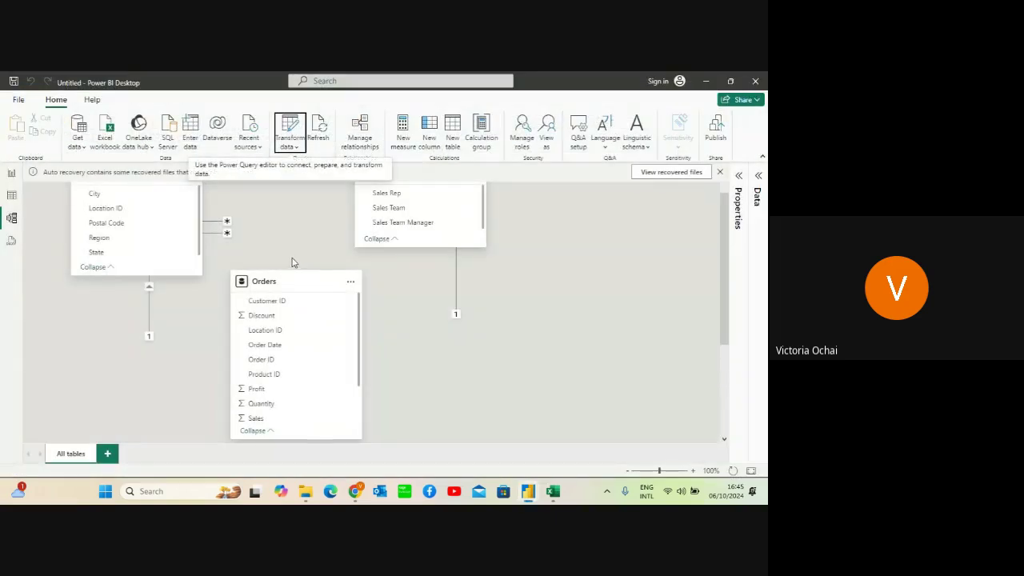
# Delete the relationship linking Dim Location and Orders on Location ID, confirming the removal
pyautogui.click(228, 224)
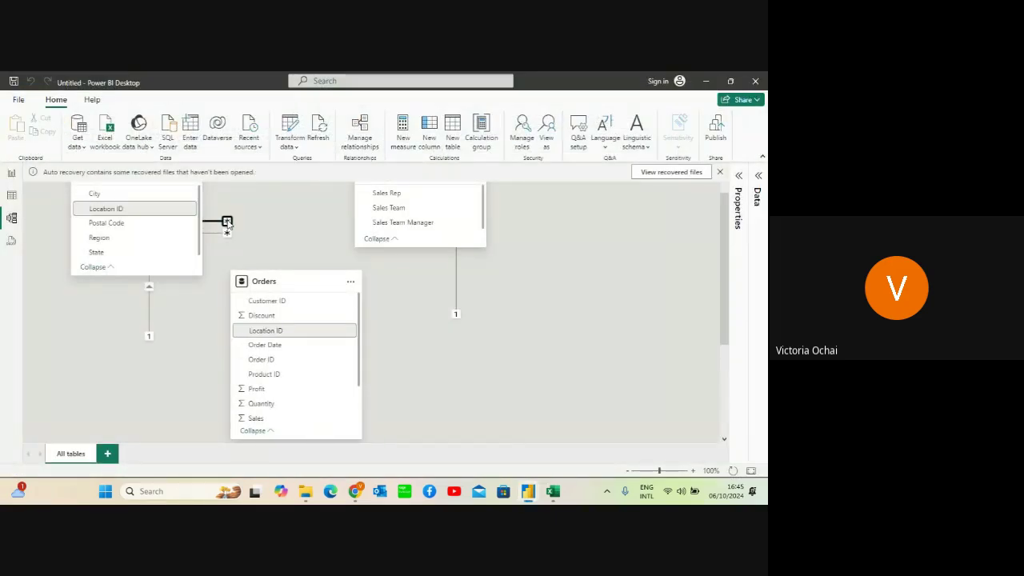
pyautogui.rightClick(228, 224)
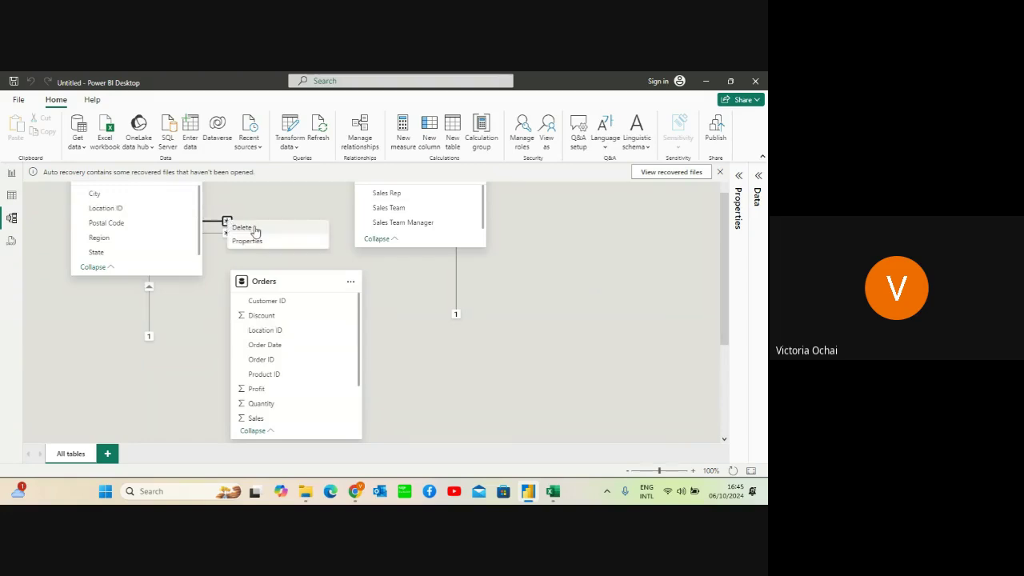
pyautogui.click(253, 228)
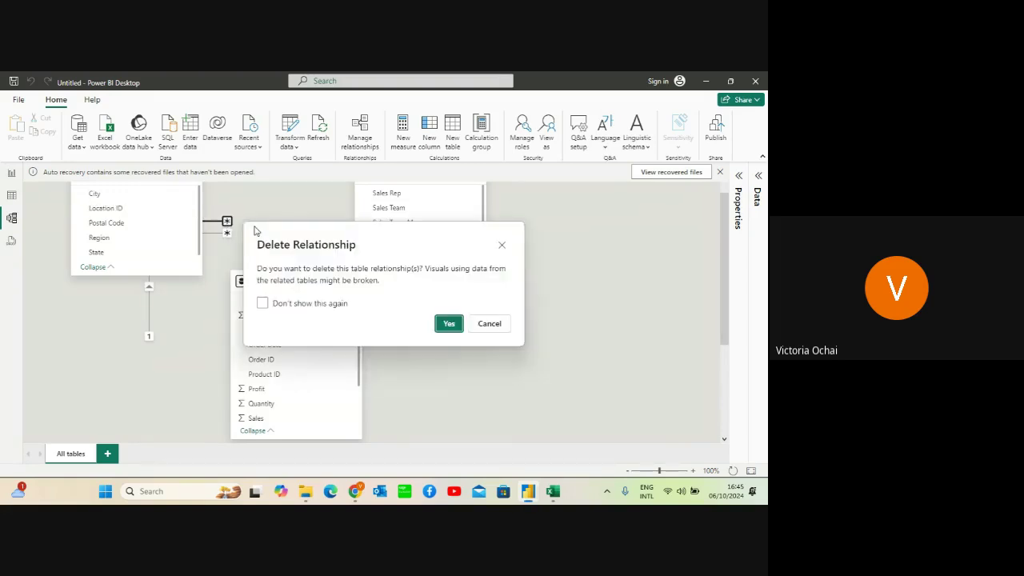
pyautogui.click(448, 324)
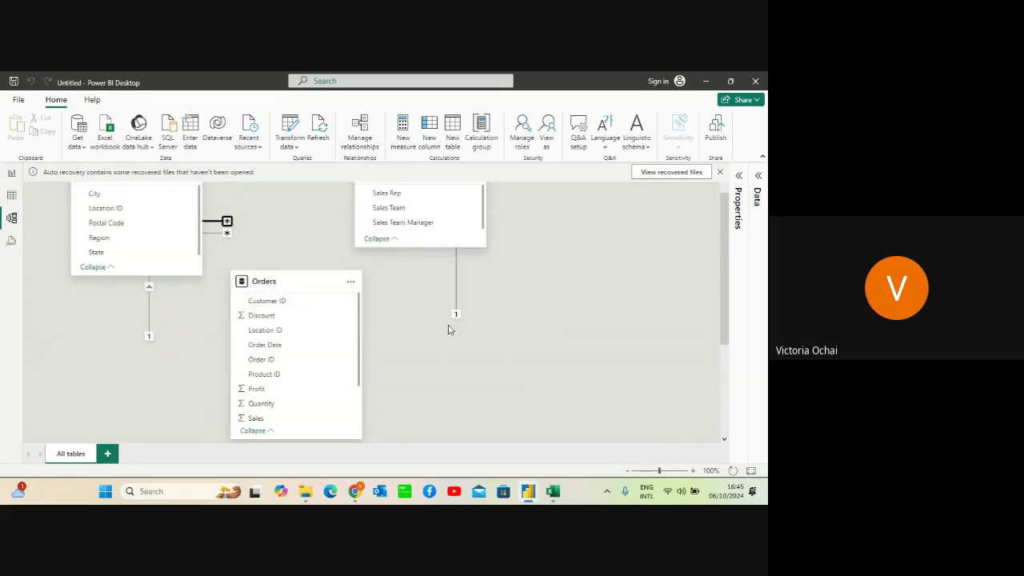
# Delete the relationship between Dim Product and Orders and confirm the removal
pyautogui.rightClick(227, 228)
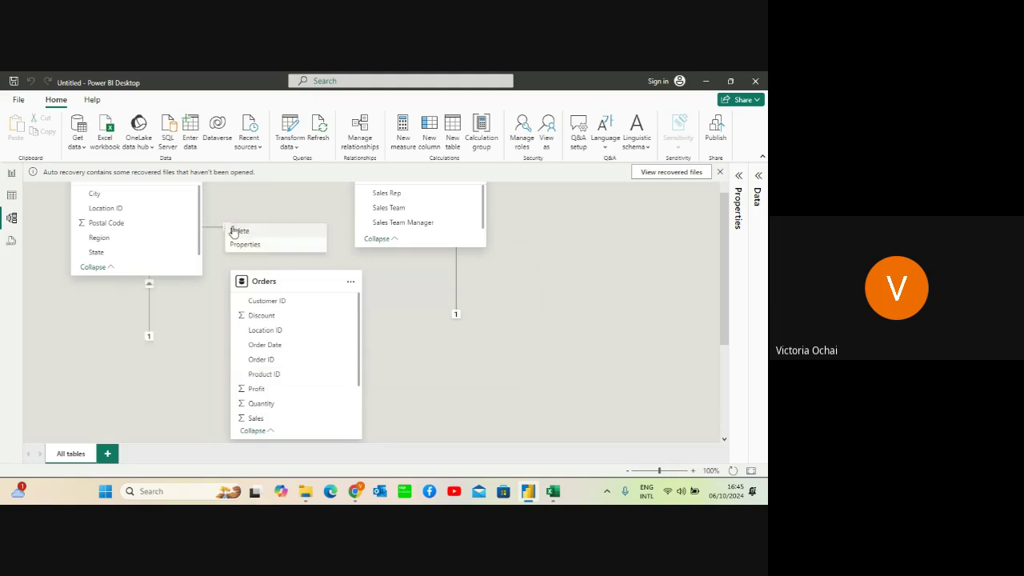
pyautogui.click(244, 232)
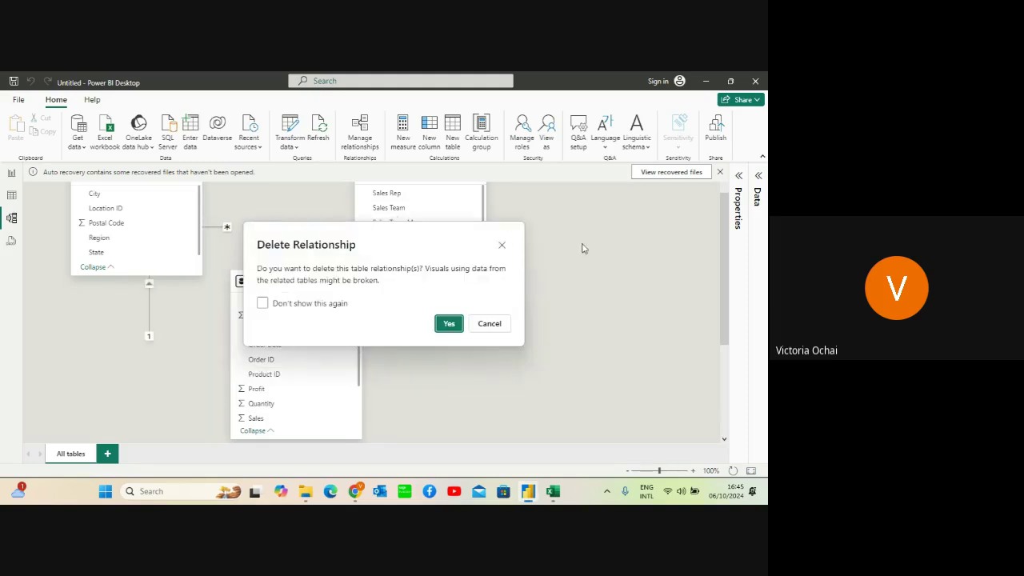
pyautogui.click(449, 324)
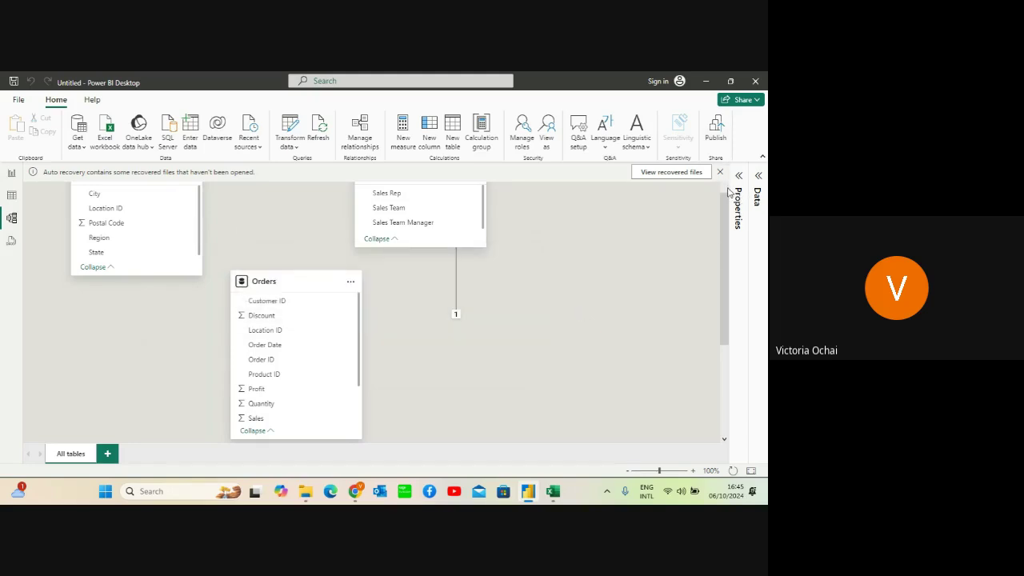
# Try to link Dim Location to Orders on Location ID and to set the Orders–Dim Customer relationship's cardinality to one to many
pyautogui.scroll(1, 728, 192)
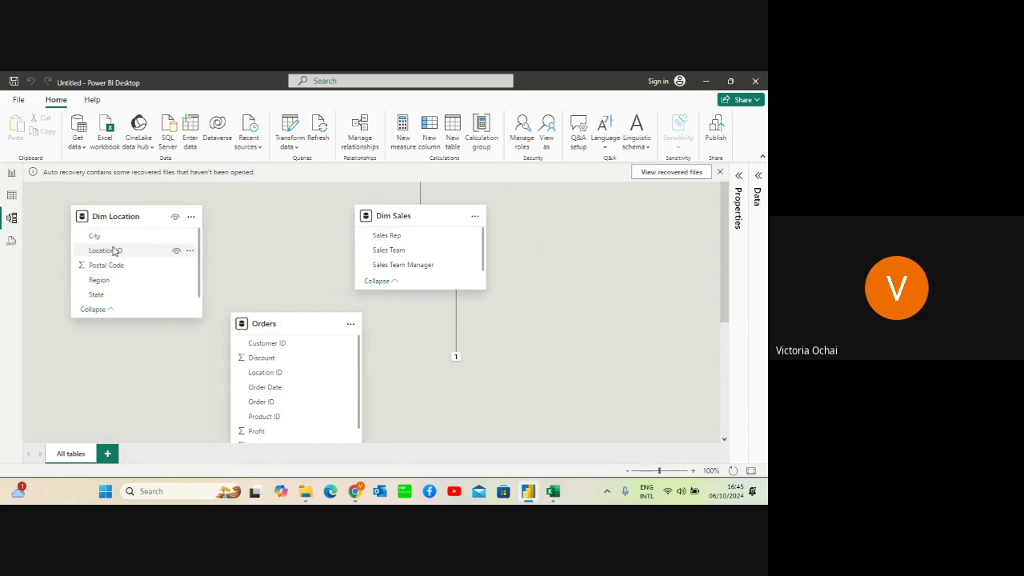
pyautogui.moveTo(114, 250); pyautogui.dragTo(184, 369)
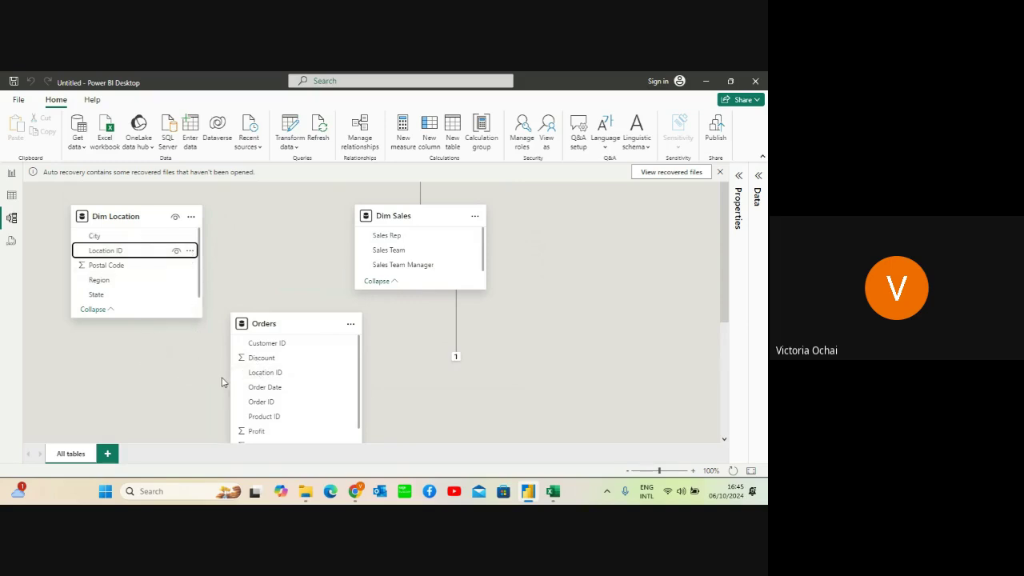
pyautogui.doubleClick(455, 352)
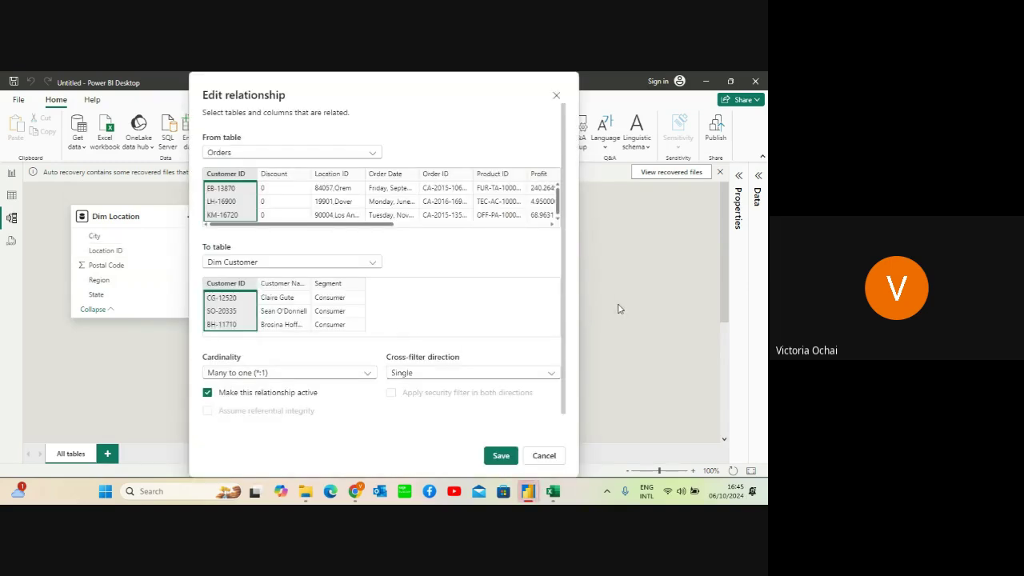
pyautogui.click(367, 375)
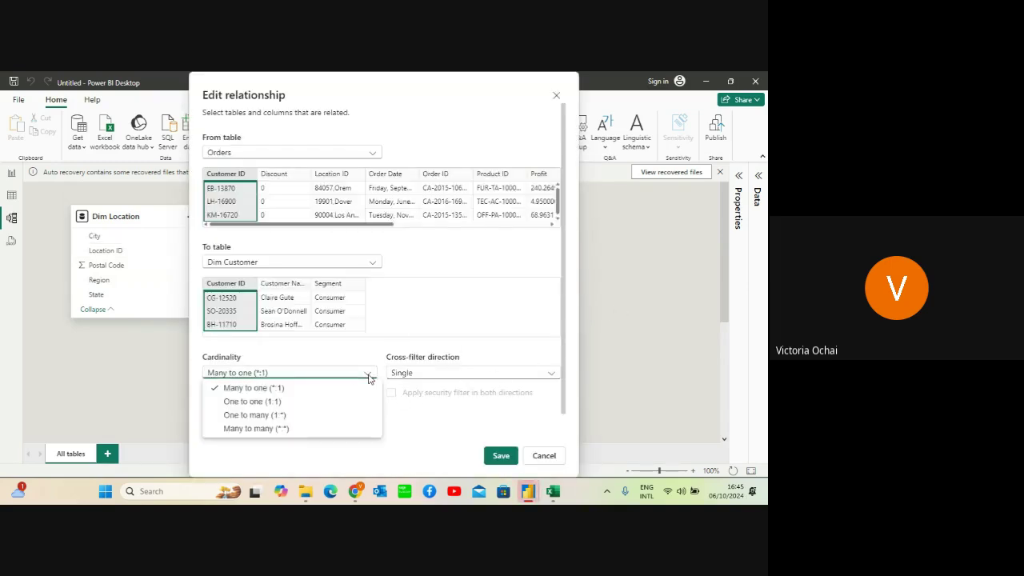
pyautogui.click(304, 416)
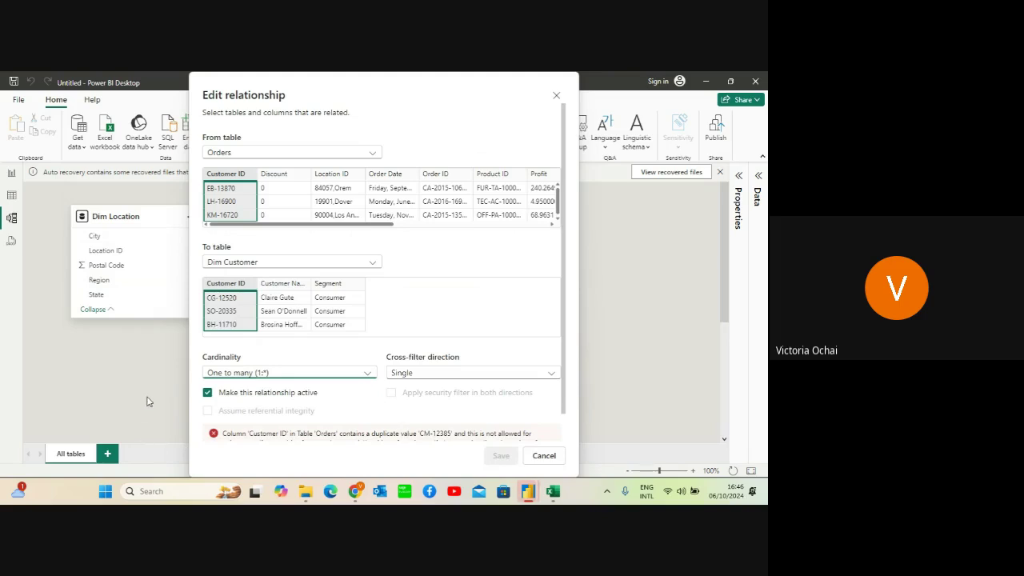
pyautogui.click(556, 96)
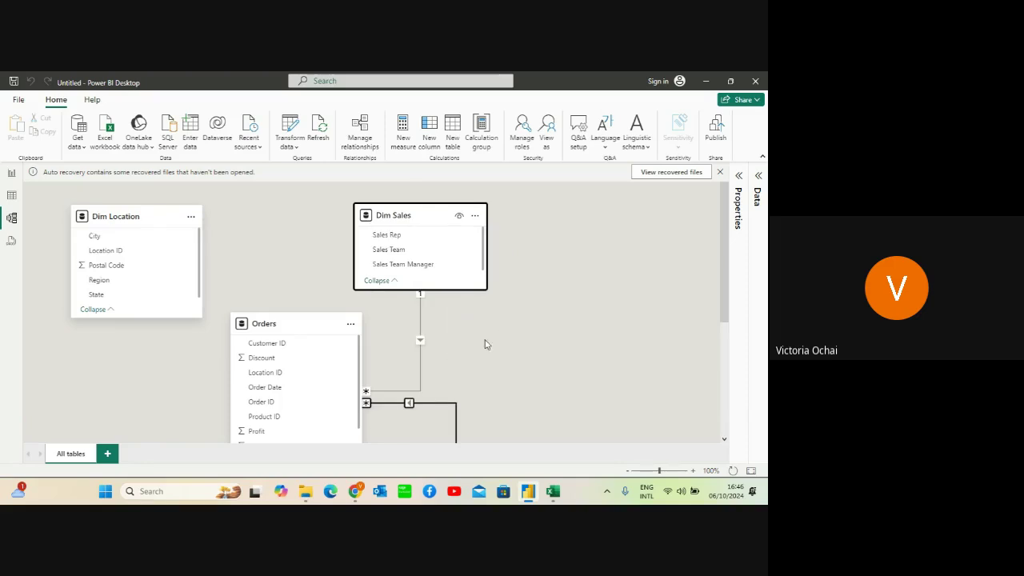
# Create an active one-to-many relationship from Location ID in Dim Location to Location ID in Orders, with single cross-filter direction
pyautogui.doubleClick(150, 317)
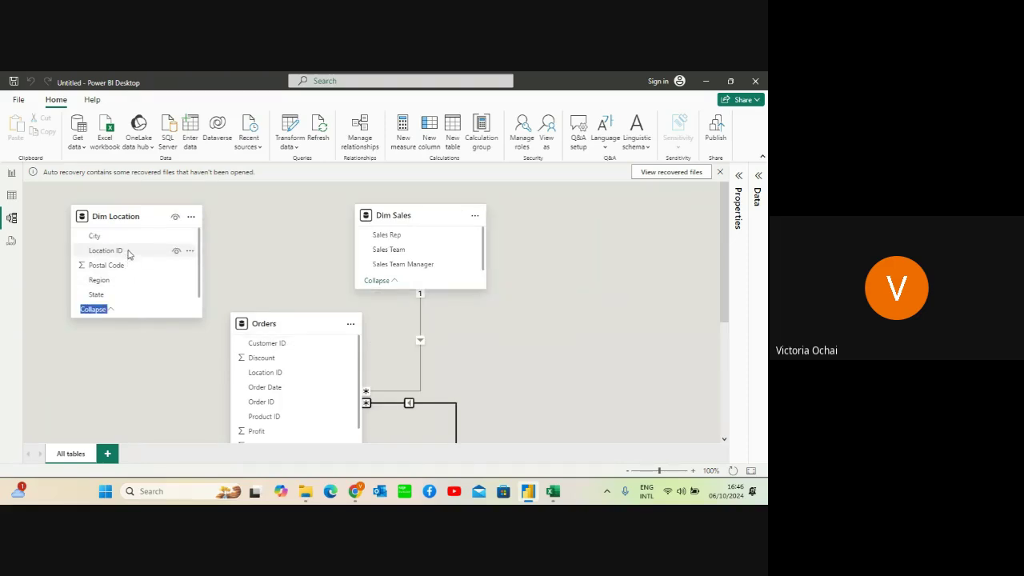
pyautogui.moveTo(128, 253); pyautogui.dragTo(210, 378)
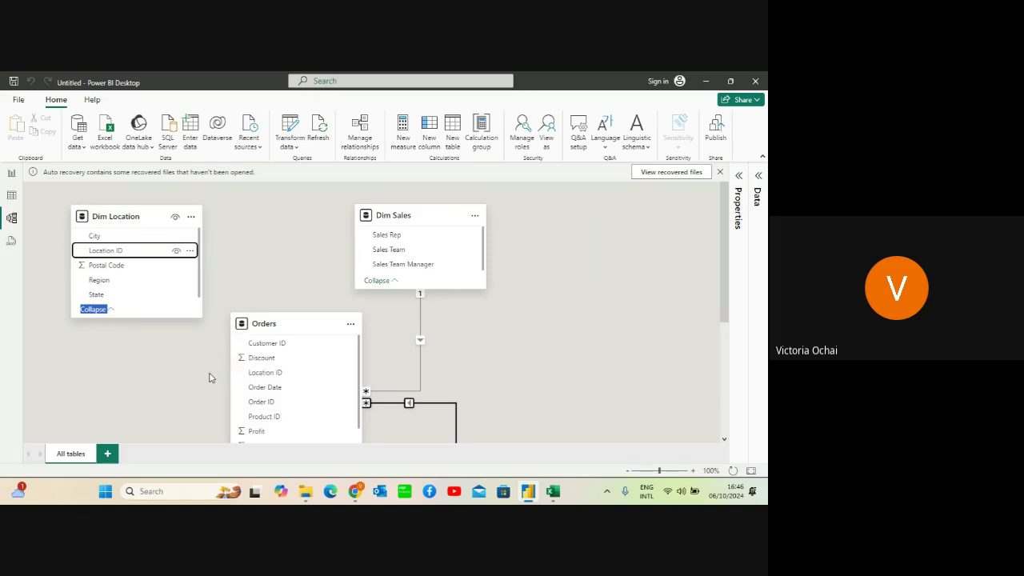
pyautogui.moveTo(193, 250); pyautogui.dragTo(250, 373)
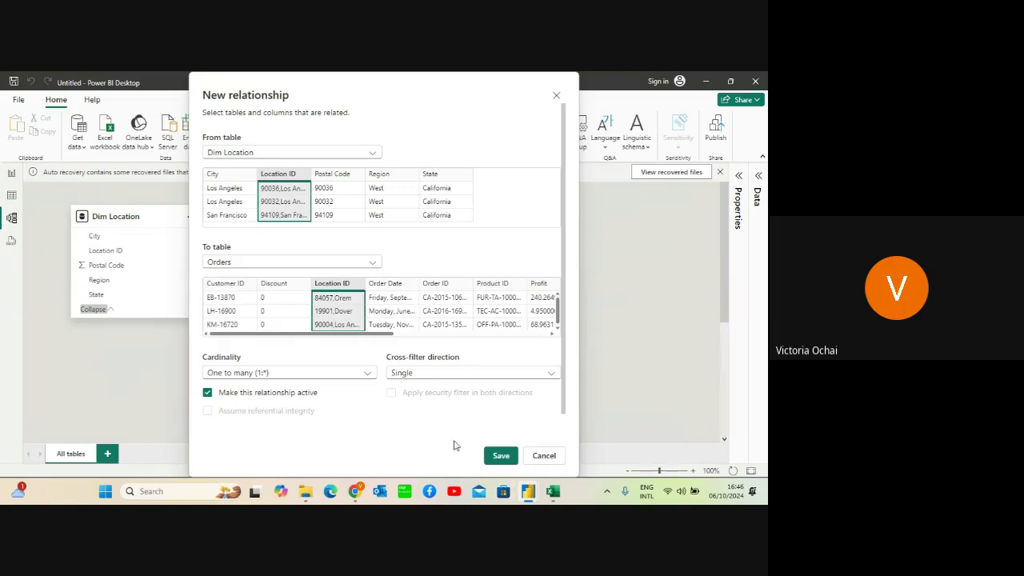
pyautogui.click(500, 455)
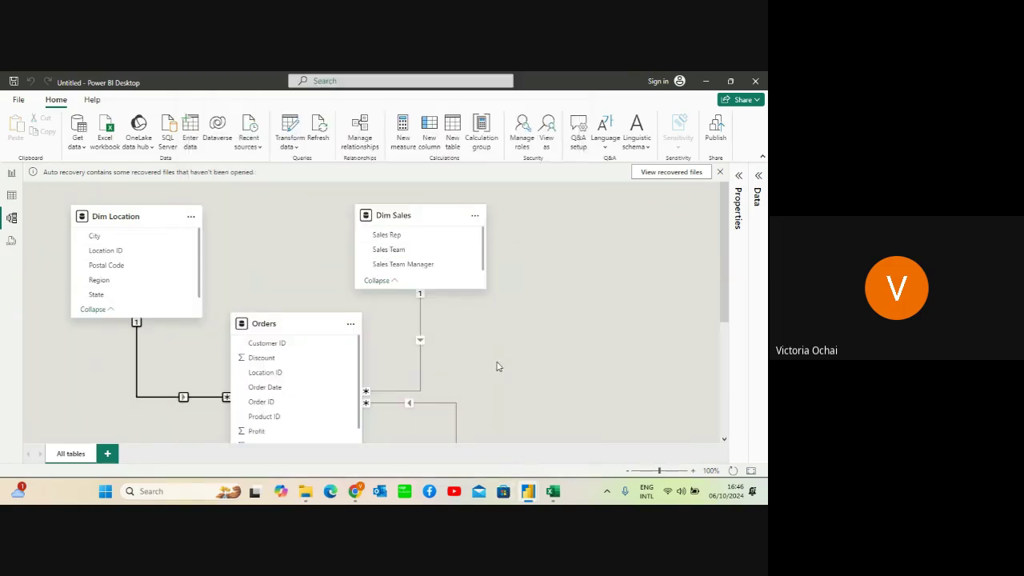
# Switch to the Super Store Data workbook in Excel, examine Sheet1 and the Orders sheet, and return to the Power BI model
pyautogui.scroll(-1, 495, 366)
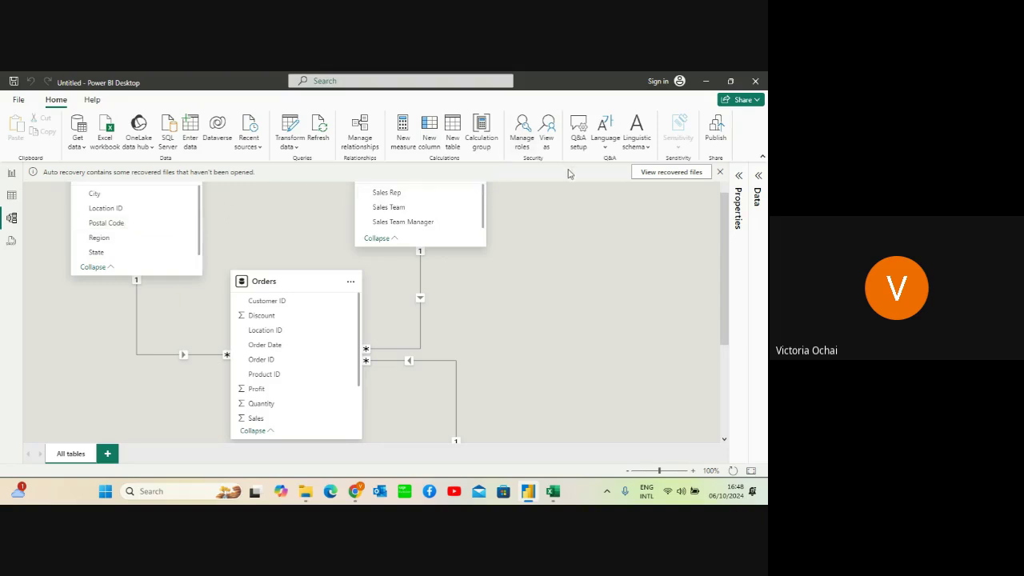
pyautogui.scroll(1, 724, 192)
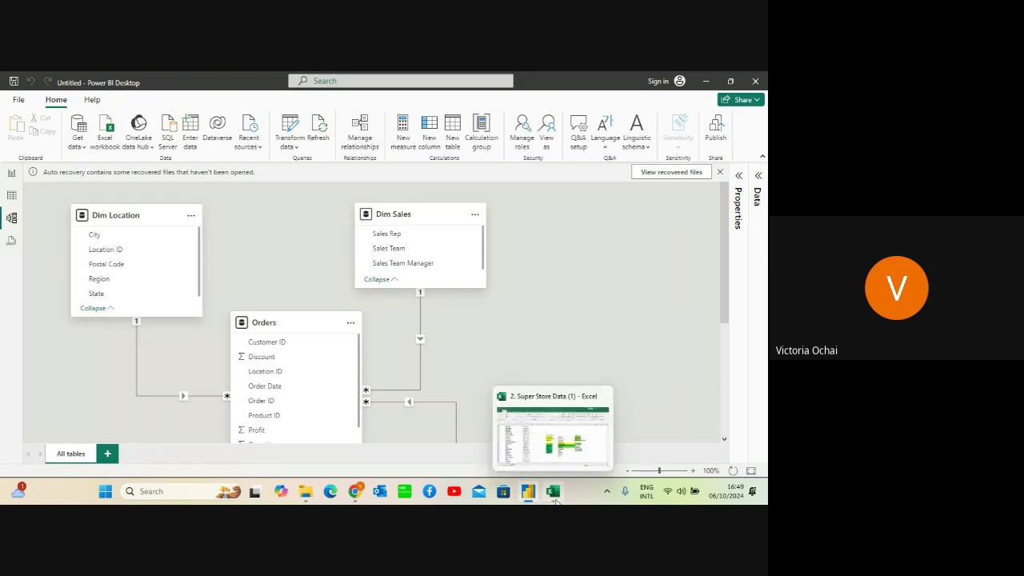
pyautogui.click(538, 424)
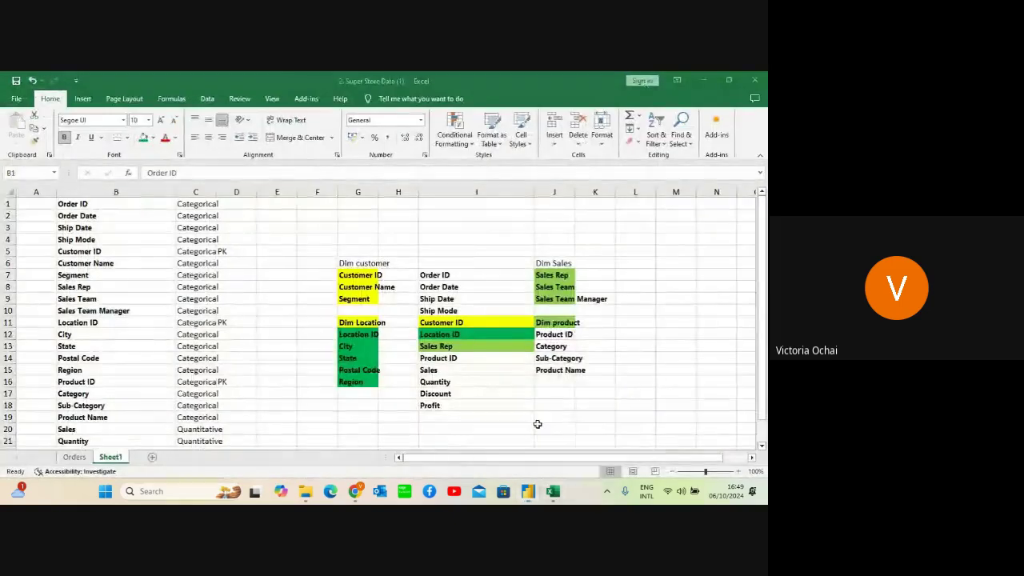
pyautogui.click(70, 457)
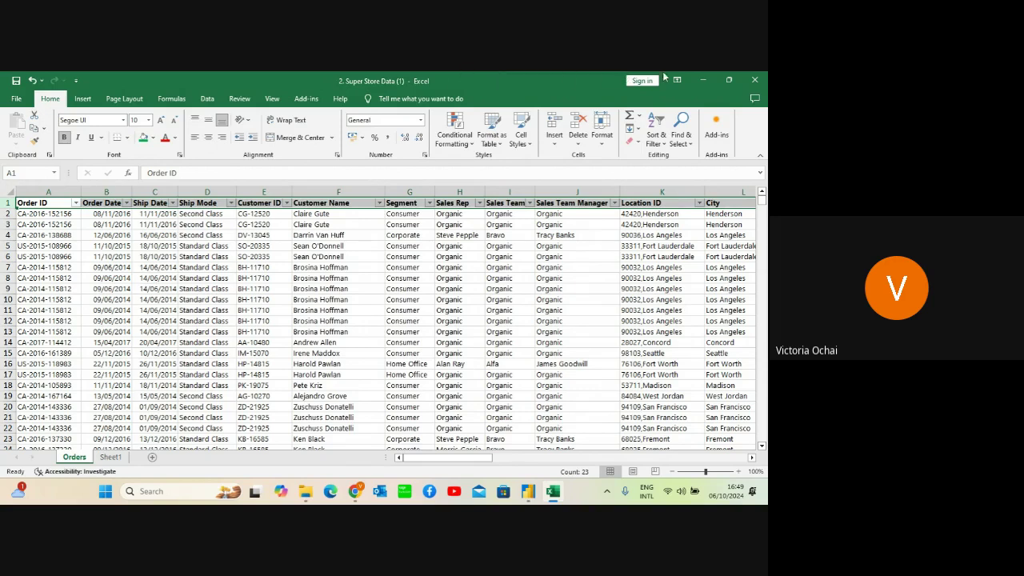
pyautogui.click(703, 80)
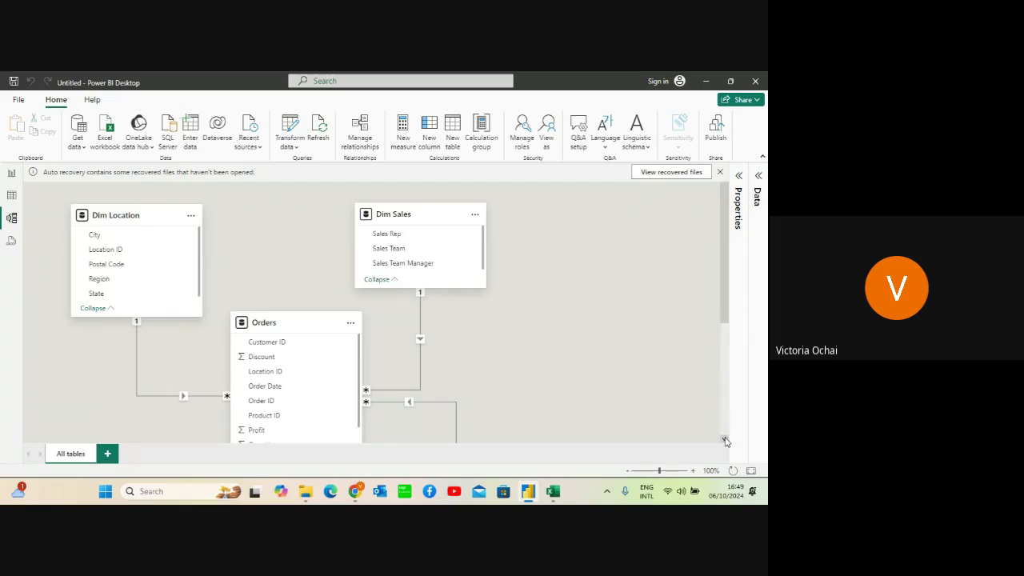
# Try to create a one-to-many relationship from Product ID in Orders to Product ID in Dim Product
pyautogui.scroll(-5, 726, 440)
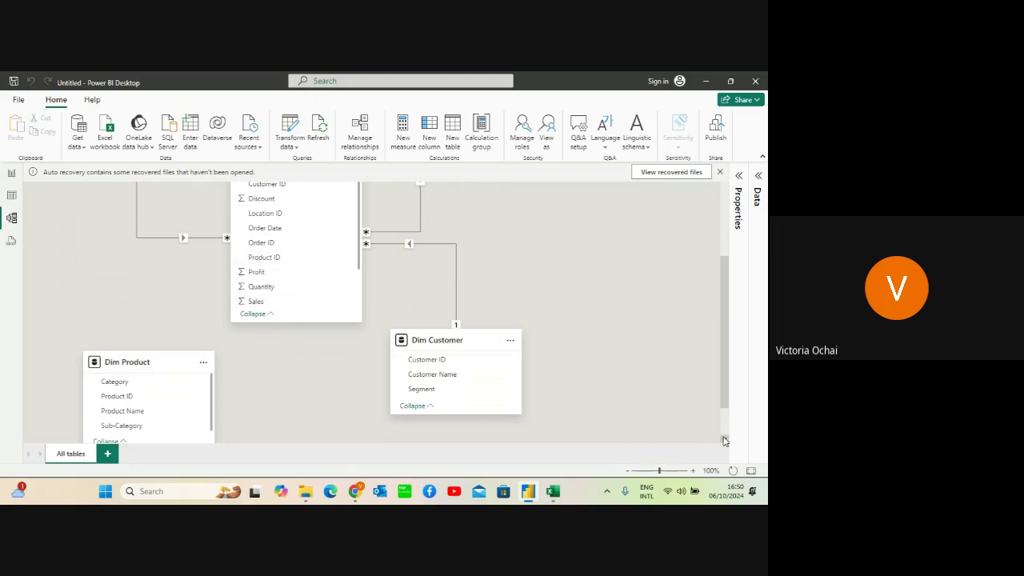
pyautogui.scroll(-2, 724, 440)
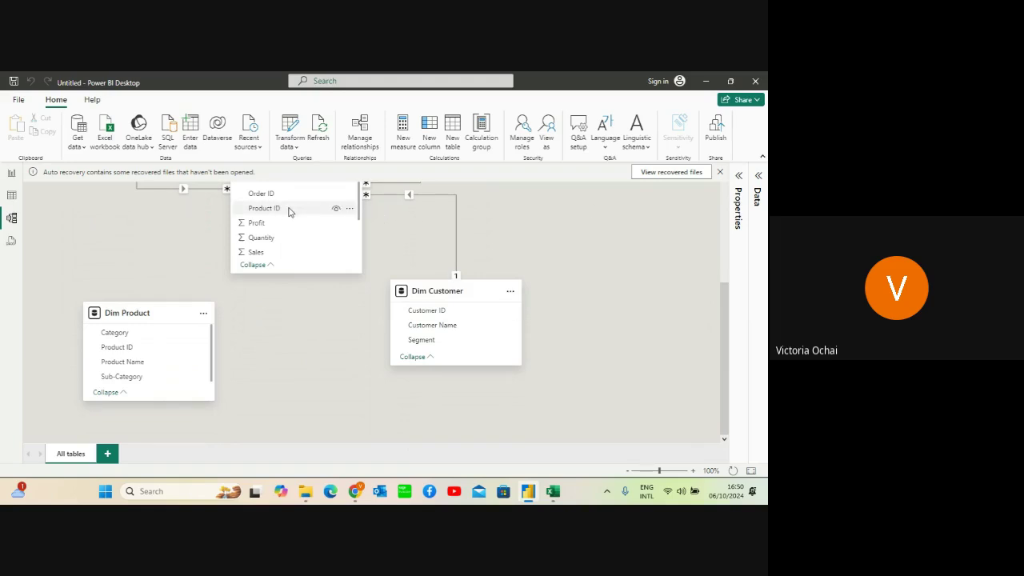
pyautogui.moveTo(289, 211); pyautogui.dragTo(164, 349)
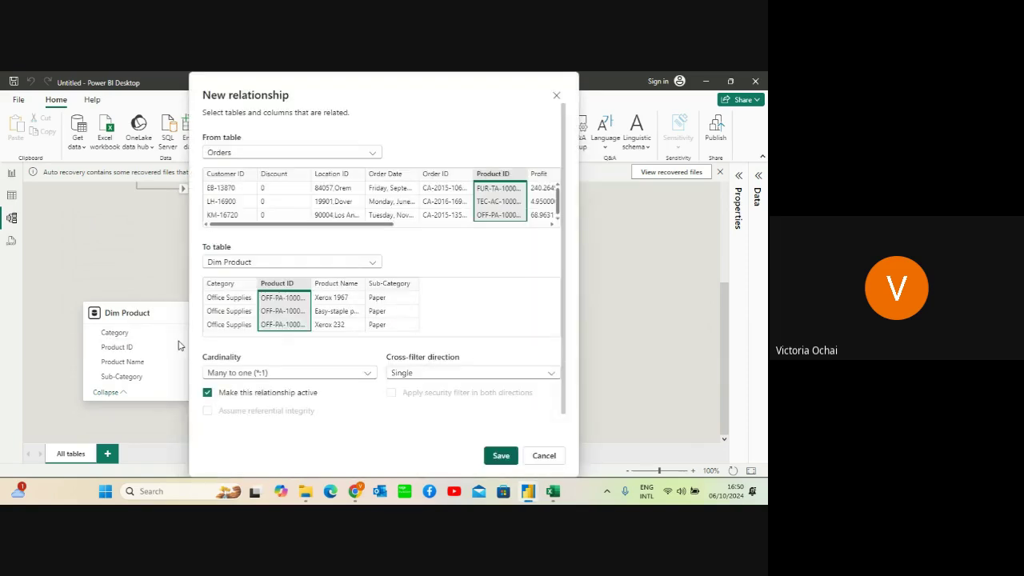
pyautogui.click(367, 373)
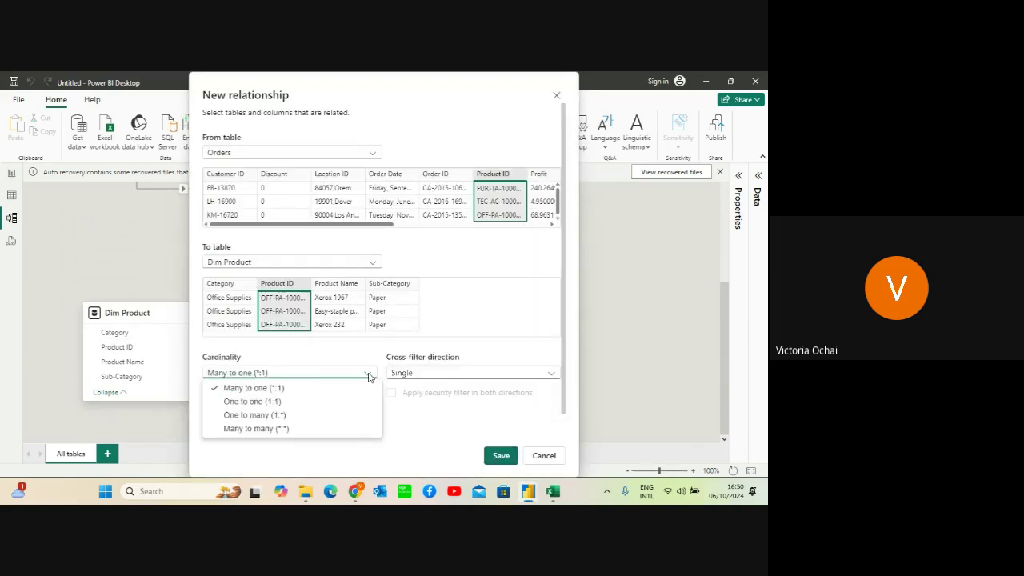
pyautogui.click(309, 416)
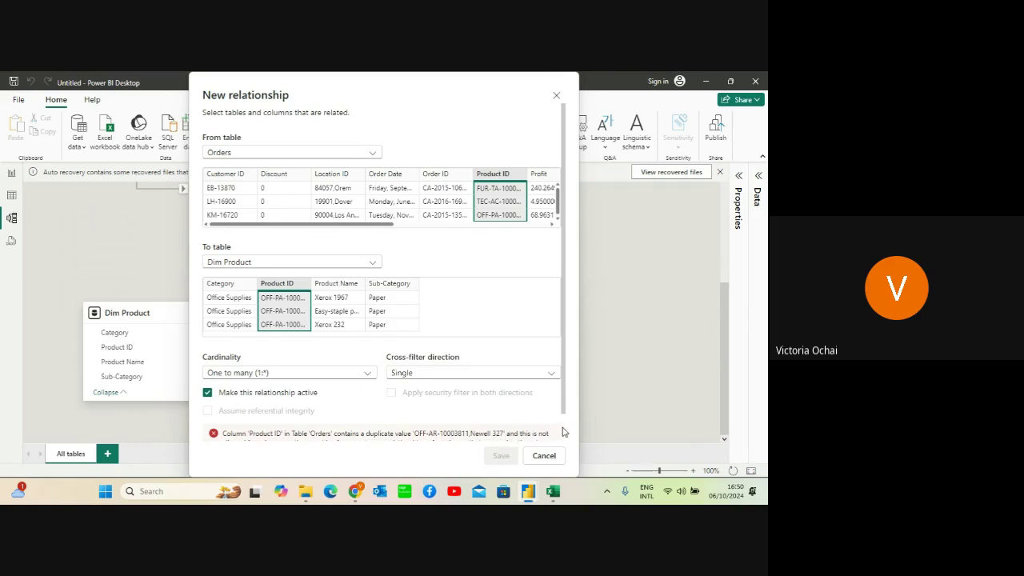
pyautogui.click(557, 97)
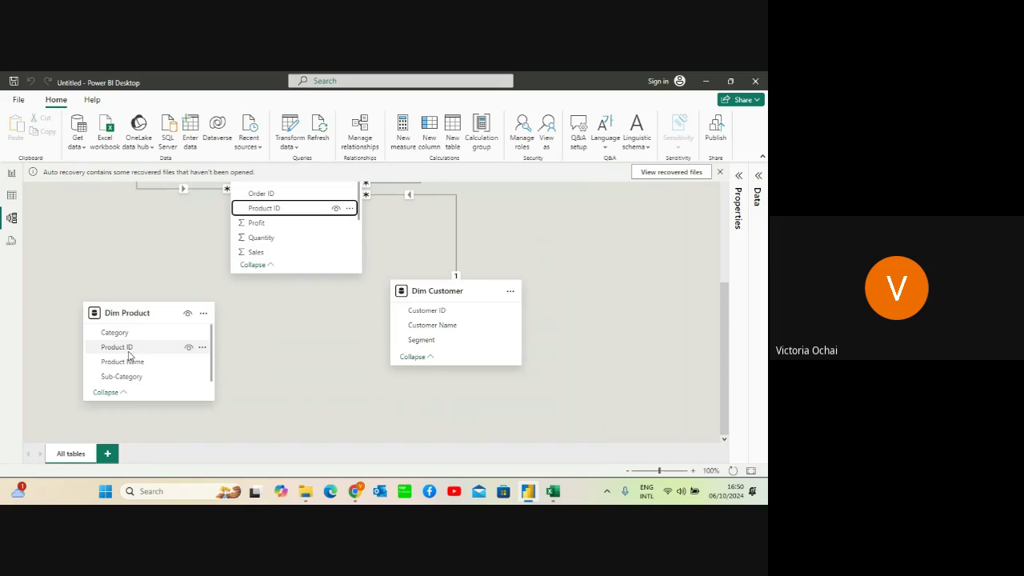
# Create an active one-to-many relationship from Product ID in Dim Product to Product ID in Orders, with single cross-filter direction
pyautogui.moveTo(131, 349); pyautogui.dragTo(255, 212)
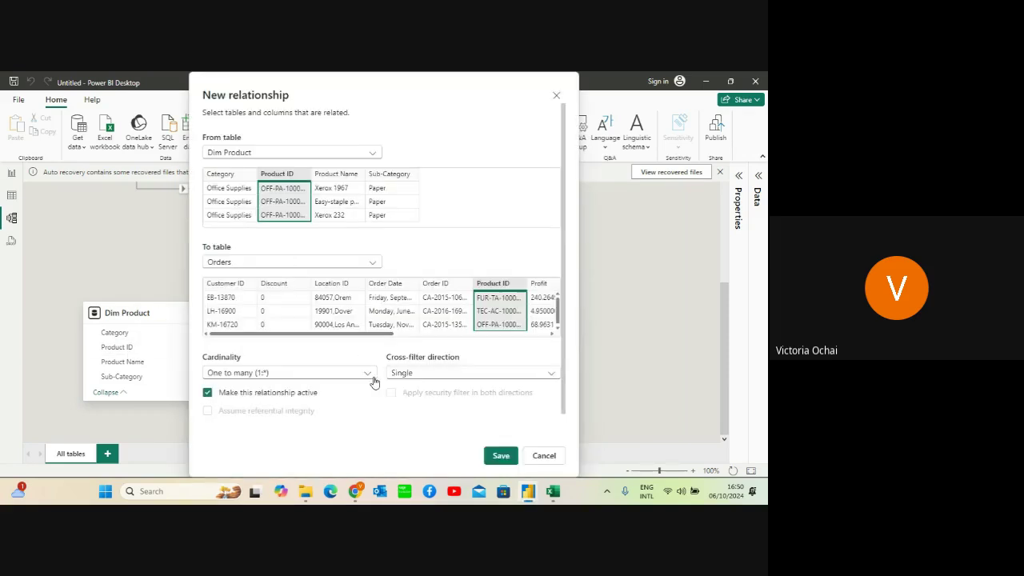
pyautogui.click(500, 456)
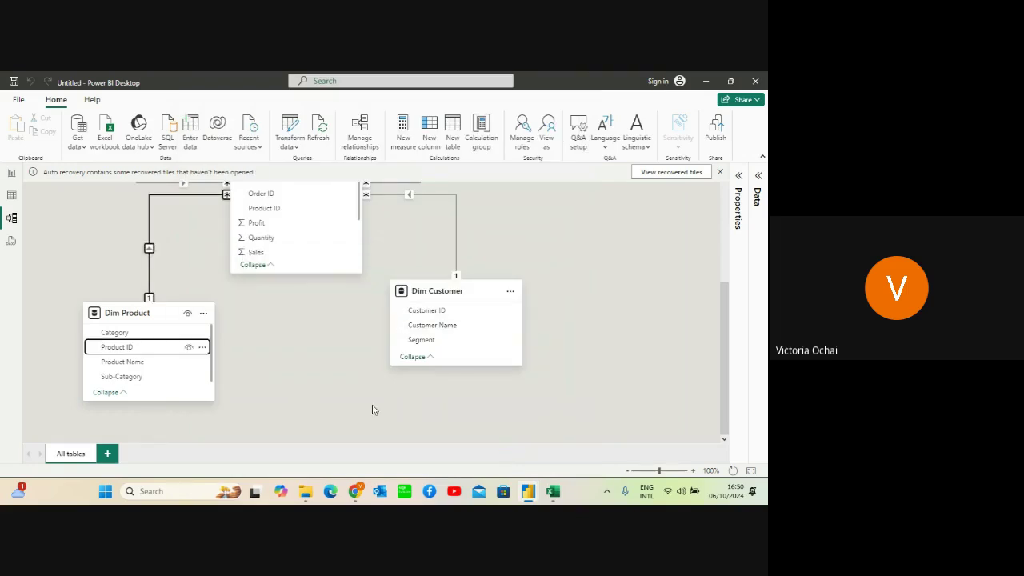
pyautogui.scroll(2, 346, 389)
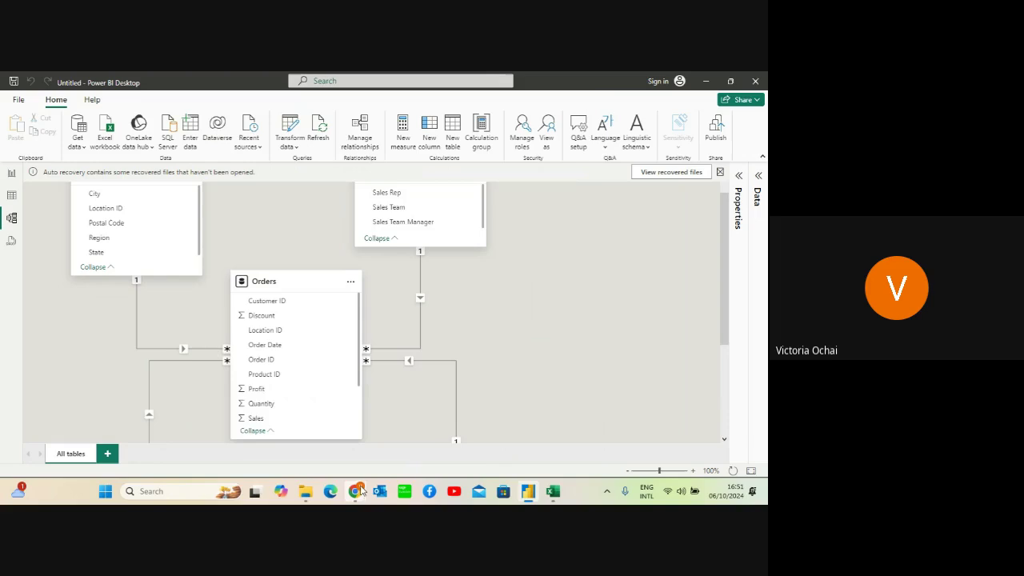
pyautogui.moveTo(359, 489)
pyautogui.click(342, 430)
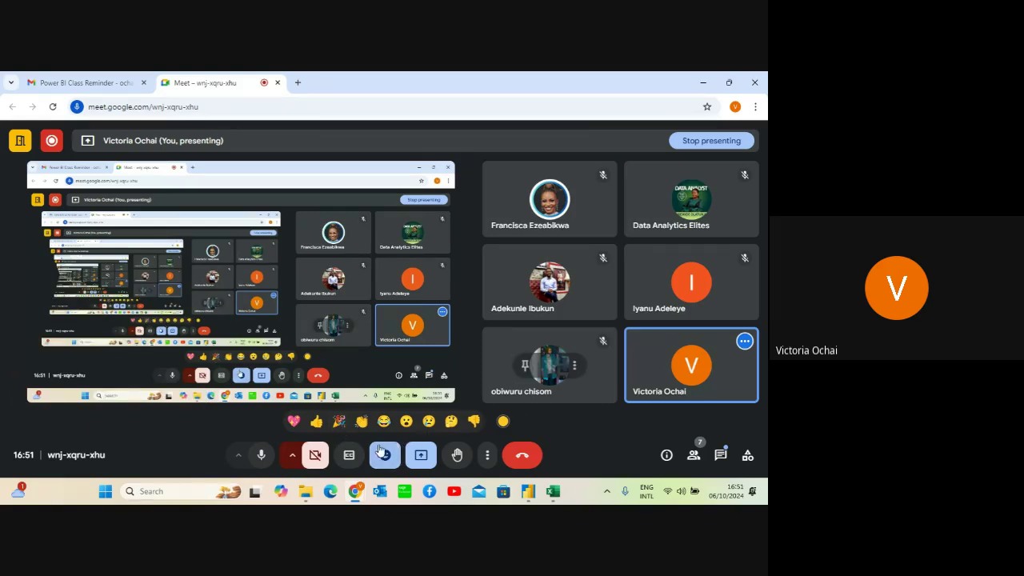
pyautogui.click(569, 425)
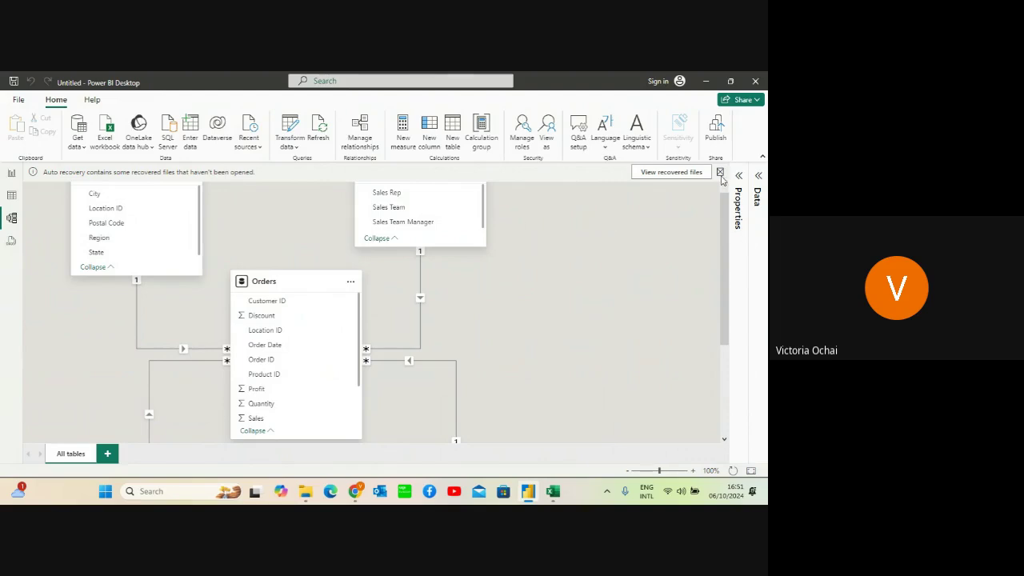
pyautogui.scroll(1, 723, 194)
pyautogui.scroll(3, 722, 194)
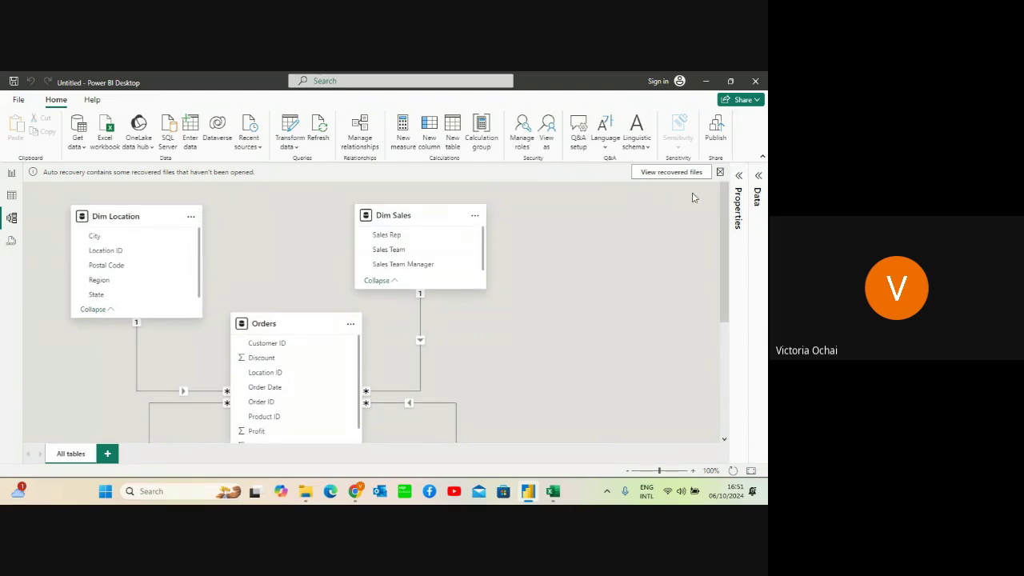
pyautogui.moveTo(529, 491)
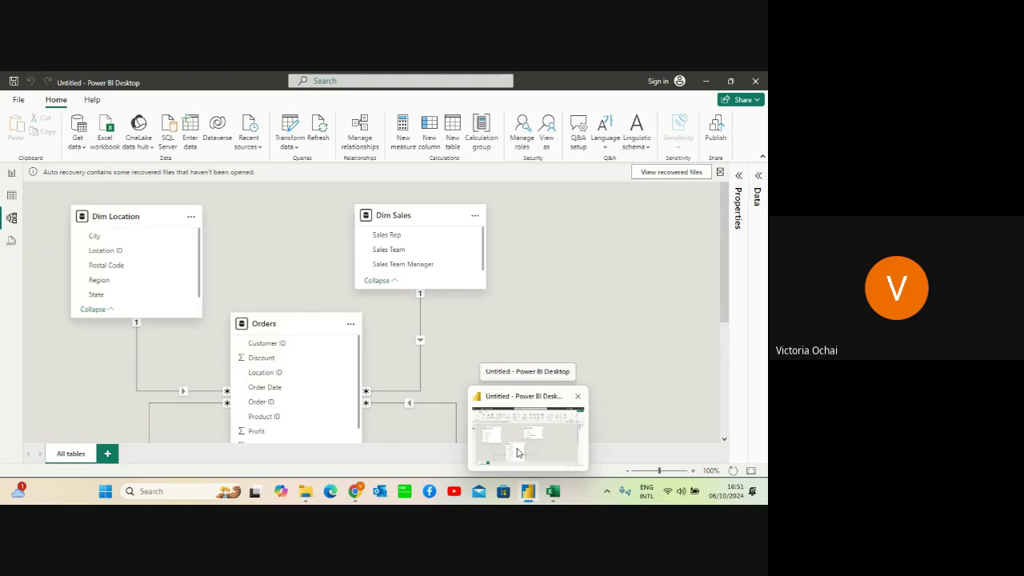
pyautogui.click(517, 453)
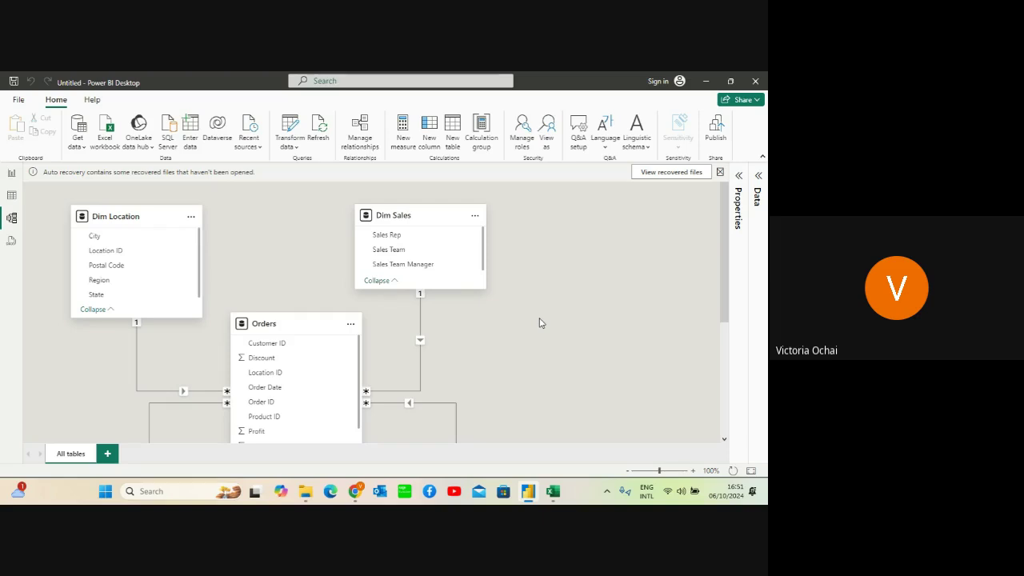
pyautogui.moveTo(527, 490)
pyautogui.moveTo(354, 497)
pyautogui.click(332, 453)
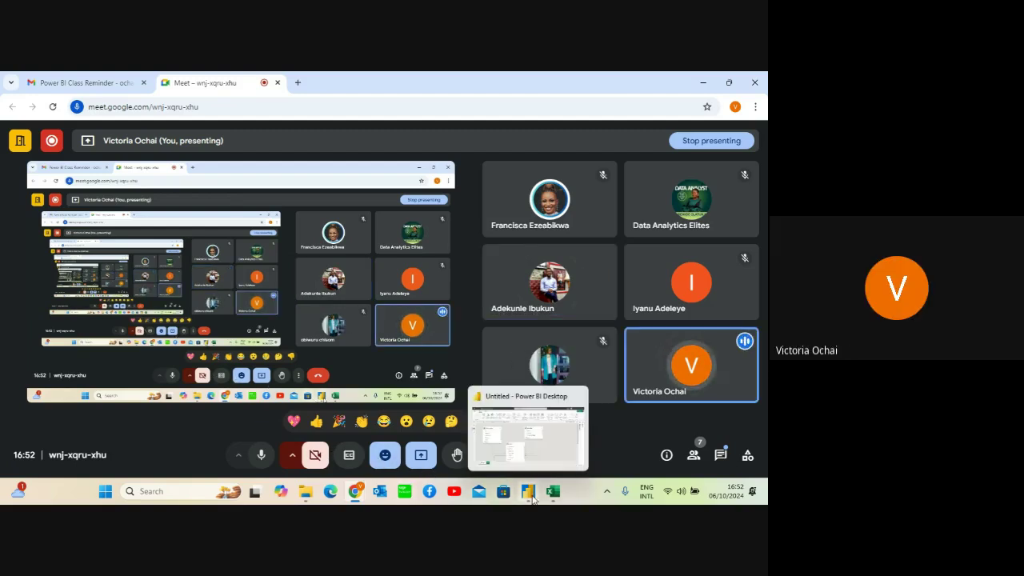
# Switch back to Power BI Desktop and show the Dim Customer data in Table view
pyautogui.click(557, 452)
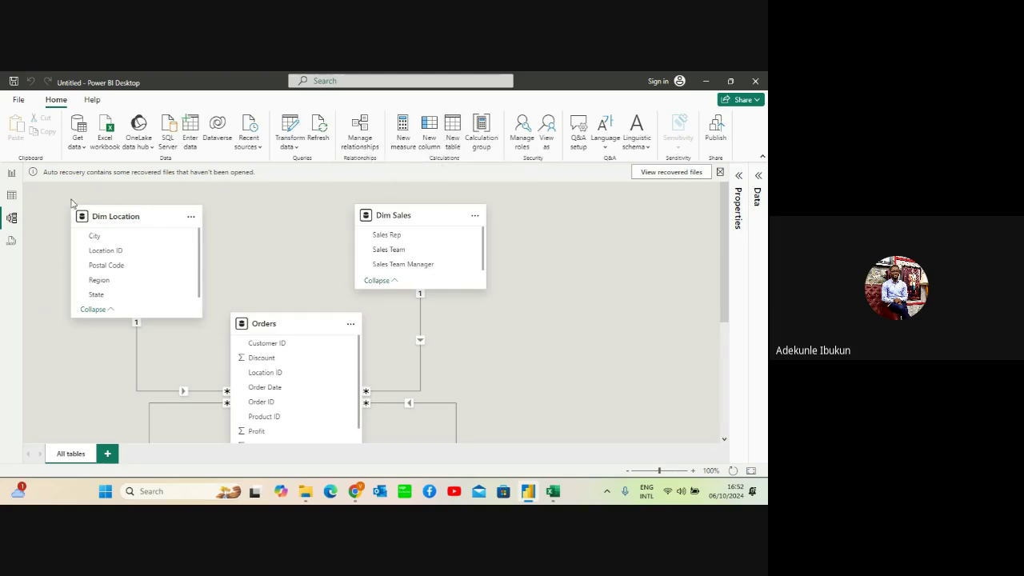
pyautogui.click(11, 195)
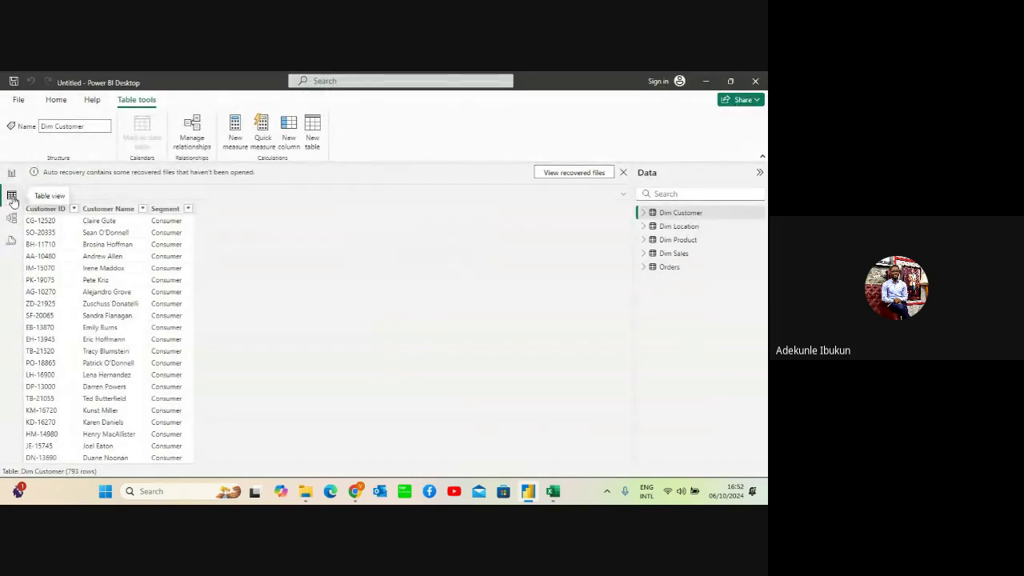
# Create a new calculated table named Calendar Dim and start its formula with the CALENDAR function
pyautogui.click(311, 136)
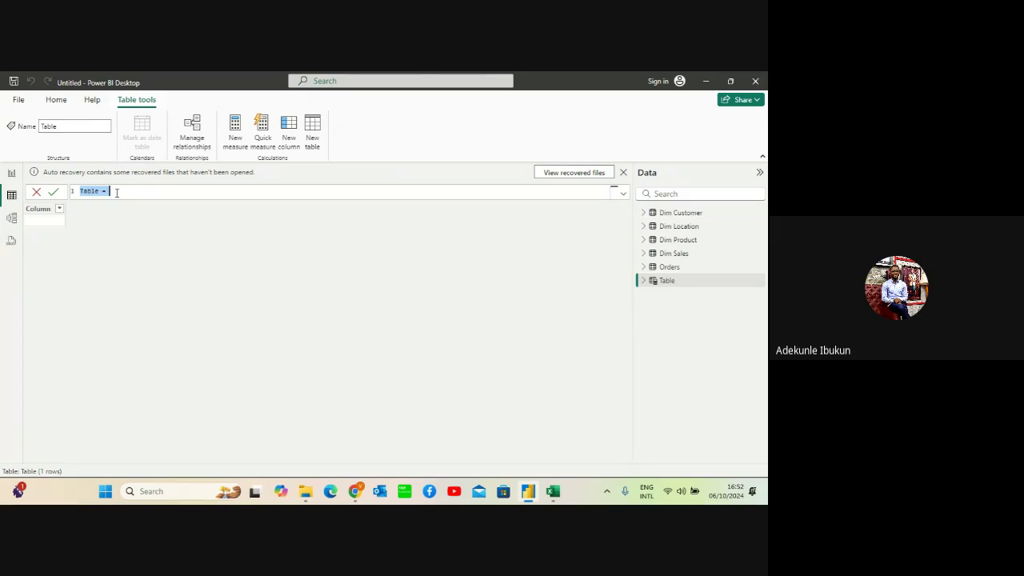
pyautogui.press('BackSpace')
pyautogui.write('Cale')
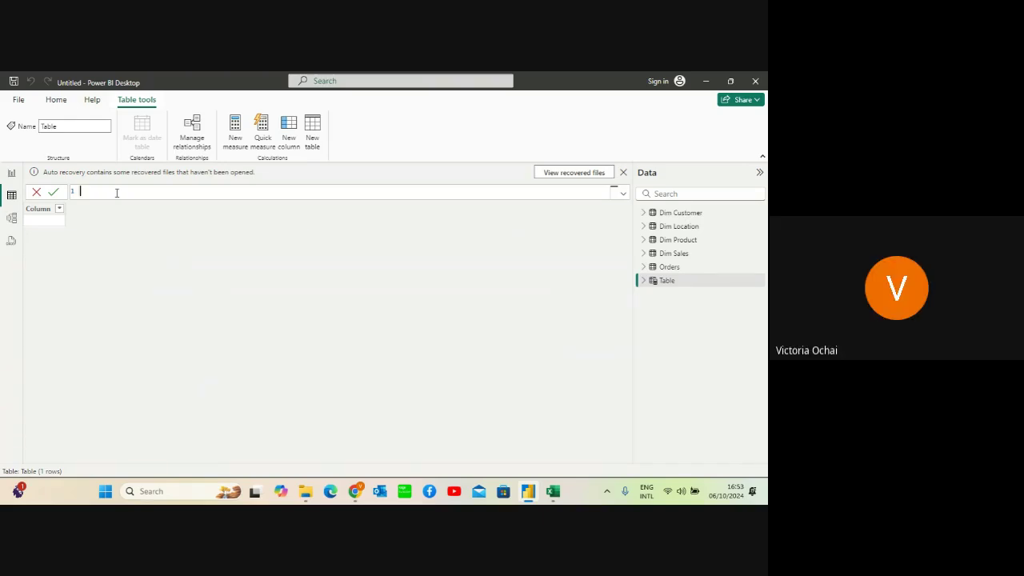
pyautogui.press('BackSpace')
pyautogui.write('endar=')
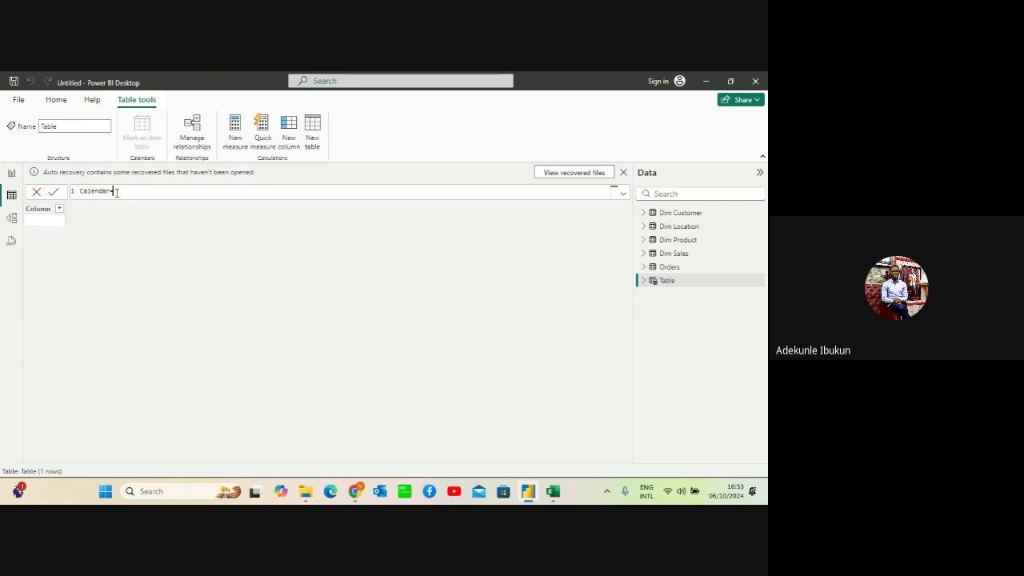
pyautogui.press('BackSpace')
pyautogui.write('=')
pyautogui.write('im')
pyautogui.write('=')
pyautogui.write('C')
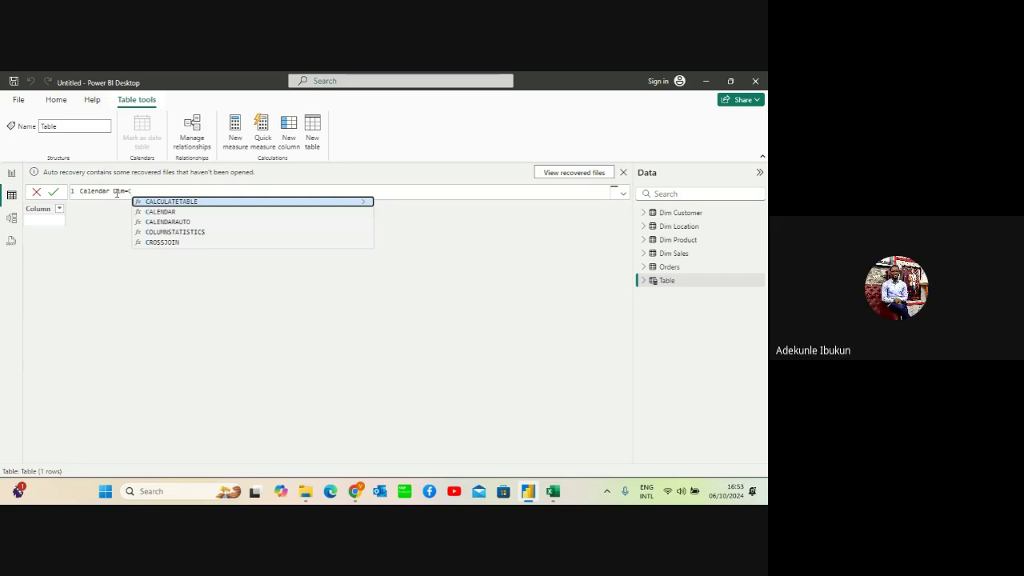
pyautogui.click(145, 212)
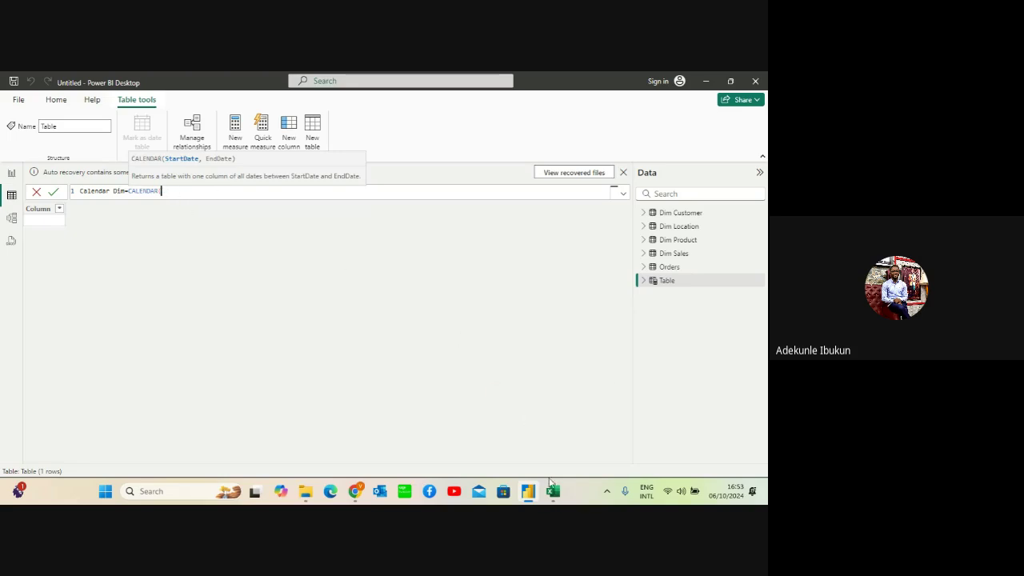
# Switch to the Super Store Data workbook in Excel, examine the years covered by Order Date and Ship Date, and return to Power BI Desktop
pyautogui.moveTo(554, 491)
pyautogui.moveTo(525, 427)
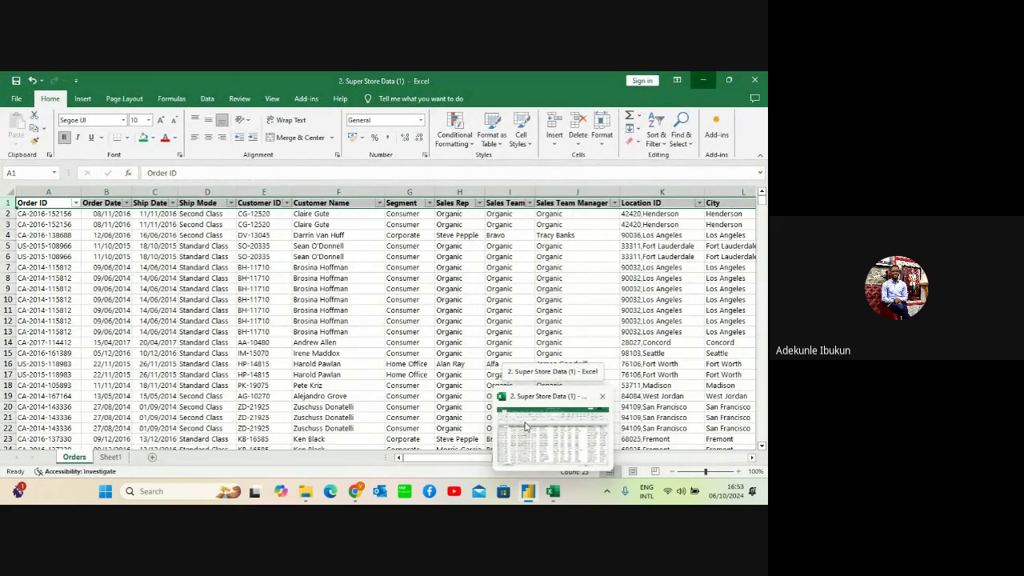
pyautogui.click(526, 427)
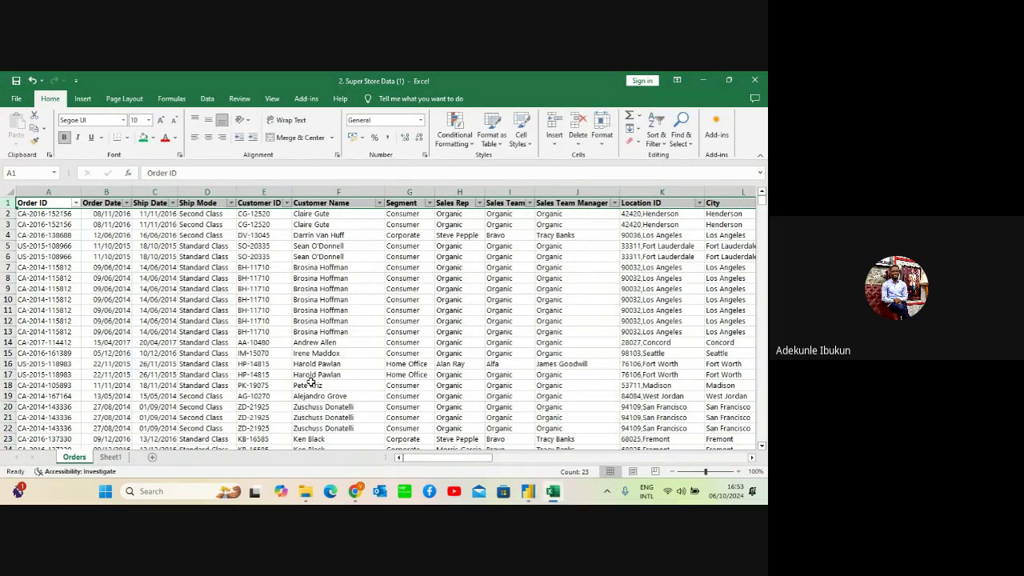
pyautogui.click(126, 203)
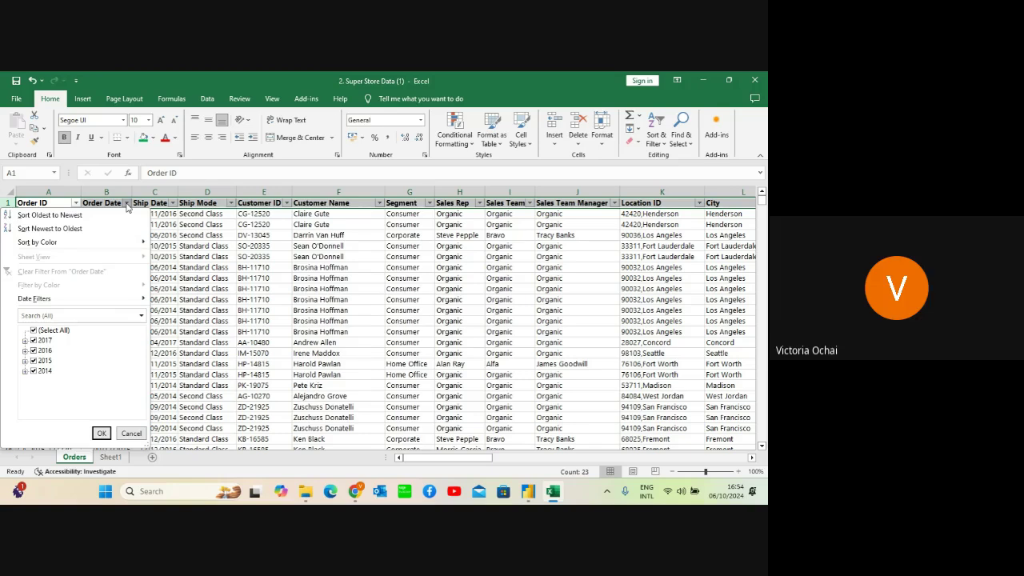
pyautogui.click(127, 205)
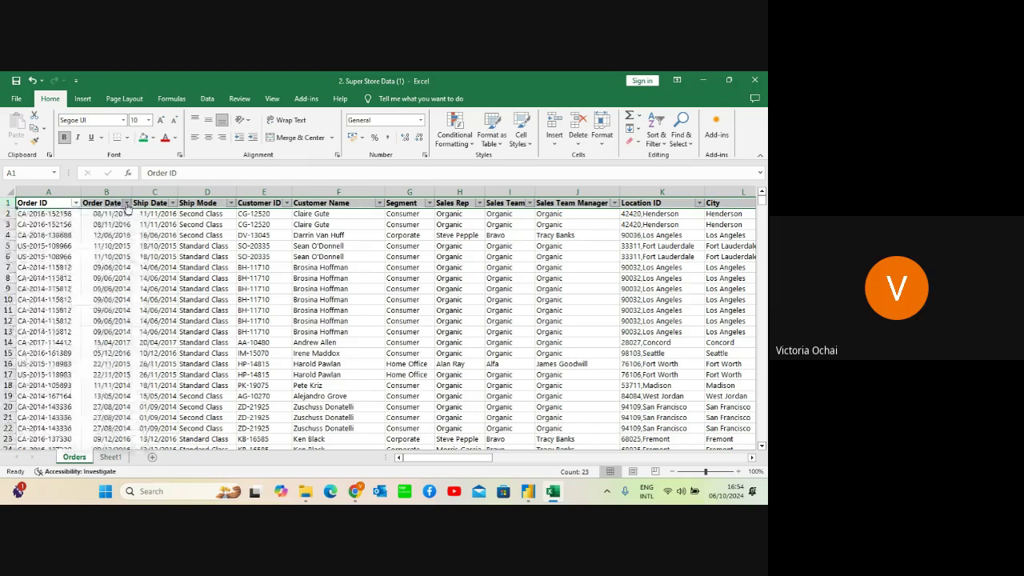
pyautogui.click(173, 204)
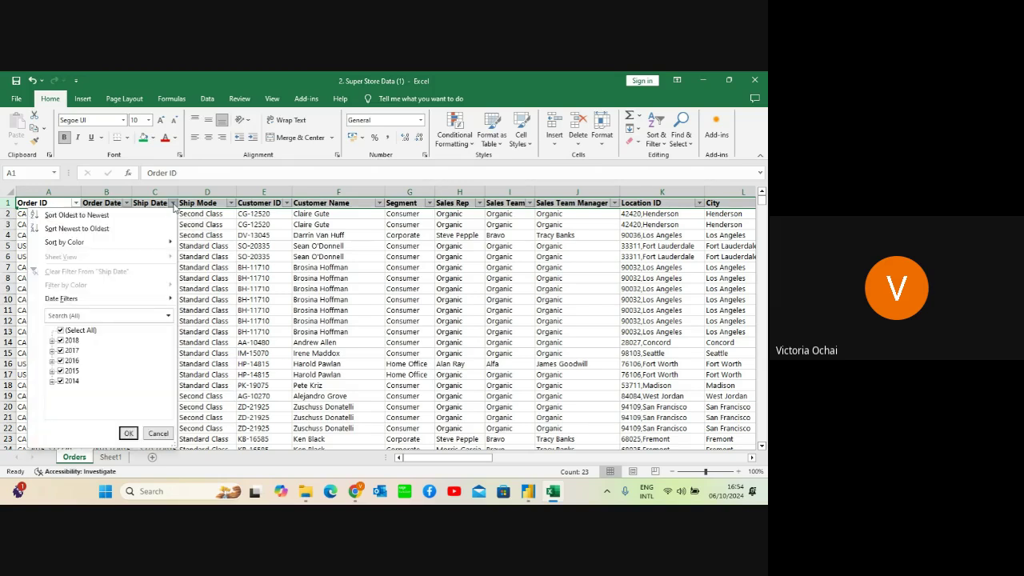
pyautogui.click(217, 305)
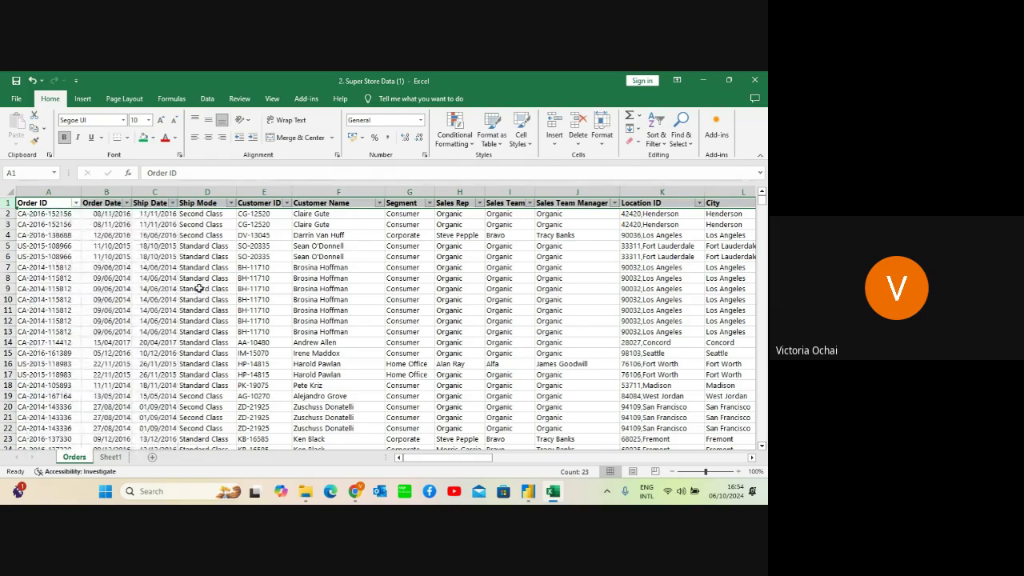
pyautogui.click(126, 204)
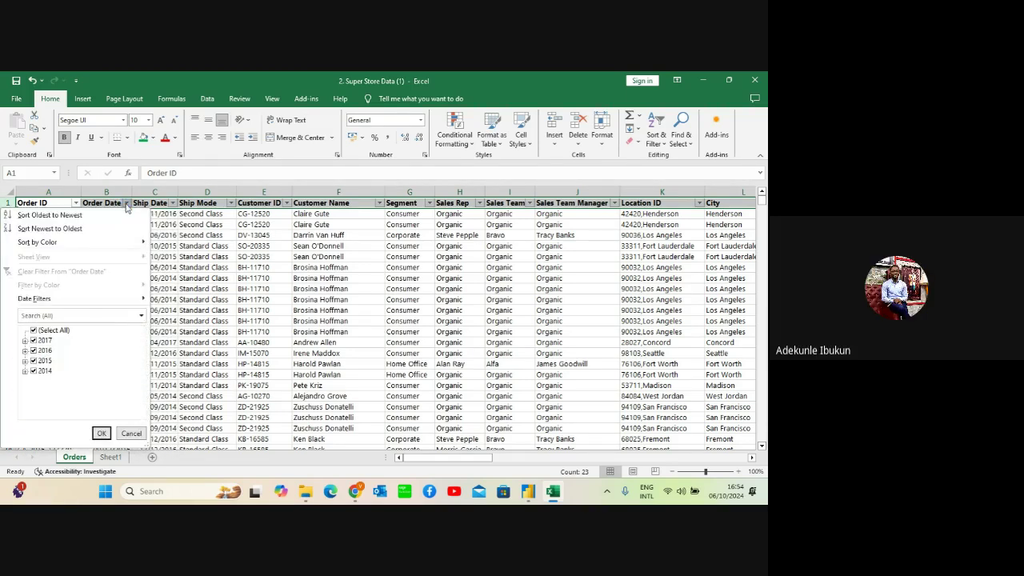
pyautogui.moveTo(529, 491)
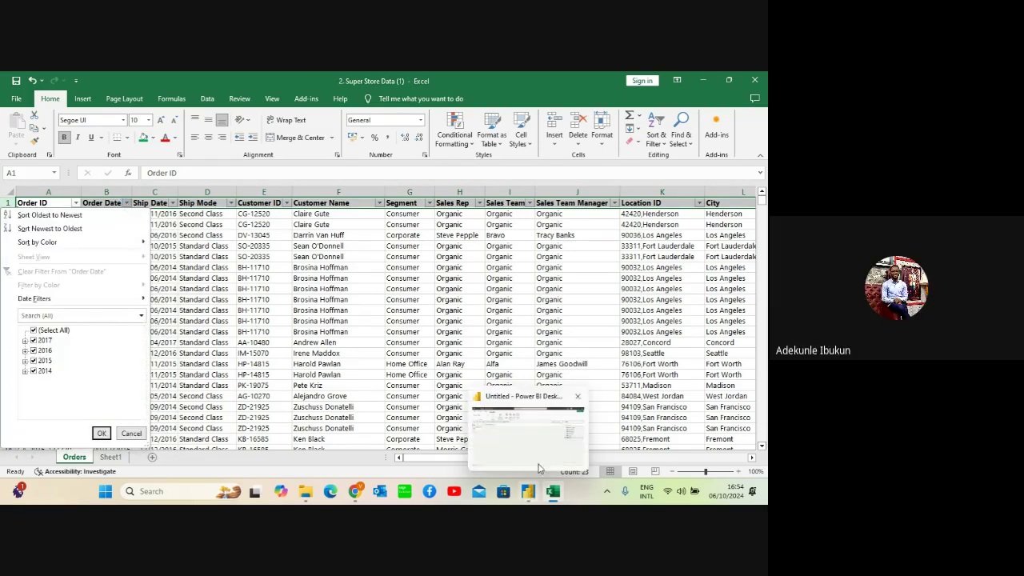
pyautogui.click(536, 458)
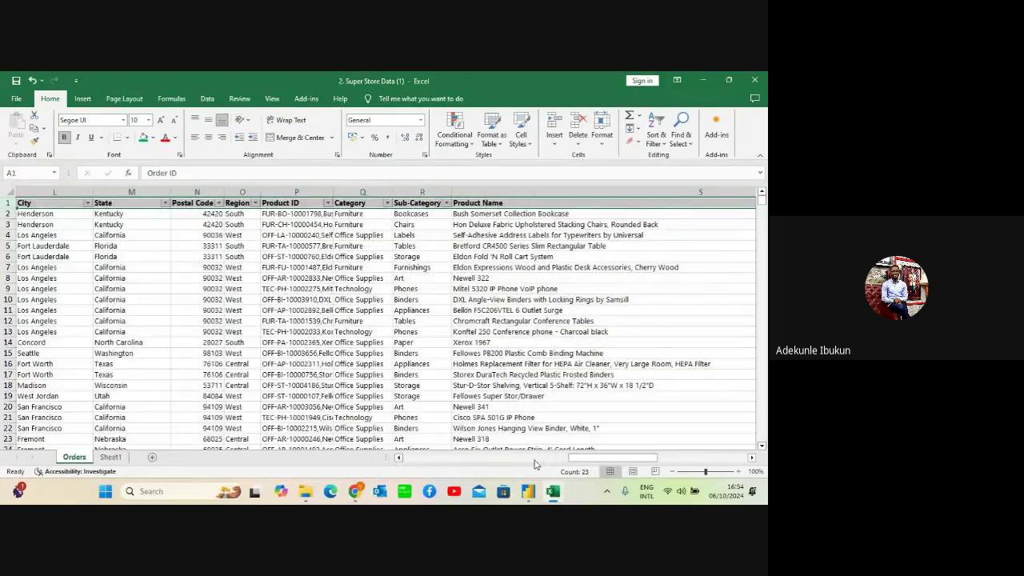
pyautogui.click(523, 448)
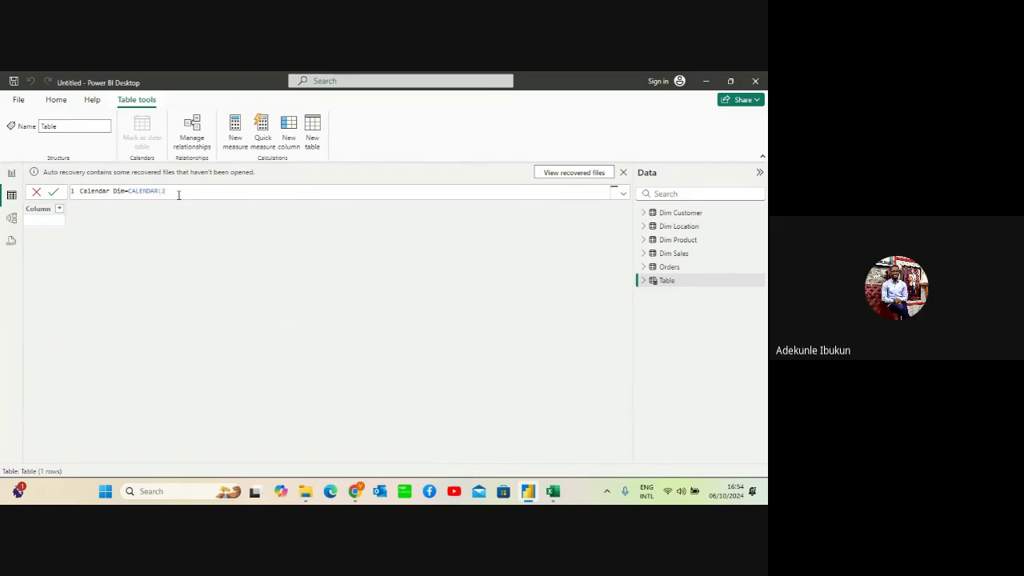
# Try to define the Calendar Dim table as CALENDAR(2014,2018), using plain years as the start and end dates
pyautogui.write('2024')
pyautogui.write(',')
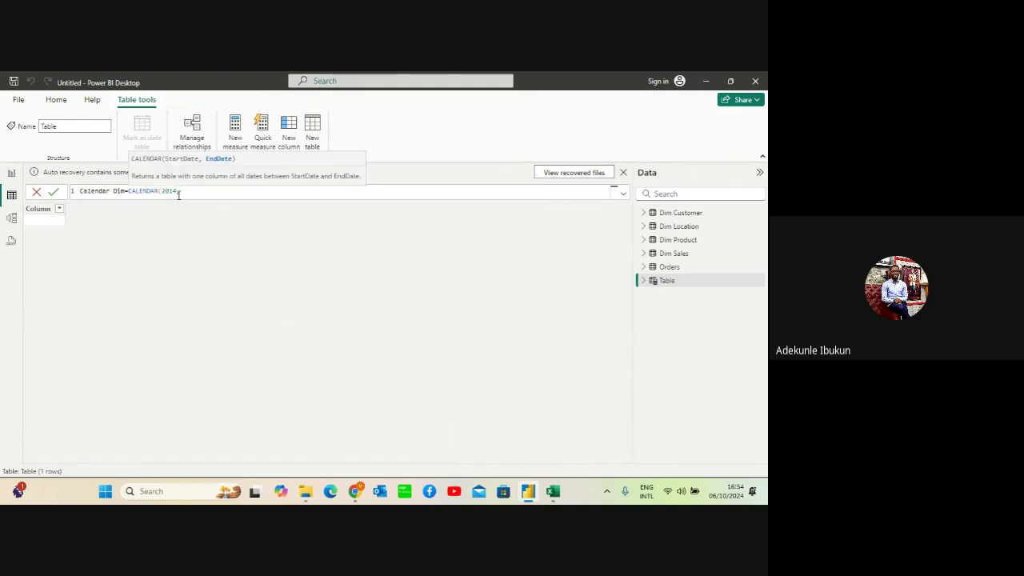
pyautogui.write('2018')
pyautogui.write(')')
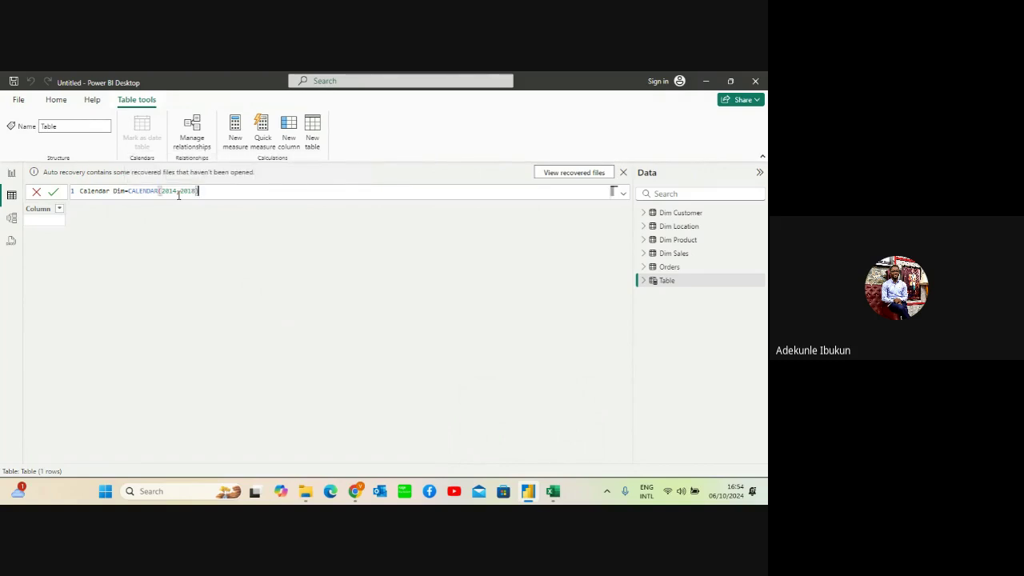
pyautogui.press('Return')
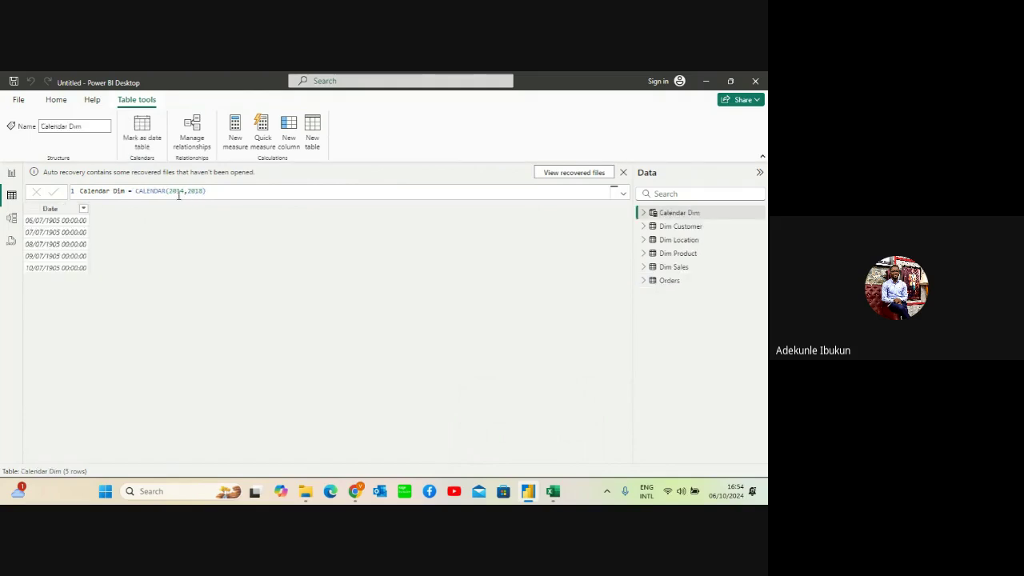
# Remove the year arguments from the Calendar Dim formula and reinsert an empty CALENDAR function
pyautogui.click(210, 190)
pyautogui.press('BackSpace')
pyautogui.press('BackSpace')
pyautogui.press('BackSpace')
pyautogui.press('BackSpace')
pyautogui.press('BackSpace')
pyautogui.press('BackSpace')
pyautogui.press('BackSpace')
pyautogui.press('BackSpace')
pyautogui.press('BackSpace')
pyautogui.press('BackSpace')
pyautogui.press('BackSpace')
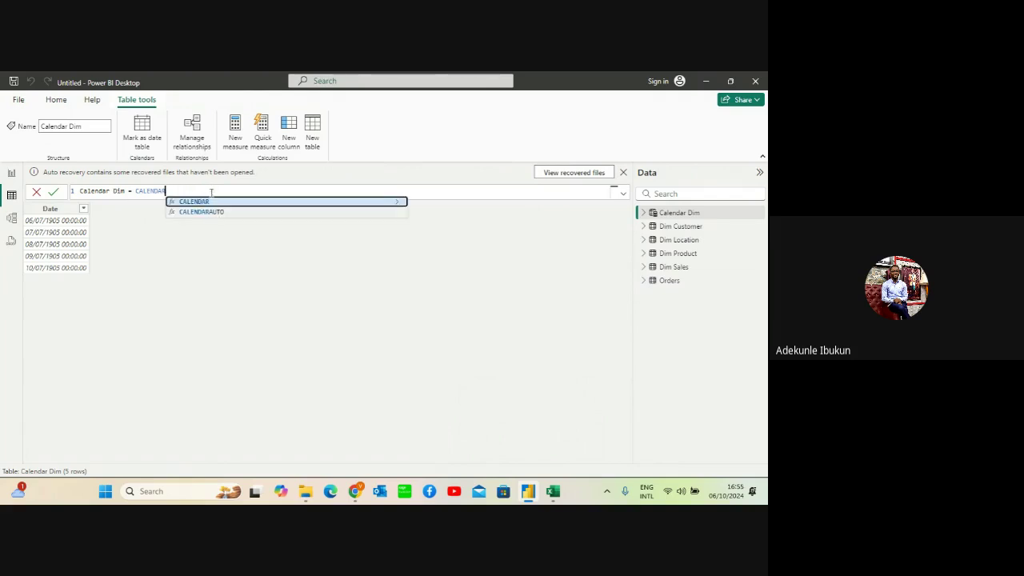
pyautogui.click(210, 202)
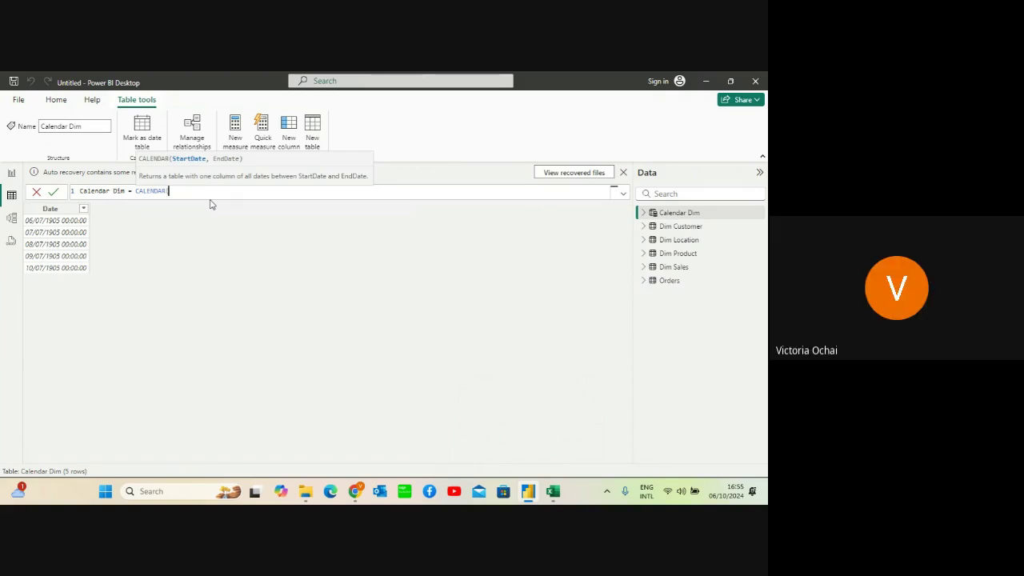
pyautogui.click(84, 209)
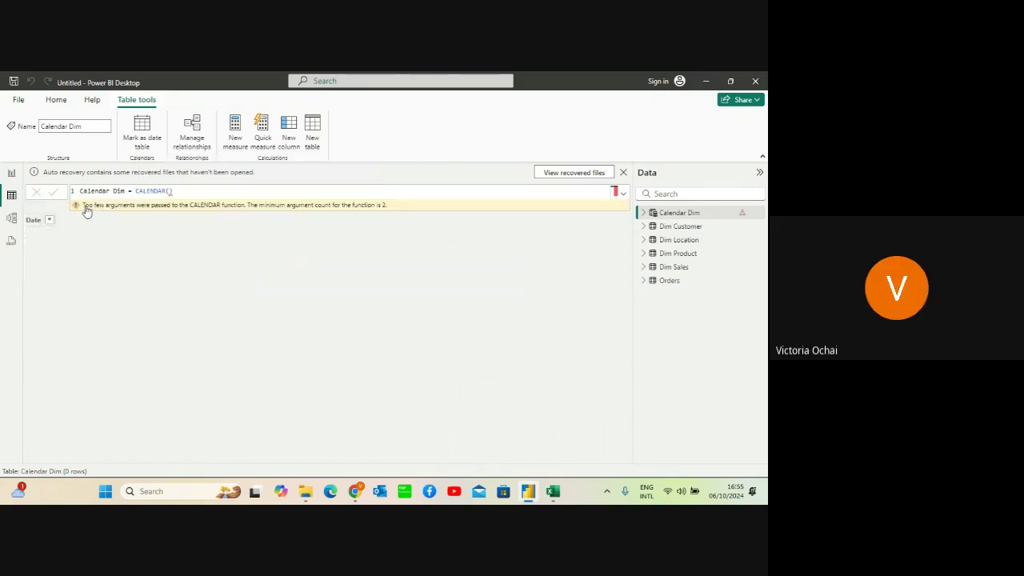
pyautogui.click(44, 221)
pyautogui.click(49, 220)
pyautogui.click(184, 193)
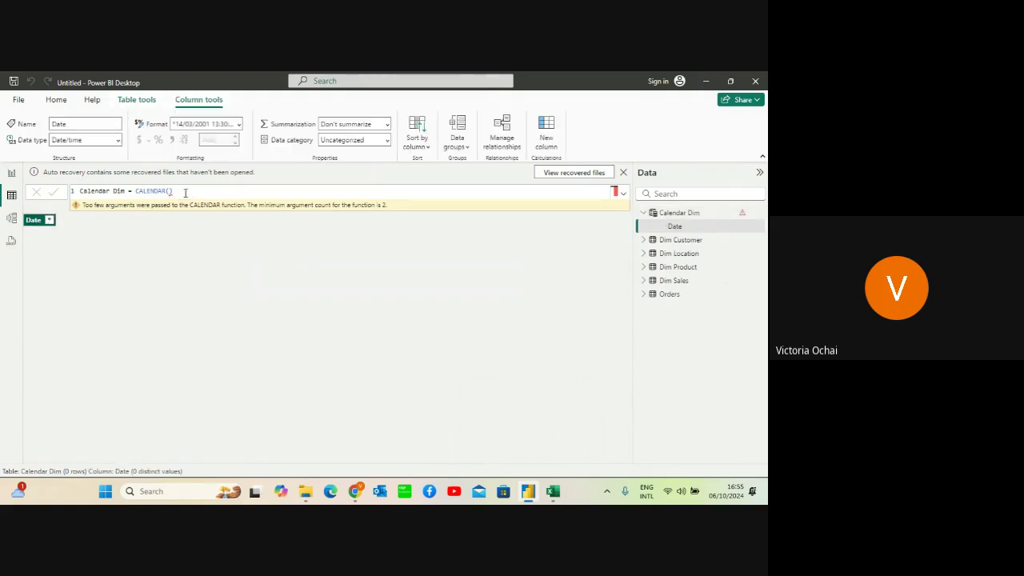
# Rewrite the Calendar Dim formula with the CALENDAR function and DATE(2014,01,01) as its start date
pyautogui.press('BackSpace')
pyautogui.press('BackSpace')
pyautogui.press('BackSpace')
pyautogui.press('BackSpace')
pyautogui.press('BackSpace')
pyautogui.press('BackSpace')
pyautogui.press('BackSpace')
pyautogui.press('BackSpace')
pyautogui.press('BackSpace')
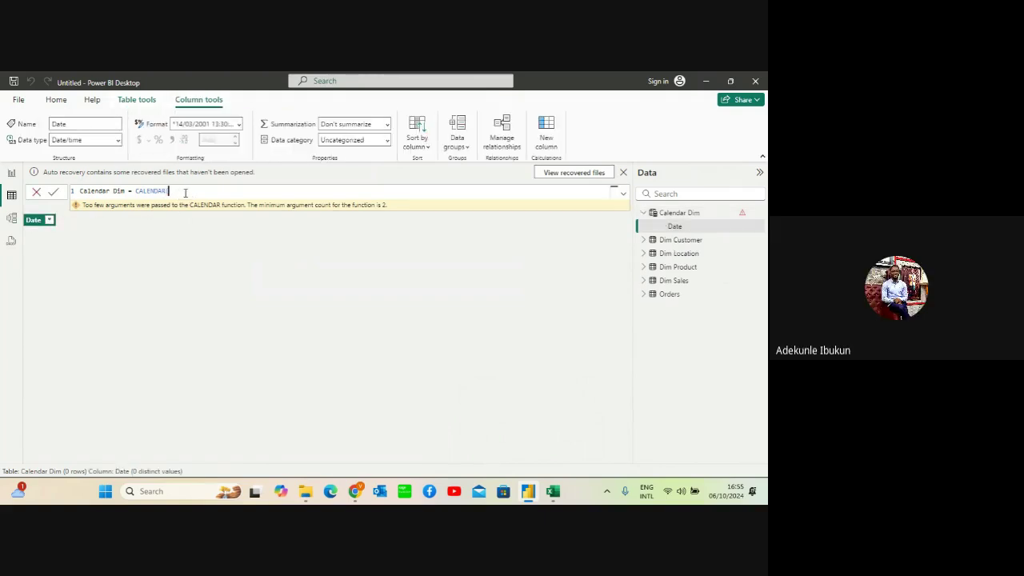
pyautogui.press('BackSpace')
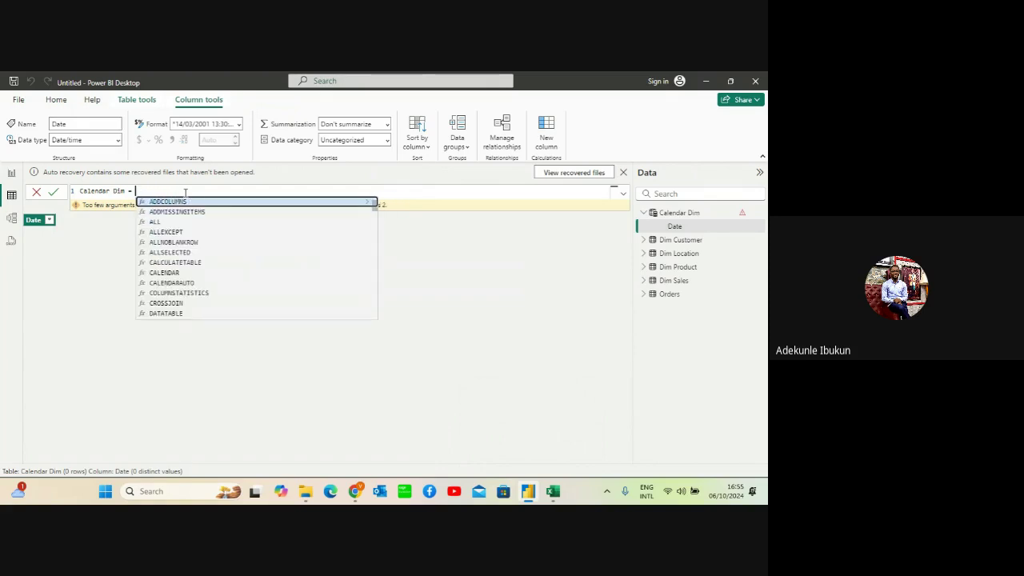
pyautogui.write('C')
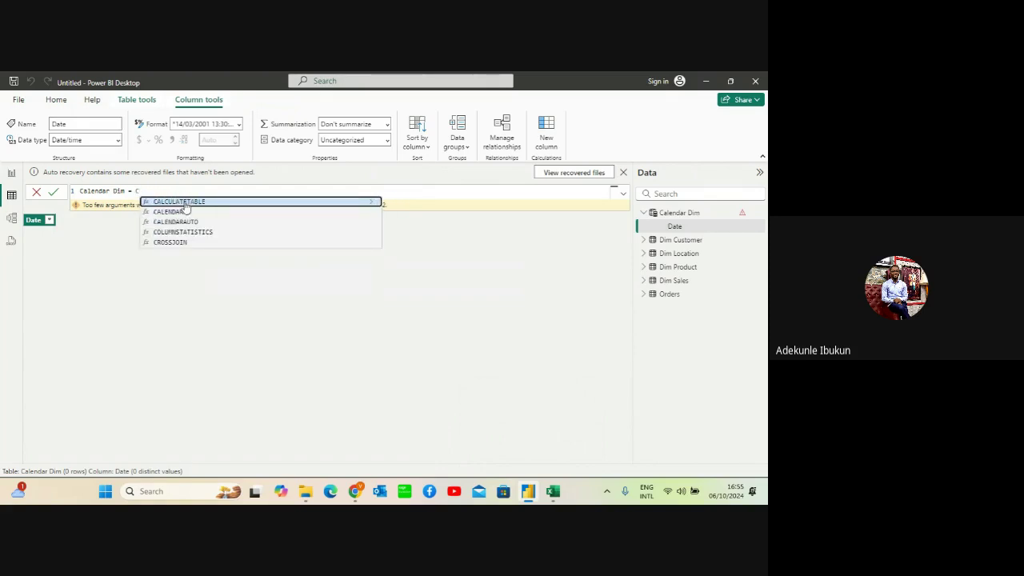
pyautogui.click(183, 211)
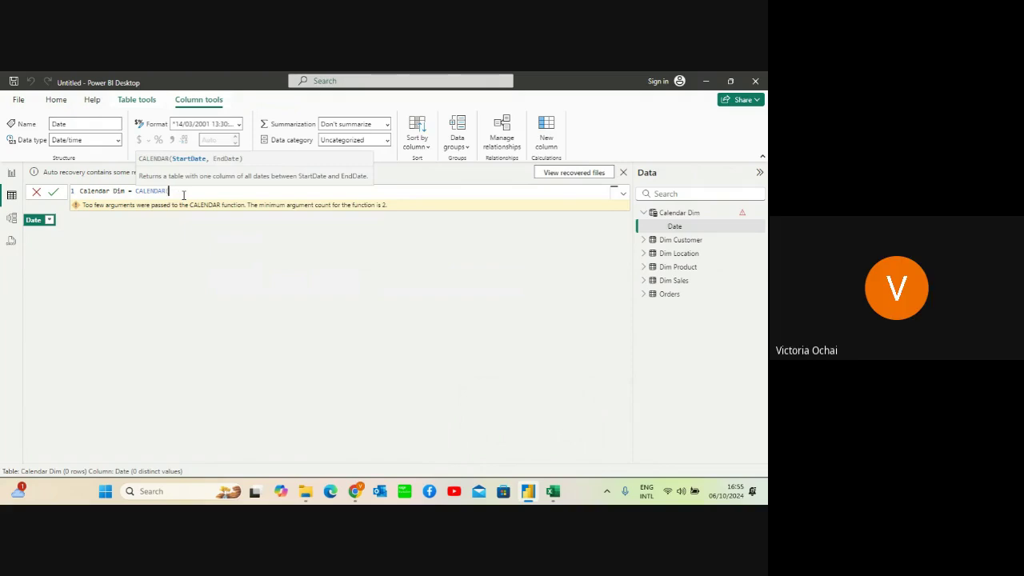
pyautogui.write('D')
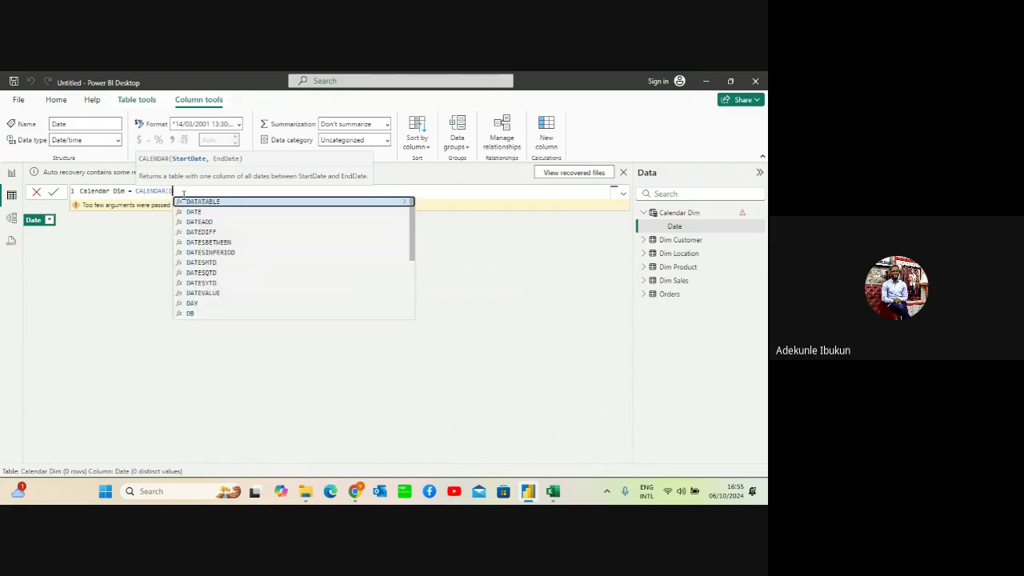
pyautogui.click(191, 212)
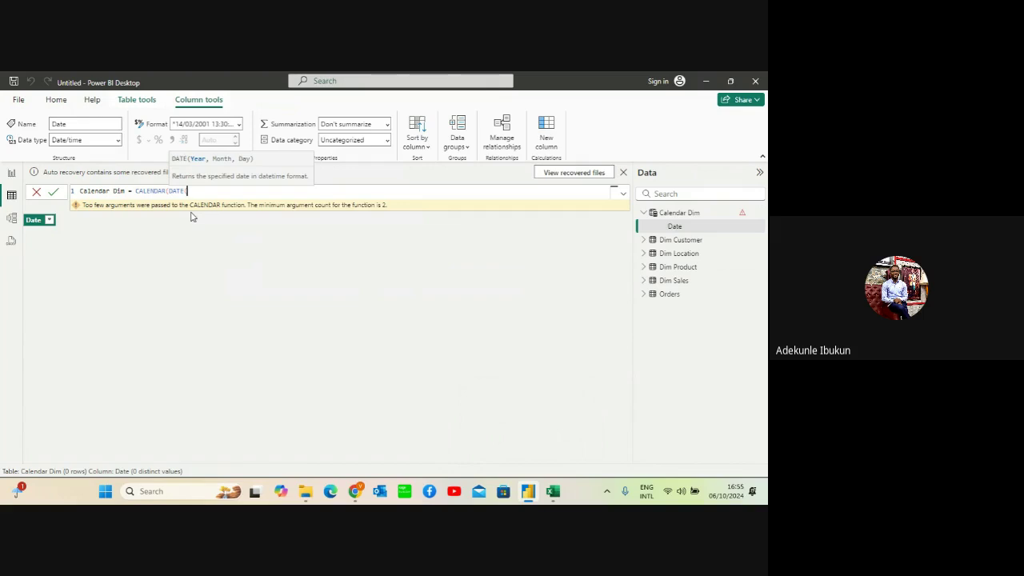
pyautogui.write('2014,01,01')
pyautogui.write('))')
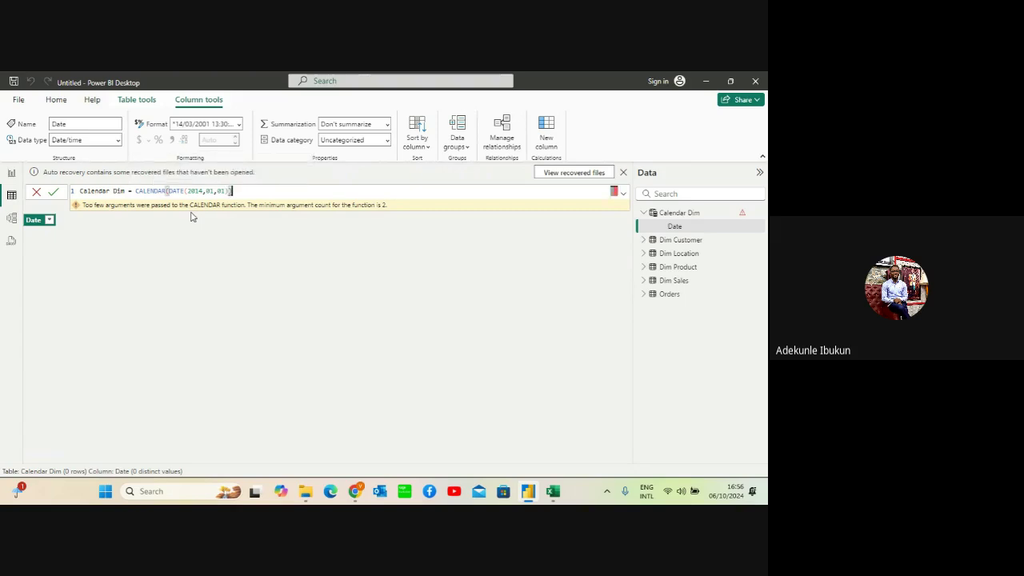
pyautogui.press('Return')
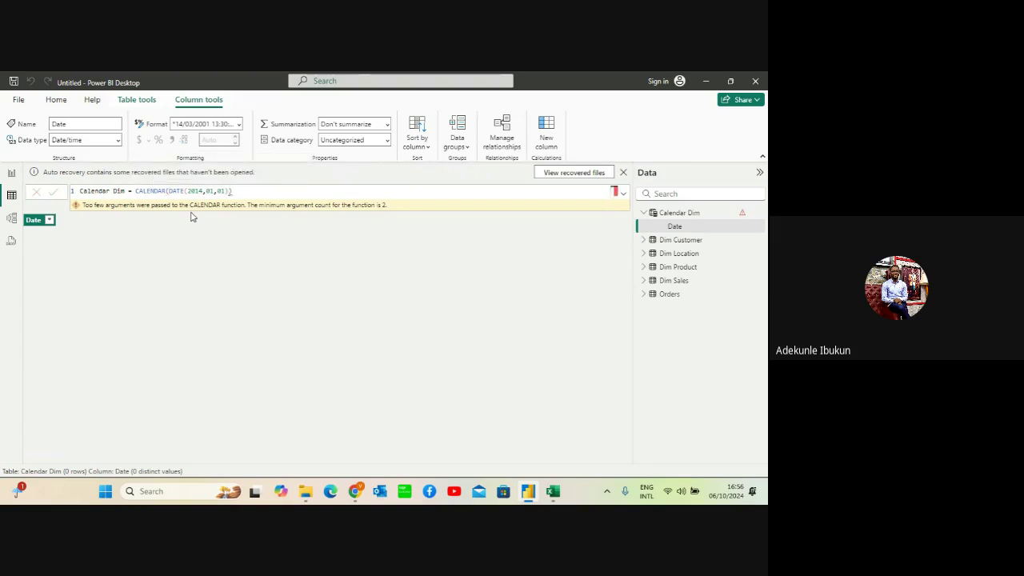
# Complete the Calendar Dim formula with DATE(2018,12,31) as the CALENDAR function's end date and commit it
pyautogui.click(238, 194)
pyautogui.press('BackSpace')
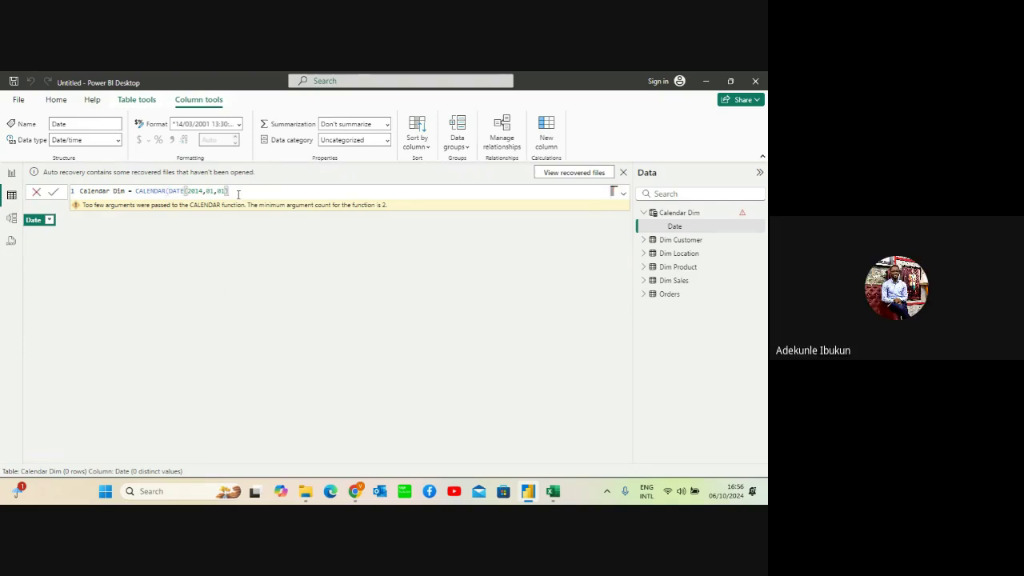
pyautogui.write(',')
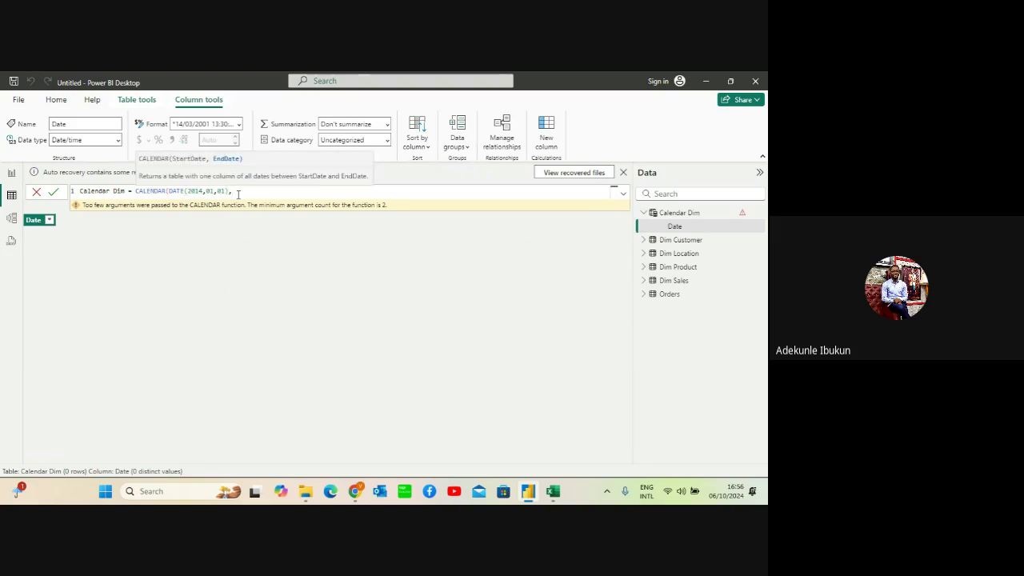
pyautogui.write('2018')
pyautogui.press('BackSpace')
pyautogui.press('BackSpace')
pyautogui.press('BackSpace')
pyautogui.press('BackSpace')
pyautogui.write('D')
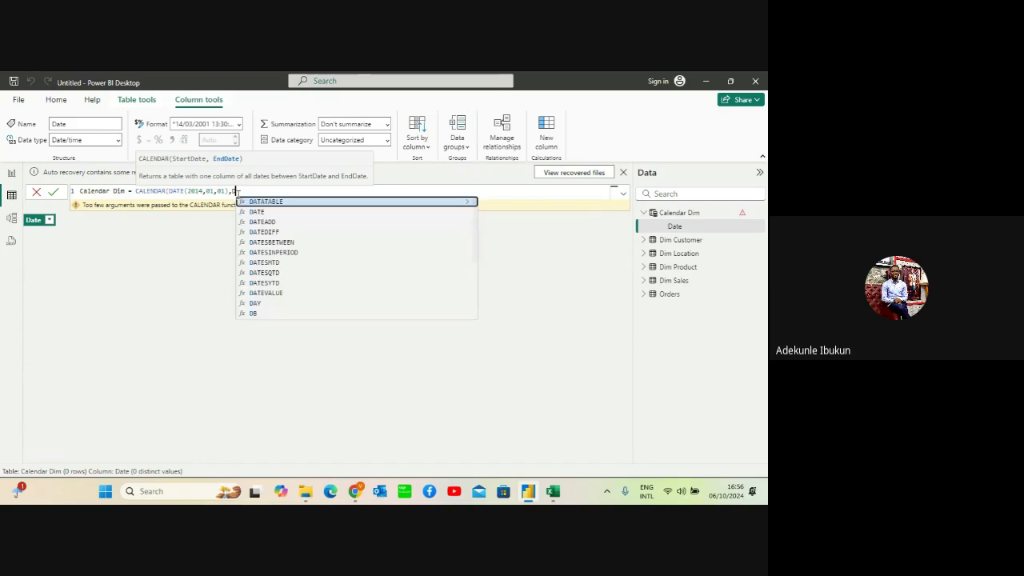
pyautogui.click(250, 213)
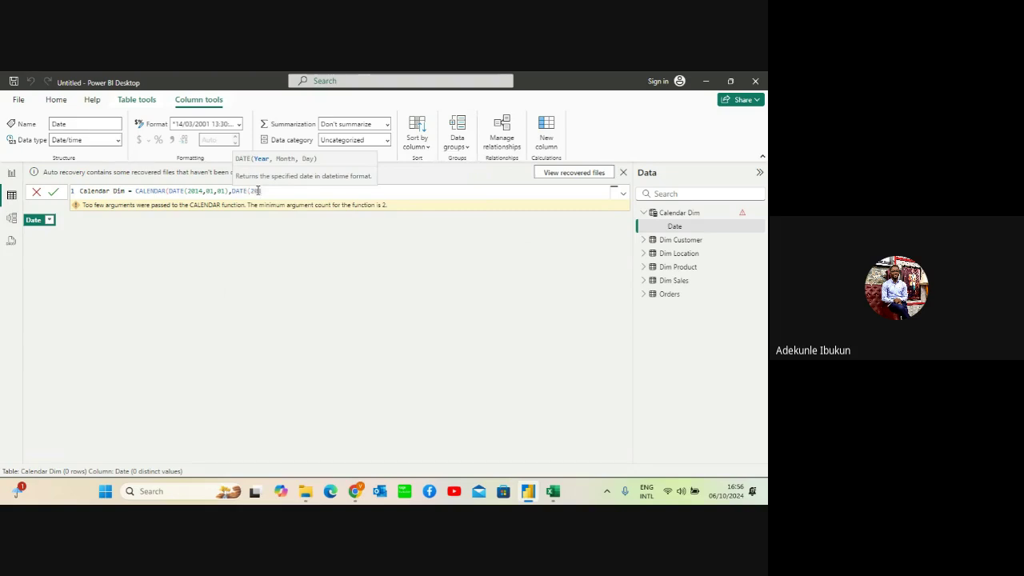
pyautogui.write('18,12,31')
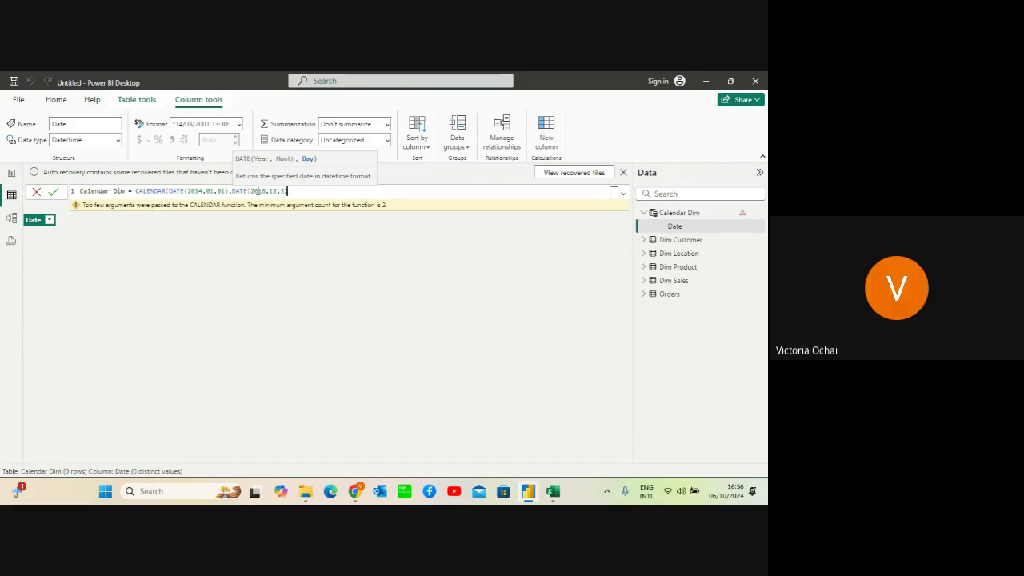
pyautogui.write(')')
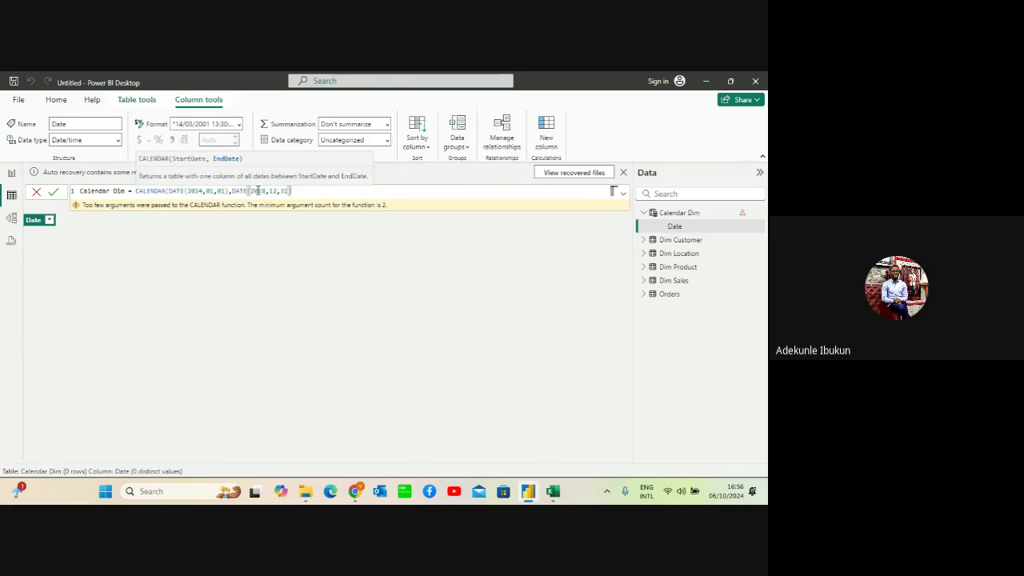
pyautogui.press('Return')
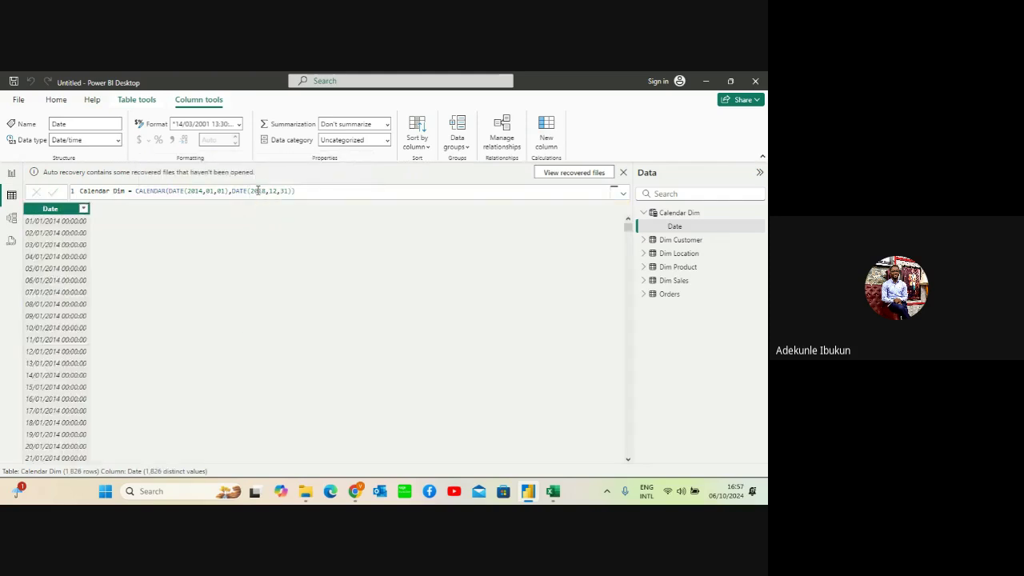
# Examine the list of dates in the Calendar Dim table's Date column filter, then close it without filtering
pyautogui.click(84, 209)
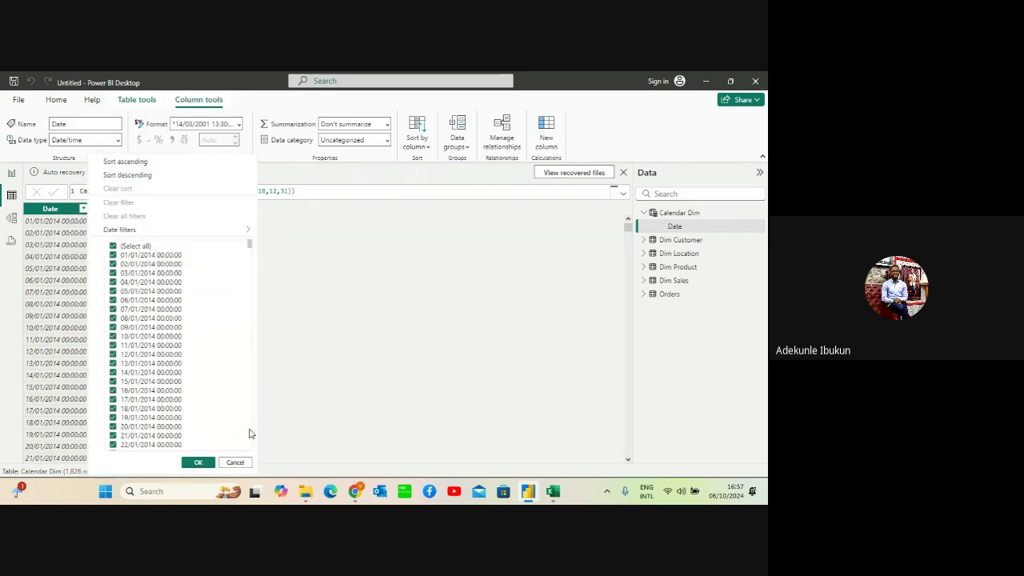
pyautogui.scroll(-6, 248, 433)
pyautogui.scroll(-20, 249, 433)
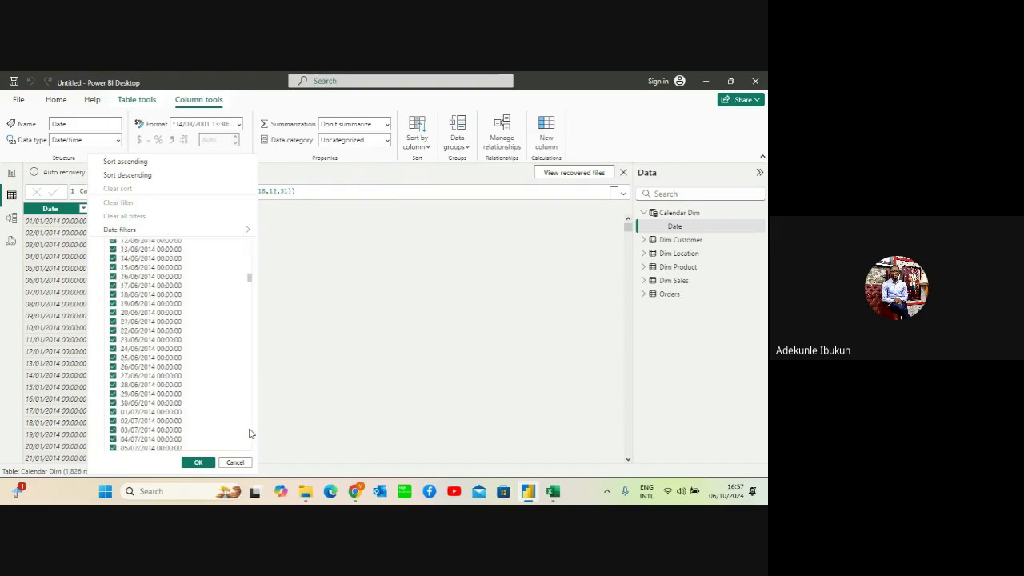
pyautogui.scroll(-20, 248, 434)
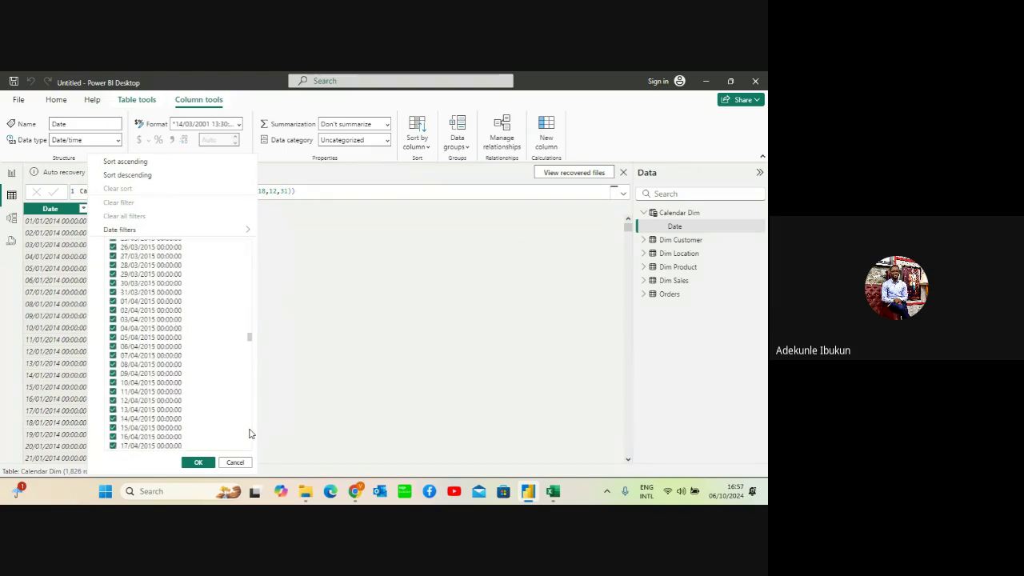
pyautogui.scroll(-20, 249, 433)
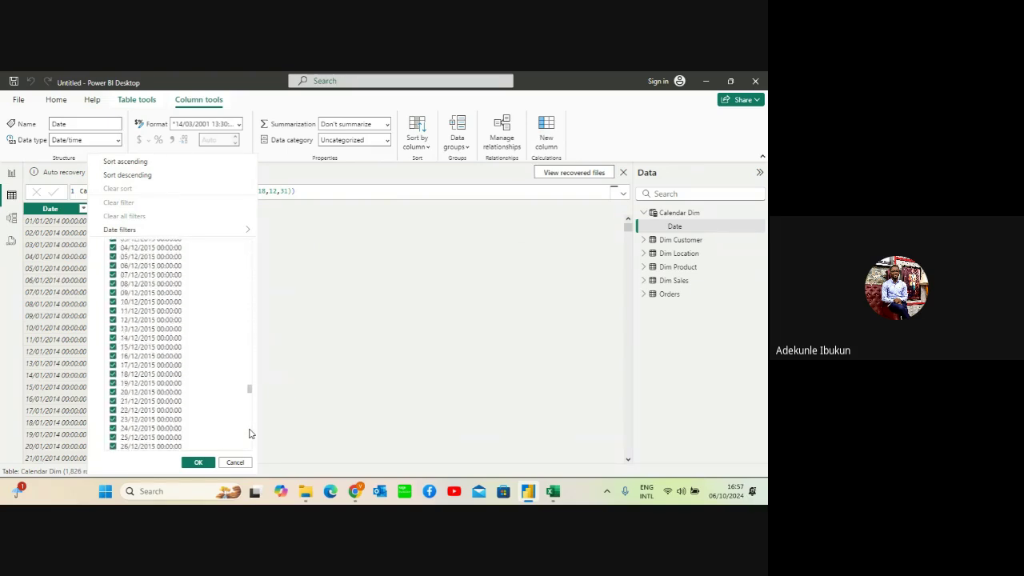
pyautogui.scroll(-20, 249, 433)
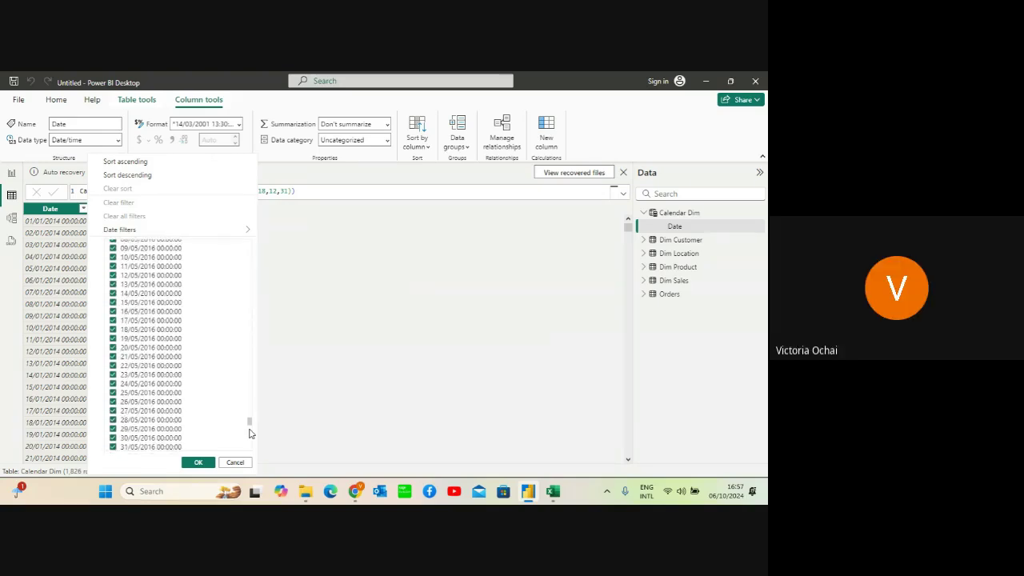
pyautogui.scroll(-20, 251, 443)
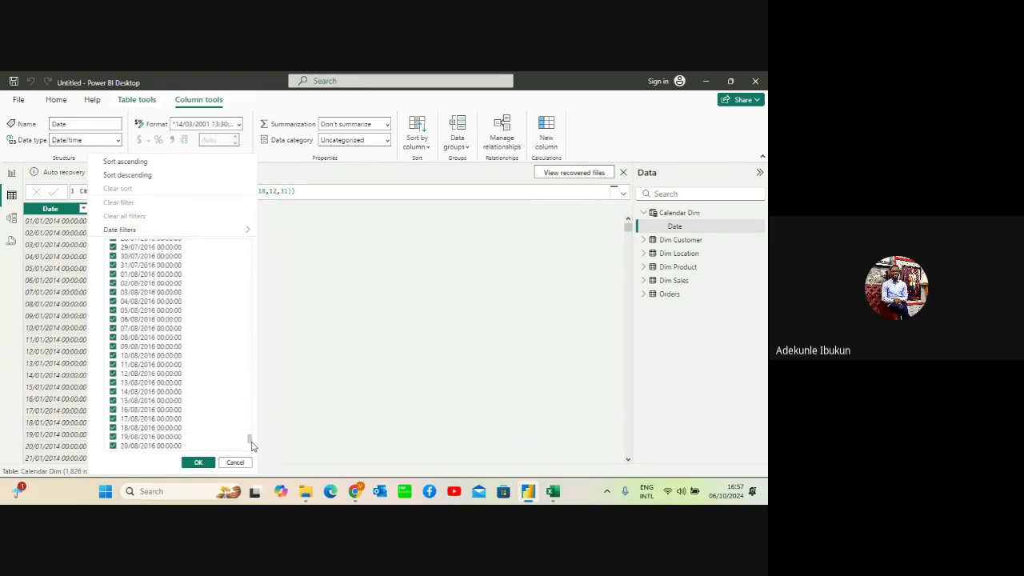
pyautogui.scroll(-12, 251, 445)
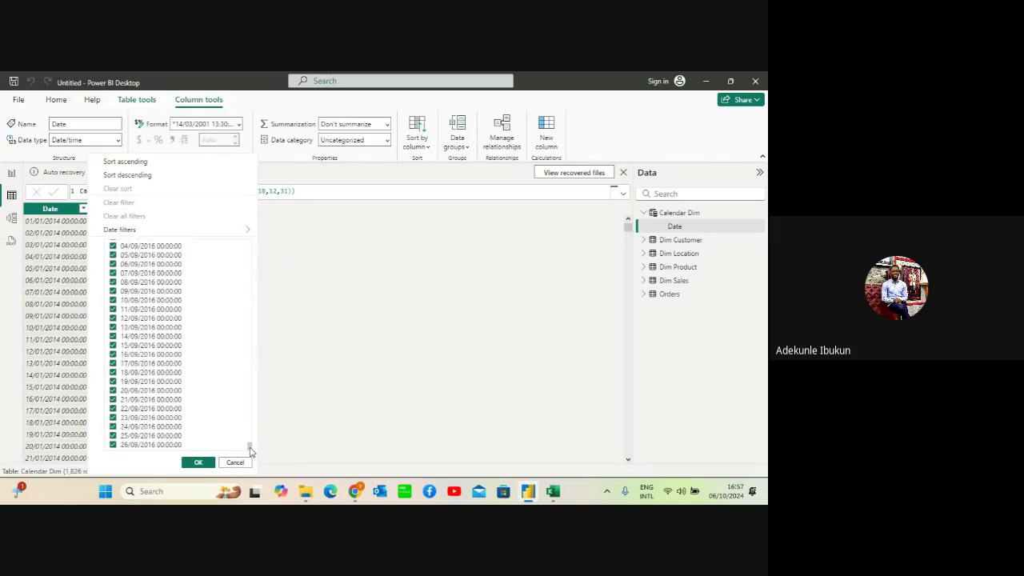
pyautogui.doubleClick(250, 453)
pyautogui.scroll(20, 249, 244)
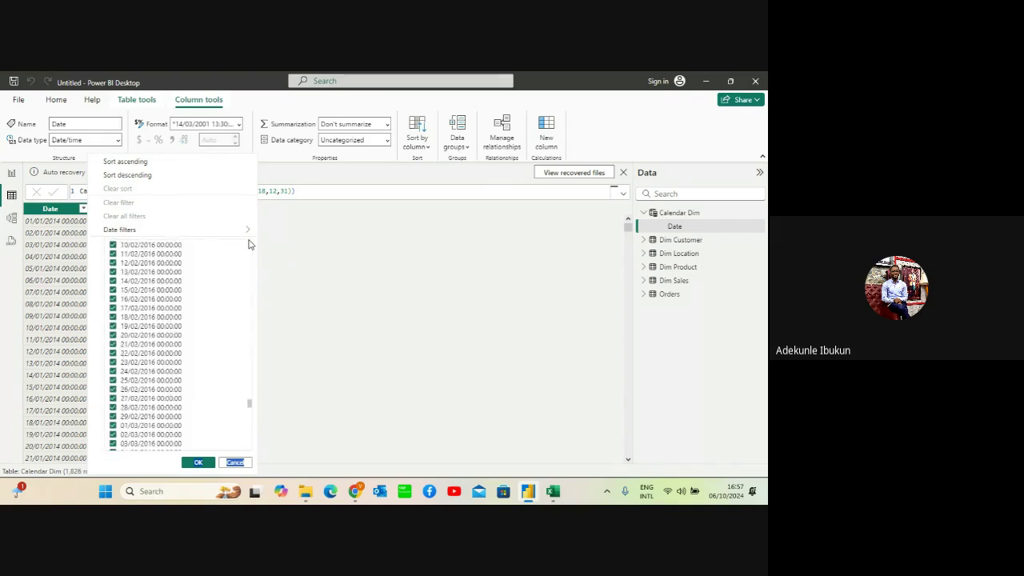
pyautogui.scroll(20, 248, 244)
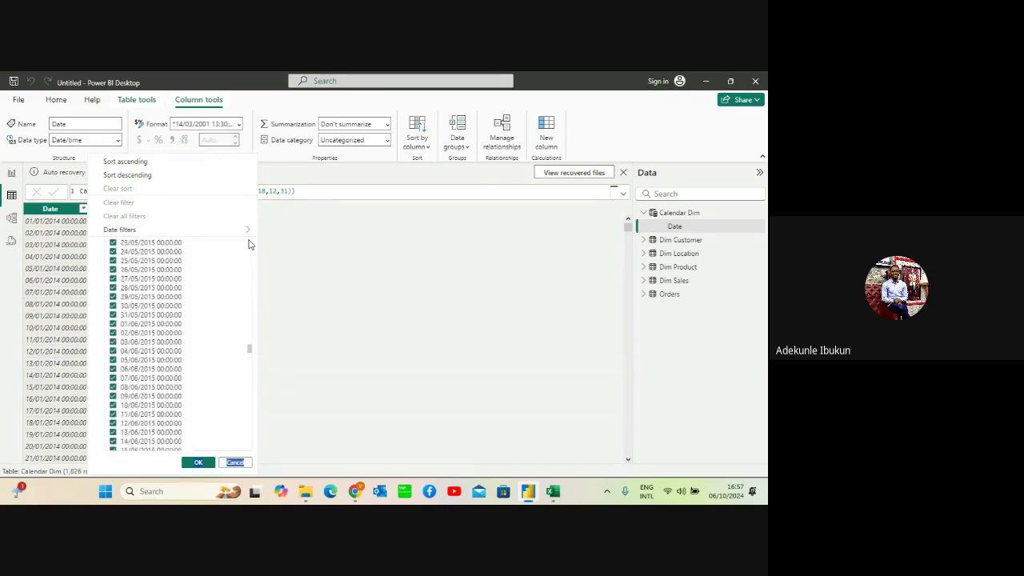
pyautogui.scroll(20, 249, 244)
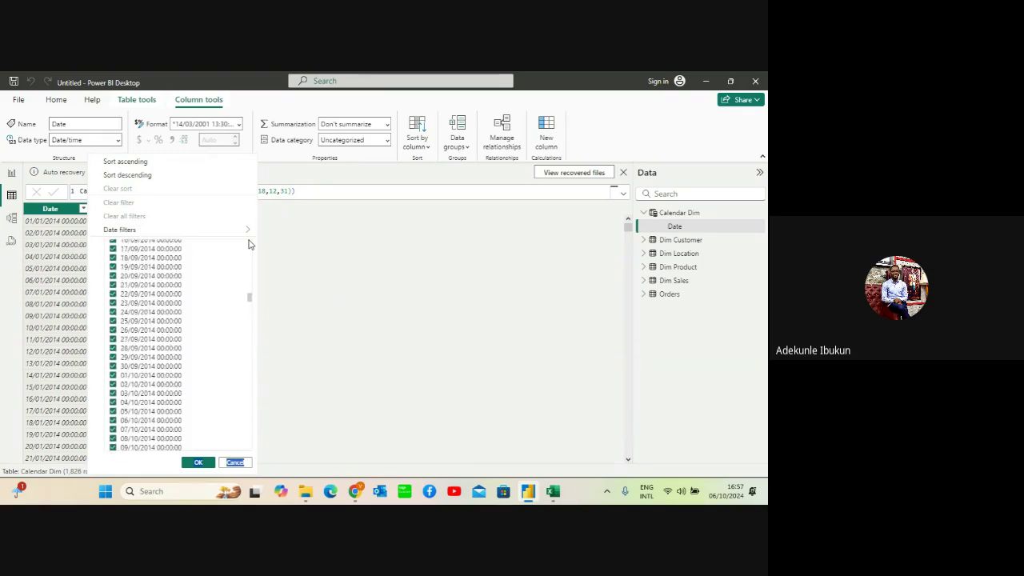
pyautogui.scroll(20, 249, 244)
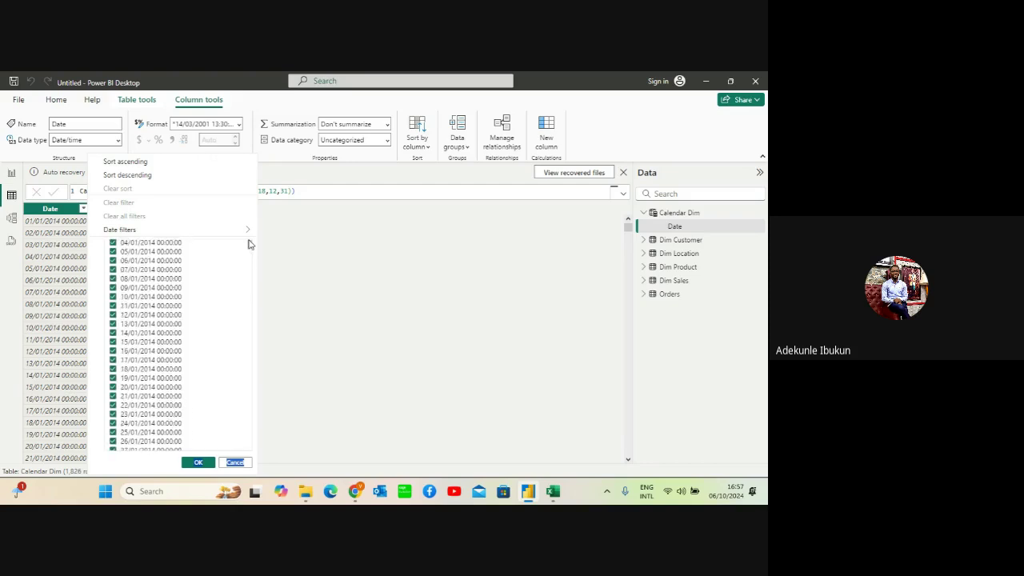
pyautogui.scroll(3, 249, 244)
pyautogui.click(307, 239)
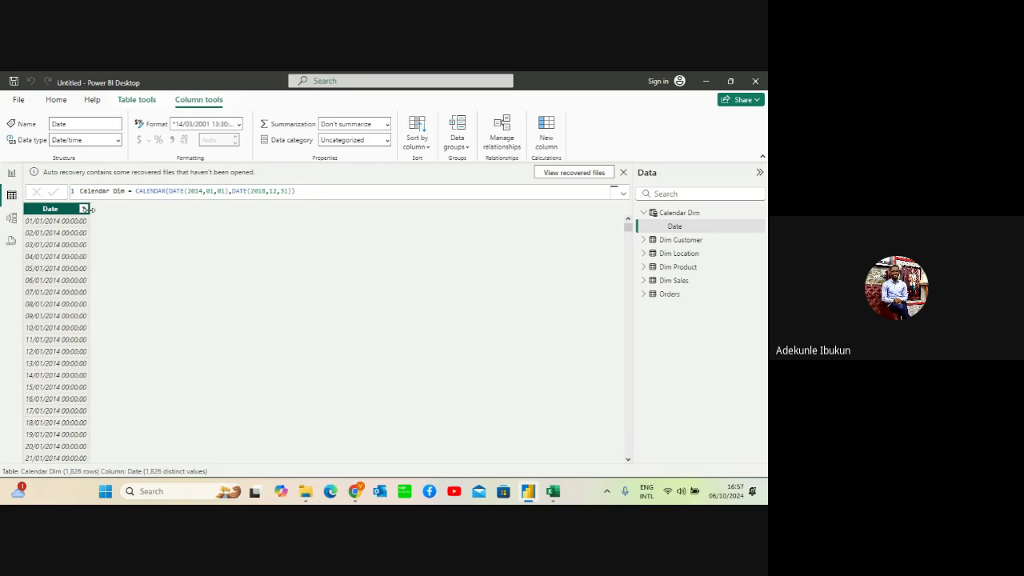
# Format the Calendar Dim Date column as 14/03/2001 (dd/mm/yyyy) and check its filter list without applying a filter
pyautogui.click(239, 127)
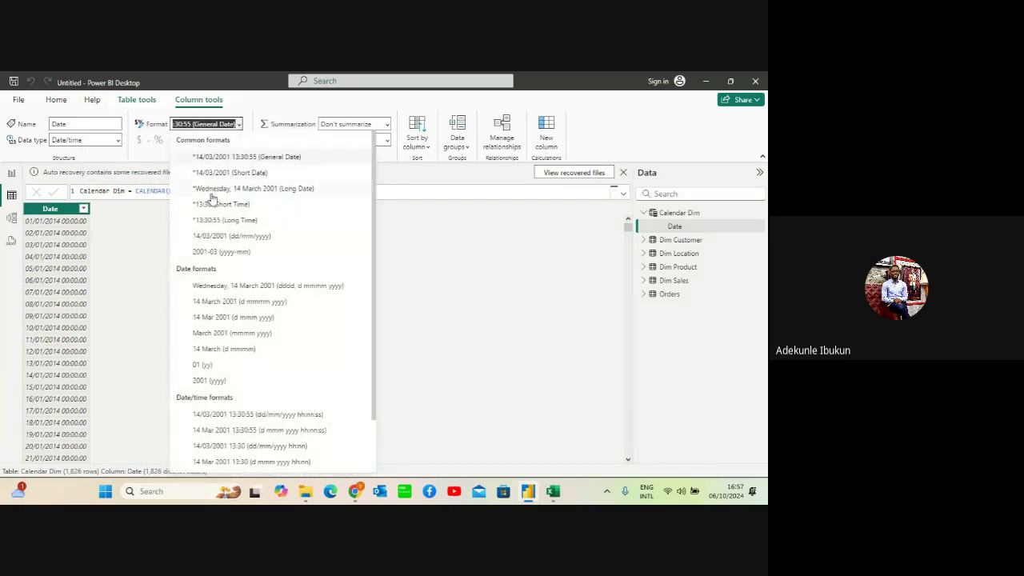
pyautogui.click(236, 240)
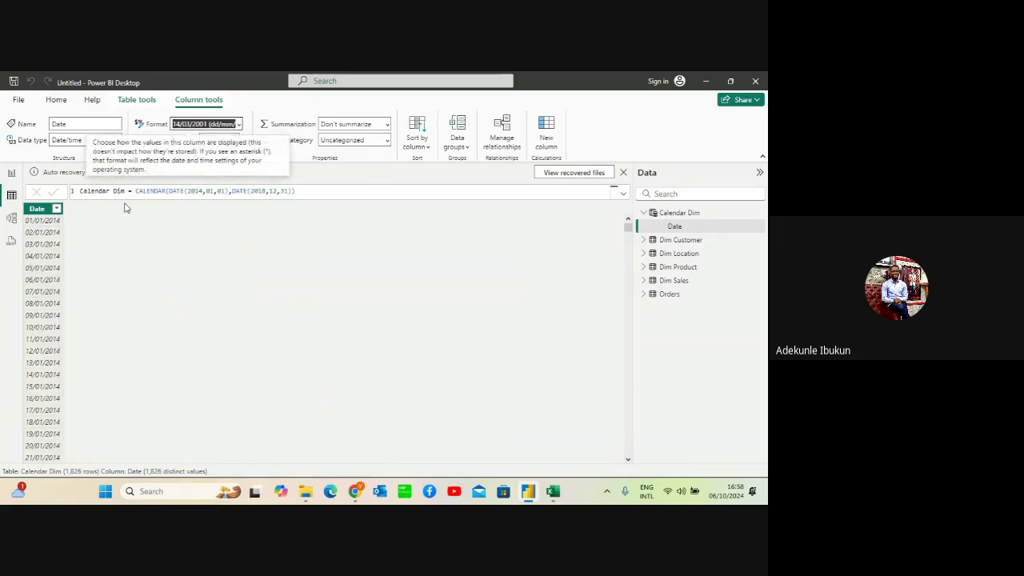
pyautogui.click(57, 209)
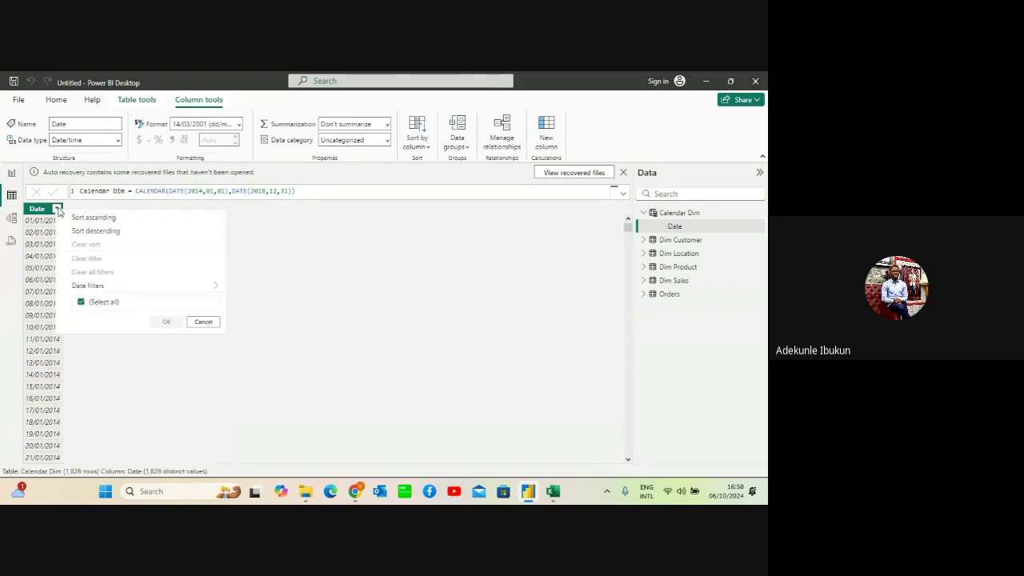
pyautogui.click(295, 278)
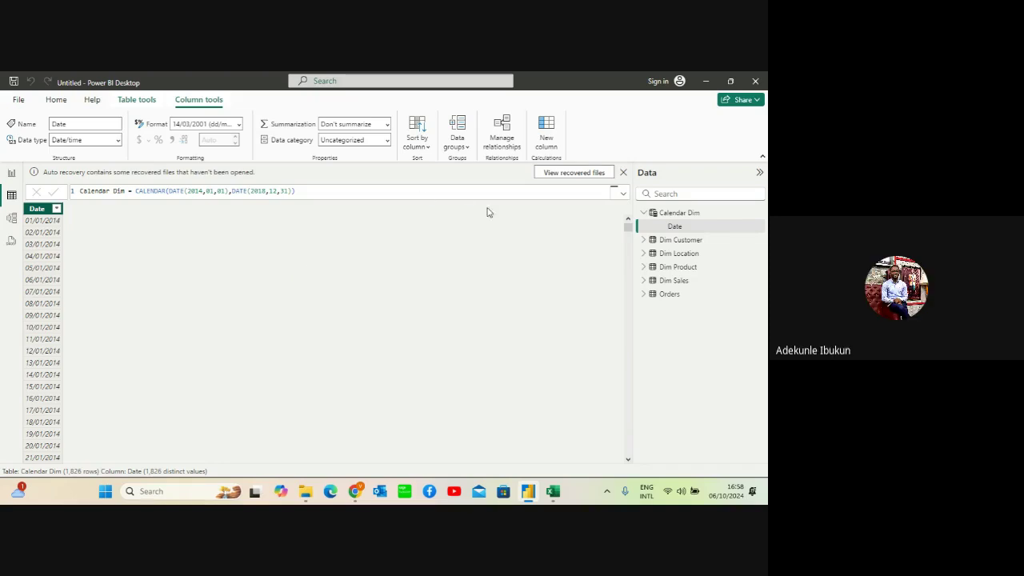
# Add a calculated column named Year to Calendar Dim, using the YEAR function without an argument
pyautogui.click(547, 128)
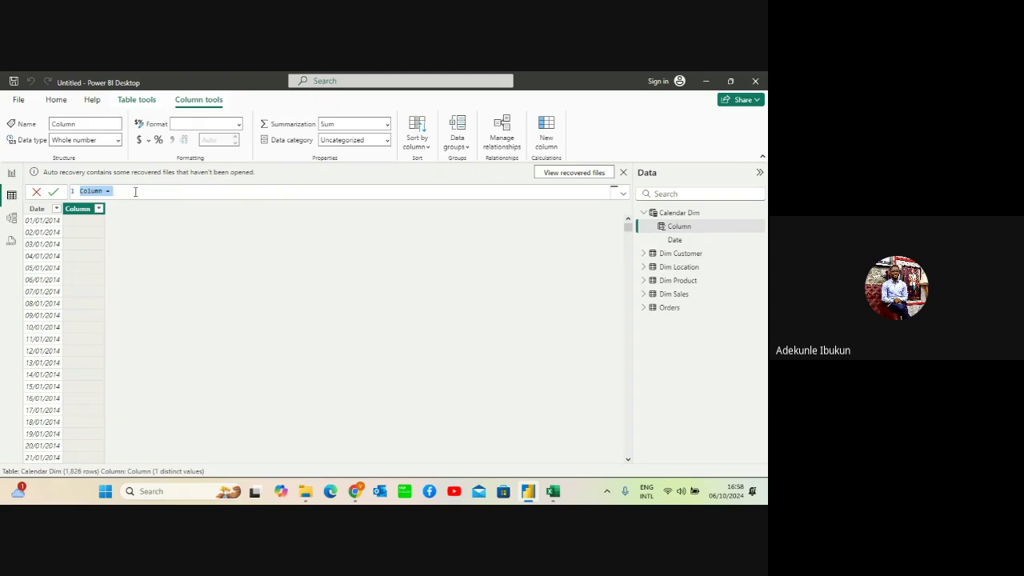
pyautogui.press('BackSpace')
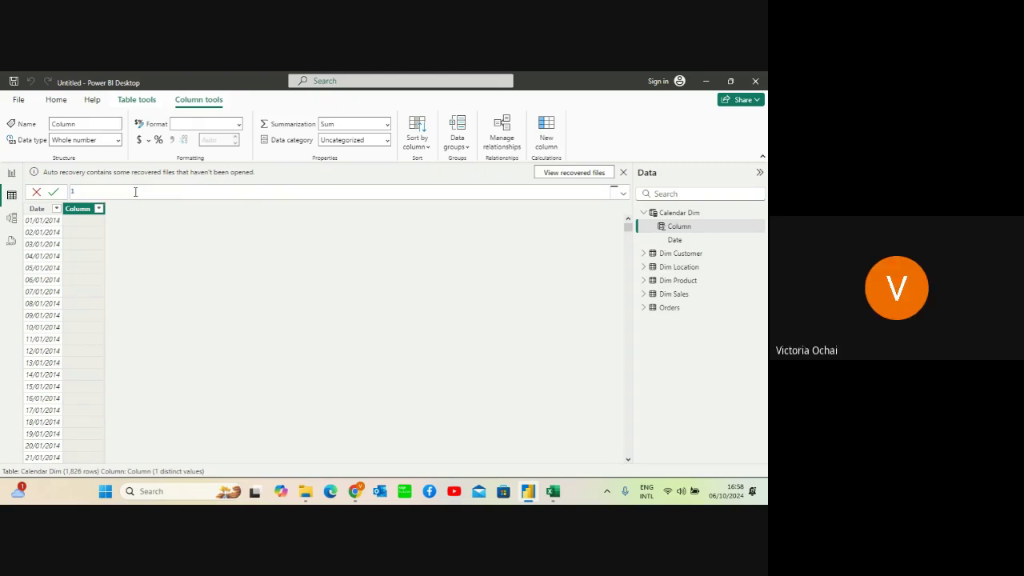
pyautogui.write('Y')
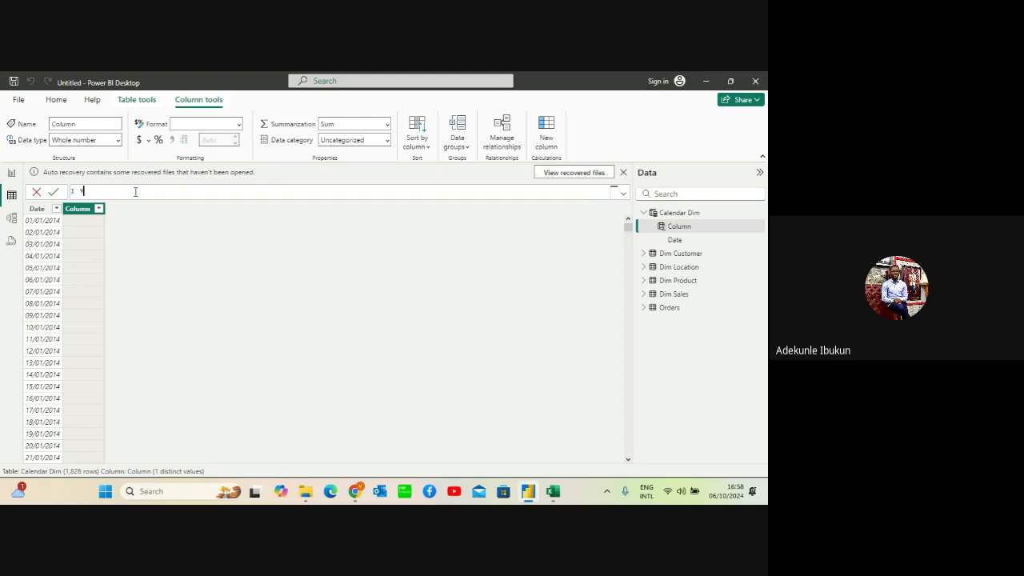
pyautogui.write('ear=')
pyautogui.write('y')
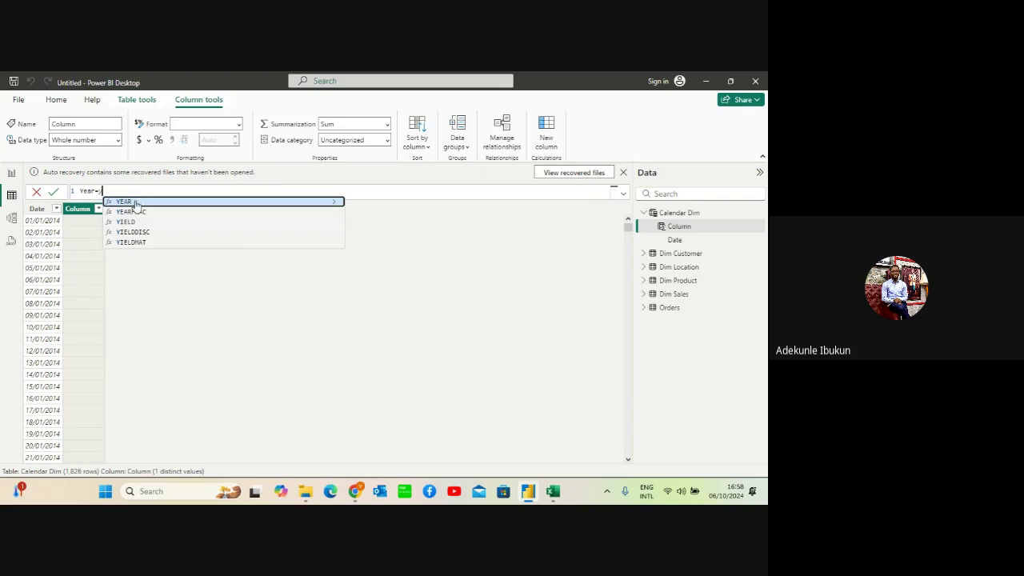
pyautogui.click(135, 205)
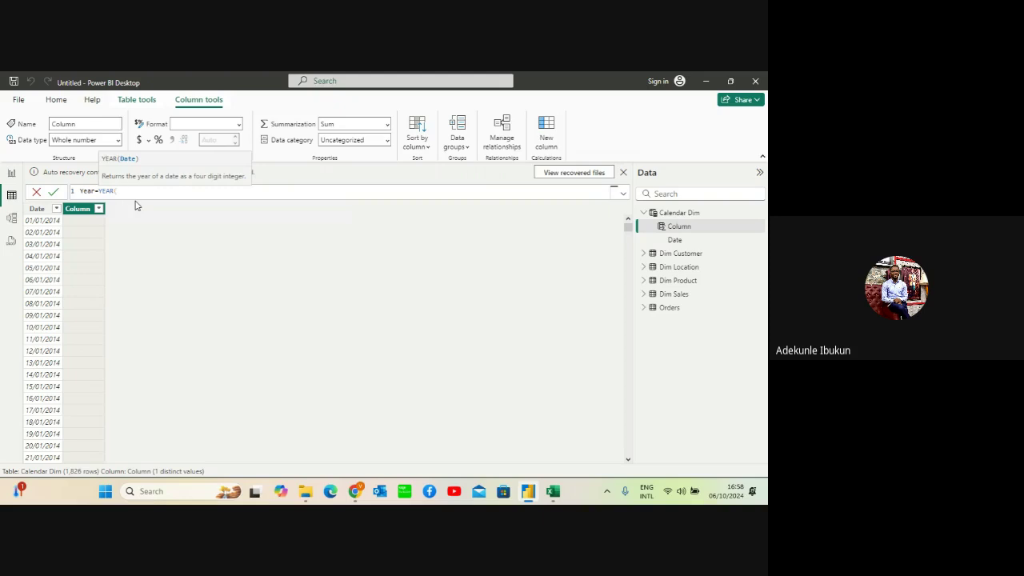
pyautogui.press('Return')
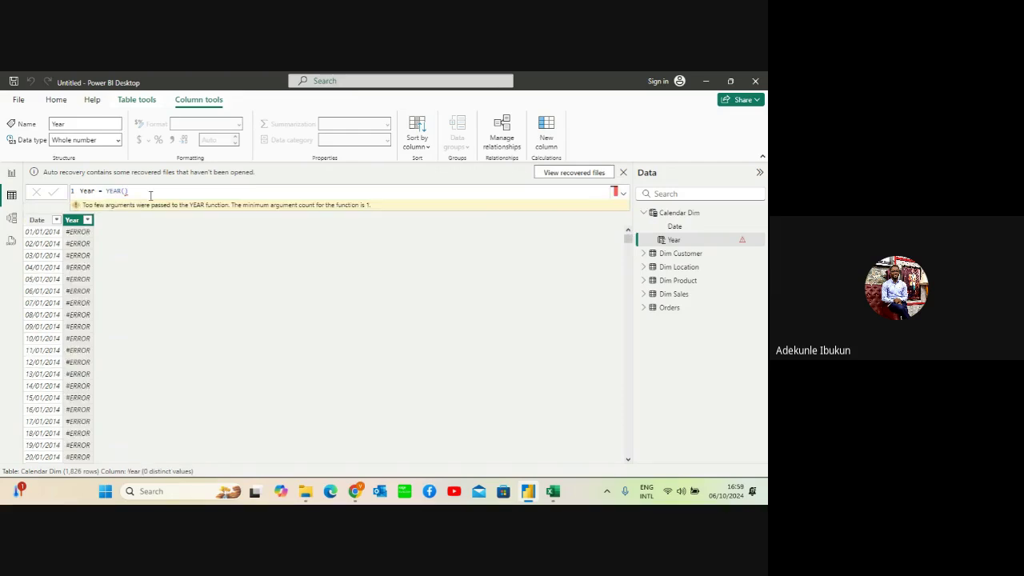
# In the Year column's formula, replace the empty YEAR() call with a fresh YEAR function open for its argument
pyautogui.click(149, 193)
pyautogui.press('BackSpace')
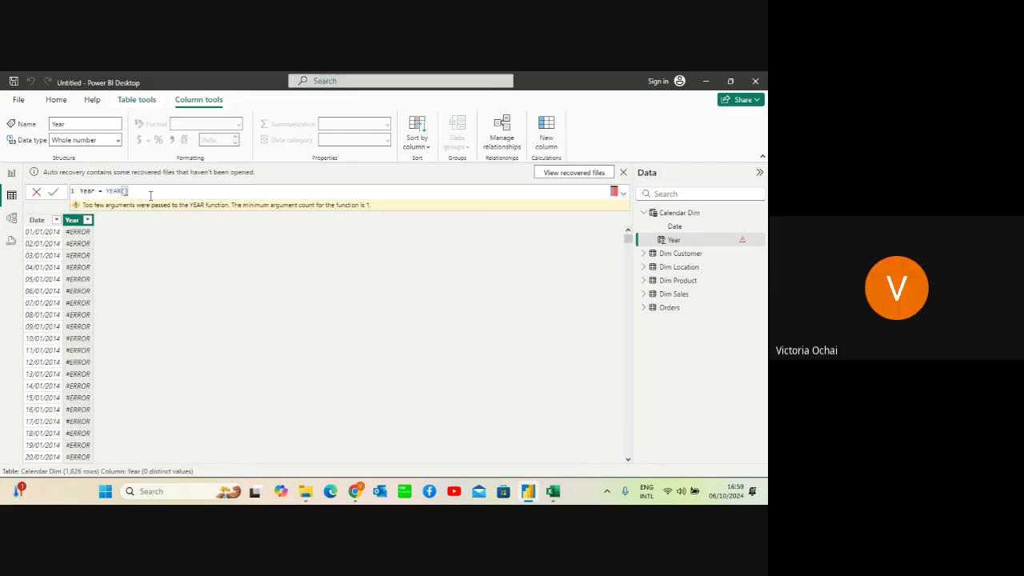
pyautogui.press('BackSpace')
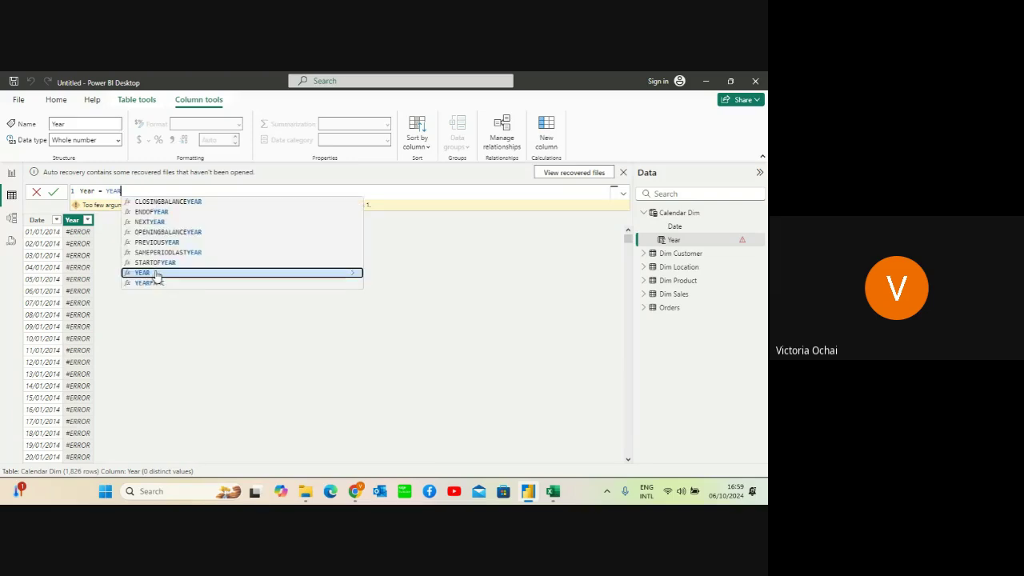
pyautogui.click(156, 275)
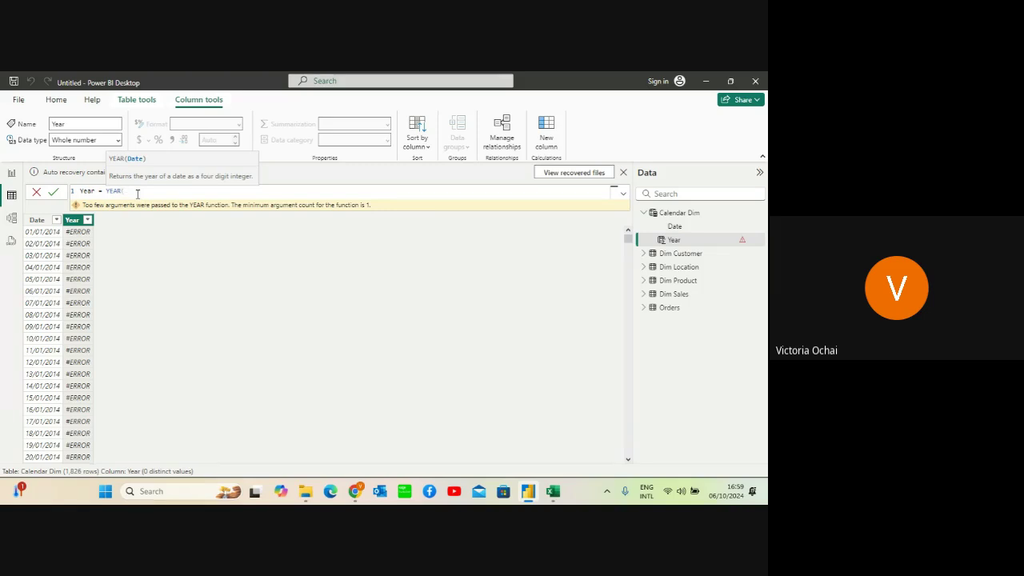
pyautogui.write('(')
pyautogui.write(')')
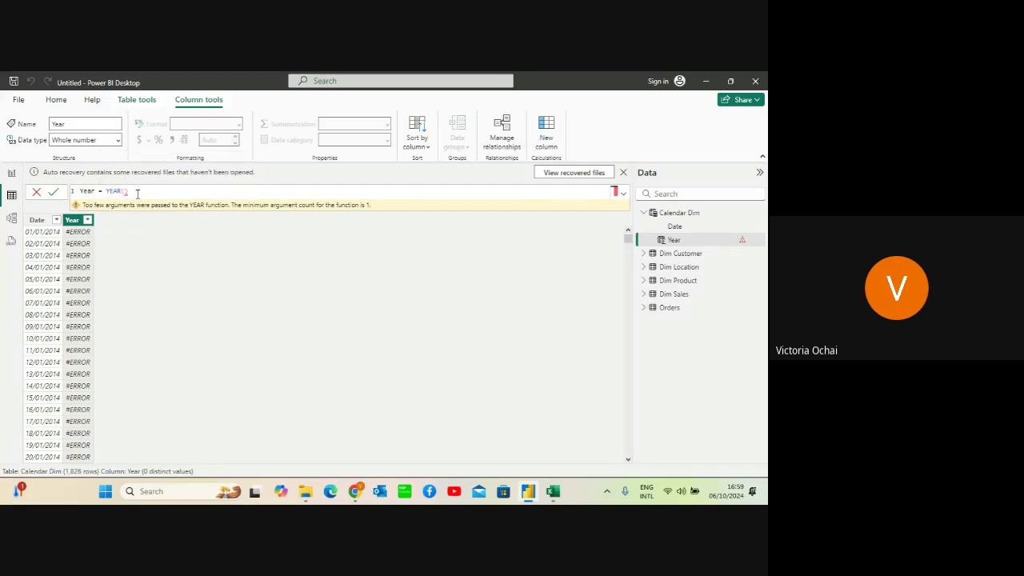
pyautogui.press('BackSpace')
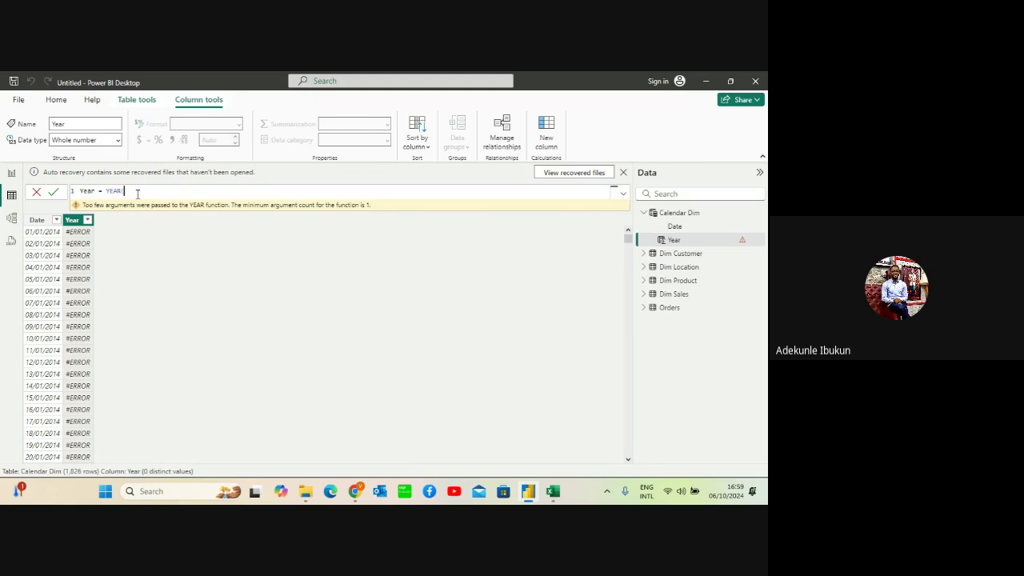
pyautogui.write('(')
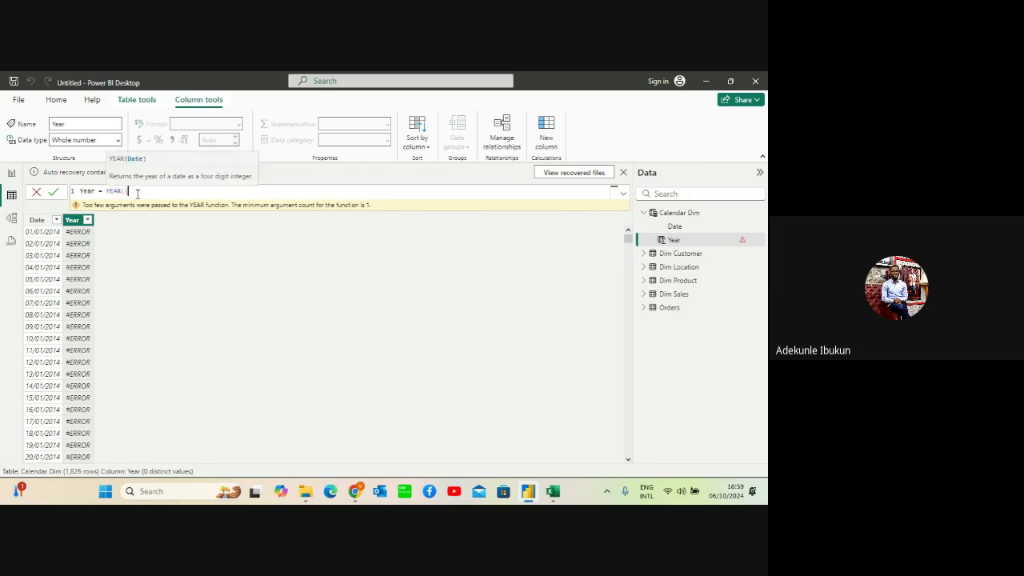
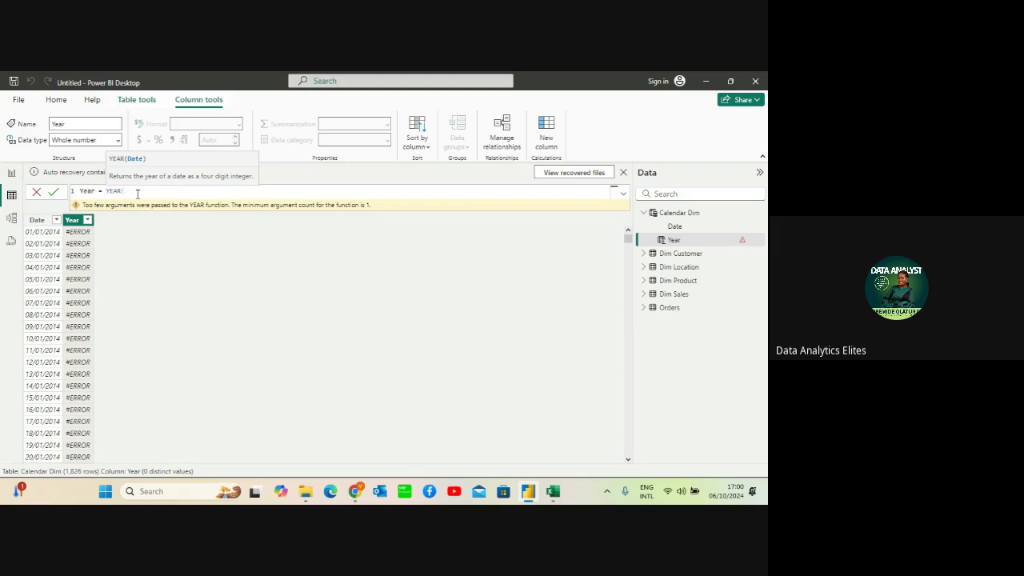
pyautogui.write(')')
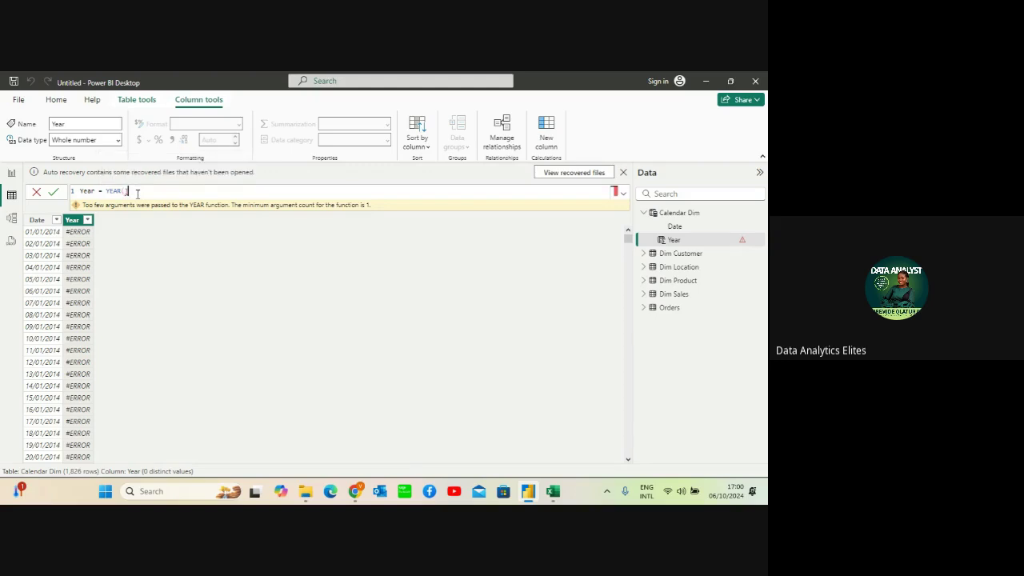
pyautogui.press('BackSpace')
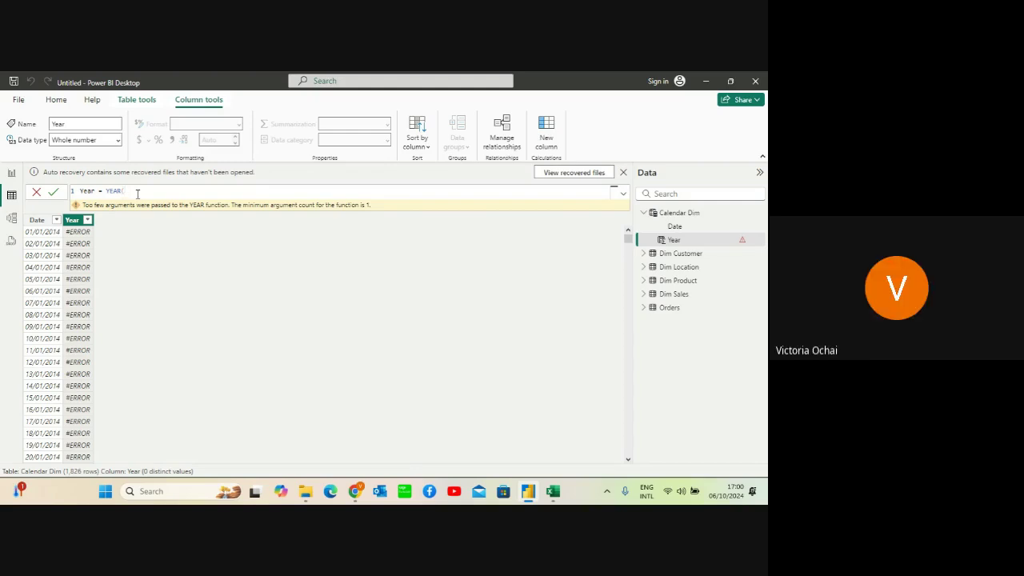
pyautogui.press('BackSpace')
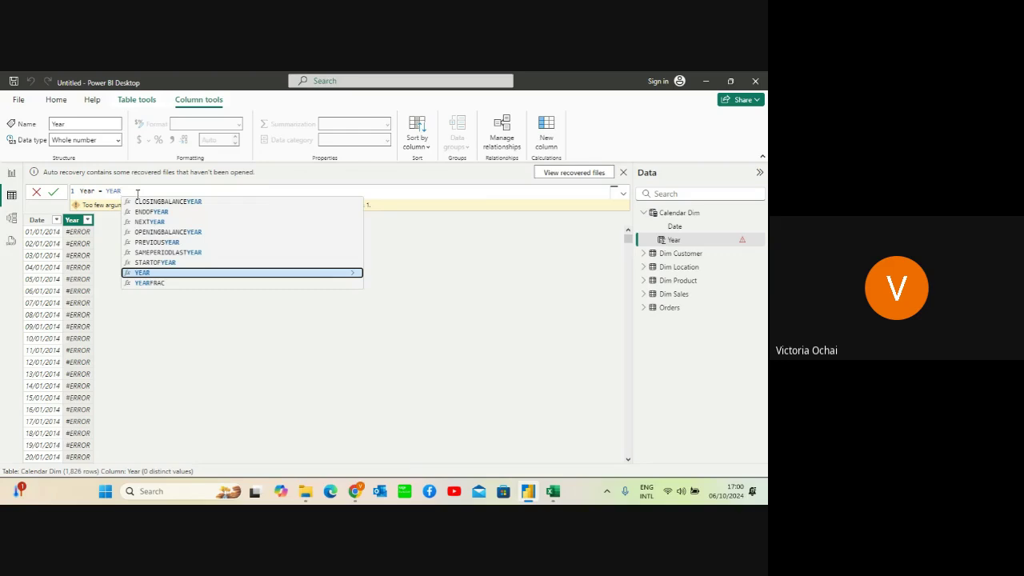
pyautogui.click(144, 273)
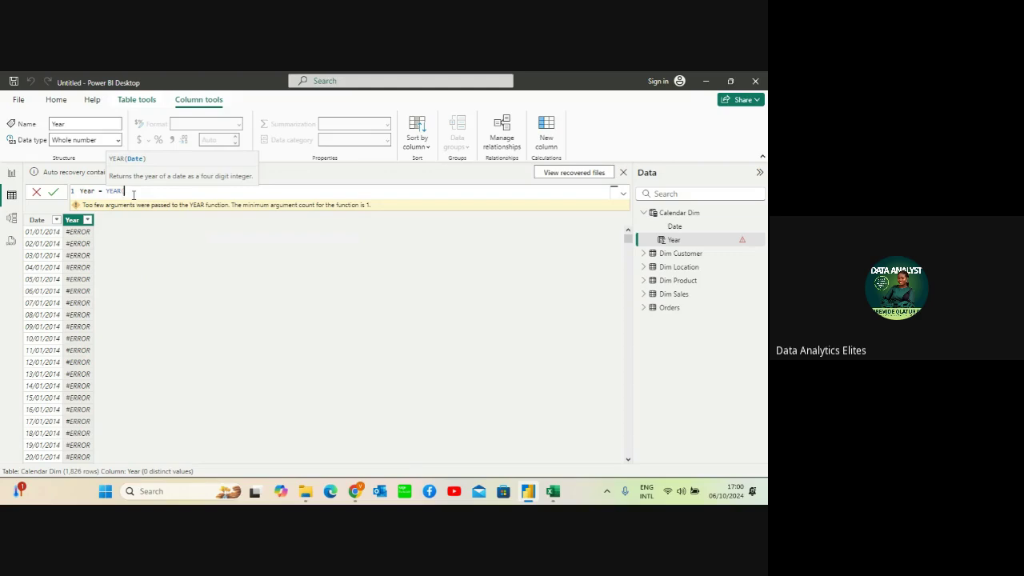
pyautogui.write('y')
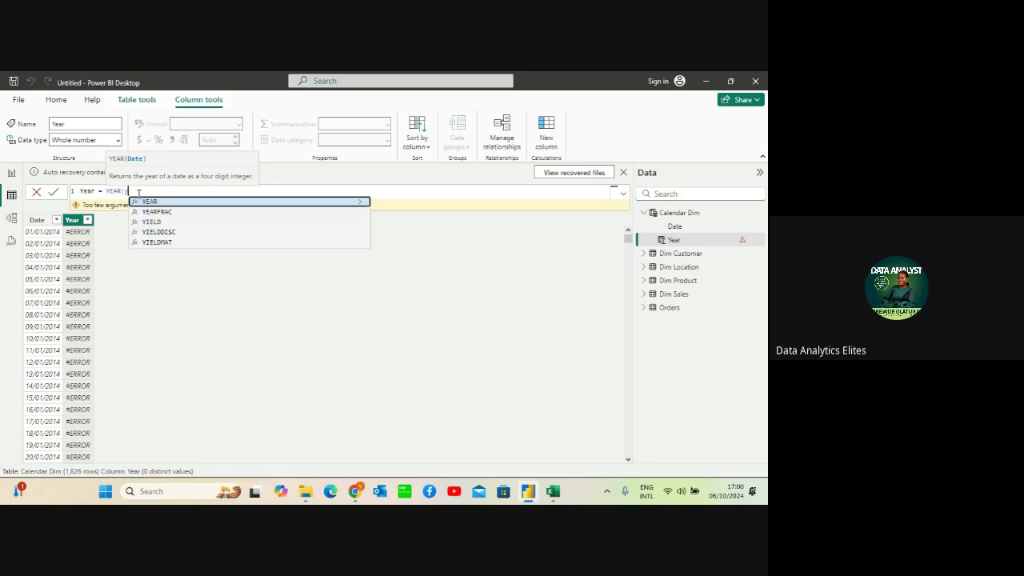
pyautogui.press('BackSpace')
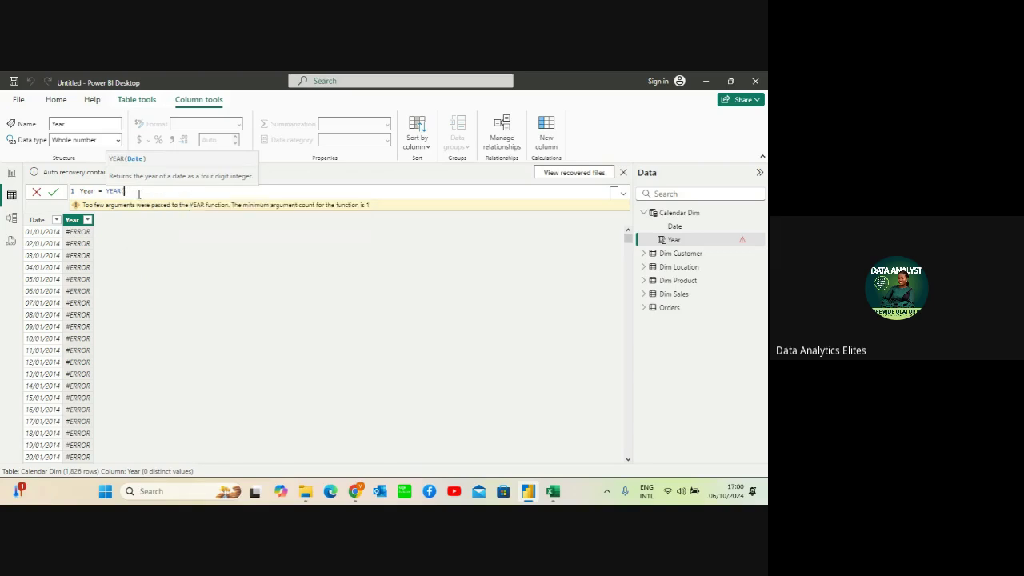
pyautogui.write('c')
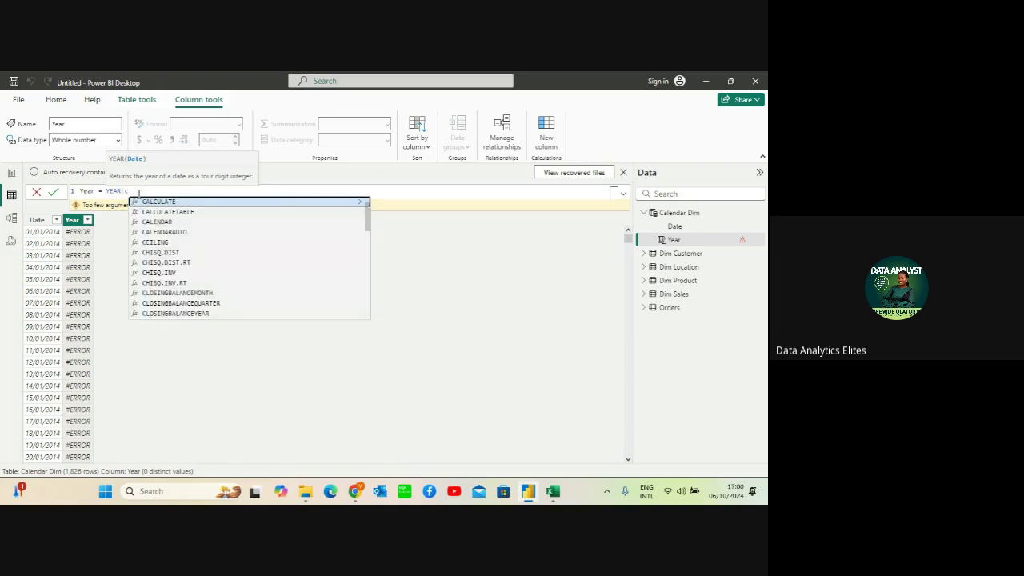
pyautogui.press('BackSpace')
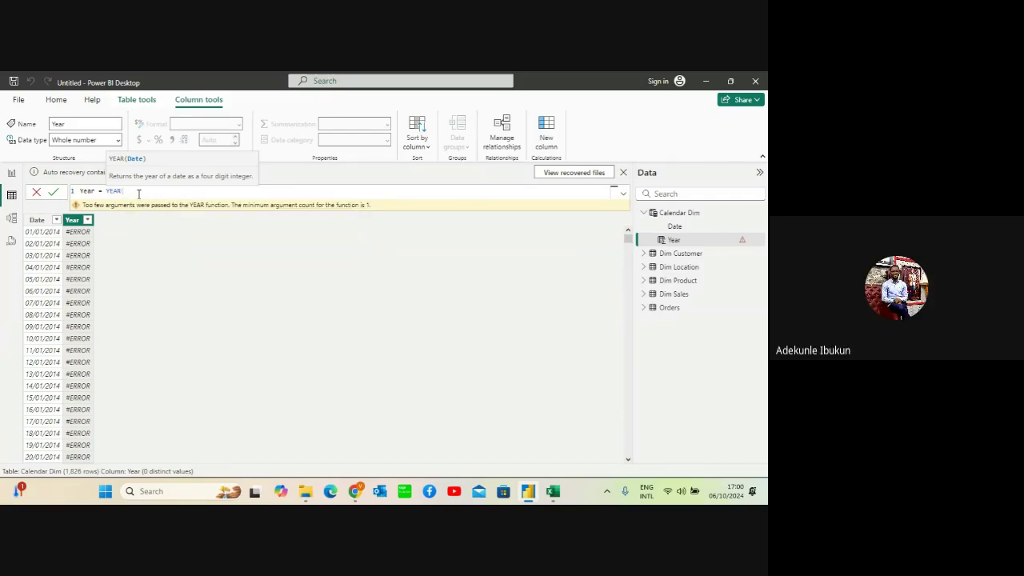
pyautogui.write('d')
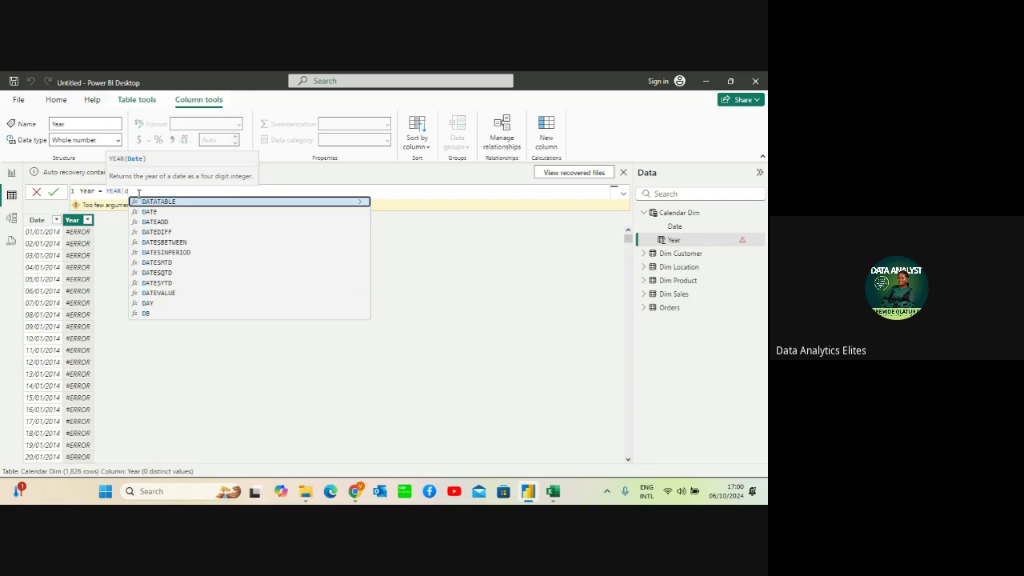
pyautogui.press('BackSpace')
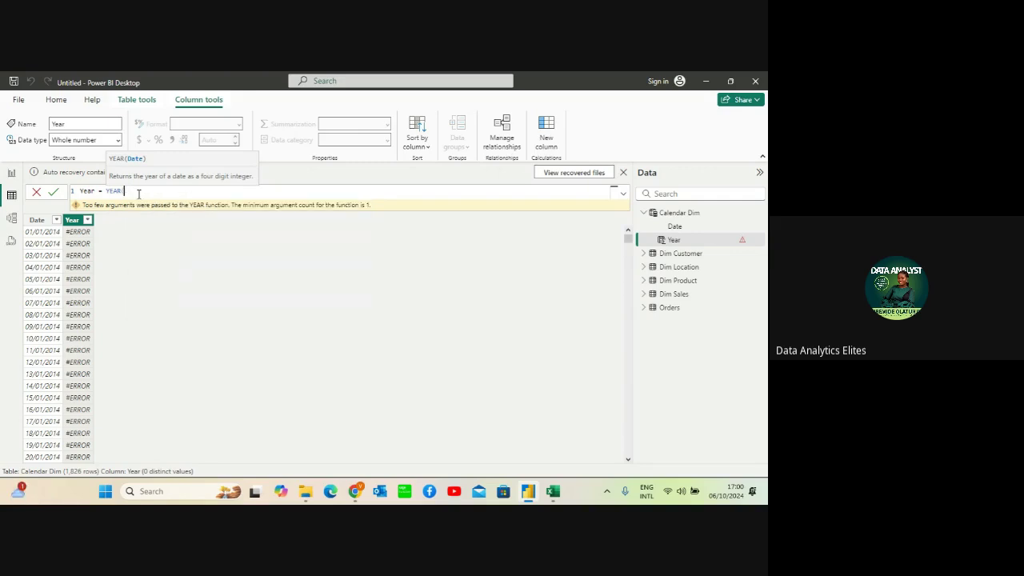
# Complete the Year column's formula with 'Calendar Dim'[Date] as the YEAR function's argument and commit it
pyautogui.write('c')
pyautogui.write('a')
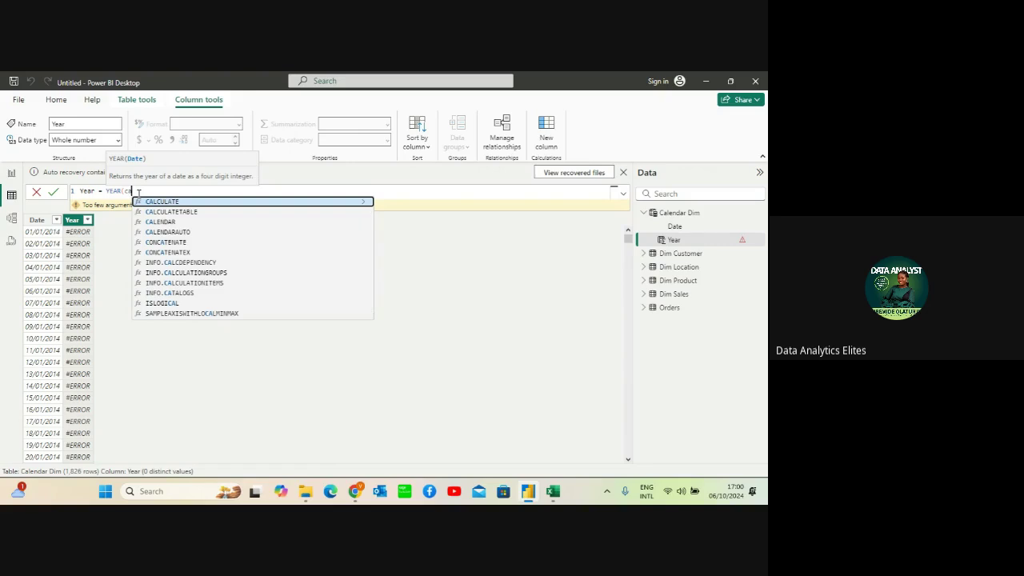
pyautogui.write('l')
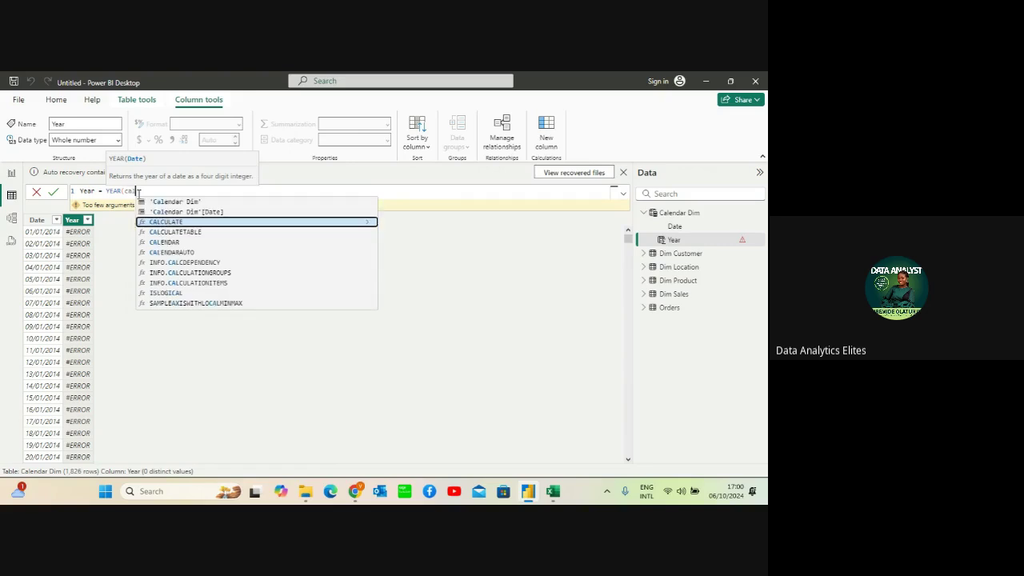
pyautogui.click(178, 211)
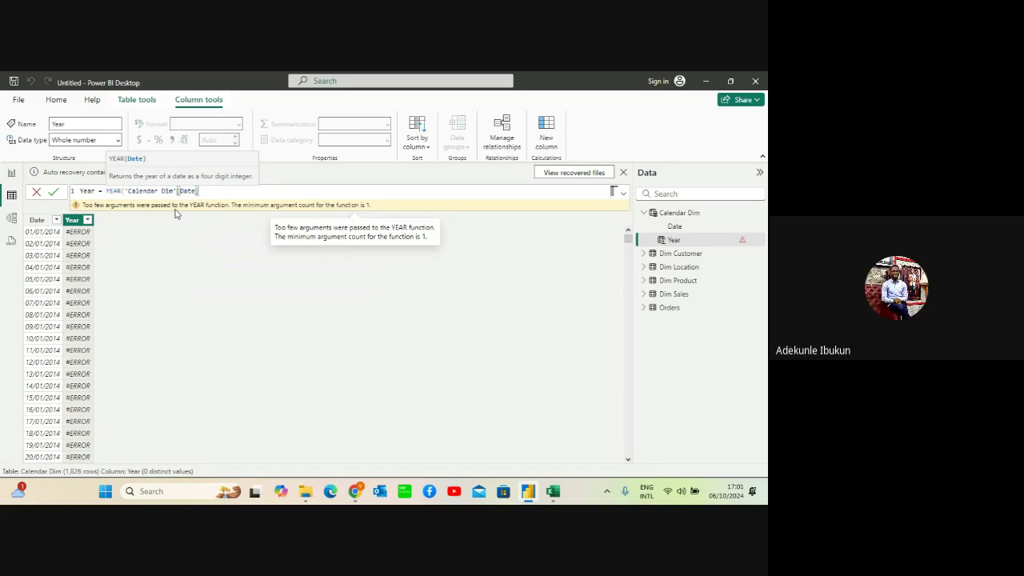
pyautogui.write(')')
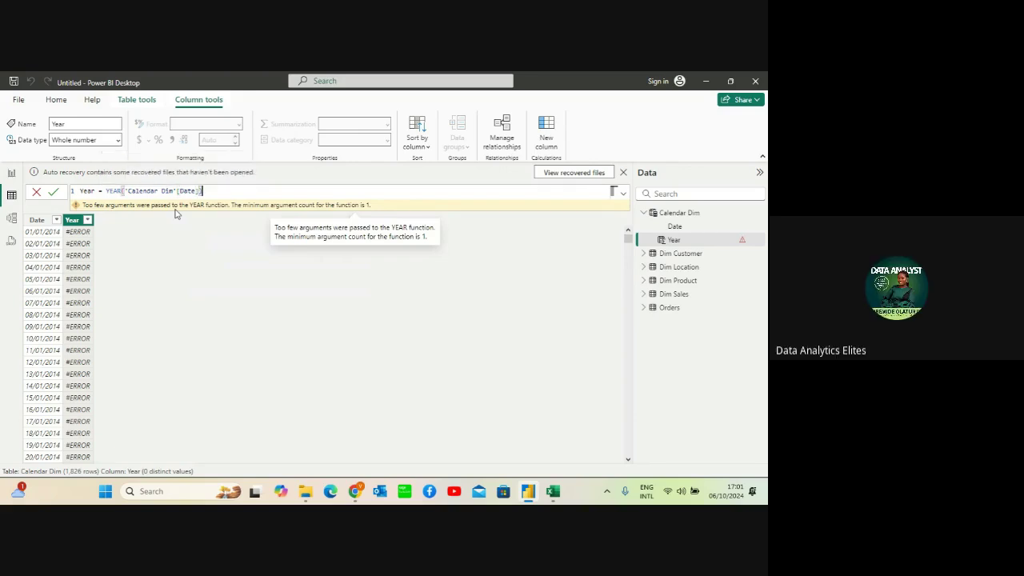
pyautogui.press('Return')
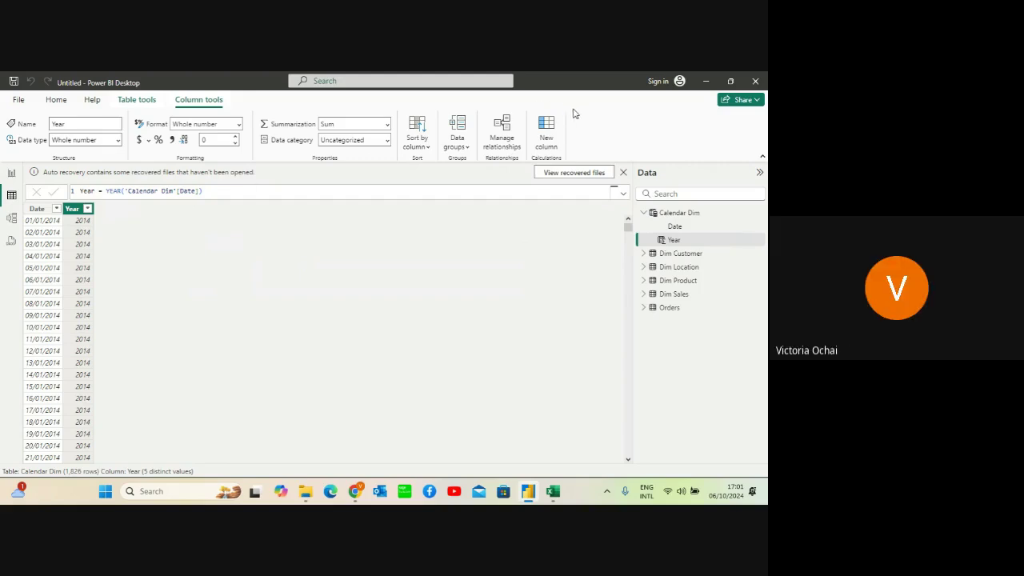
# Add another calculated column to Calendar Dim and begin its formula with the name Quarter and an equals sign
pyautogui.click(551, 136)
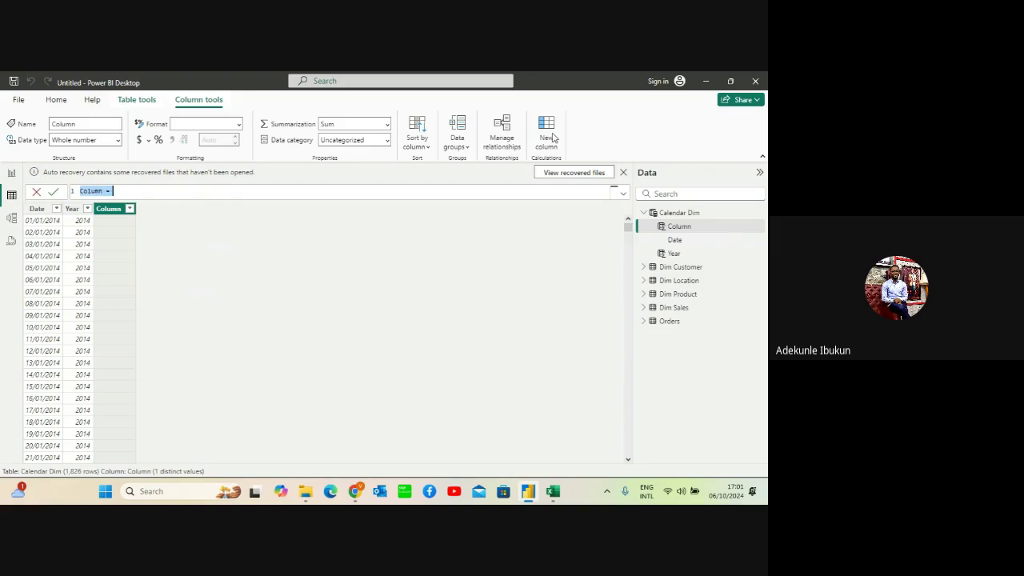
pyautogui.press('BackSpace')
pyautogui.write('Quarter')
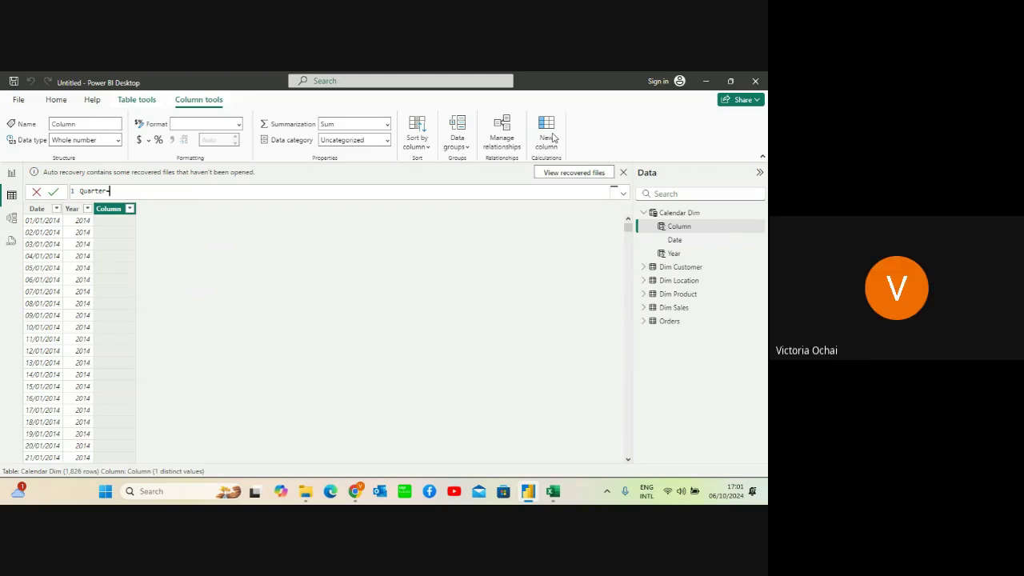
pyautogui.write('=')
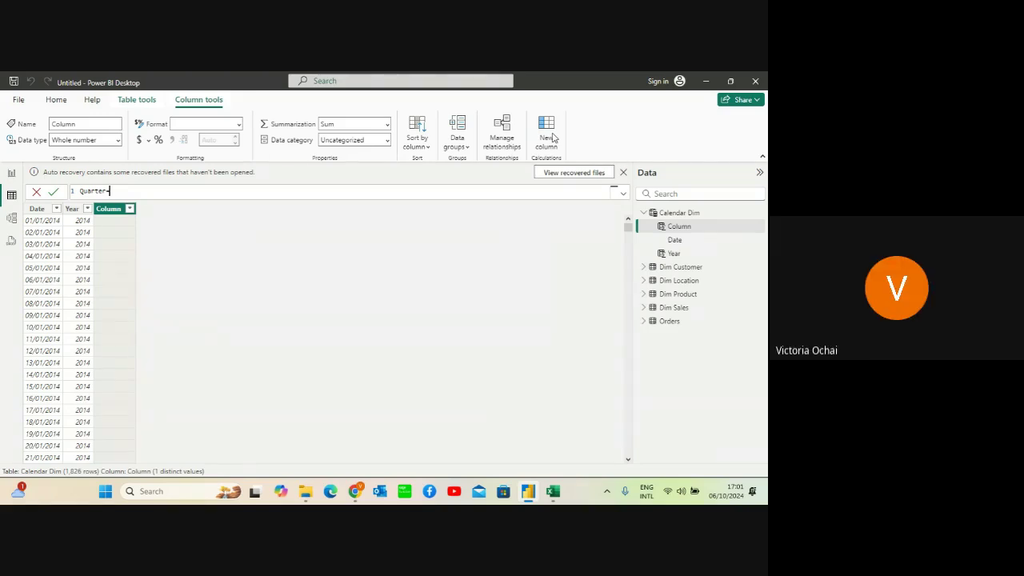
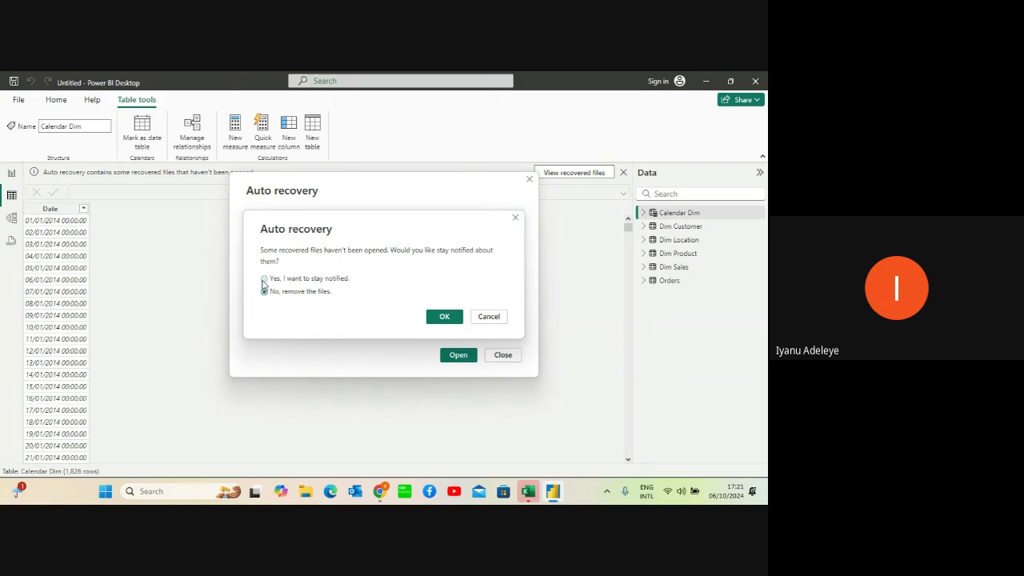
# Choose to stay notified about the unopened recovered files and confirm the Auto recovery prompt
pyautogui.click(264, 279)
pyautogui.click(445, 317)
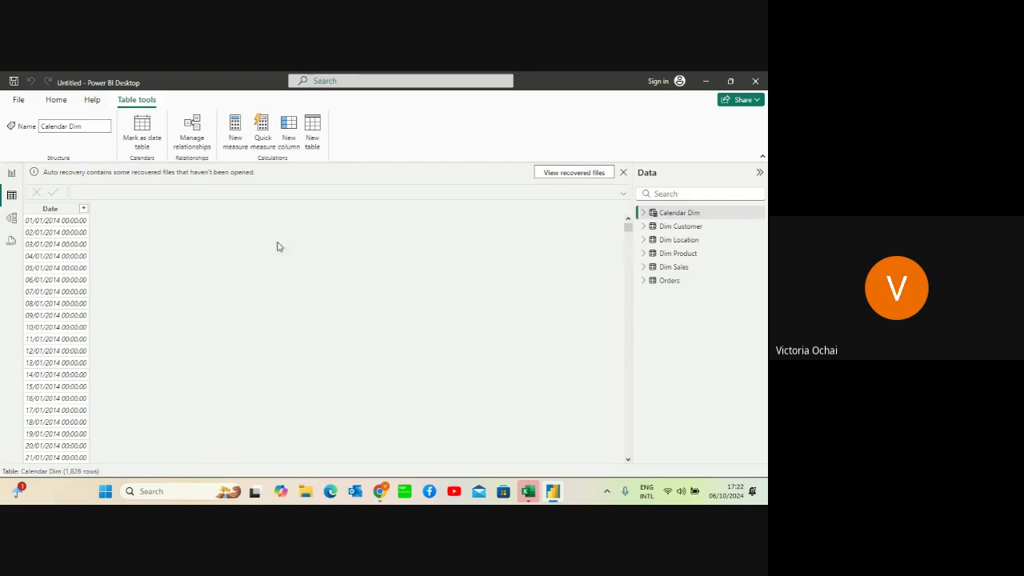
# Check the recovered tables and relationships in the model diagram with Properties collapsed, then return to the Calendar Dim table data
pyautogui.click(11, 218)
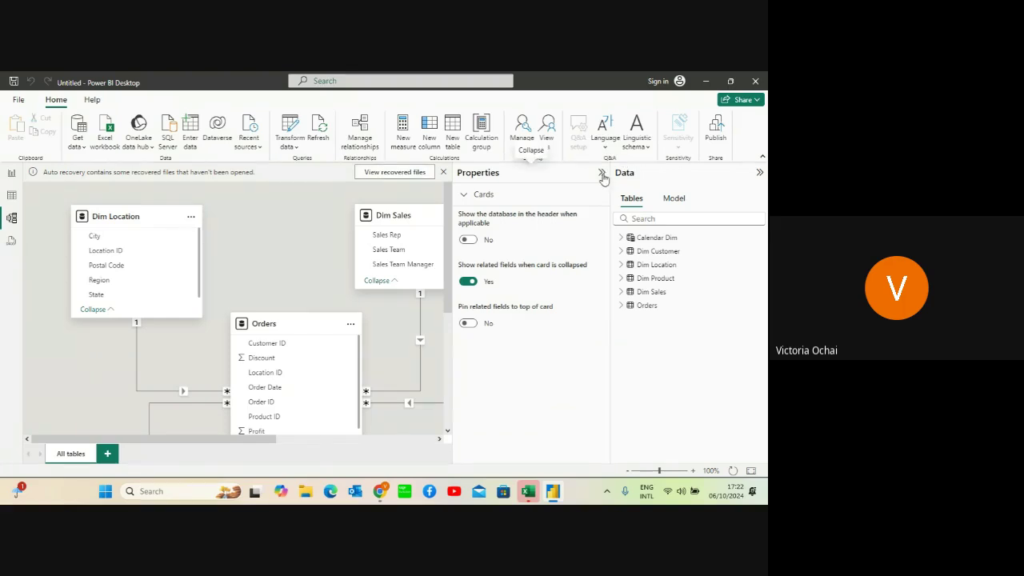
pyautogui.click(602, 173)
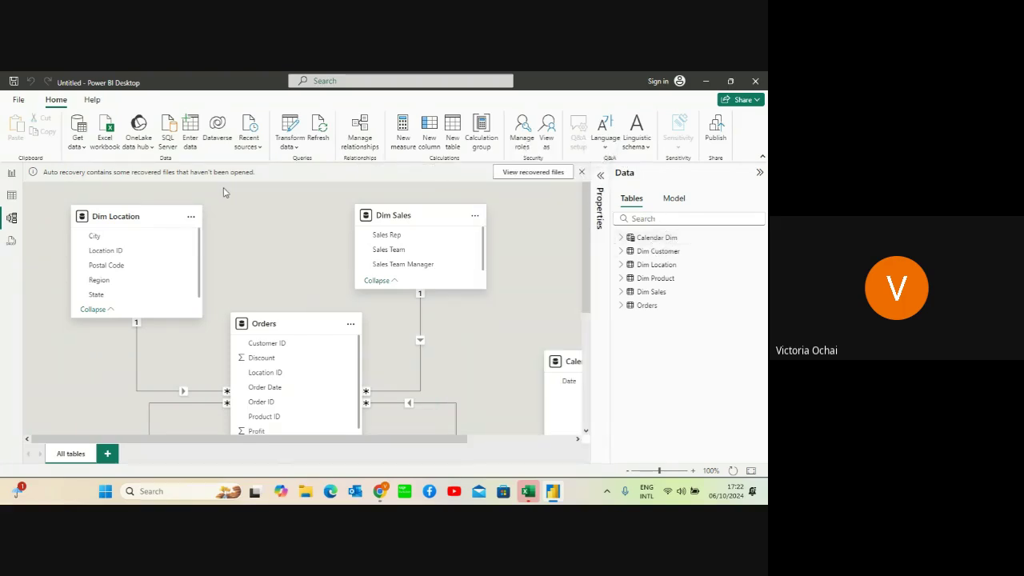
pyautogui.click(13, 197)
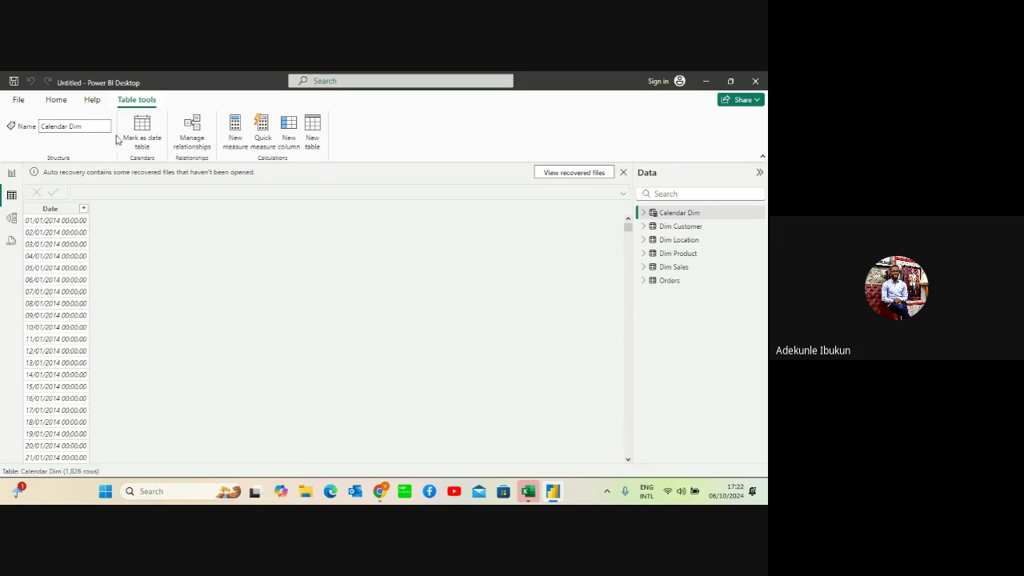
# Format the recovered Calendar Dim table's Date column as 14/03/2001 (dd/mm/yyyy)
pyautogui.click(56, 100)
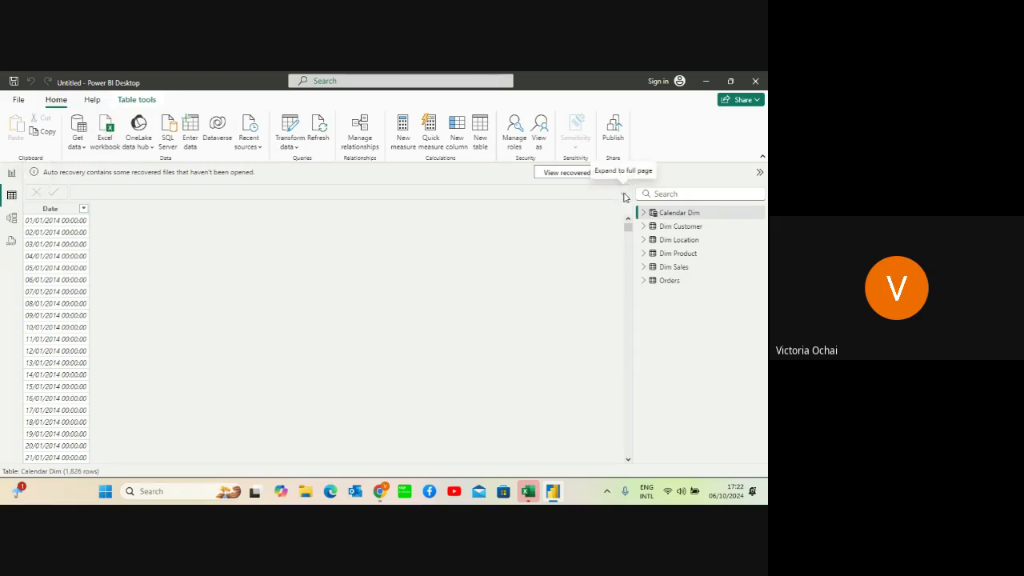
pyautogui.click(76, 210)
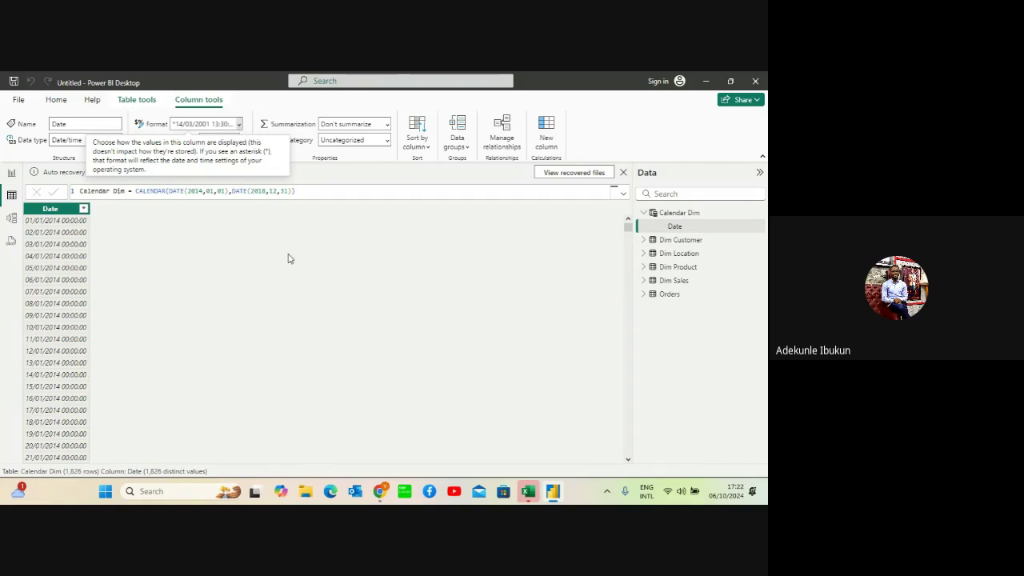
pyautogui.click(238, 124)
pyautogui.click(239, 124)
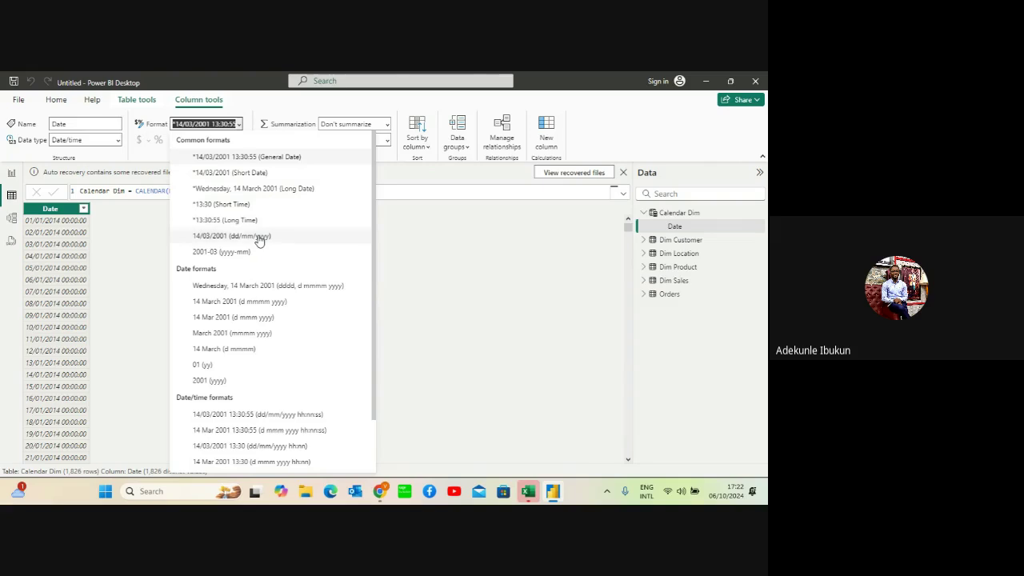
pyautogui.click(259, 238)
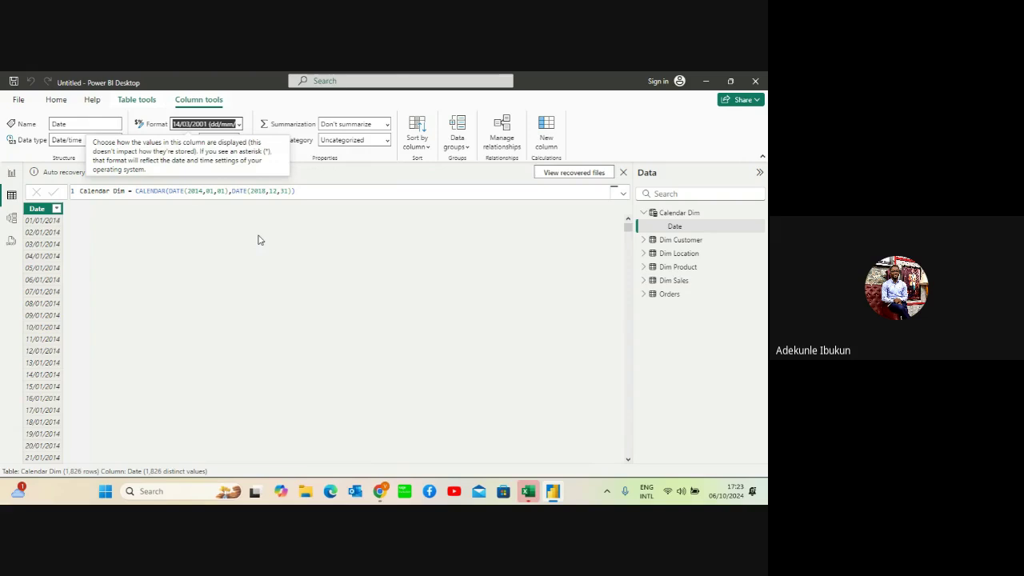
pyautogui.click(197, 278)
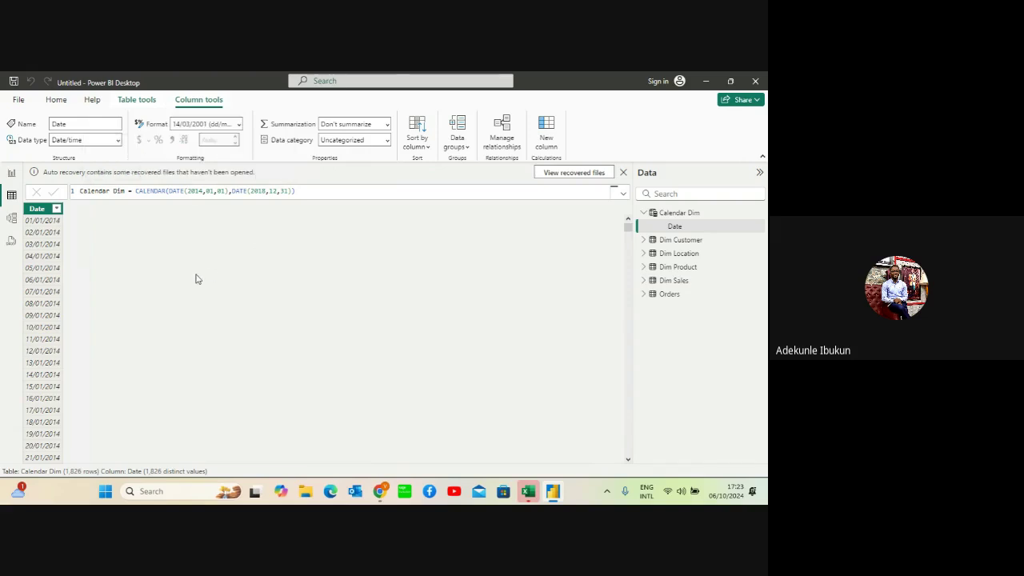
# Add a calculated column to Calendar Dim with the formula Year = YEAR('Calendar Dim'[Date])
pyautogui.click(542, 133)
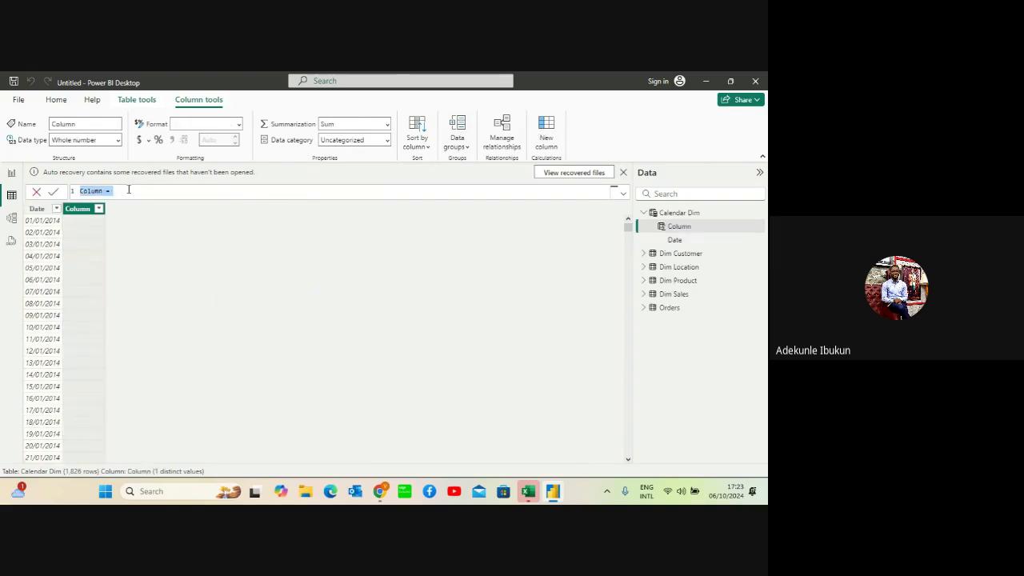
pyautogui.press('BackSpace')
pyautogui.write('Year')
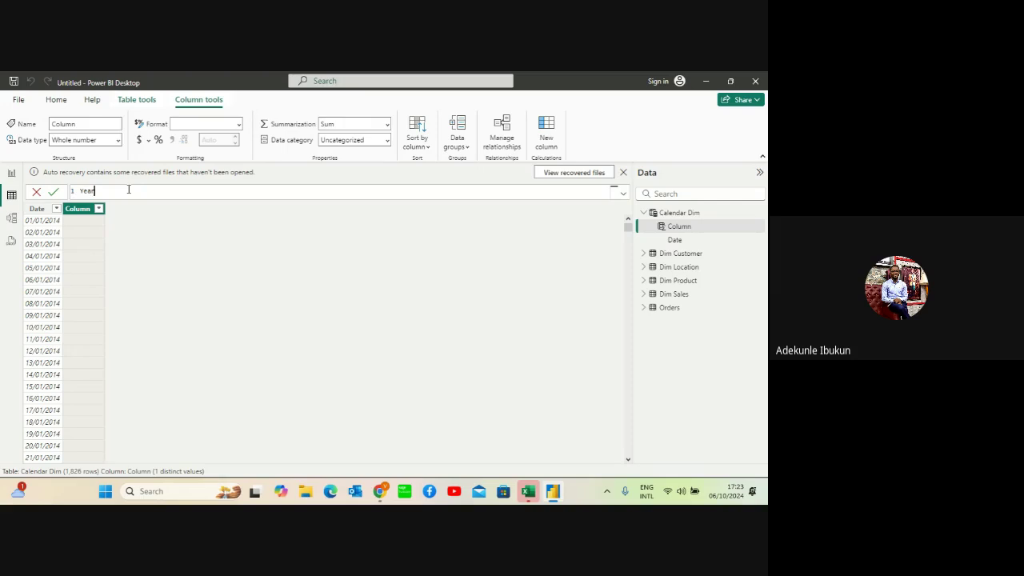
pyautogui.write(' =')
pyautogui.write('y')
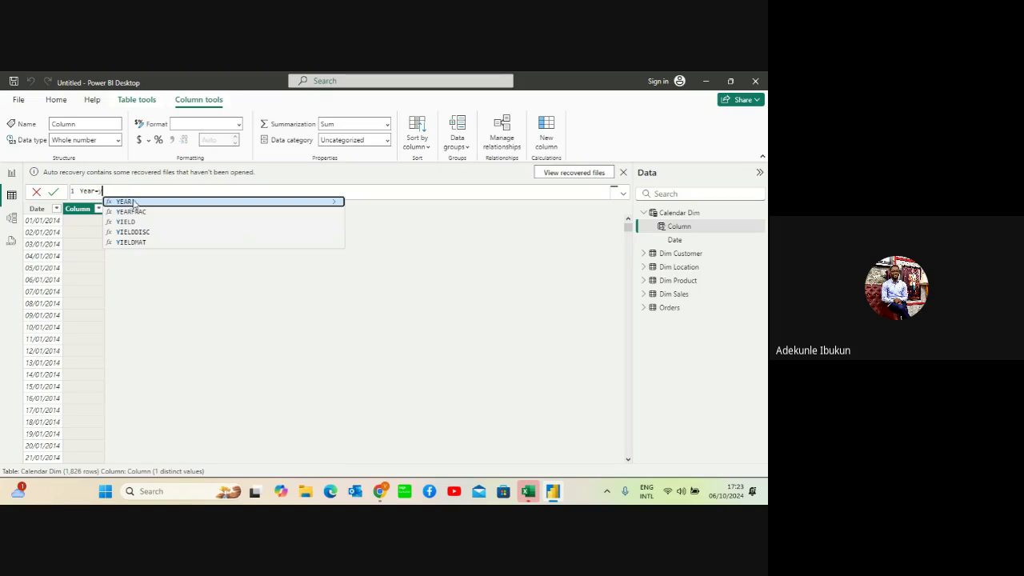
pyautogui.click(132, 202)
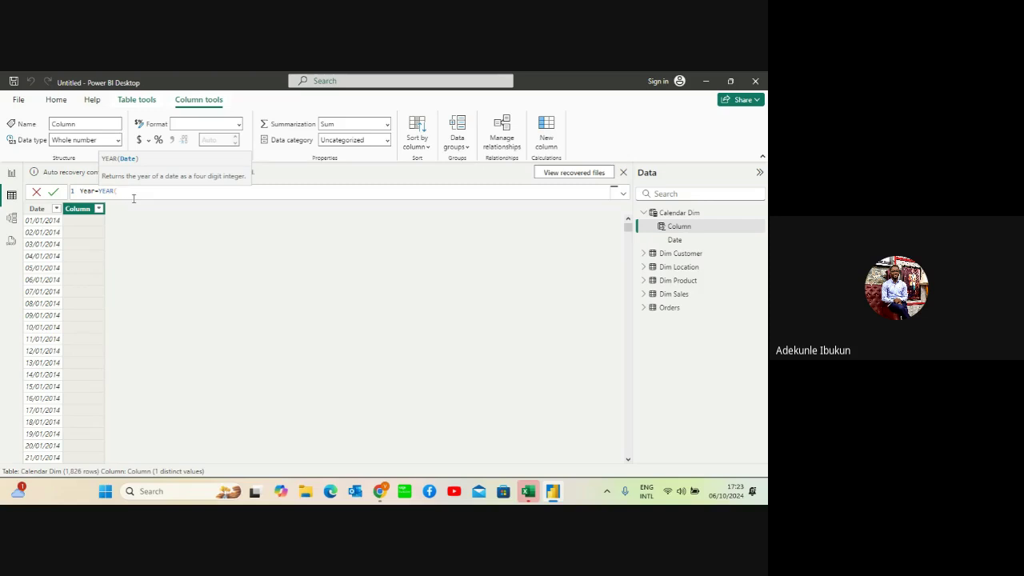
pyautogui.write('ca')
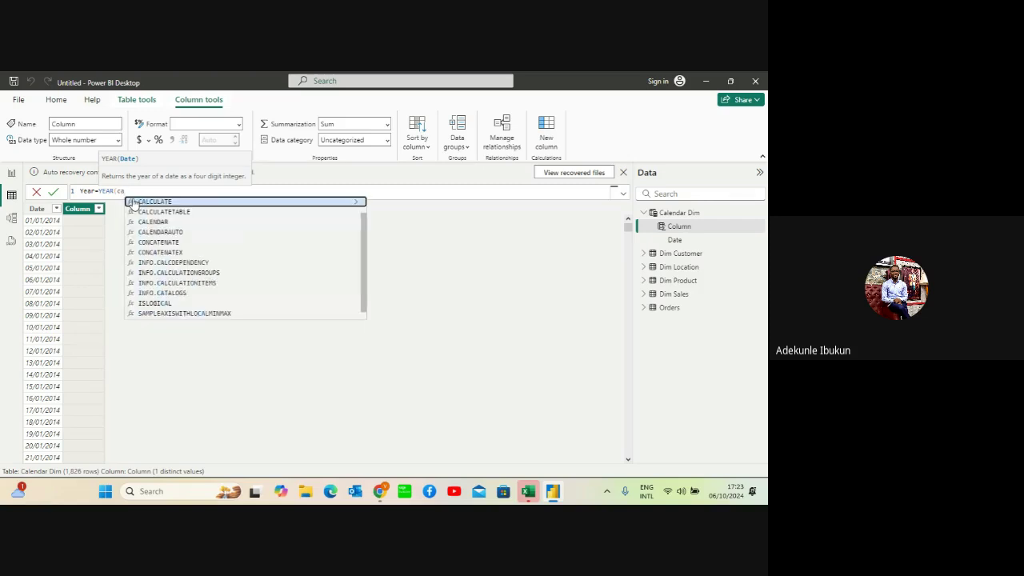
pyautogui.press('BackSpace')
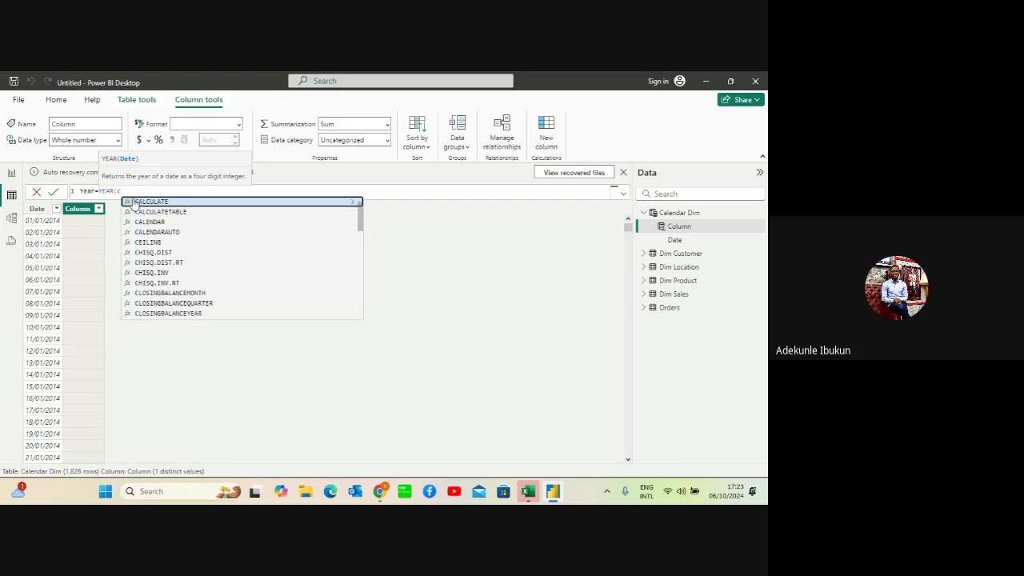
pyautogui.write('al')
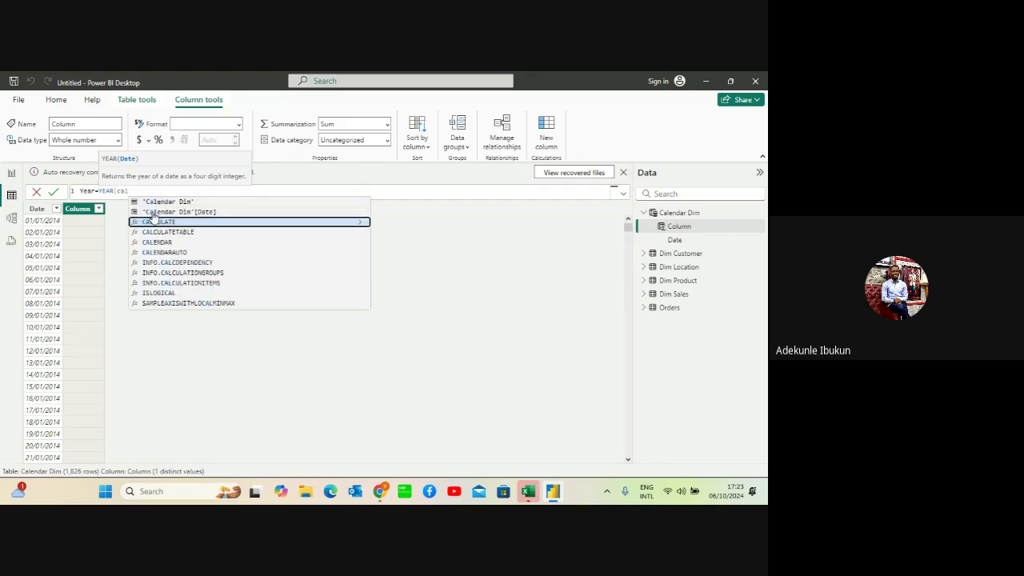
pyautogui.click(152, 212)
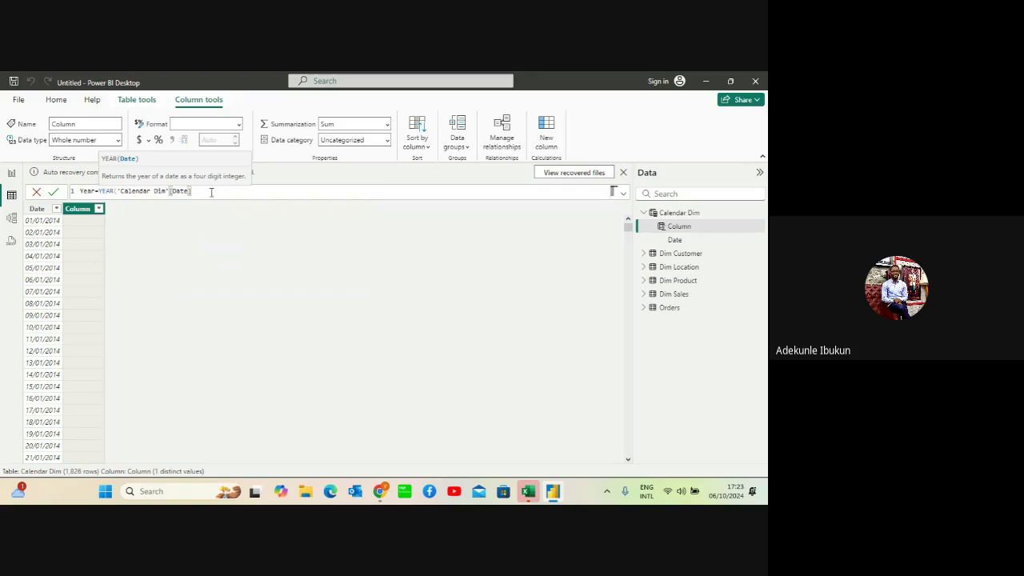
pyautogui.write(')')
pyautogui.press('Return')
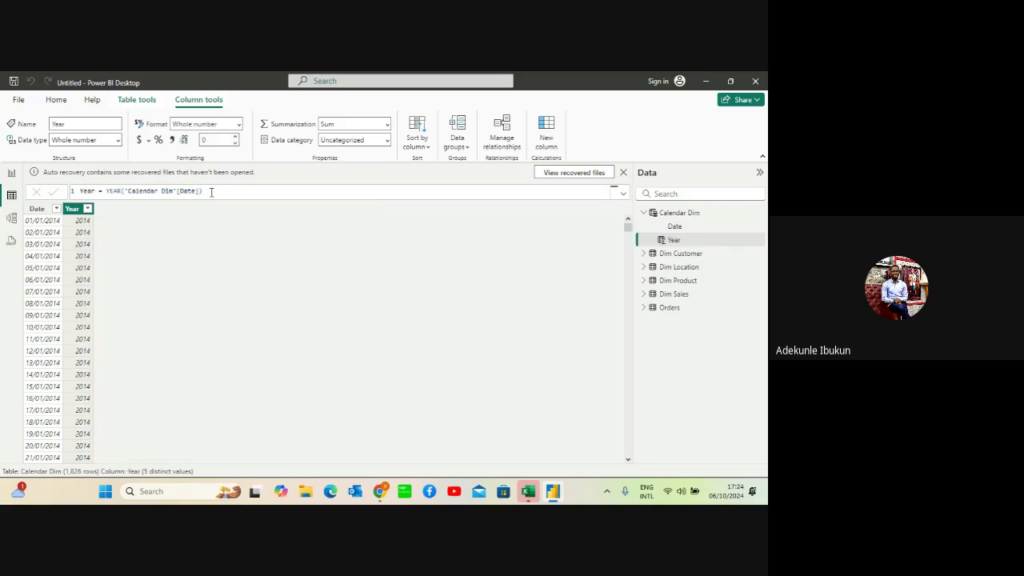
# Add another calculated column to Calendar Dim and begin its formula with Quarter="q"
pyautogui.click(545, 138)
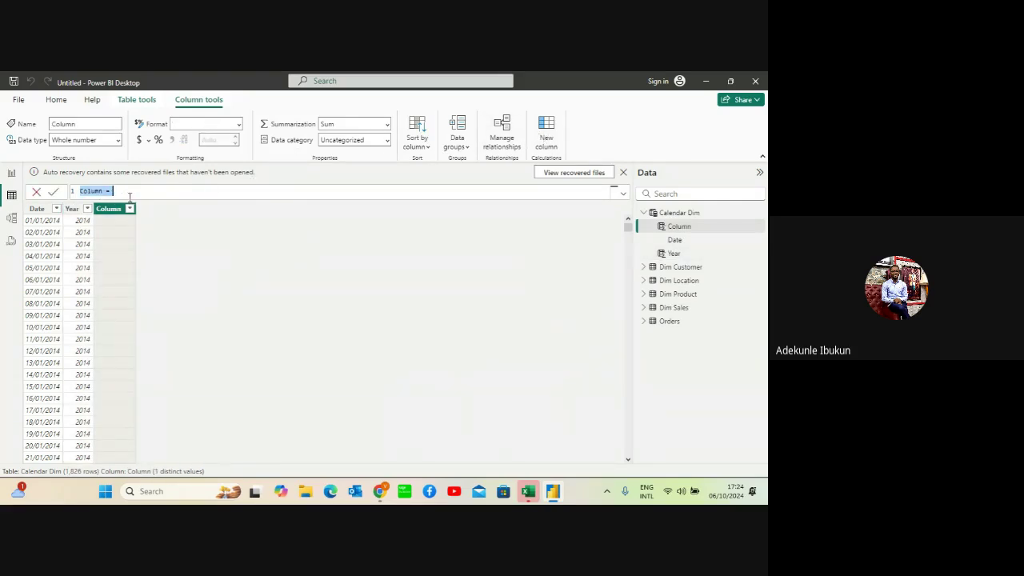
pyautogui.press('BackSpace')
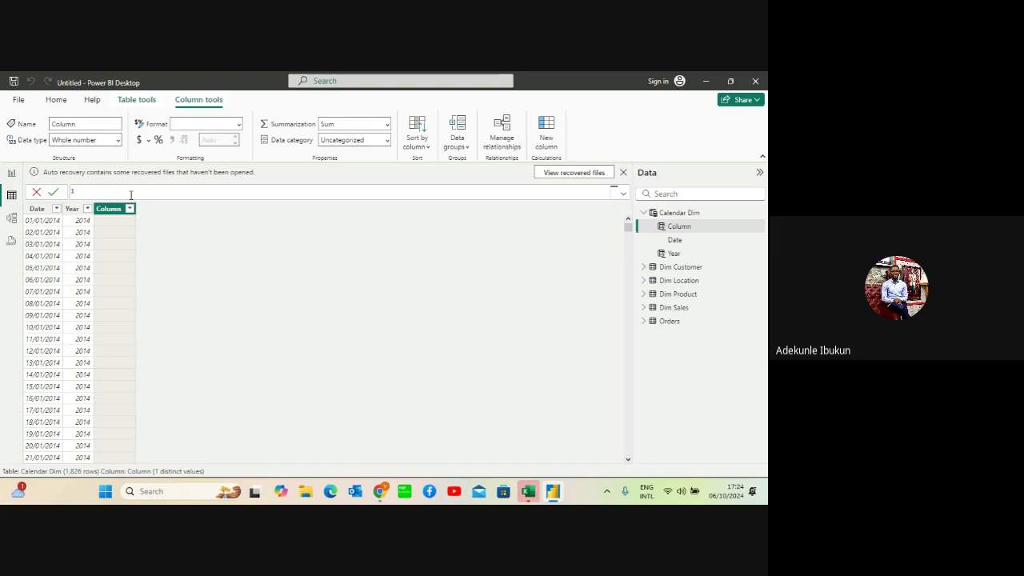
pyautogui.write('Quarter=')
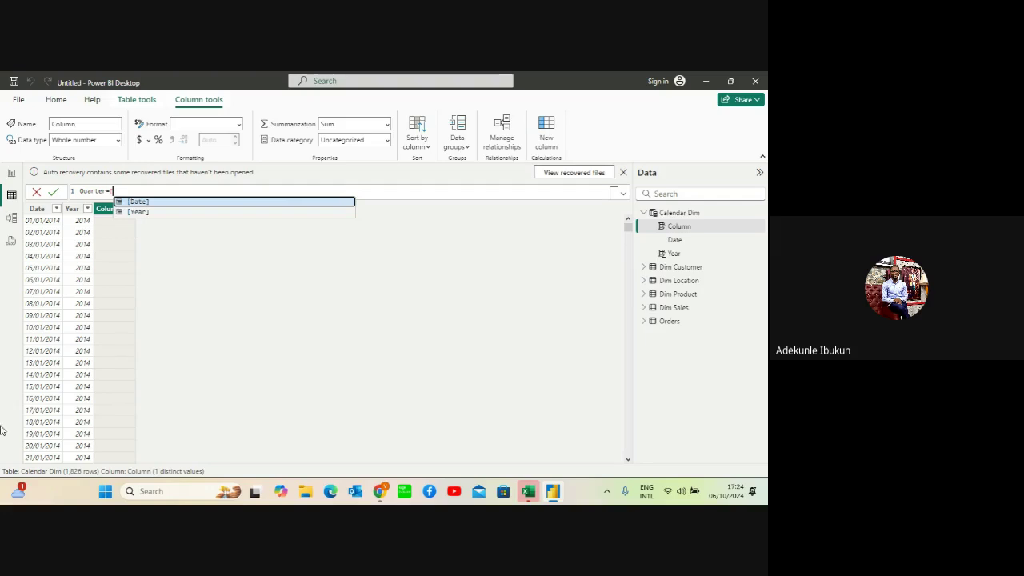
pyautogui.press('BackSpace')
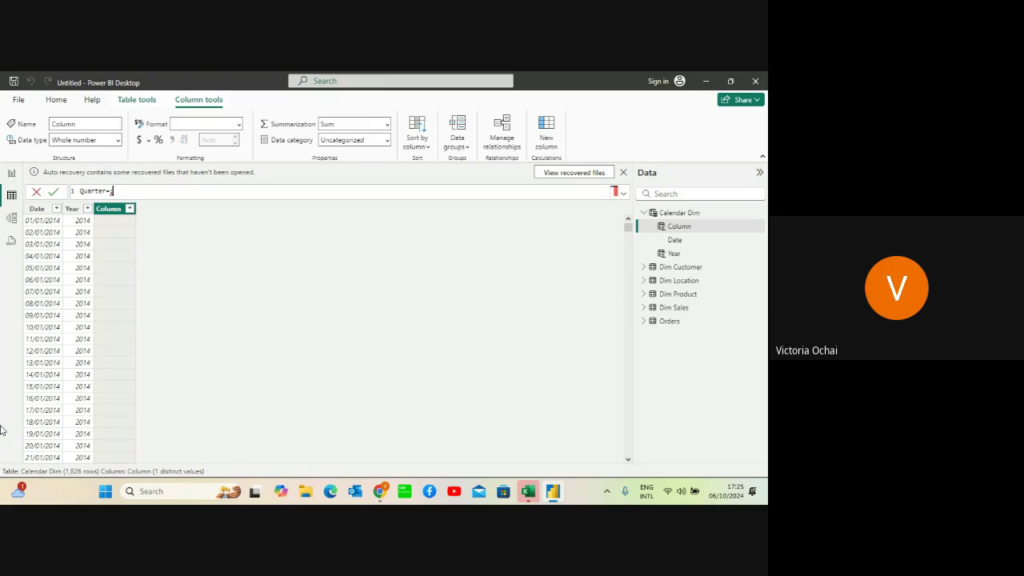
pyautogui.write('=')
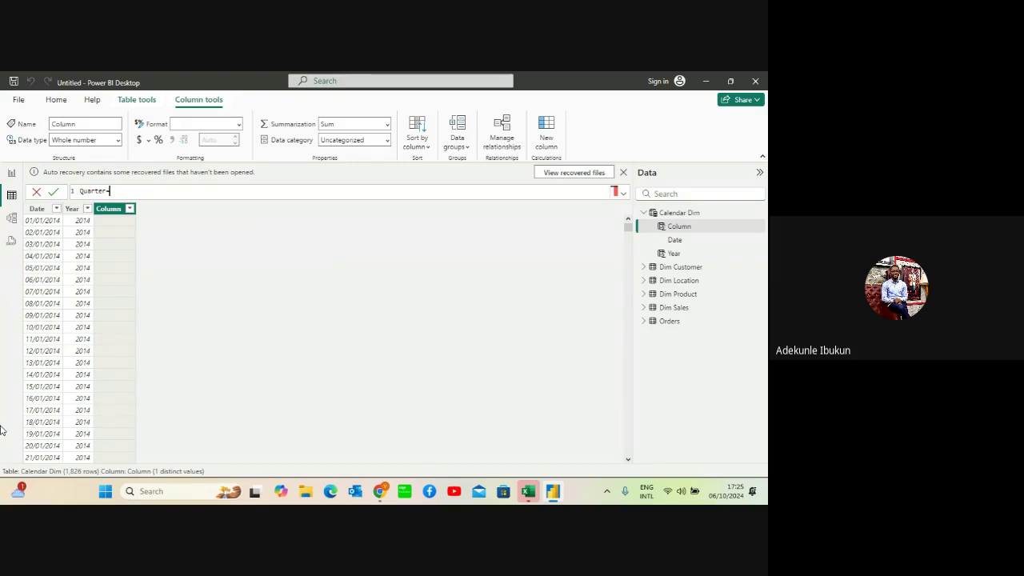
pyautogui.write('""')
pyautogui.write('Q')
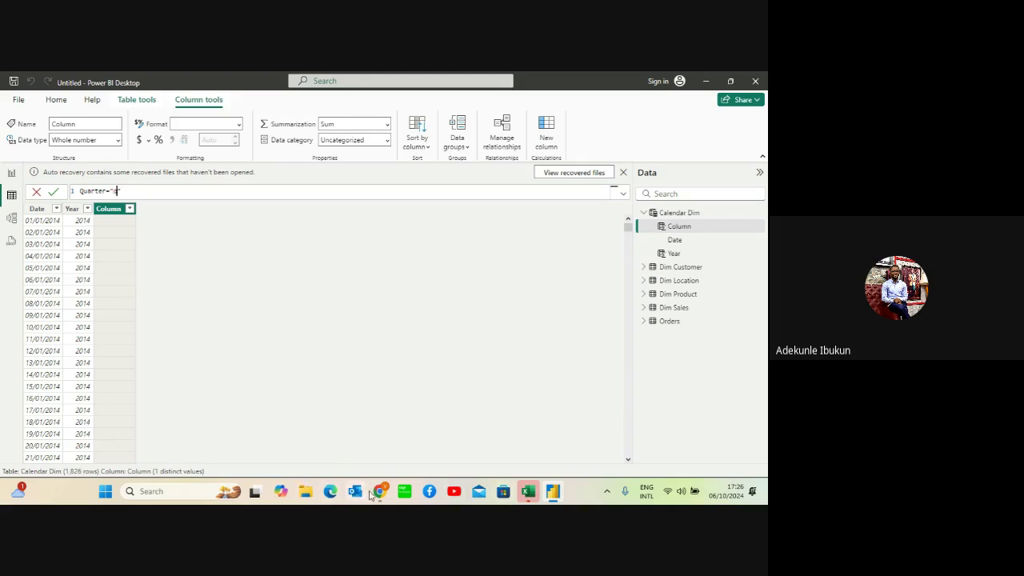
# Switch to the Google Meet call, read the quarter formula in the in-call messages, and return to Power BI Desktop
pyautogui.moveTo(379, 495)
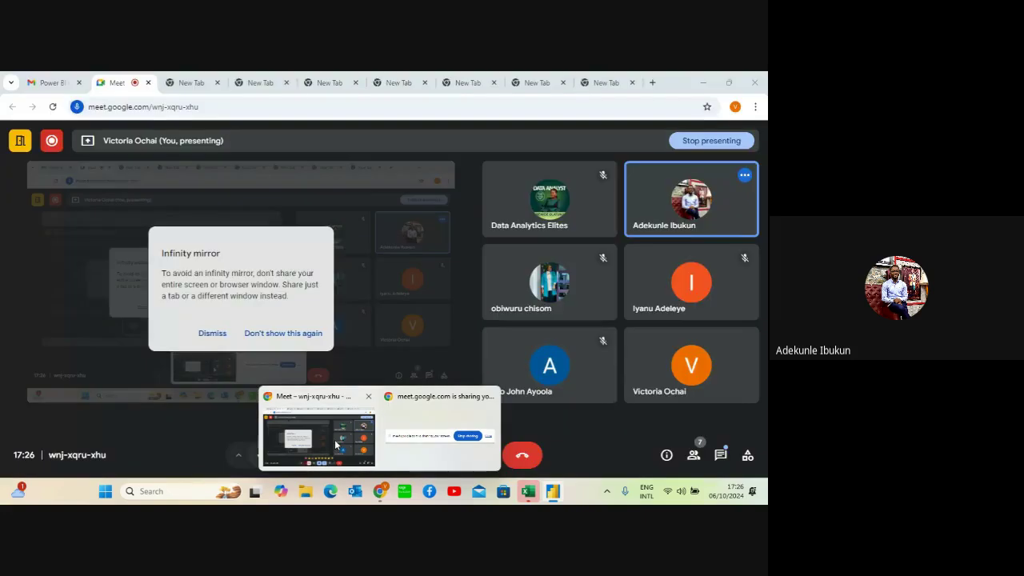
pyautogui.click(337, 446)
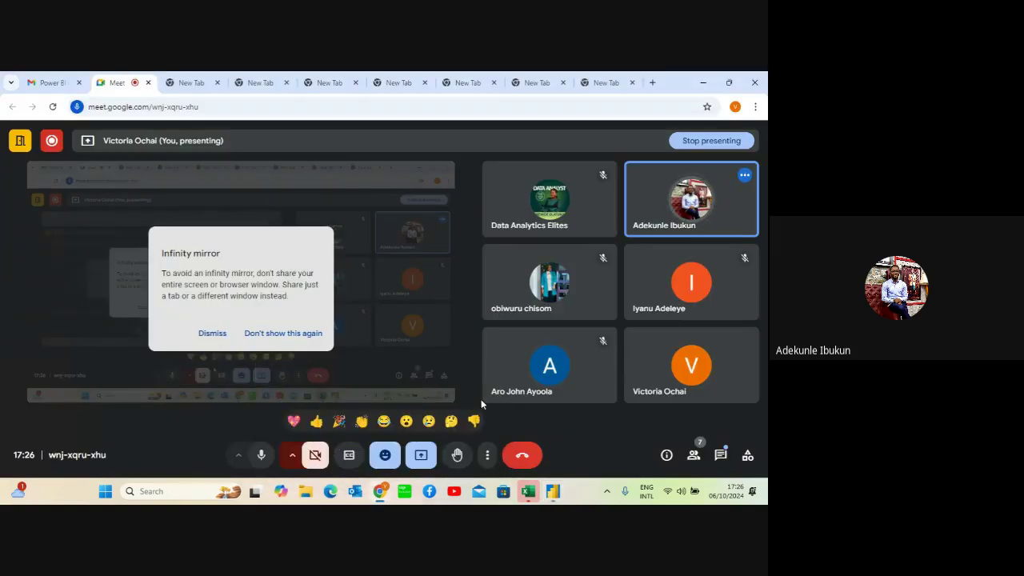
pyautogui.click(720, 455)
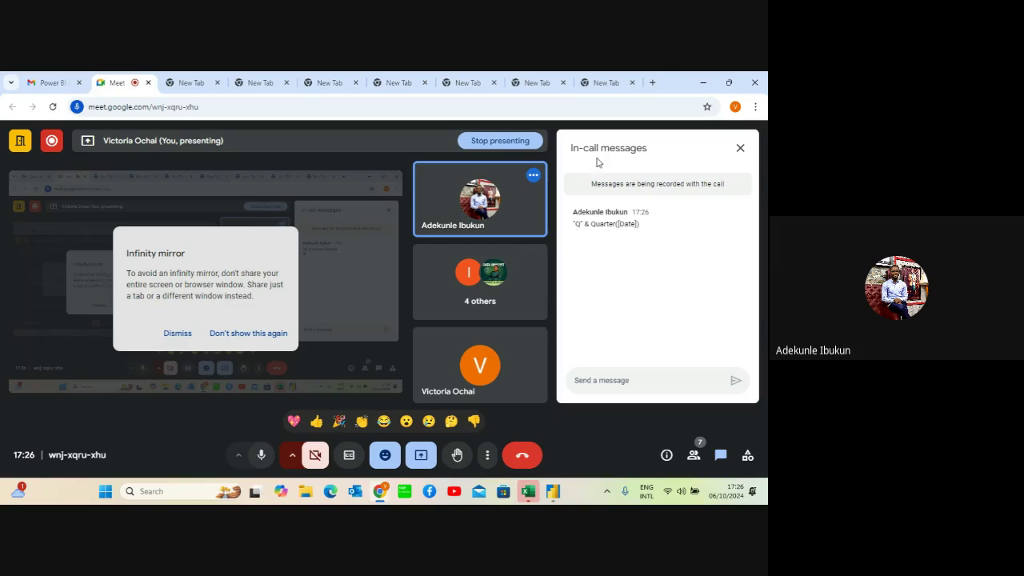
pyautogui.moveTo(544, 498)
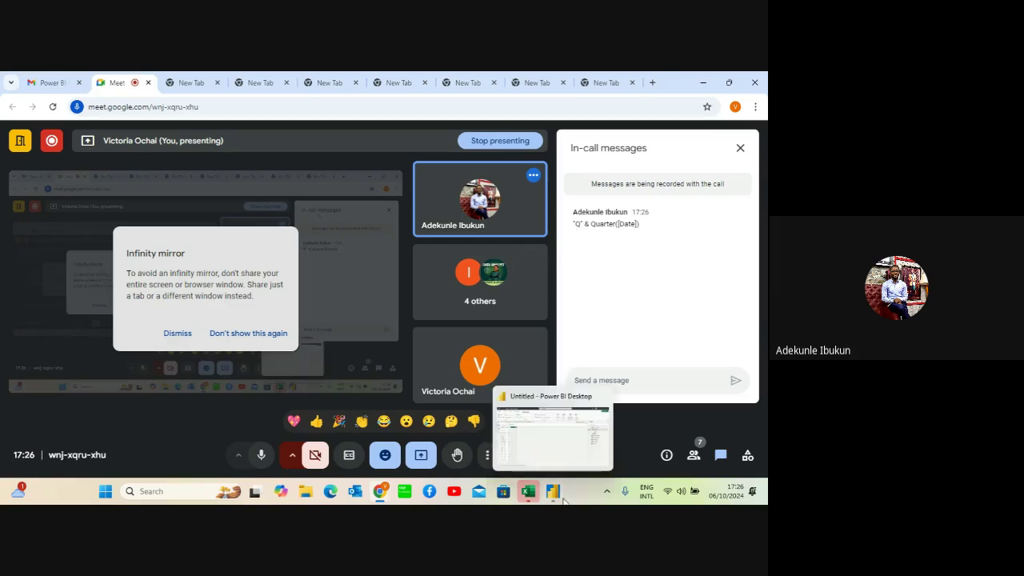
pyautogui.click(547, 452)
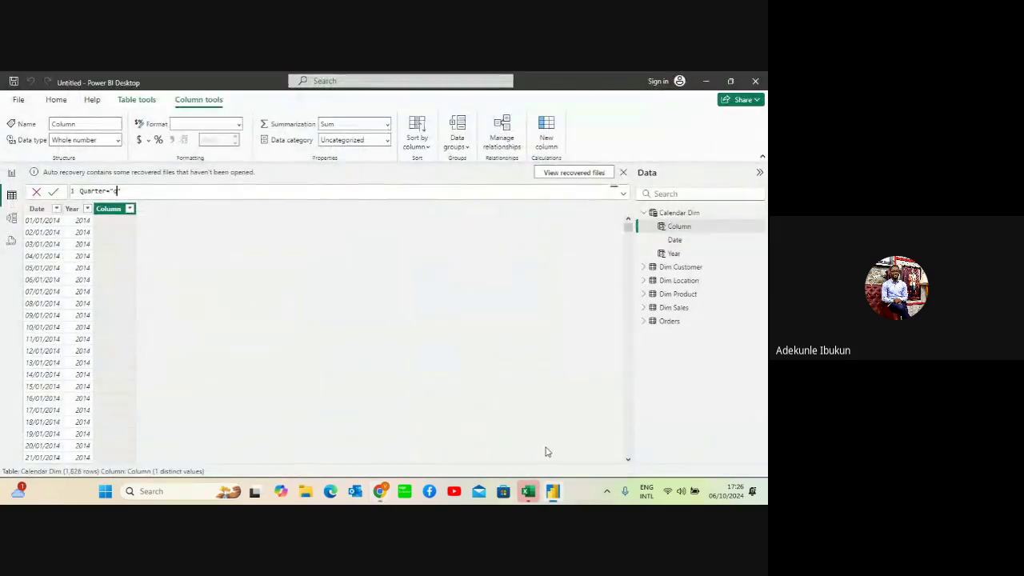
# Change the quoted letter in the Quarter formula to a capital "Q" and recheck the formula shared in the meeting chat
pyautogui.press('BackSpace')
pyautogui.write('Q')
pyautogui.press('Right')
pyautogui.write('&')
pyautogui.press('BackSpace')
pyautogui.moveTo(385, 487)
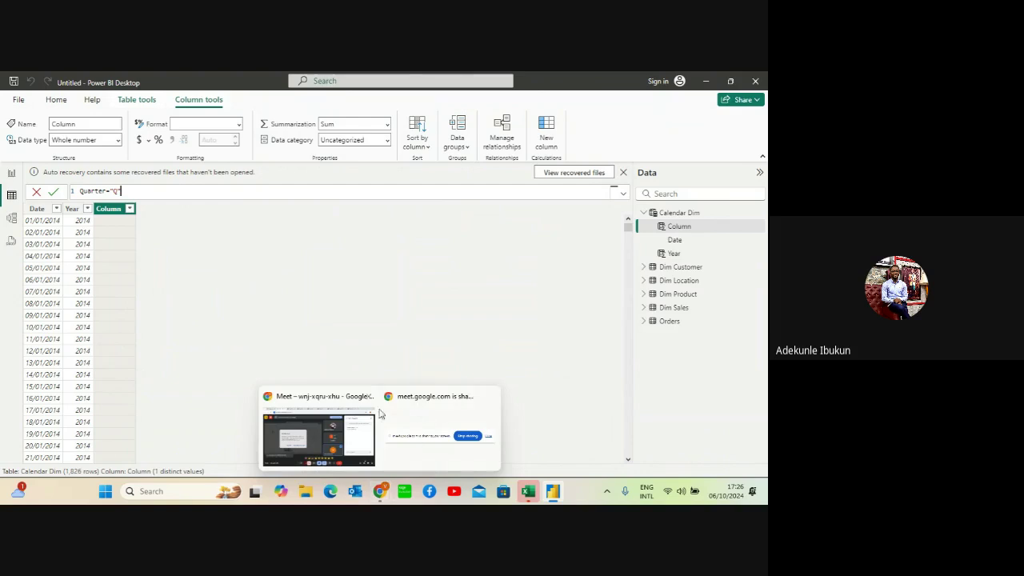
pyautogui.click(359, 436)
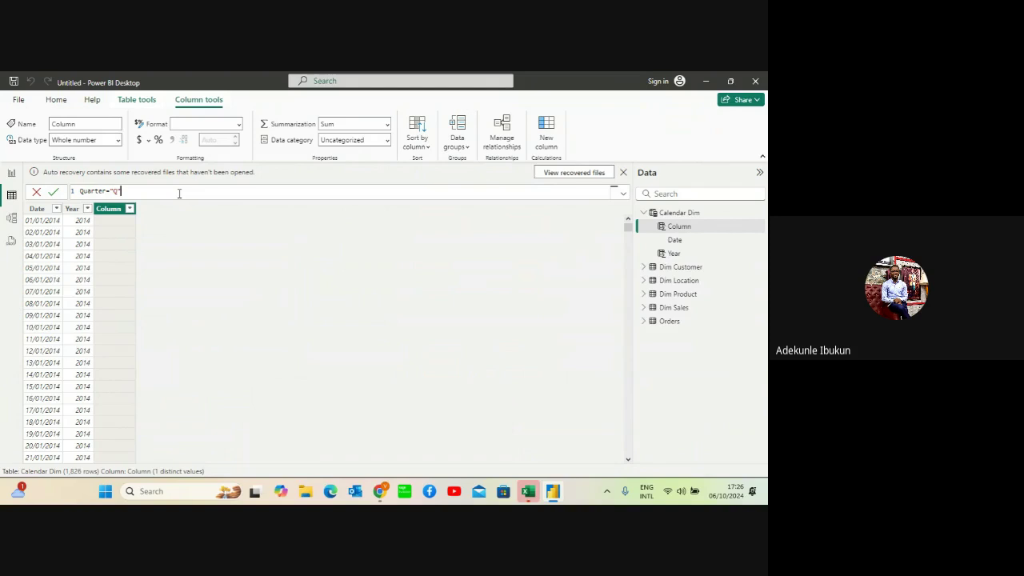
# Complete the Quarter formula by appending &QUARTER('Calendar Dim'[Date]) and commit the column
pyautogui.write('&qua')
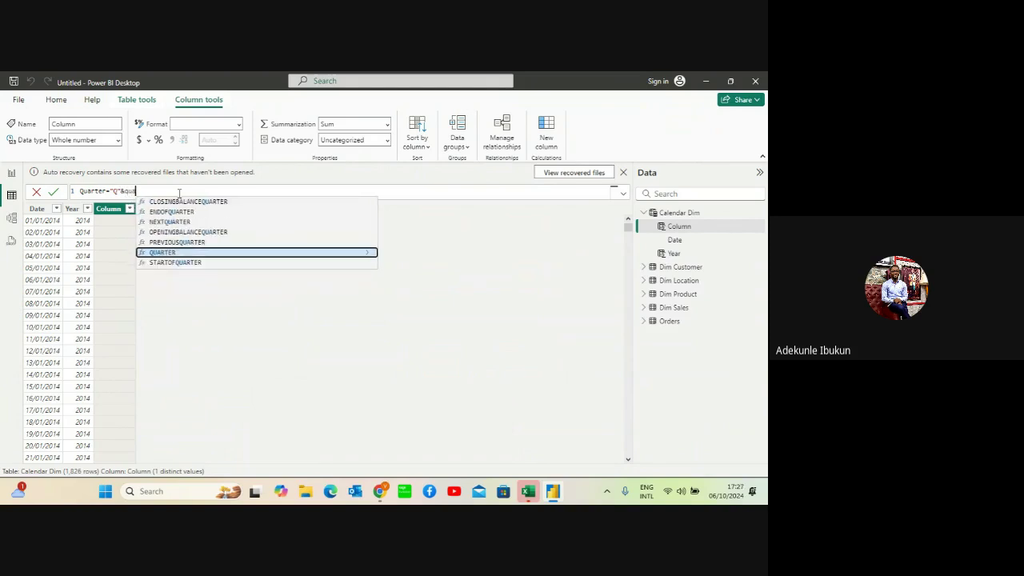
pyautogui.click(163, 254)
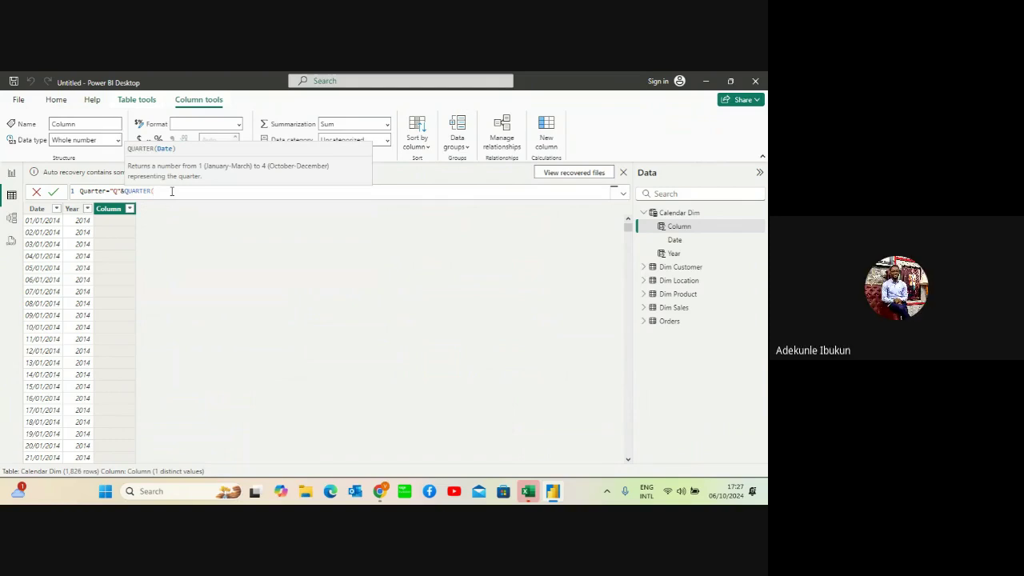
pyautogui.write('c')
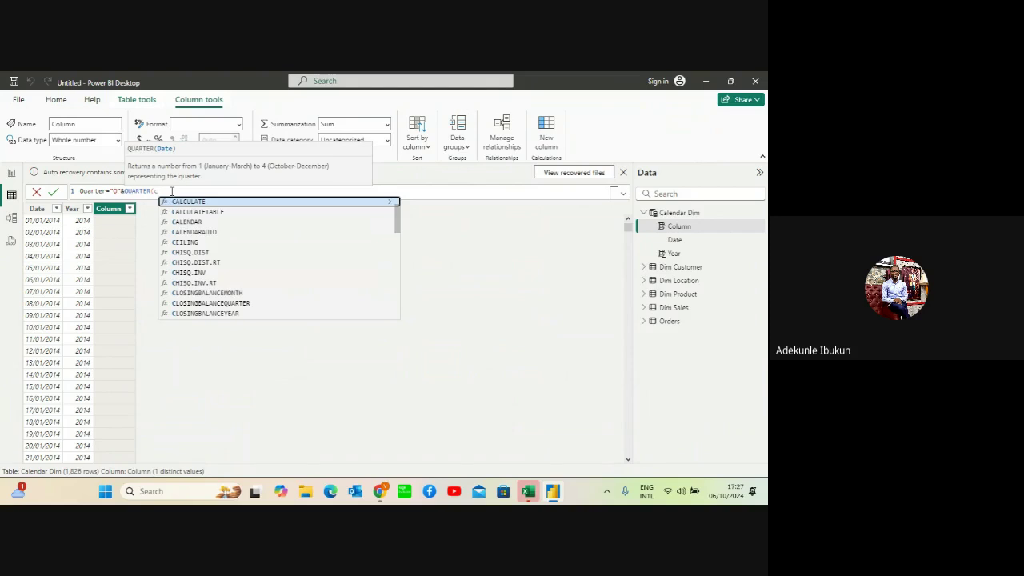
pyautogui.write('al')
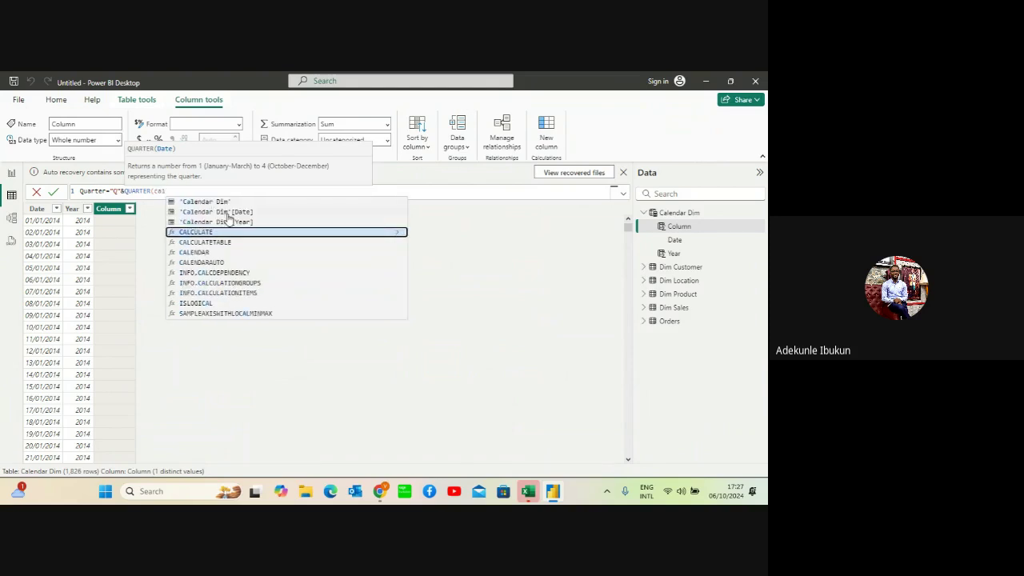
pyautogui.click(228, 212)
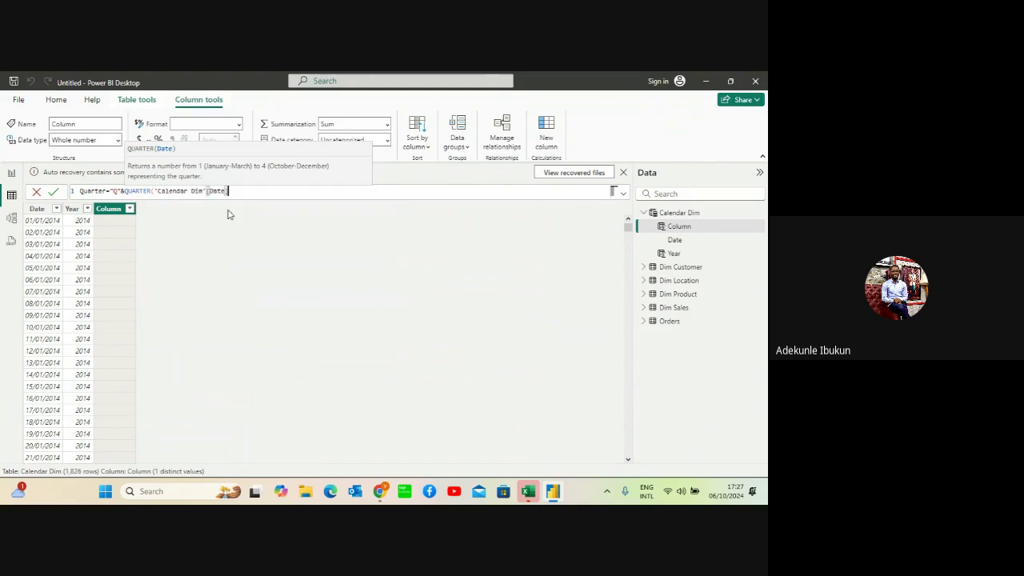
pyautogui.write(')')
pyautogui.press('Return')
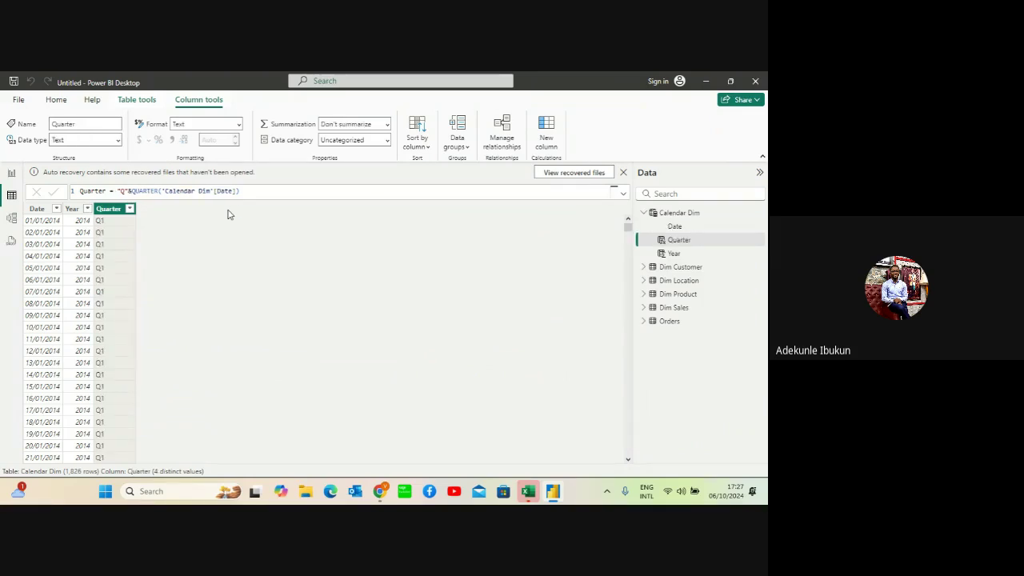
# Add a further calculated column to Calendar Dim and begin its formula with Month=FORMAT(
pyautogui.click(547, 144)
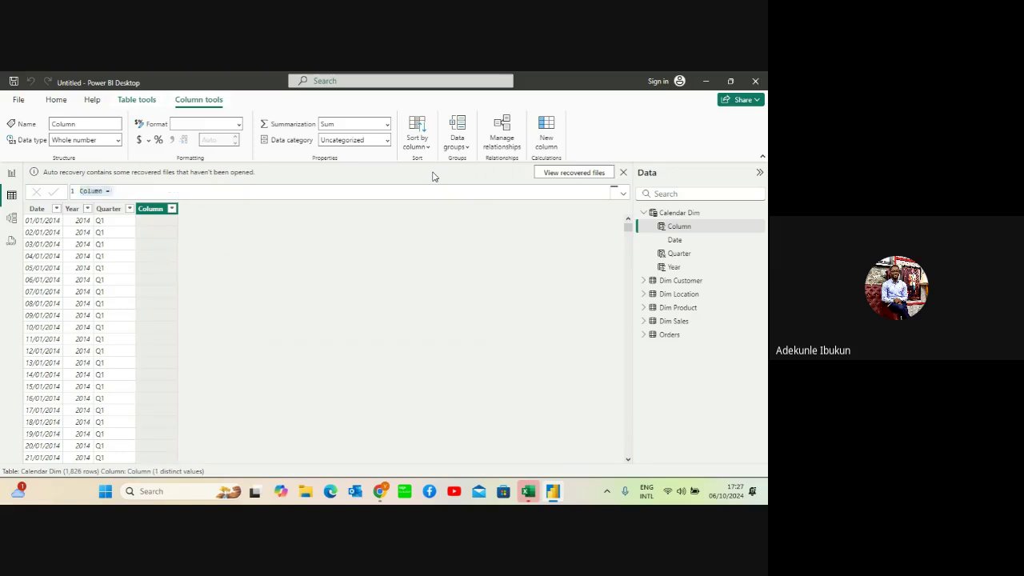
pyautogui.click(156, 189)
pyautogui.press('BackSpace')
pyautogui.press('BackSpace')
pyautogui.press('BackSpace')
pyautogui.press('BackSpace')
pyautogui.press('BackSpace')
pyautogui.press('BackSpace')
pyautogui.press('BackSpace')
pyautogui.press('BackSpace')
pyautogui.press('BackSpace')
pyautogui.write('Month=for')
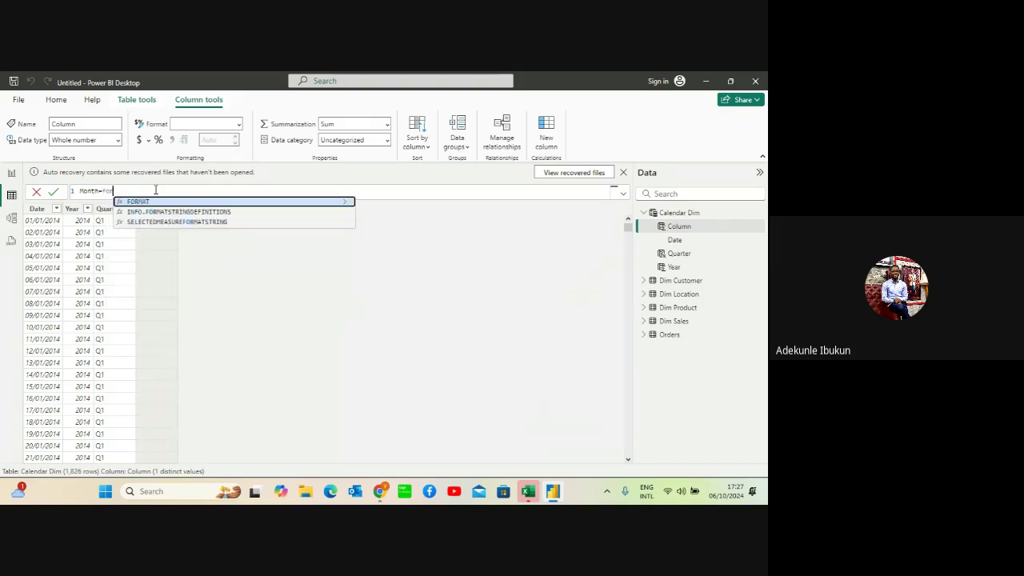
pyautogui.click(138, 200)
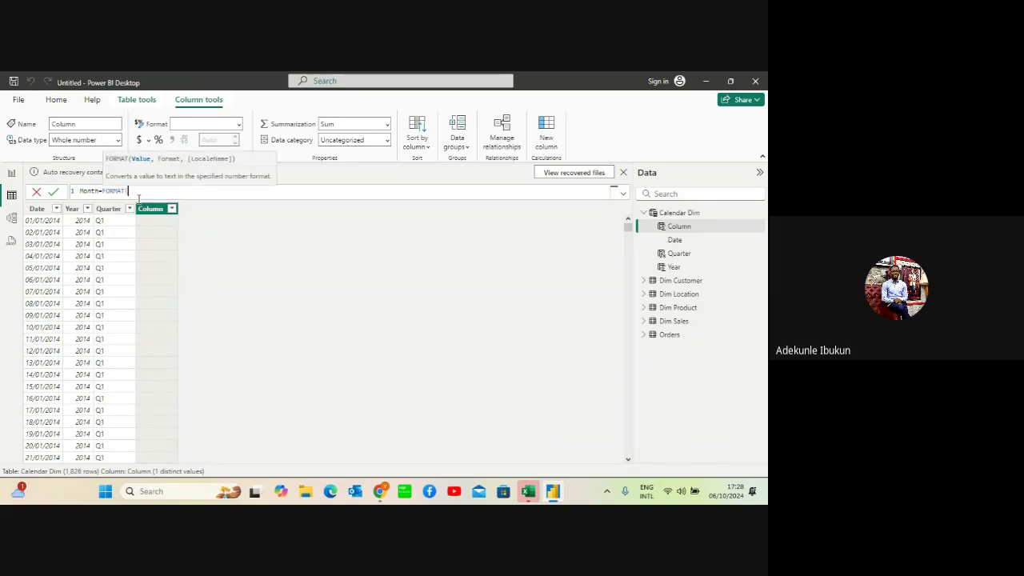
# Try to complete the Month formula with 'Calendar Dim'[Date] as the value and "mmm" as the format, and commit it
pyautogui.write('c')
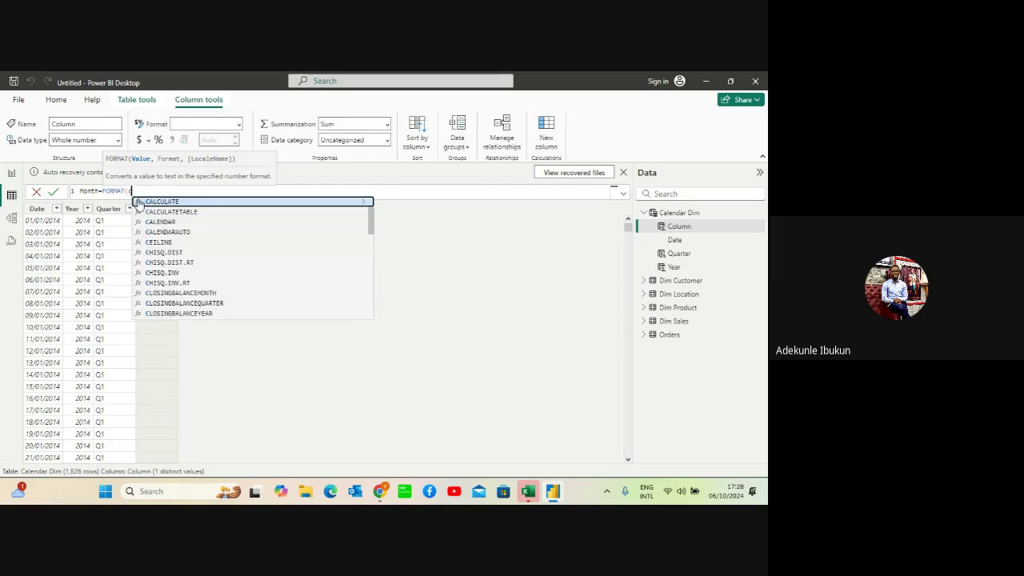
pyautogui.write('al')
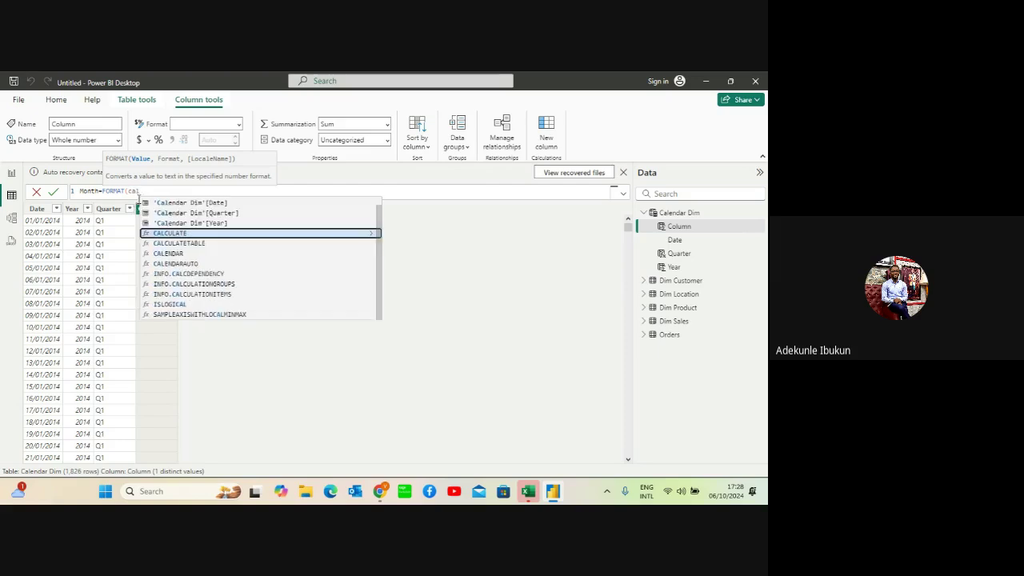
pyautogui.click(208, 205)
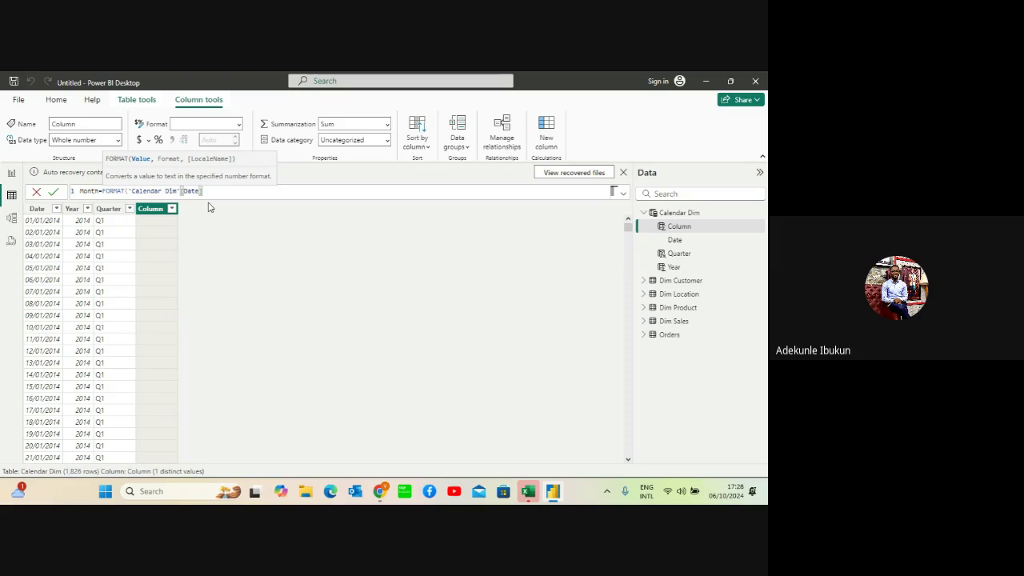
pyautogui.write(',')
pyautogui.write('""mmm')
pyautogui.write('"')
pyautogui.write(')')
pyautogui.press('Return')
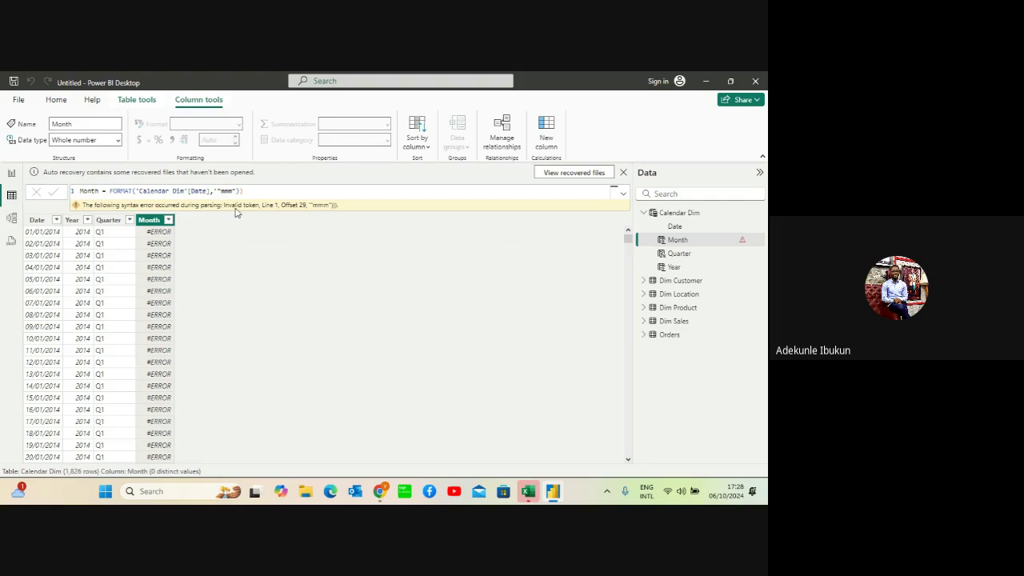
# Correct the Month formula to FORMAT('Calendar Dim'[Date],"mmm") by removing the surplus characters, and commit it
pyautogui.click(243, 191)
pyautogui.press('BackSpace')
pyautogui.press('Return')
pyautogui.click(246, 192)
pyautogui.press('BackSpace')
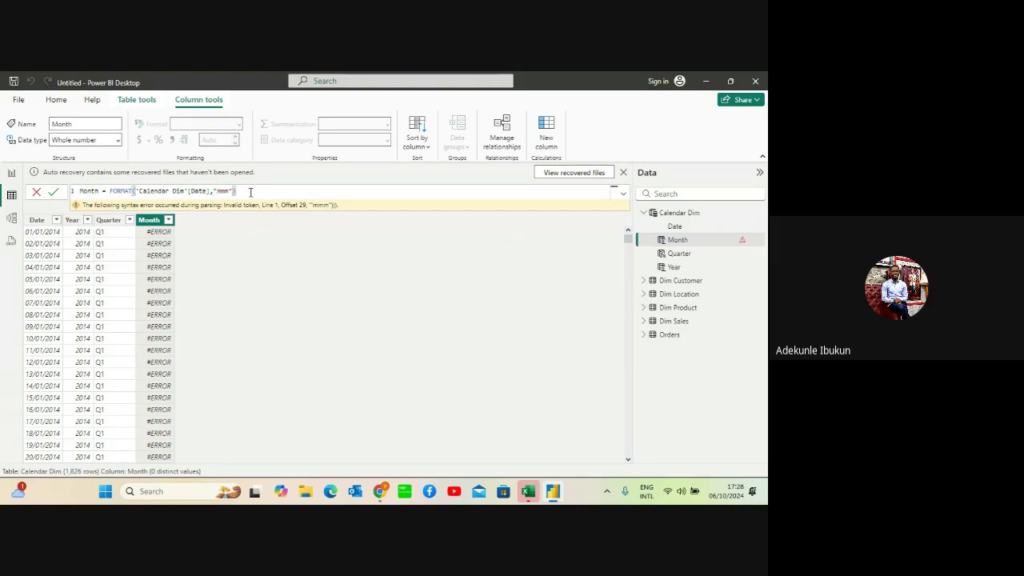
pyautogui.press('Return')
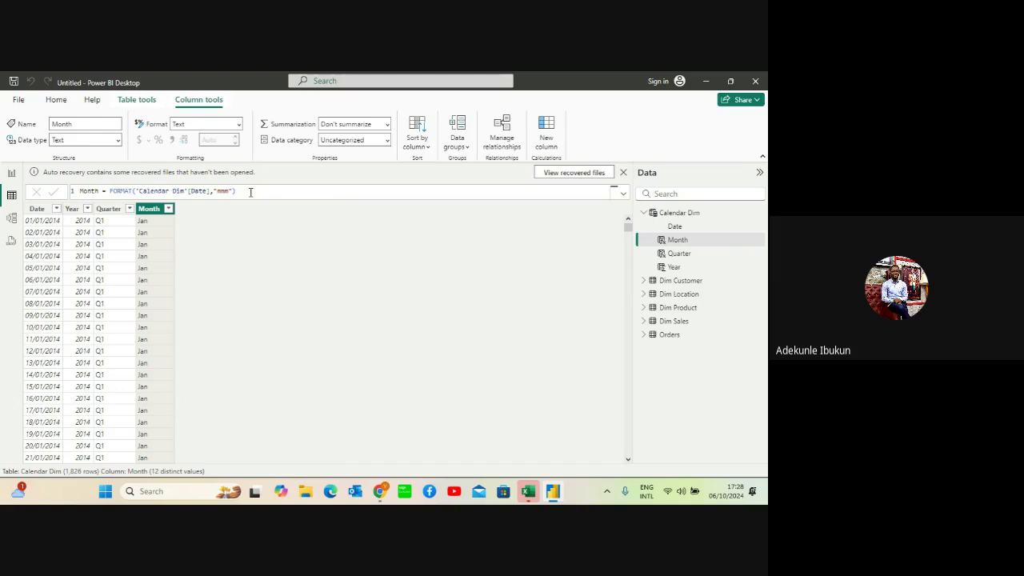
# Add another calculated column to Calendar Dim and begin its formula with Week day=FORMAT('Calendar Dim'[Date]
pyautogui.click(546, 130)
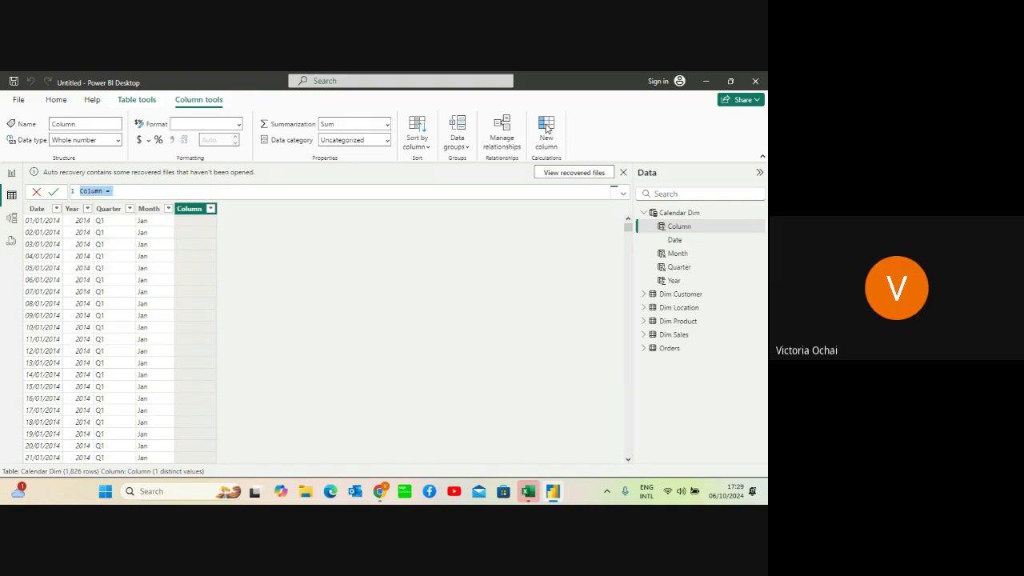
pyautogui.press('BackSpace')
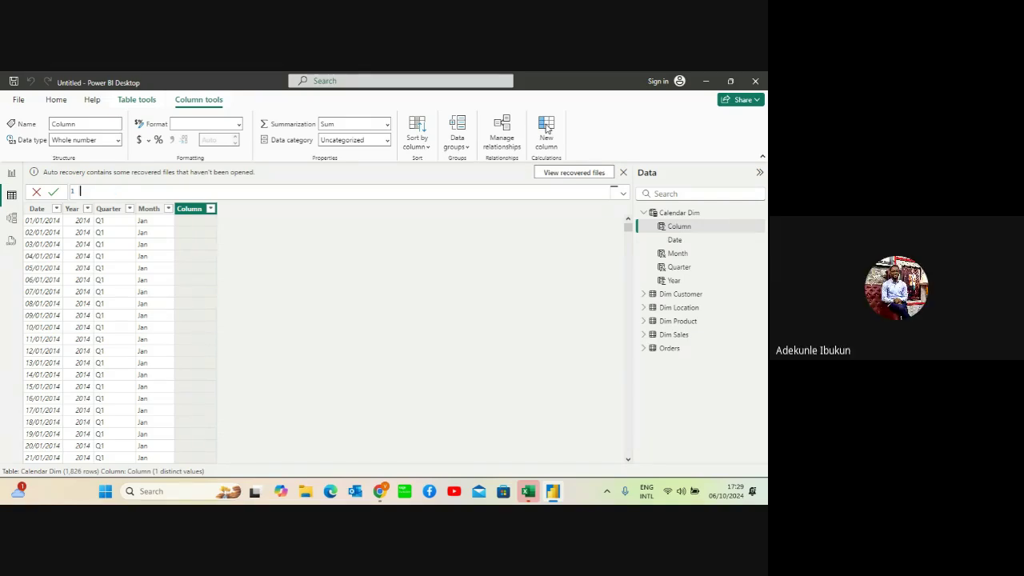
pyautogui.write('Week day=Fo')
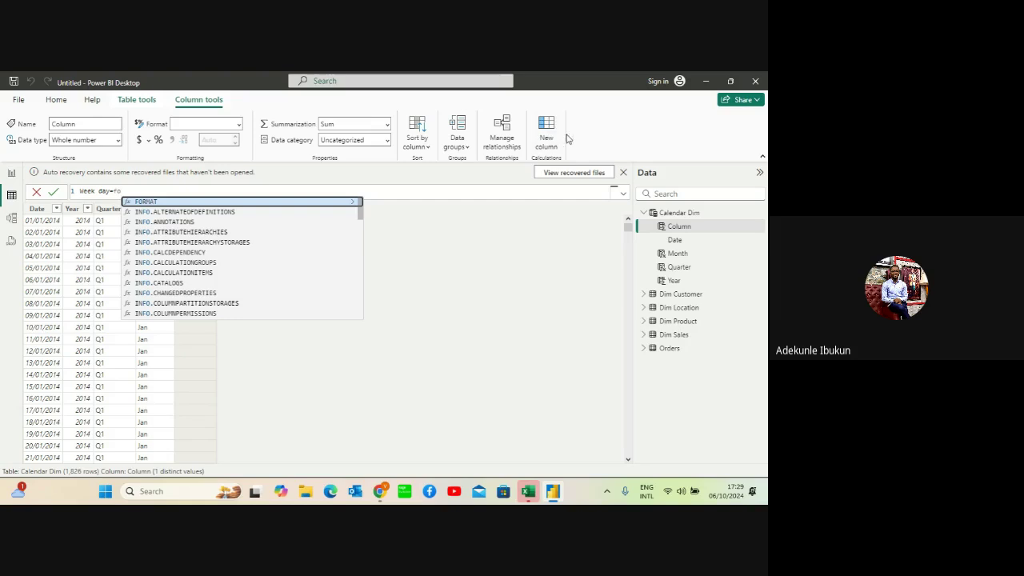
pyautogui.click(305, 204)
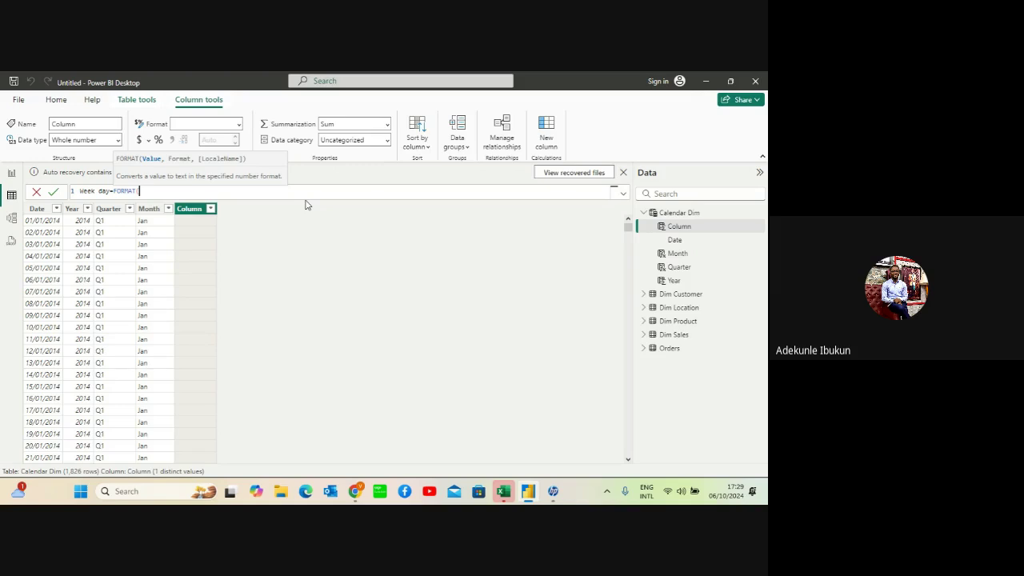
pyautogui.write('c')
pyautogui.press('BackSpace')
pyautogui.write('cal')
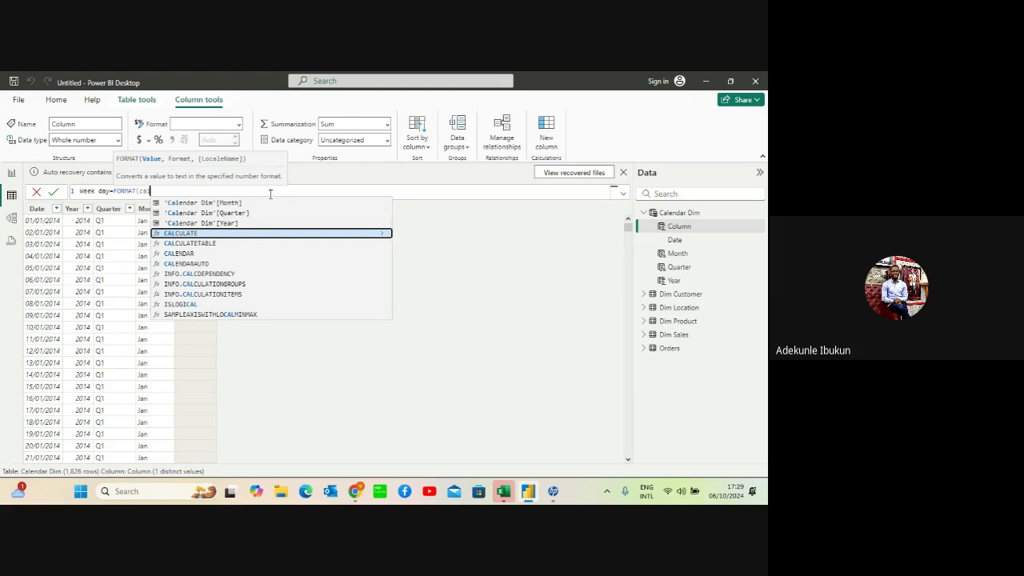
pyautogui.press('BackSpace')
pyautogui.press('BackSpace')
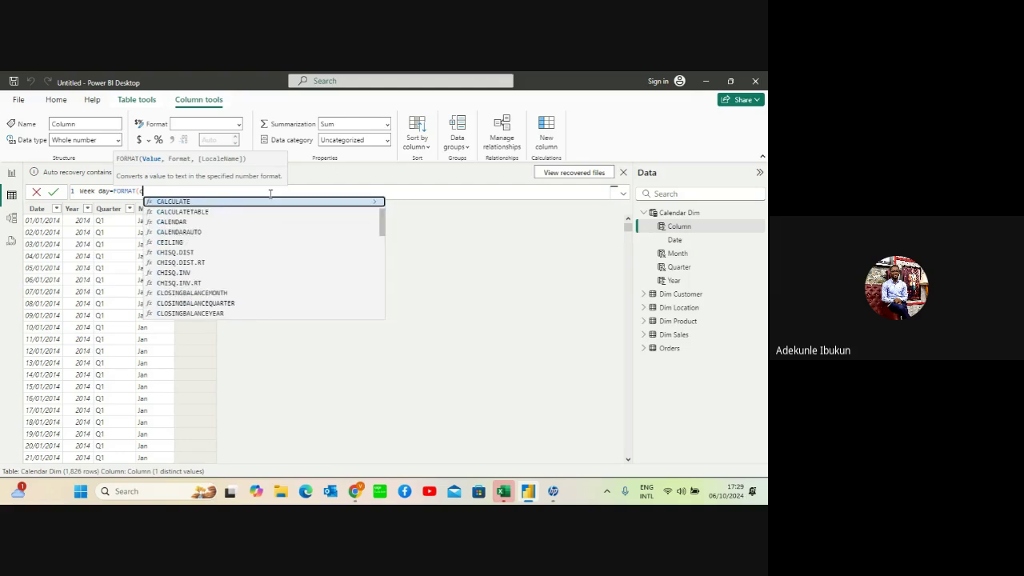
pyautogui.write('Cale')
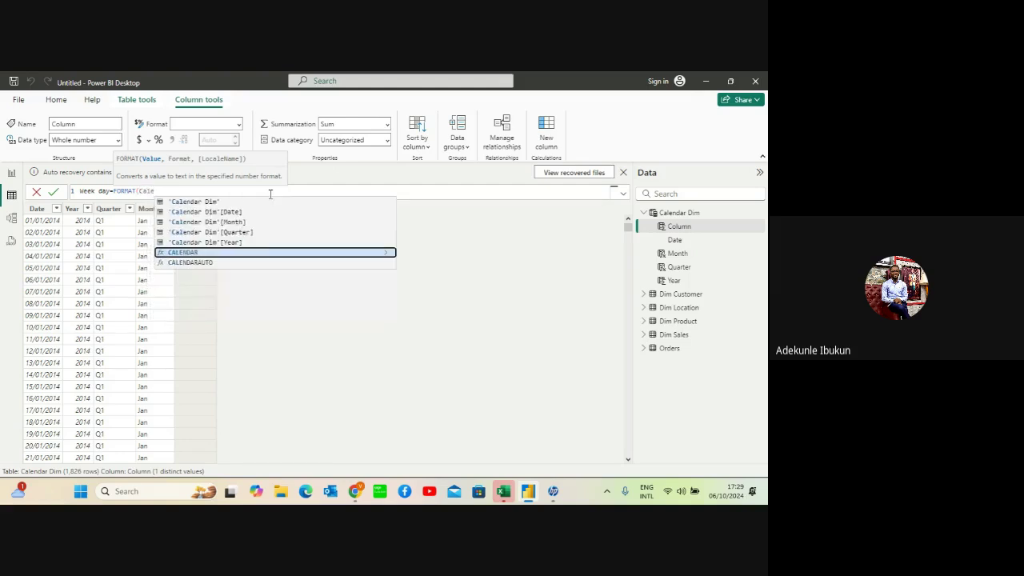
pyautogui.click(229, 212)
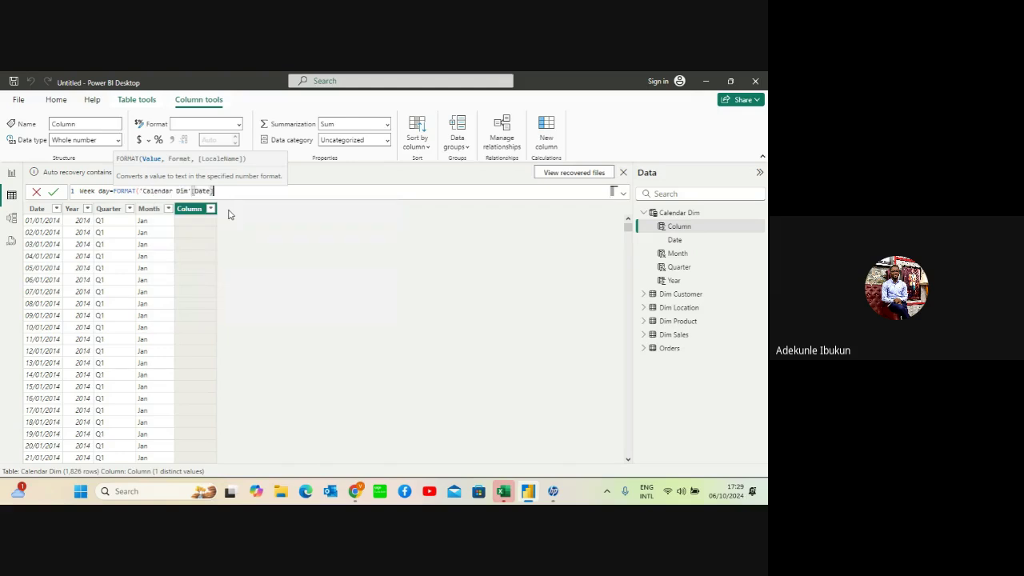
# Complete the Week day formula with "ddd" as the format and commit the column
pyautogui.write(',')
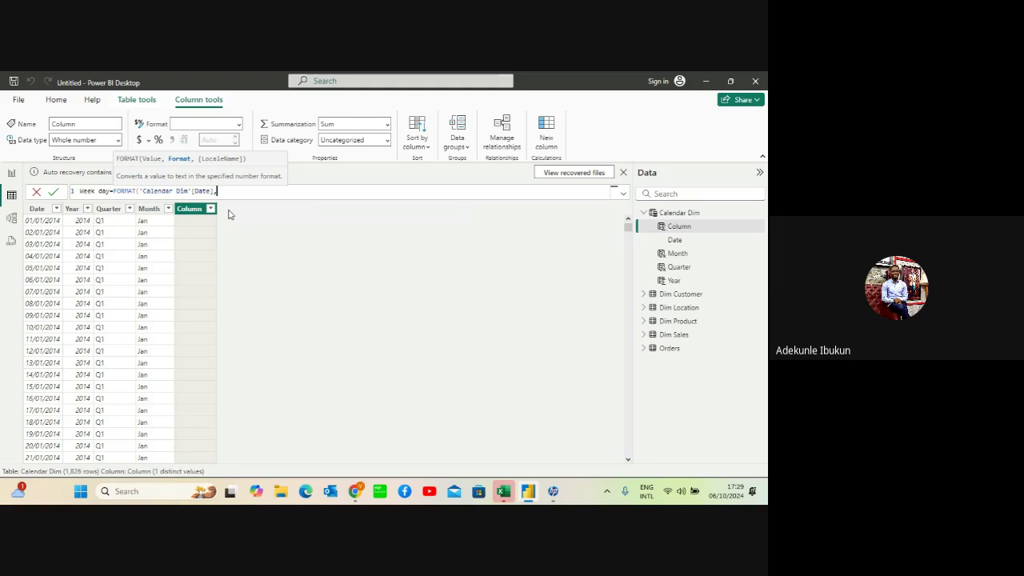
pyautogui.write('"ddd")')
pyautogui.press('BackSpace')
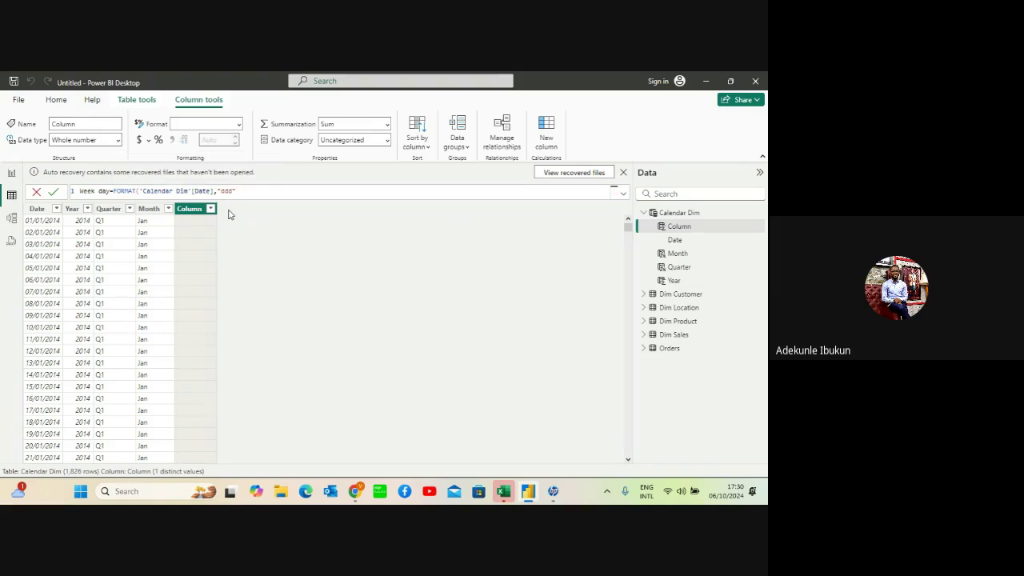
pyautogui.write(')')
pyautogui.press('Return')
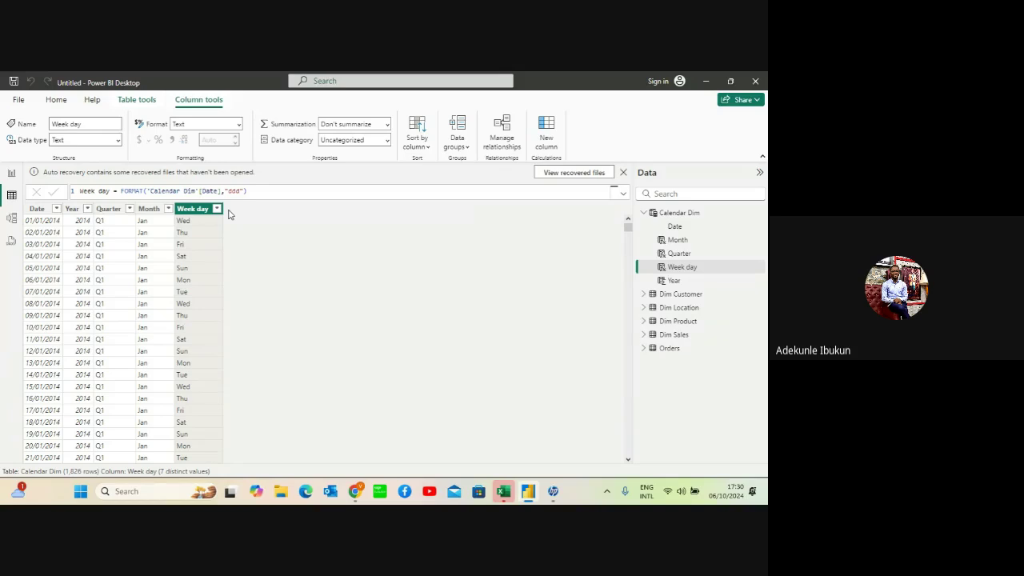
# Add a further calculated column to Calendar Dim and clear its default formula text
pyautogui.click(545, 128)
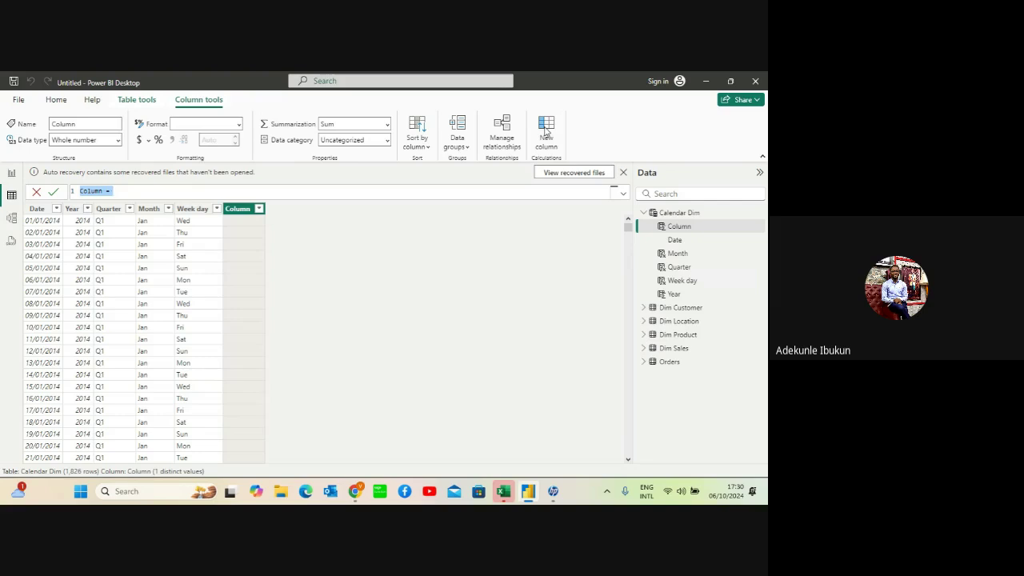
pyautogui.click(158, 189)
pyautogui.press('BackSpace')
pyautogui.press('BackSpace')
pyautogui.press('BackSpace')
pyautogui.press('BackSpace')
pyautogui.press('BackSpace')
pyautogui.press('BackSpace')
pyautogui.press('BackSpace')
pyautogui.press('BackSpace')
pyautogui.press('BackSpace')
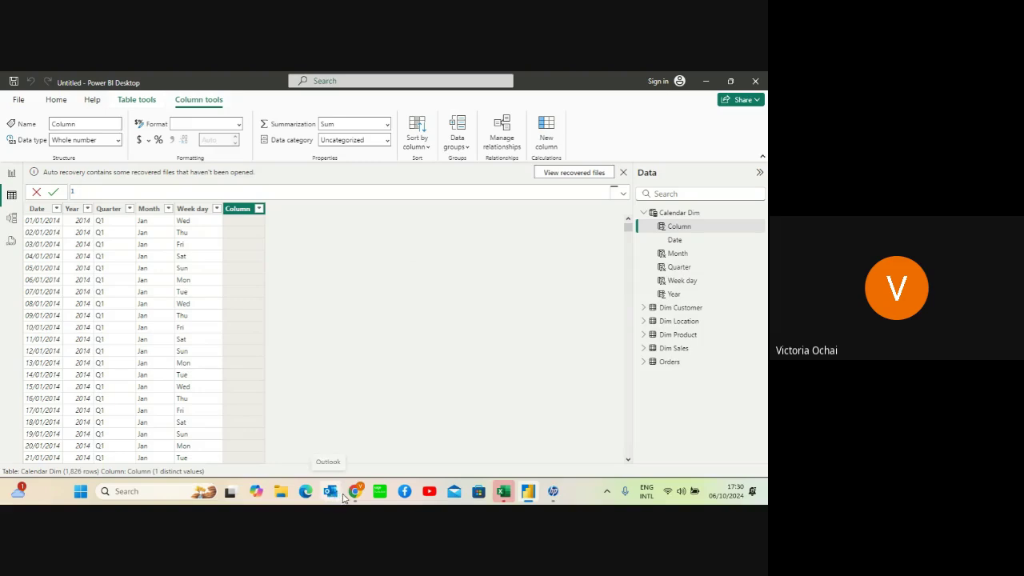
# Switch to the Google Meet window, close the in-call messages, dismiss the infinity mirror notice and return to Power BI Desktop
pyautogui.moveTo(354, 491)
pyautogui.click(340, 451)
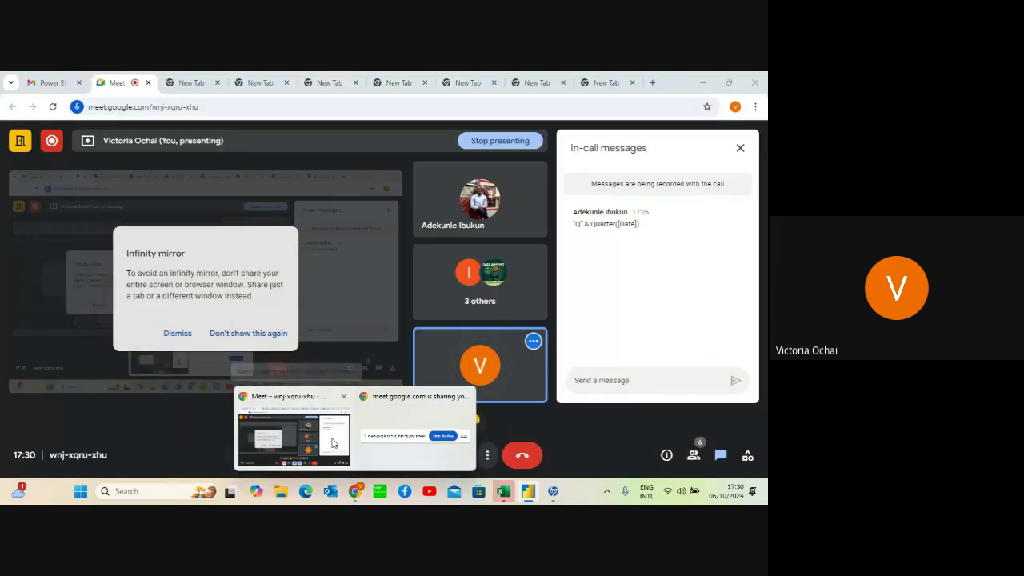
pyautogui.click(740, 147)
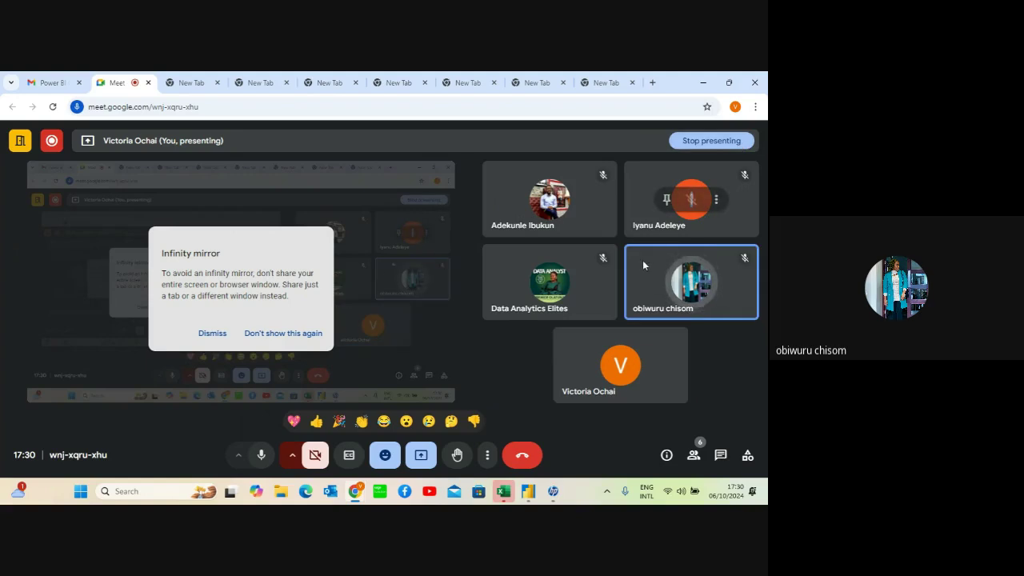
pyautogui.click(212, 333)
pyautogui.moveTo(503, 489)
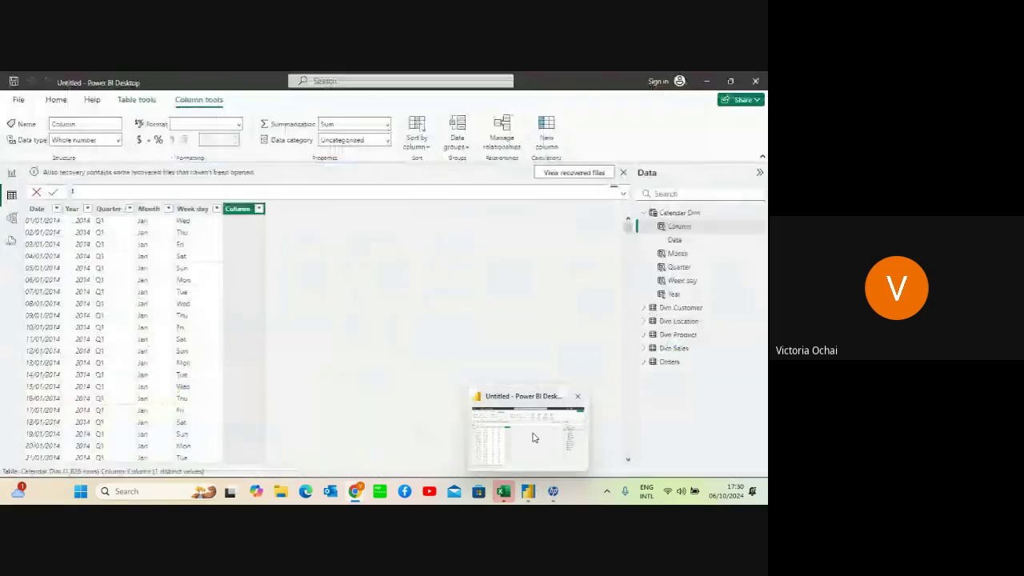
pyautogui.click(534, 438)
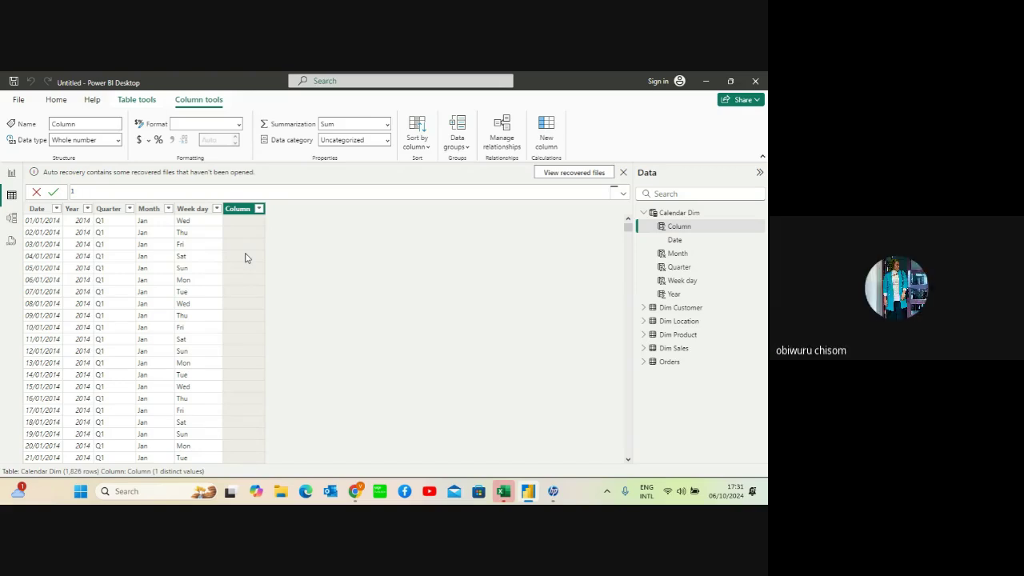
# Name the new calculated column Weeknum at the start of its formula, followed by an equals sign
pyautogui.write('W')
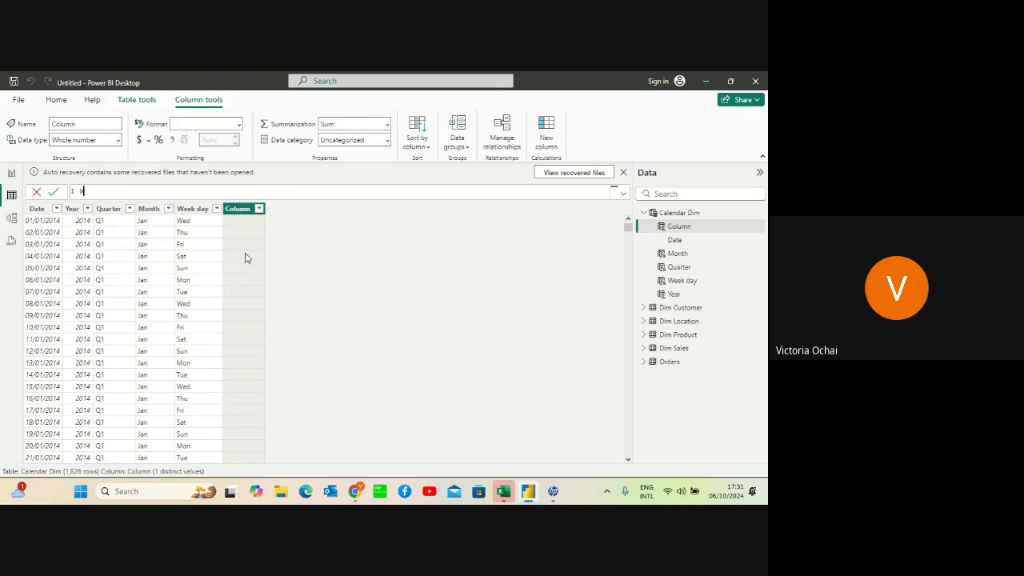
pyautogui.write('eeknum')
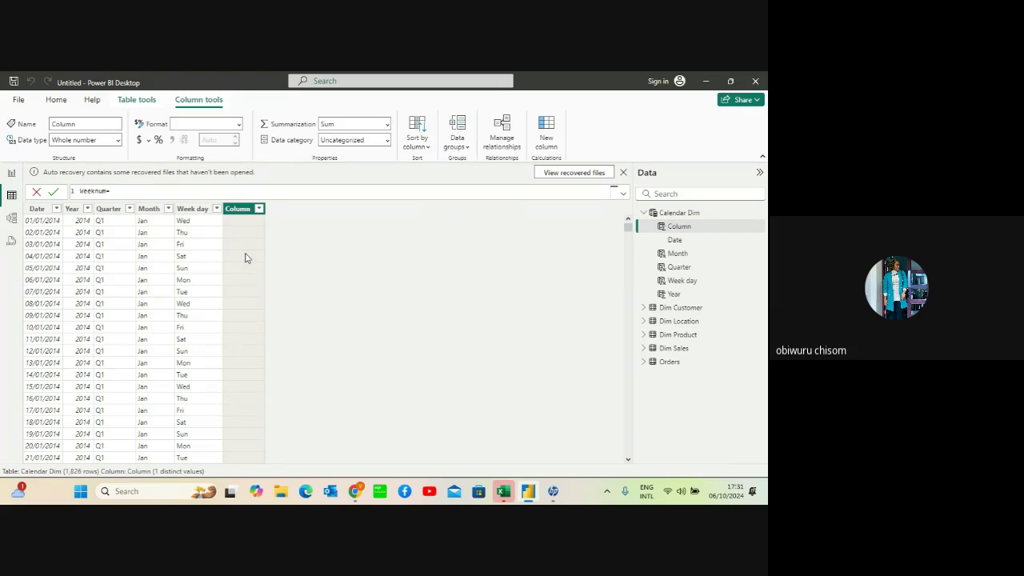
pyautogui.write('=')
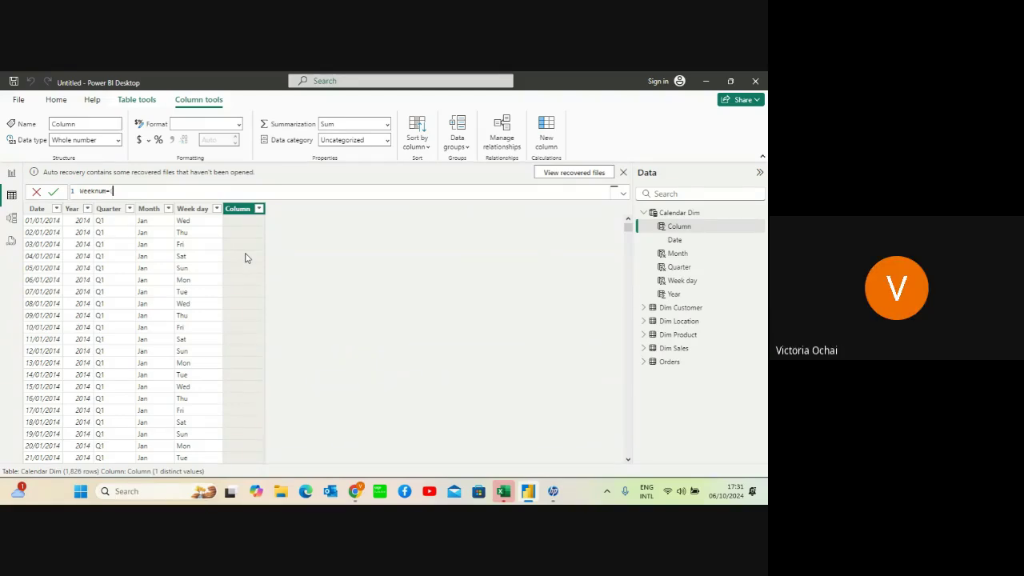
pyautogui.write('we')
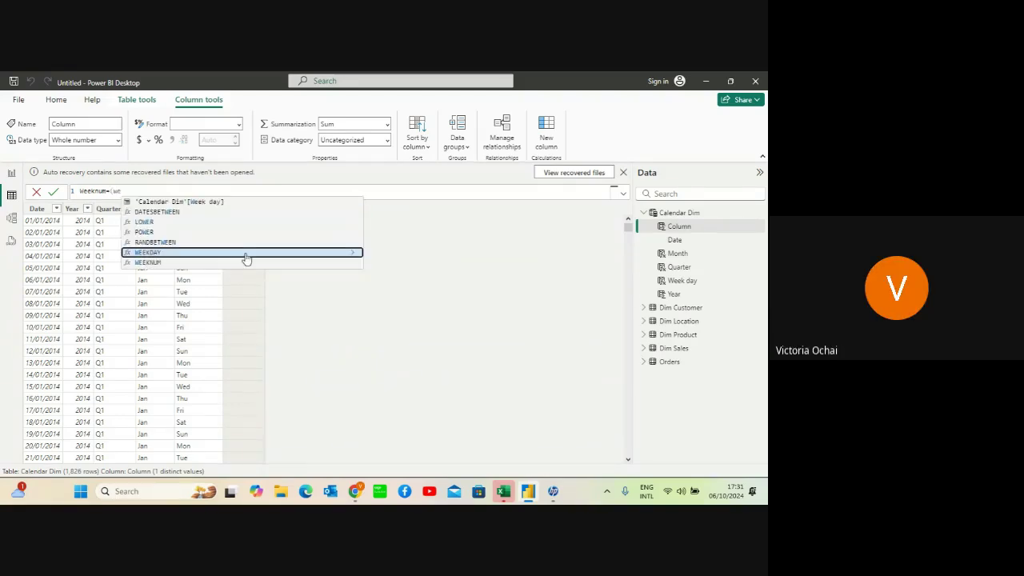
pyautogui.click(174, 264)
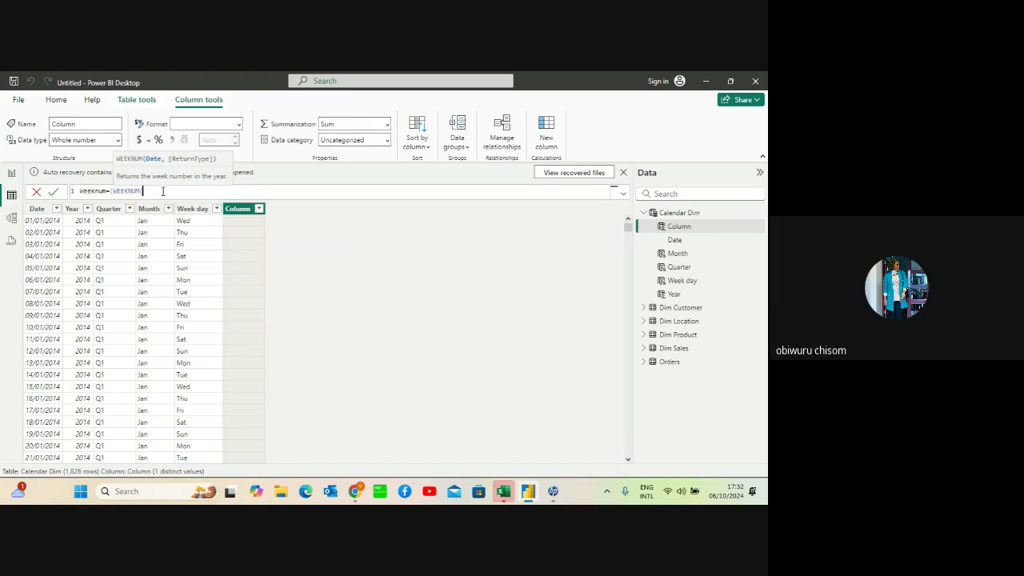
pyautogui.write('cl')
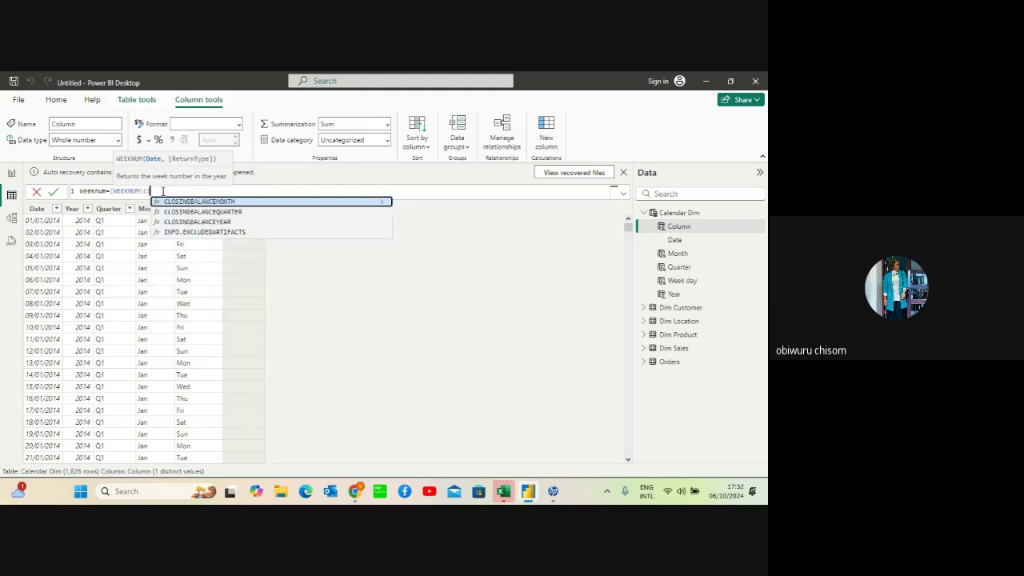
pyautogui.press('BackSpace')
pyautogui.write('al')
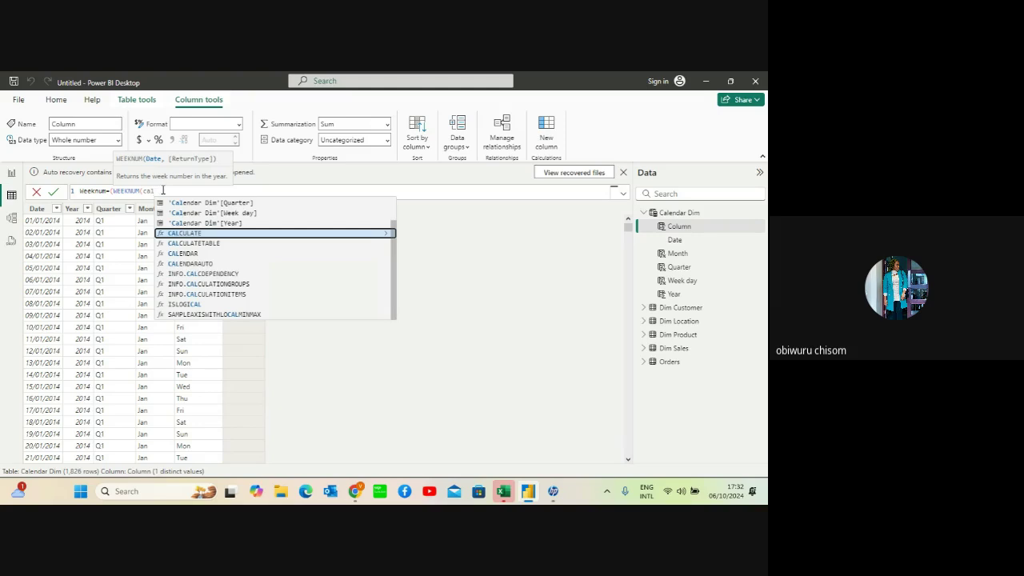
pyautogui.press('BackSpace')
pyautogui.press('BackSpace')
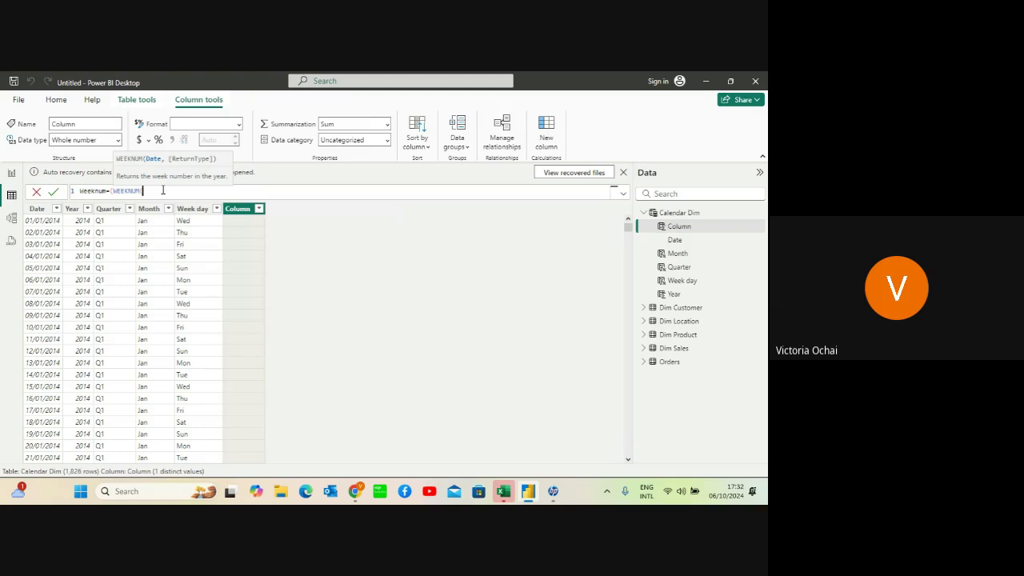
pyautogui.press('BackSpace')
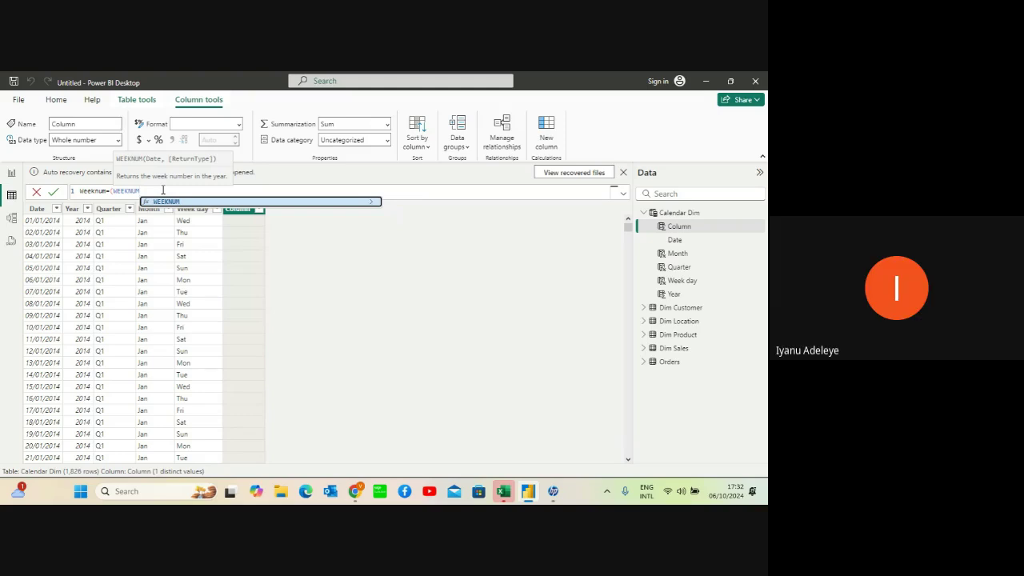
pyautogui.press('BackSpace')
pyautogui.press('BackSpace')
pyautogui.press('BackSpace')
pyautogui.press('BackSpace')
pyautogui.press('BackSpace')
pyautogui.press('BackSpace')
pyautogui.press('BackSpace')
pyautogui.press('BackSpace')
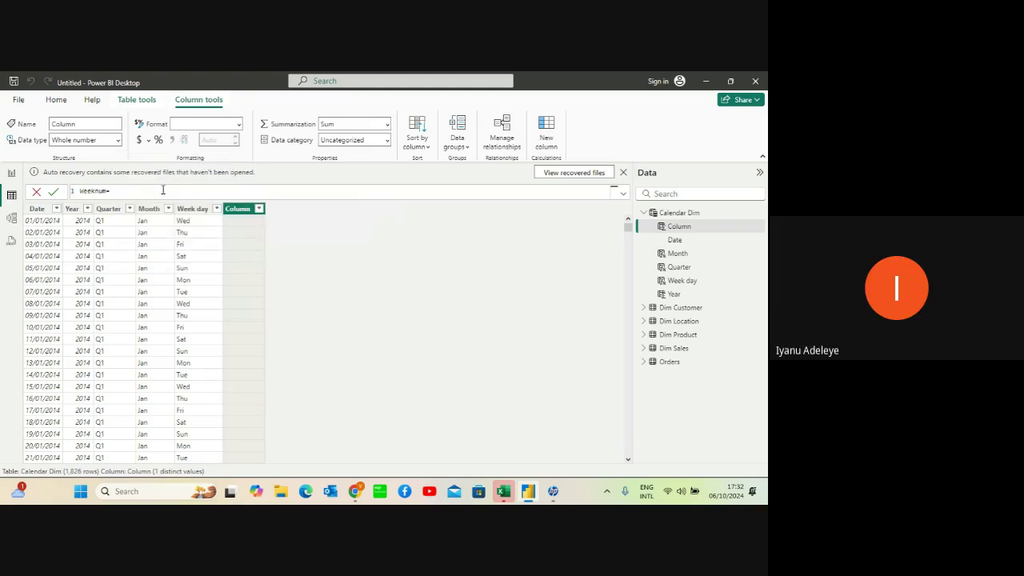
# Start the Weeknum formula with the WEEKNUM function, using 'Calendar Dim'[Date] as its date argument
pyautogui.write('w')
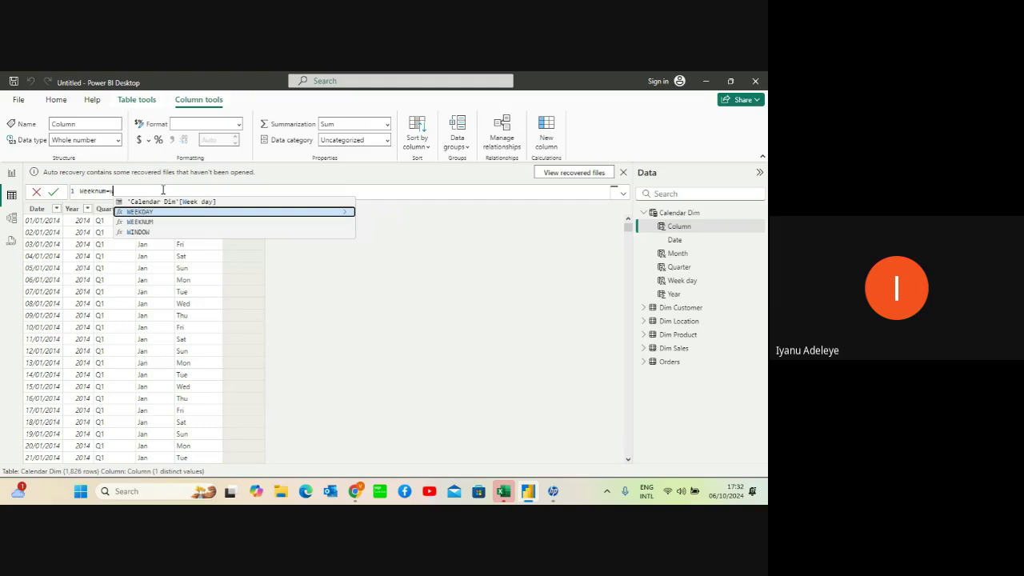
pyautogui.click(152, 221)
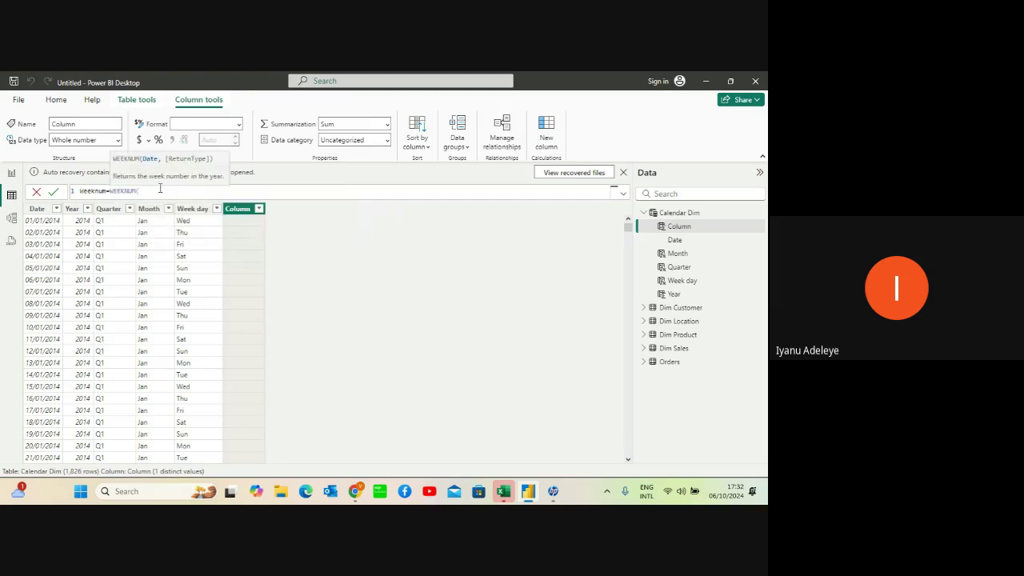
pyautogui.write('cale')
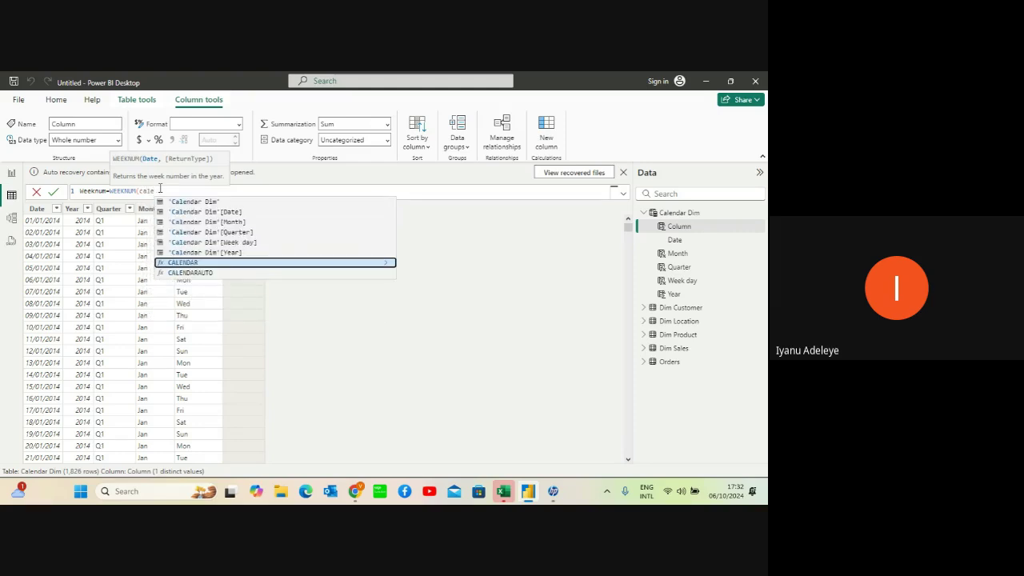
pyautogui.click(183, 212)
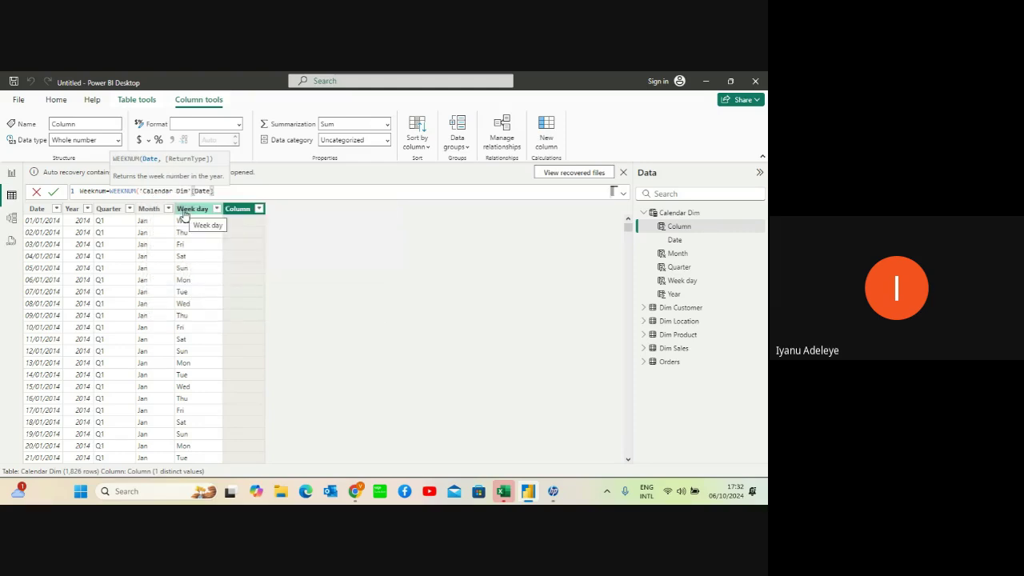
# Complete the Weeknum formula with return type 1, where the week begins on Sunday, and commit the column
pyautogui.write(',')
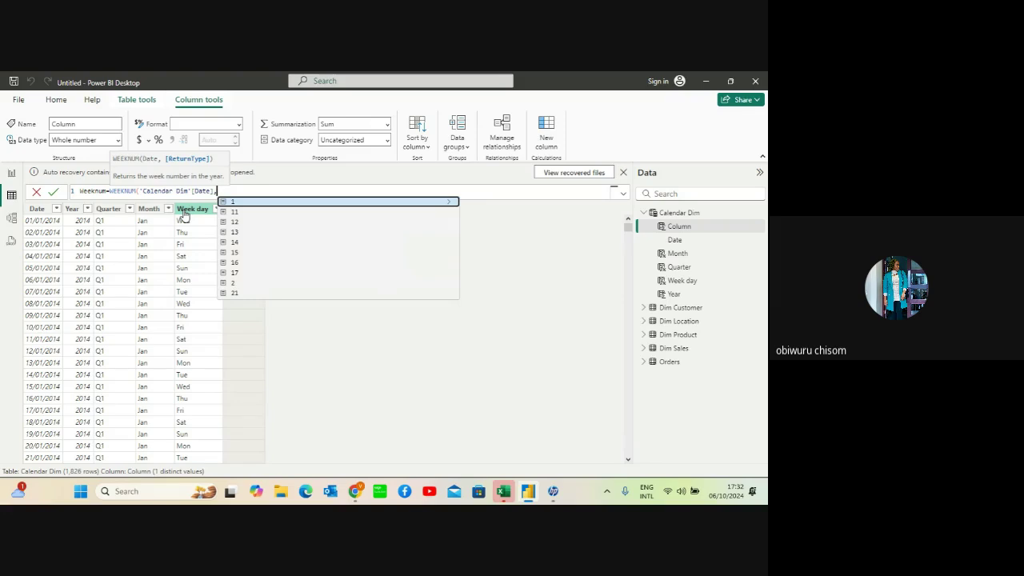
pyautogui.click(453, 204)
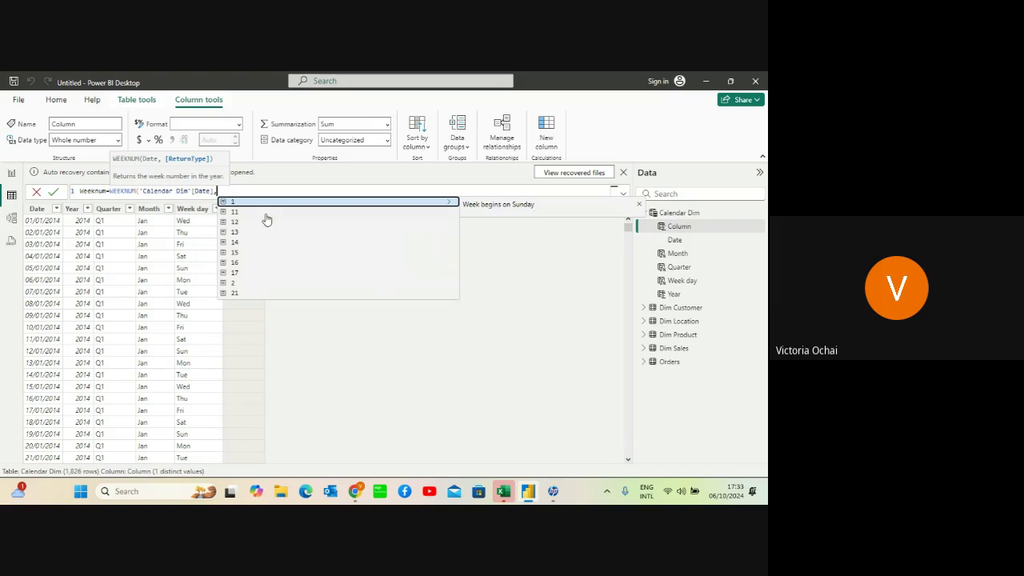
pyautogui.click(245, 284)
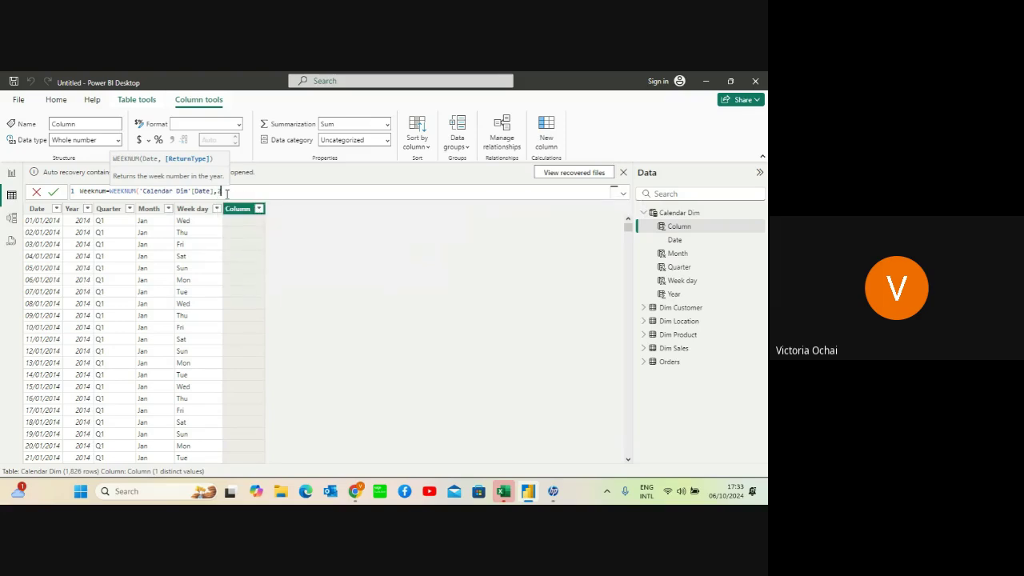
pyautogui.press('BackSpace')
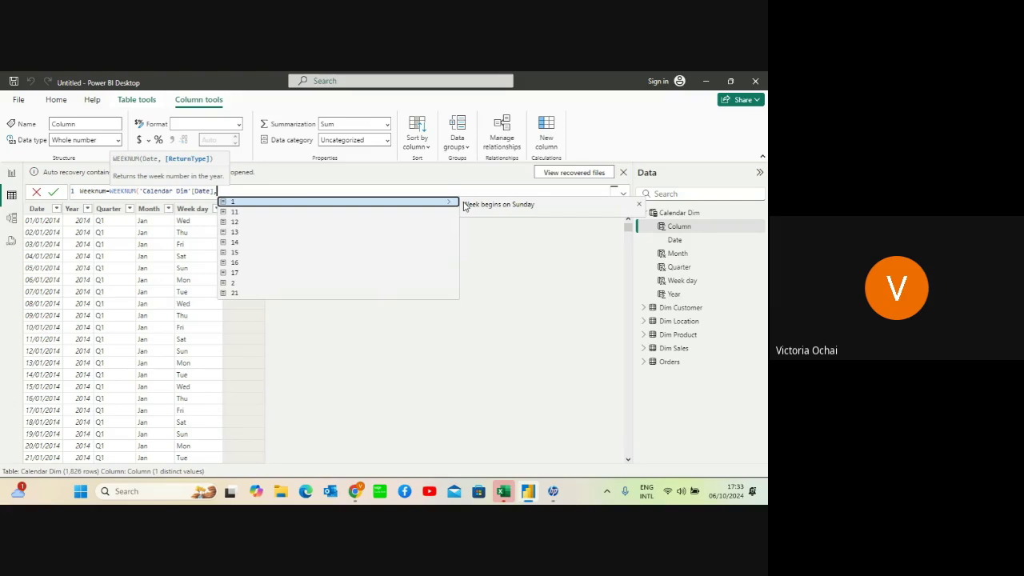
pyautogui.write('1')
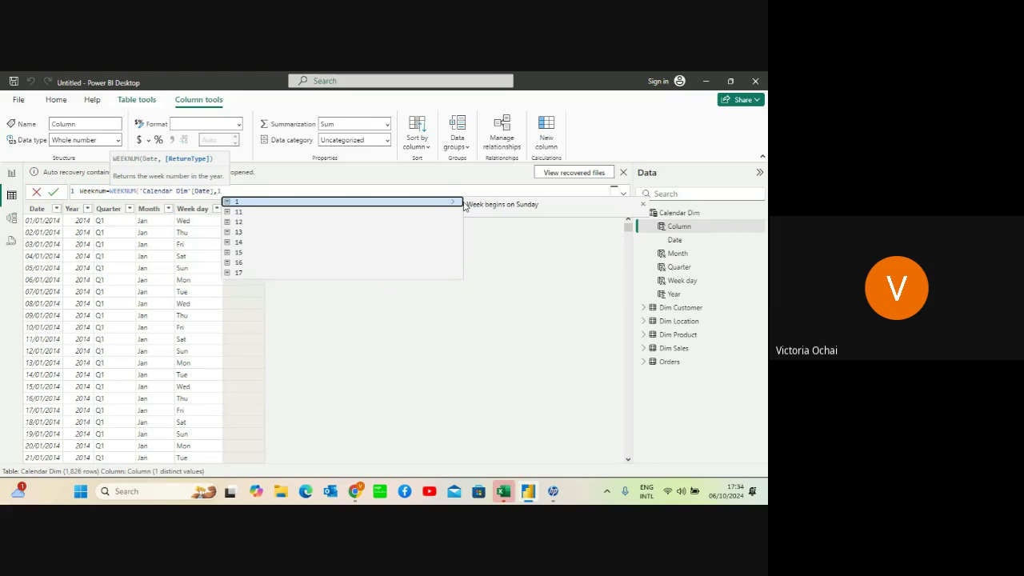
pyautogui.write(')')
pyautogui.press('Return')
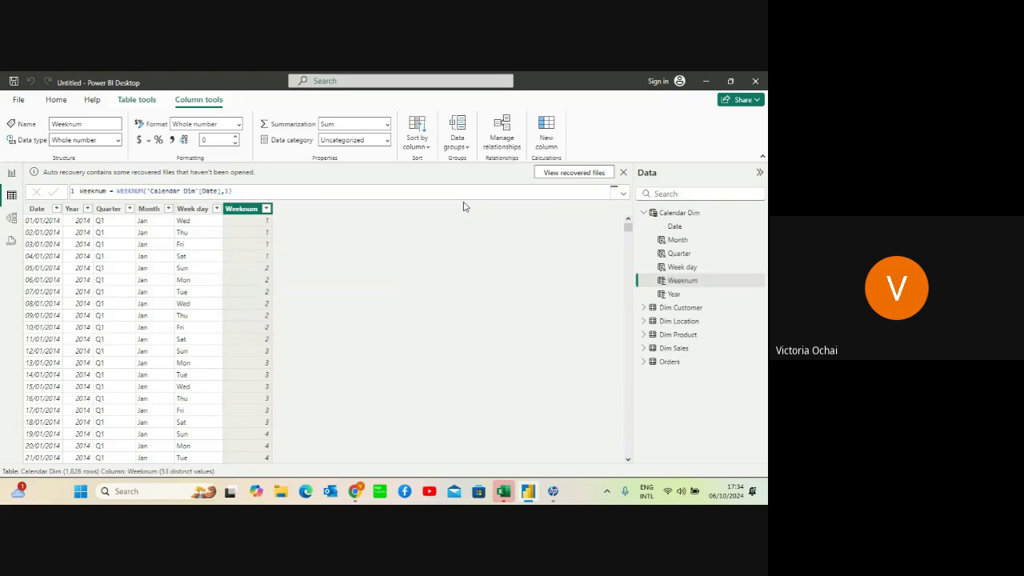
# Review the Weeknum values further down the table and the formulas behind the Month and Quarter columns
pyautogui.click(628, 459)
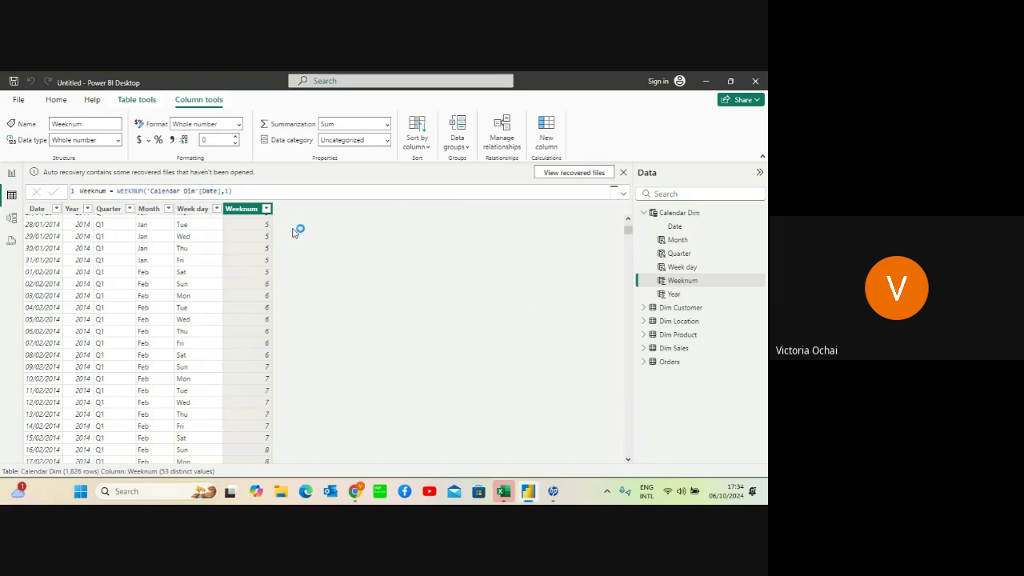
pyautogui.click(149, 210)
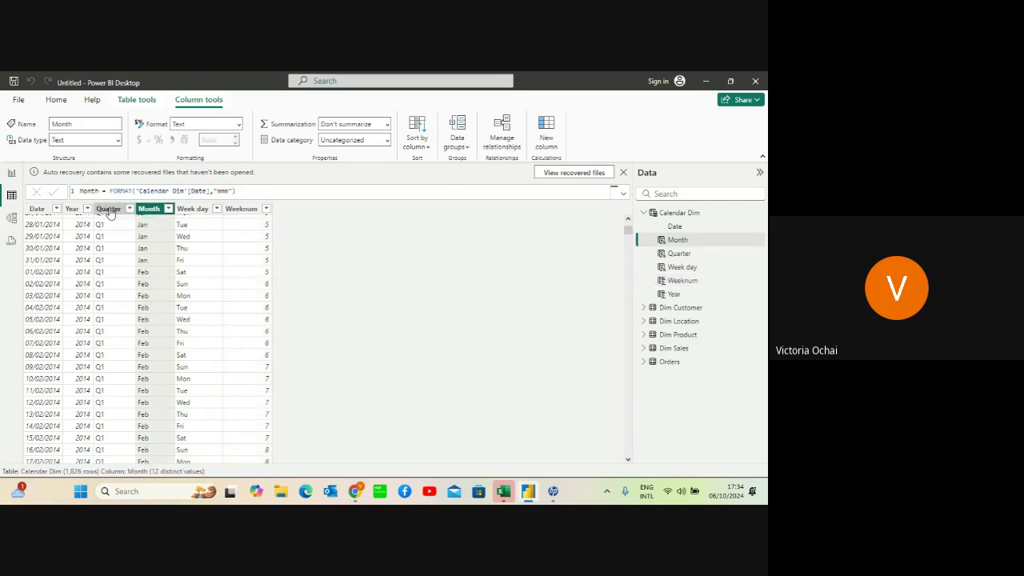
pyautogui.click(110, 210)
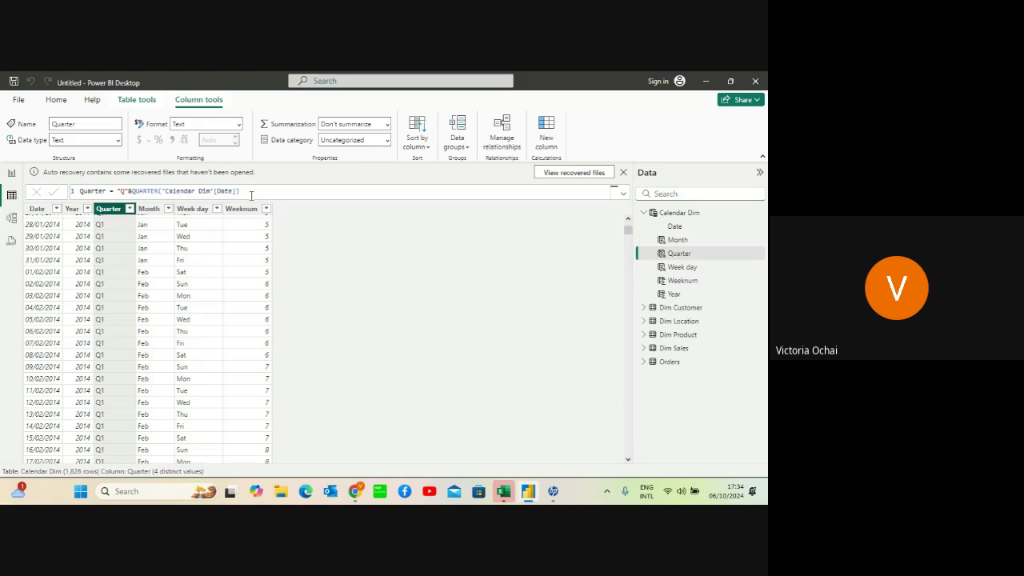
pyautogui.click(151, 211)
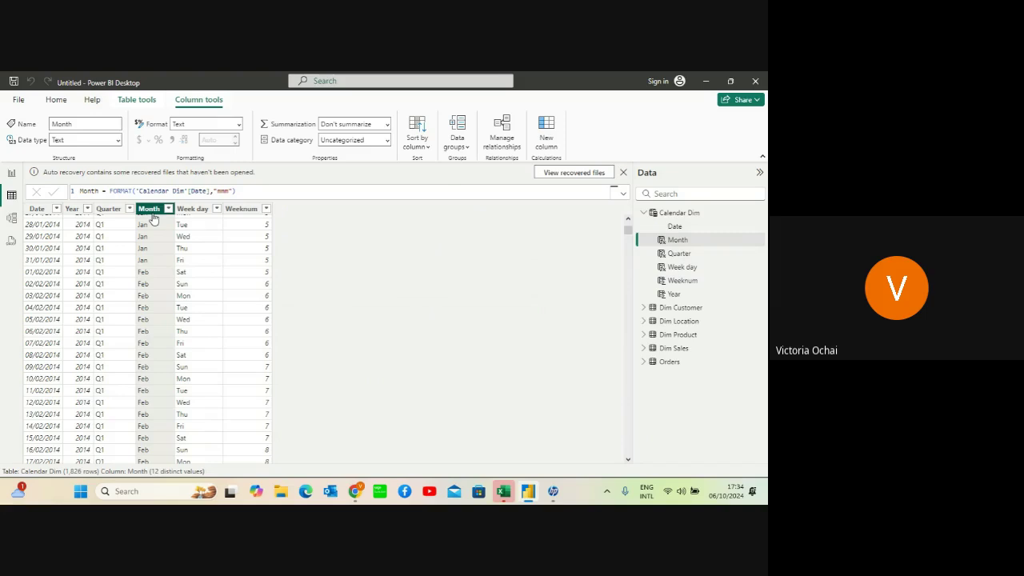
pyautogui.click(107, 213)
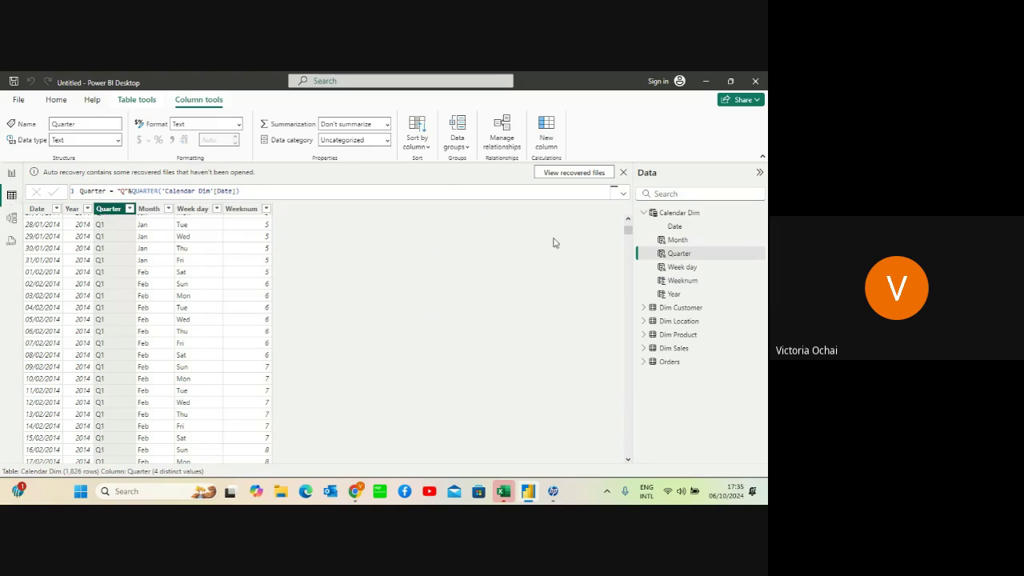
# Switch to the model view showing the table relationships
pyautogui.click(10, 218)
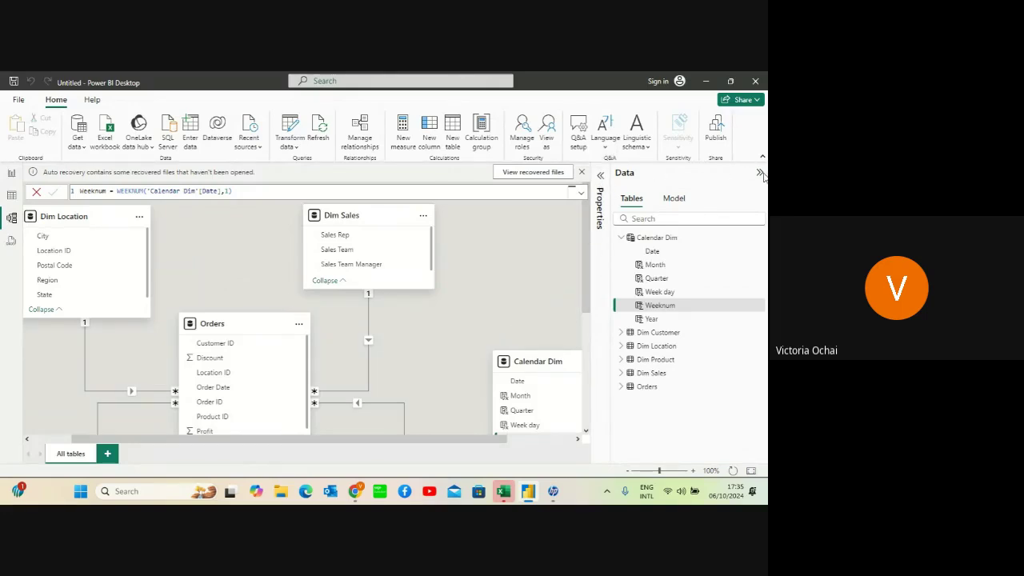
pyautogui.click(600, 175)
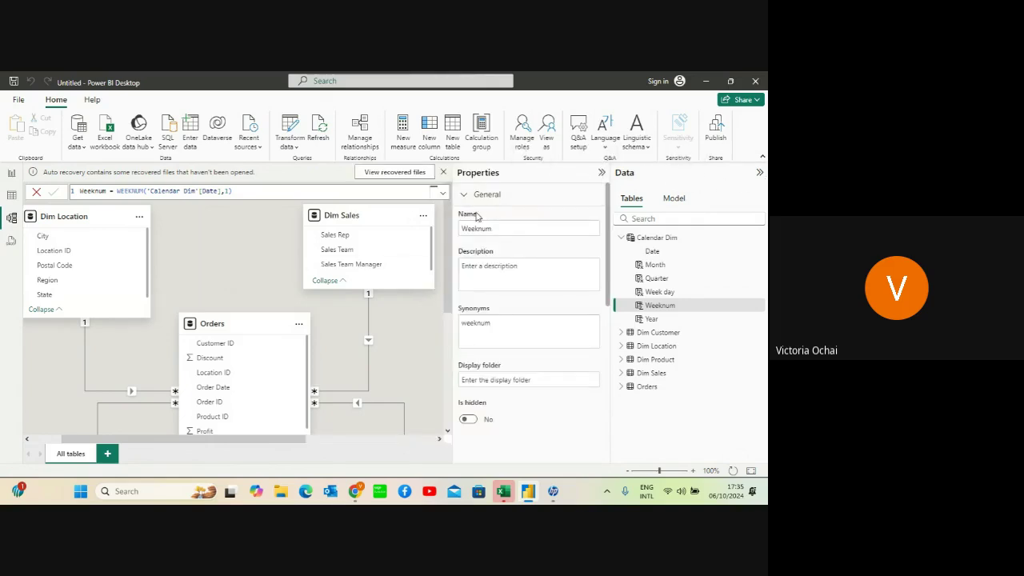
pyautogui.click(443, 172)
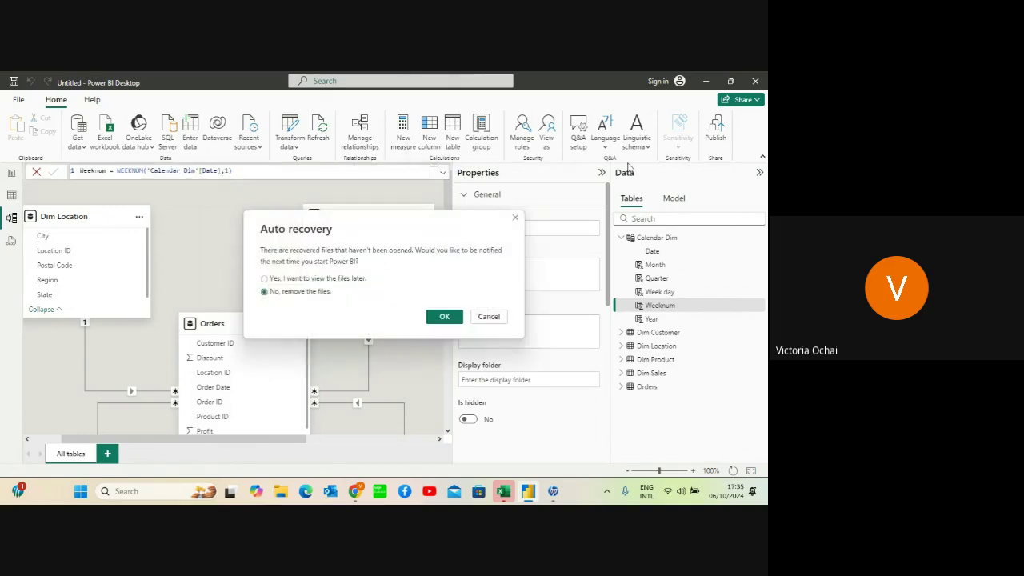
pyautogui.click(516, 218)
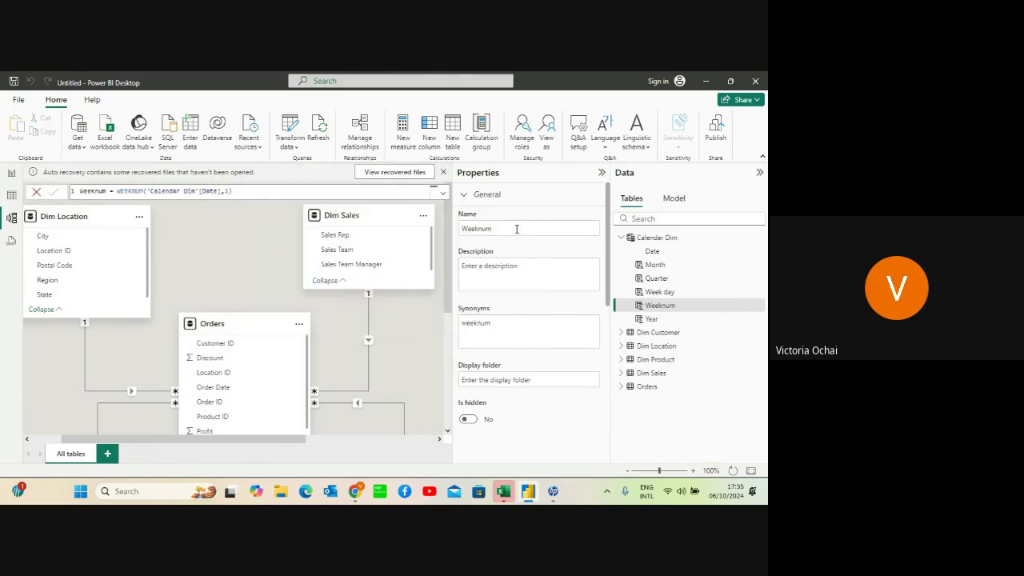
pyautogui.click(603, 173)
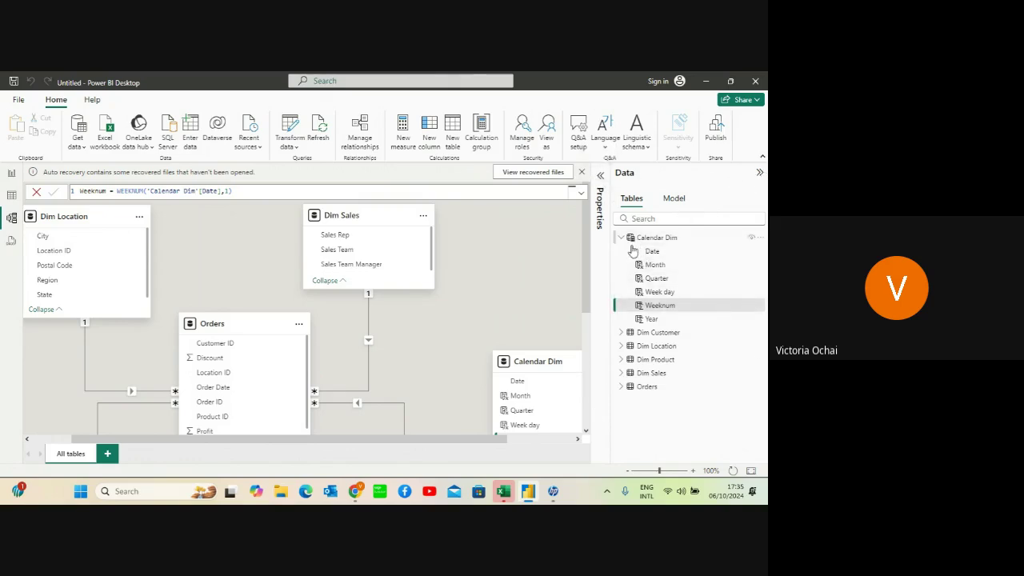
# Enlarge the Calendar Dim table slightly and move it up in the diagram, beside the Orders table
pyautogui.click(551, 286)
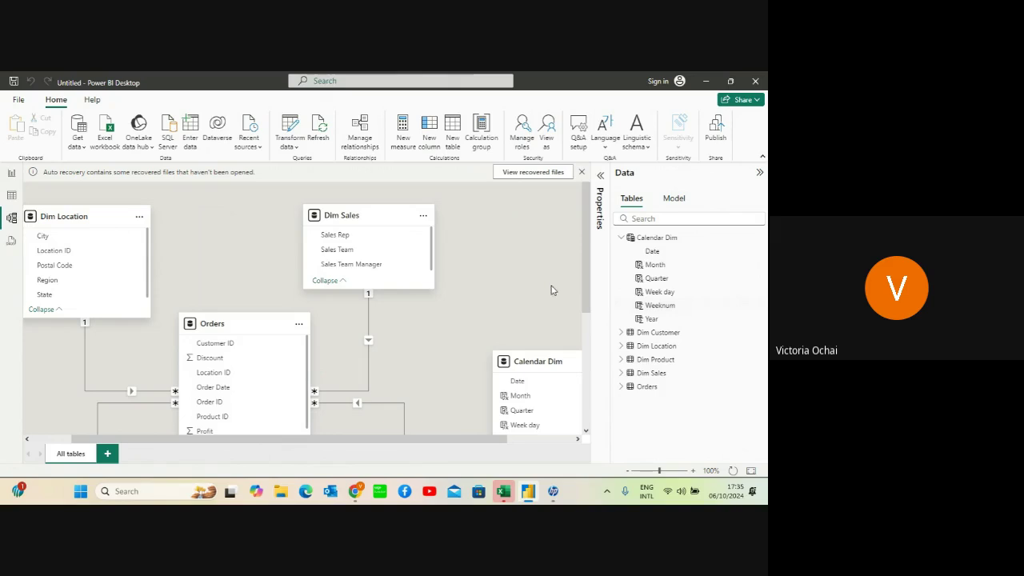
pyautogui.click(544, 360)
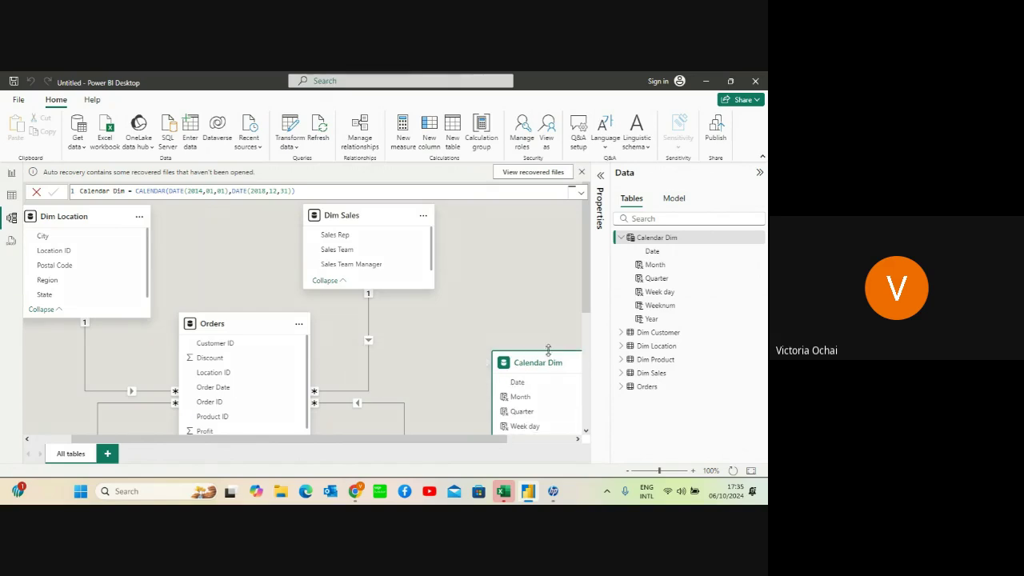
pyautogui.moveTo(548, 350); pyautogui.dragTo(547, 344)
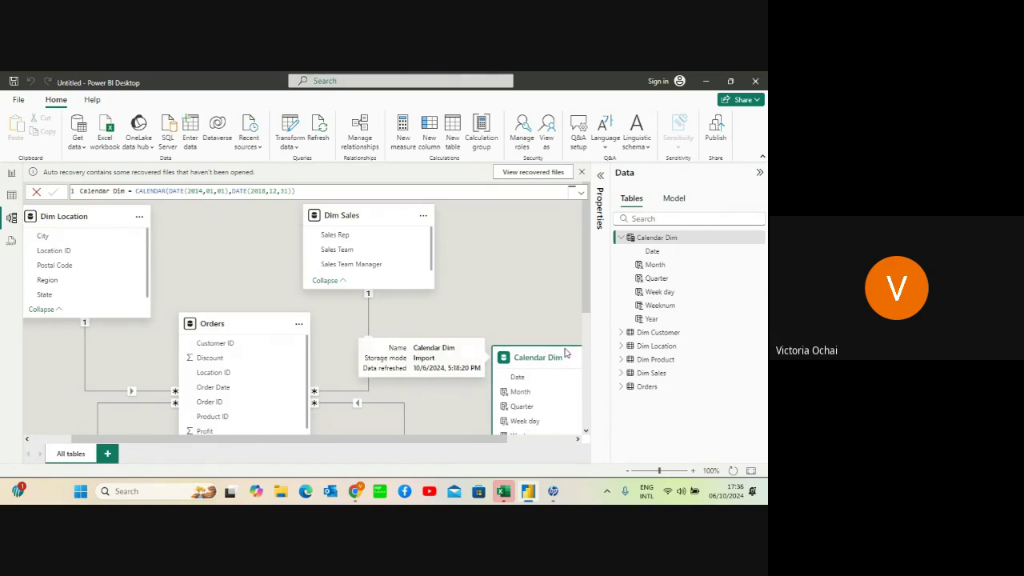
pyautogui.moveTo(567, 357); pyautogui.dragTo(558, 296)
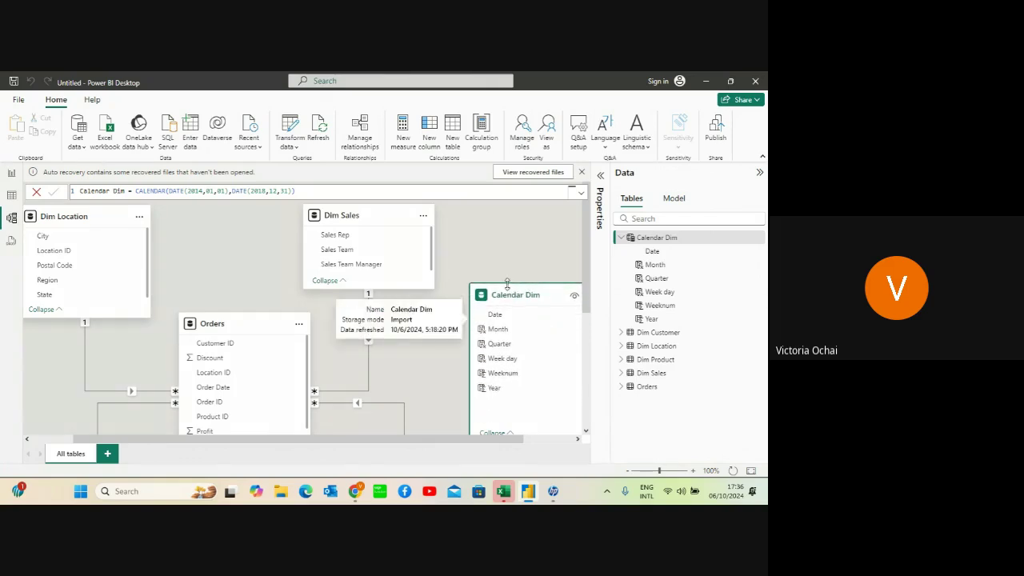
pyautogui.click(578, 439)
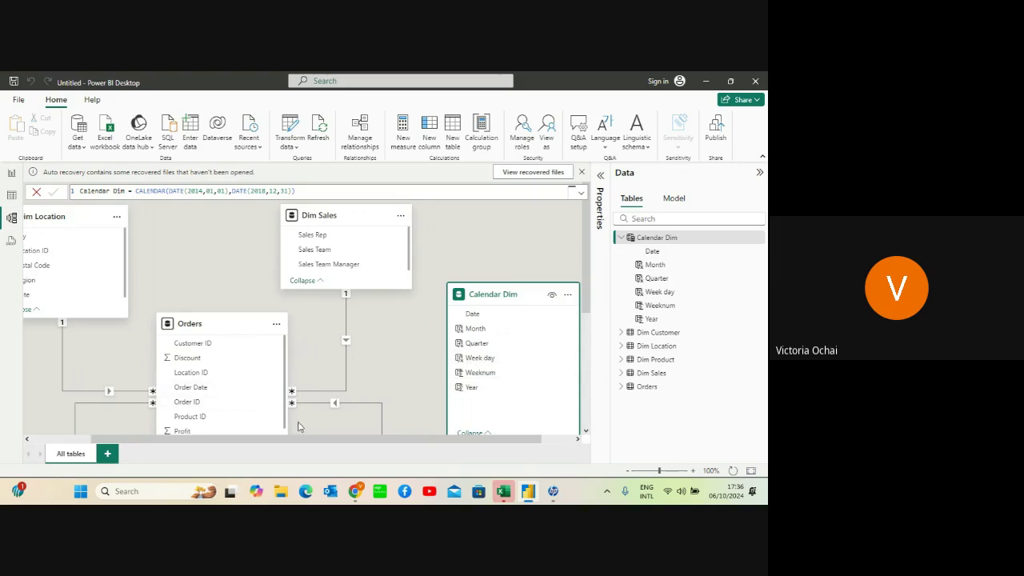
# Rearrange Dim Sales and Dim Location side by side above Orders, collapsing the Dim Location field list
pyautogui.scroll(-5, 586, 432)
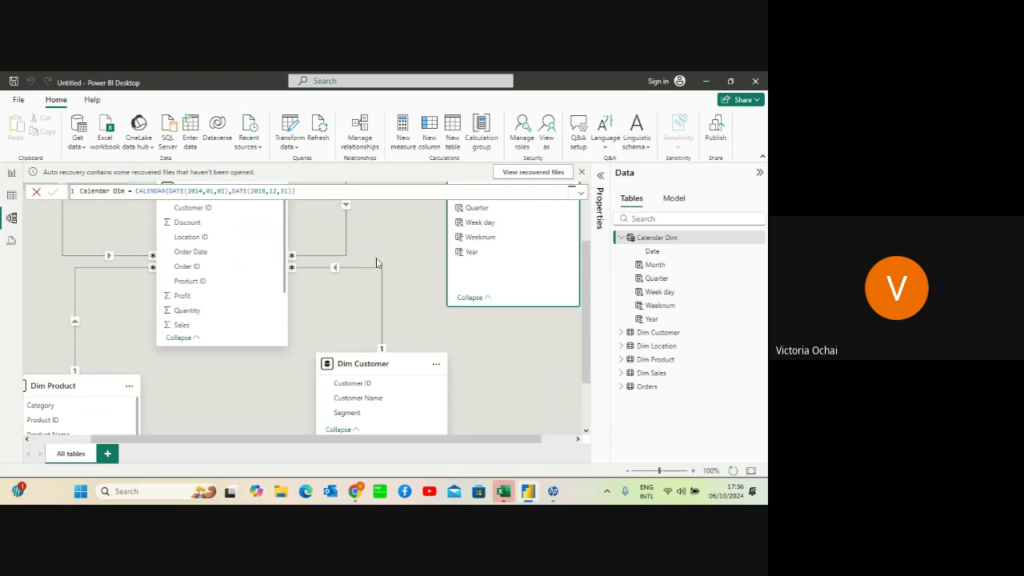
pyautogui.scroll(5, 512, 228)
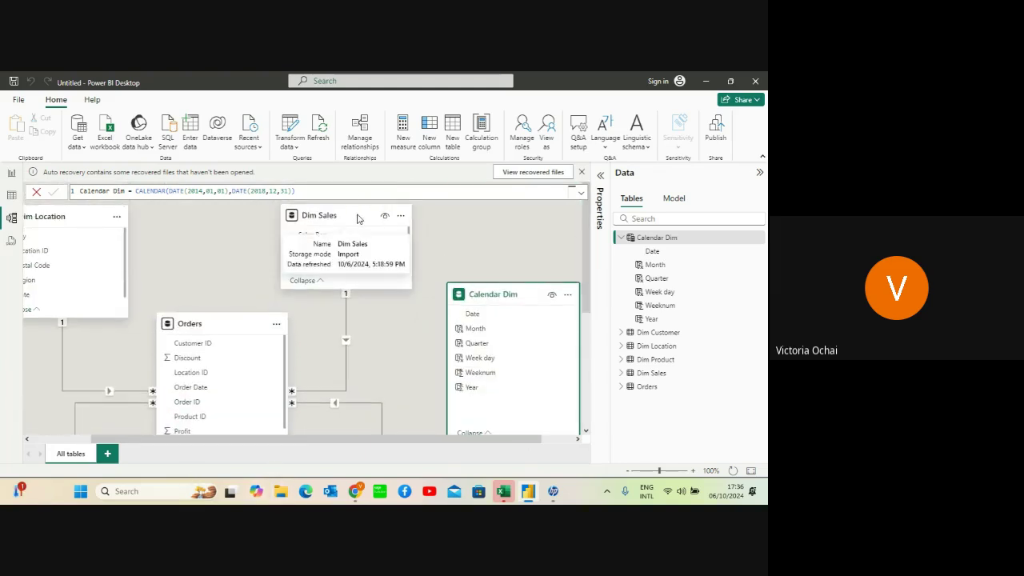
pyautogui.moveTo(358, 219); pyautogui.dragTo(281, 189)
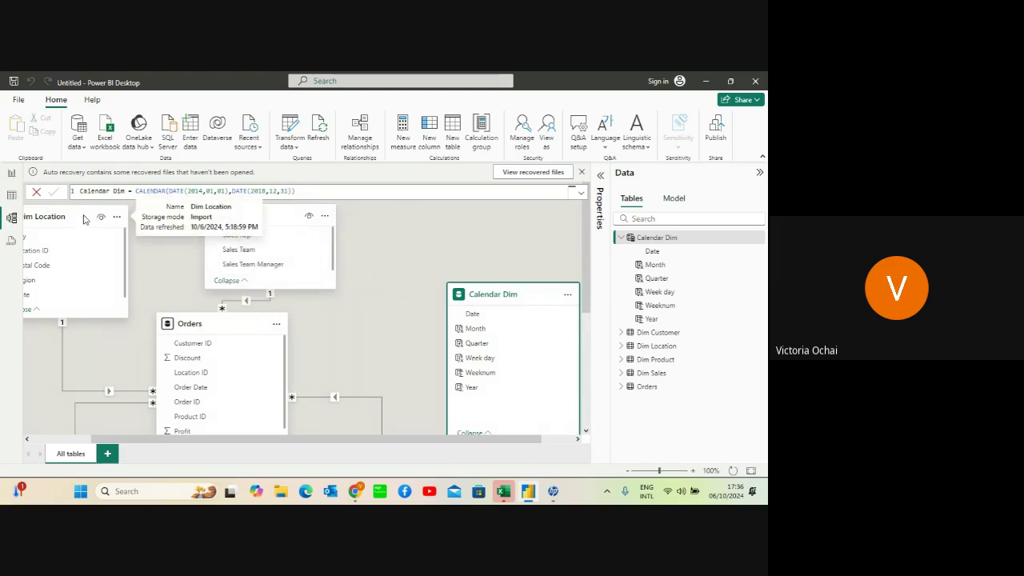
pyautogui.moveTo(84, 220); pyautogui.dragTo(124, 200)
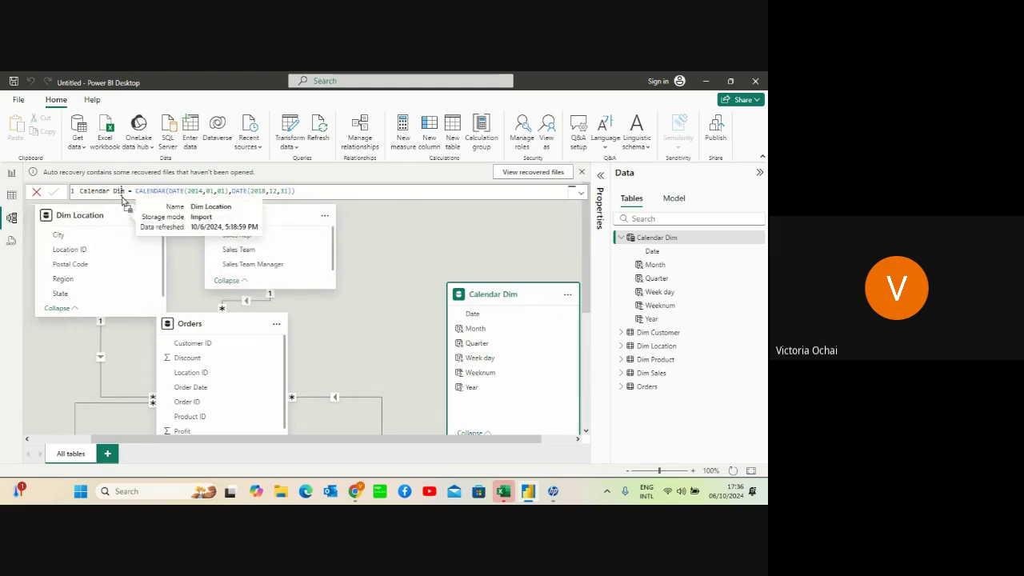
pyautogui.click(58, 308)
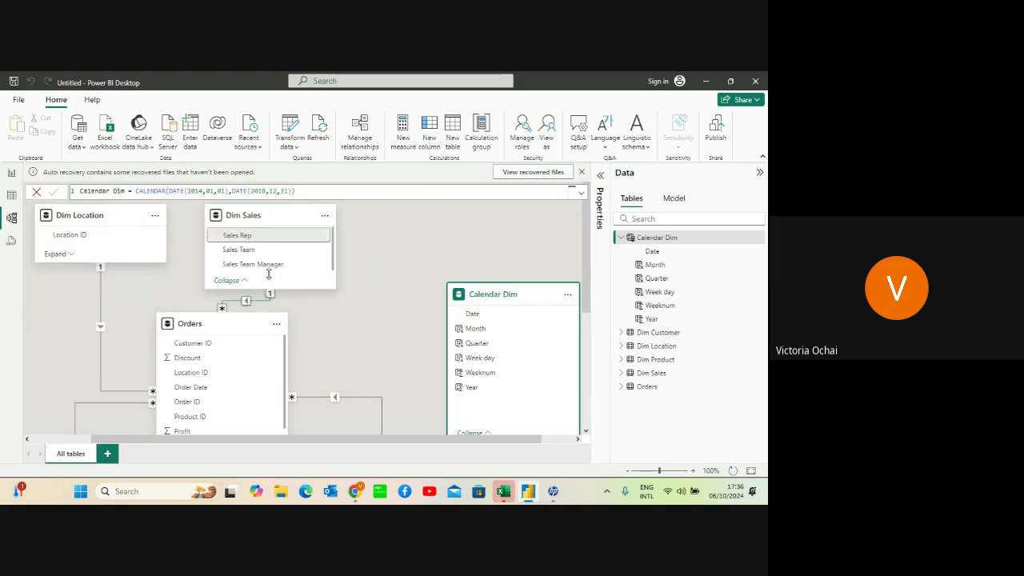
pyautogui.moveTo(286, 210)
pyautogui.mouseDown()
pyautogui.moveTo(367, 202)
pyautogui.moveTo(290, 200)
pyautogui.mouseUp()
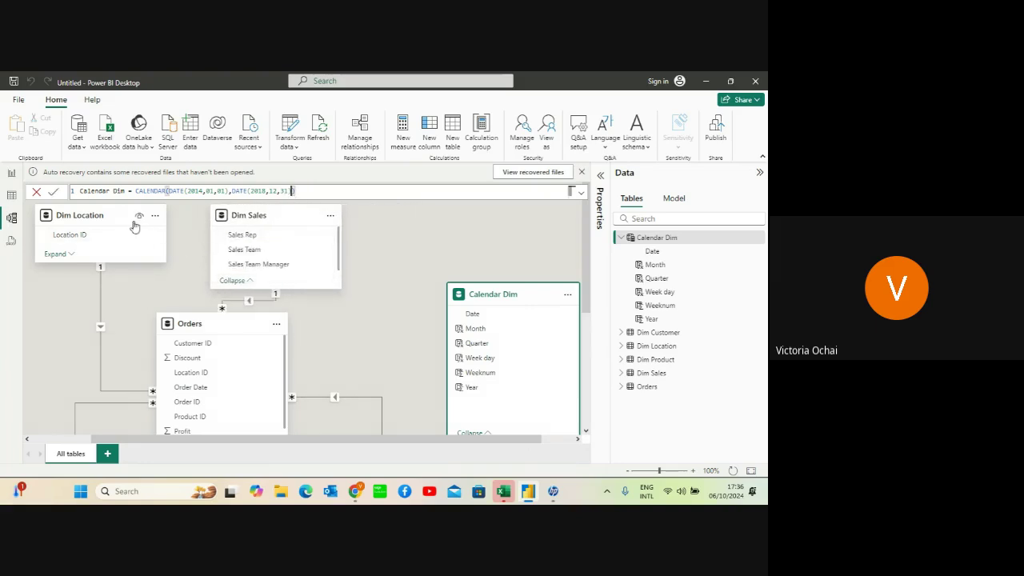
pyautogui.moveTo(130, 216); pyautogui.dragTo(156, 241)
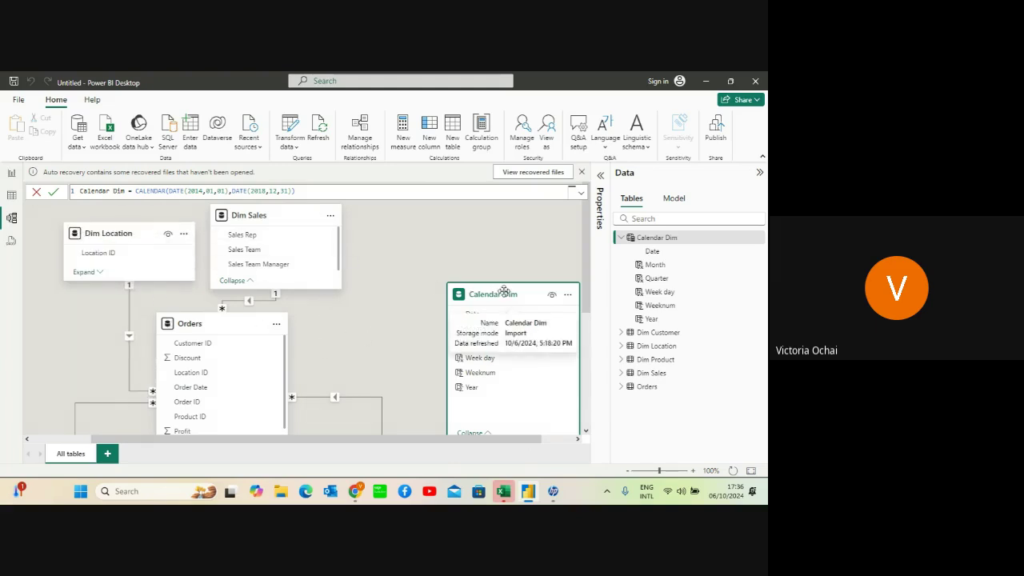
# Move Calendar Dim up level with Dim Sales, then collapse and re-expand its field list
pyautogui.moveTo(523, 293); pyautogui.dragTo(520, 215)
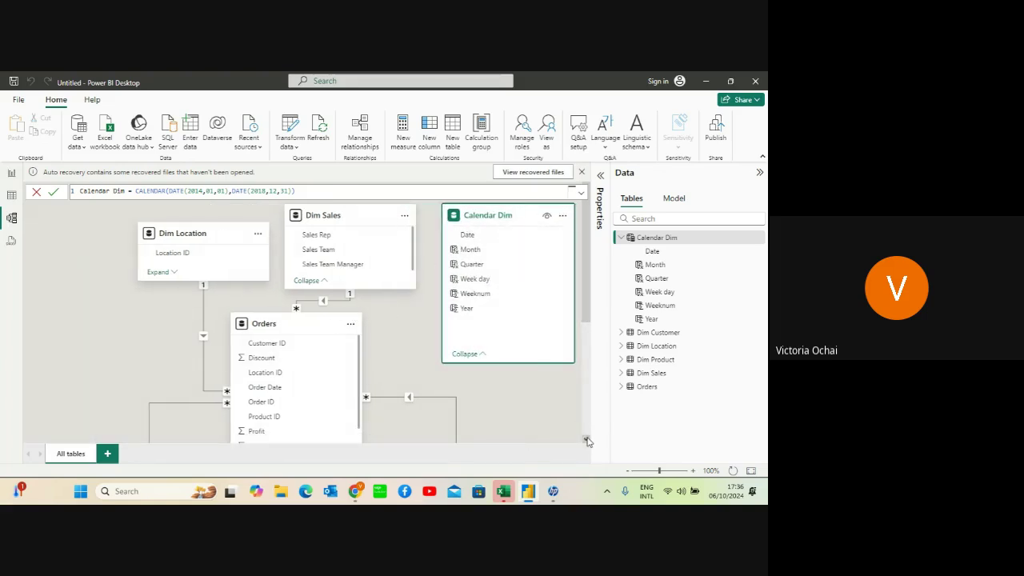
pyautogui.click(482, 357)
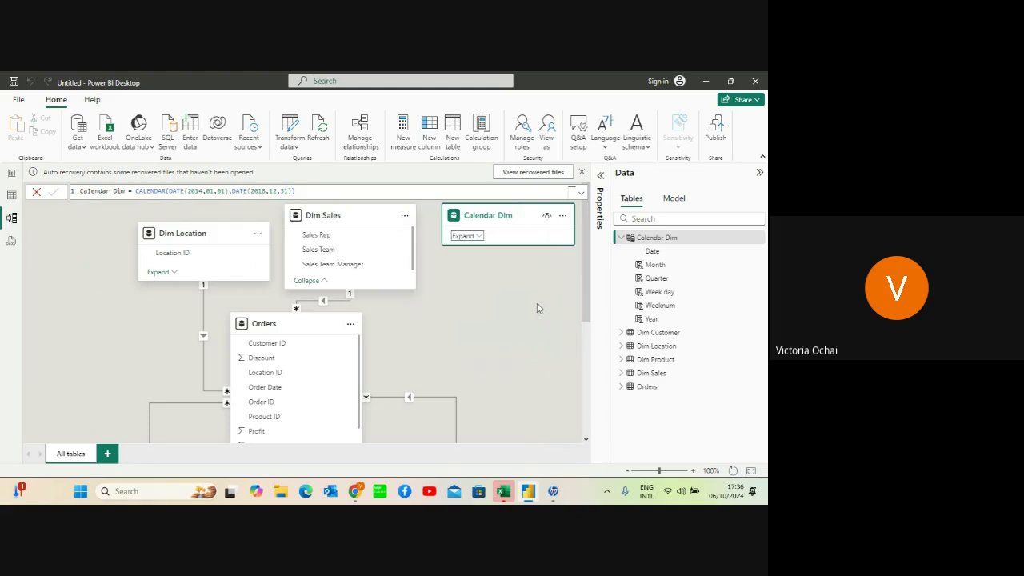
pyautogui.click(468, 235)
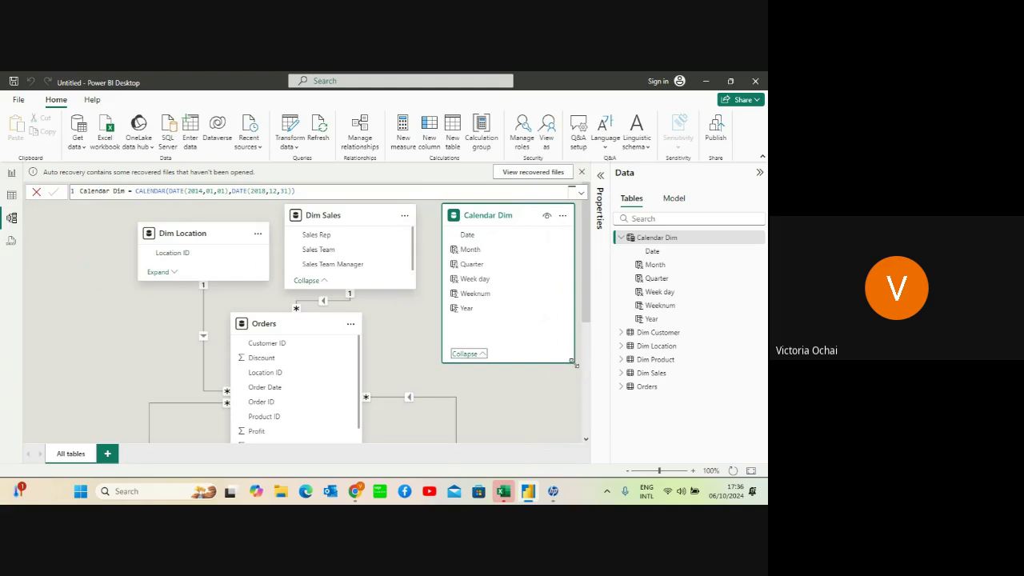
# Shrink the Calendar Dim table slightly and move Dim Customer and Dim Product up to either side of Orders
pyautogui.moveTo(575, 365); pyautogui.dragTo(561, 332)
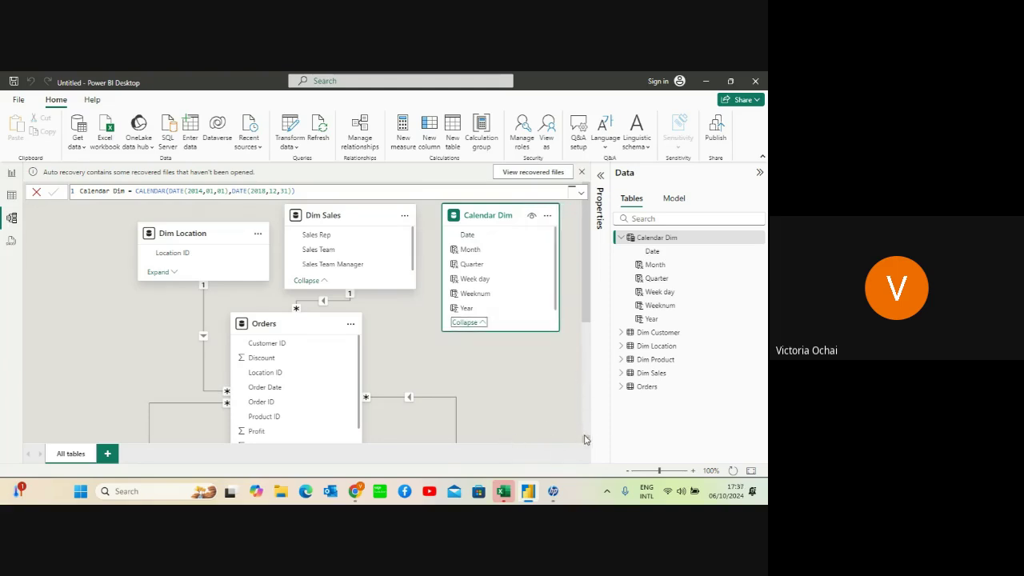
pyautogui.scroll(-3, 584, 439)
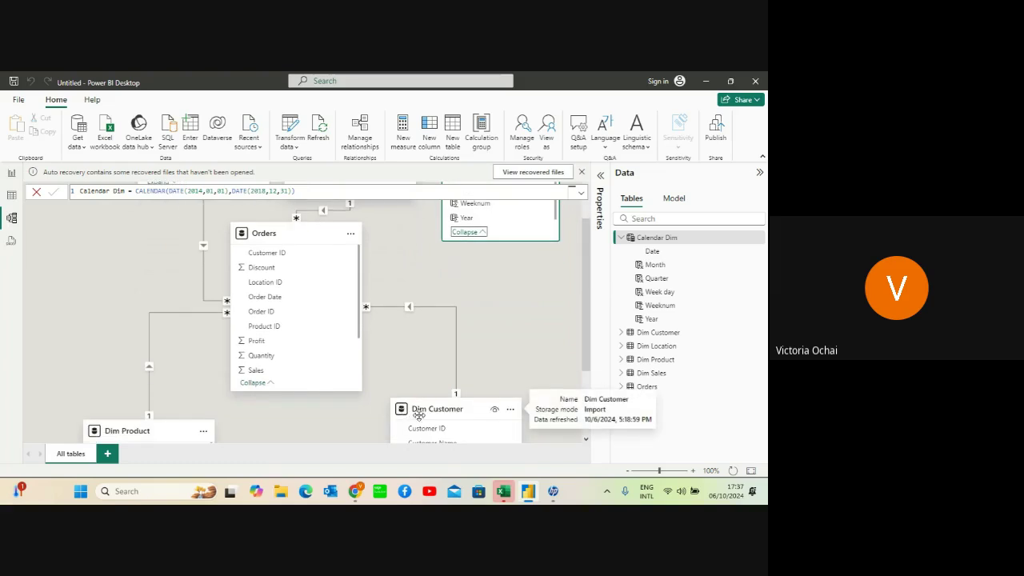
pyautogui.moveTo(475, 411); pyautogui.dragTo(519, 353)
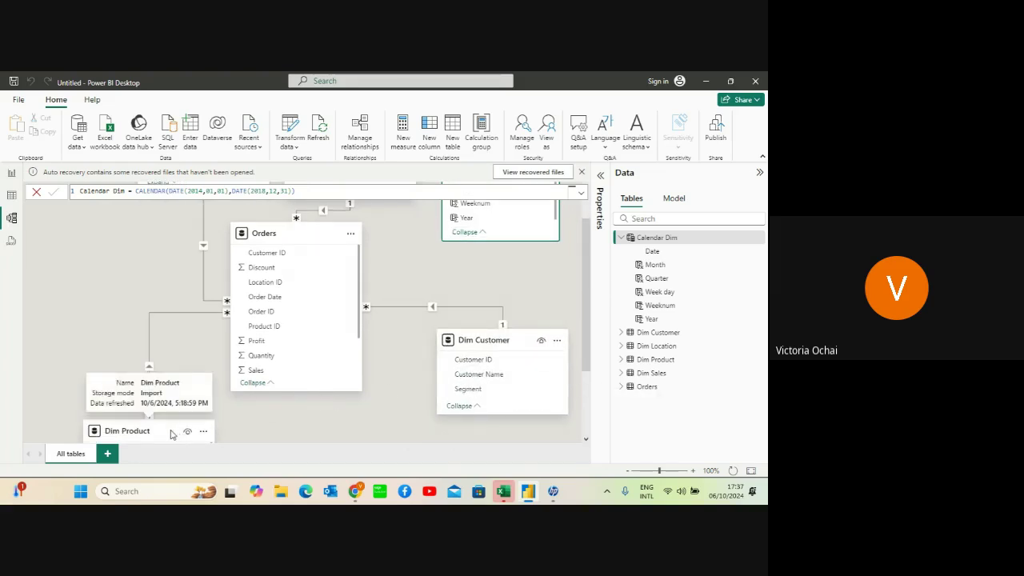
pyautogui.moveTo(168, 430); pyautogui.dragTo(136, 337)
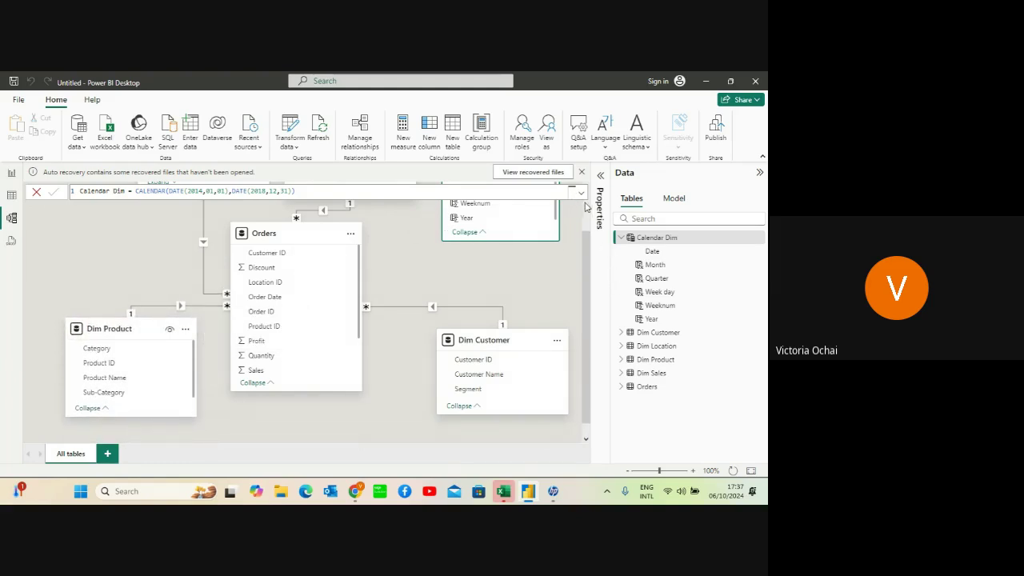
# Expand Dim Location's field list, place the table above Dim Product, and shift Dim Sales to sit more directly above Orders
pyautogui.scroll(3, 586, 207)
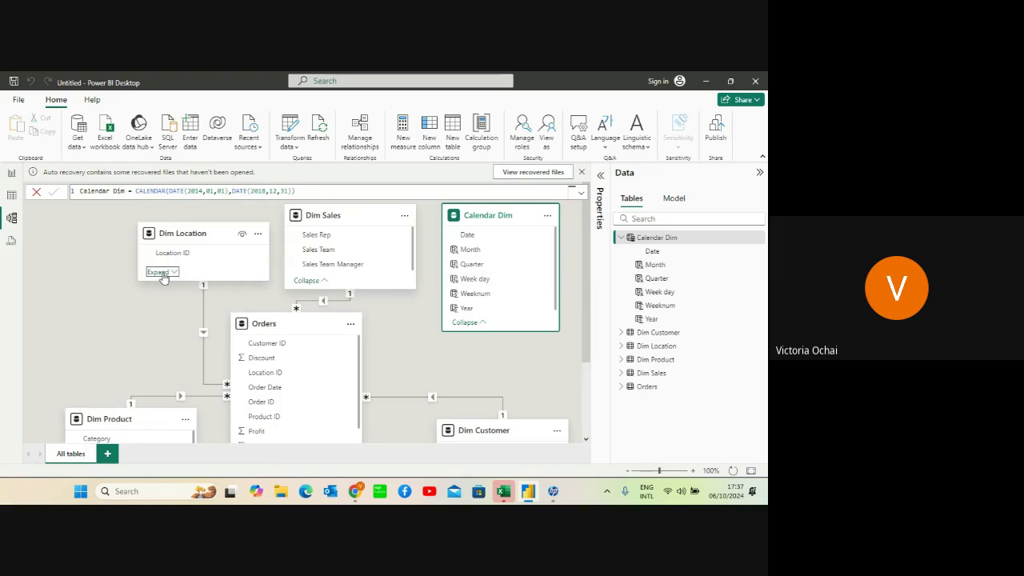
pyautogui.click(160, 272)
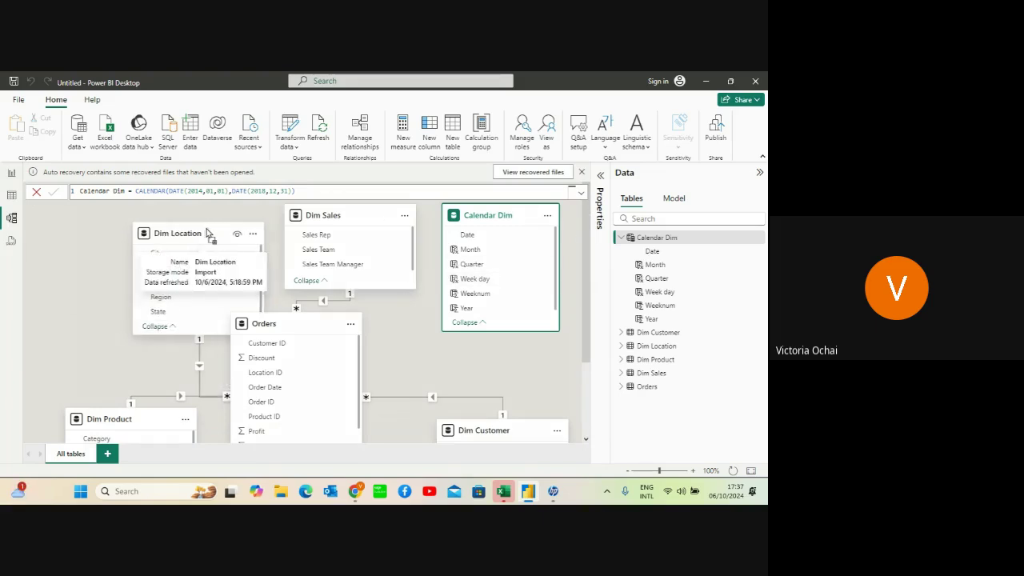
pyautogui.moveTo(213, 231); pyautogui.dragTo(140, 223)
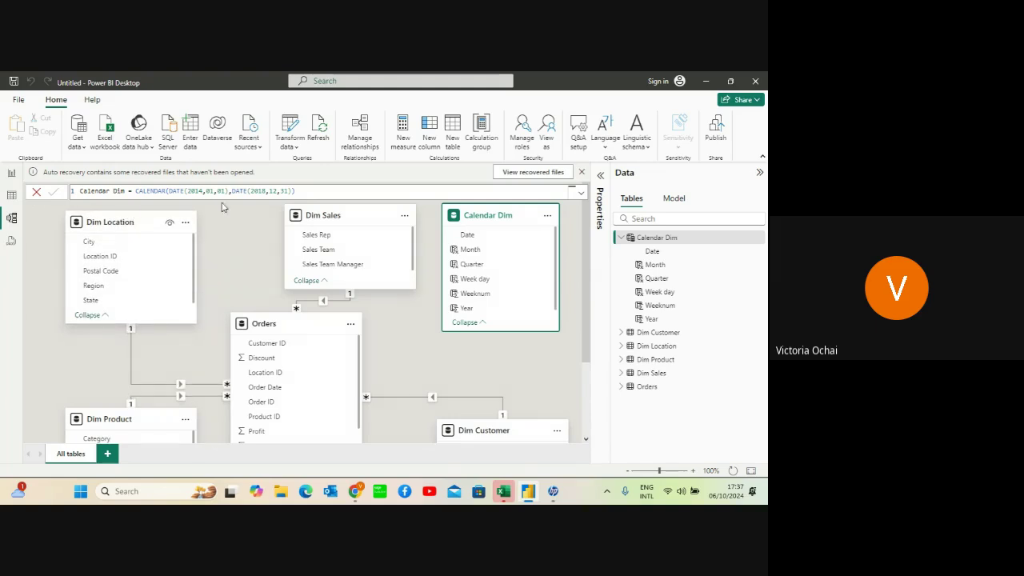
pyautogui.moveTo(369, 214); pyautogui.dragTo(343, 215)
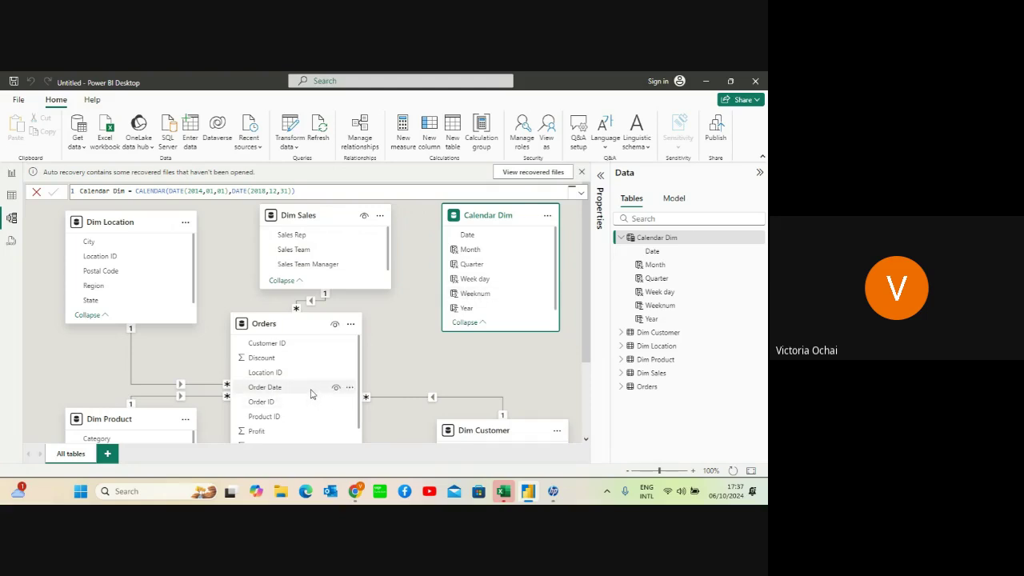
pyautogui.moveTo(311, 394); pyautogui.dragTo(515, 233)
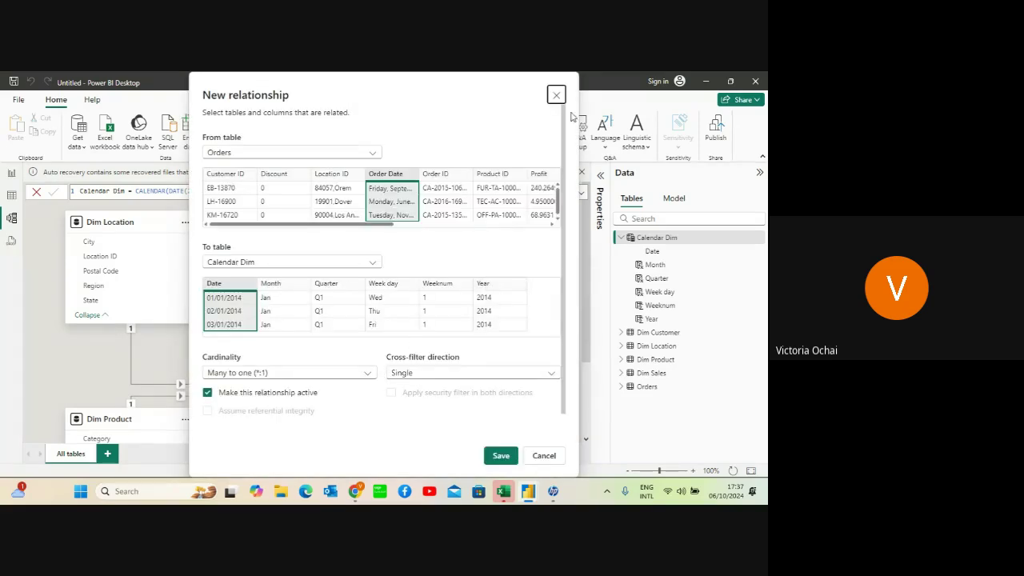
pyautogui.click(556, 94)
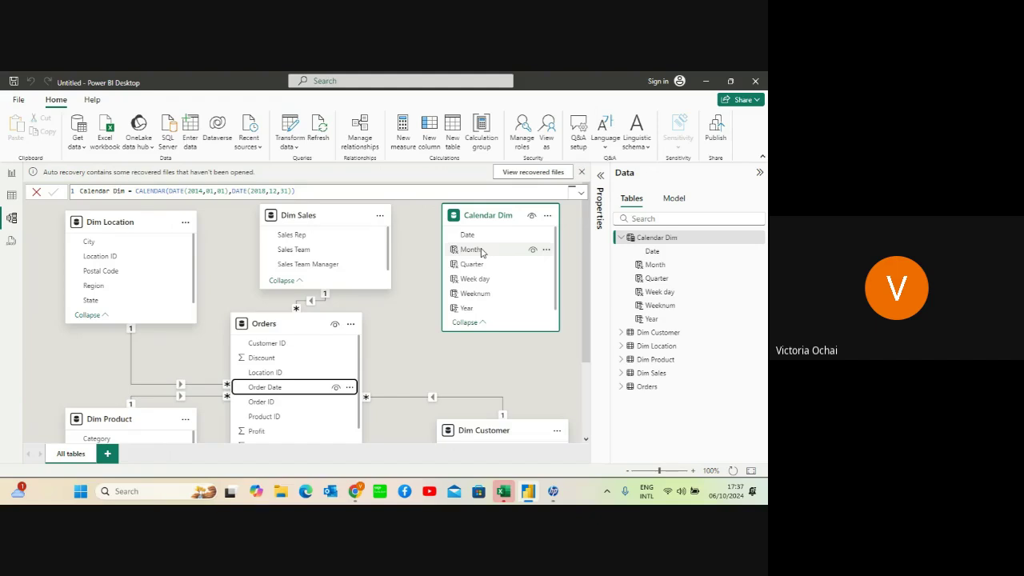
pyautogui.moveTo(472, 309); pyautogui.dragTo(324, 391)
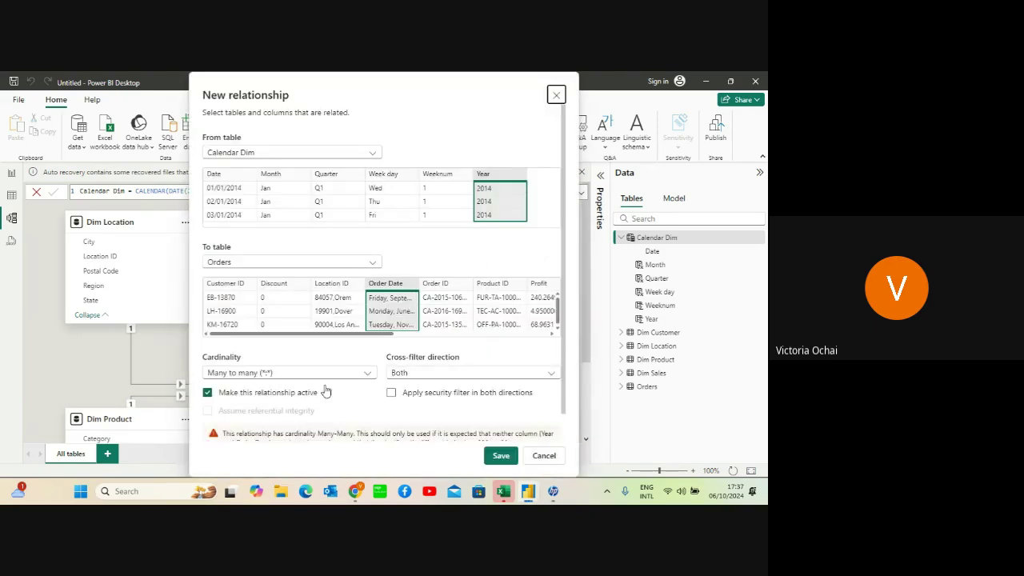
pyautogui.click(367, 374)
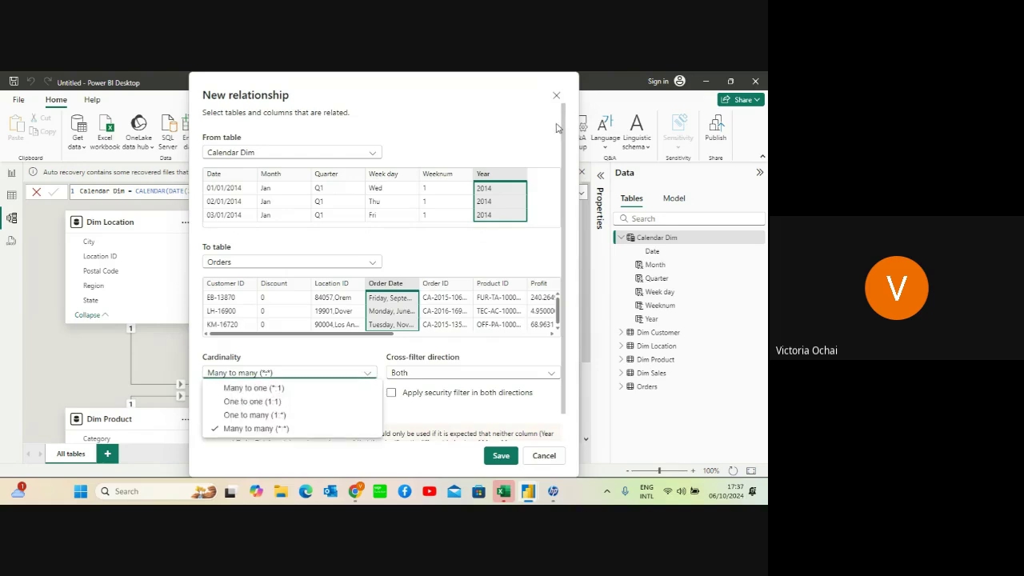
pyautogui.click(560, 96)
pyautogui.click(558, 97)
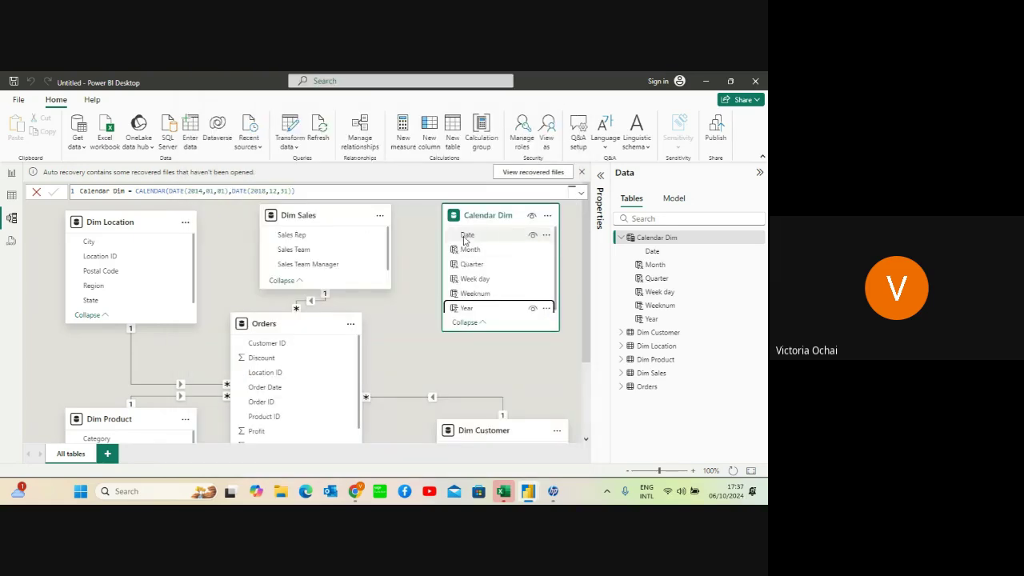
# Create an active one-to-many relationship from Calendar Dim's Date to Orders' Order Date with single cross-filter direction
pyautogui.moveTo(464, 237); pyautogui.dragTo(296, 392)
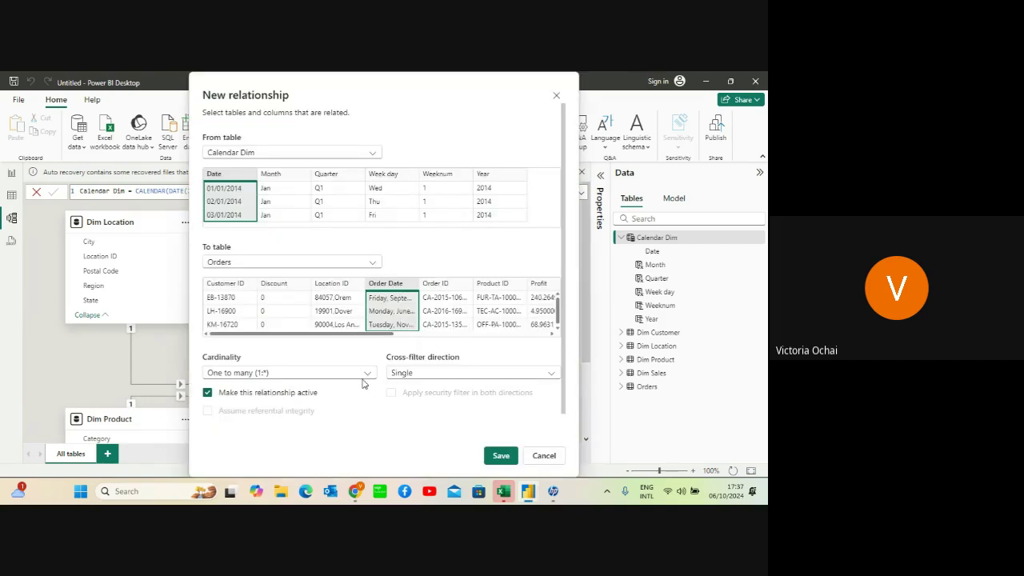
pyautogui.click(503, 455)
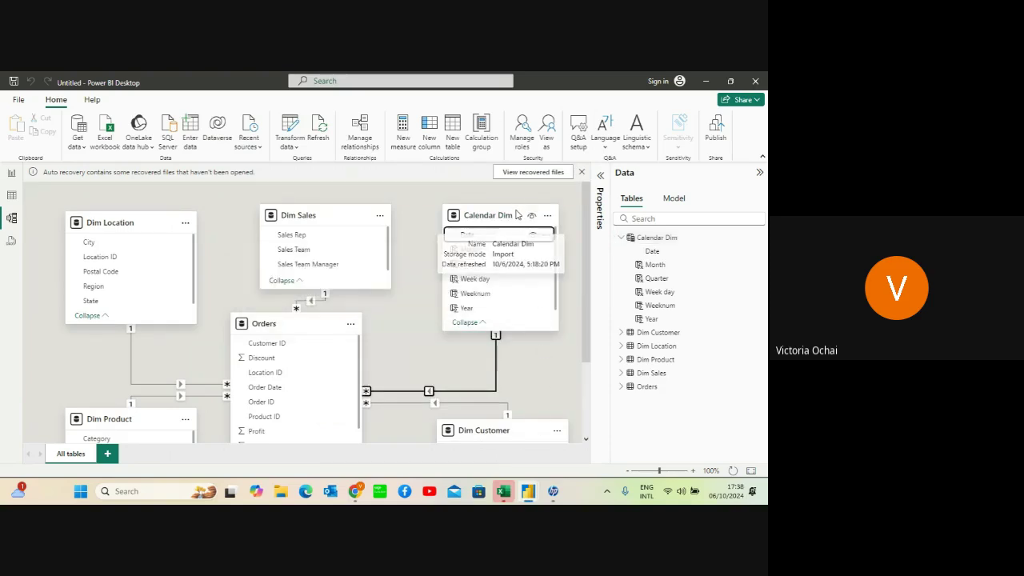
# Nudge the Calendar Dim table slightly sideways and reduce its width and height in the diagram
pyautogui.moveTo(517, 215); pyautogui.dragTo(519, 215)
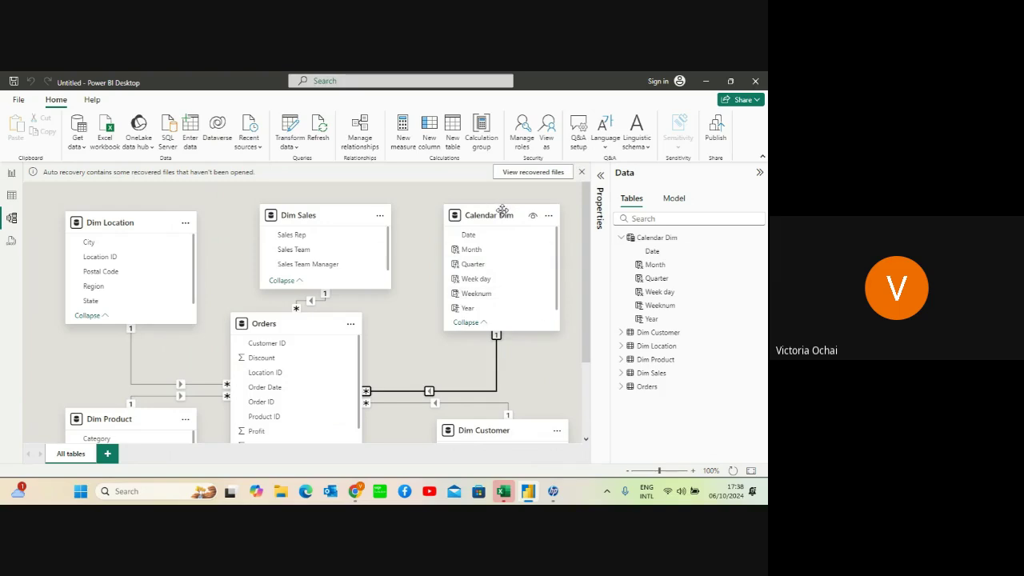
pyautogui.moveTo(507, 211); pyautogui.dragTo(503, 206)
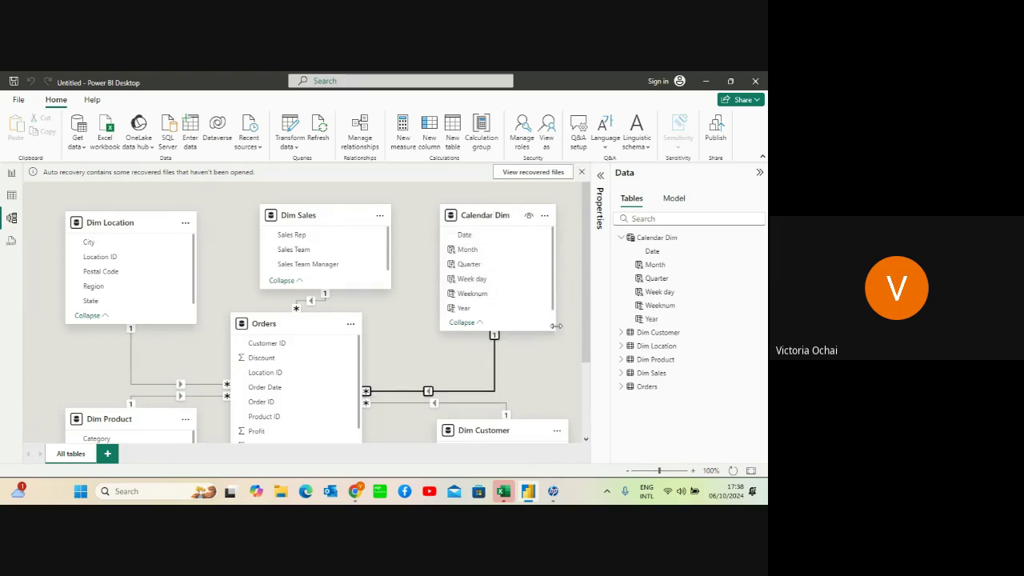
pyautogui.moveTo(553, 327); pyautogui.dragTo(548, 313)
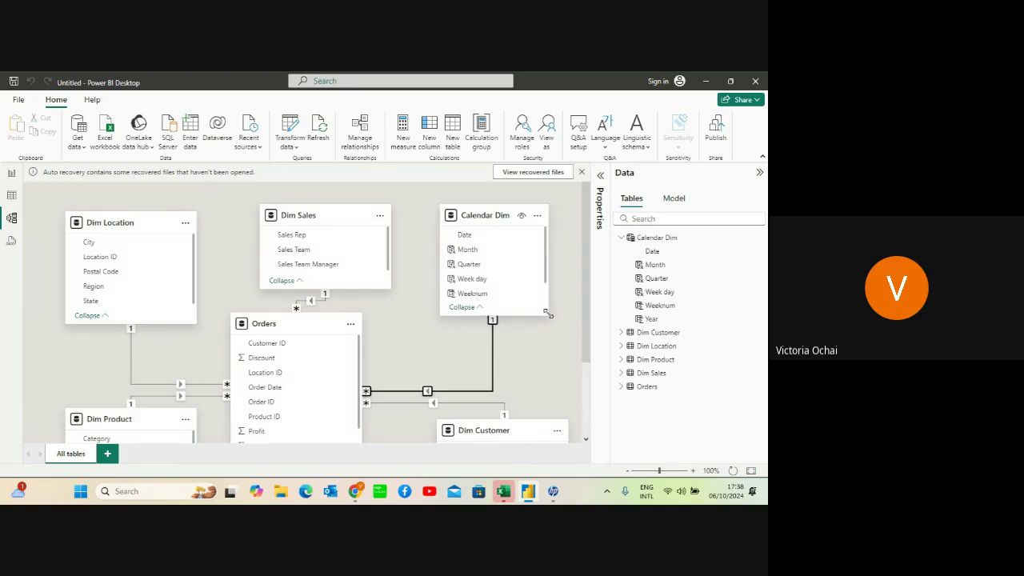
pyautogui.scroll(-1, 566, 342)
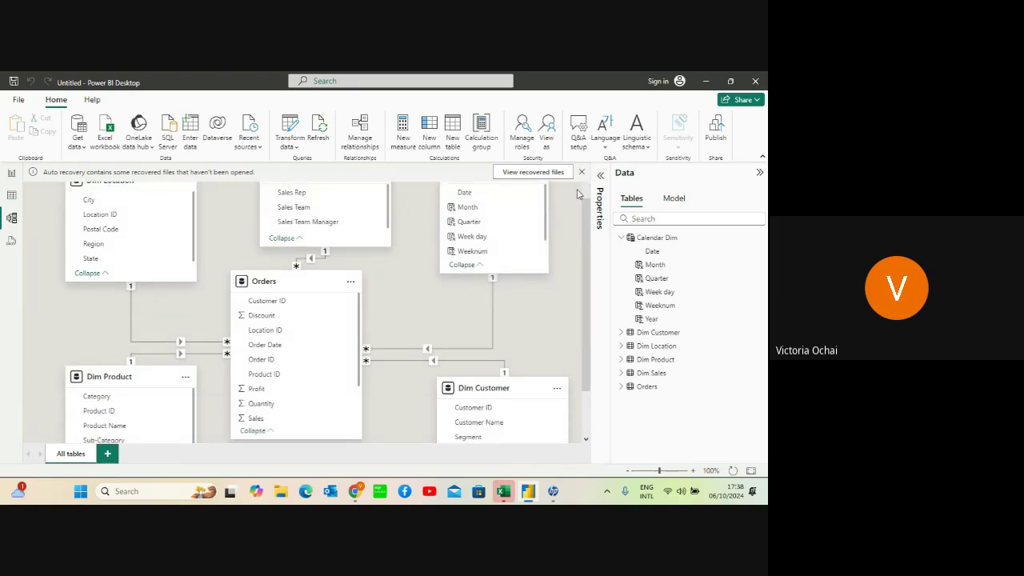
pyautogui.scroll(-1, 589, 439)
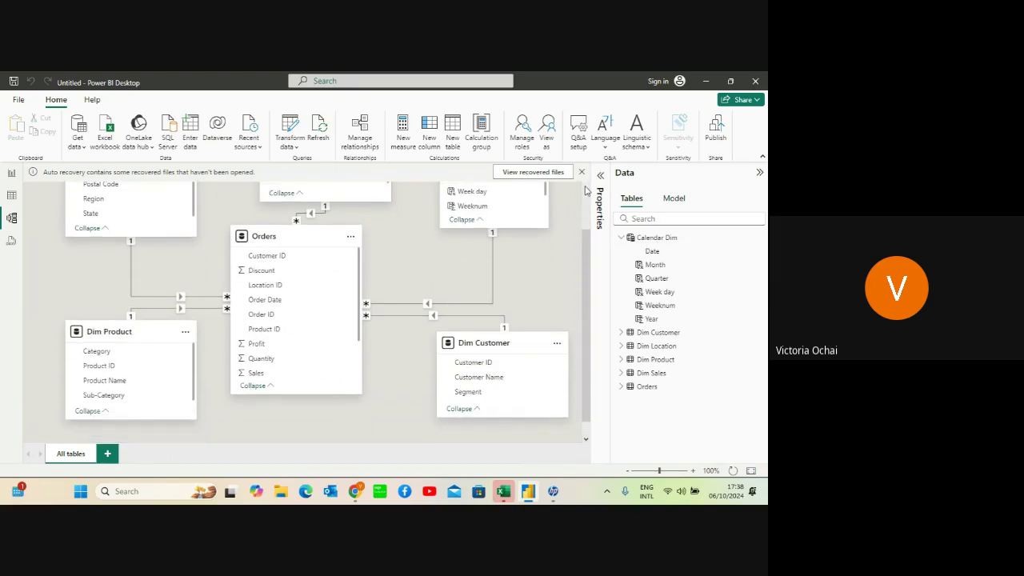
pyautogui.scroll(2, 586, 196)
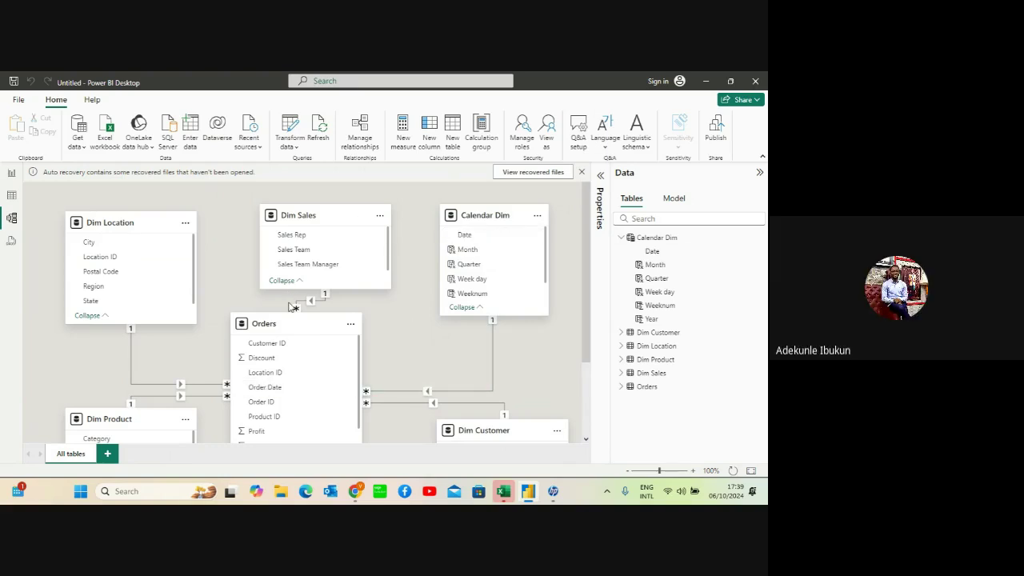
# Collapse and re-expand the Orders field list, and enlarge the Orders table to show more fields, down to Ship Date
pyautogui.click(586, 439)
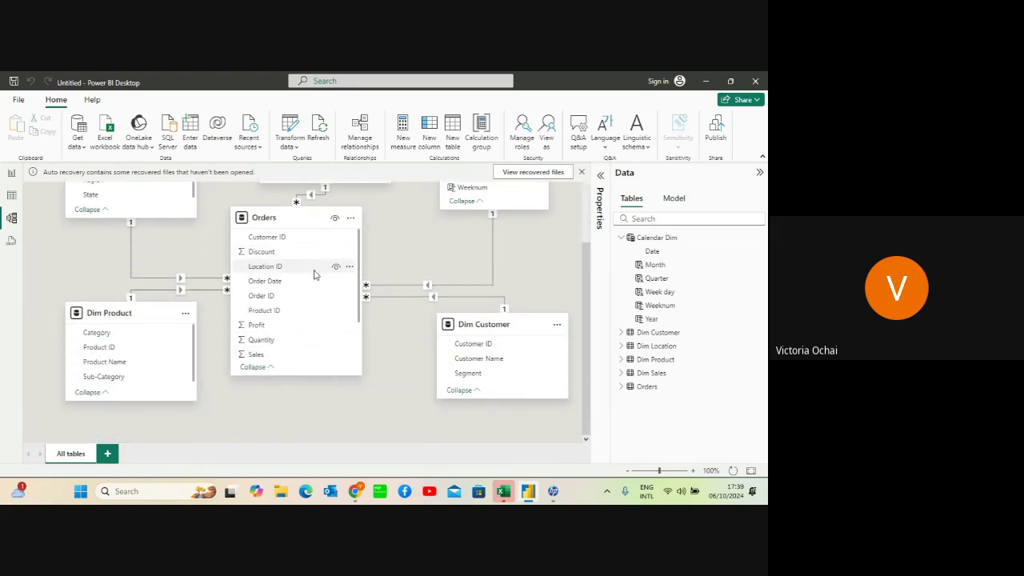
pyautogui.click(263, 368)
pyautogui.click(249, 311)
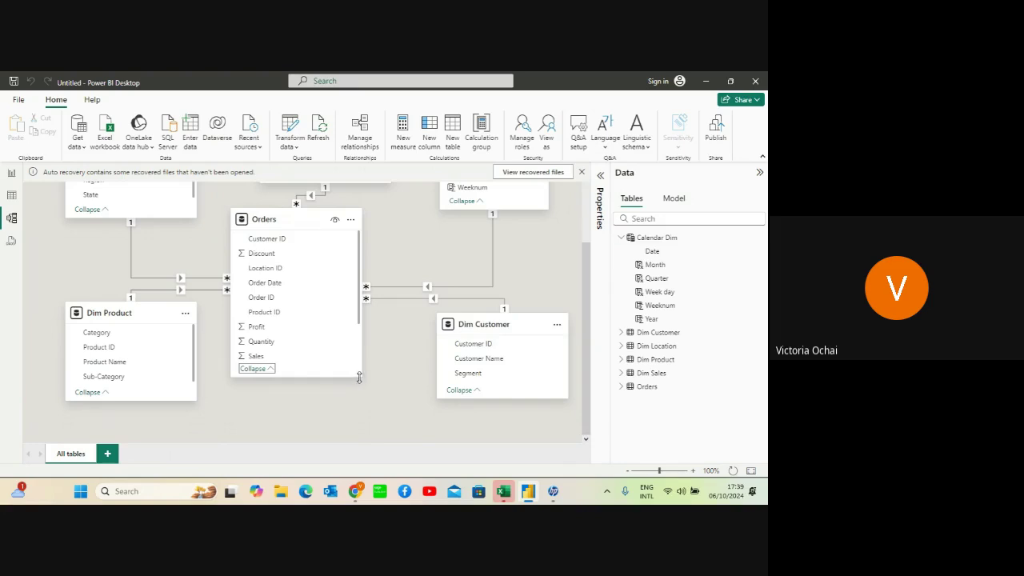
pyautogui.moveTo(358, 379); pyautogui.dragTo(390, 411)
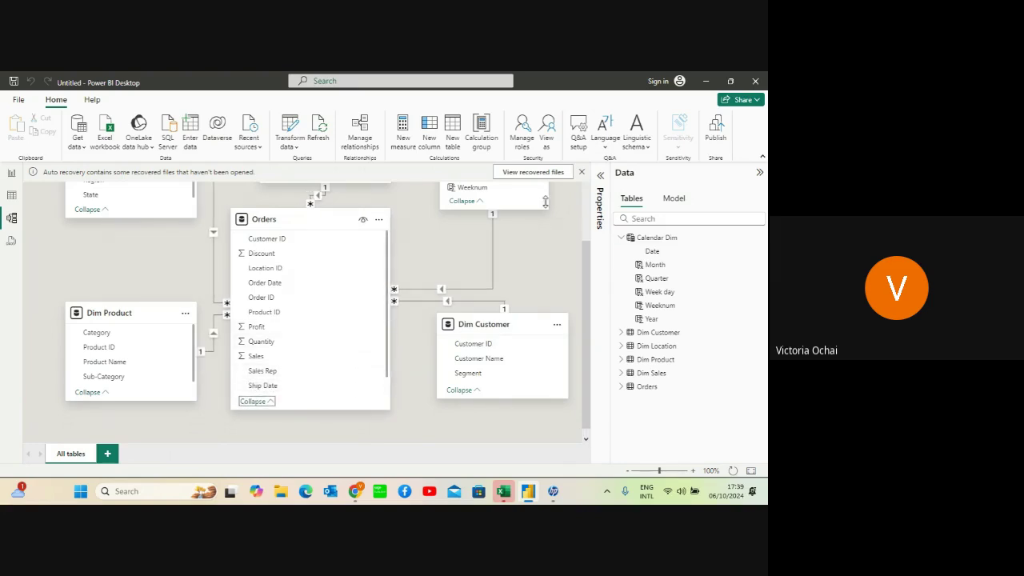
# Create a second, inactive one-to-many relationship from Calendar Dim's Date to Orders' Ship Date with single cross-filter direction
pyautogui.scroll(3, 584, 202)
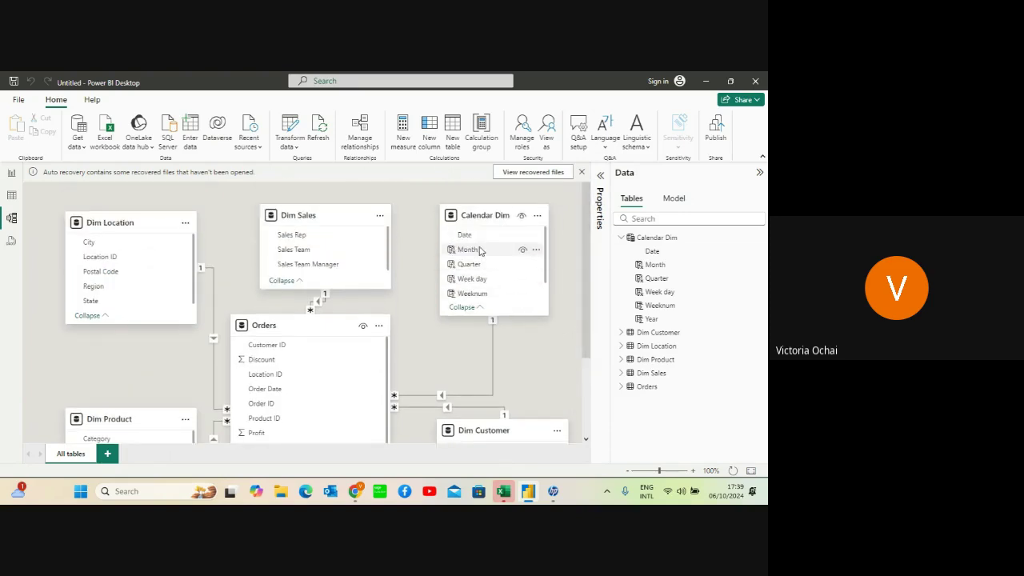
pyautogui.moveTo(468, 236); pyautogui.dragTo(277, 376)
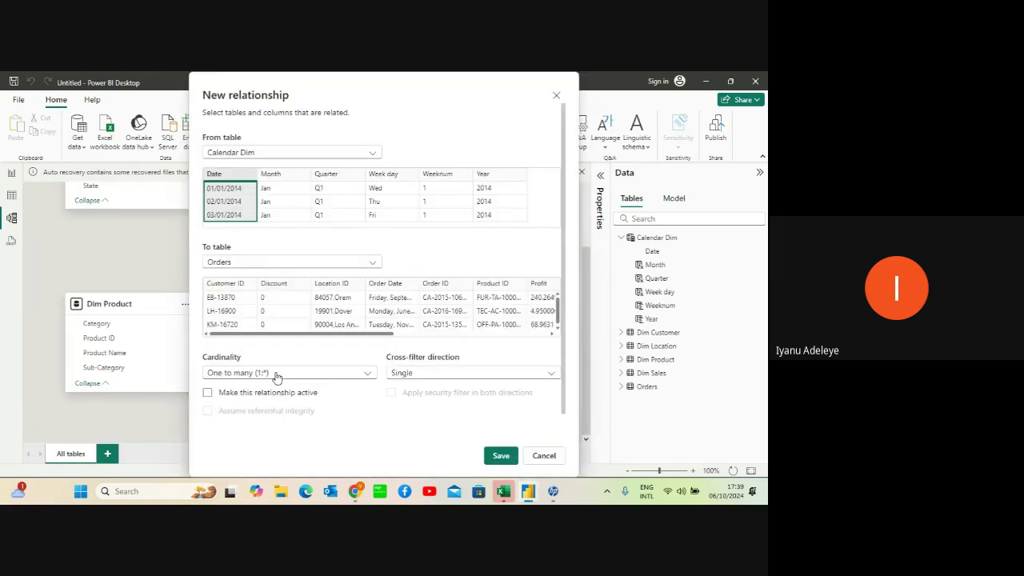
pyautogui.click(504, 457)
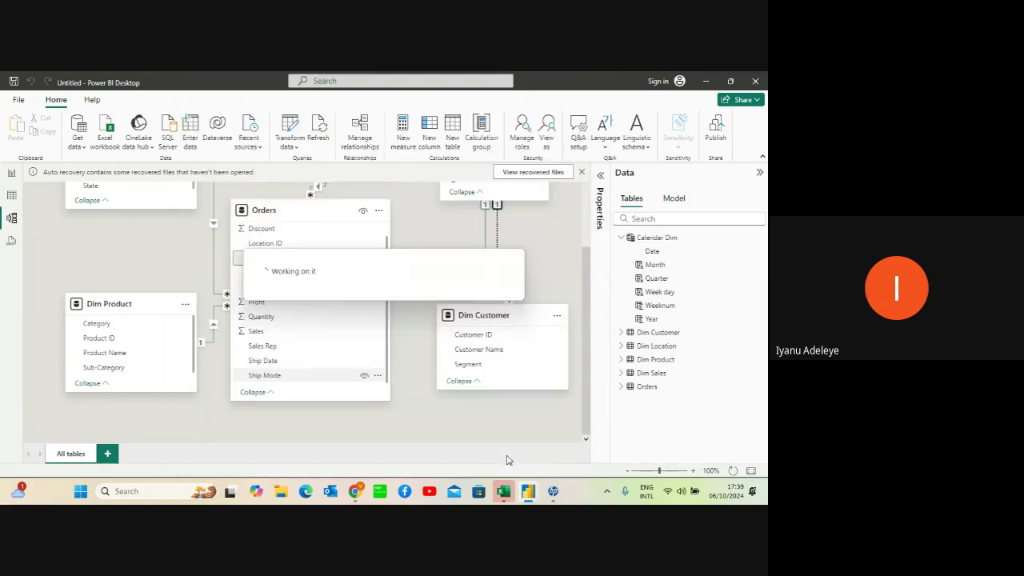
pyautogui.scroll(1, 538, 265)
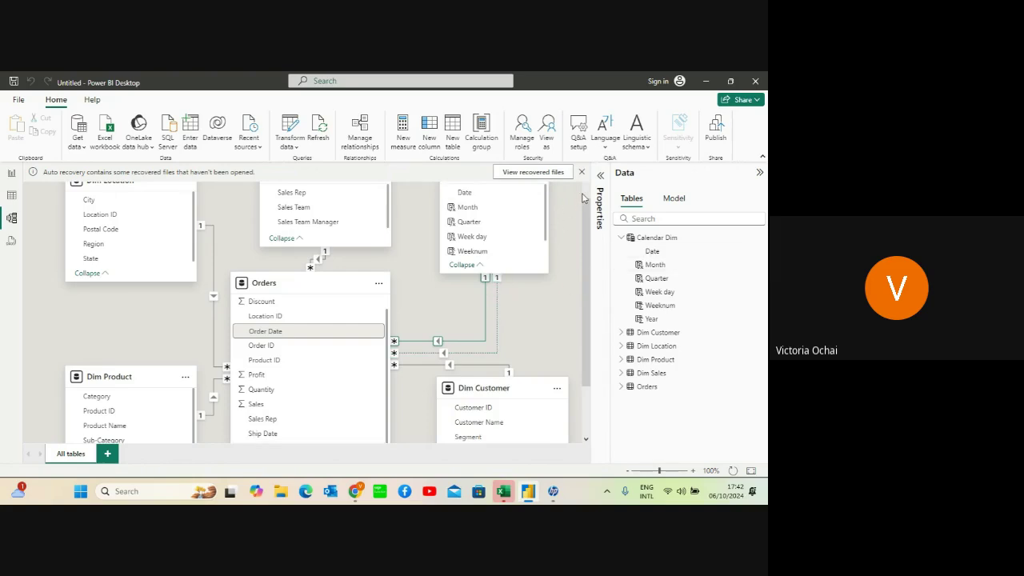
pyautogui.scroll(2, 586, 194)
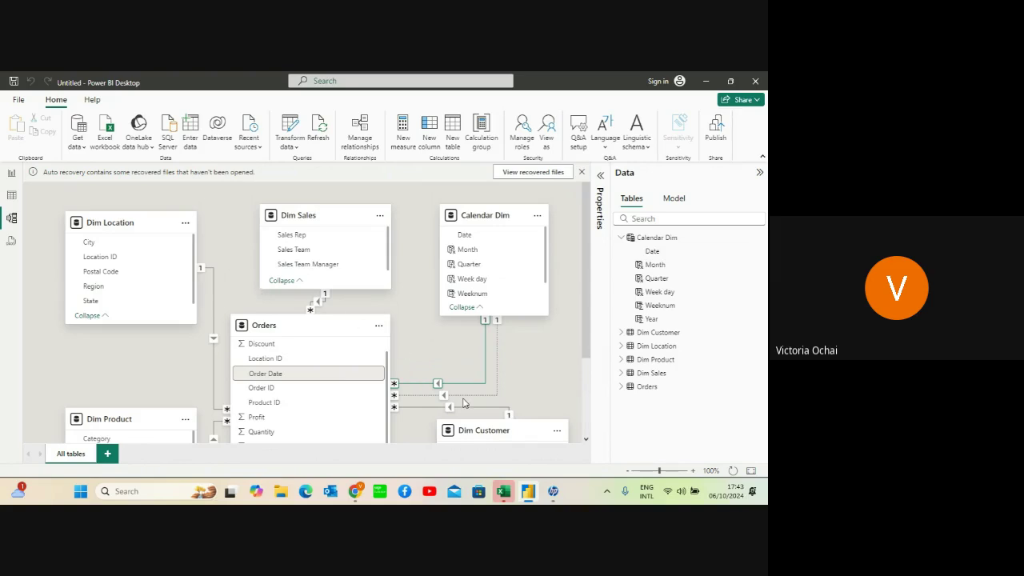
pyautogui.scroll(-3, 584, 434)
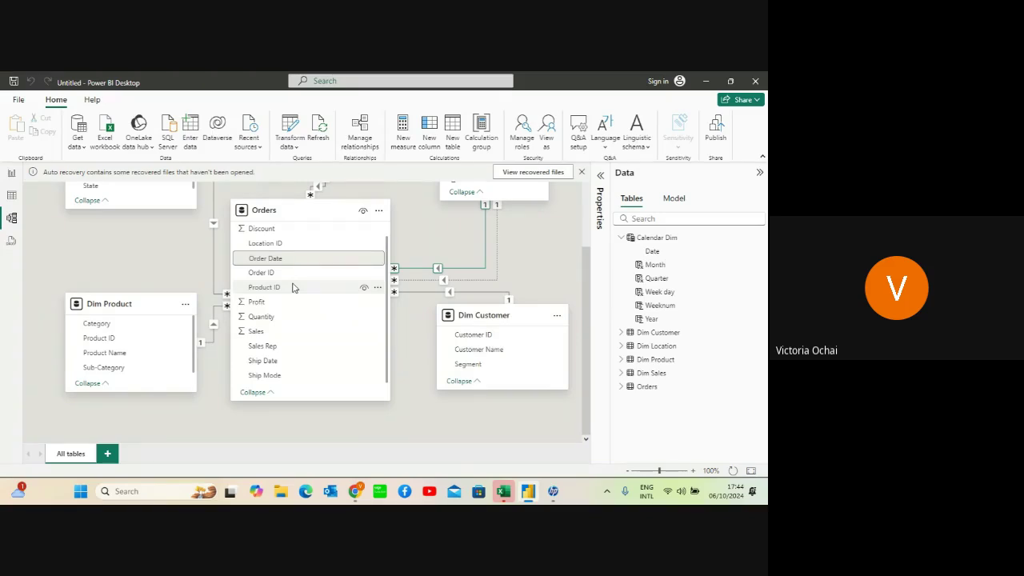
pyautogui.click(587, 188)
pyautogui.click(588, 189)
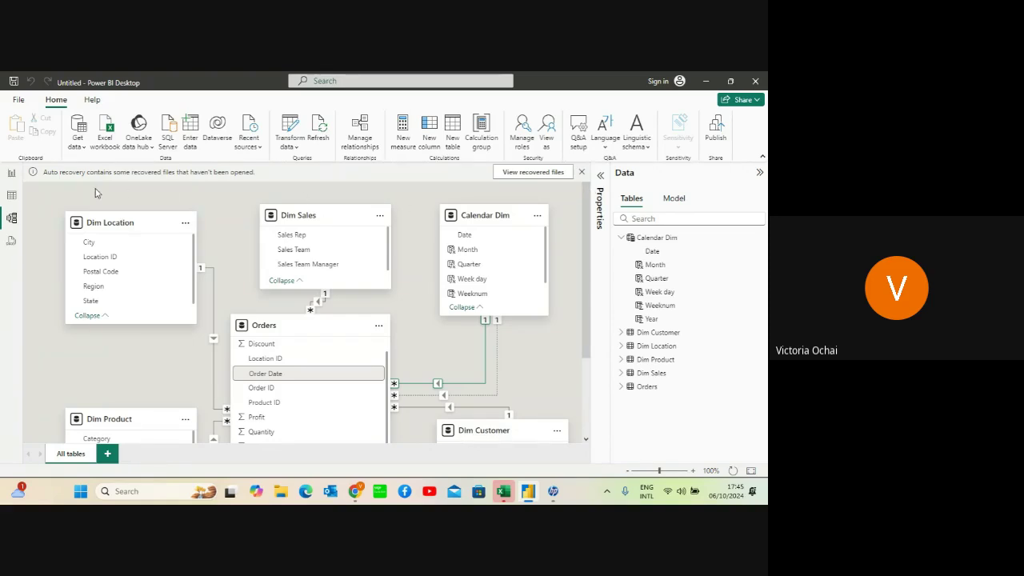
# Look briefly at the Calendar Dim data, then open the report view and collapse Calendar Dim's field list
pyautogui.click(13, 196)
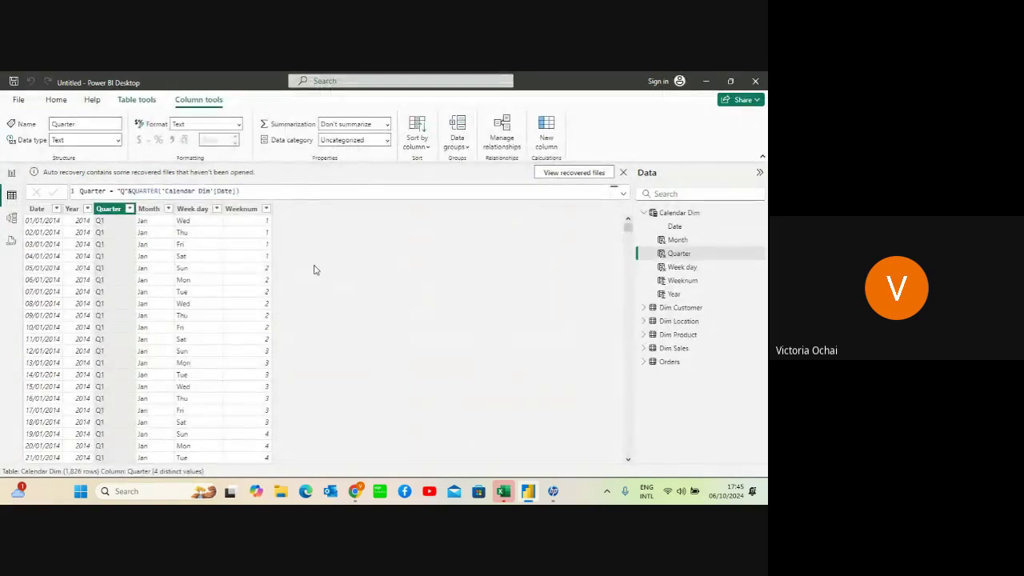
pyautogui.click(11, 174)
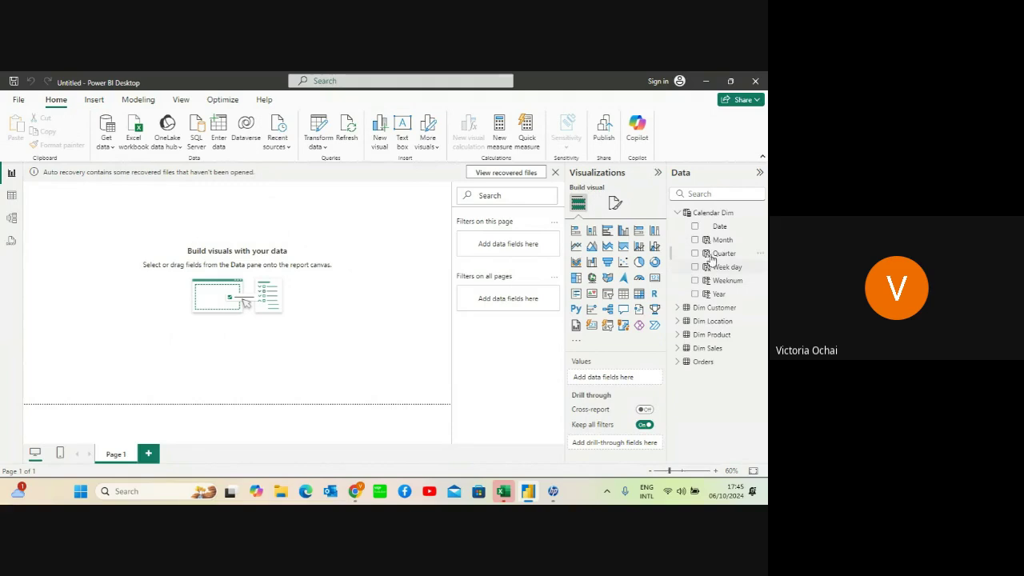
pyautogui.click(677, 213)
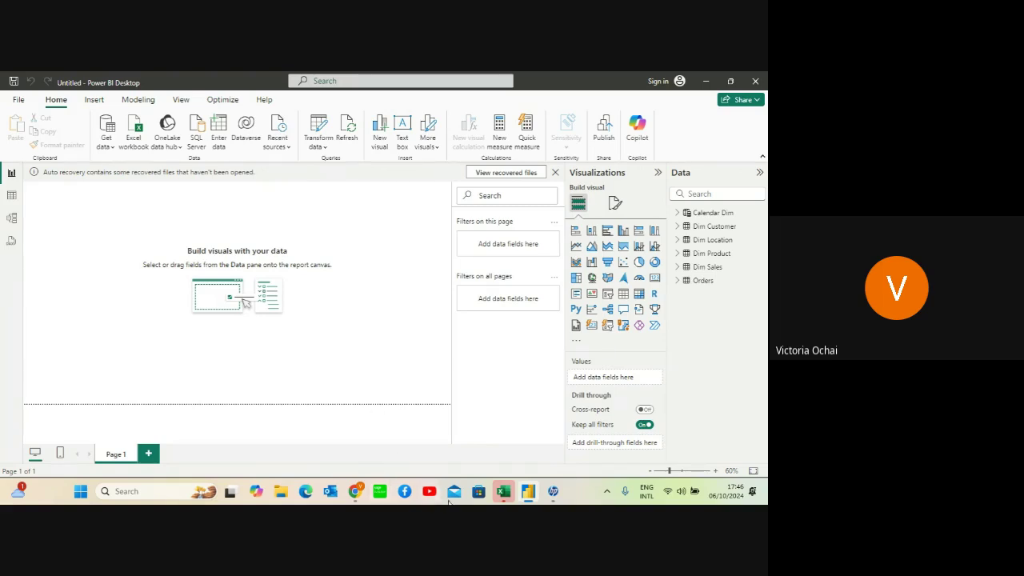
# Switch to the Google Meet call in Chrome, and turn the microphone off and back on
pyautogui.moveTo(354, 490)
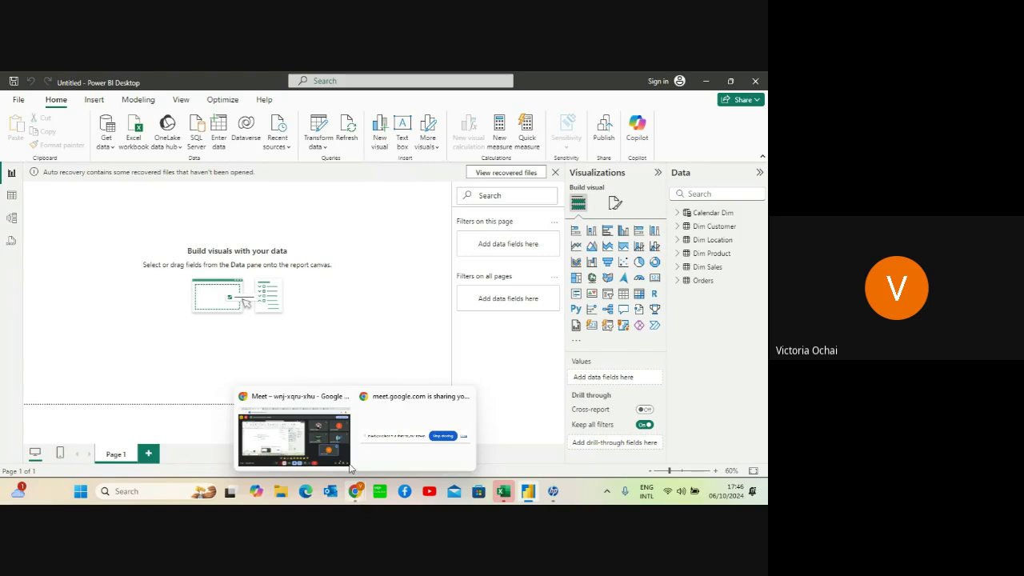
pyautogui.click(294, 432)
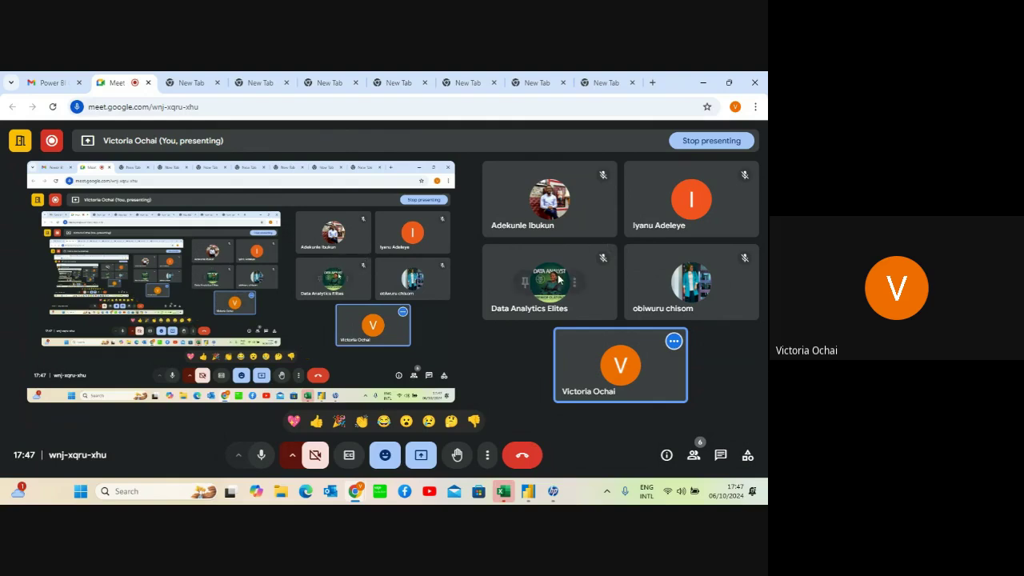
pyautogui.moveTo(559, 282)
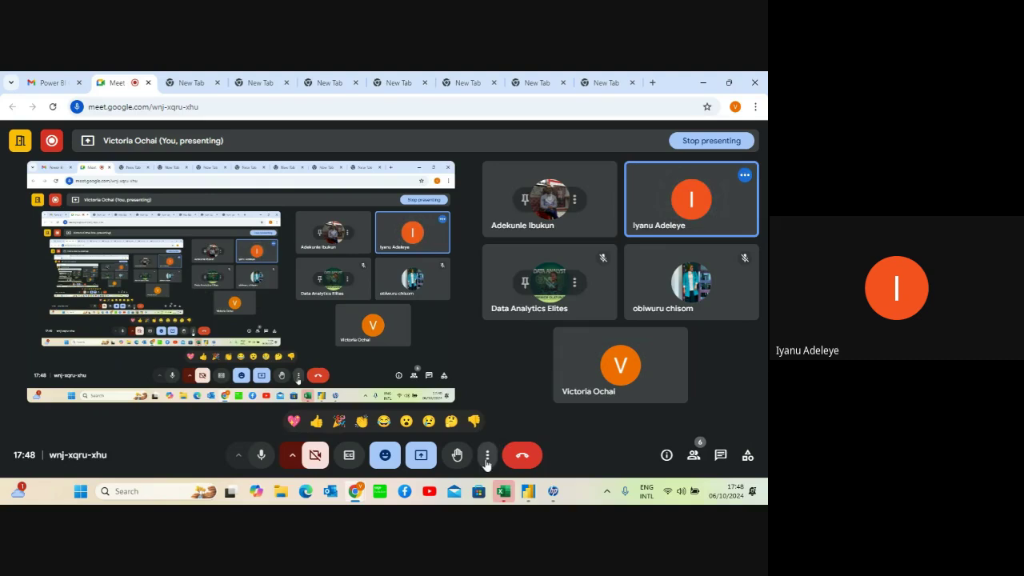
pyautogui.moveTo(529, 491)
pyautogui.moveTo(526, 435)
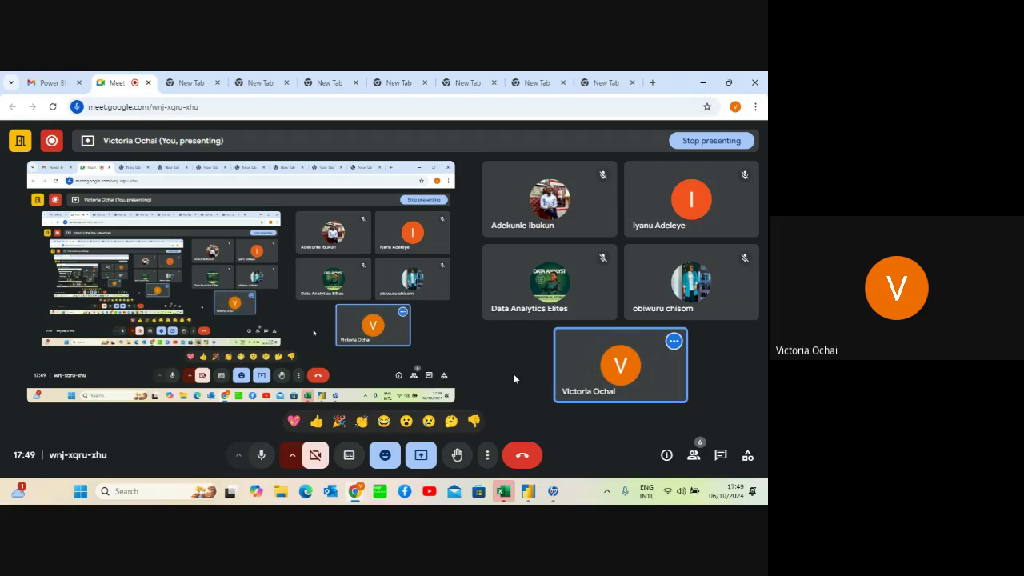
pyautogui.click(262, 455)
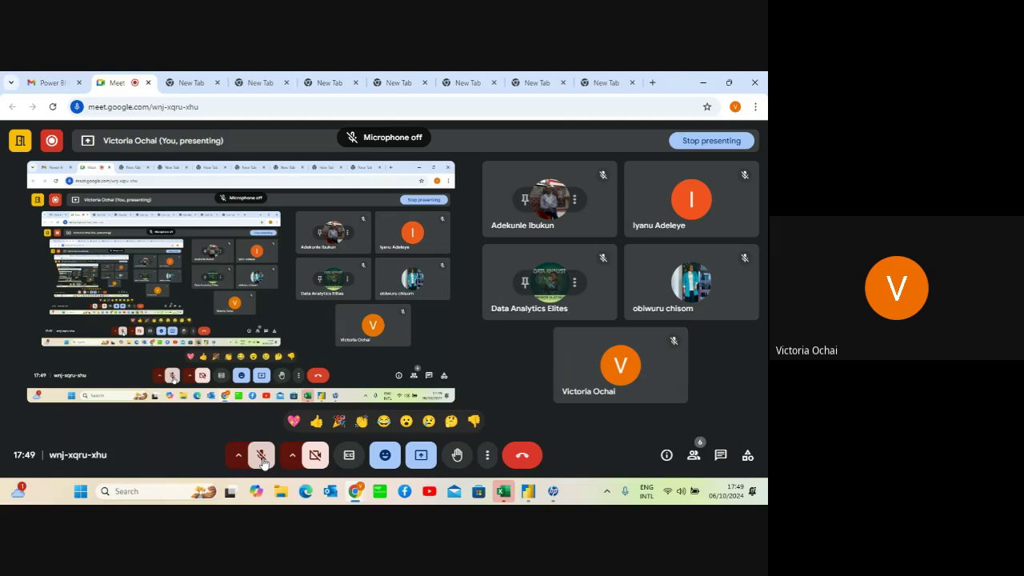
pyautogui.click(261, 459)
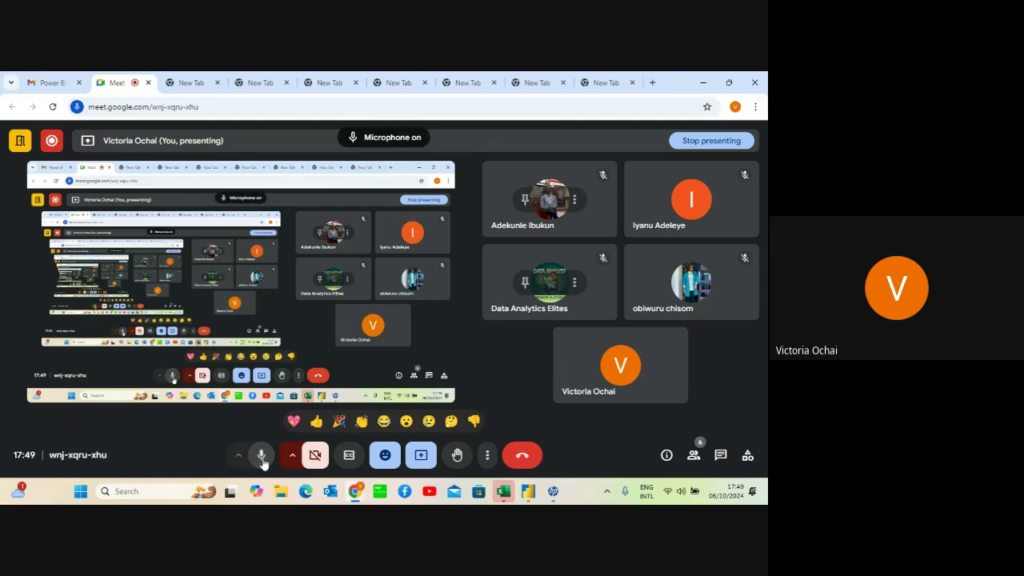